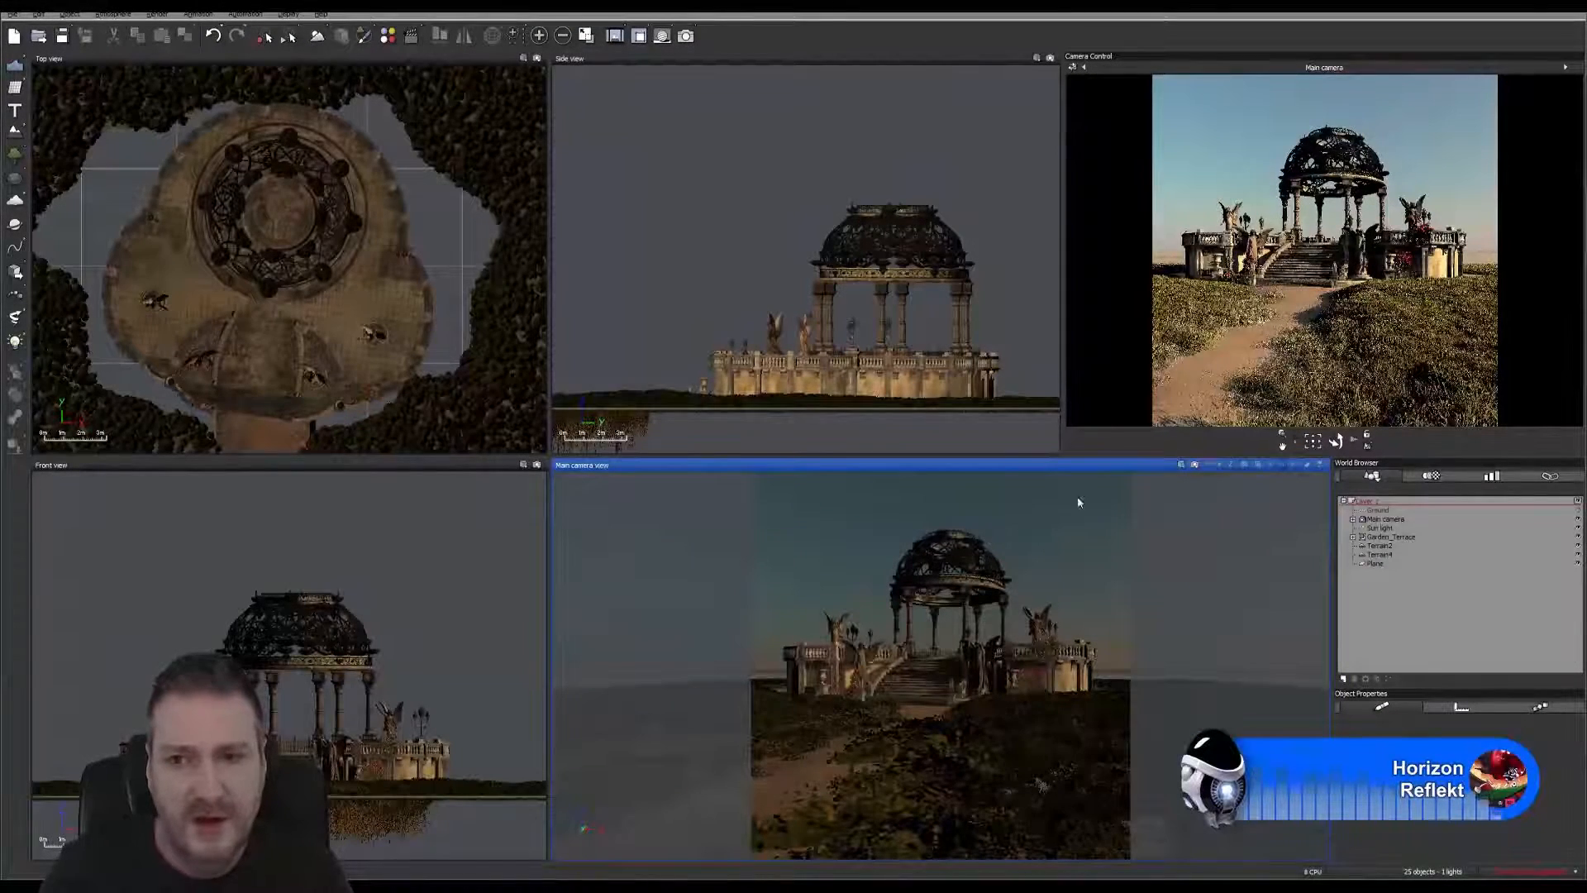
Step: Display the latest render of the domed garden terrace scene and close it again
left_click(616, 41)
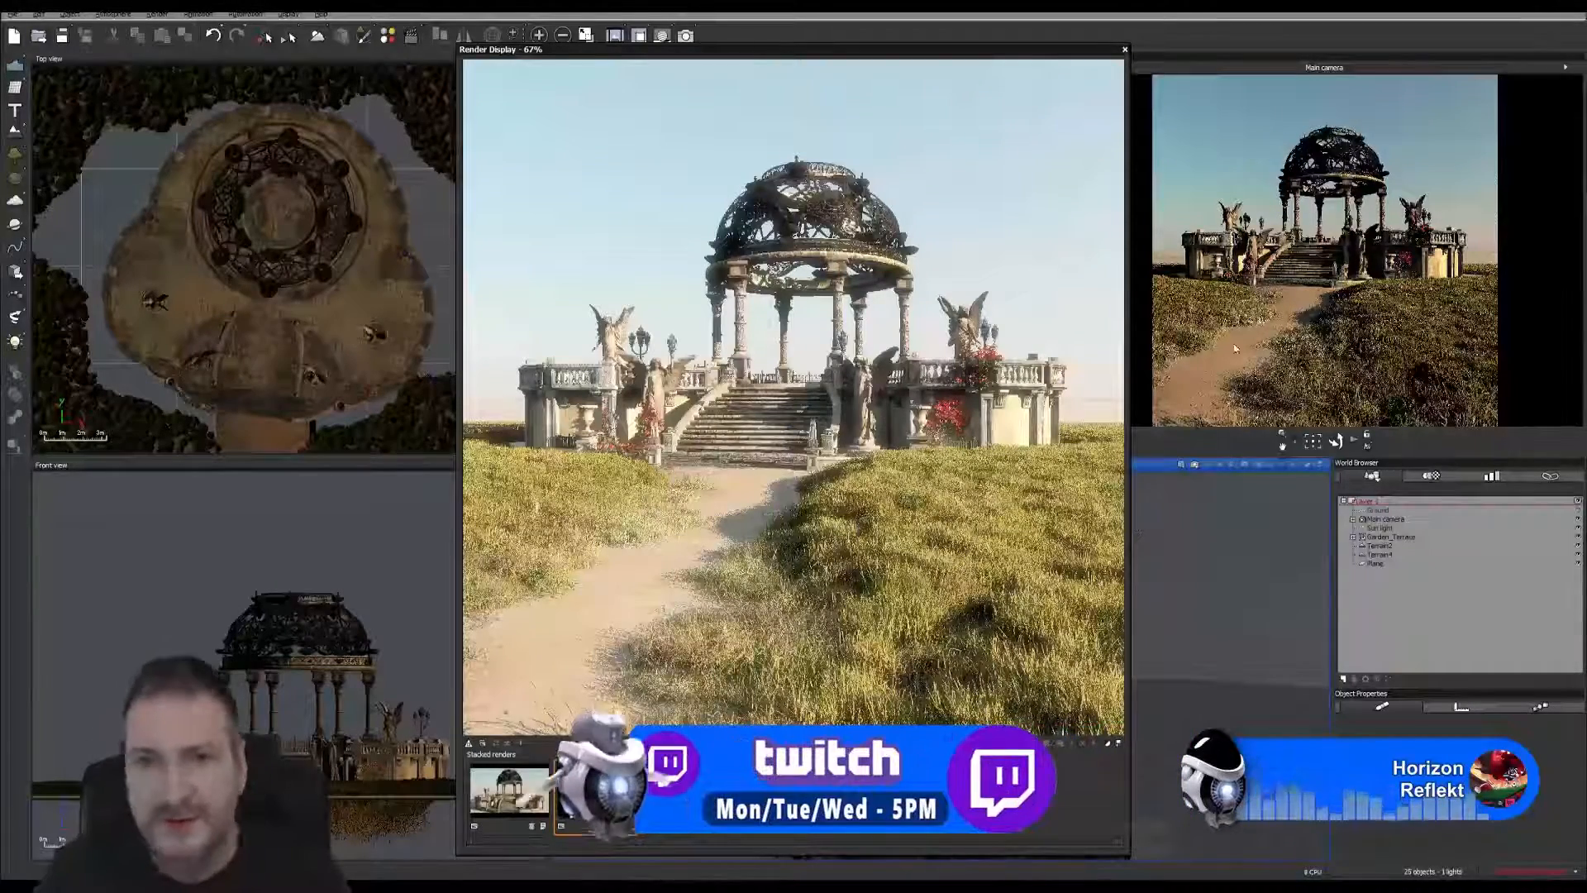
left_click(1124, 50)
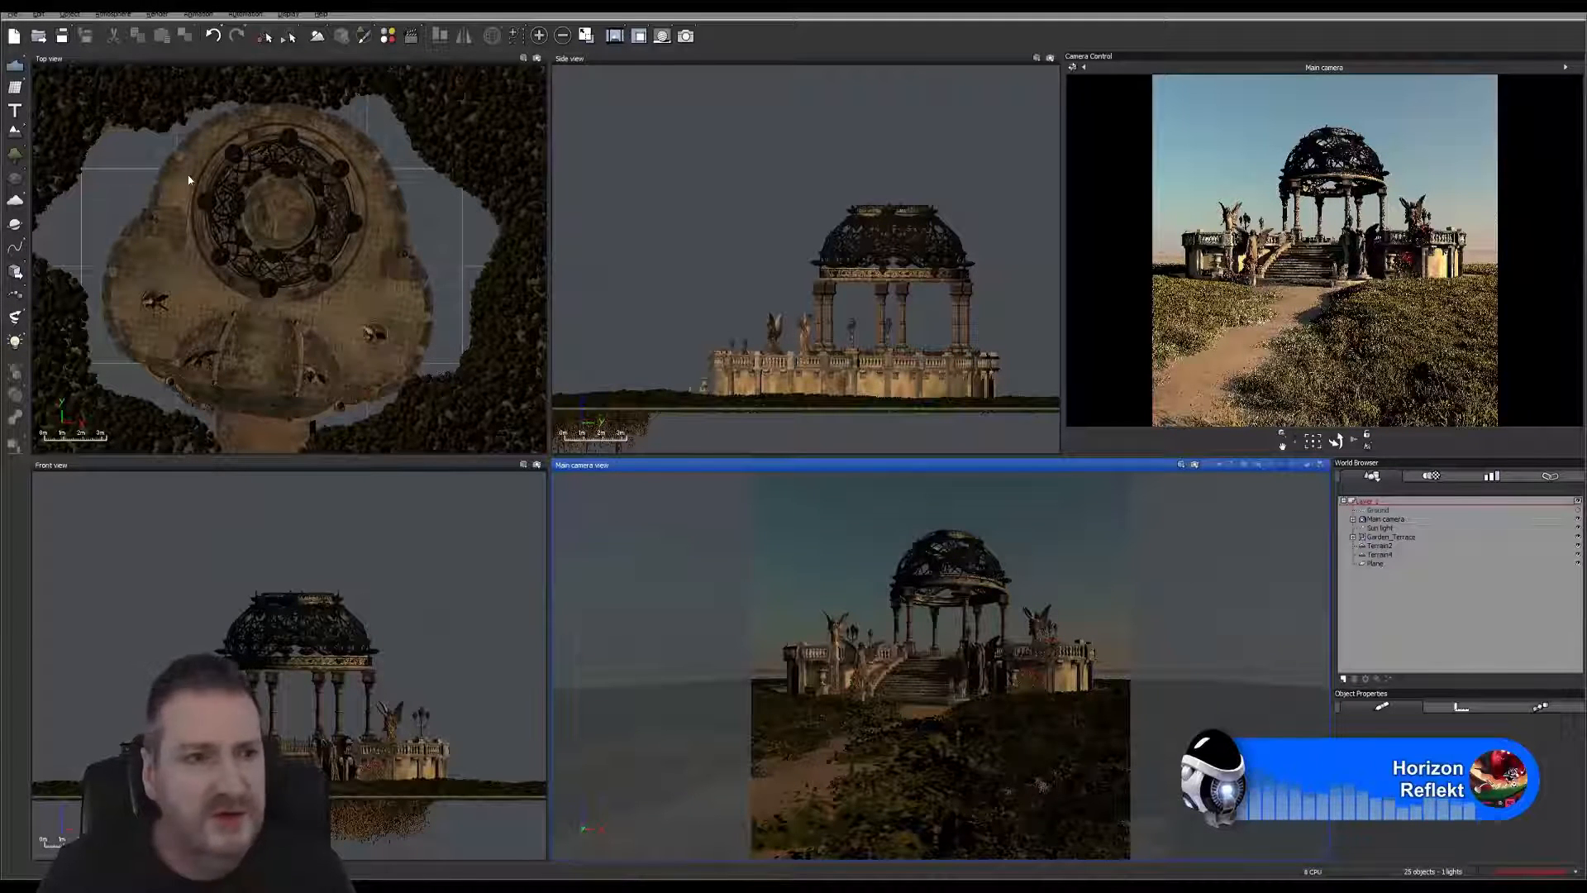
Step: Open the plant species library
left_click(20, 160)
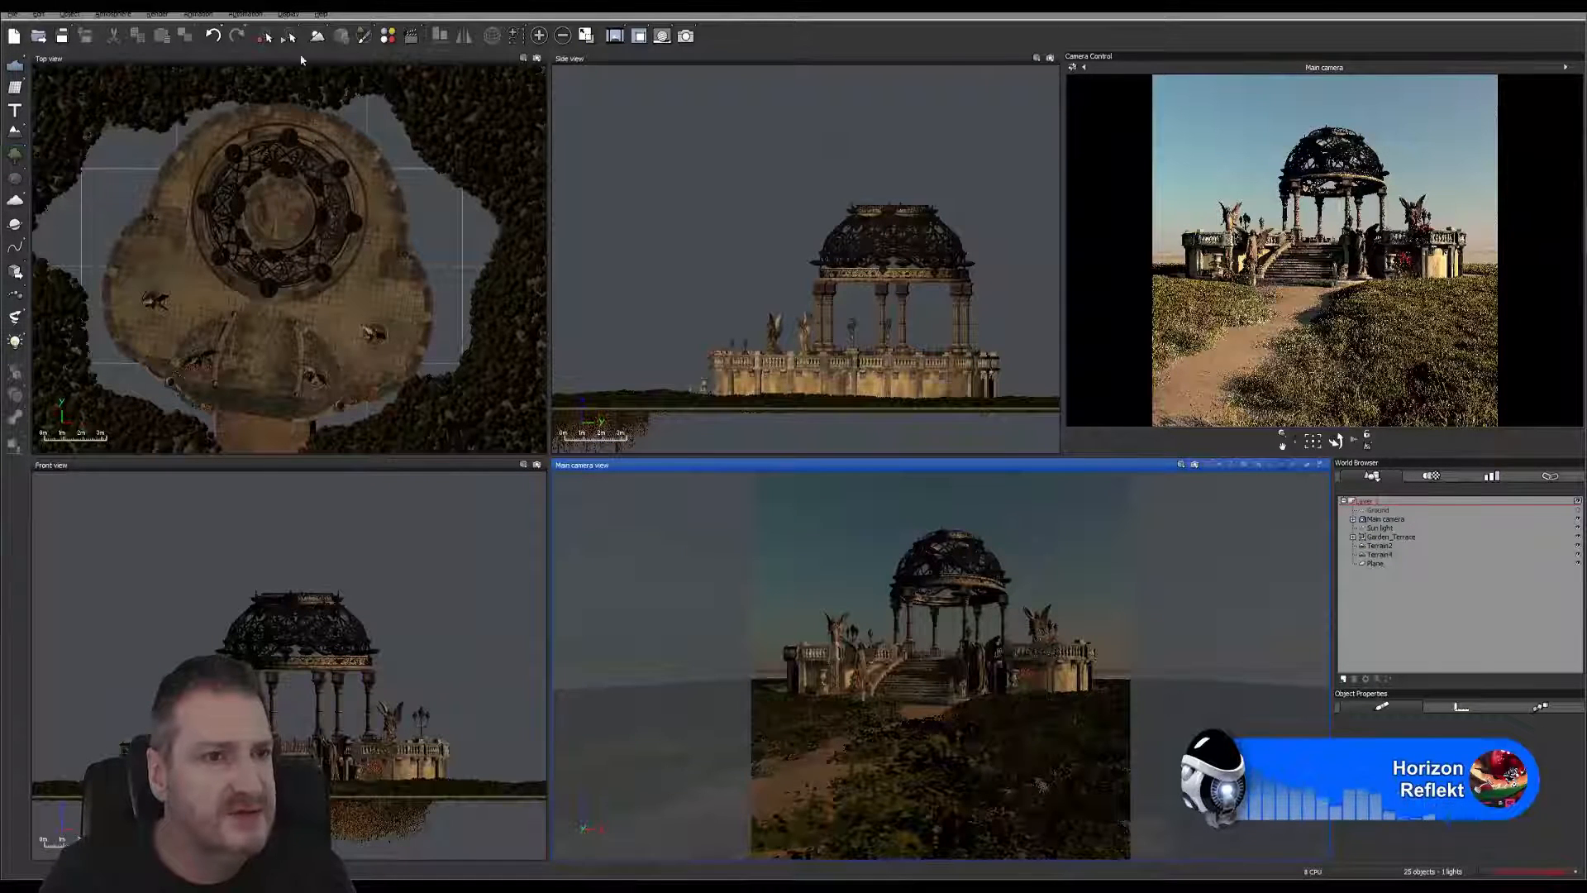
left_click(16, 272)
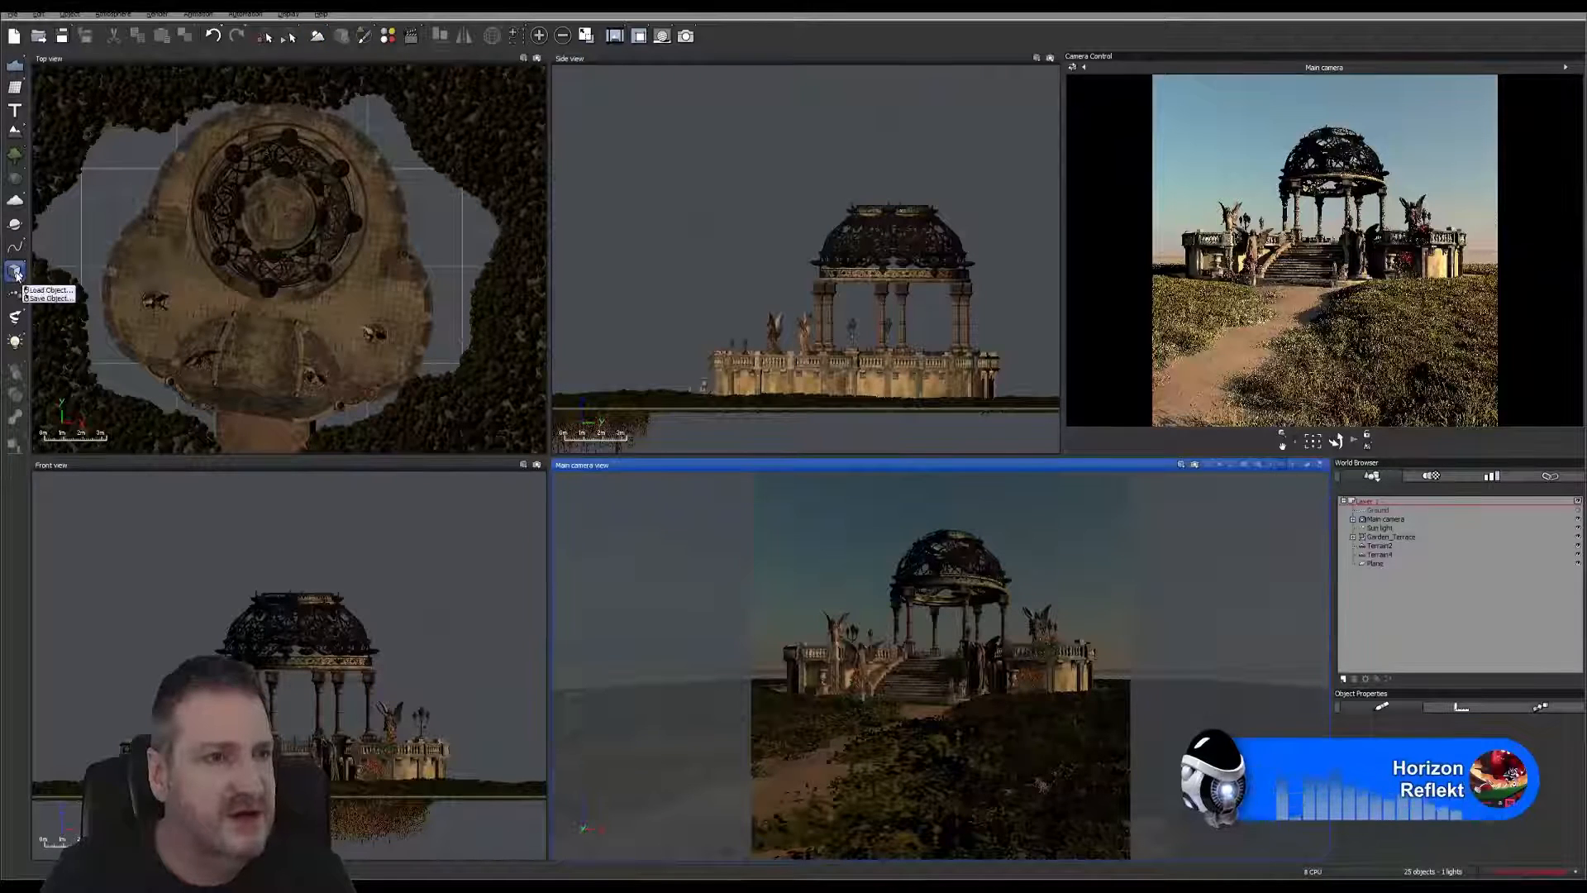
left_click(20, 159)
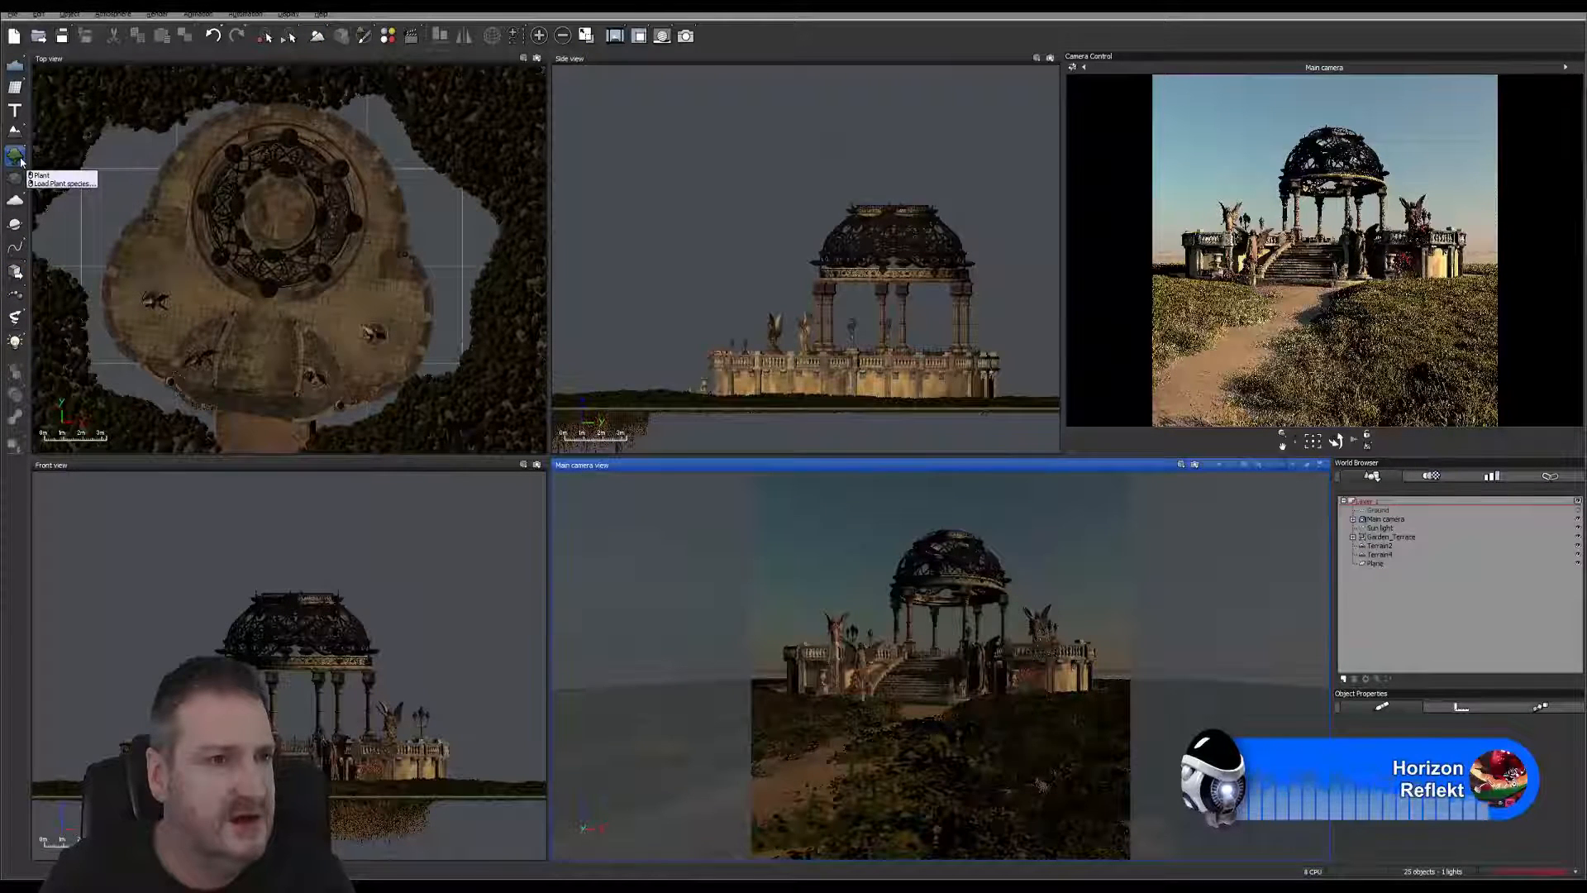
left_click(58, 182)
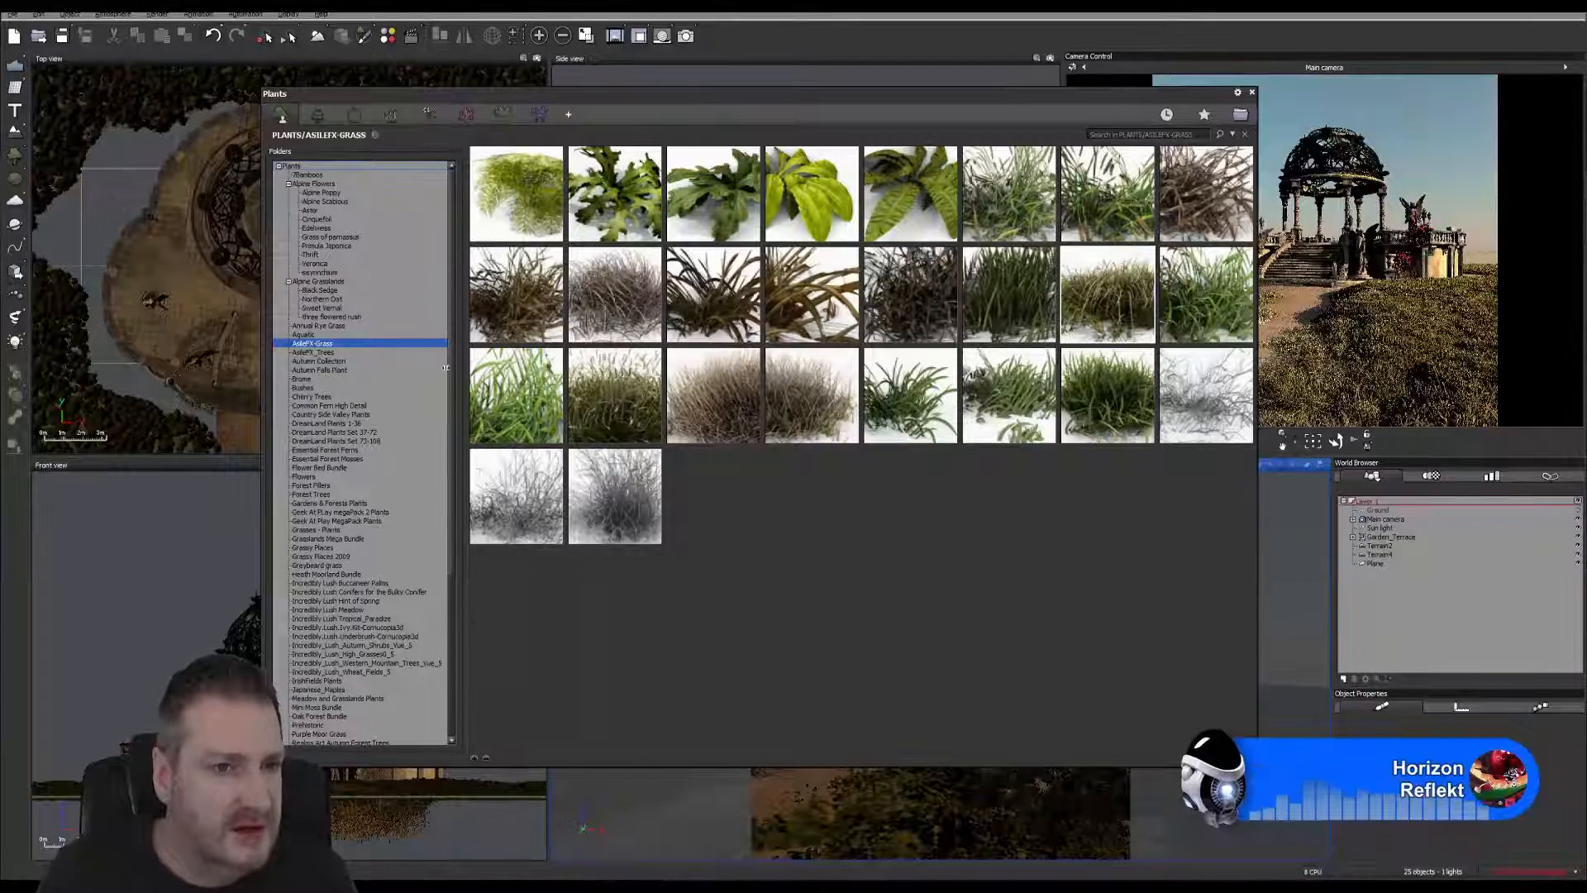
Step: Examine the tree species in the AsileFX_Trees collection
mouse_move(446, 338)
left_mouse_down()
mouse_move(461, 405)
mouse_move(454, 362)
left_mouse_up()
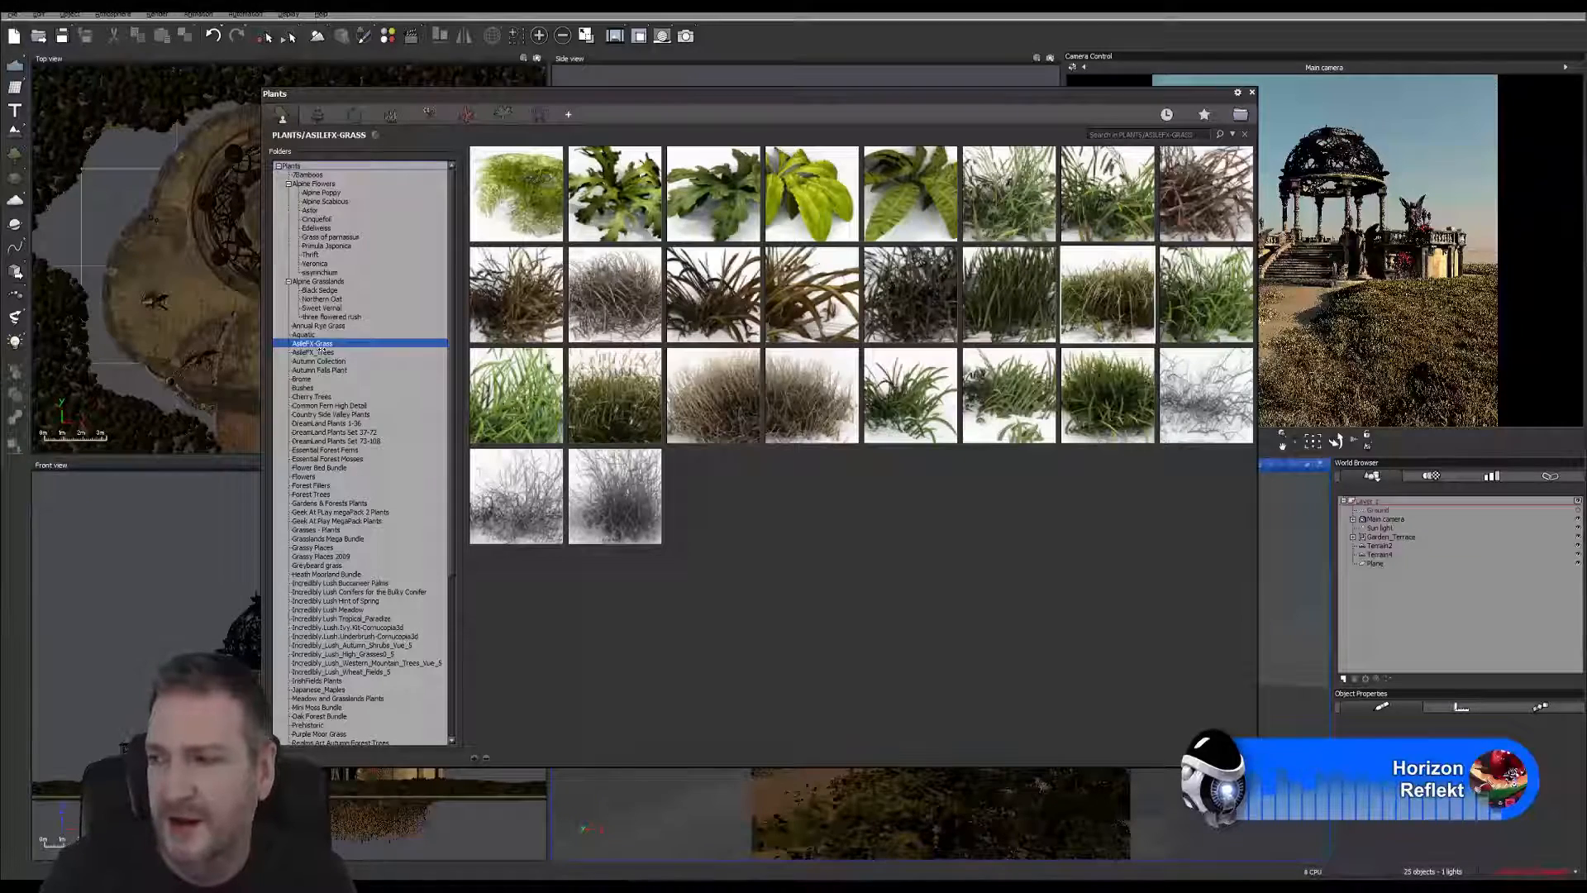
left_click(314, 352)
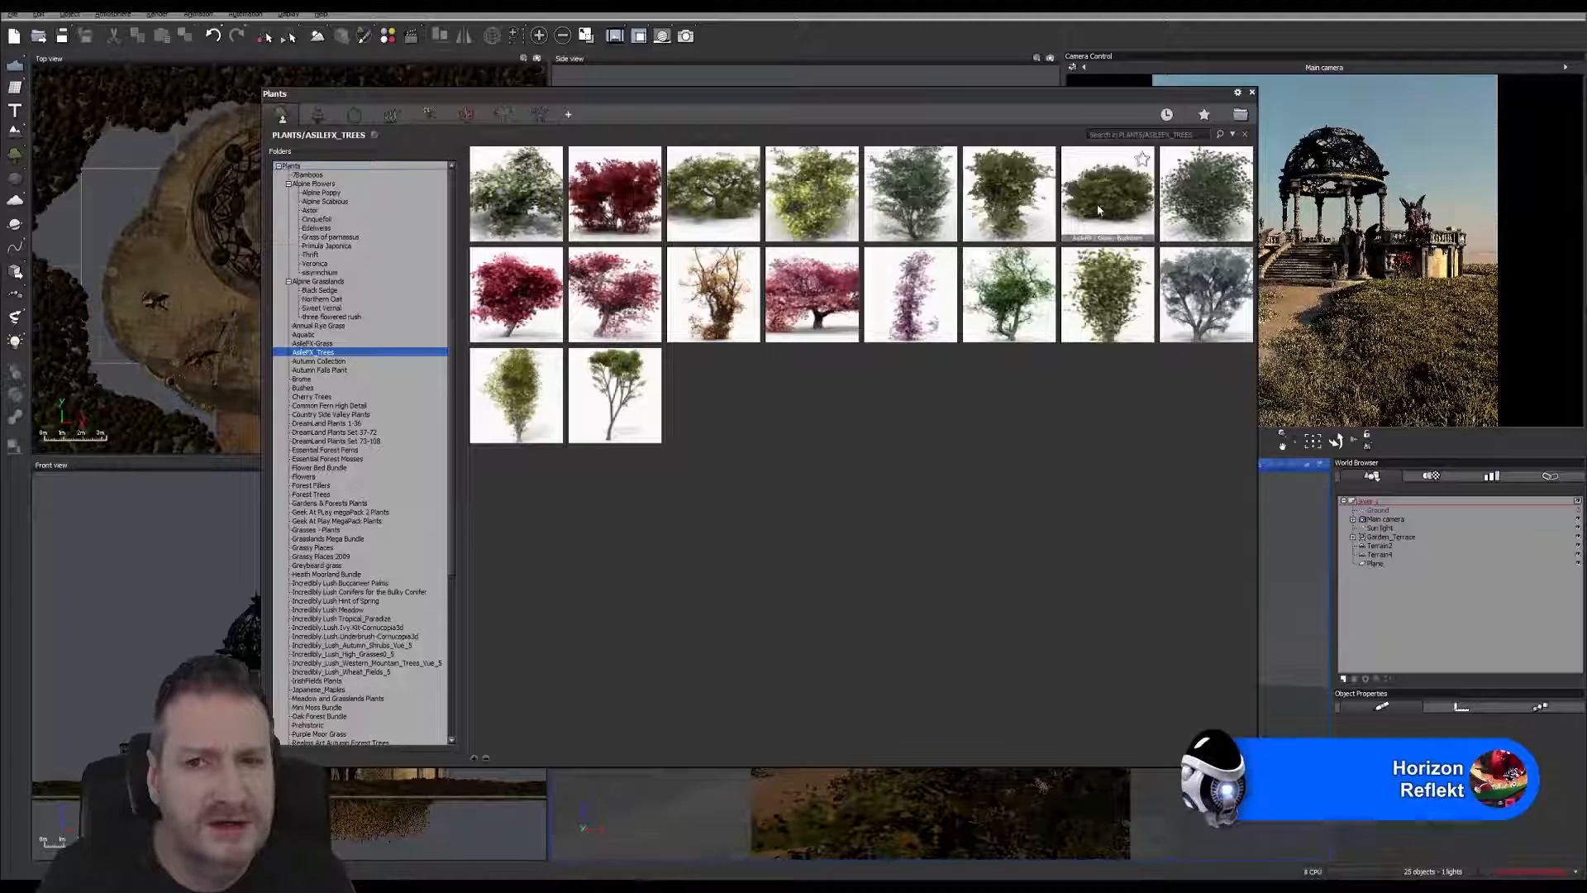
mouse_move(1100, 212)
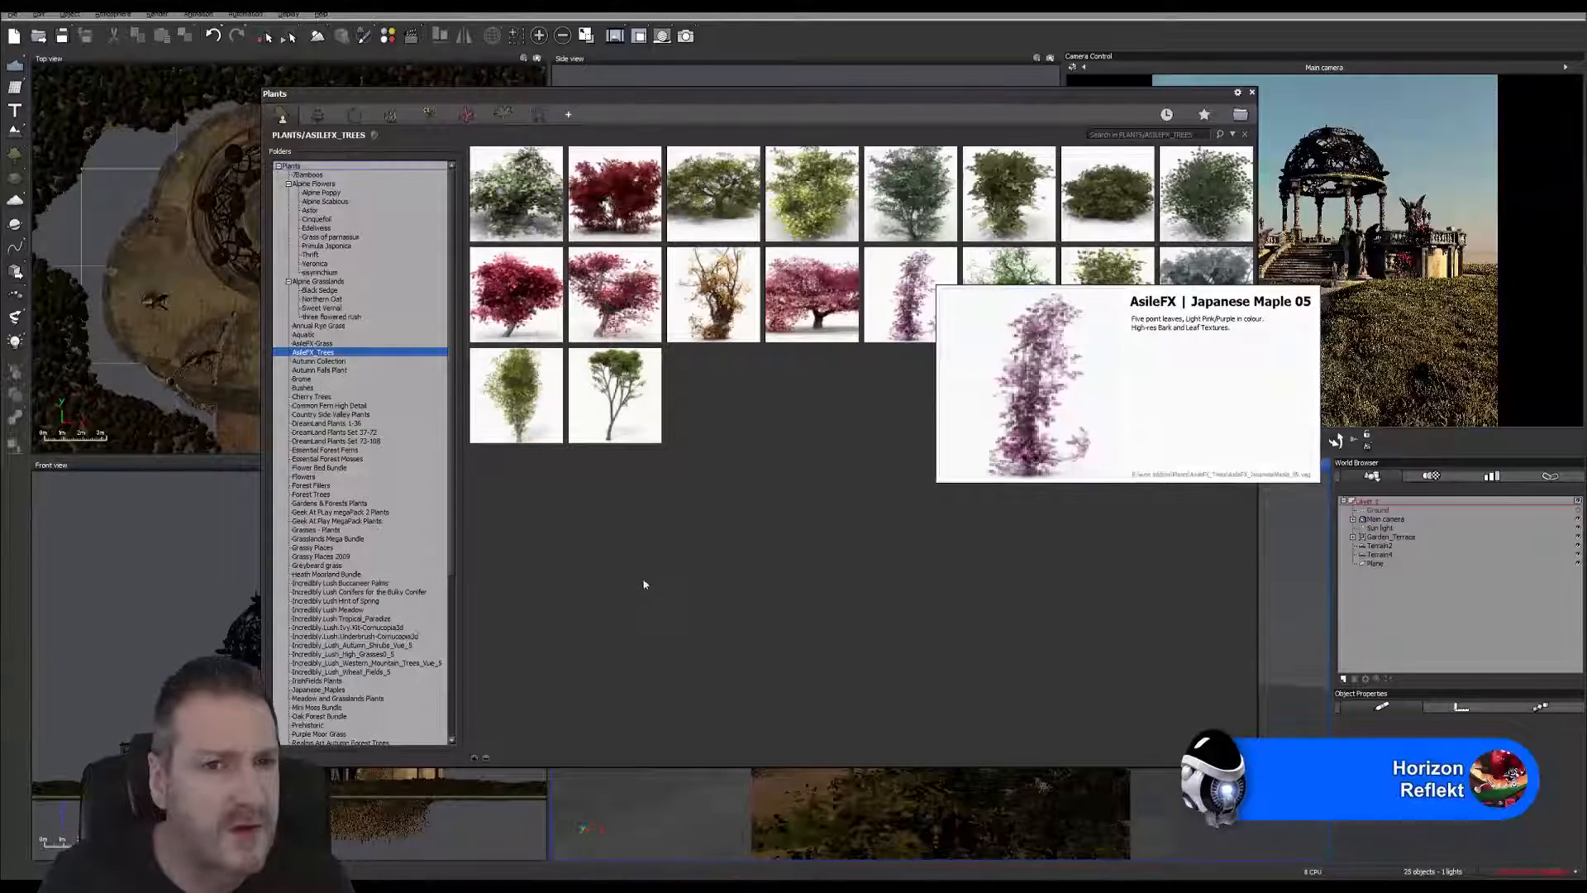
mouse_move(724, 213)
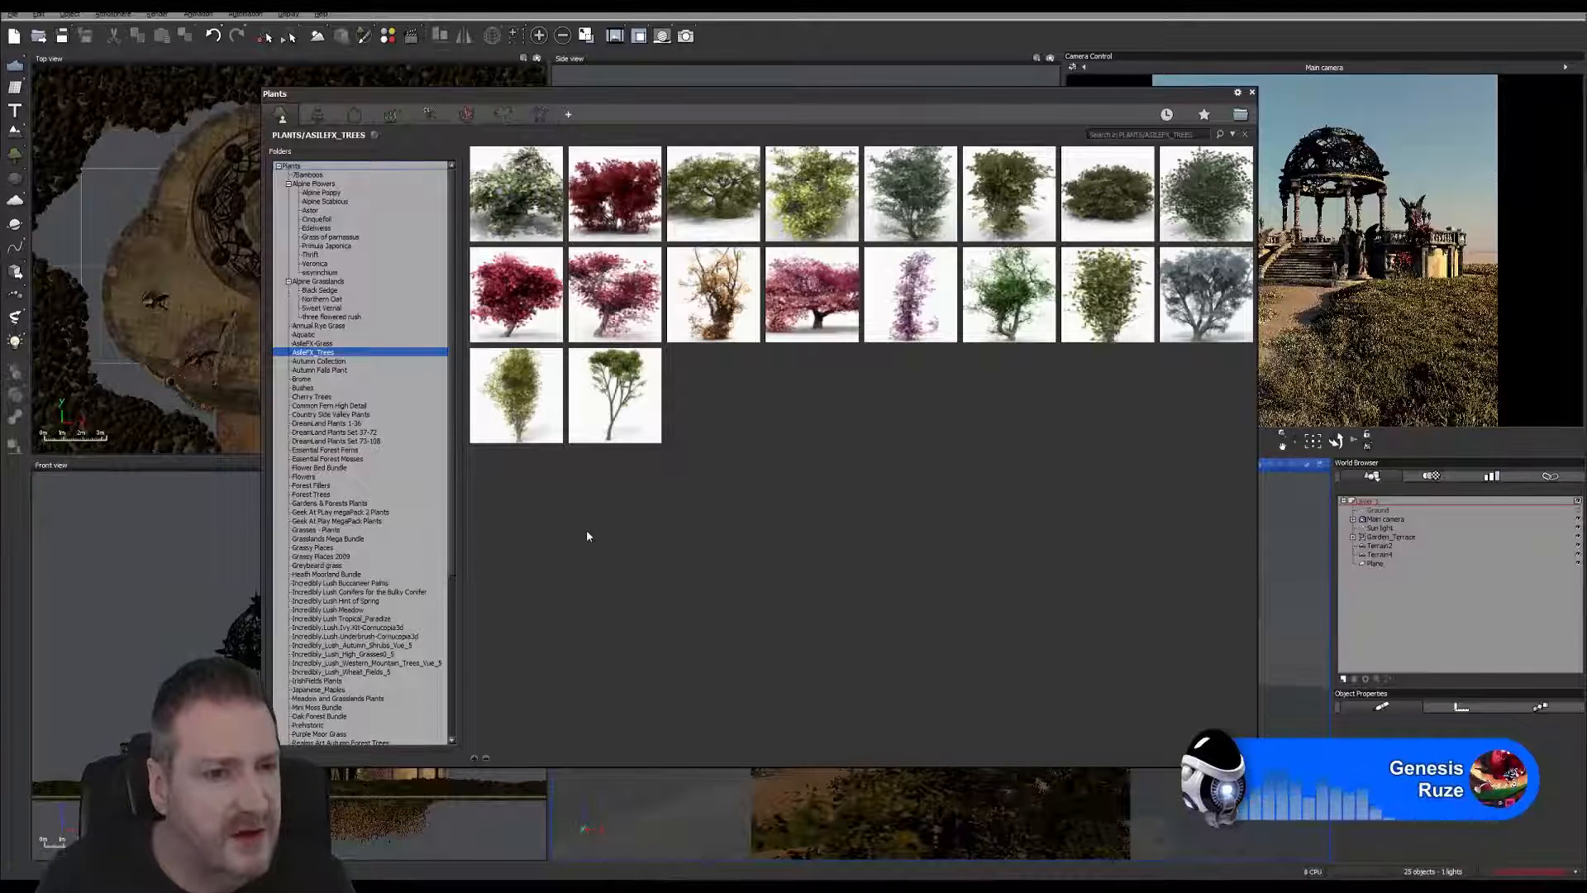
Step: Look through the Bushes, Country Side Valley, DreamLand, Essential Forest Ferns and Essential Forest Mosses plant collections
left_click(301, 389)
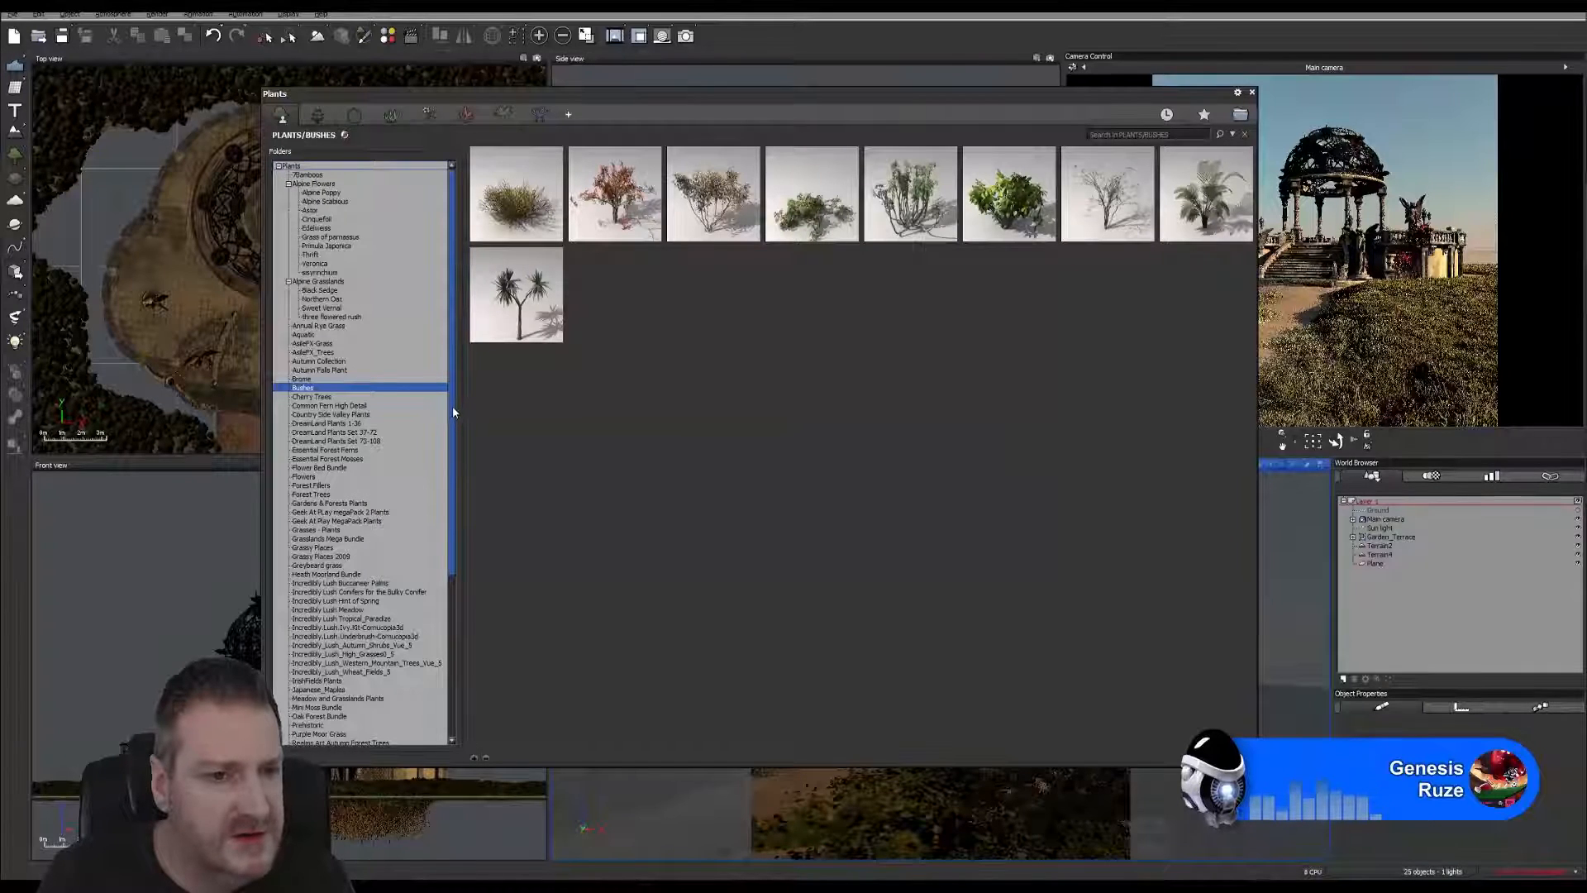
scroll(453, 414, "down", 2)
left_click_drag(458, 437, 461, 484)
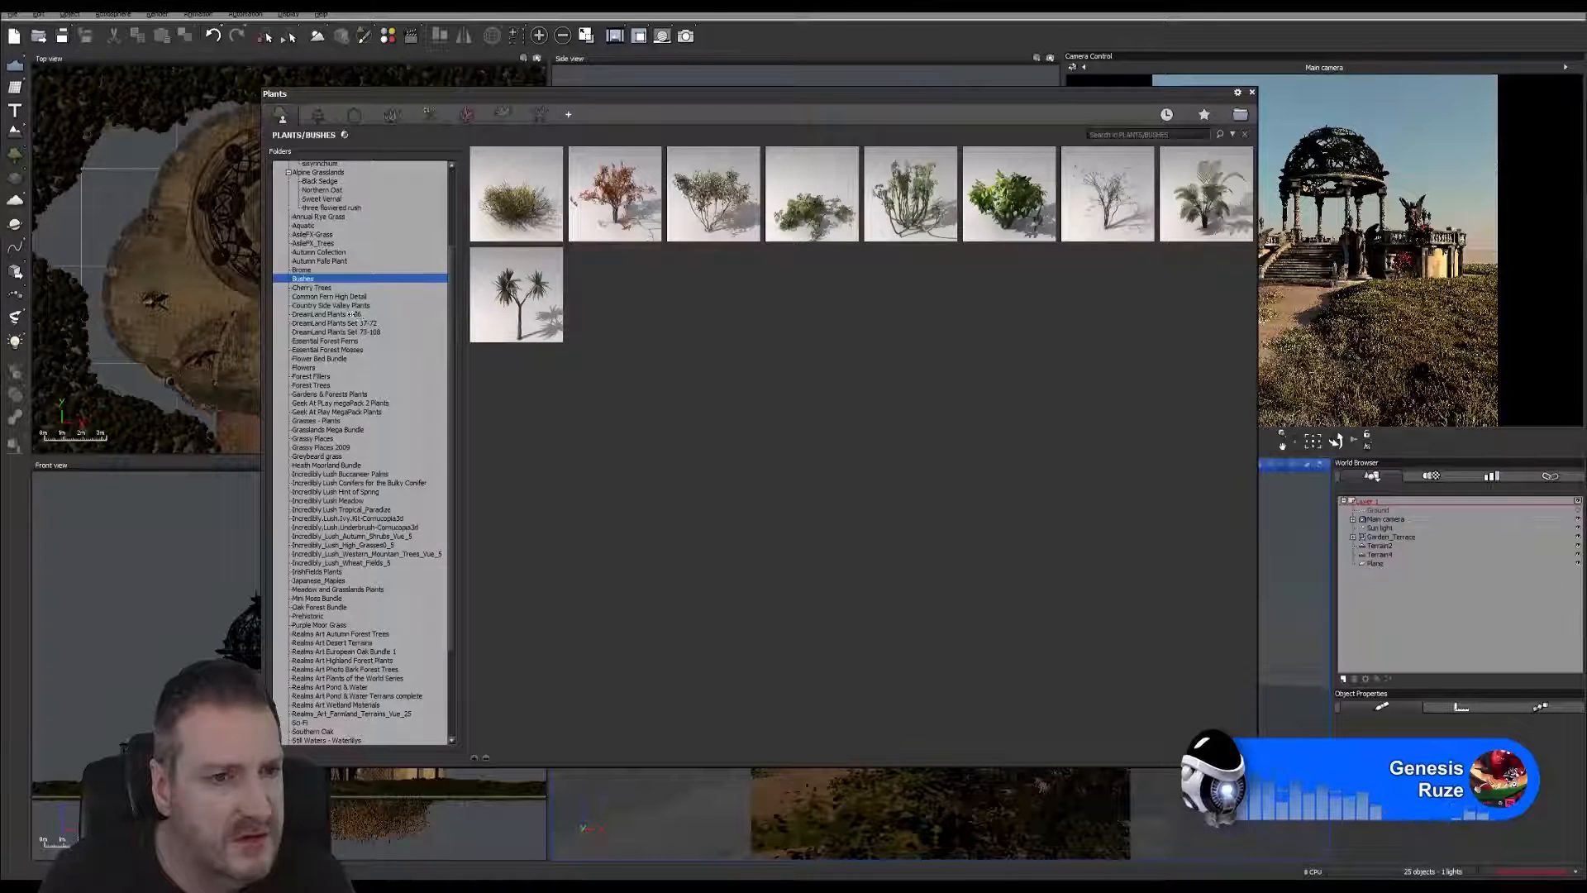
left_click(350, 307)
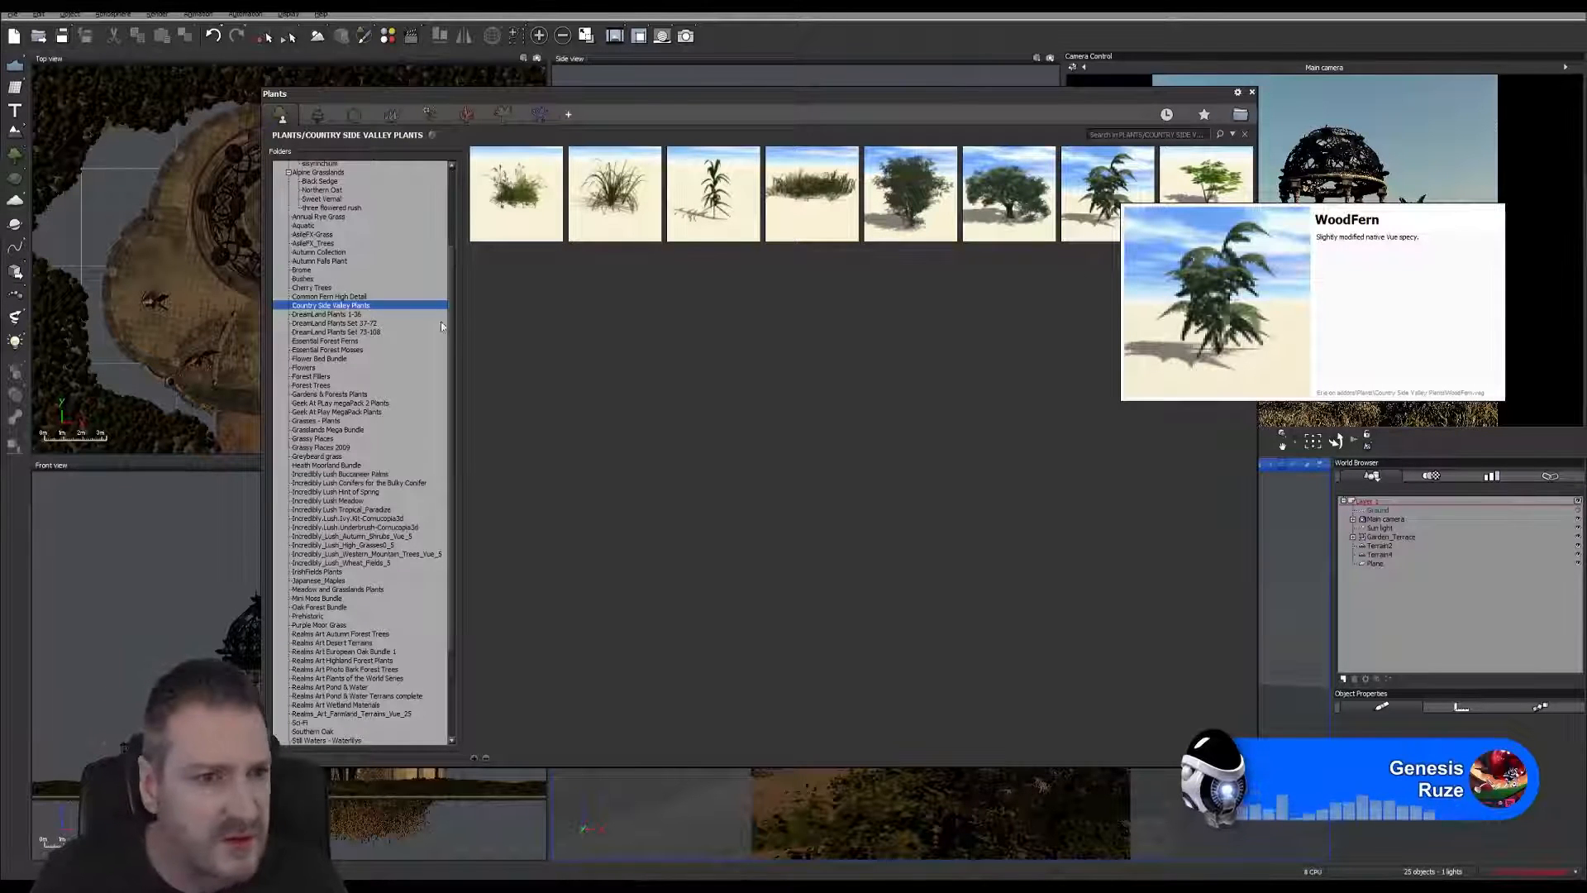
left_click(327, 315)
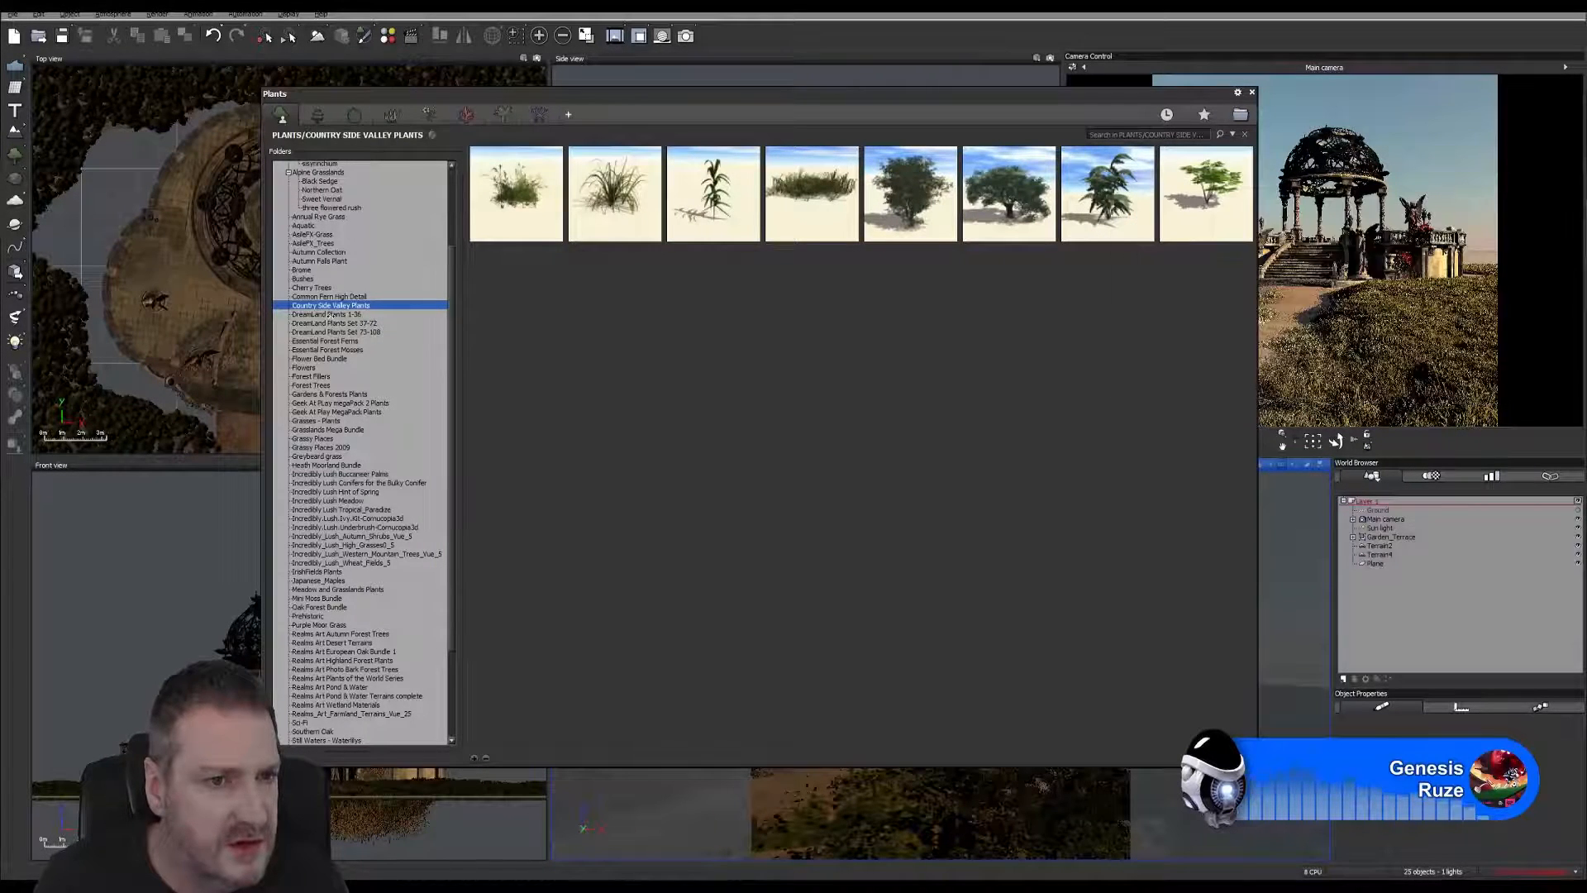
left_click(333, 323)
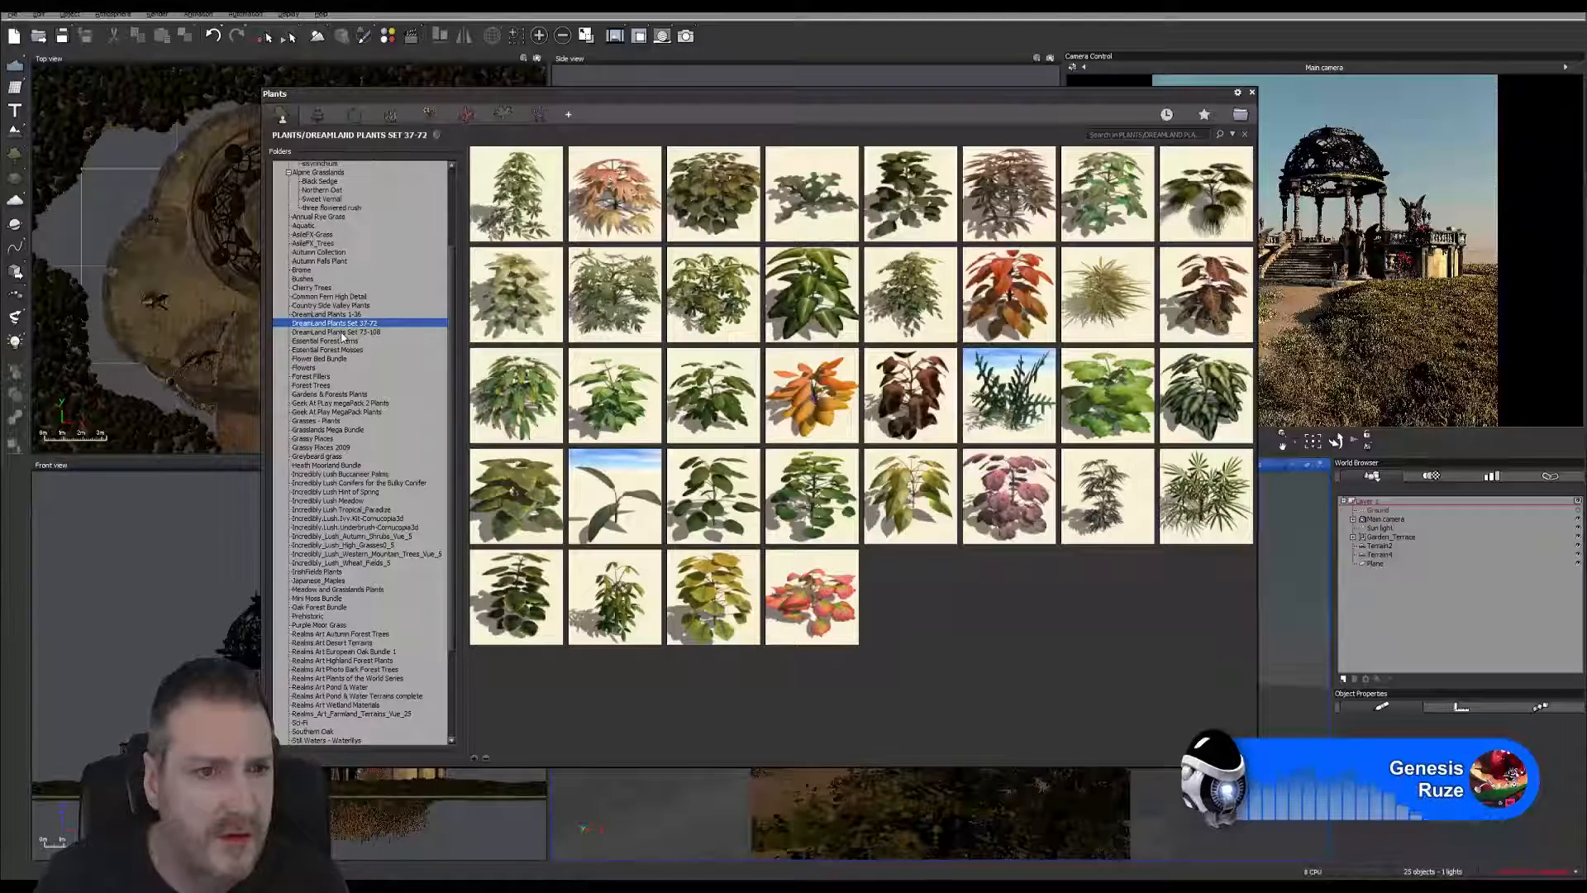
left_click(342, 332)
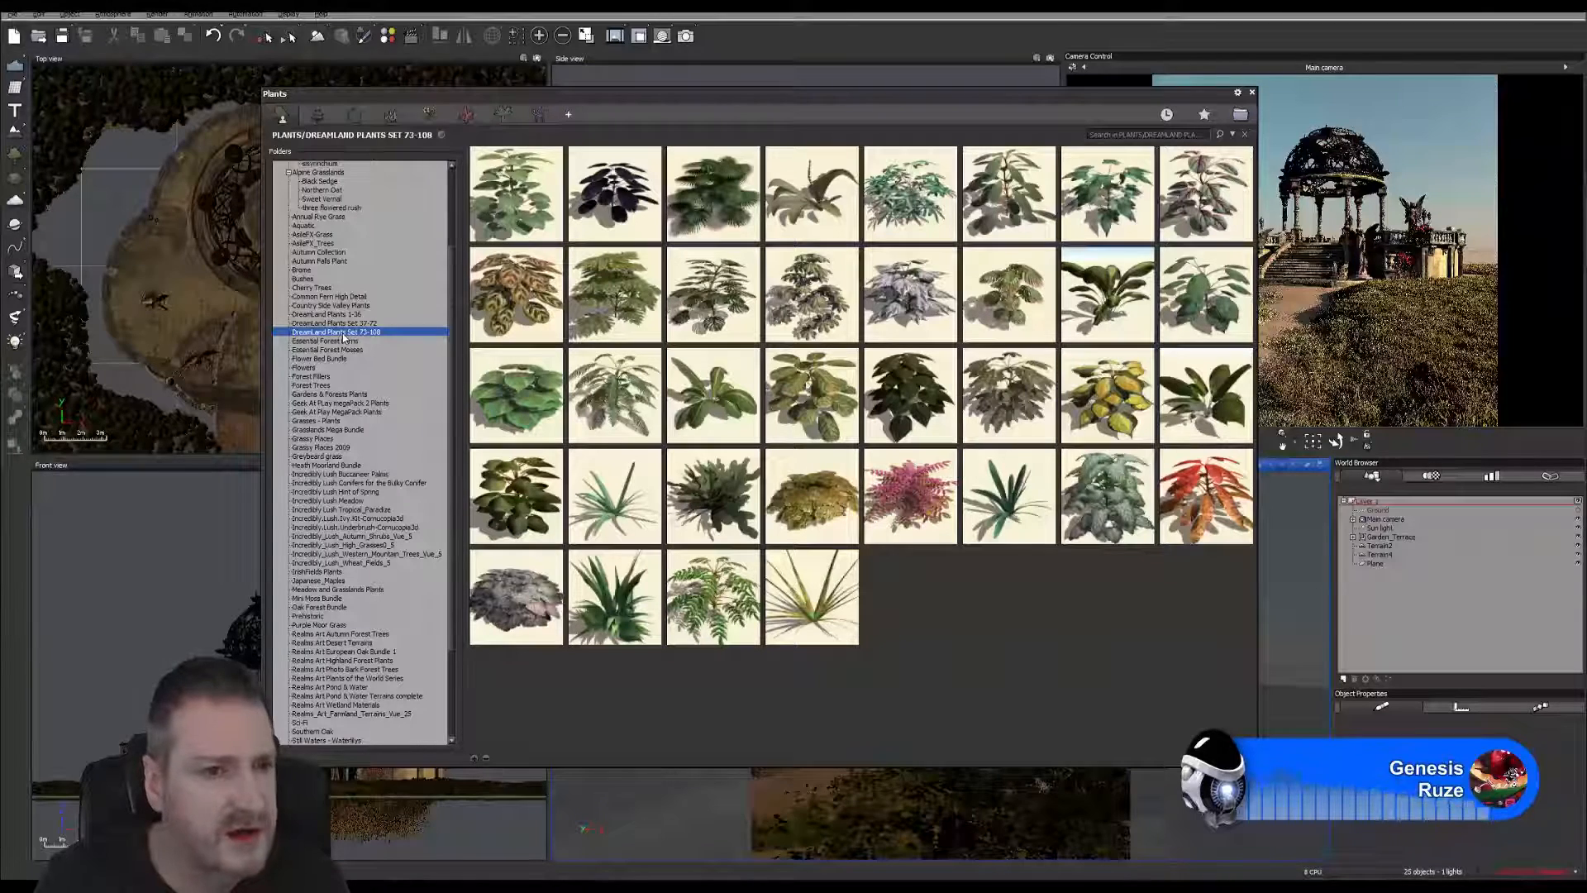
left_click(344, 341)
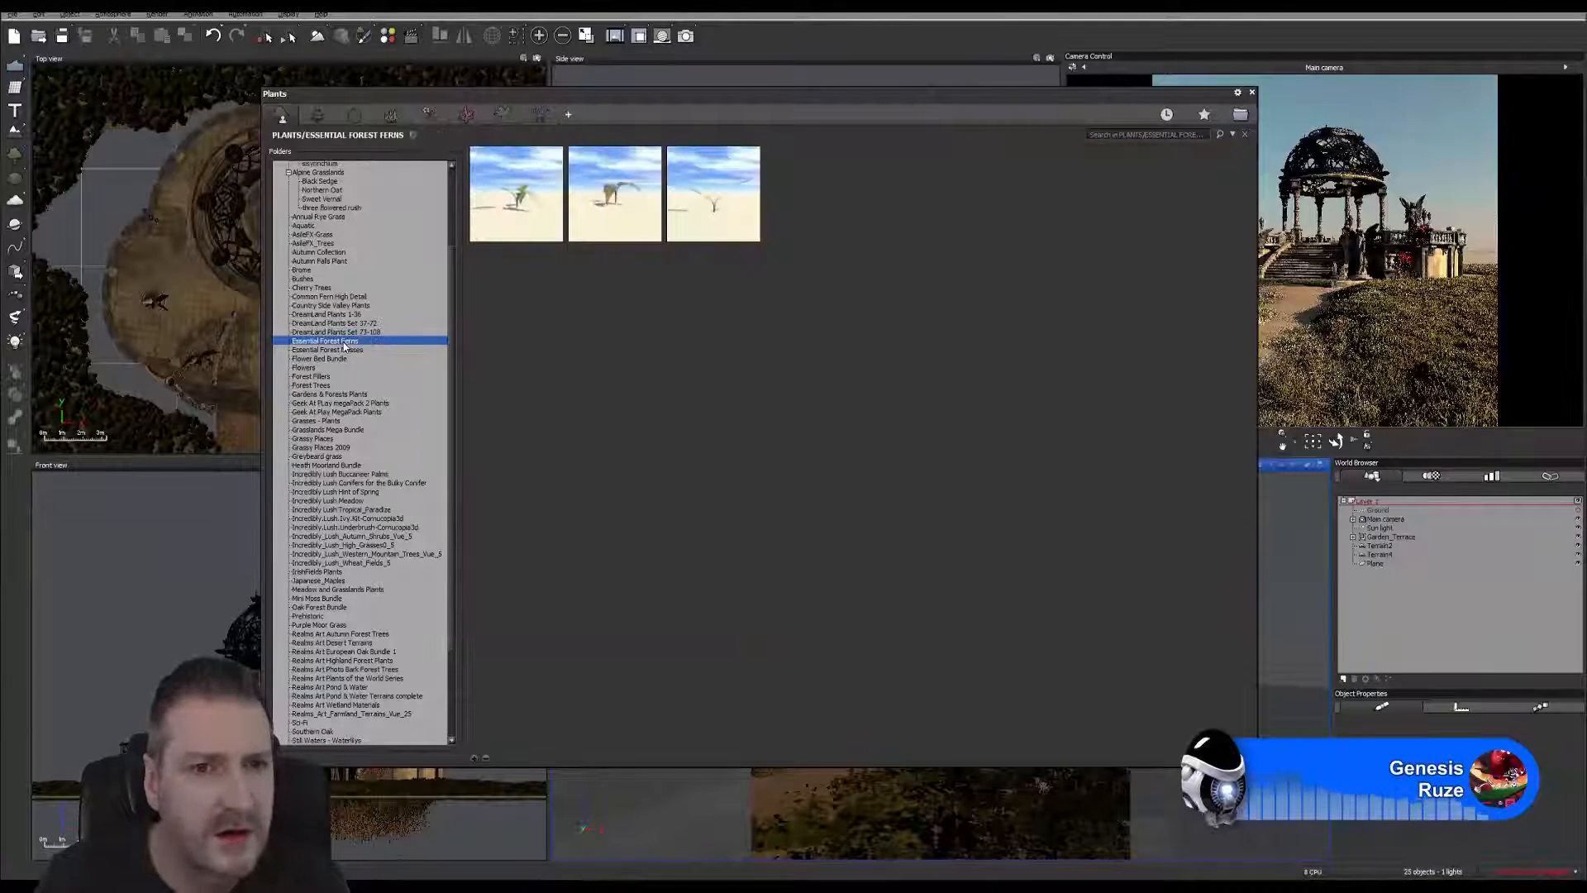
left_click(343, 350)
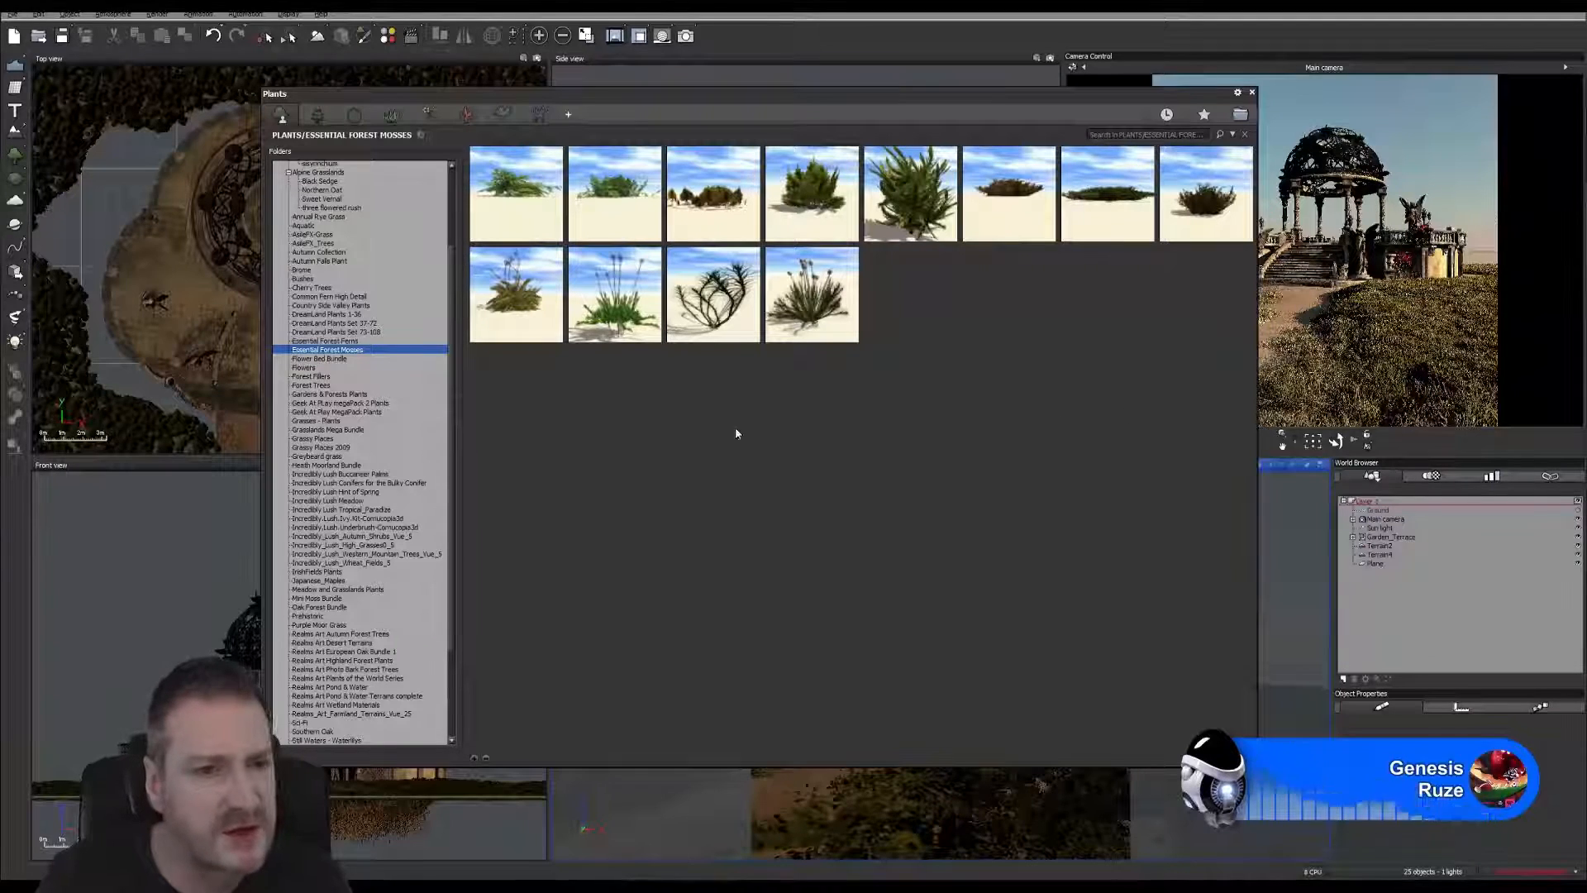
Step: Look through the Flower Bed Bundle, Flowers, Forest Fillers, Forest Trees, Gardens & Forests Plants and Heath Moorland Bundle collections
left_click(325, 358)
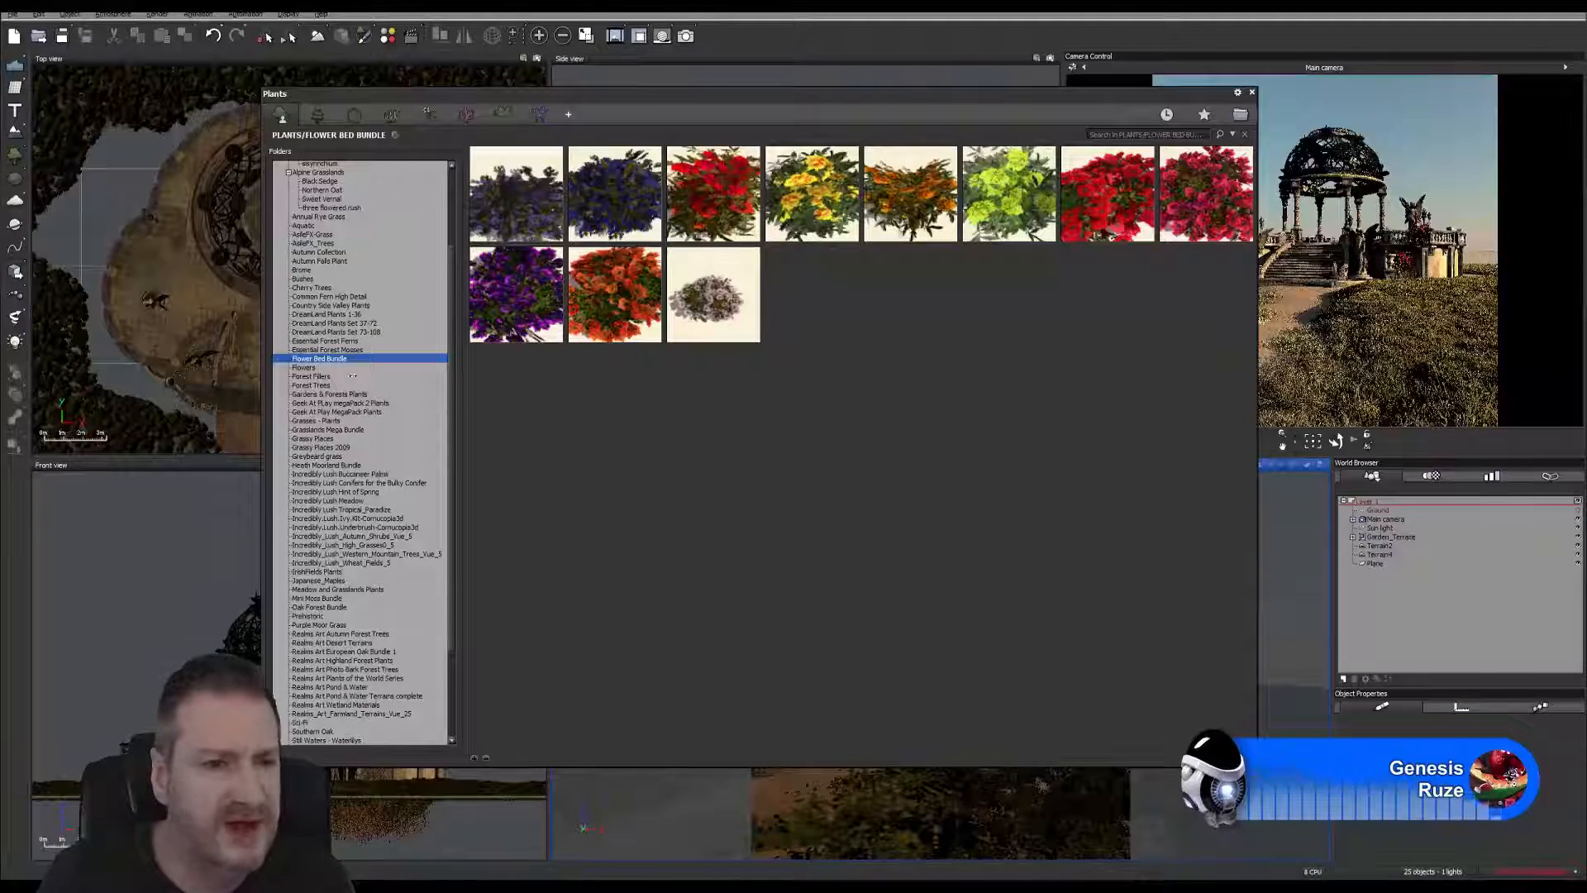
left_click(306, 369)
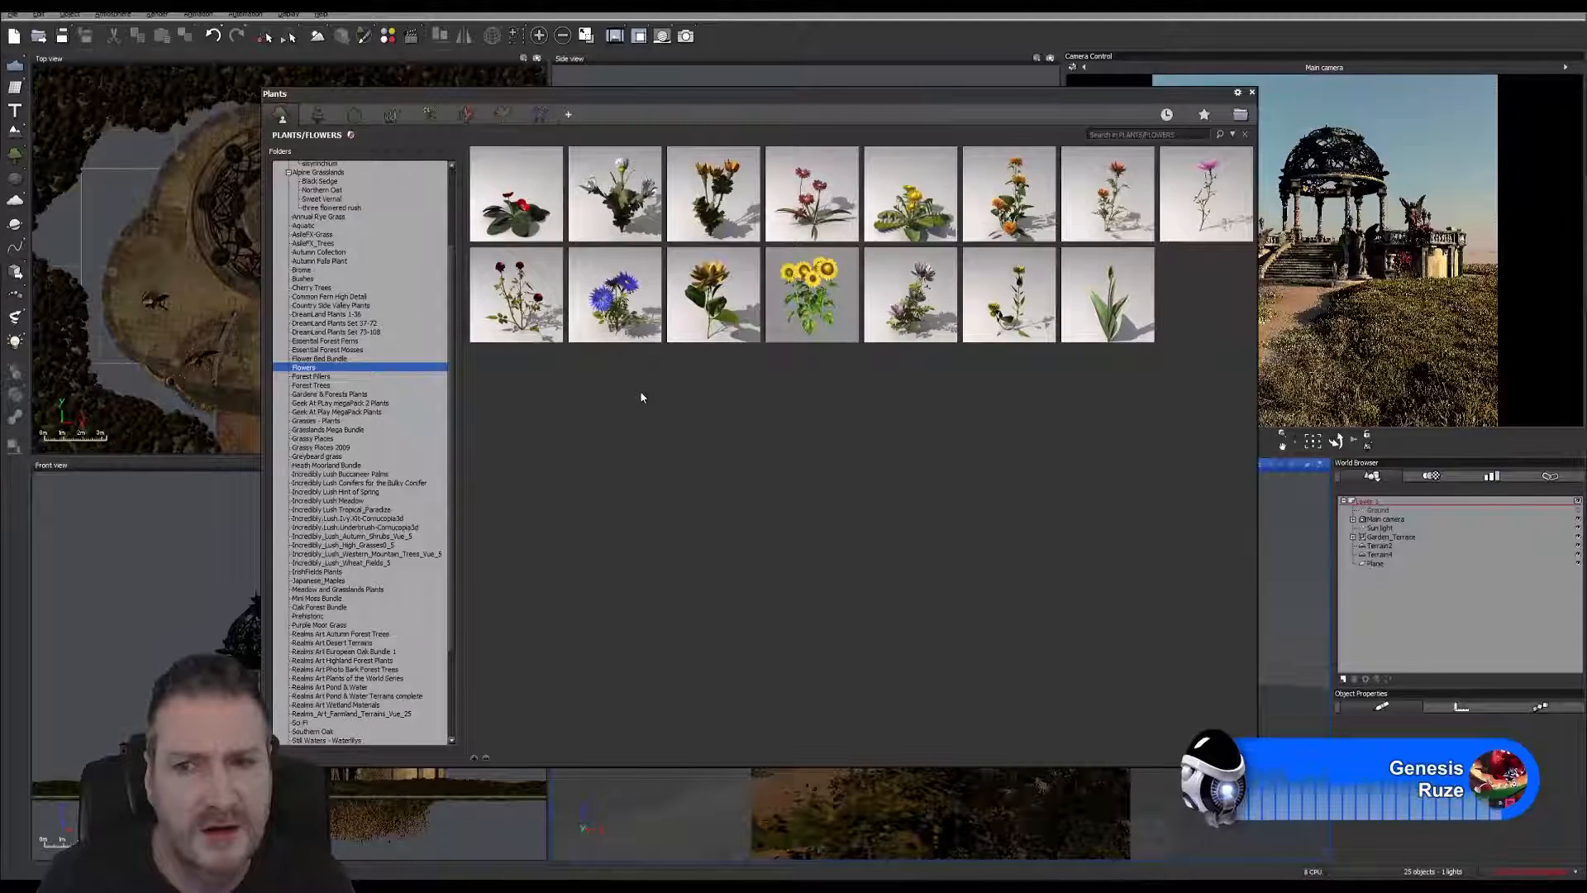
left_click(311, 377)
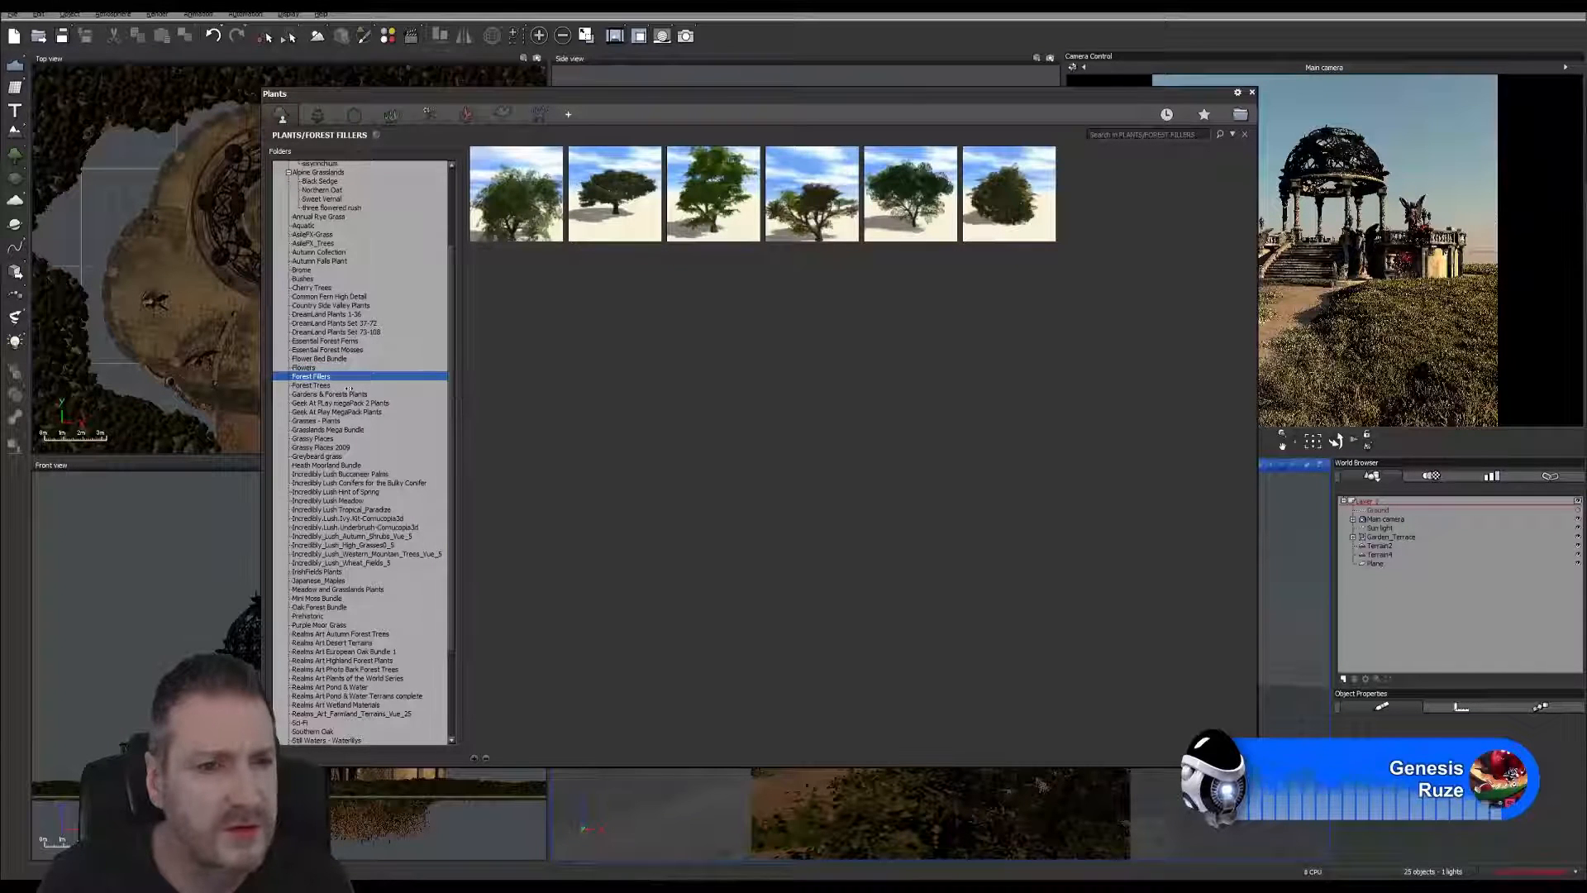
left_click(310, 385)
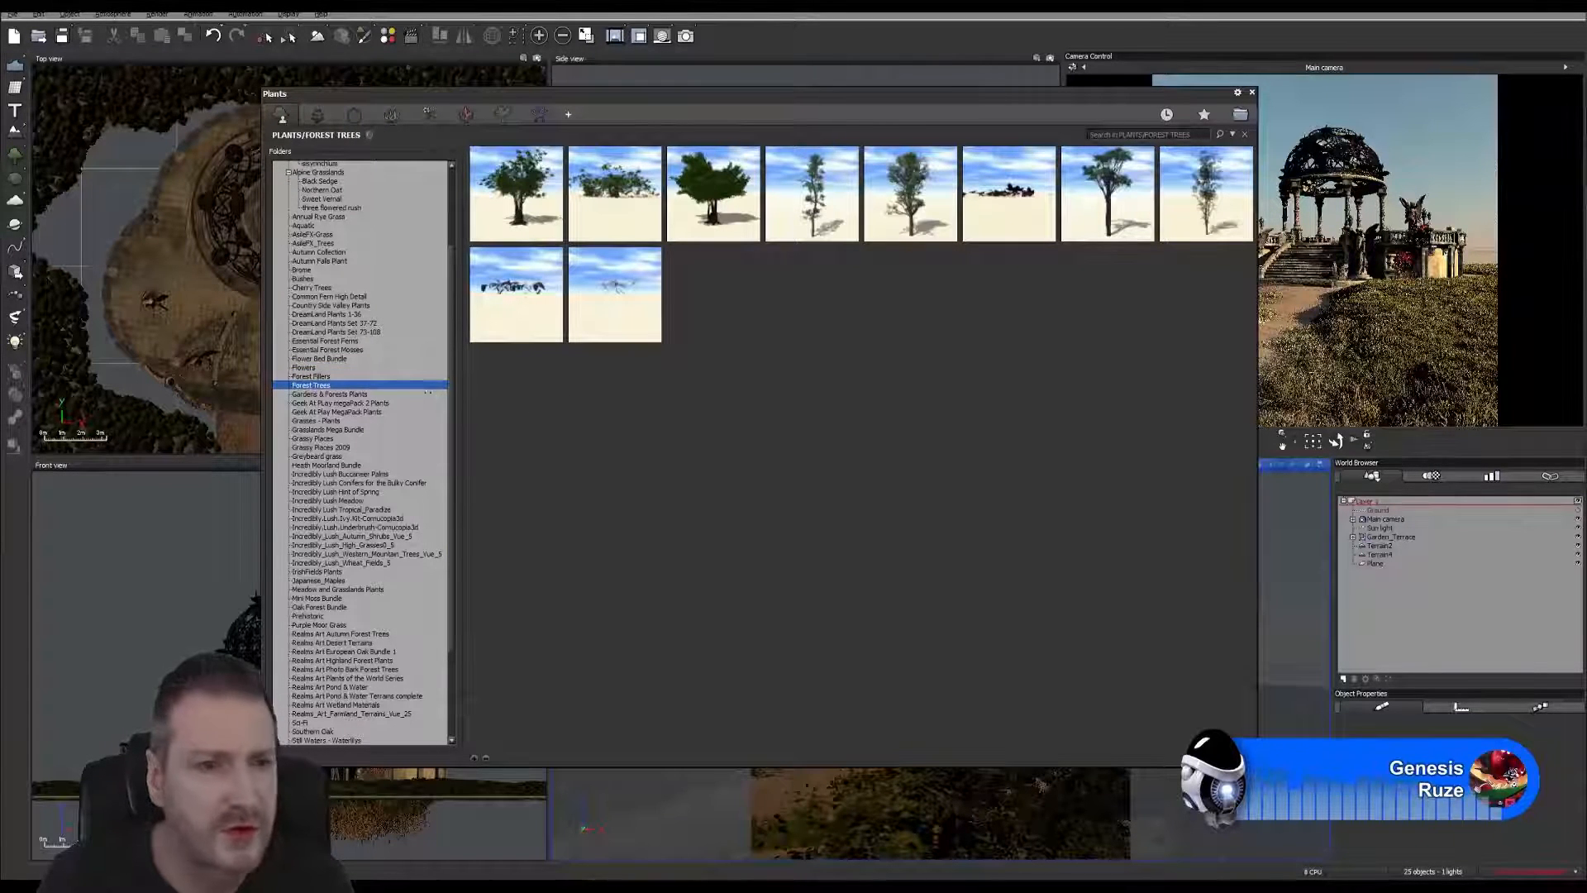
left_click(372, 395)
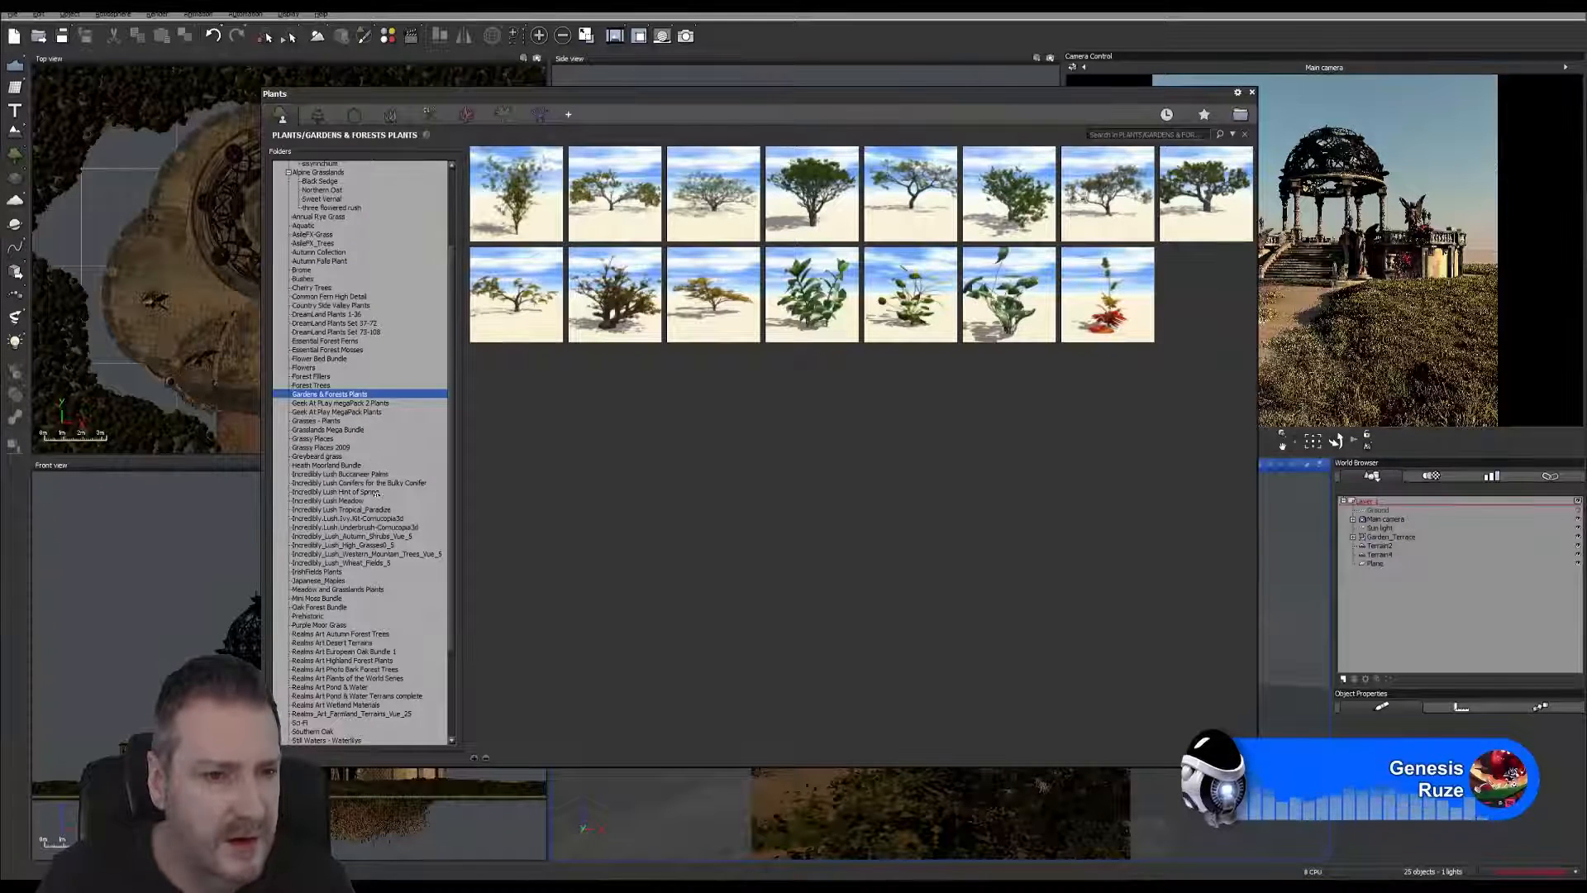
left_click(356, 465)
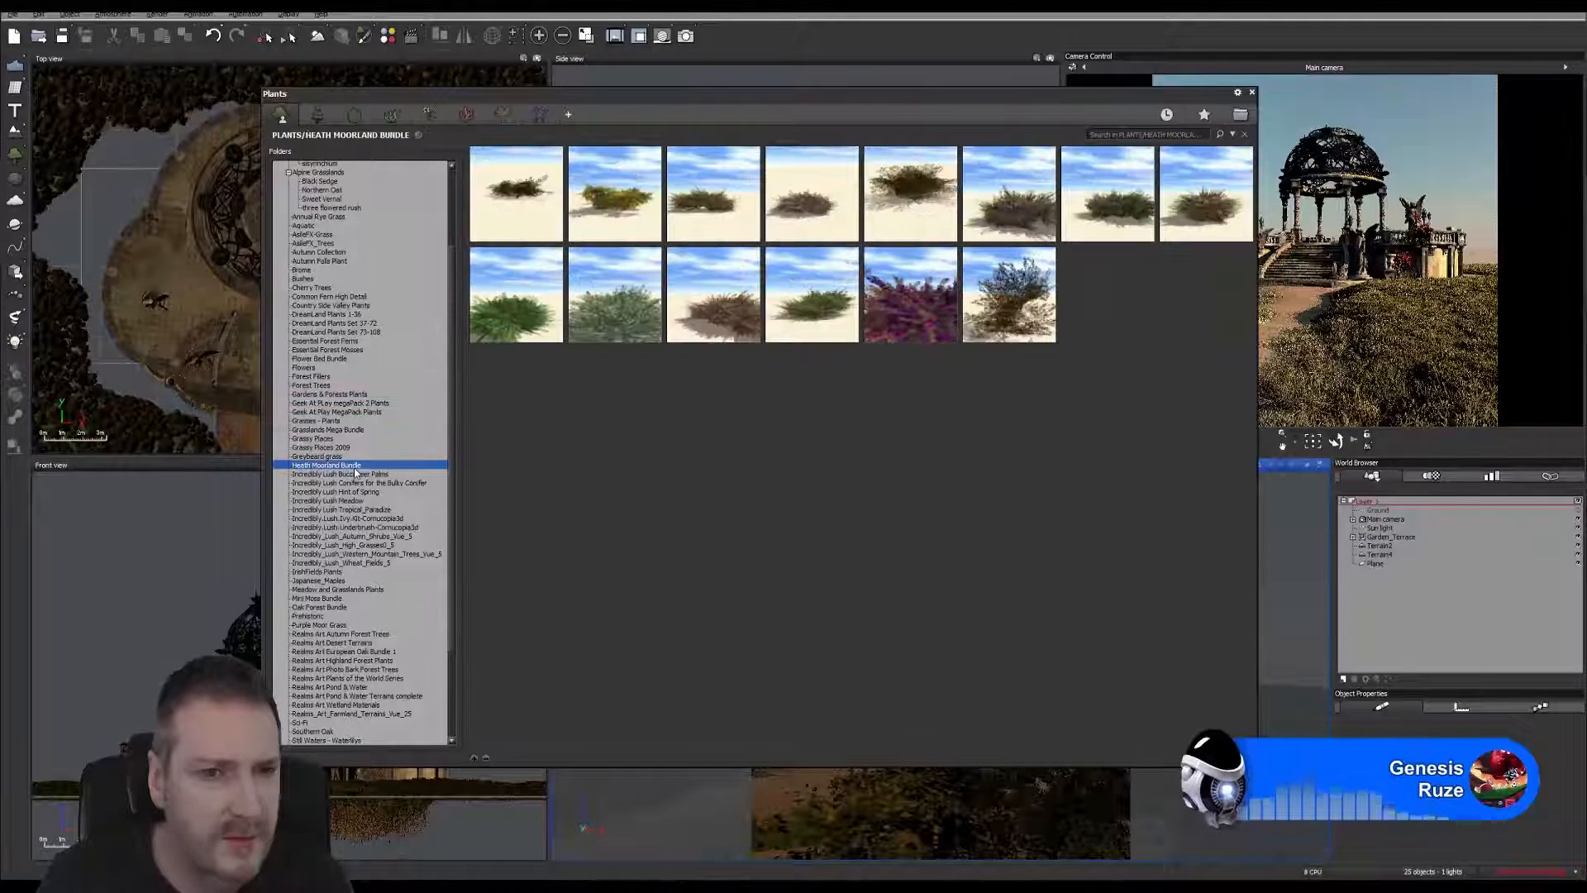
Step: Review the Incredibly Lush collections: Hint of Spring, Meadow, Tropical Paradise, Ivy Kit and Underbrush
scroll(380, 476, "down", 1)
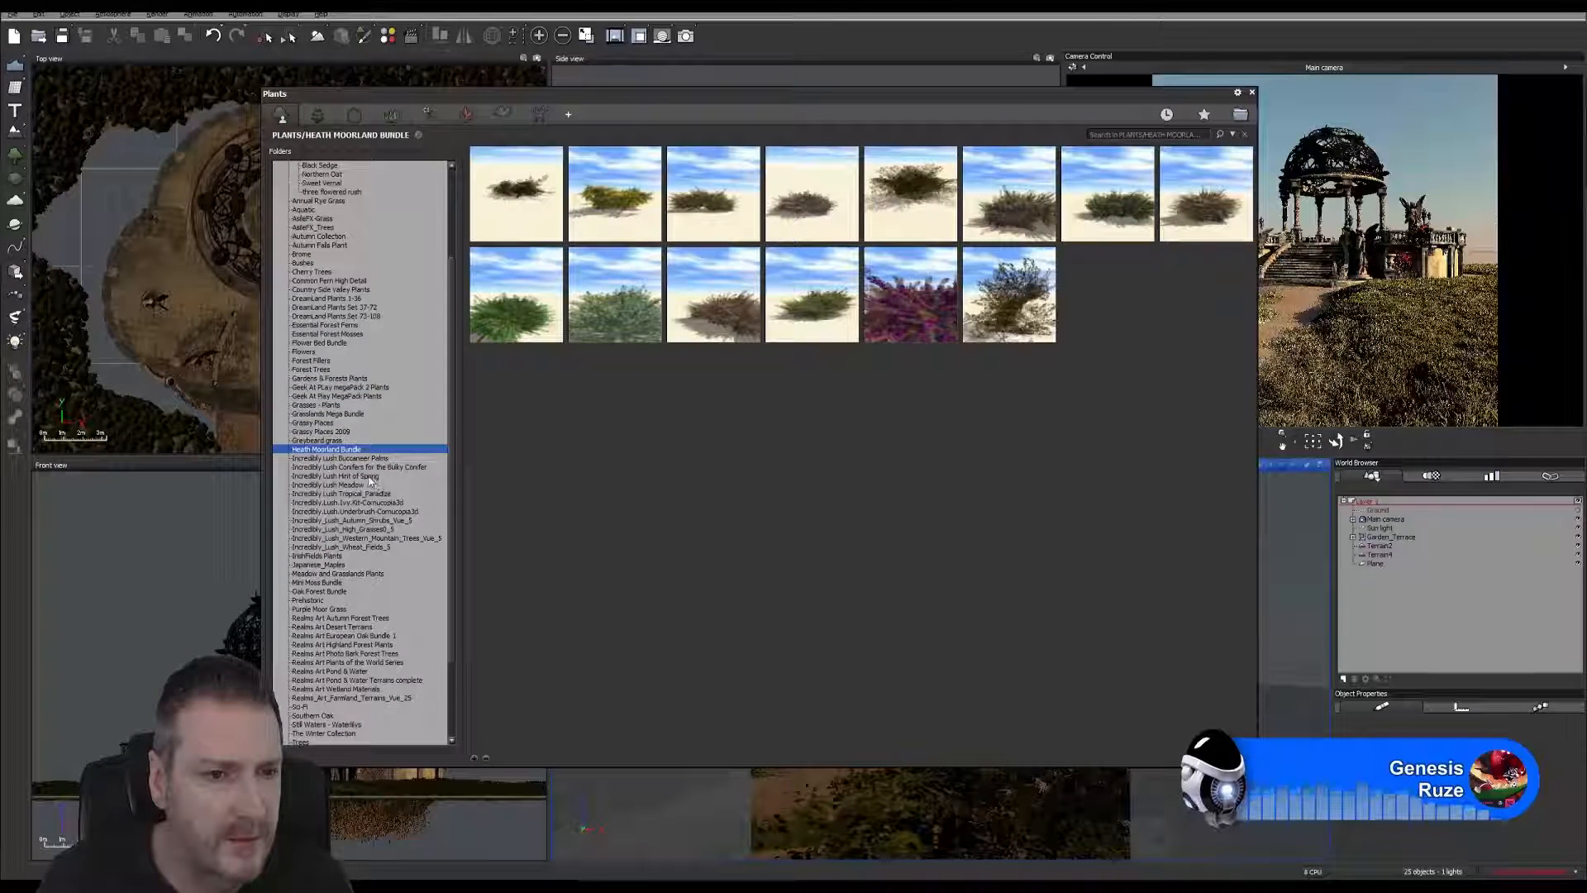
left_click(378, 477)
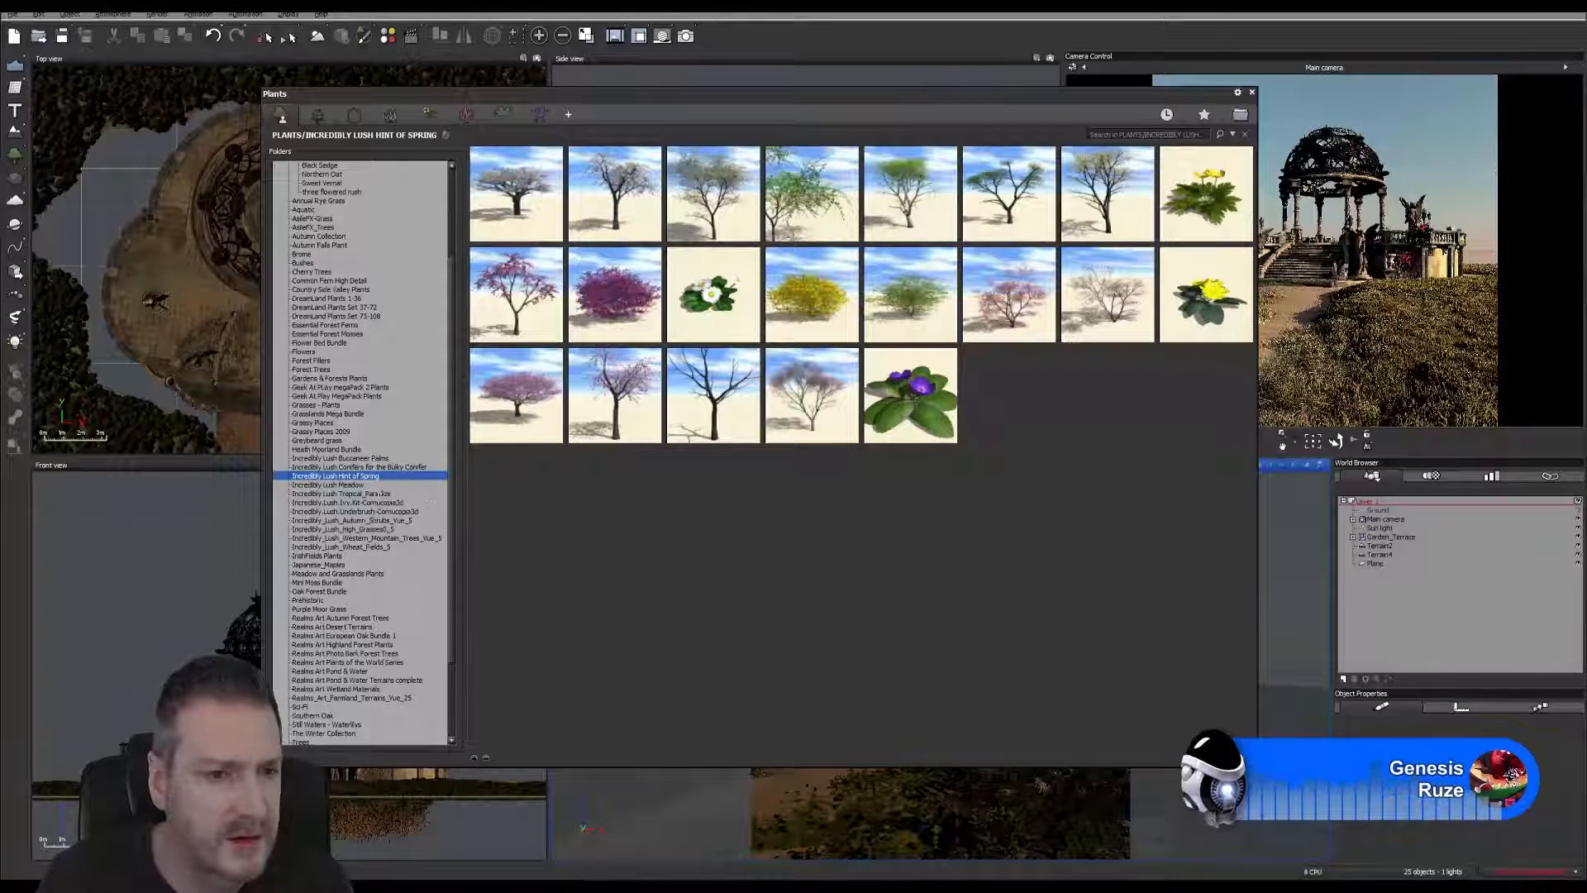
left_click(352, 486)
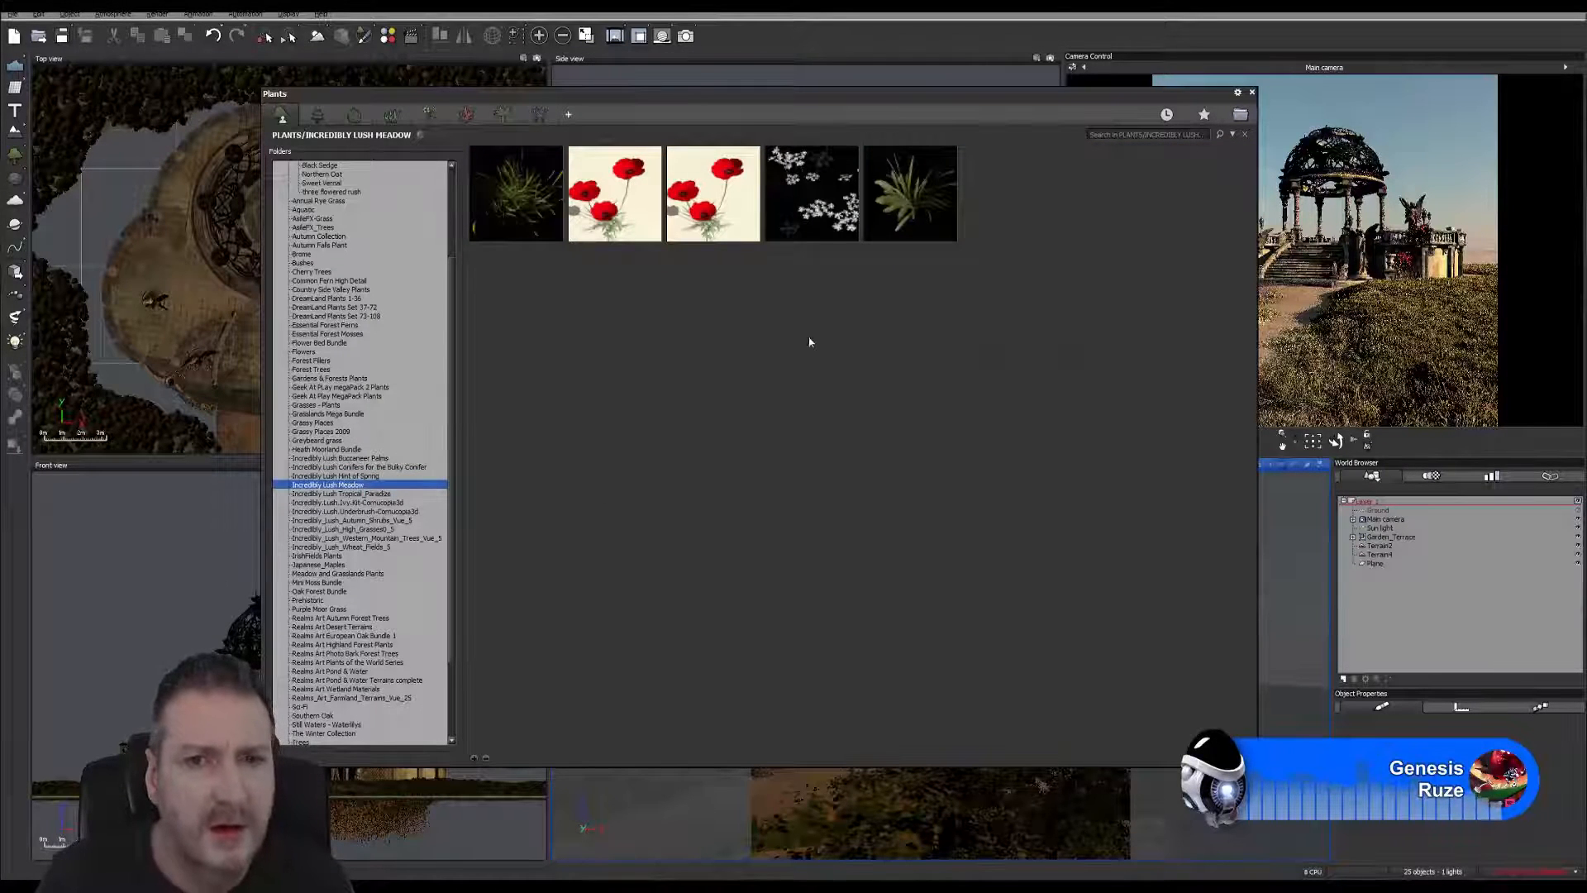
mouse_move(818, 196)
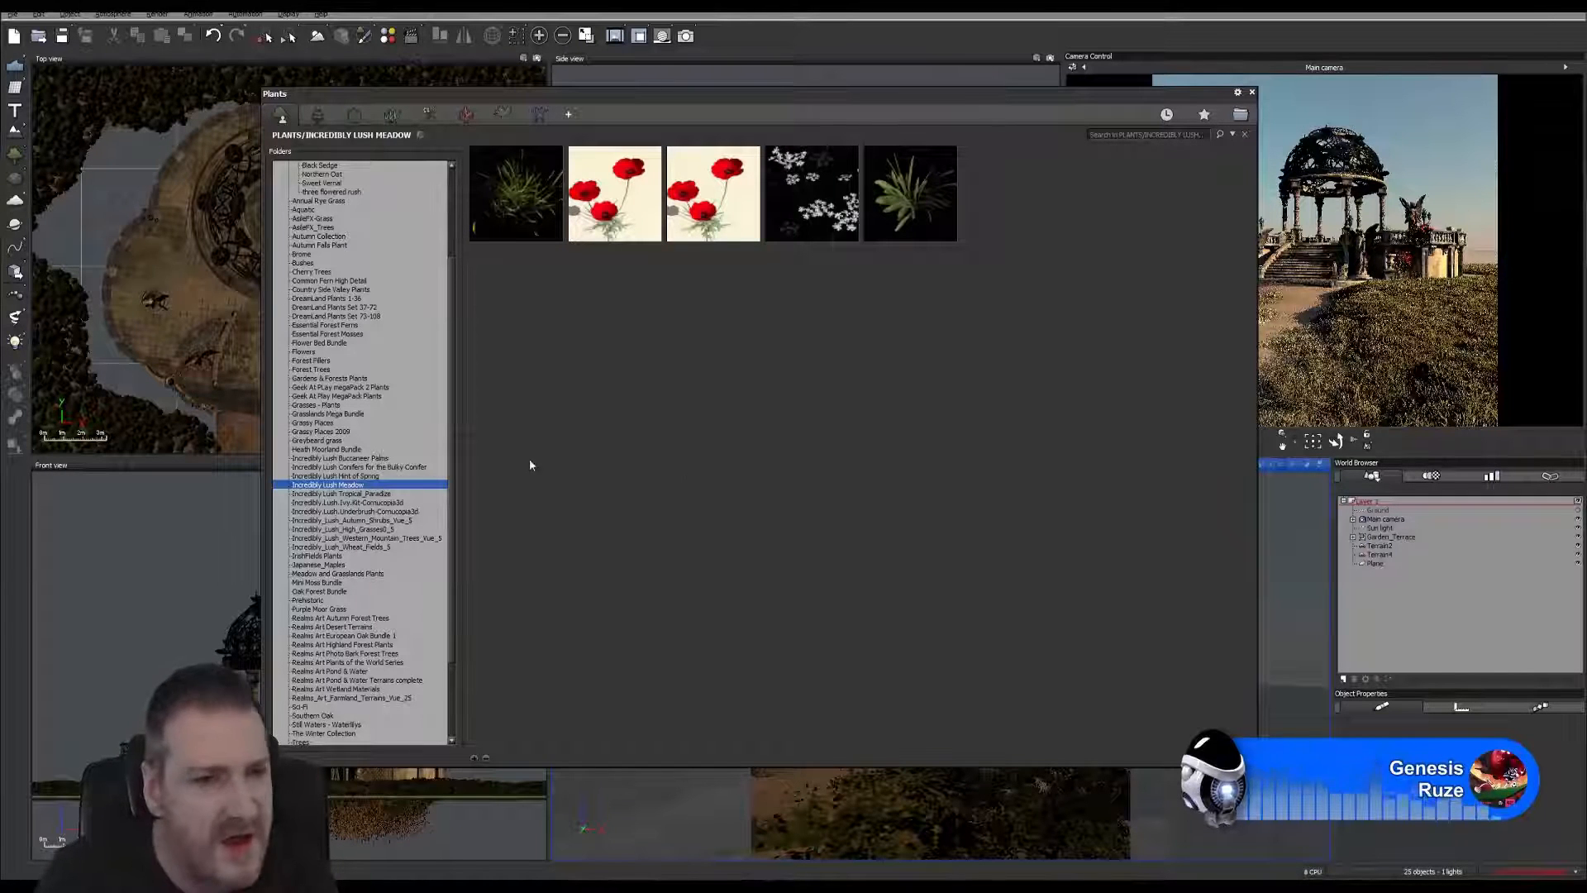
left_click(364, 493)
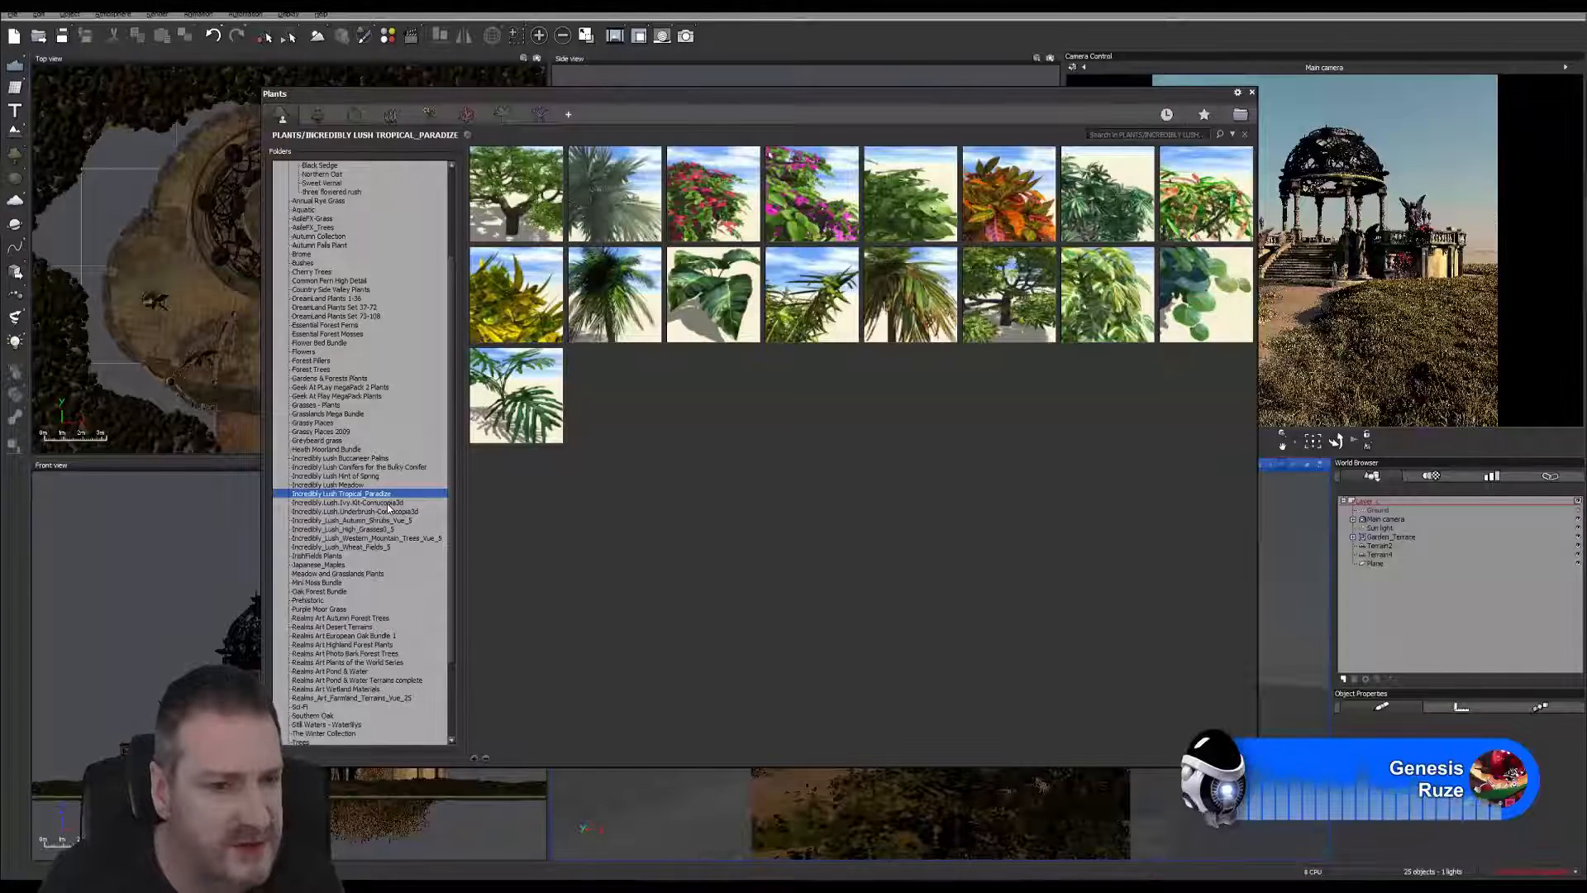
left_click(388, 503)
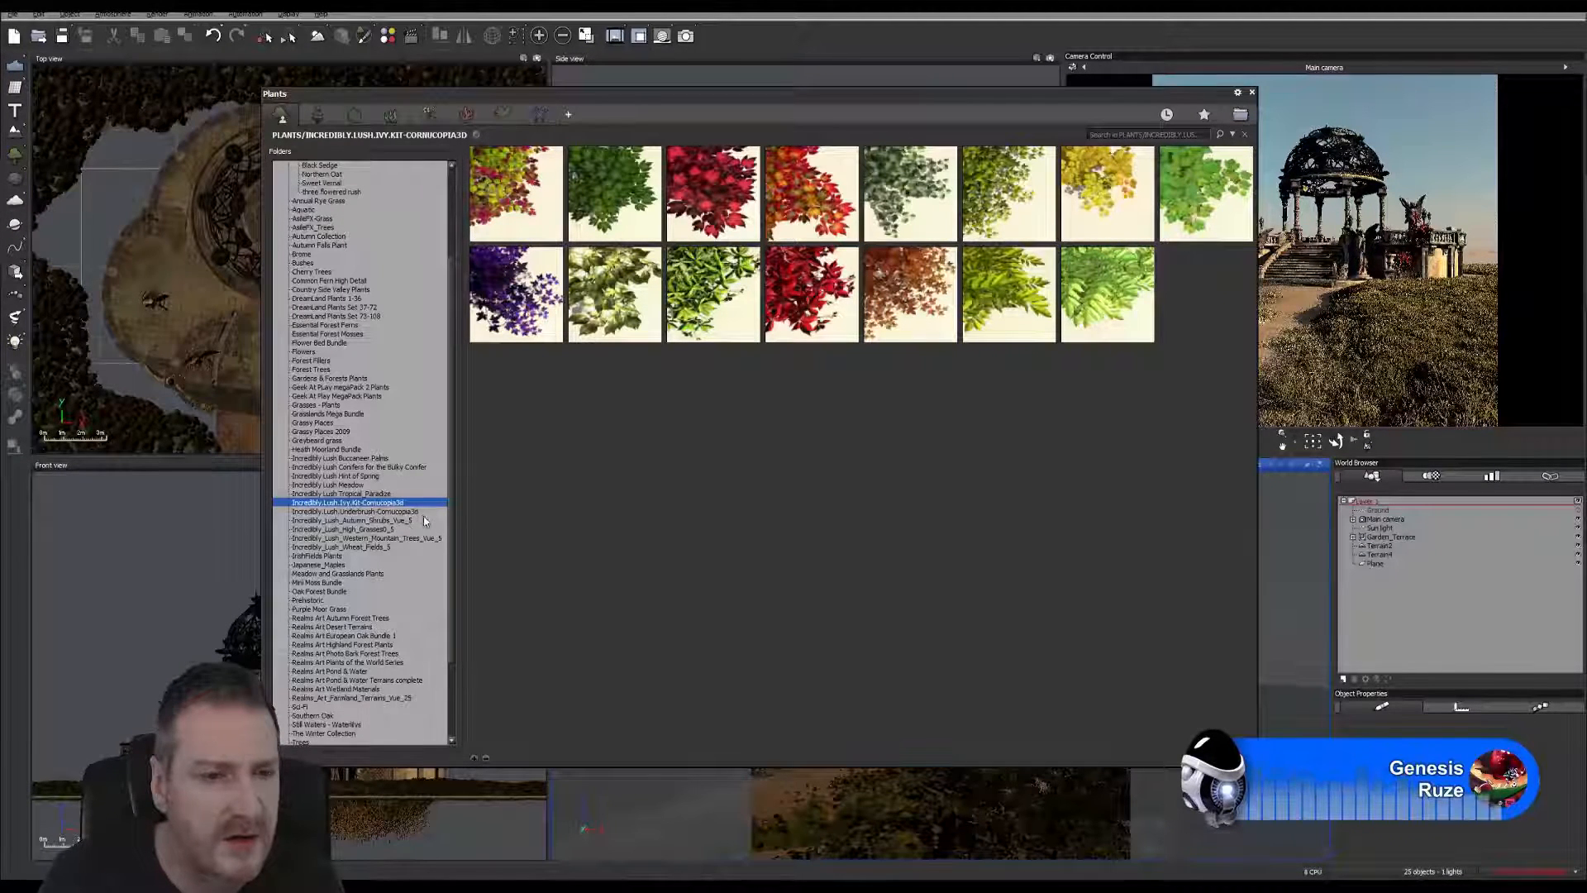
left_click(390, 512)
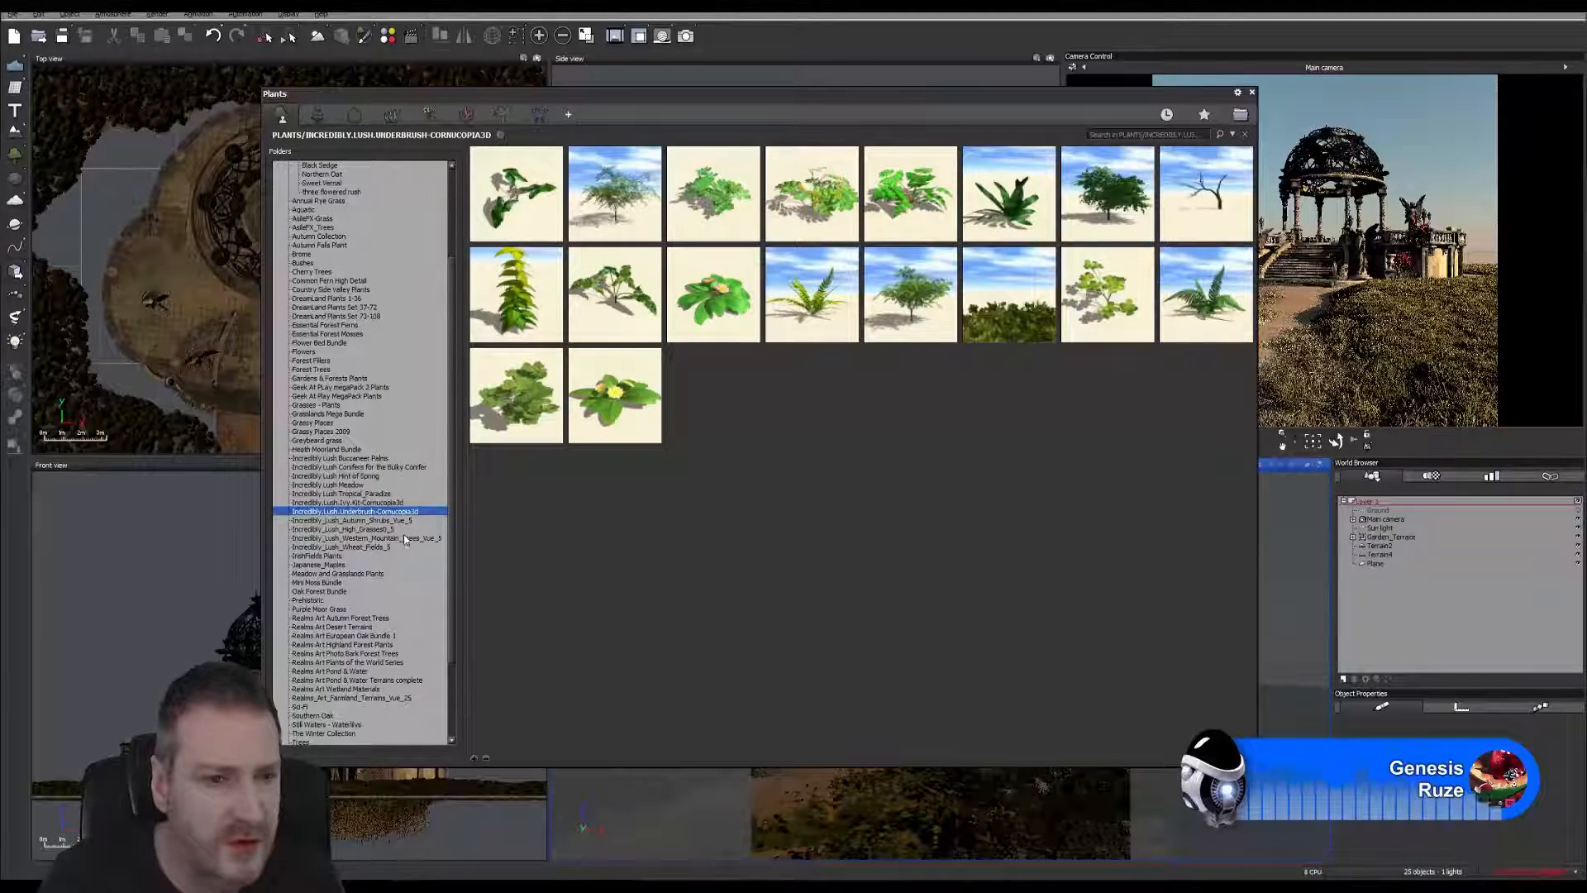
Step: Examine the IrishFields Plants collection, including moreweeds04, and the Meadow and Grasslands Plants collection
left_click(325, 557)
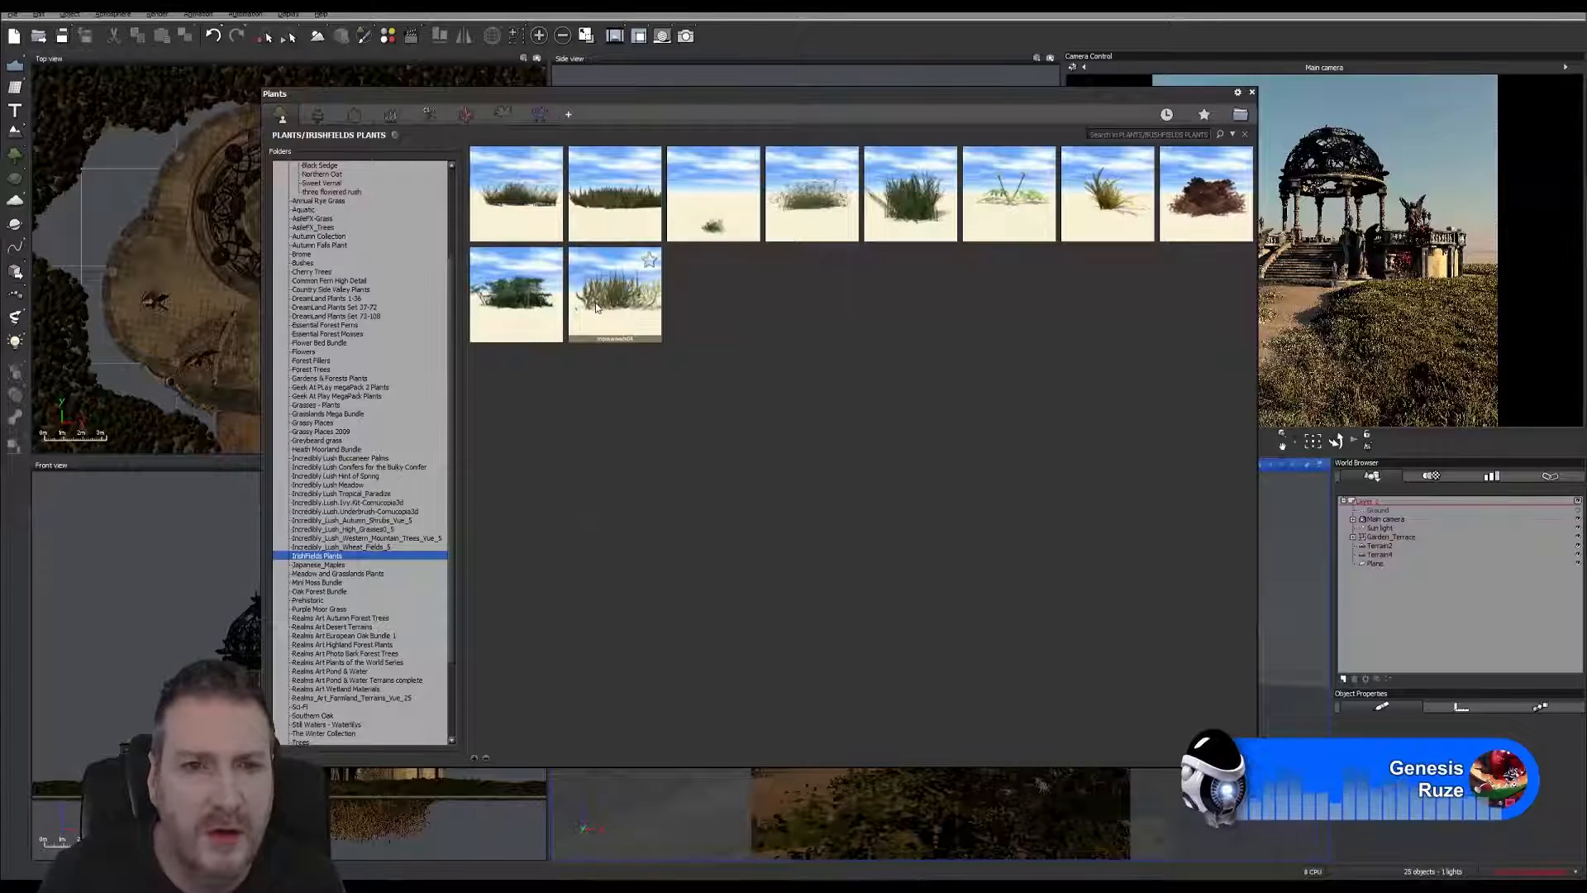
mouse_move(598, 309)
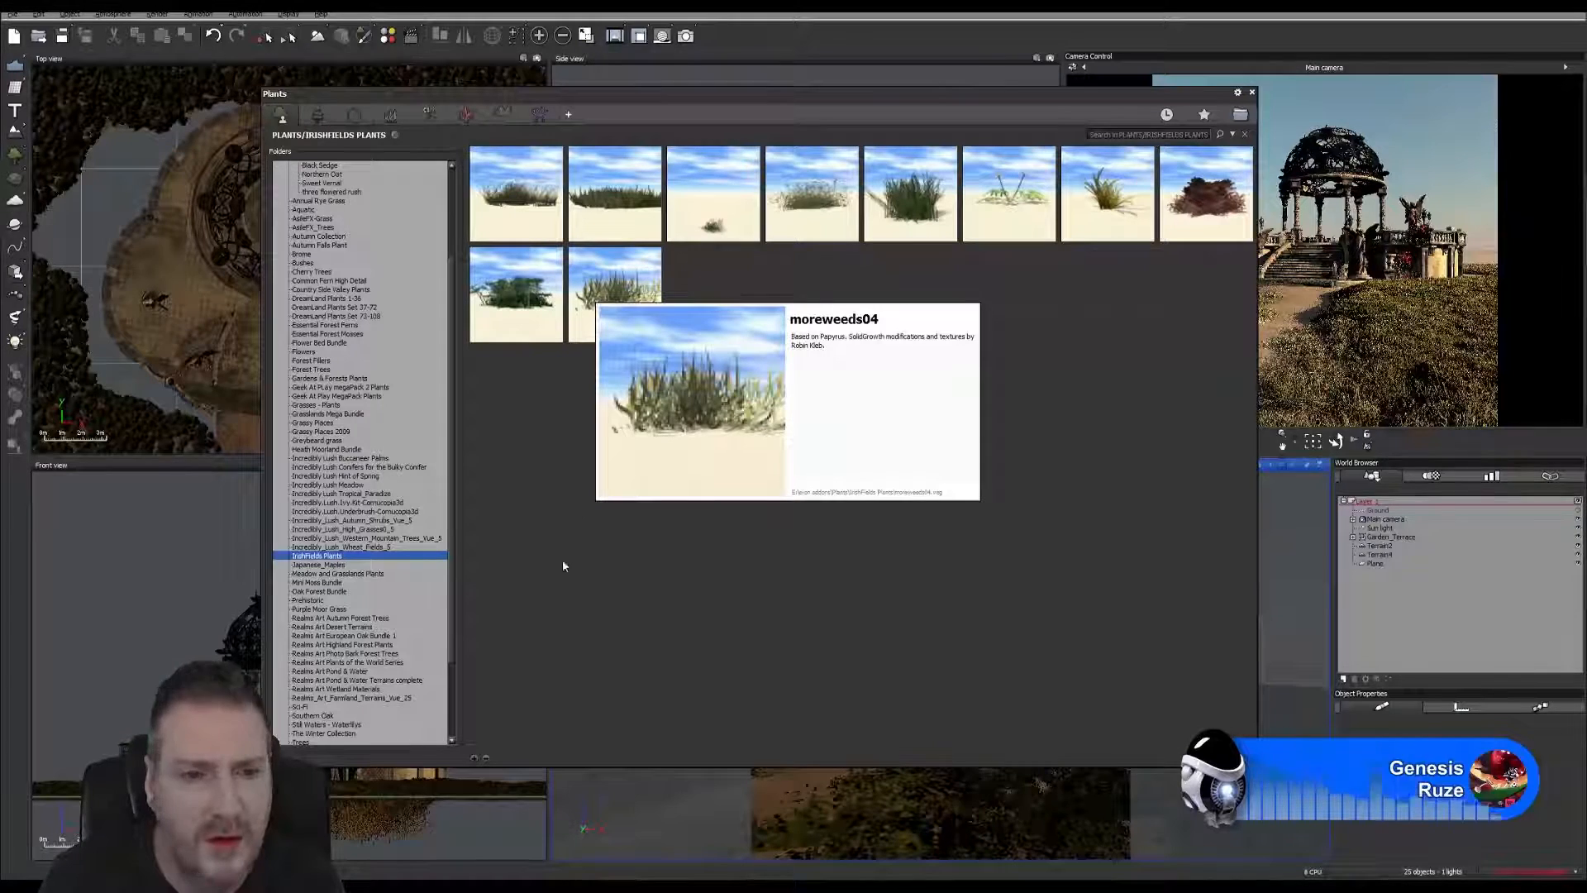
left_click(361, 575)
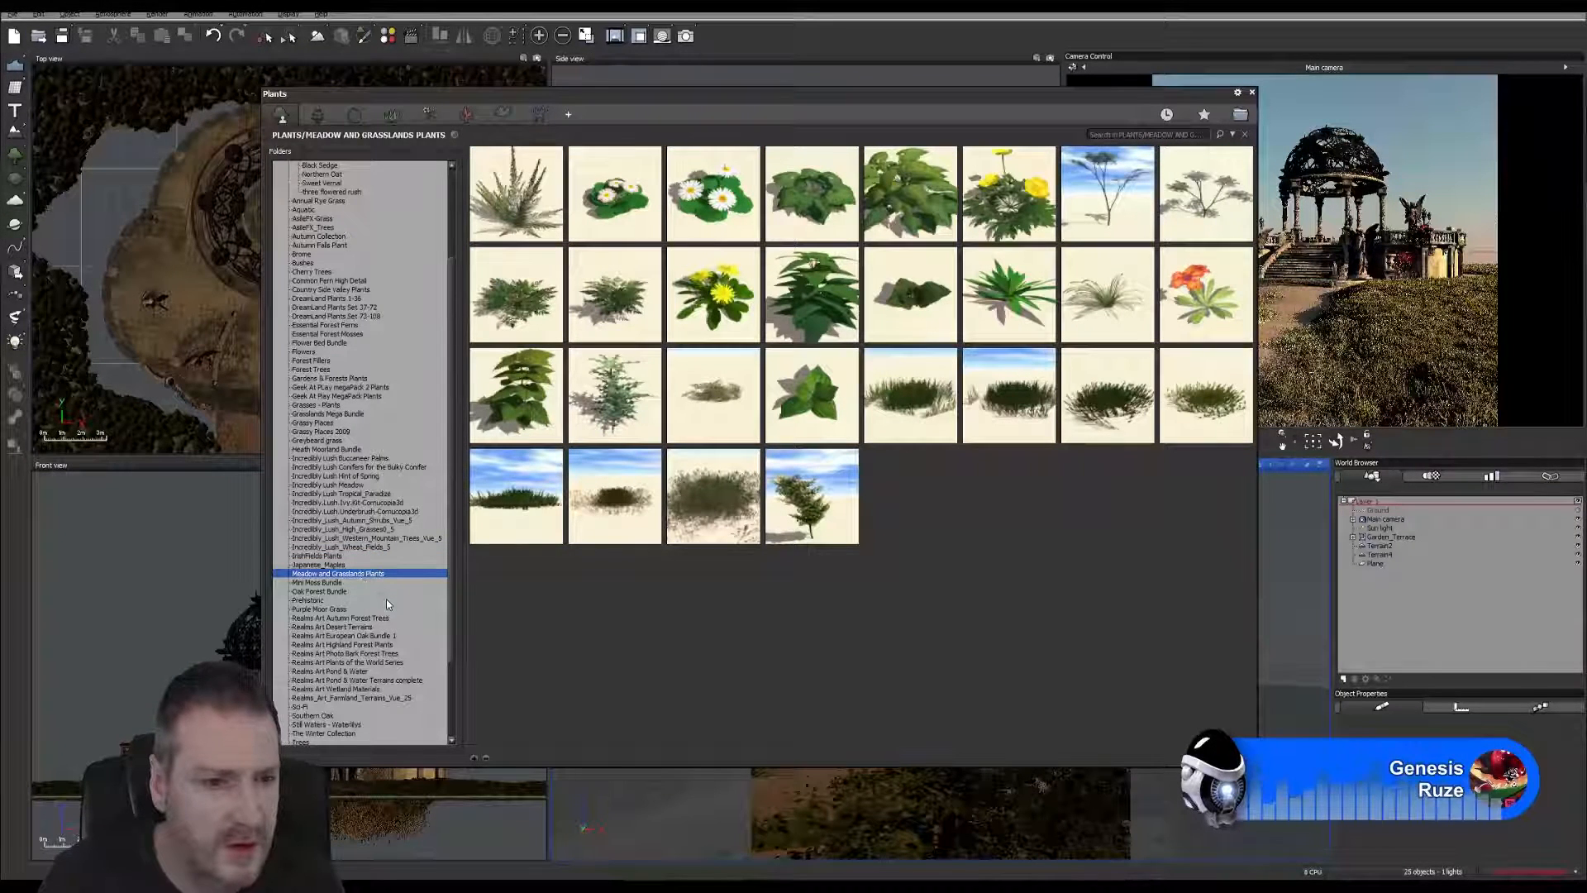
left_click_drag(452, 585, 441, 665)
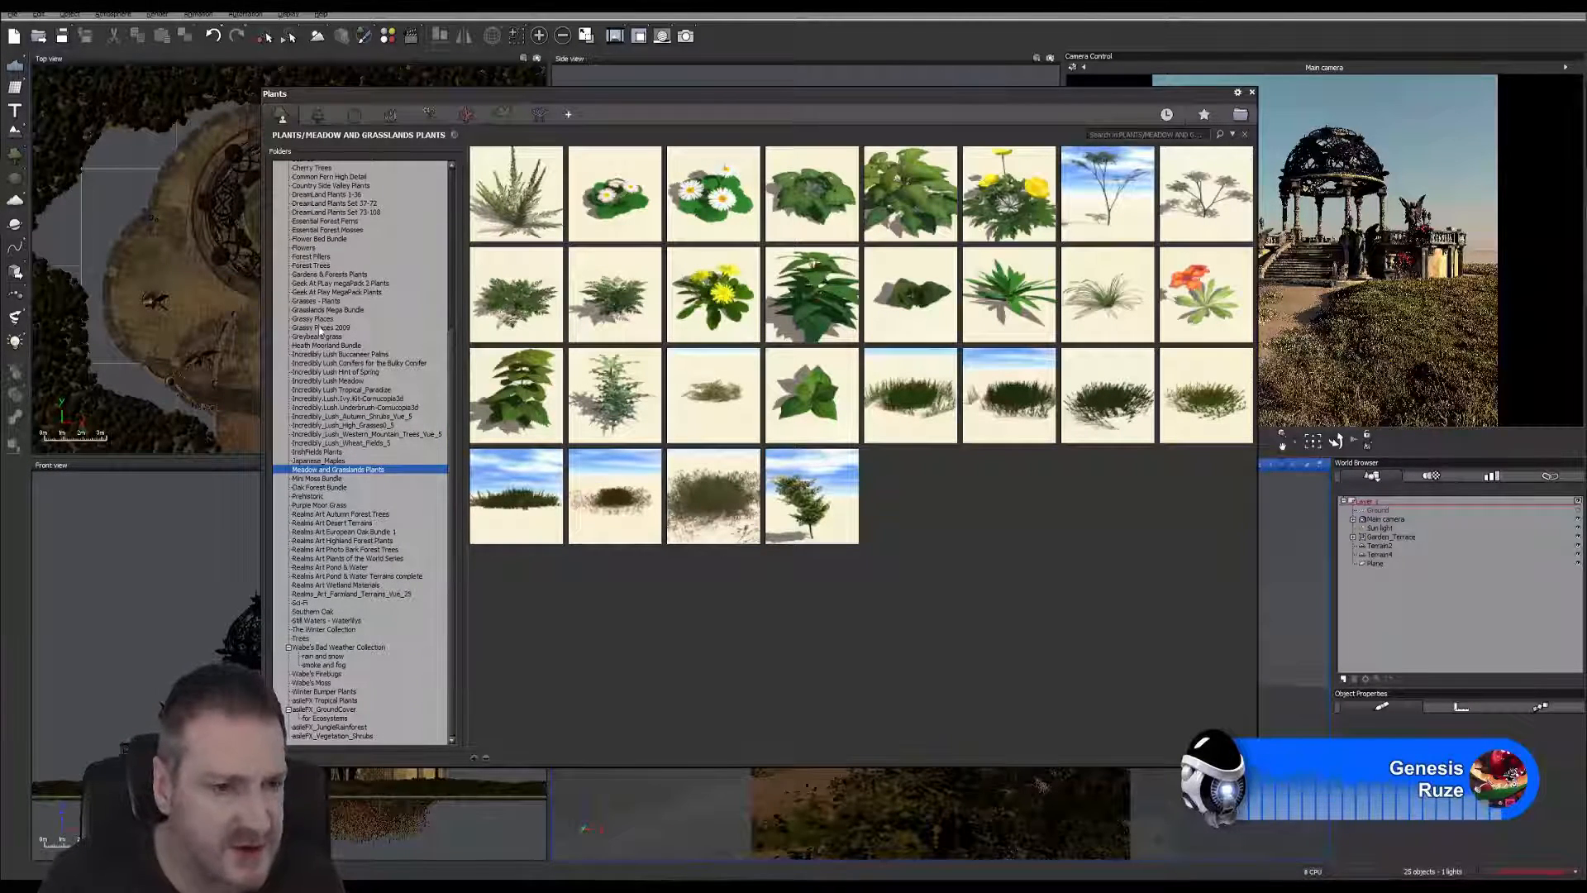
Step: Look through the Purple Moor Grass, Realms Art Autumn Forest Trees, Realms Art Highland Forest Plants and asileFX Tropical Plants collections
left_click(335, 506)
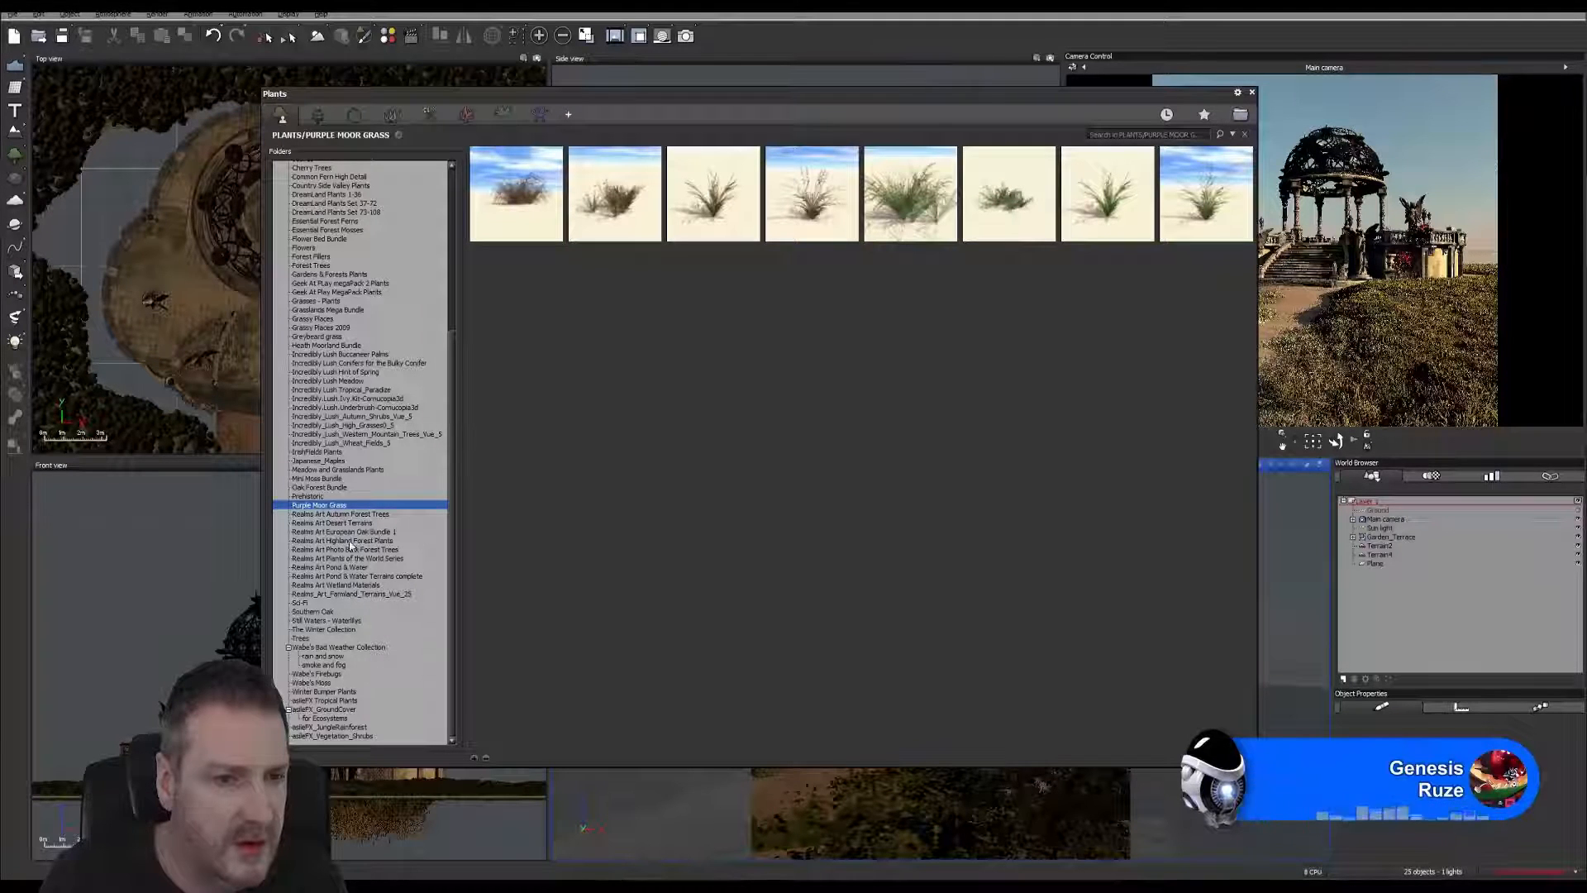
left_click(358, 514)
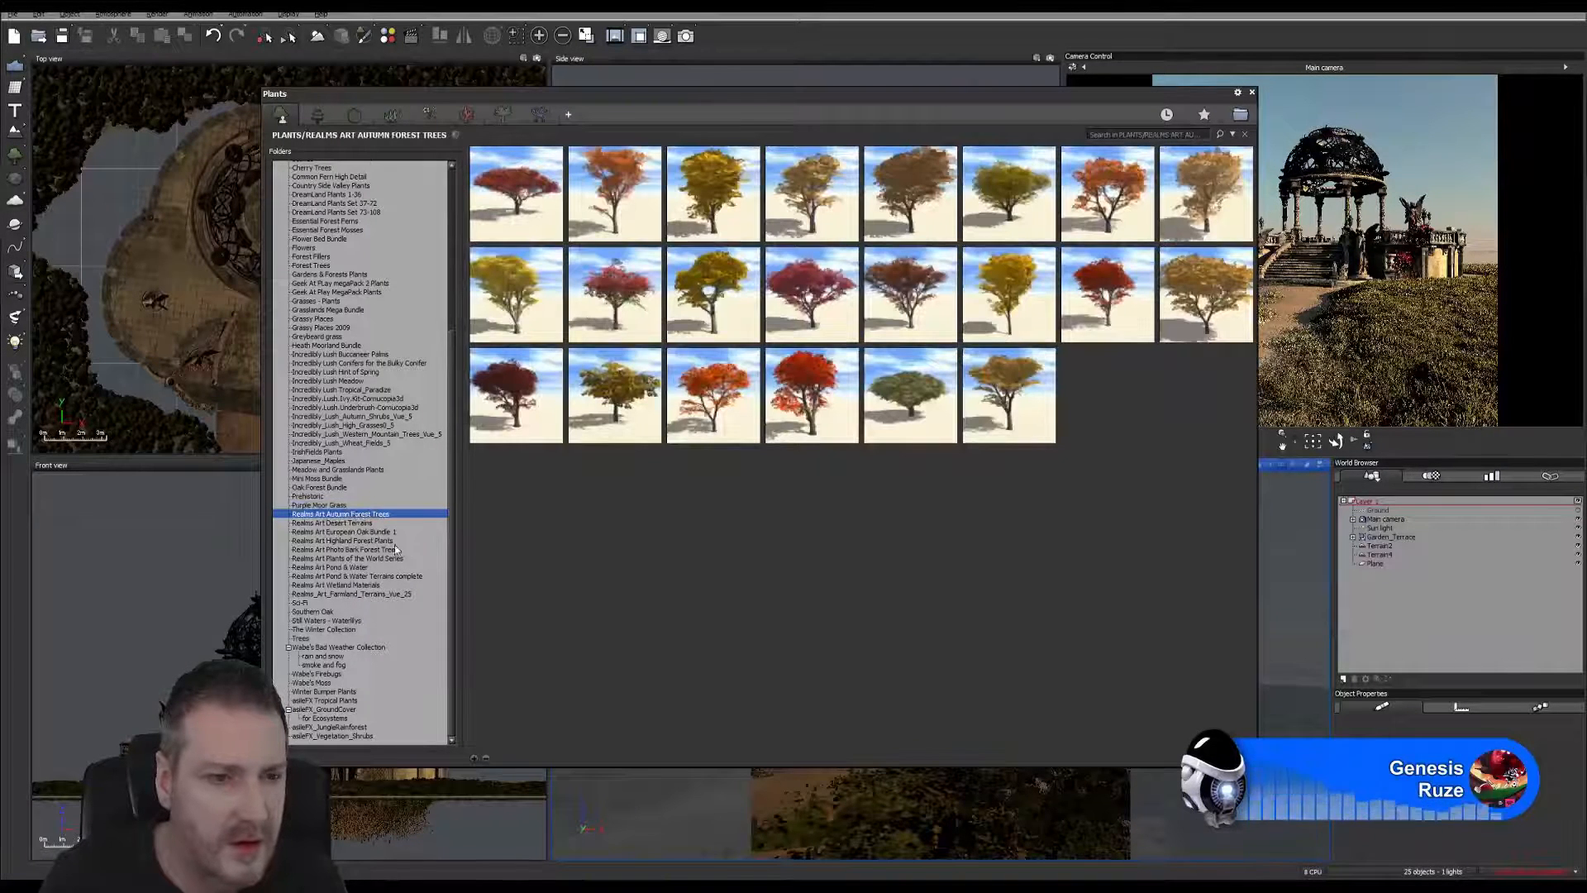
left_click(359, 539)
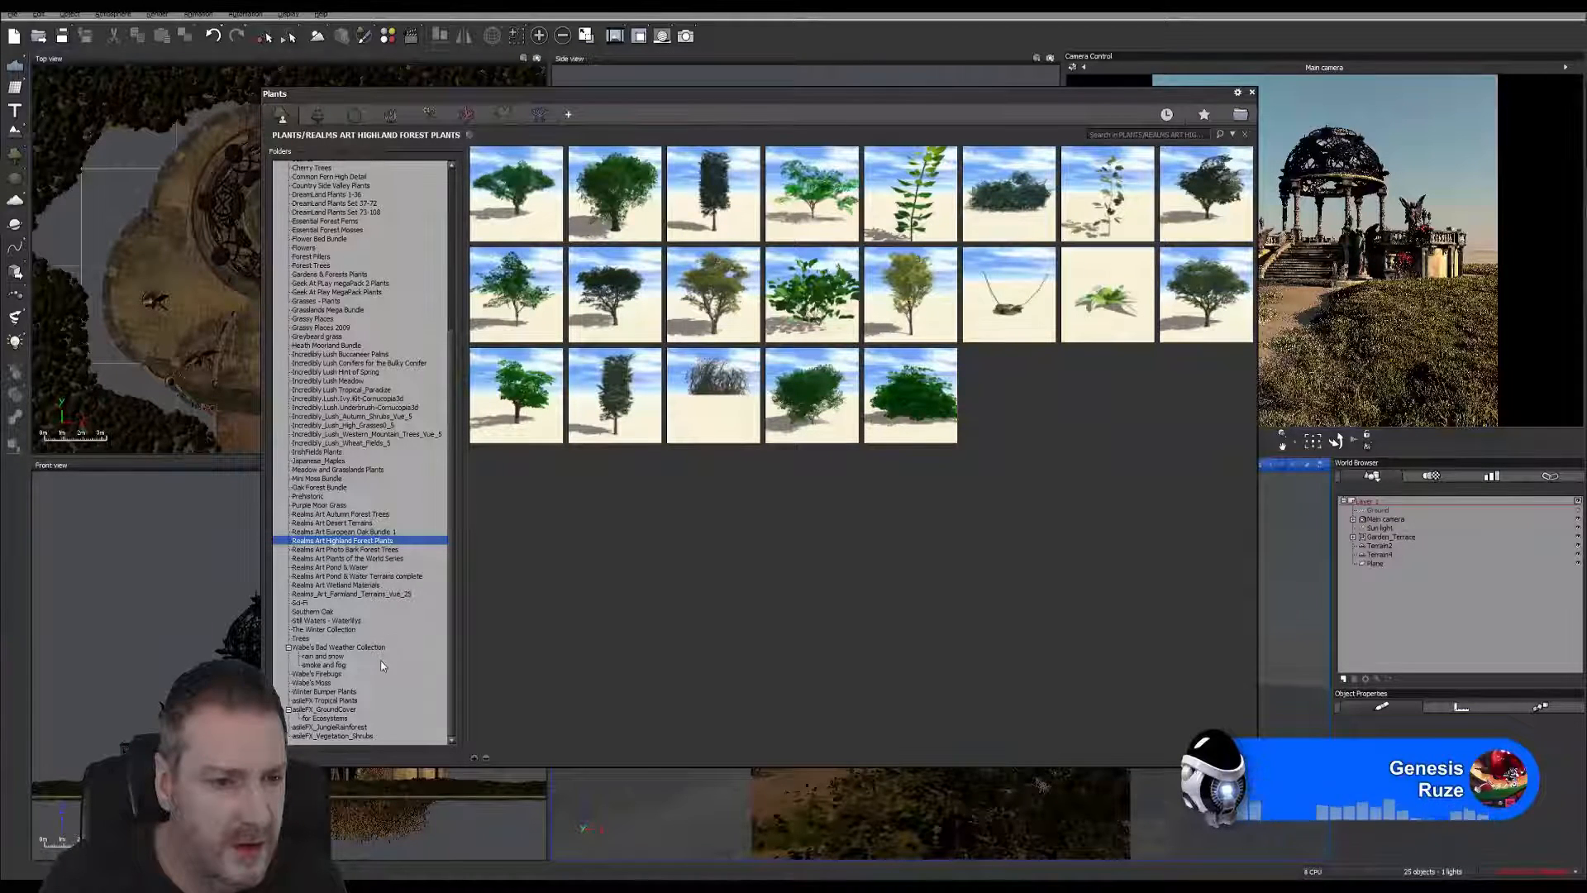
scroll(383, 679, "up", 1)
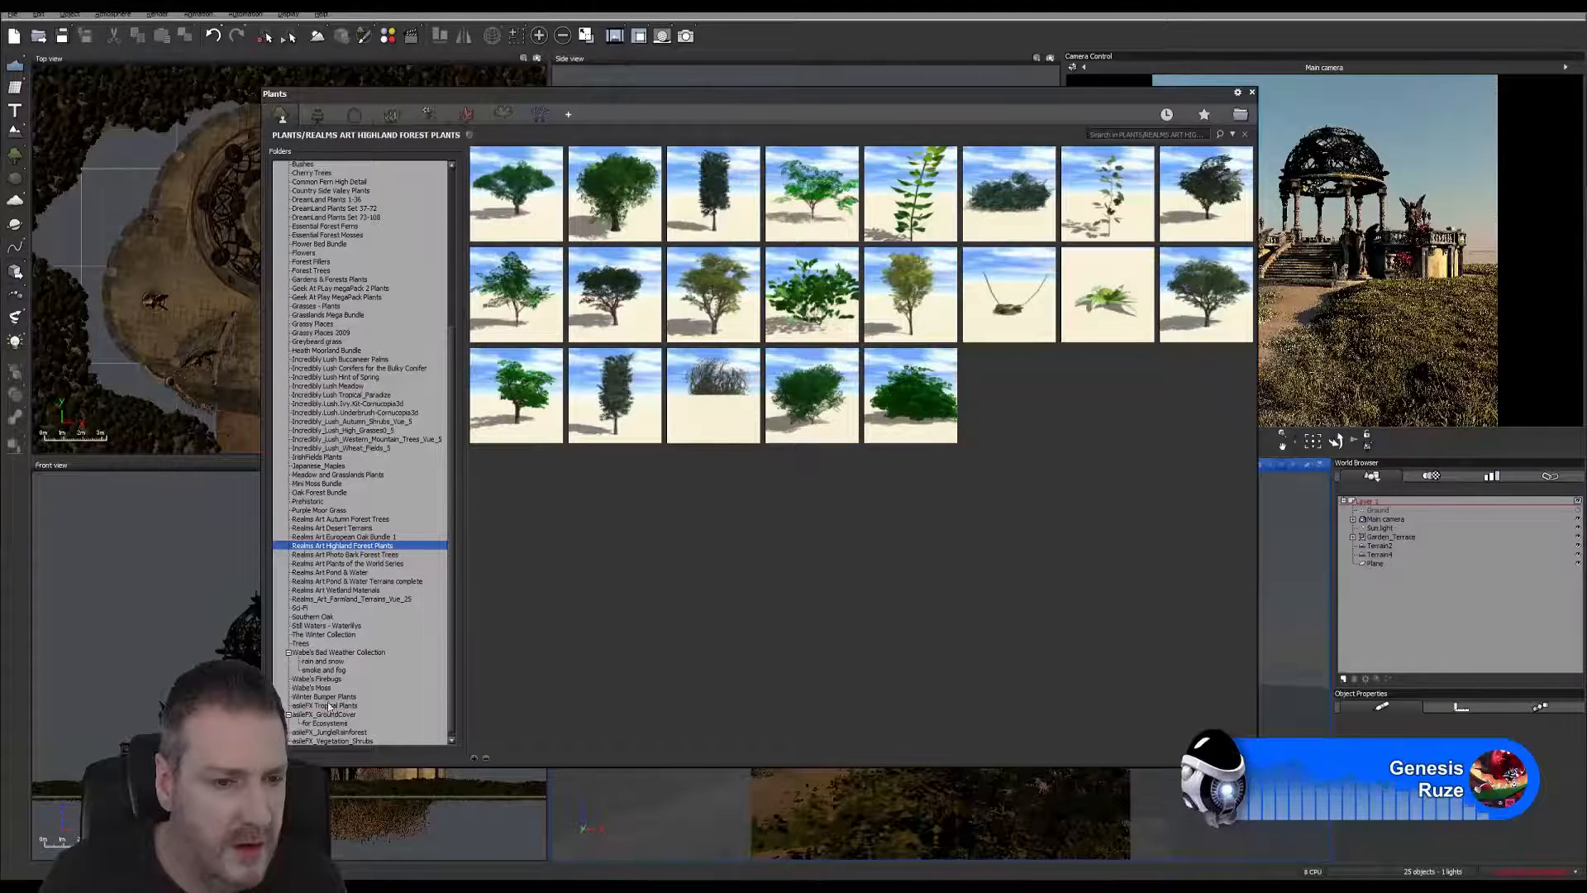
left_click(332, 707)
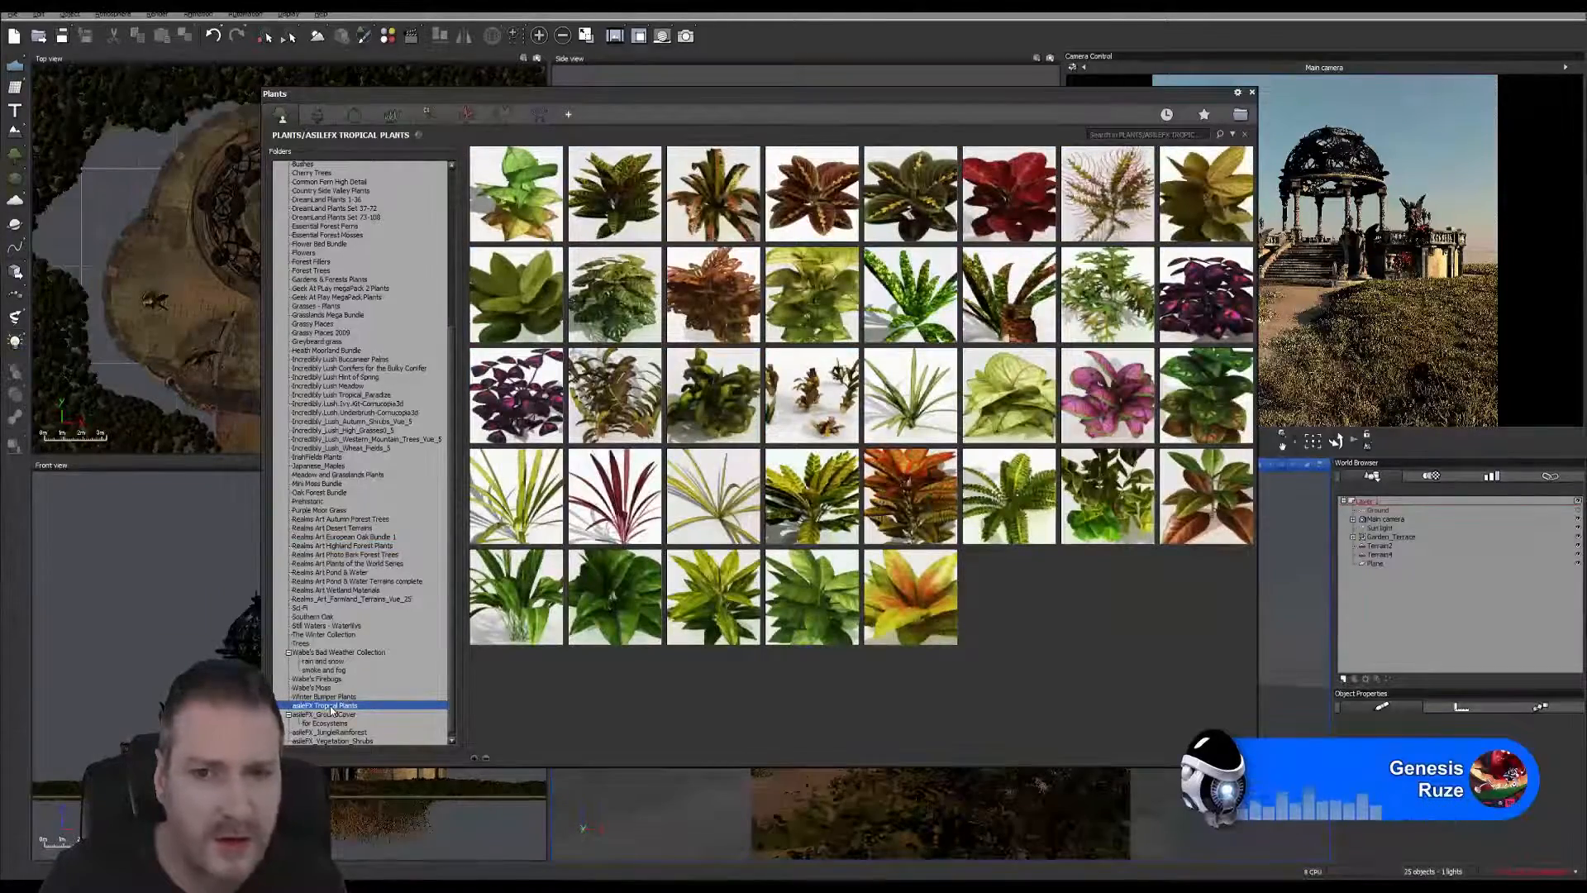
Step: Examine the asileFX_GroundCover collection, including the Flowers Small-White, Flower 3 and Flower 2 species
left_click(344, 716)
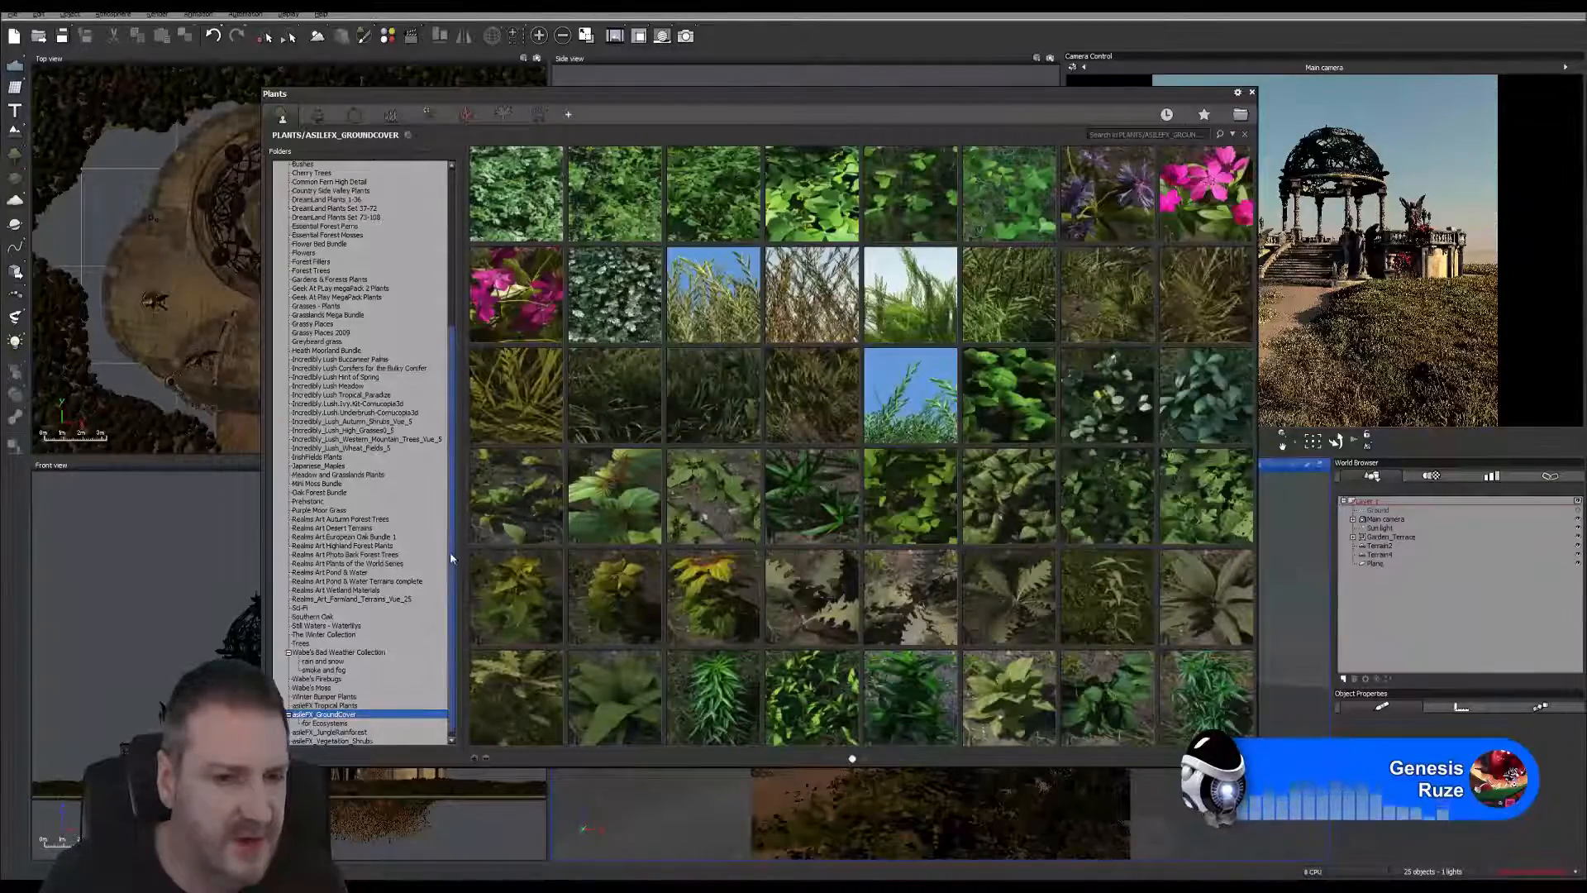
scroll(434, 471, "up", 5)
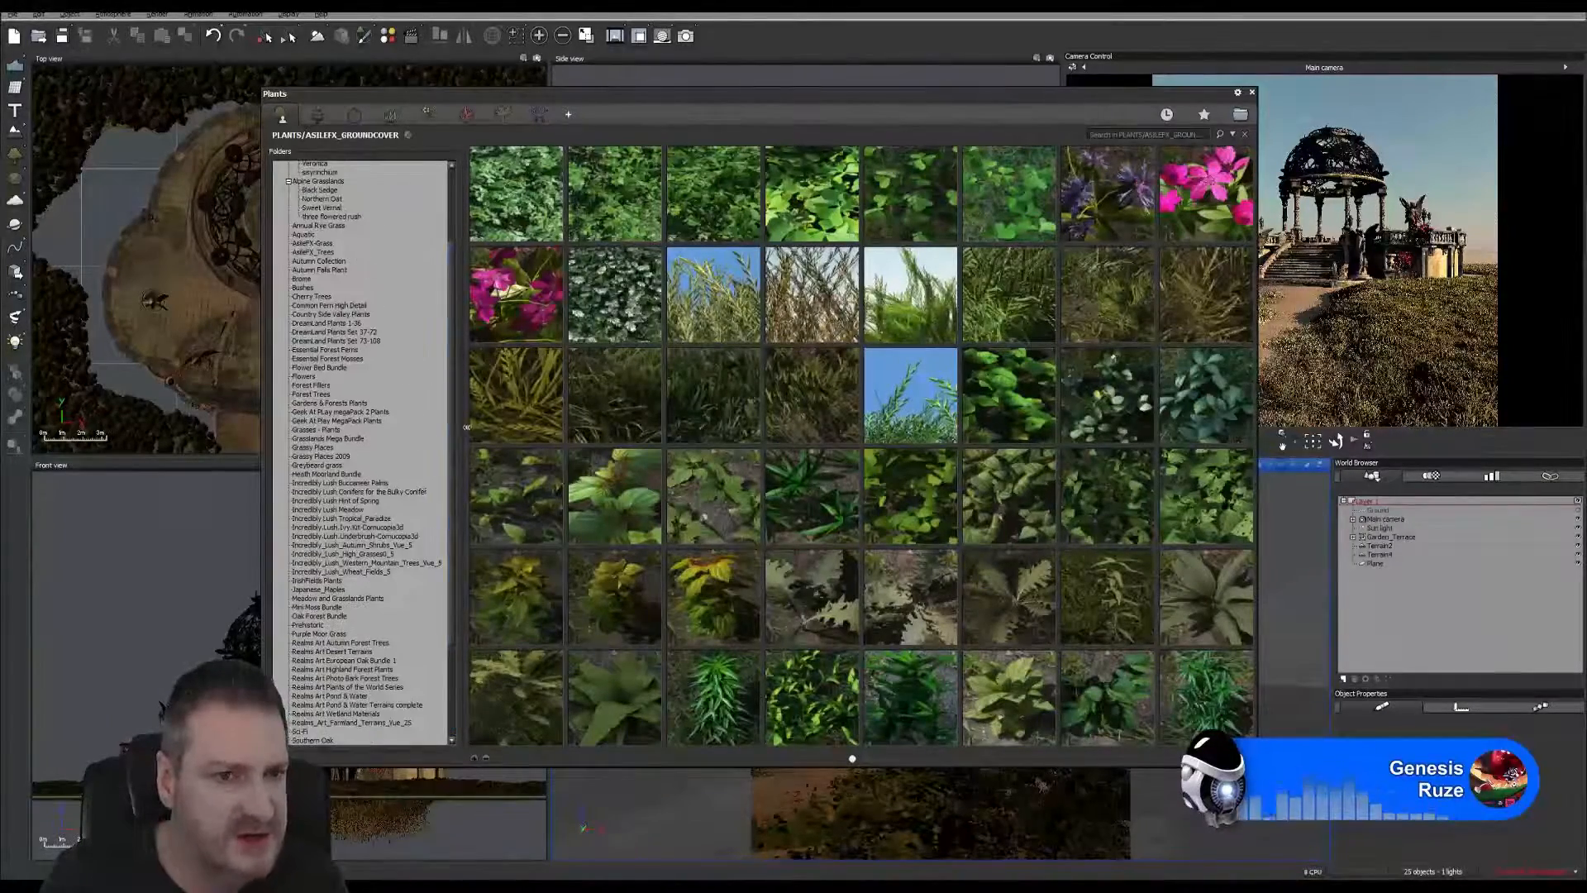
scroll(455, 448, "down", 5)
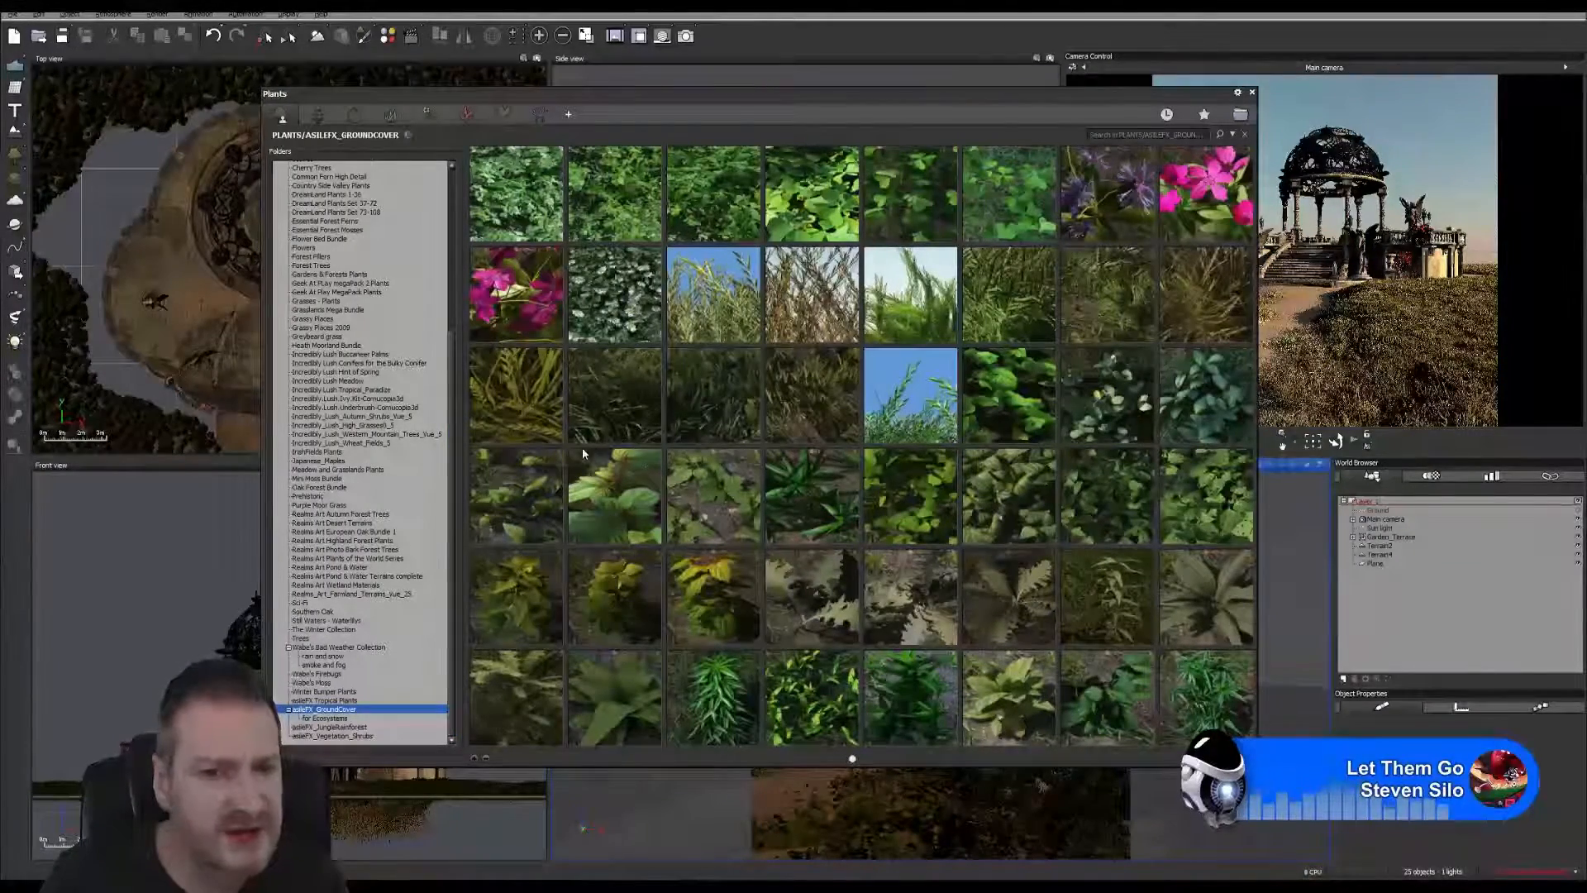
mouse_move(618, 318)
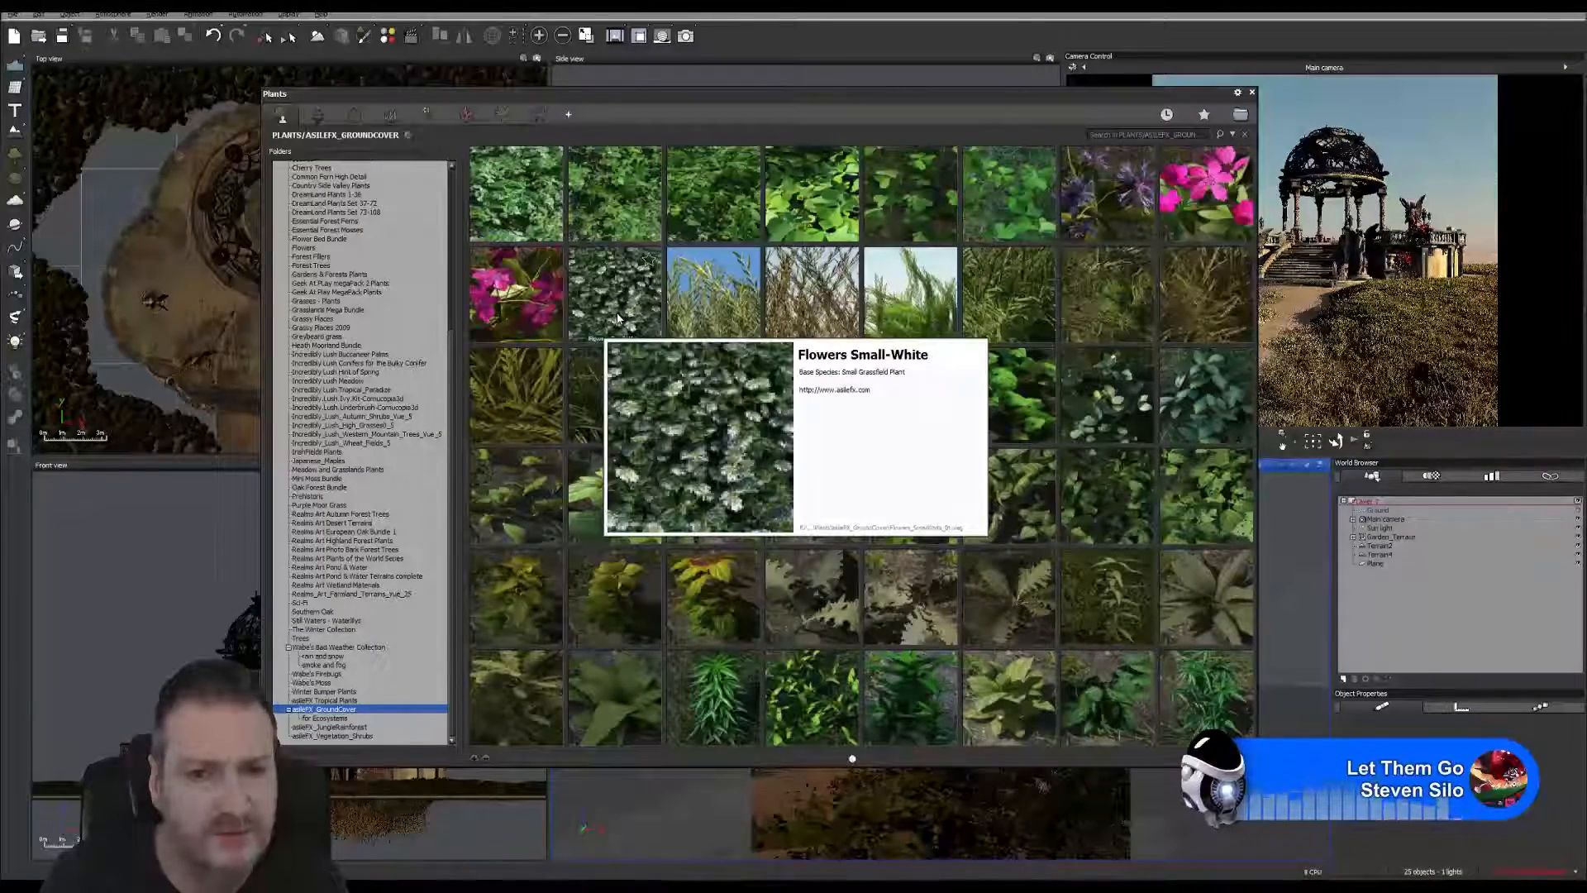
mouse_move(531, 310)
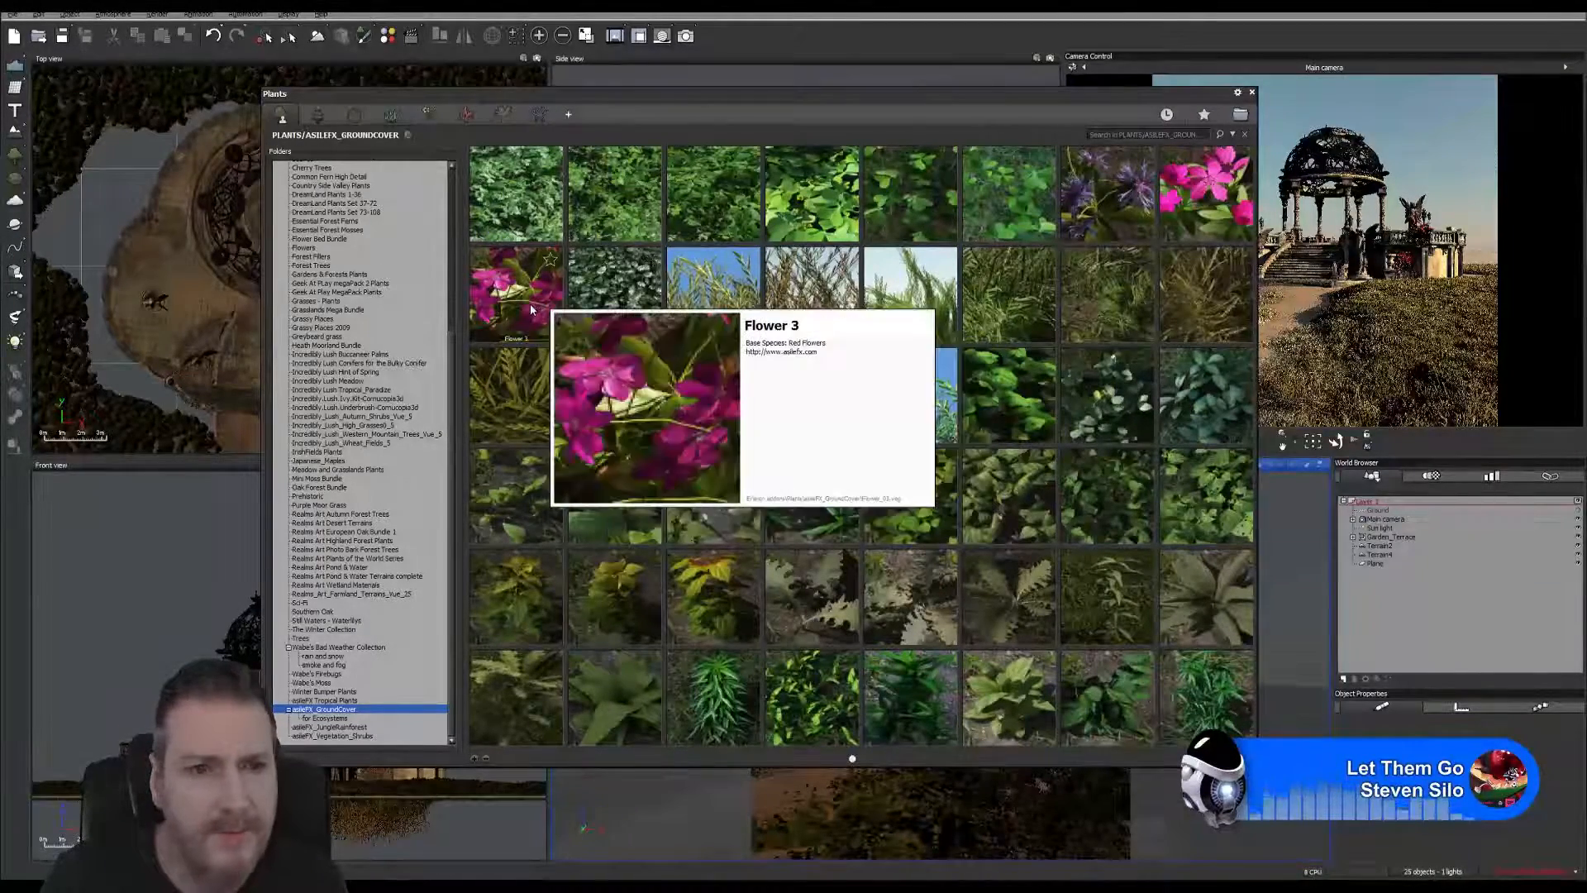
mouse_move(1176, 190)
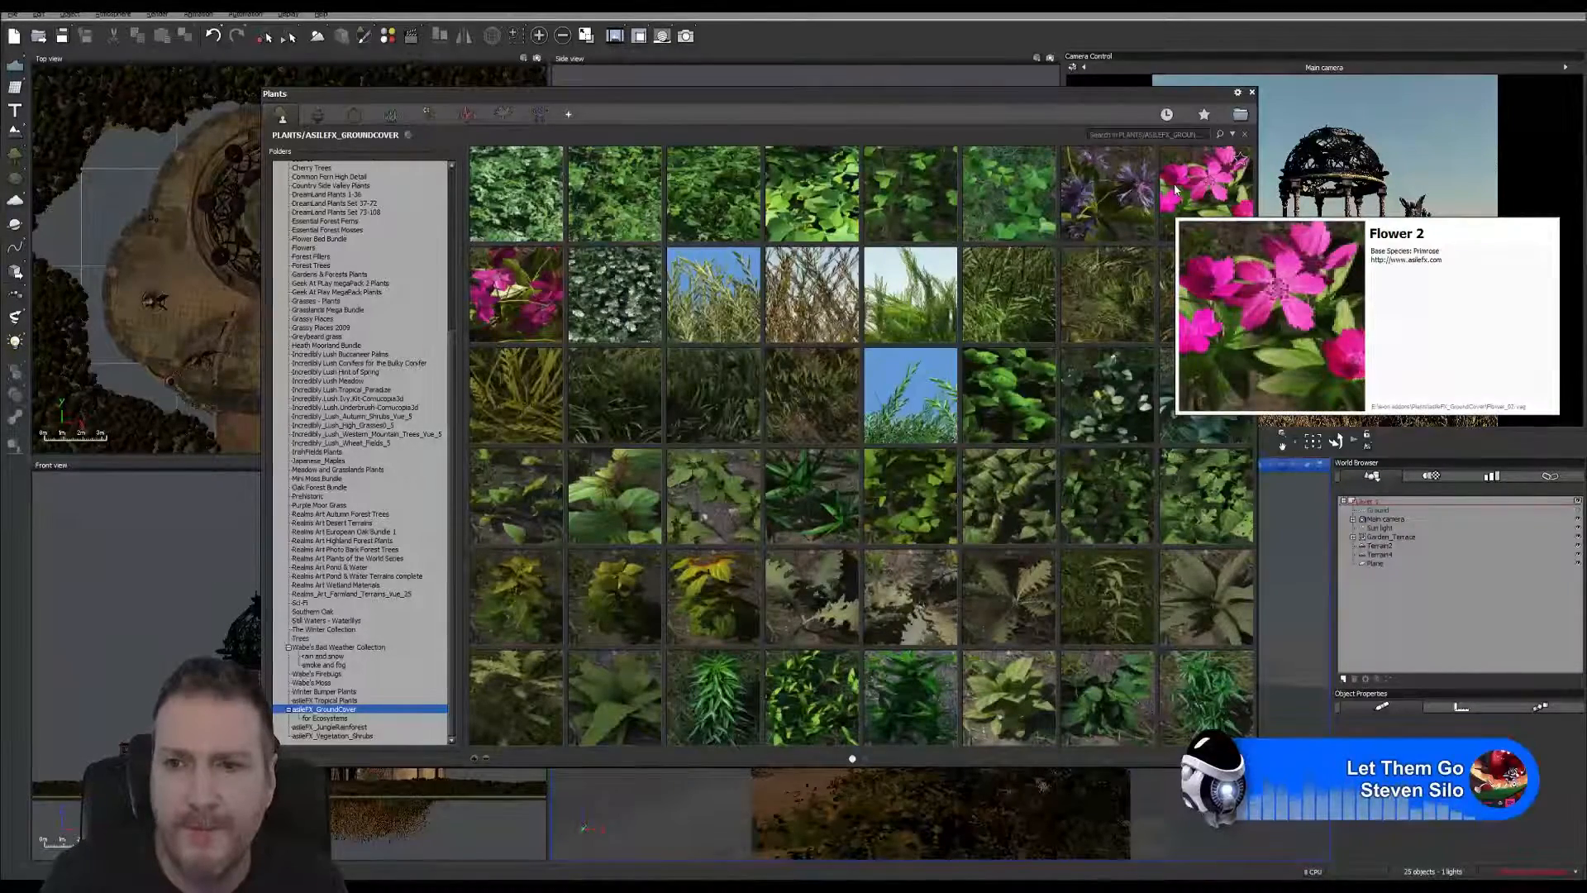
mouse_move(494, 287)
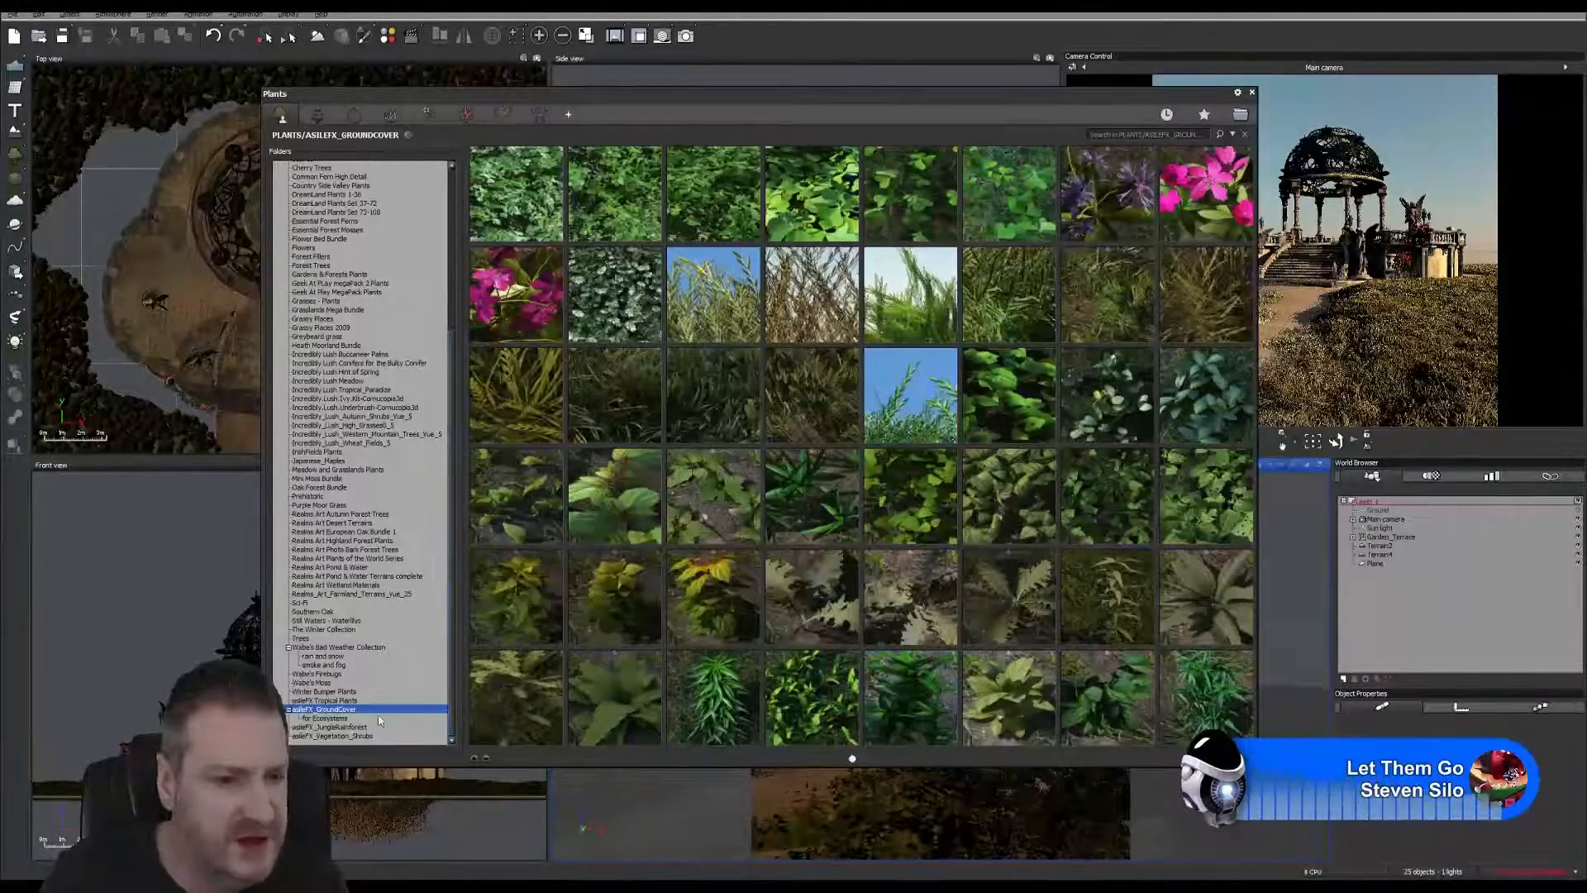
Step: Review the asileFX_Vegetation_Shrubs, Alpine Flowers, AsileFX-Grass, AsileFX_Trees and Autumn Collection plant folders
left_click(354, 735)
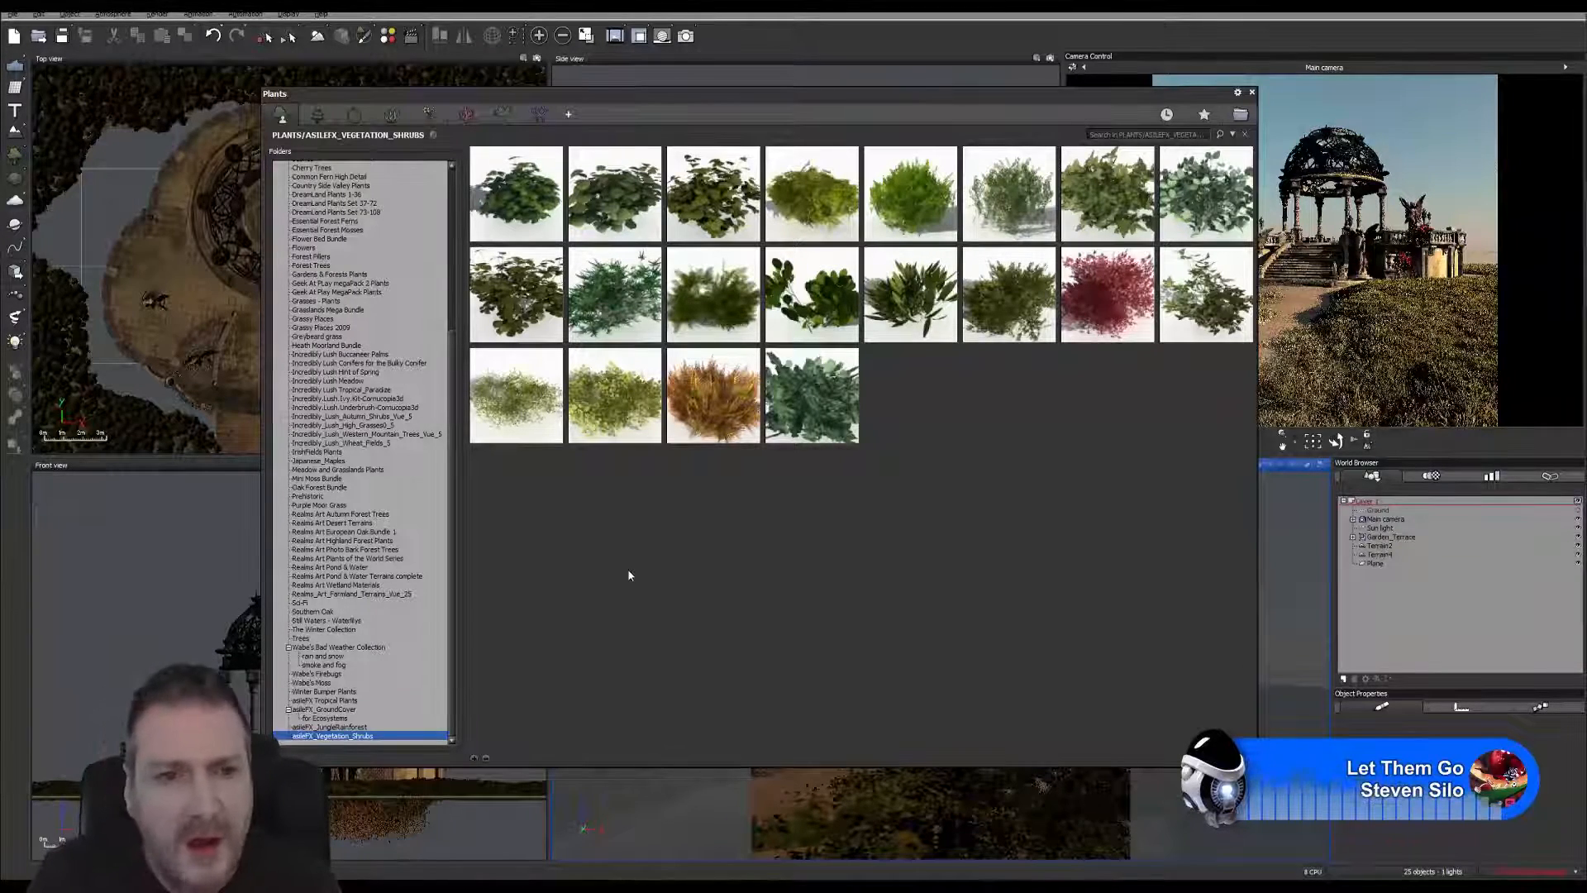
scroll(456, 504, "up", 9)
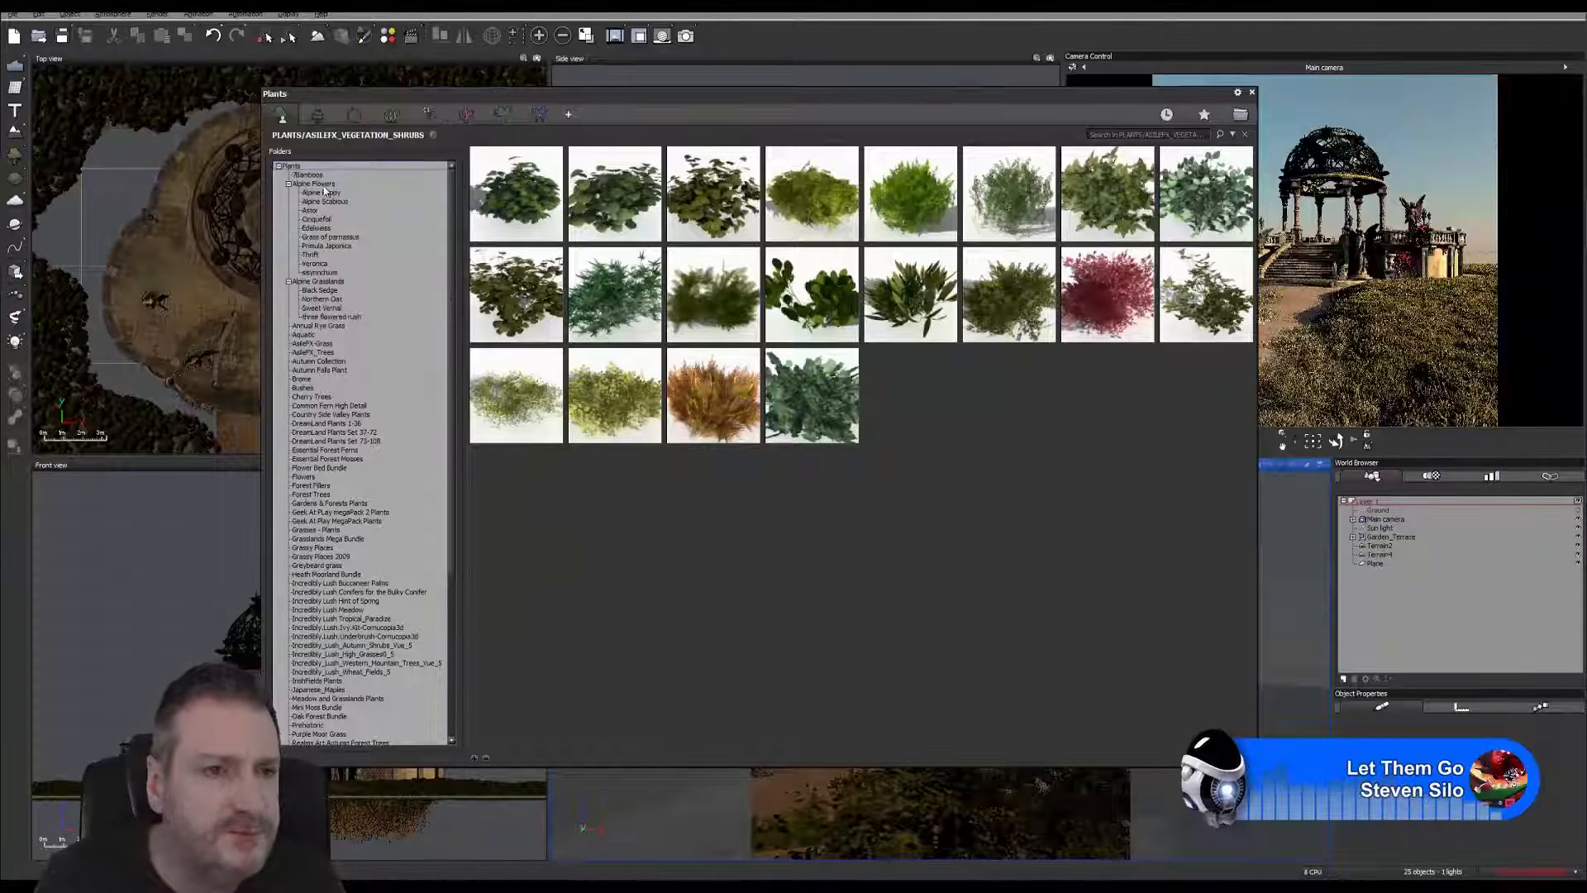
left_click(323, 192)
left_click(334, 211)
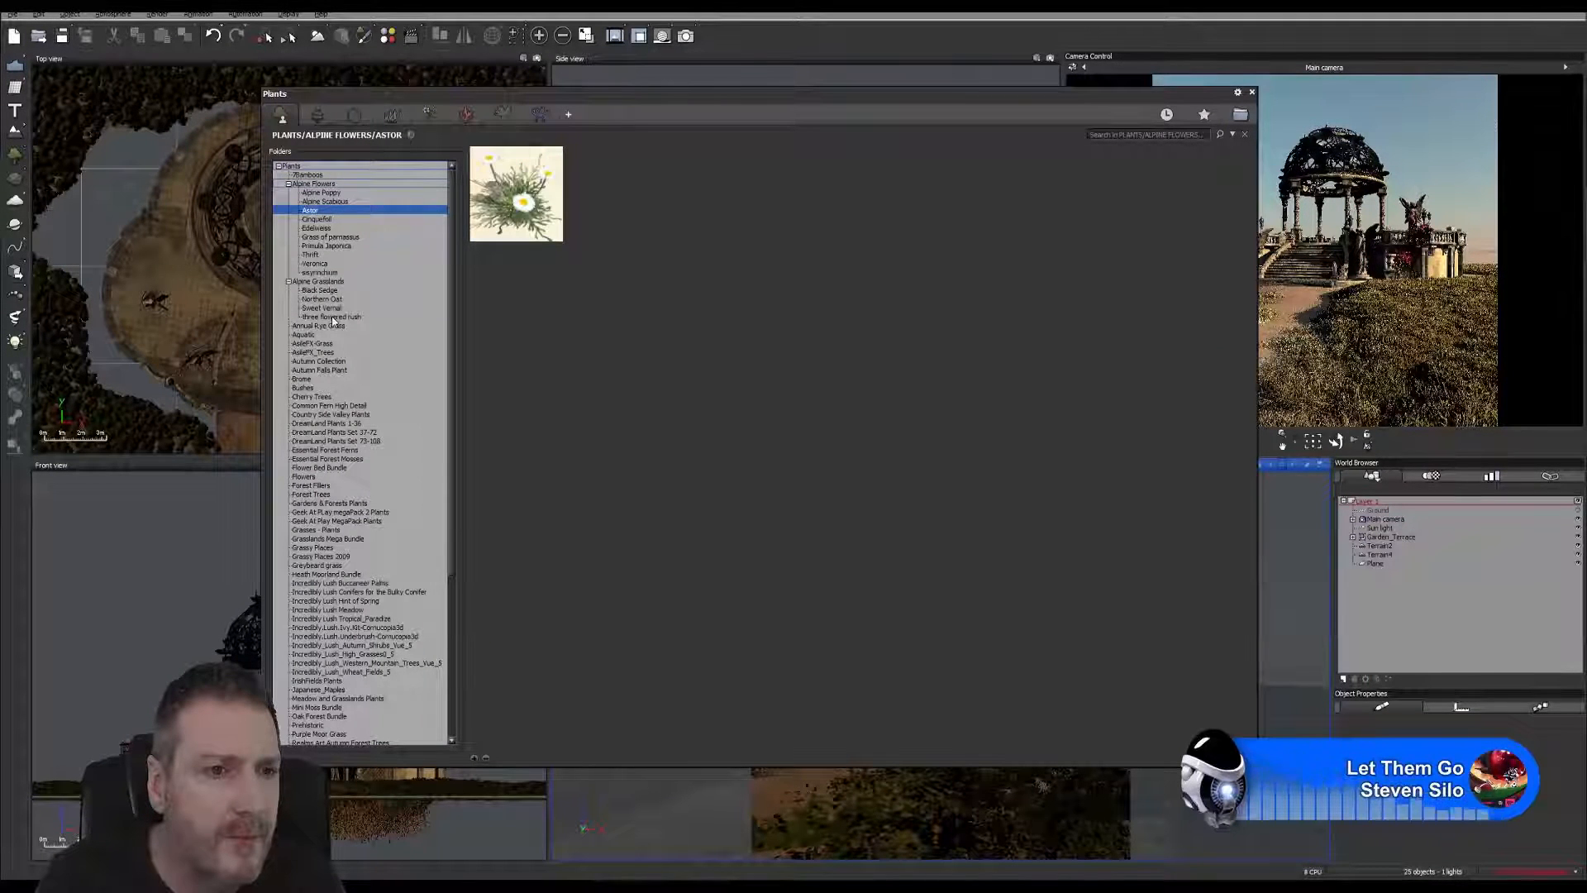
left_click(314, 344)
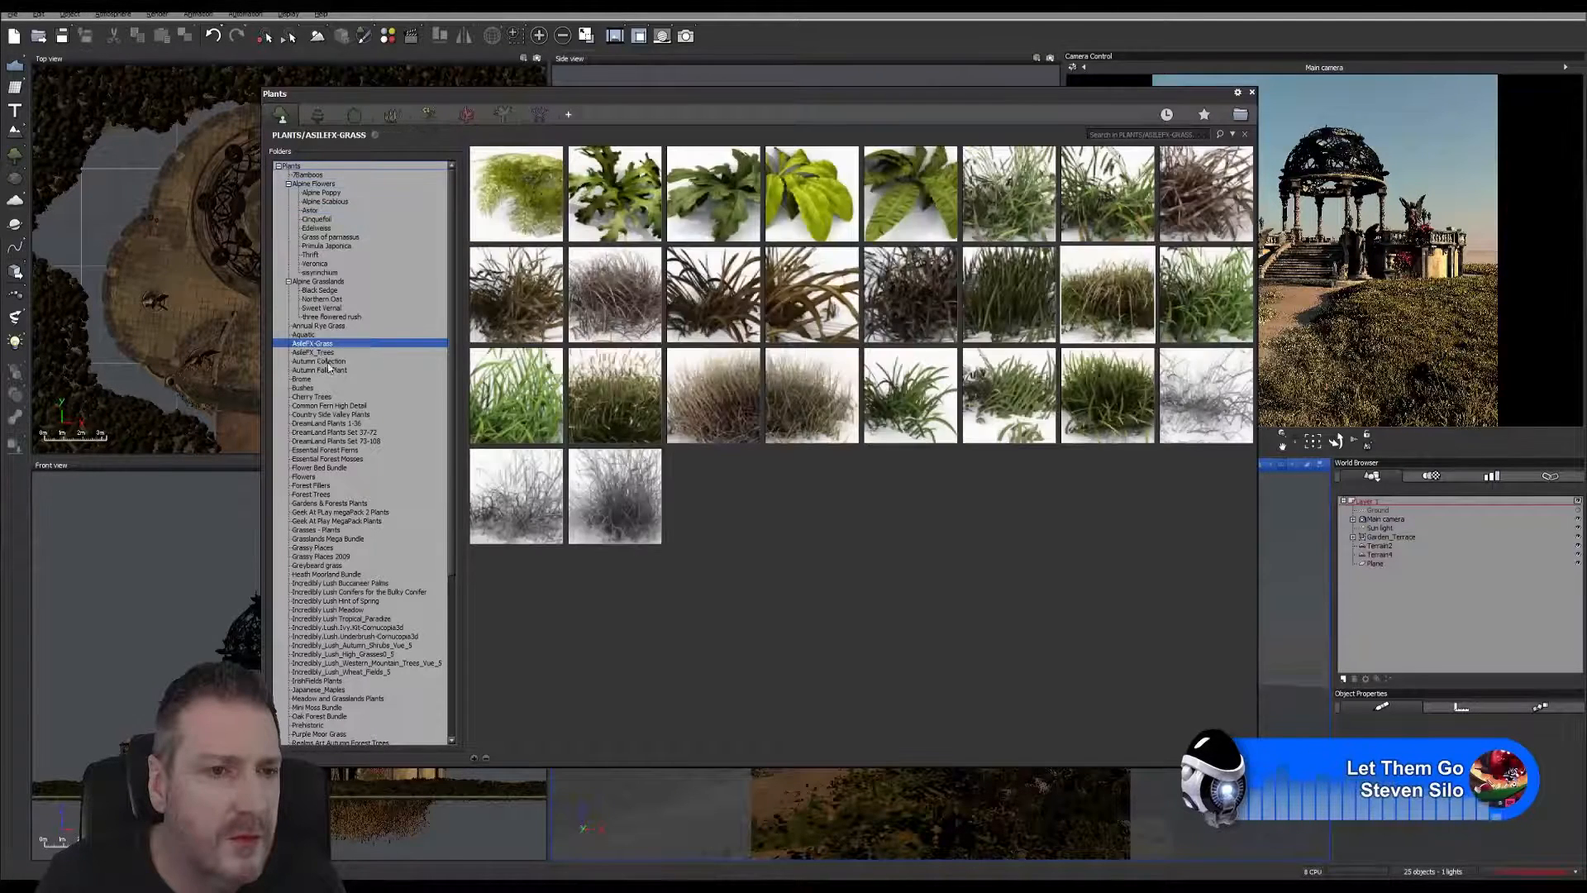
left_click(321, 353)
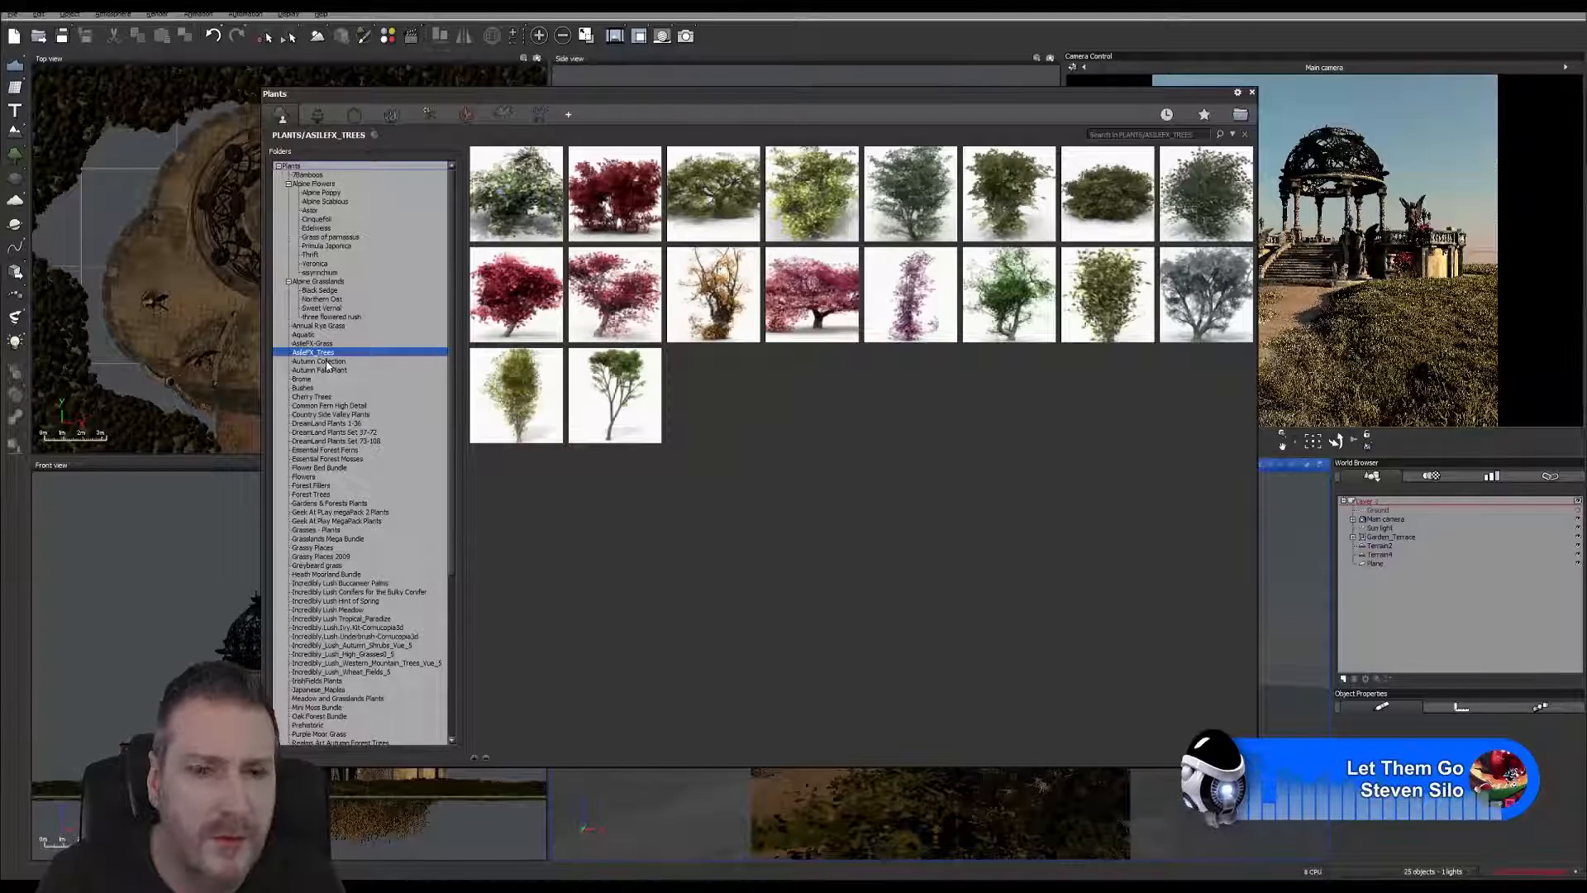
left_click(328, 361)
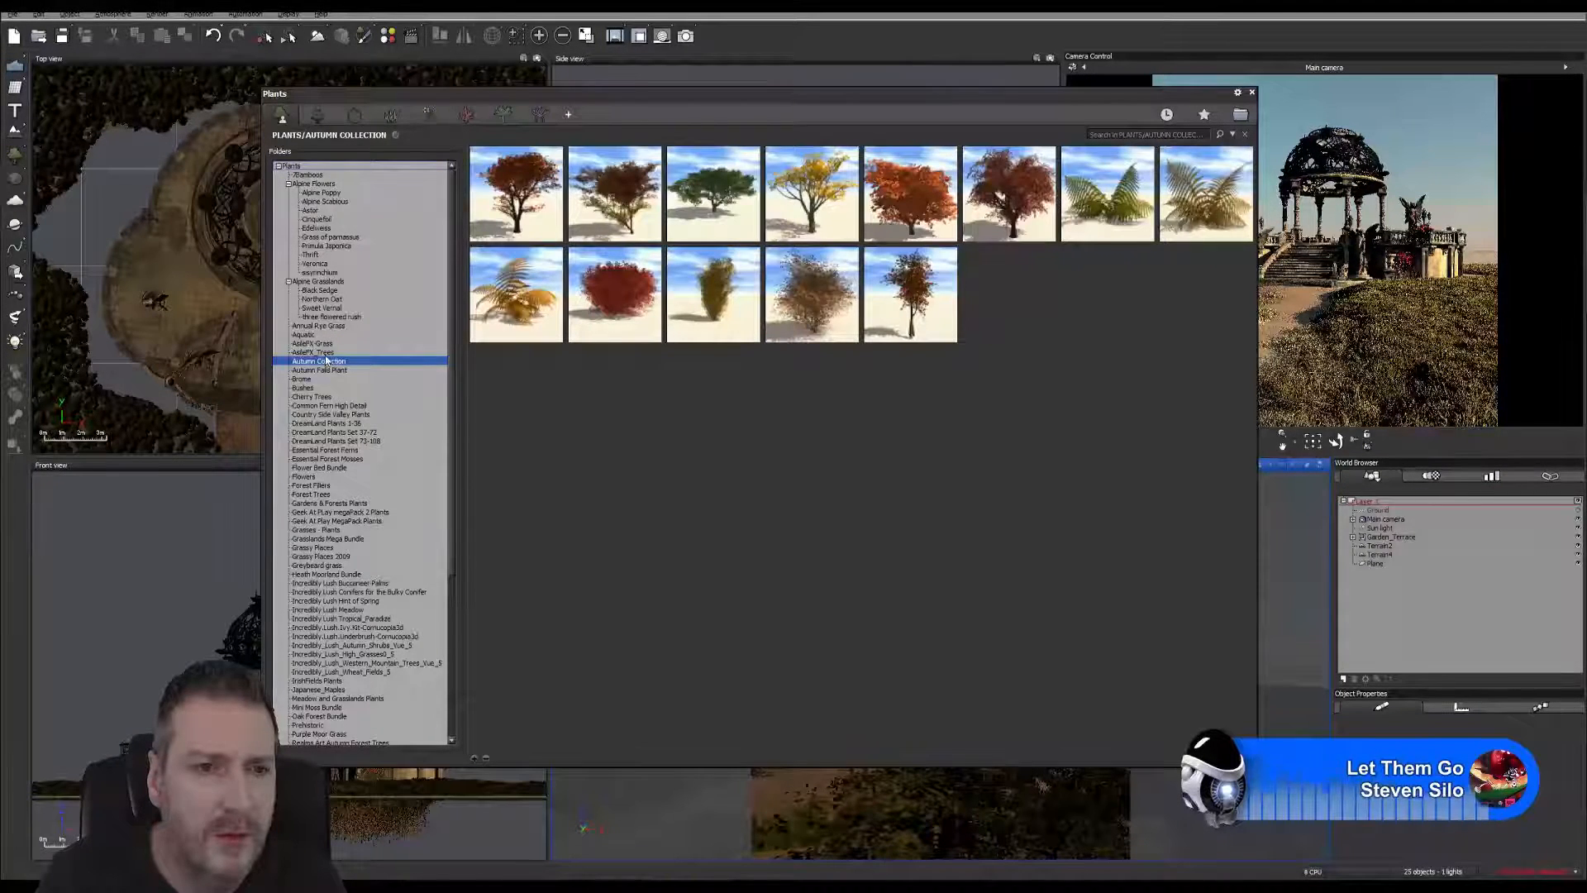
Step: Compare the species in the AsileFX_Trees collection, including Siberian Elm, Downy Hawthorn and Downy Juneberry
left_click(325, 352)
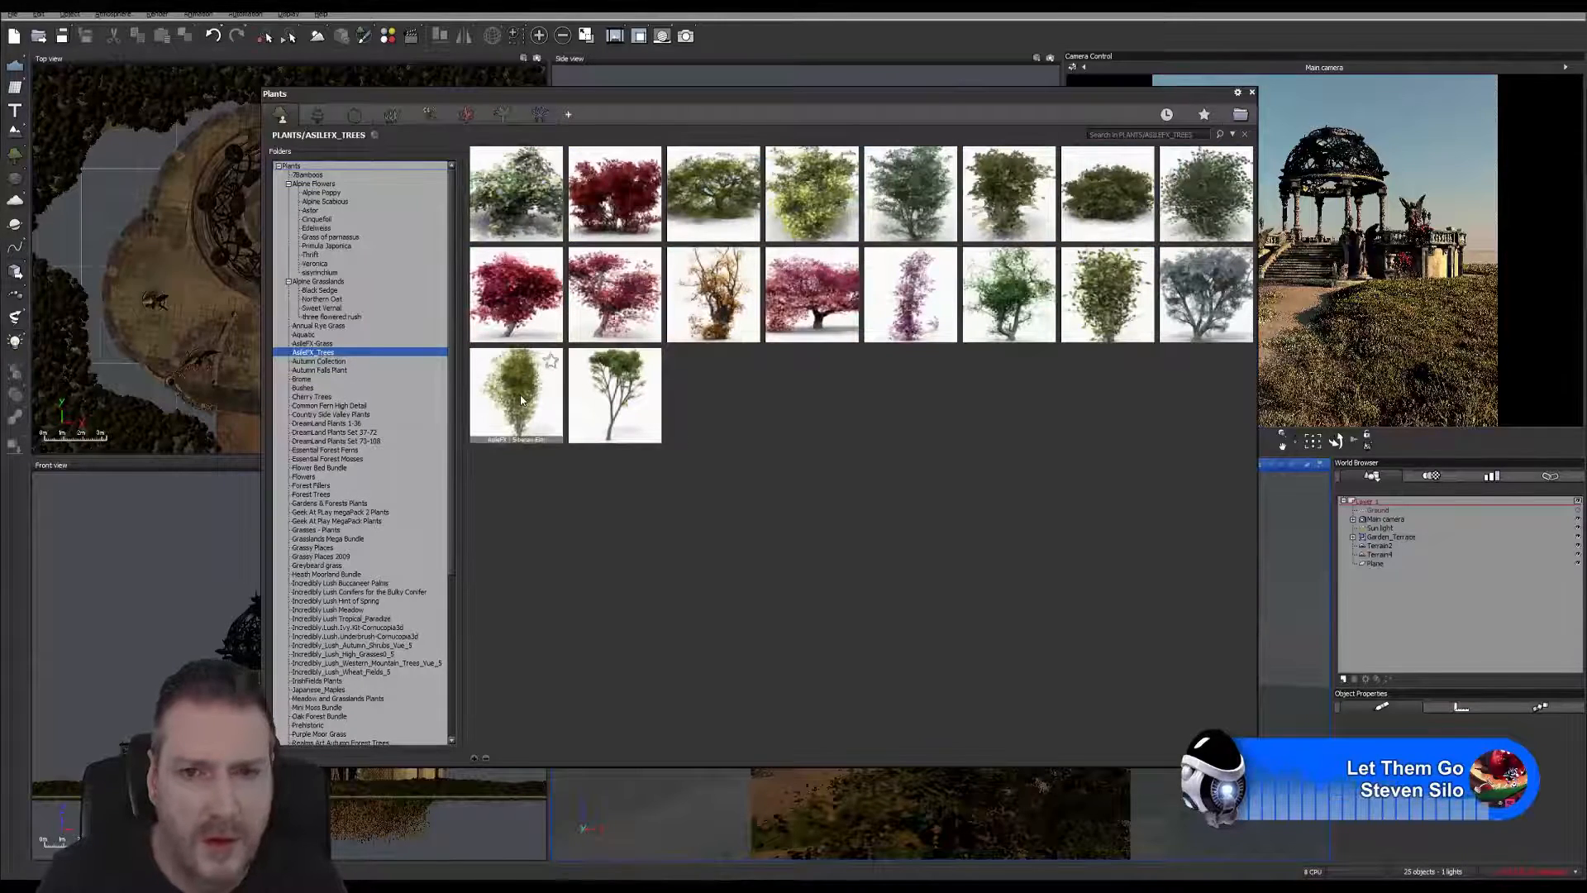
mouse_move(522, 400)
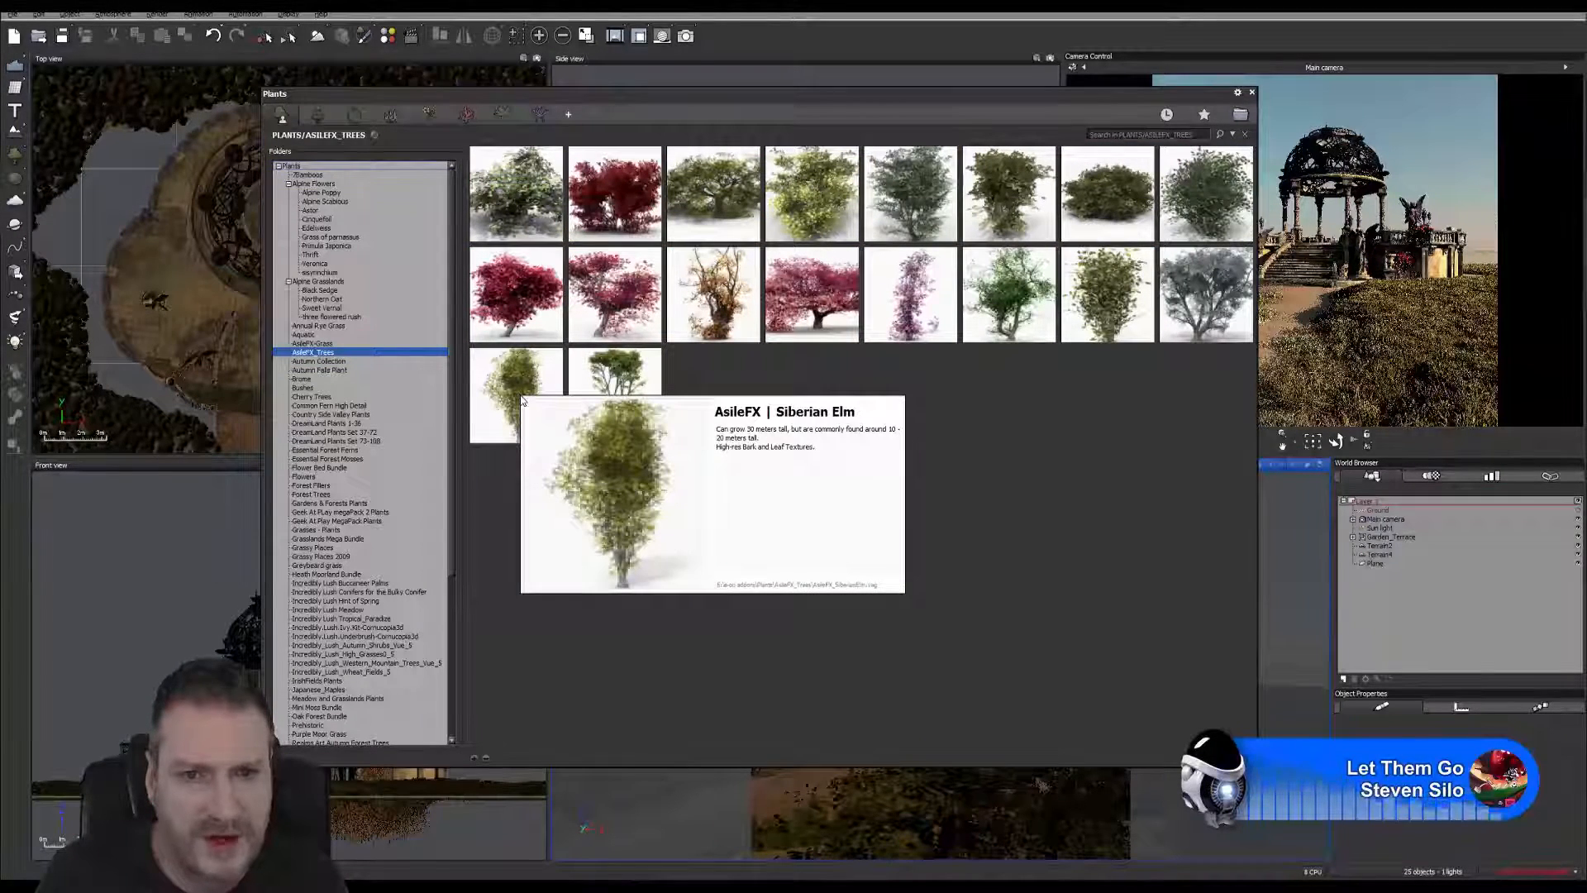
mouse_move(827, 196)
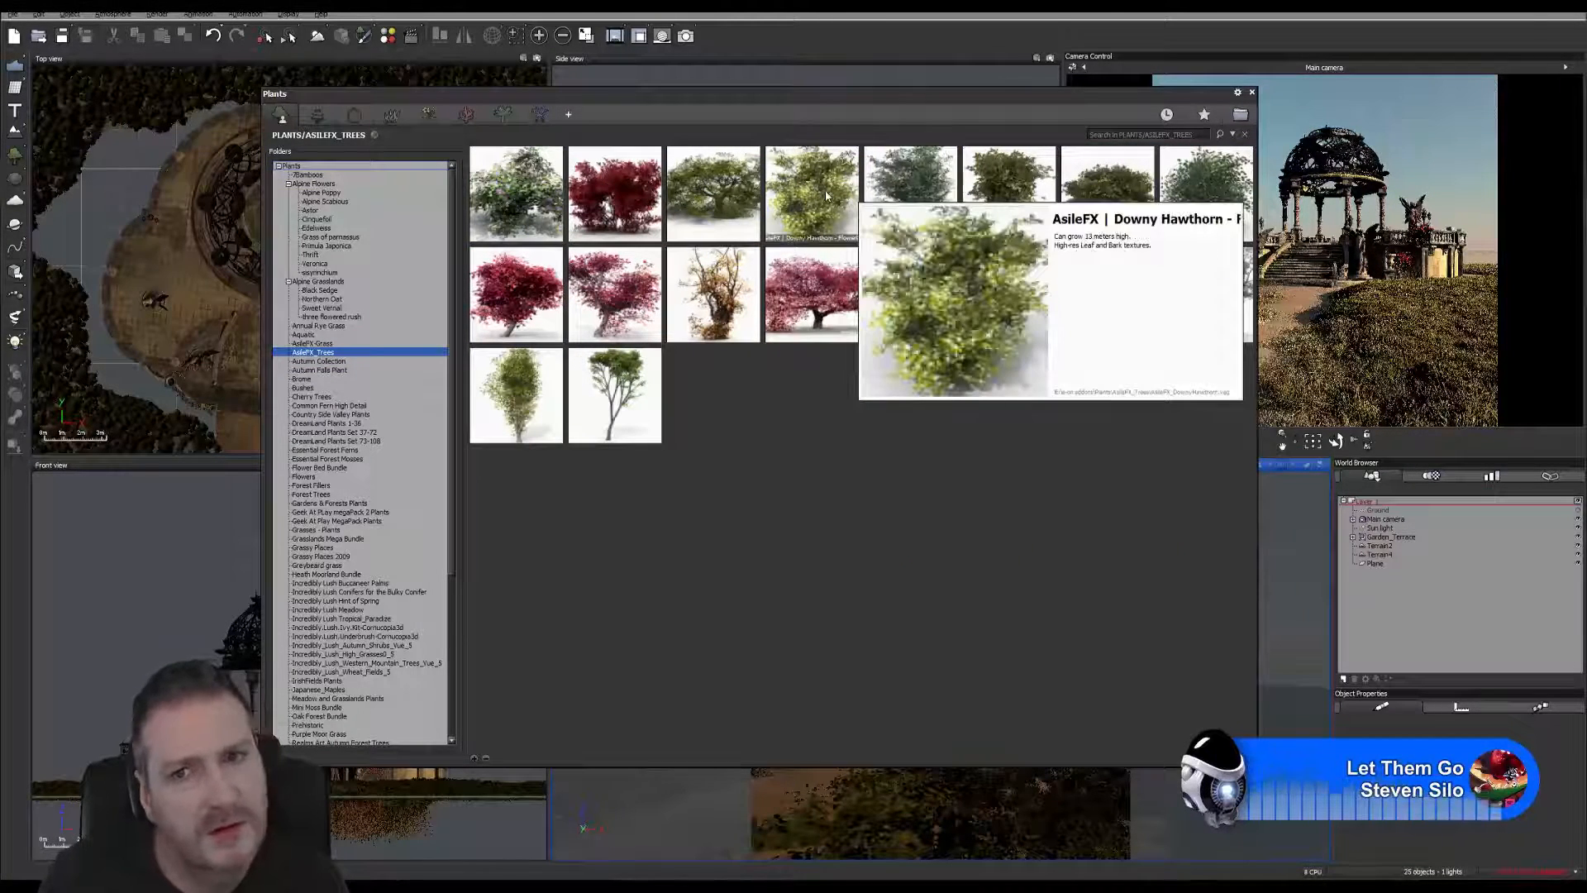
mouse_move(904, 191)
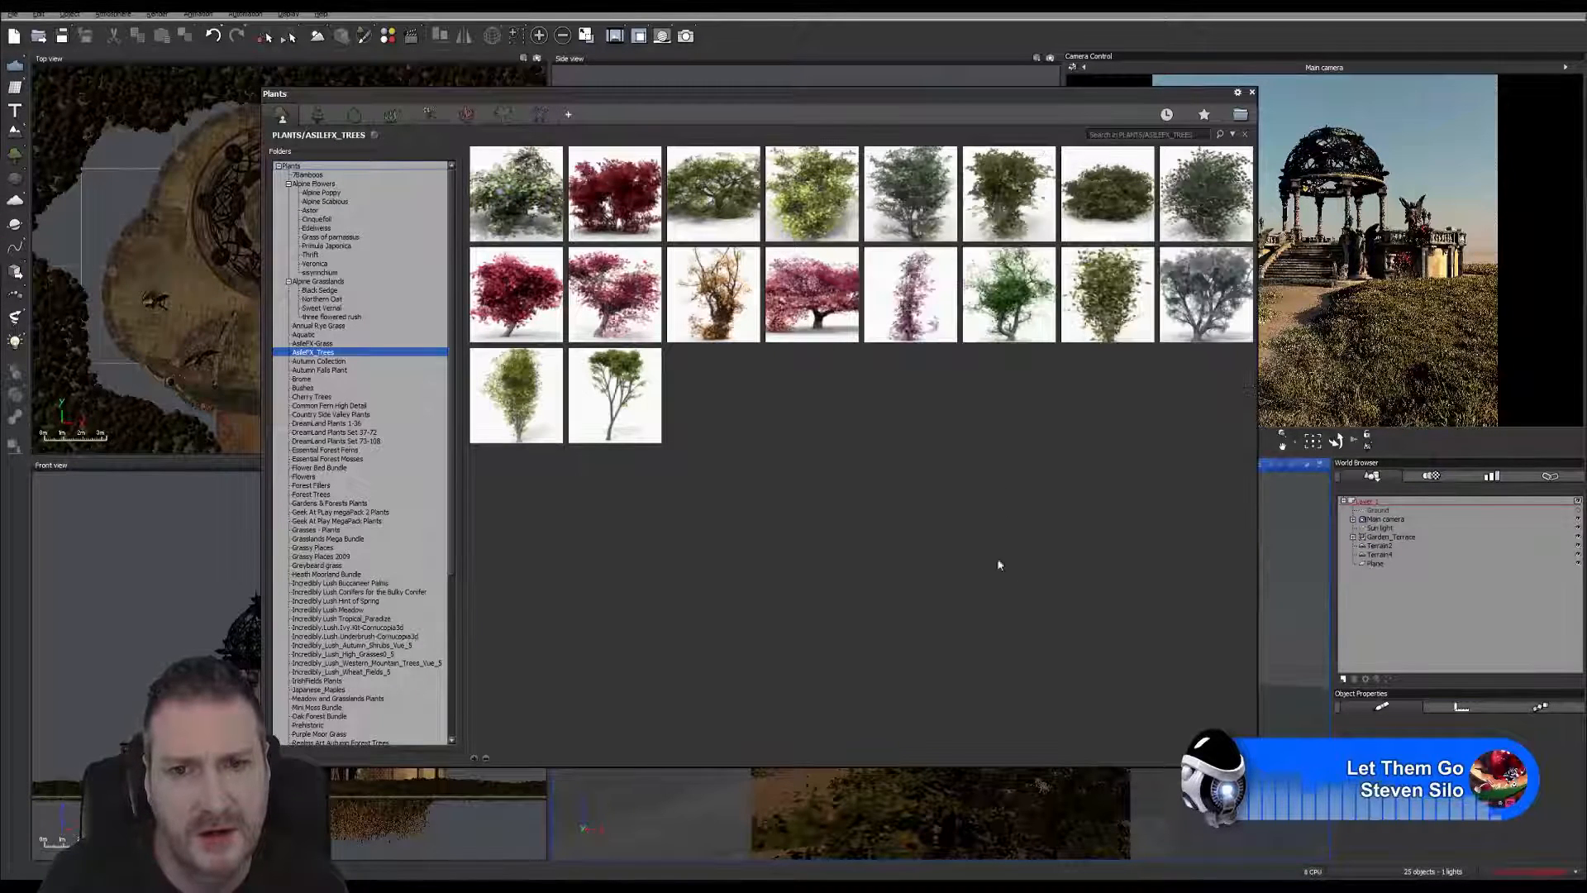
mouse_move(1020, 197)
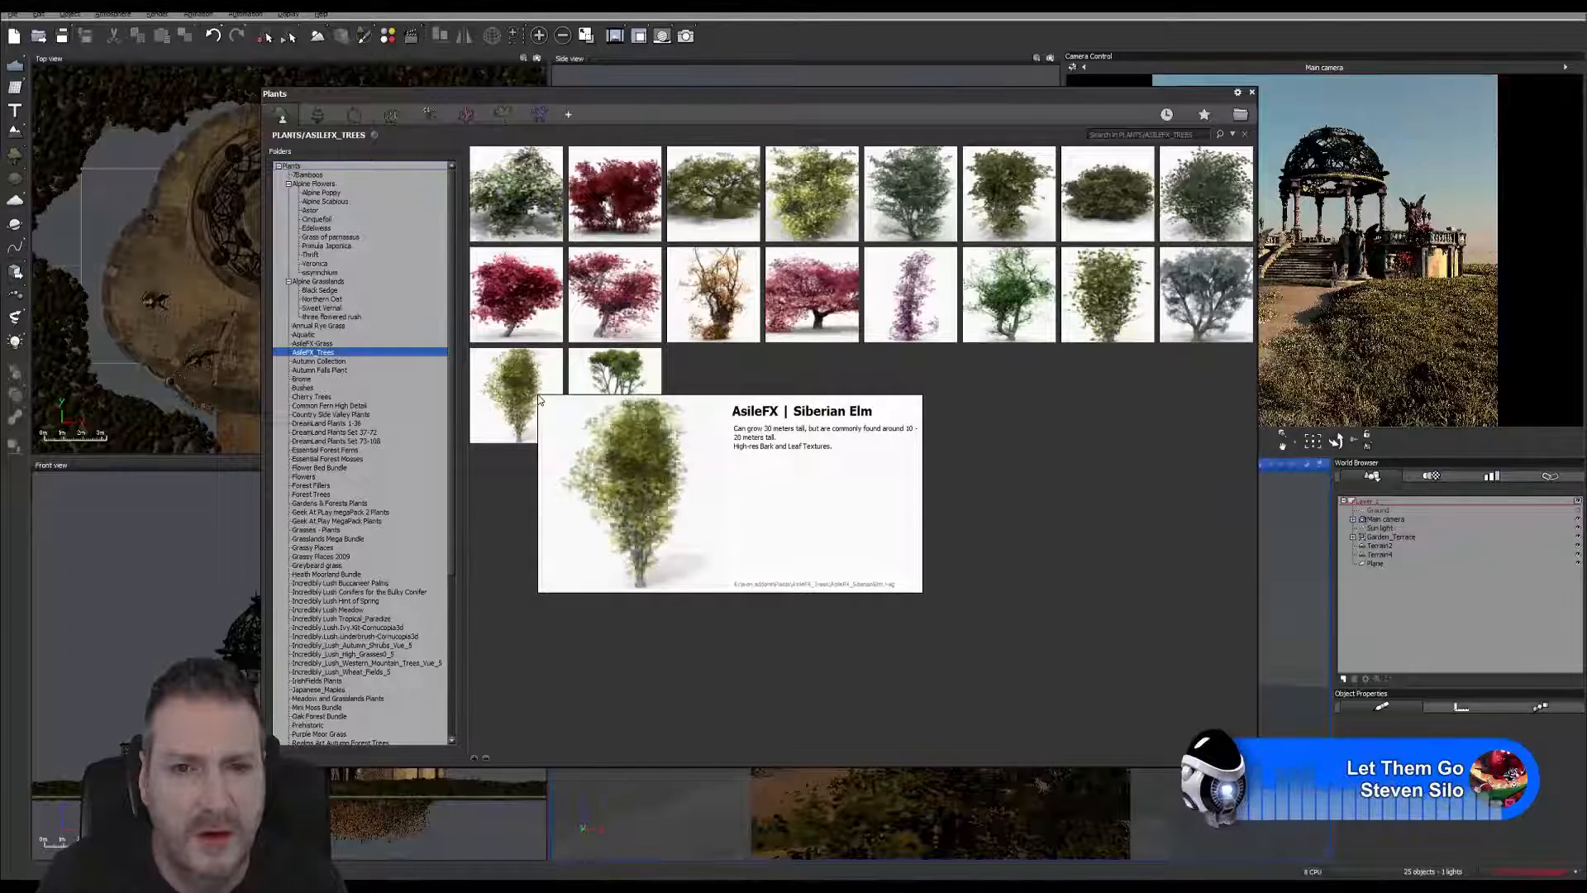
mouse_move(1015, 321)
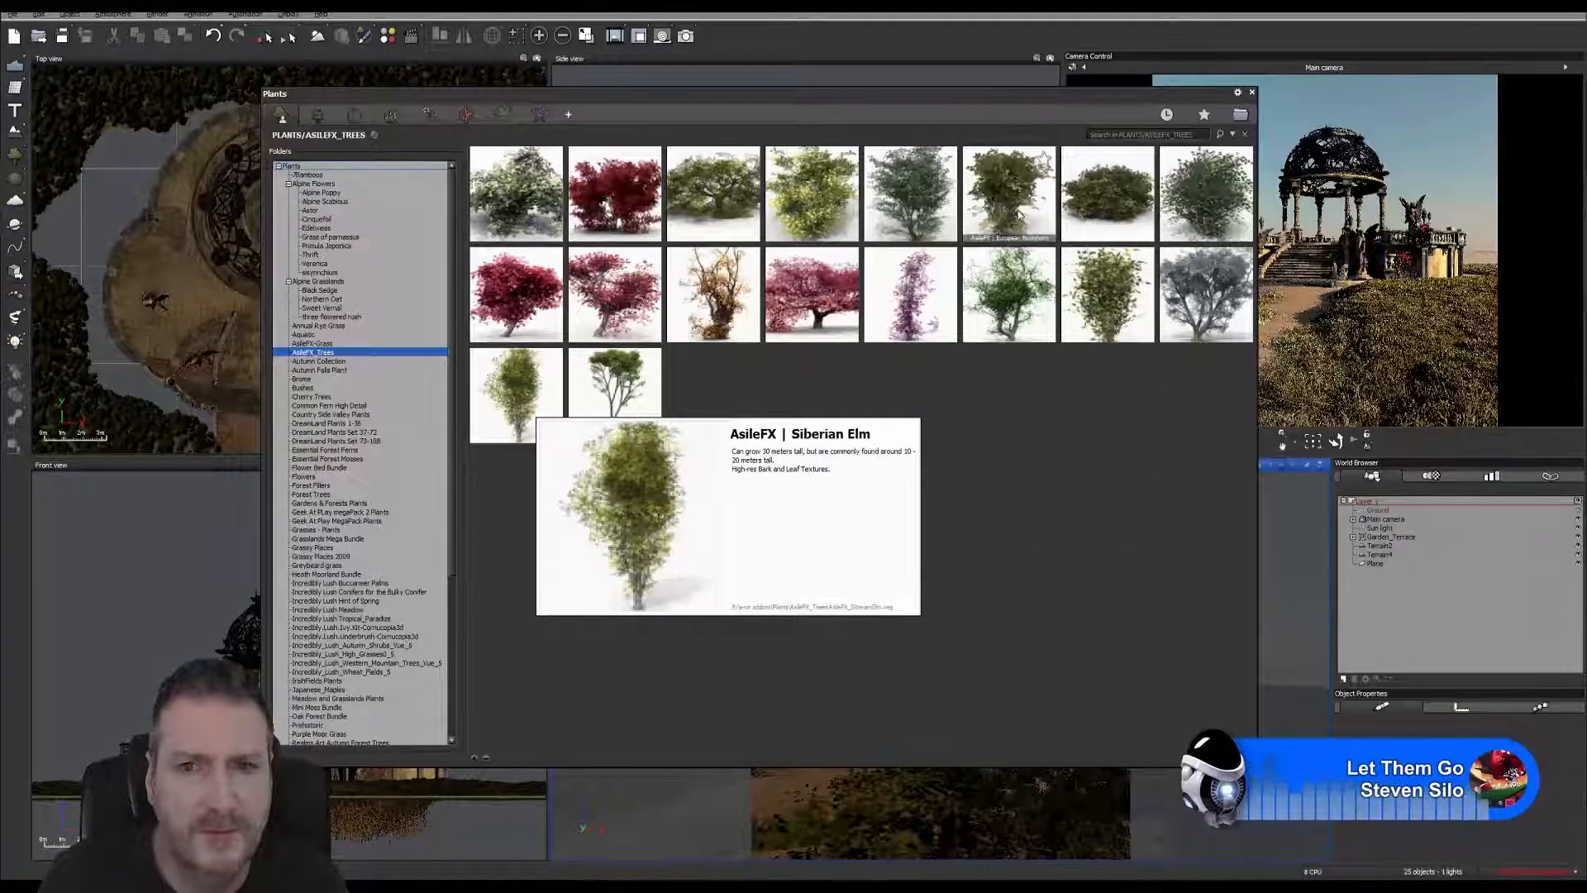
mouse_move(935, 217)
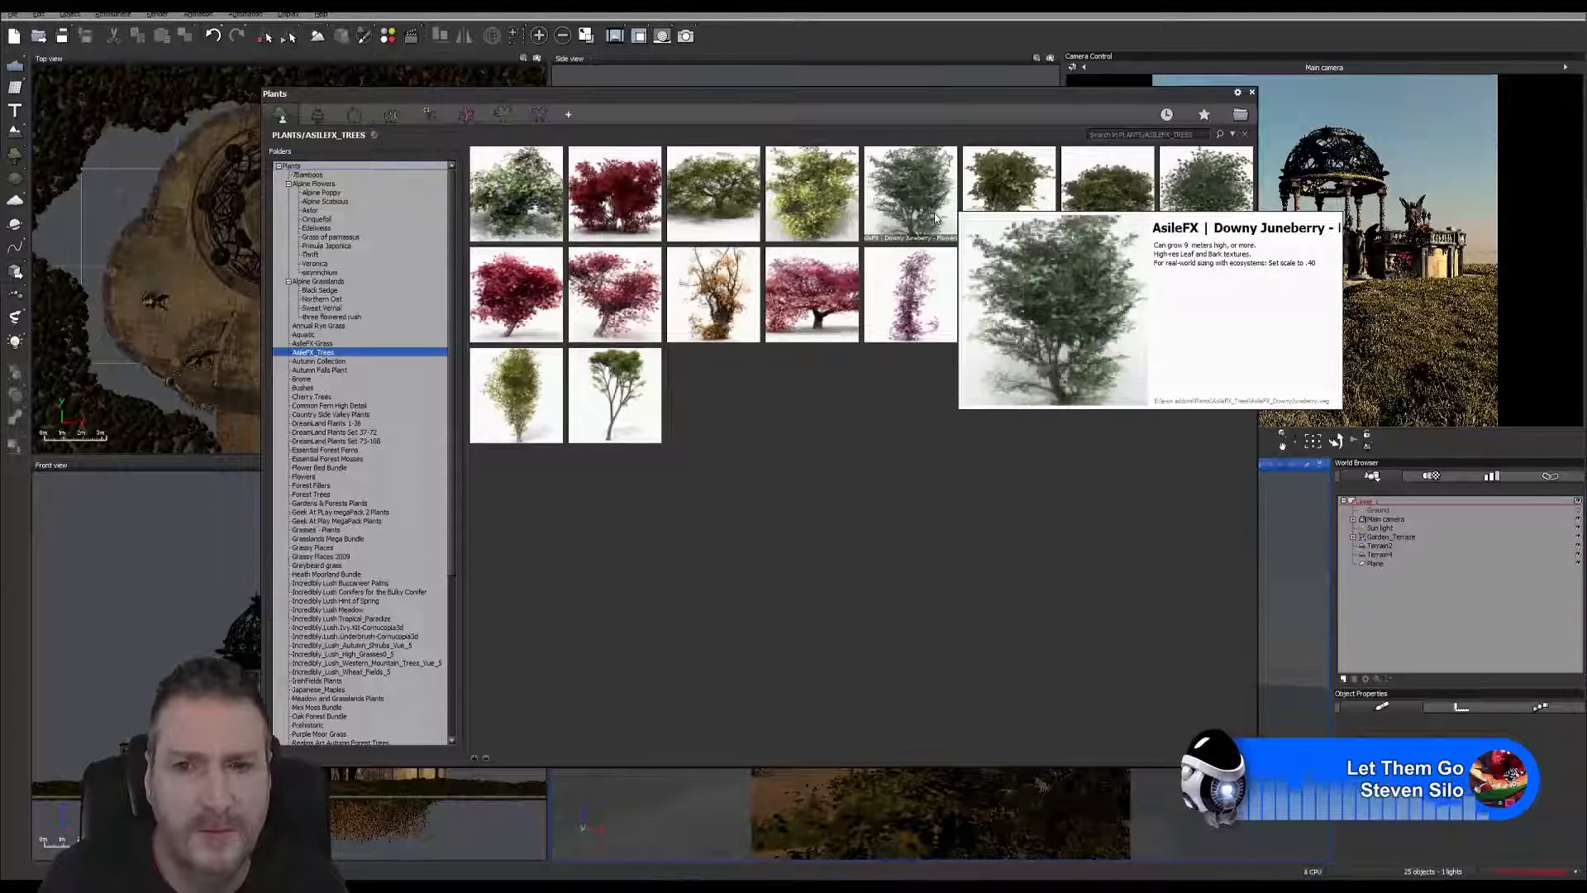
Step: Add the AsileFX European Buckthorn tree to the scene and place it just off the terrace's right-hand edge in the top view
double_click(1005, 180)
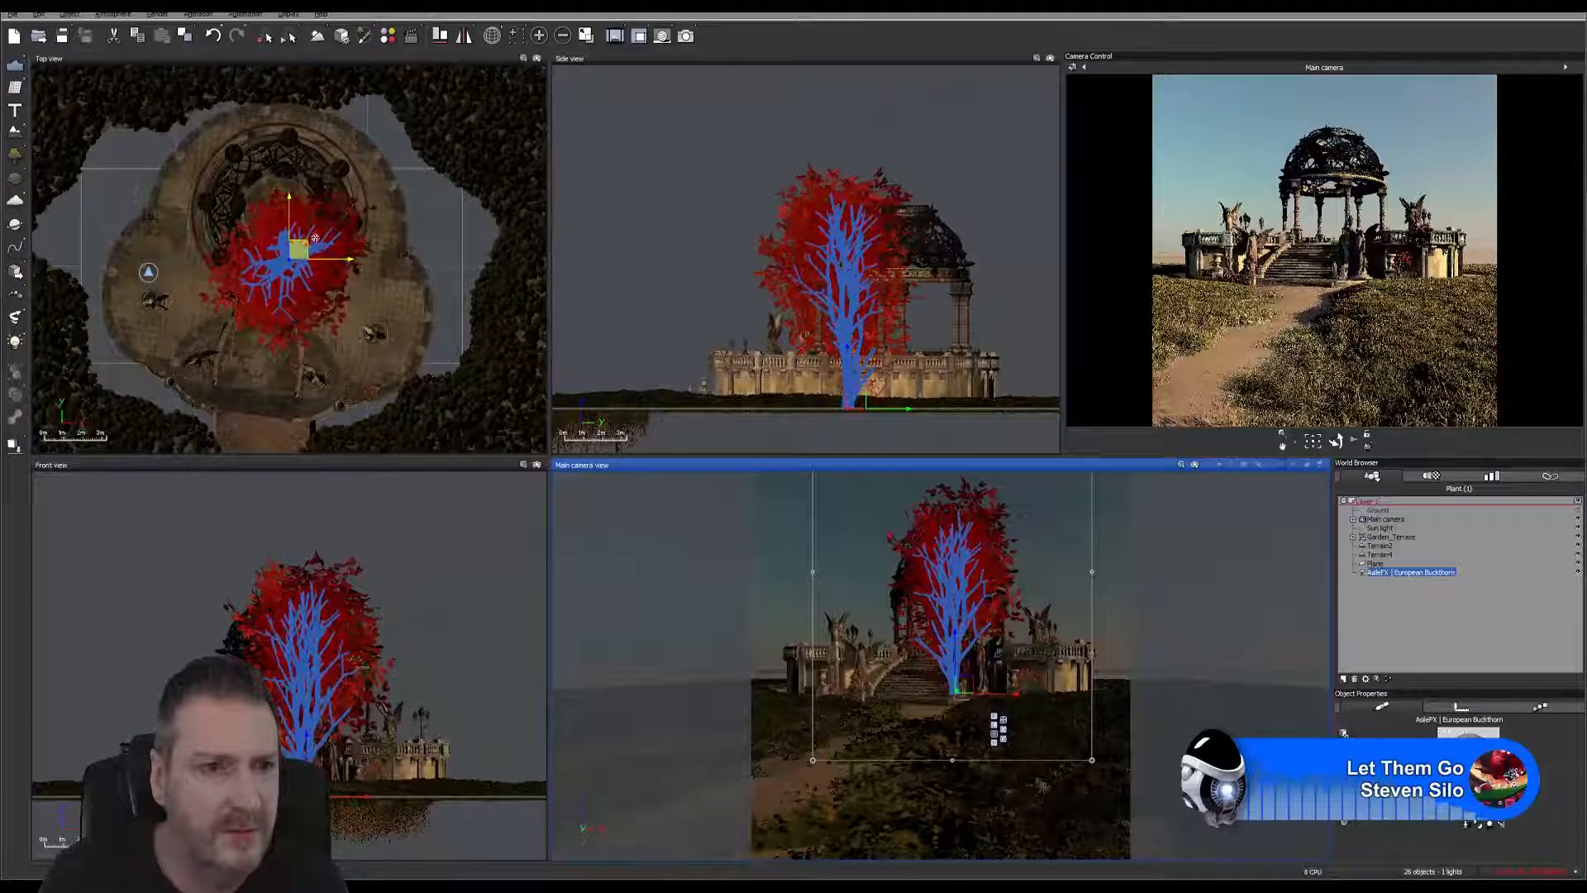
left_click_drag(306, 242, 468, 213)
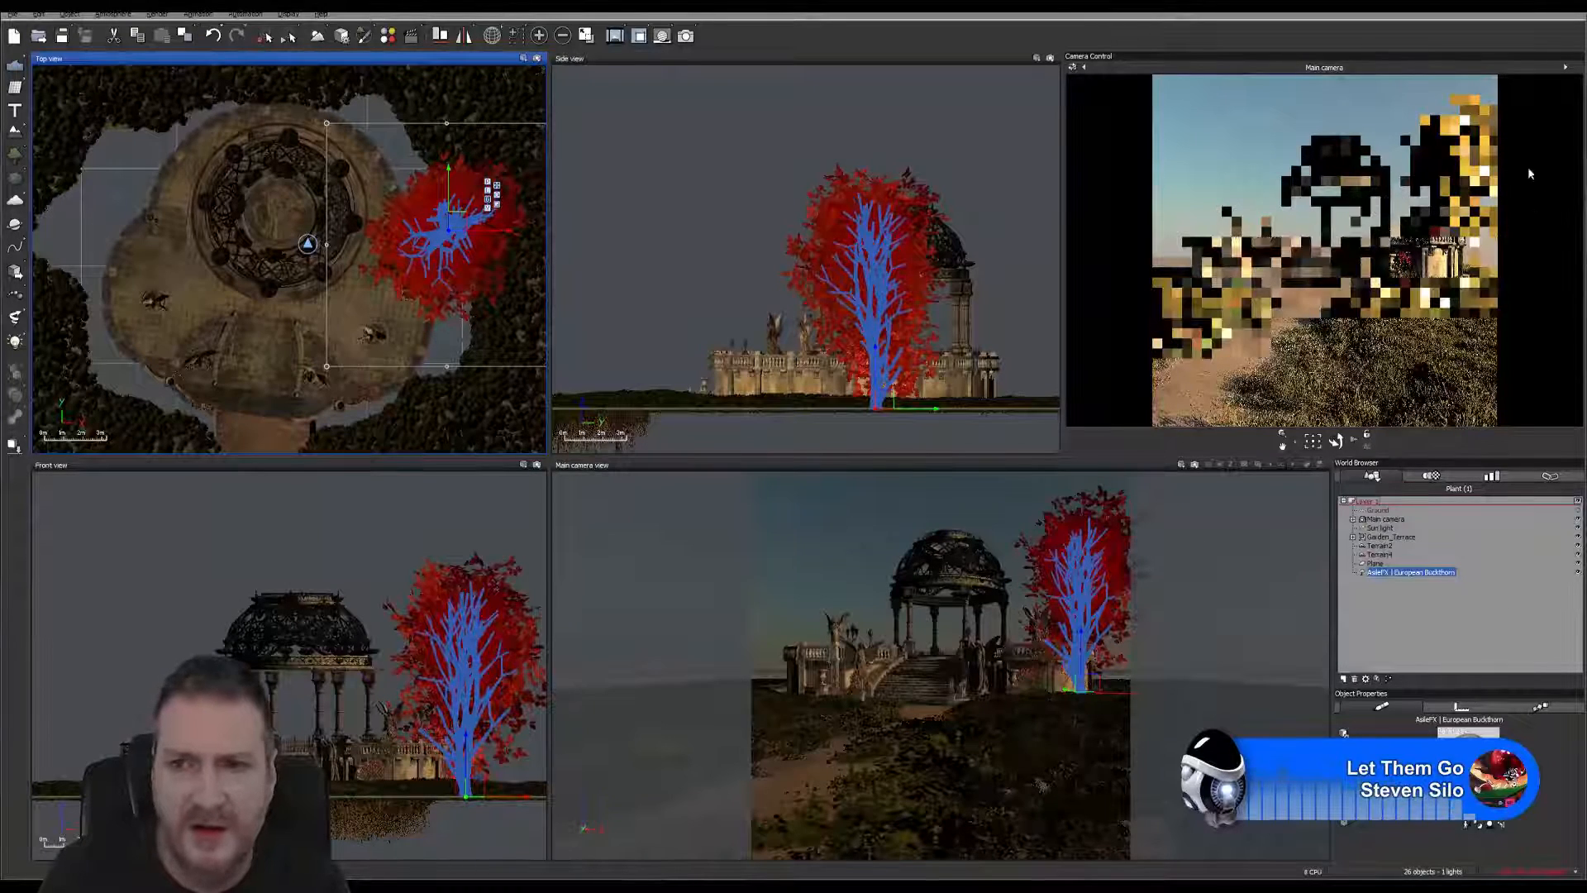
right_click(1449, 238)
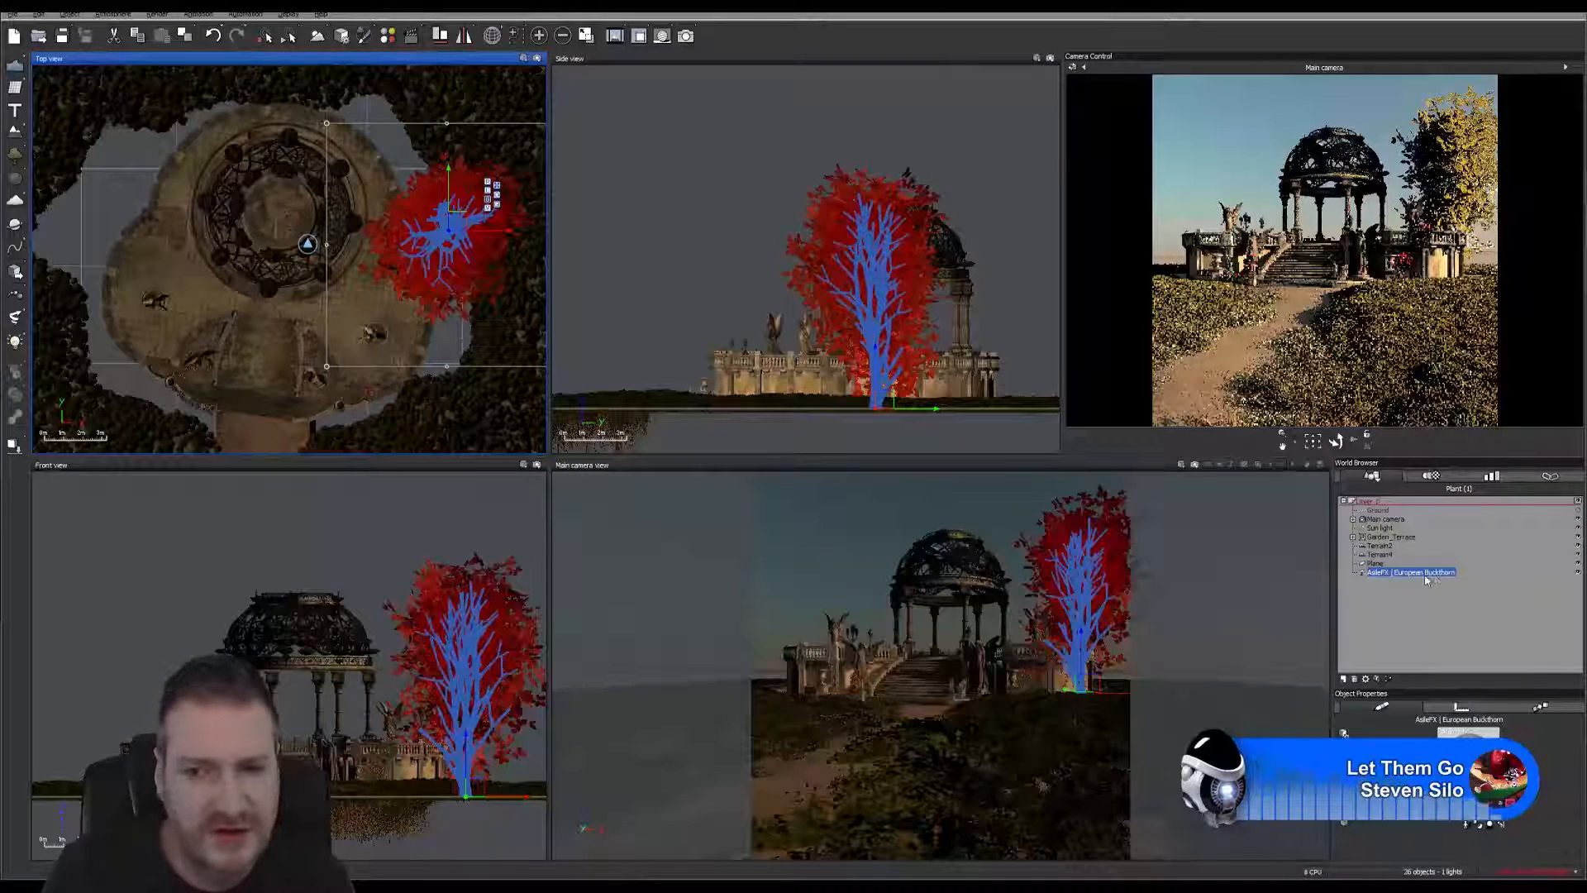
Step: Create a new layer and move the European Buckthorn tree from Layer 1 into it
left_click(1345, 678)
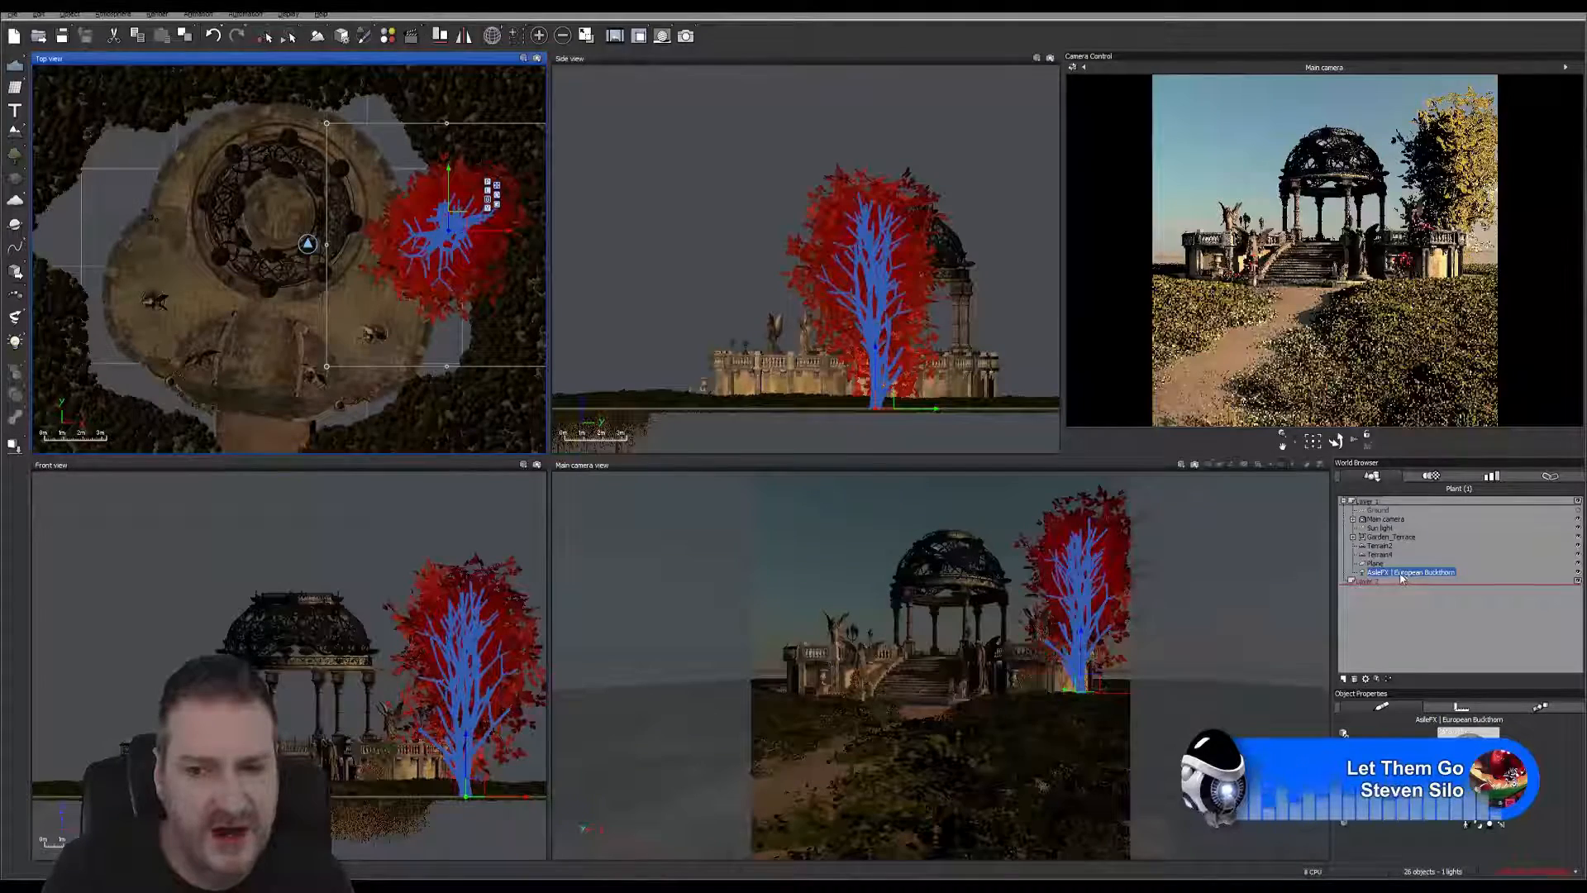
left_click(1374, 612)
left_click_drag(1377, 573, 1376, 608)
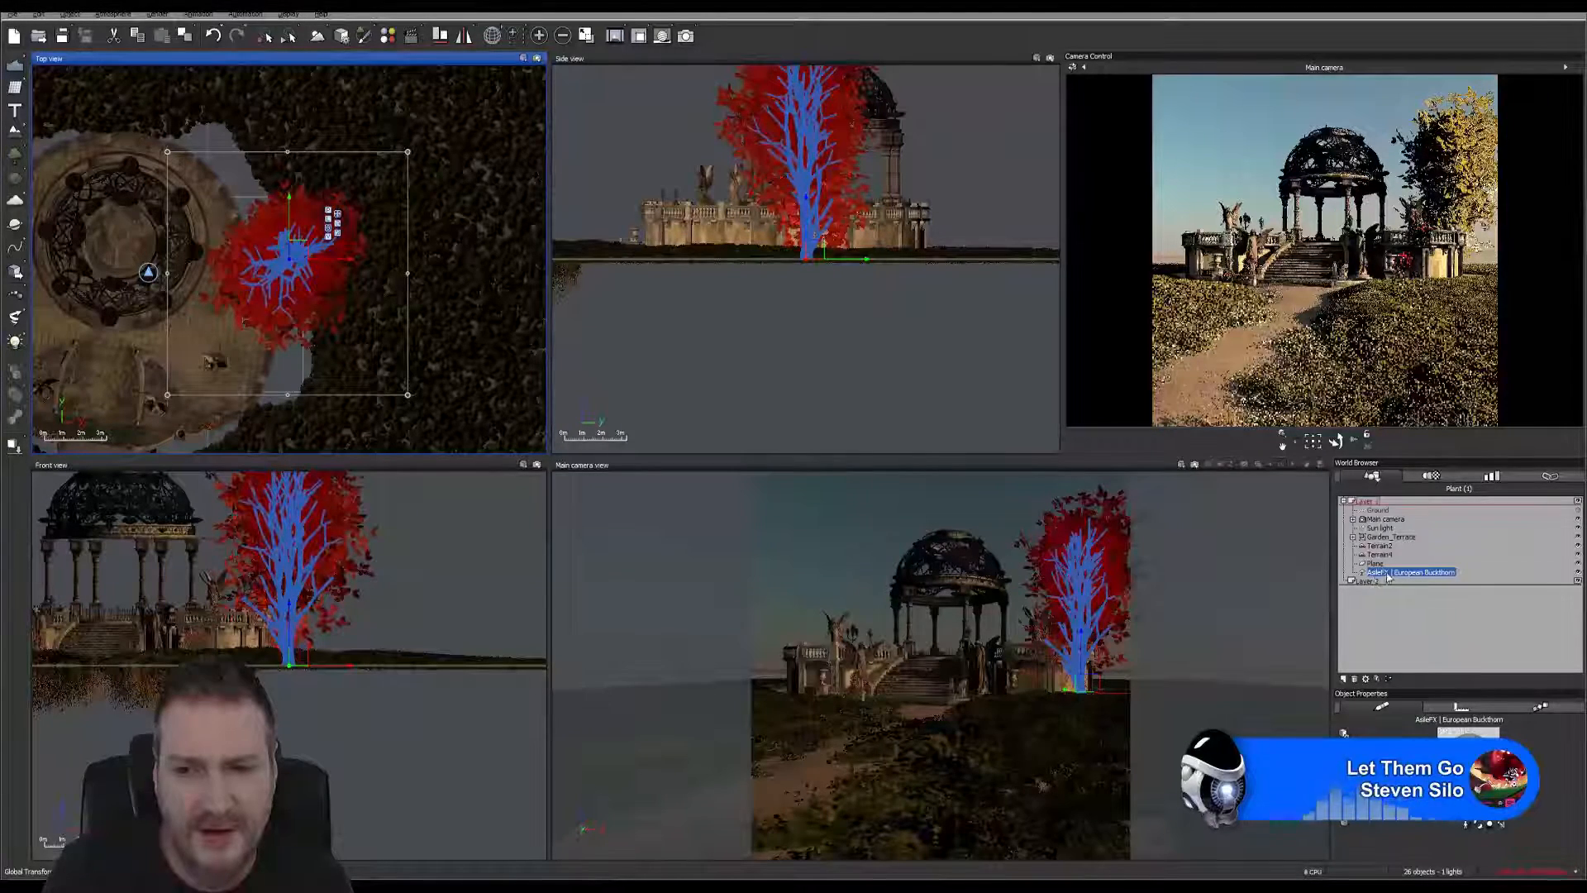
left_click(1415, 620)
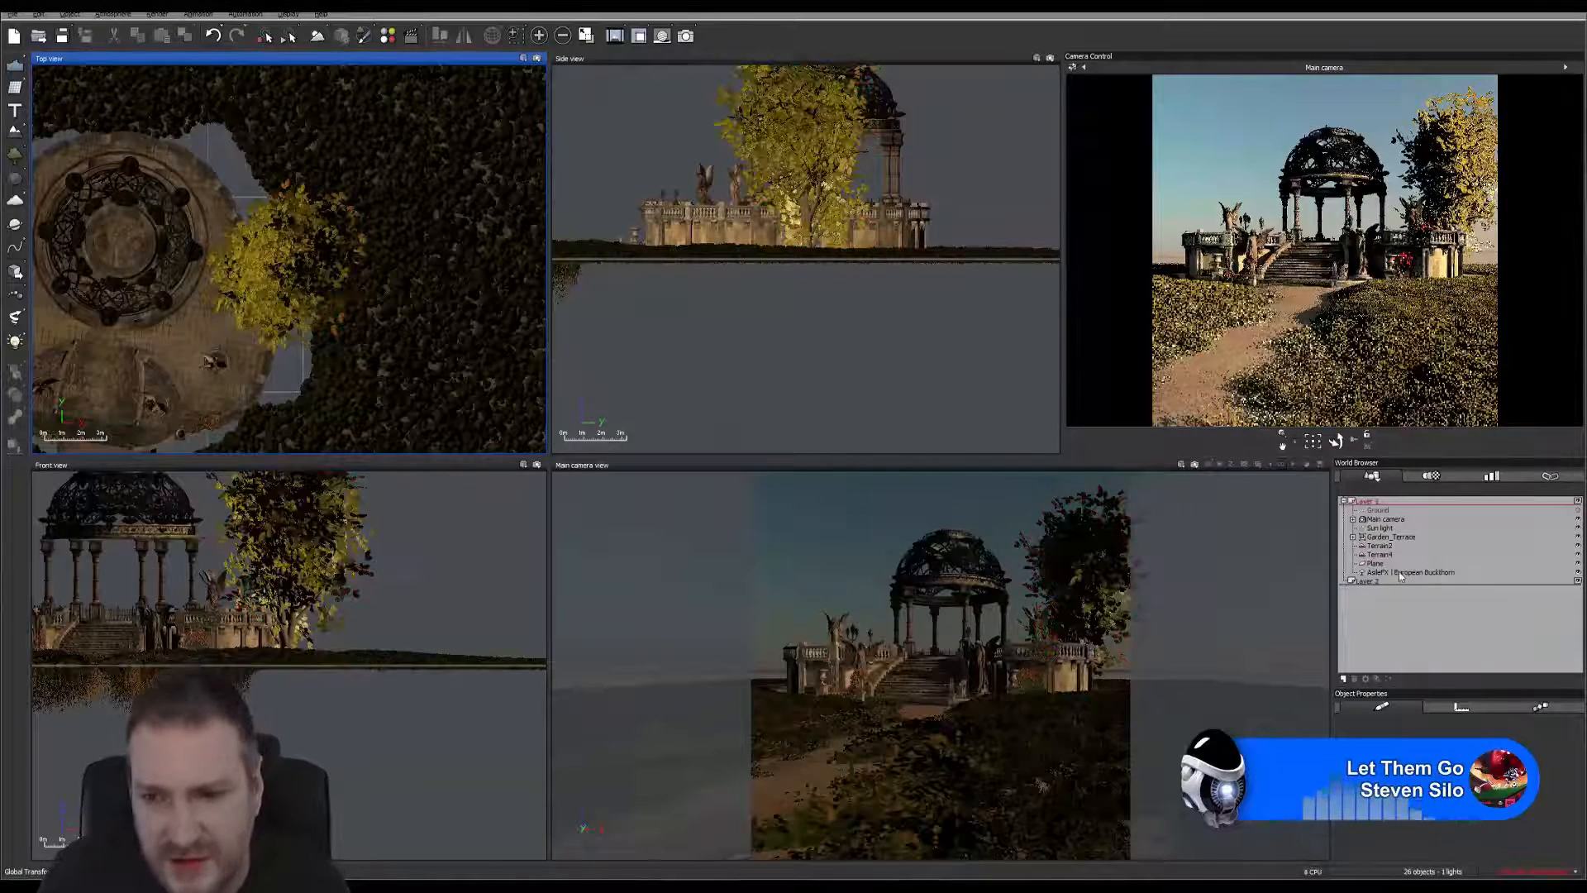
mouse_move(1400, 573)
left_mouse_down()
mouse_move(1385, 596)
mouse_move(1355, 581)
mouse_move(1379, 581)
left_mouse_up()
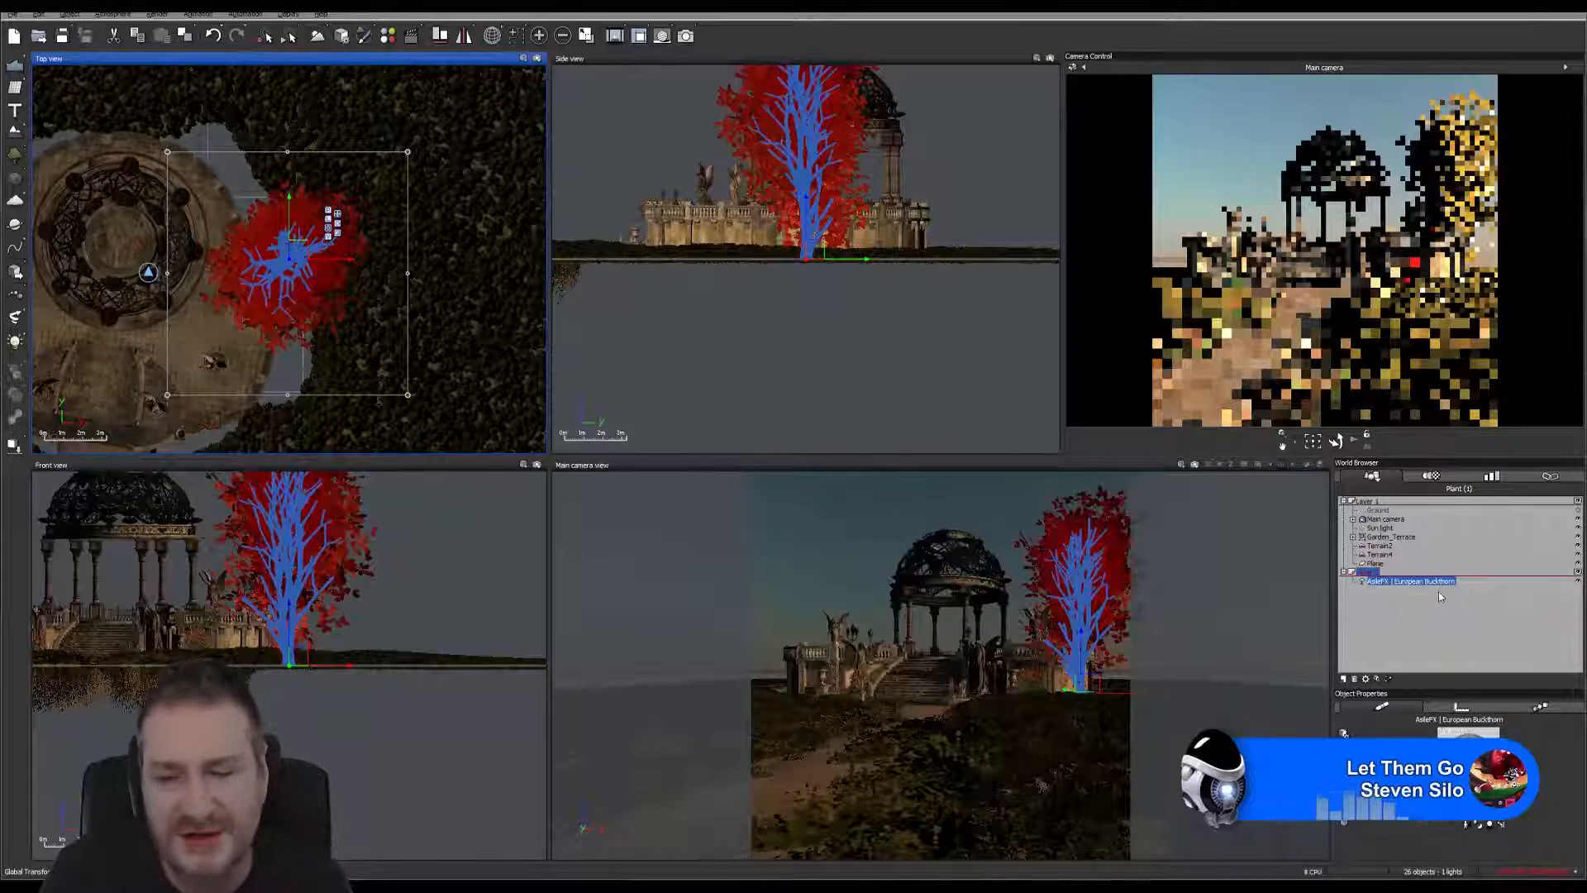
Step: Hide Layer 2, which holds the European Buckthorn tree, from the viewports
left_click(1381, 613)
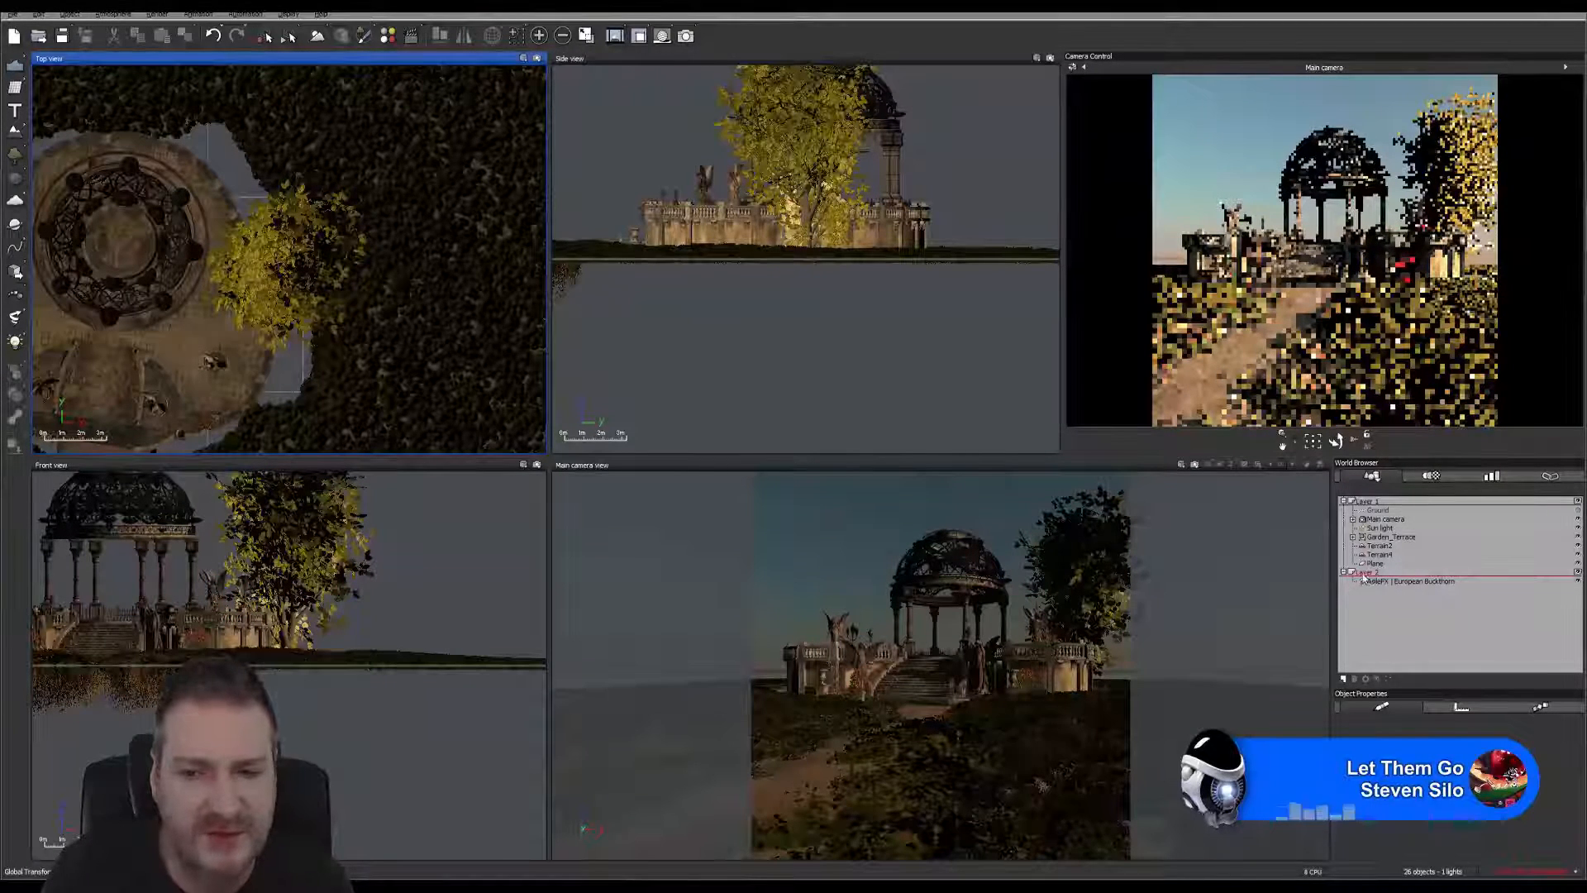
left_click(1578, 573)
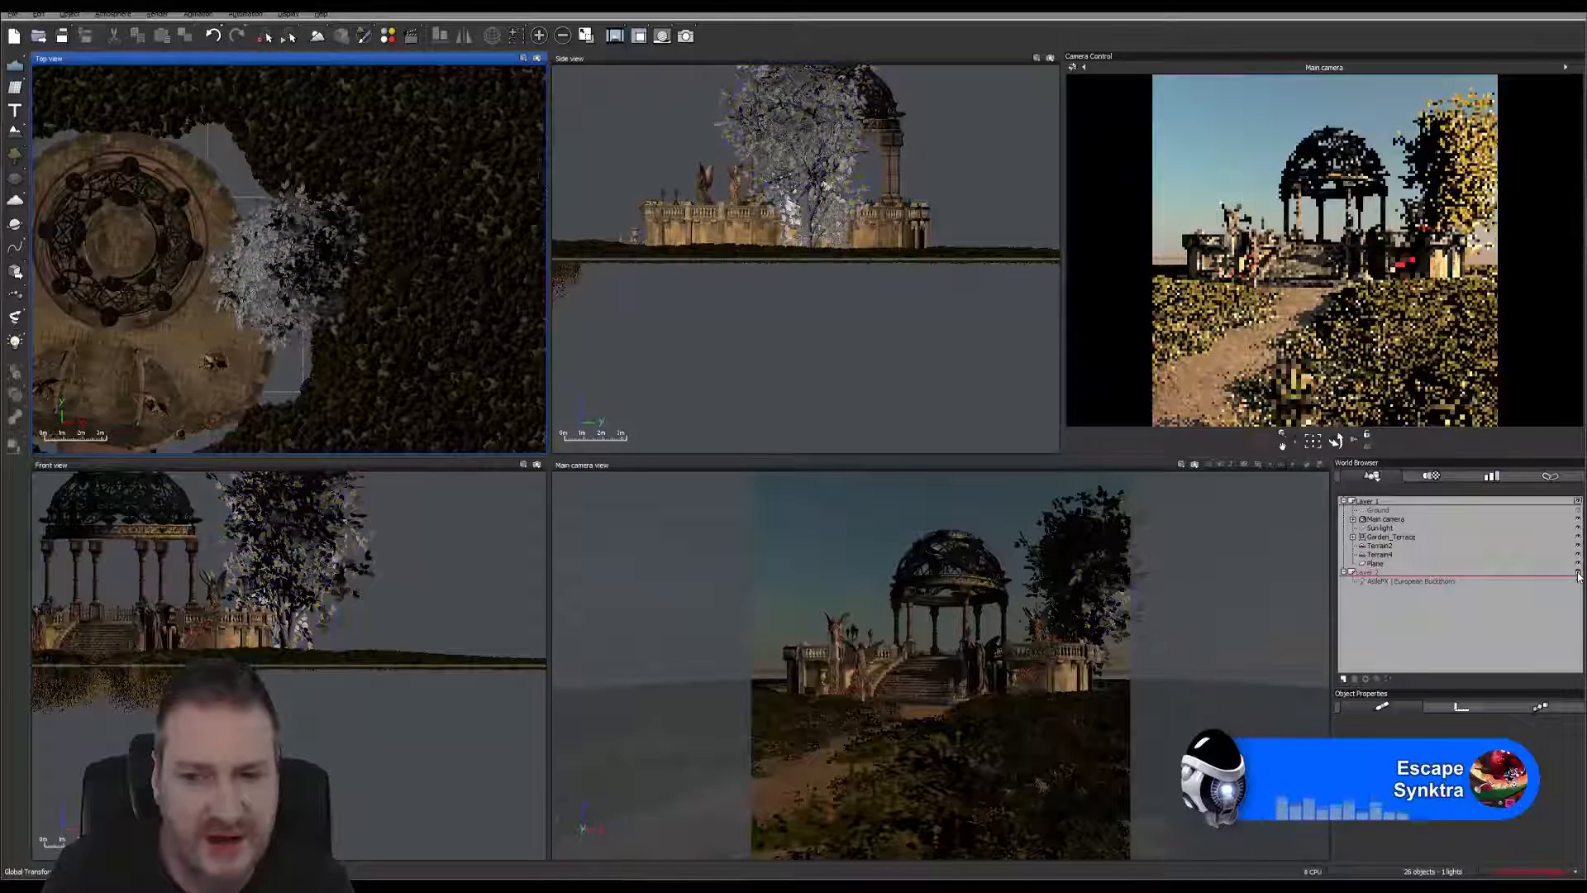
left_click(1578, 576)
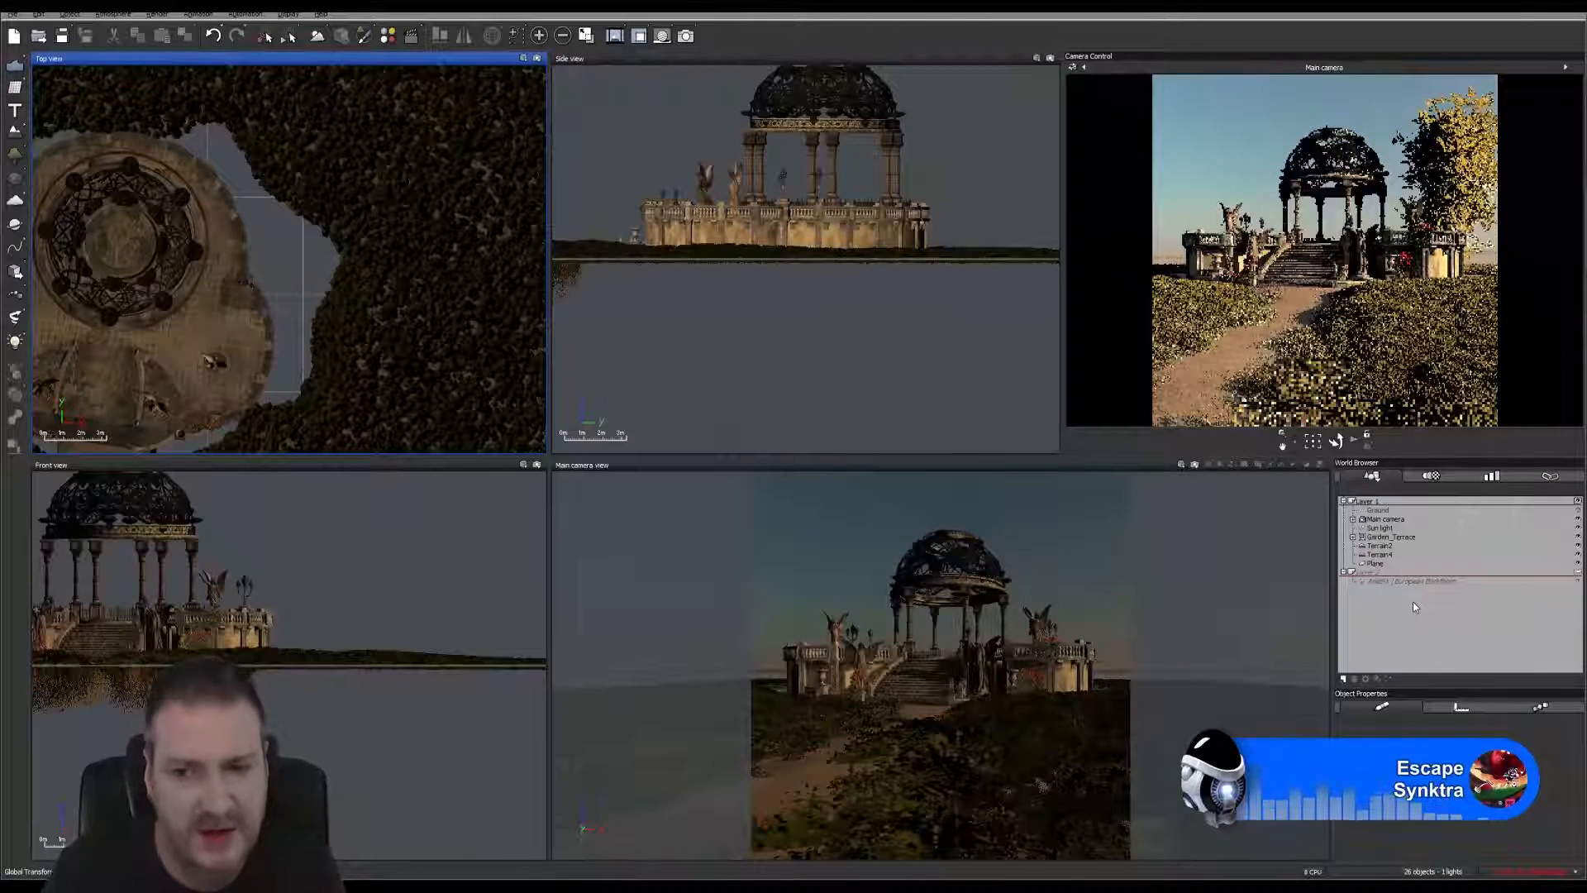
Step: Show Layer 2 in the viewports again and examine the choices for what gets rendered in the render options
left_click(1578, 572)
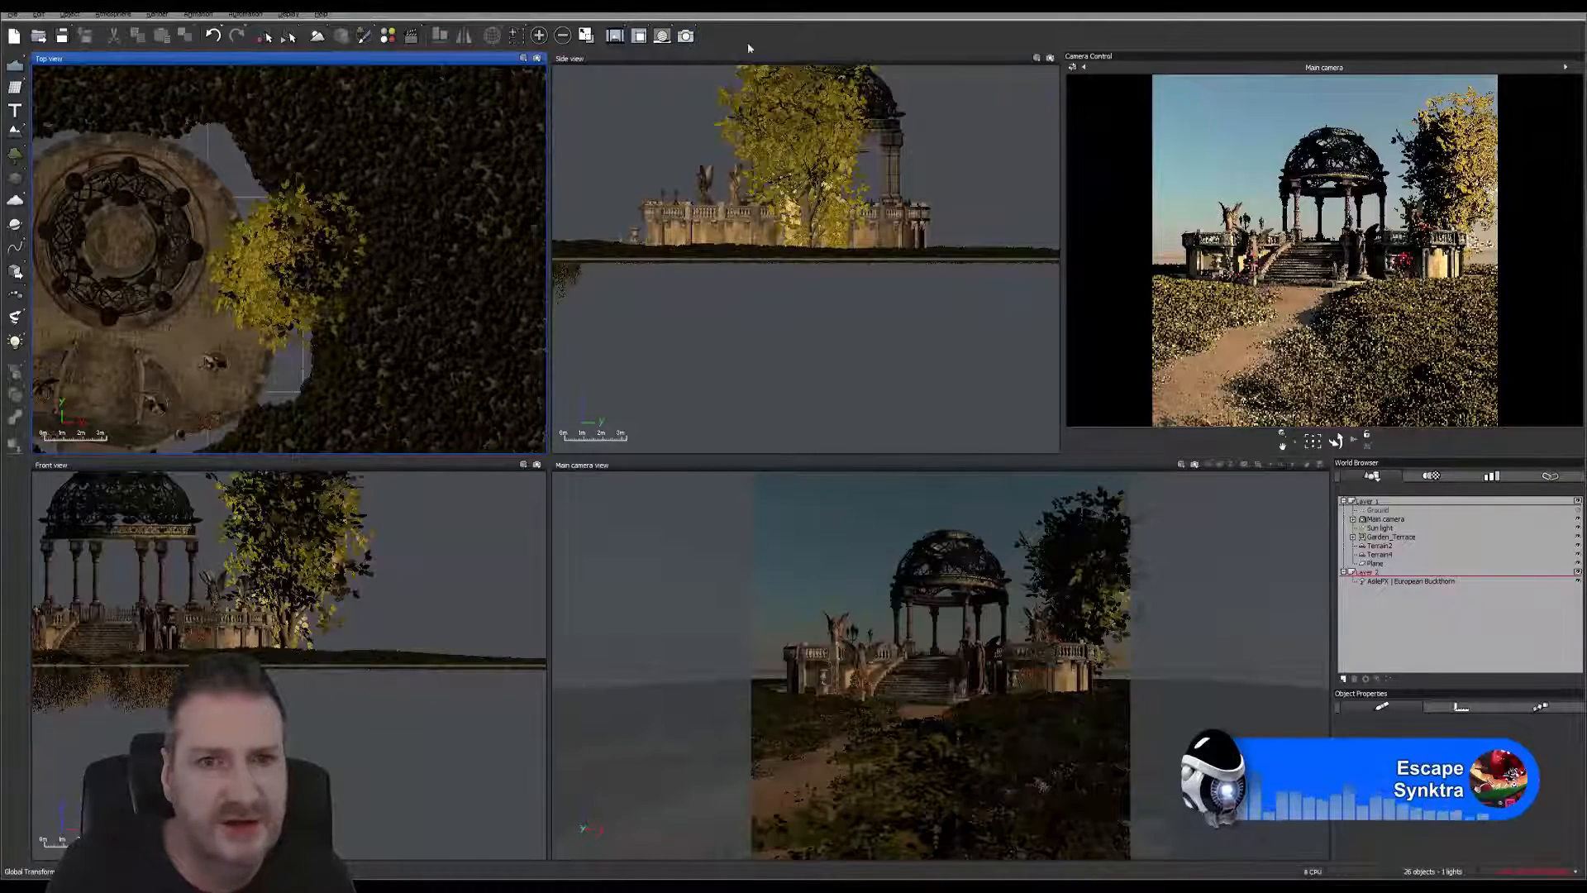
left_click(686, 37)
left_click(716, 63)
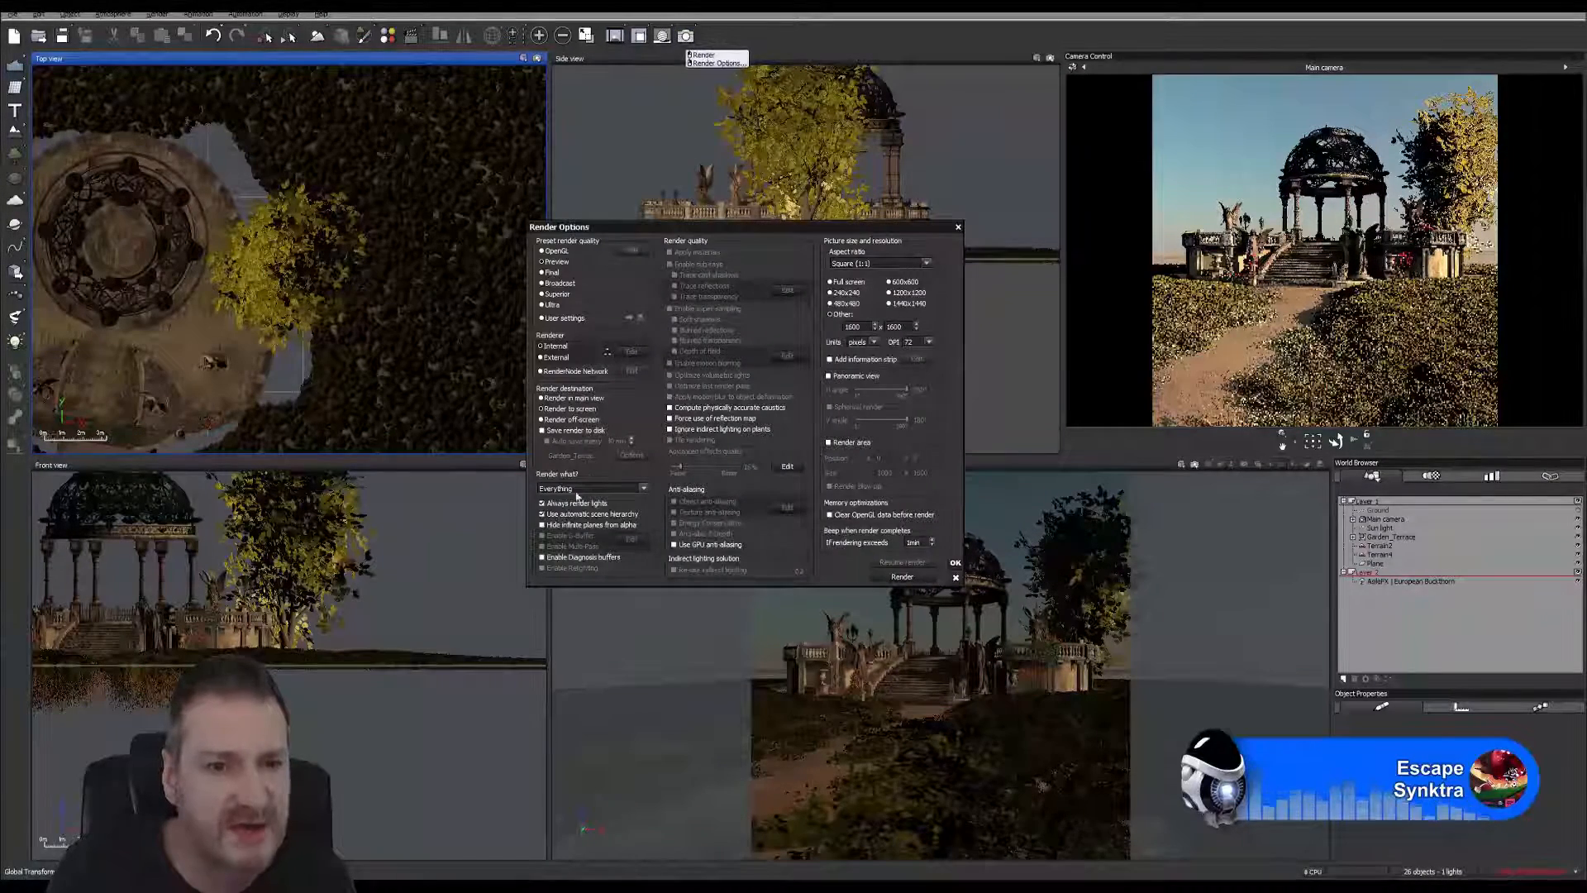
left_click(642, 492)
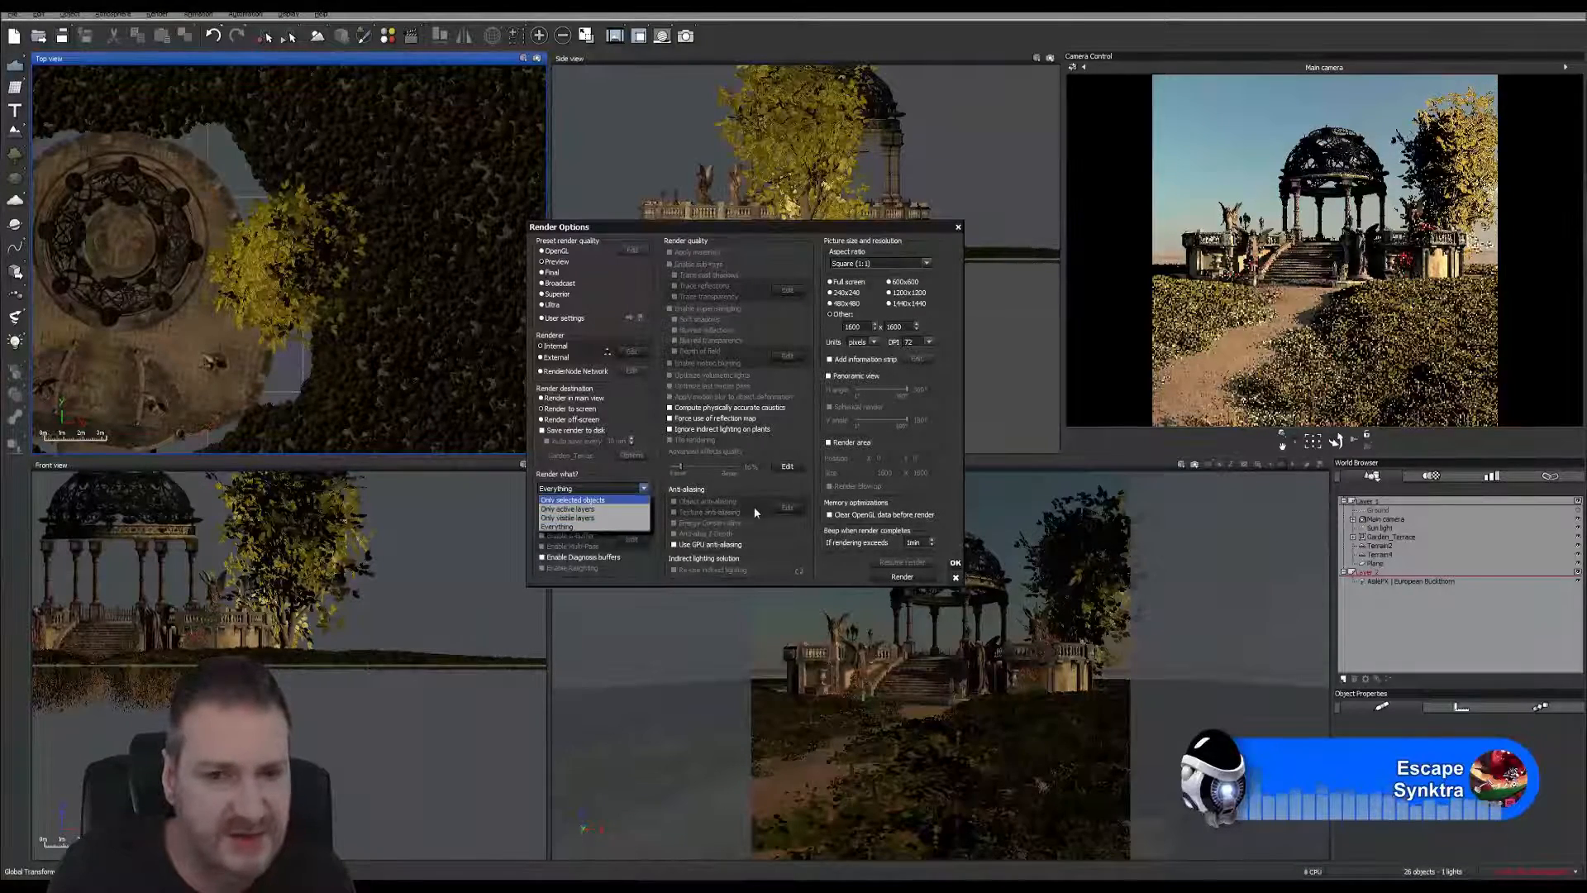
left_click(786, 535)
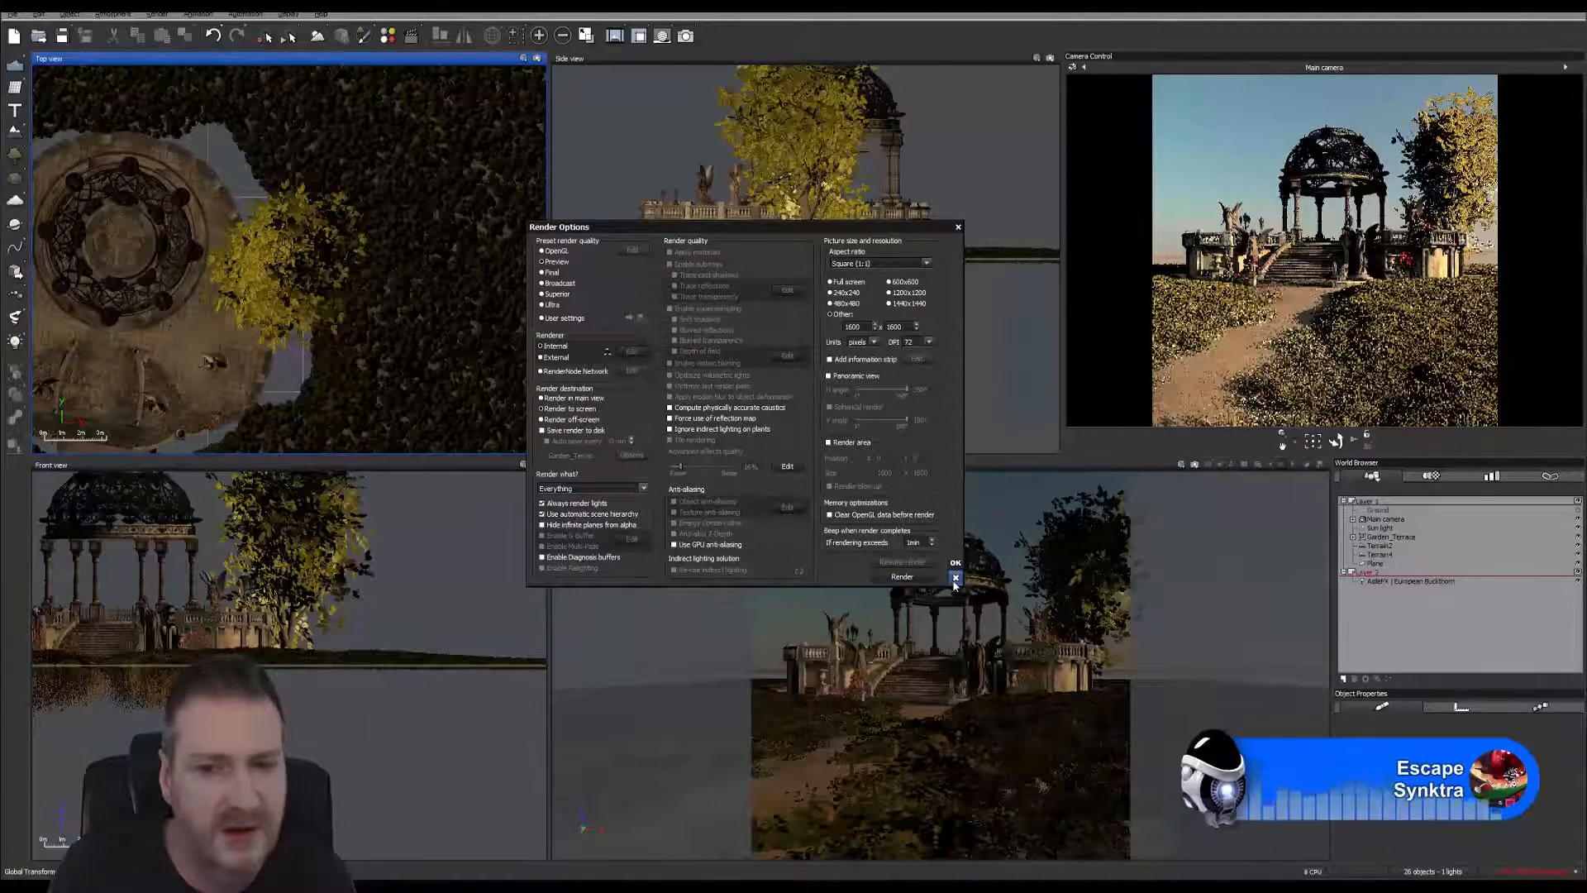
left_click(956, 563)
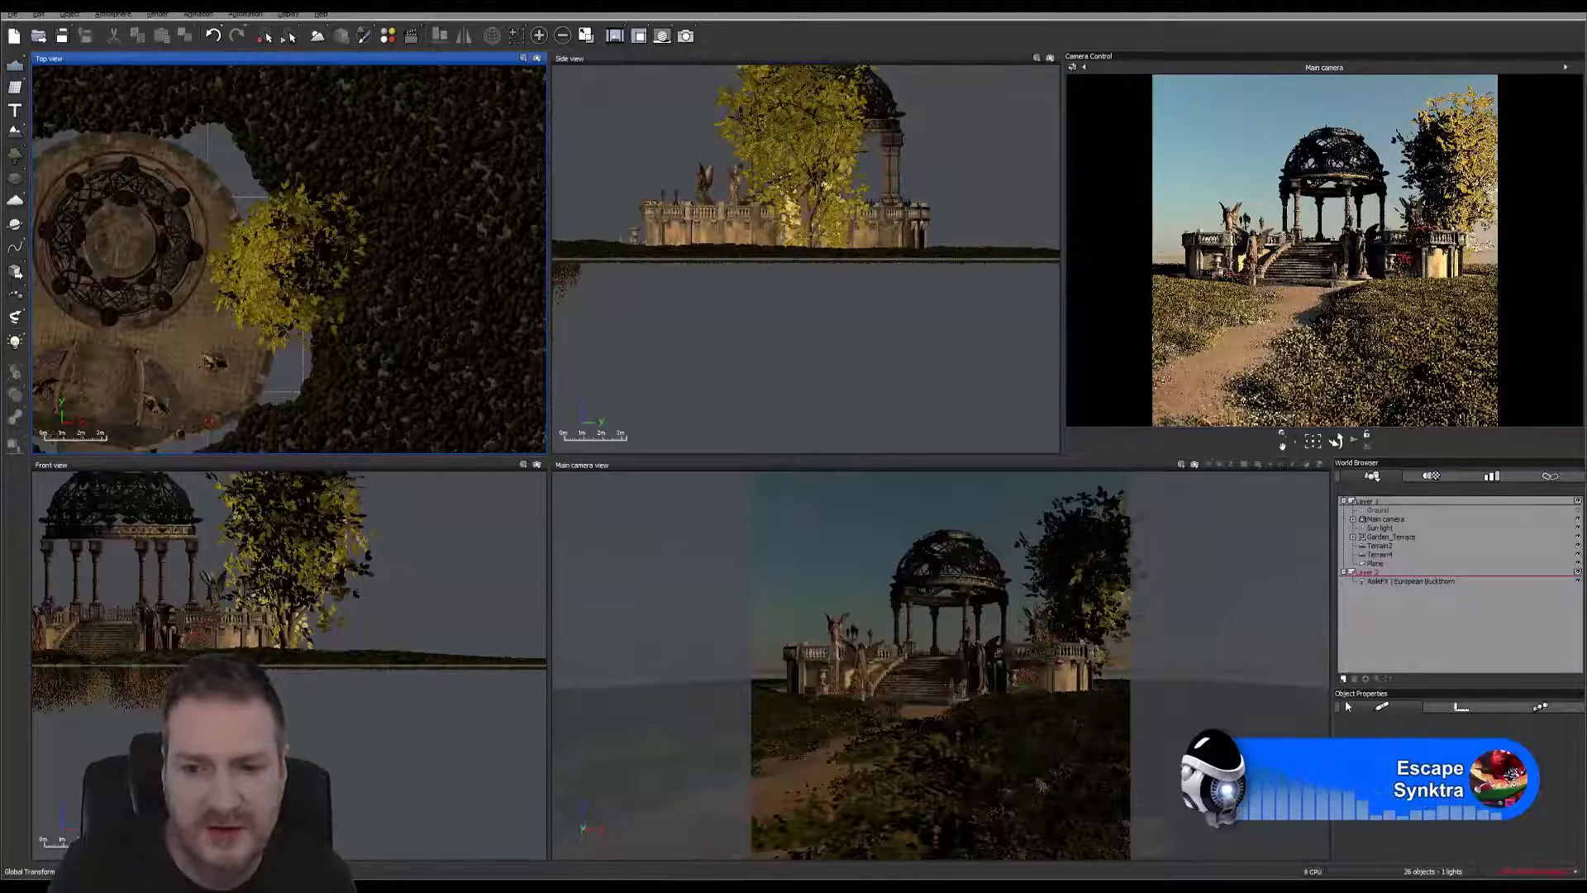
Step: Create another new layer and rename Layer 2, which holds the European Buckthorn tree, to Background Plants
left_click(1343, 679)
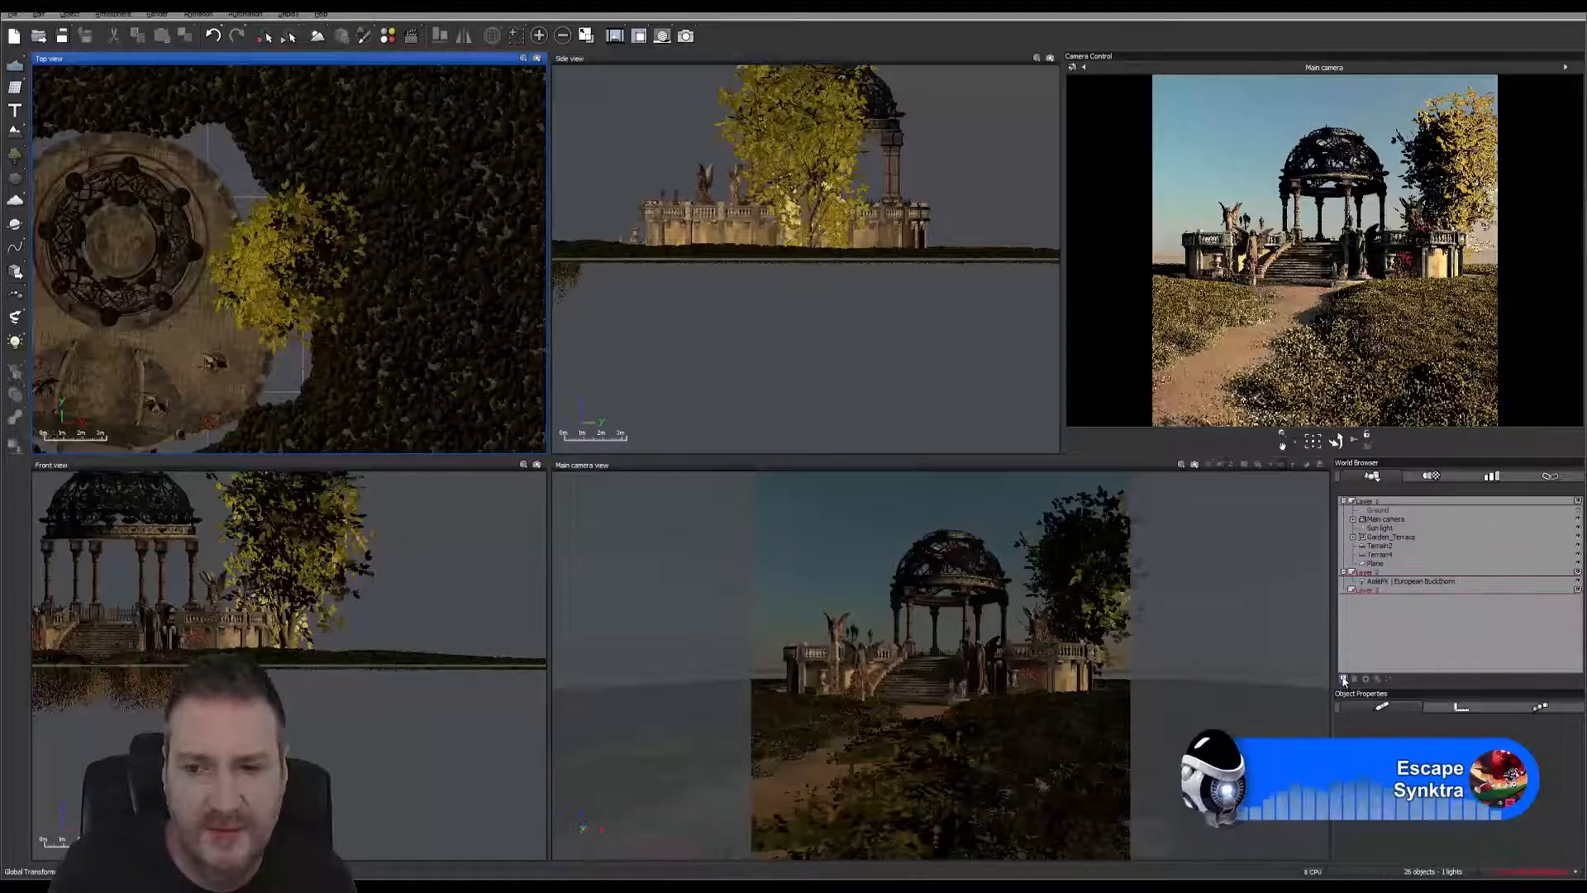
left_click(1370, 571)
right_click(1369, 572)
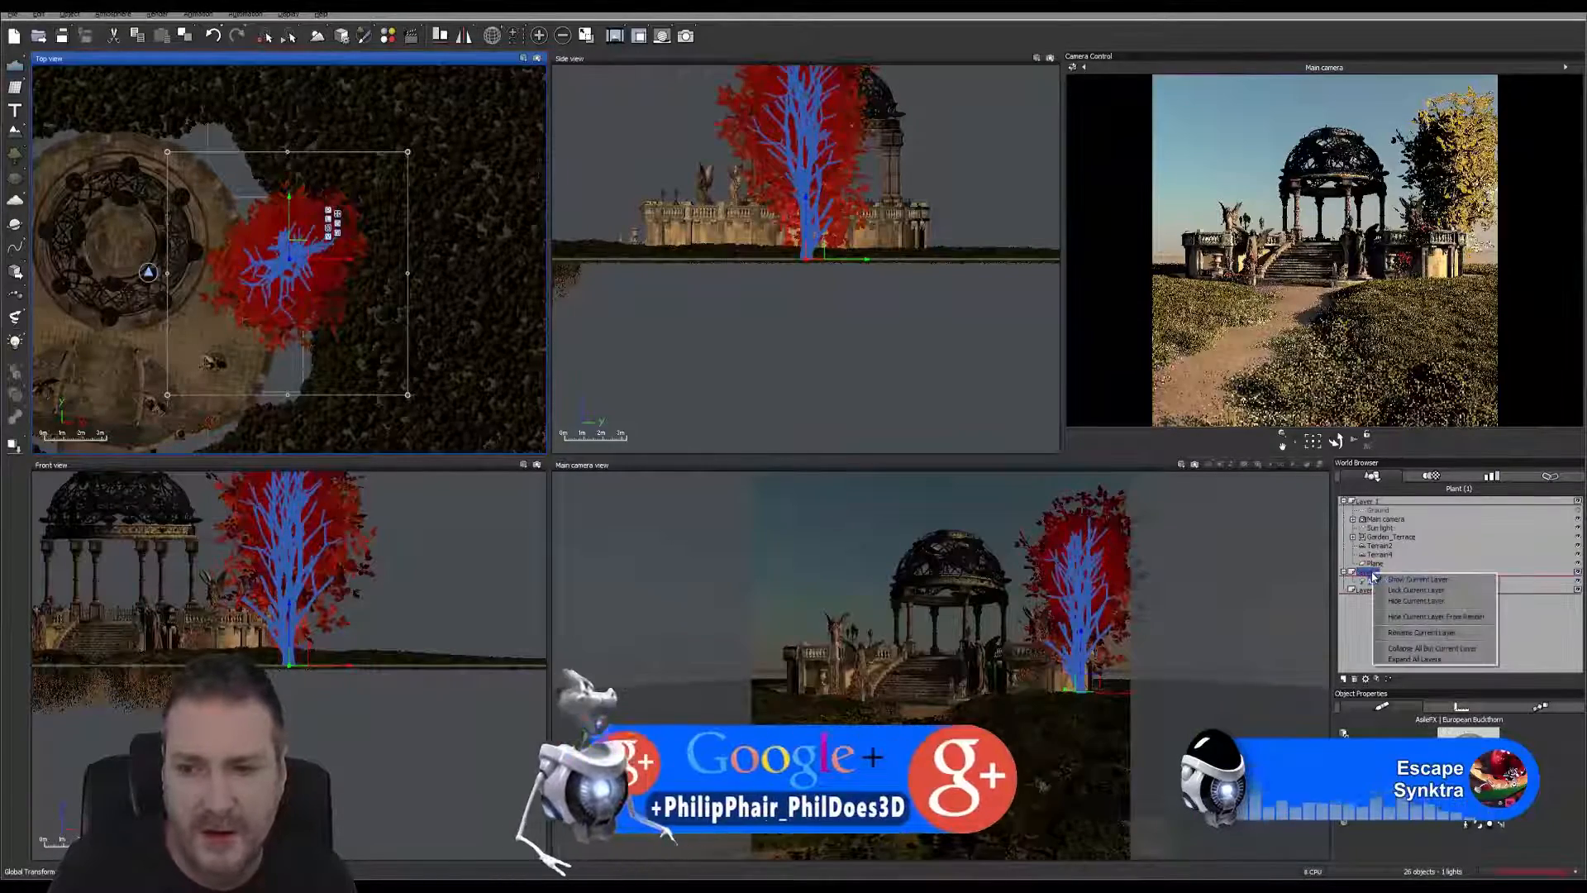
left_click(1409, 633)
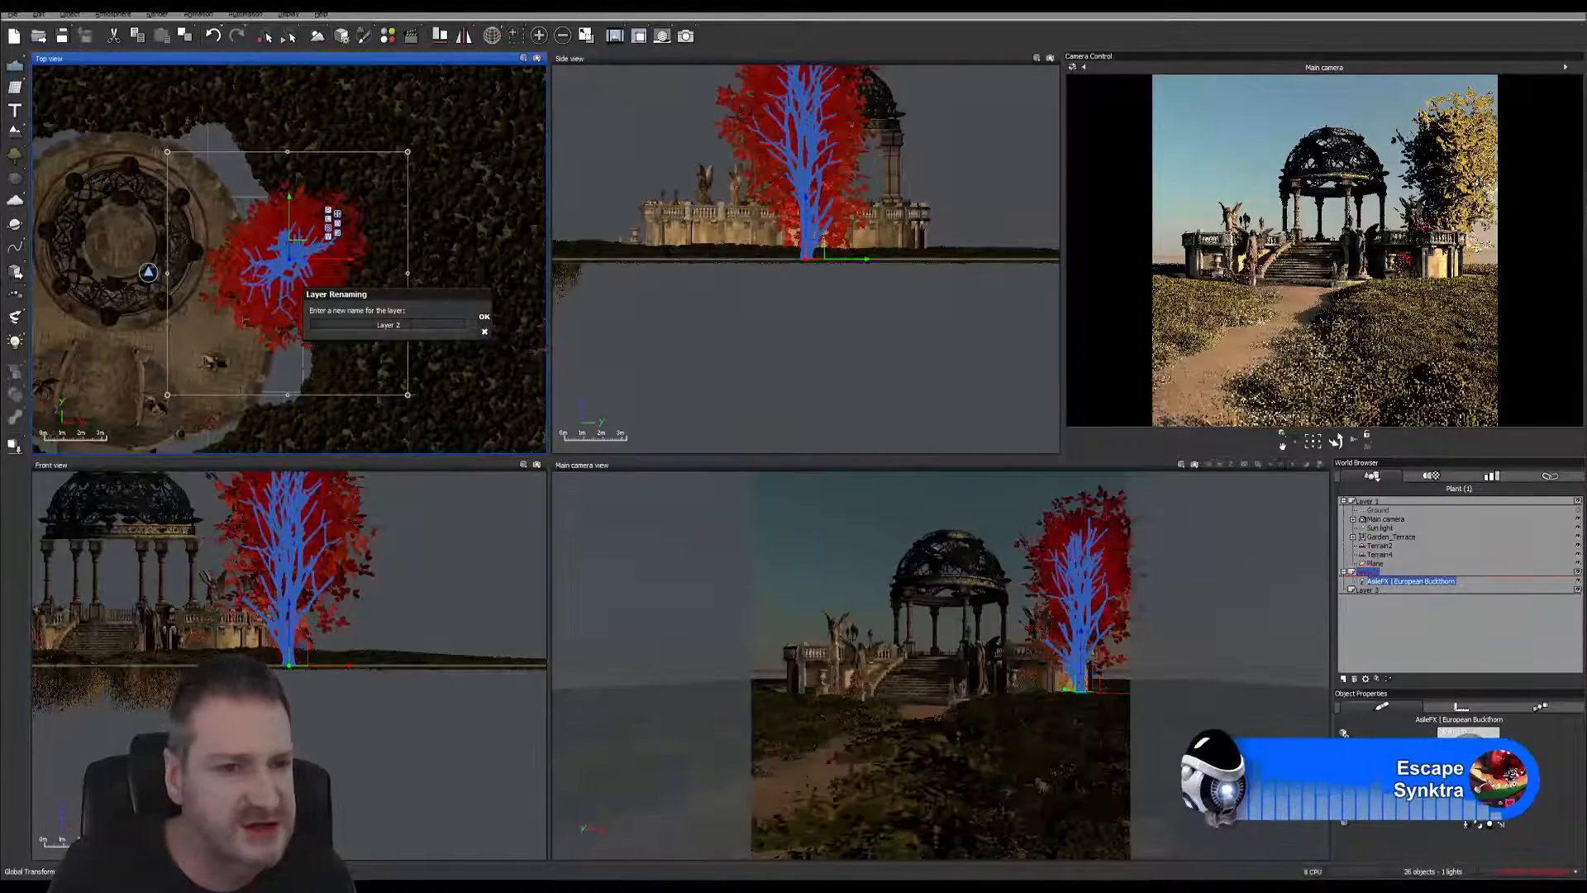
left_click(411, 324)
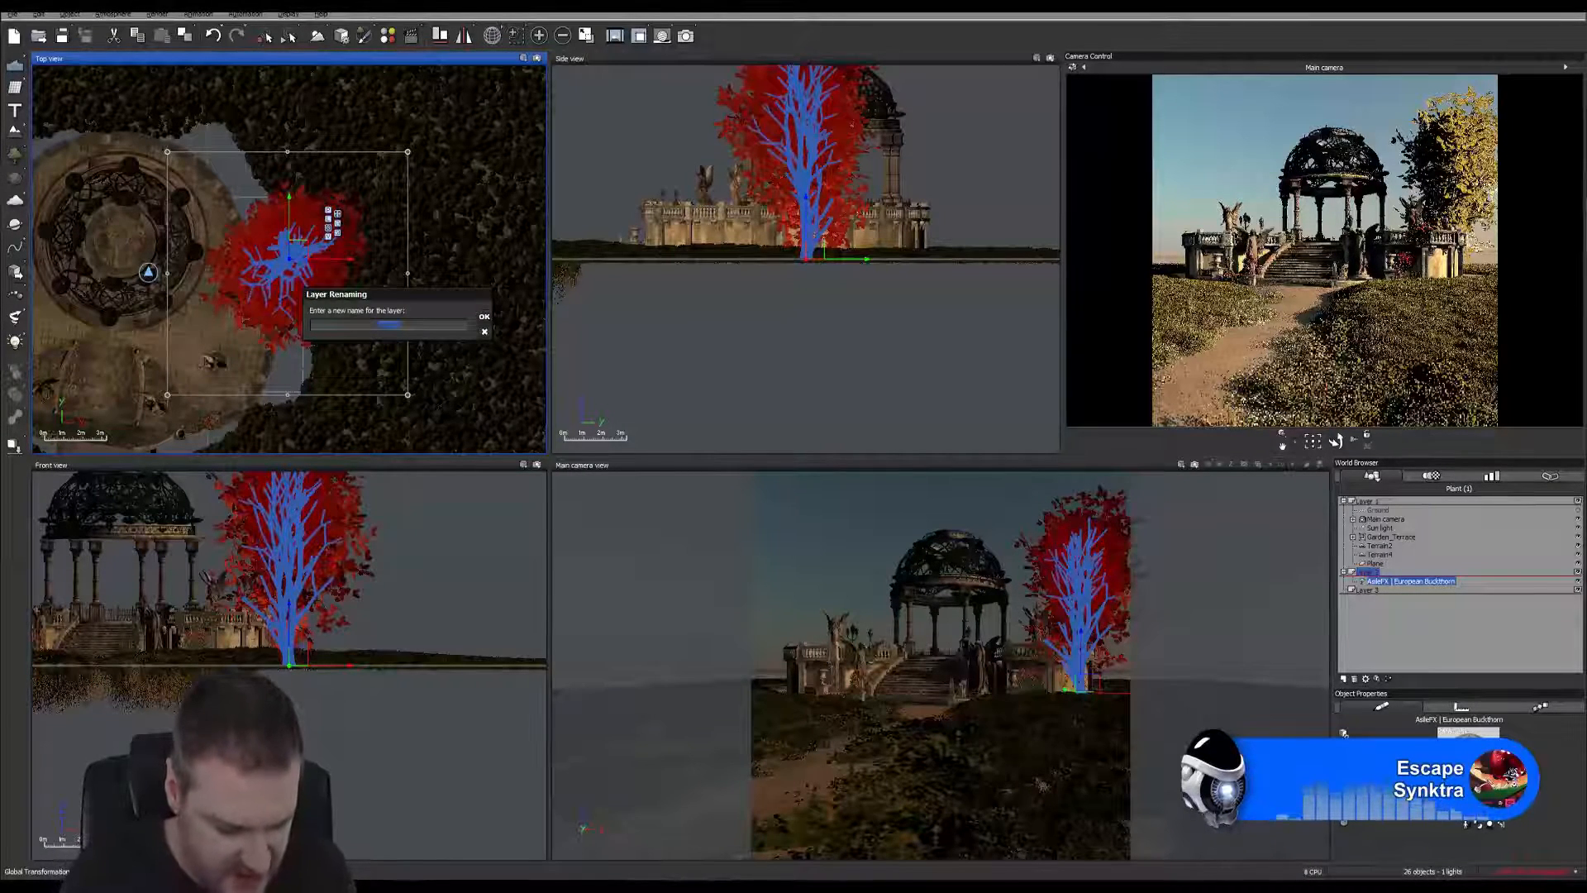
type("Backg")
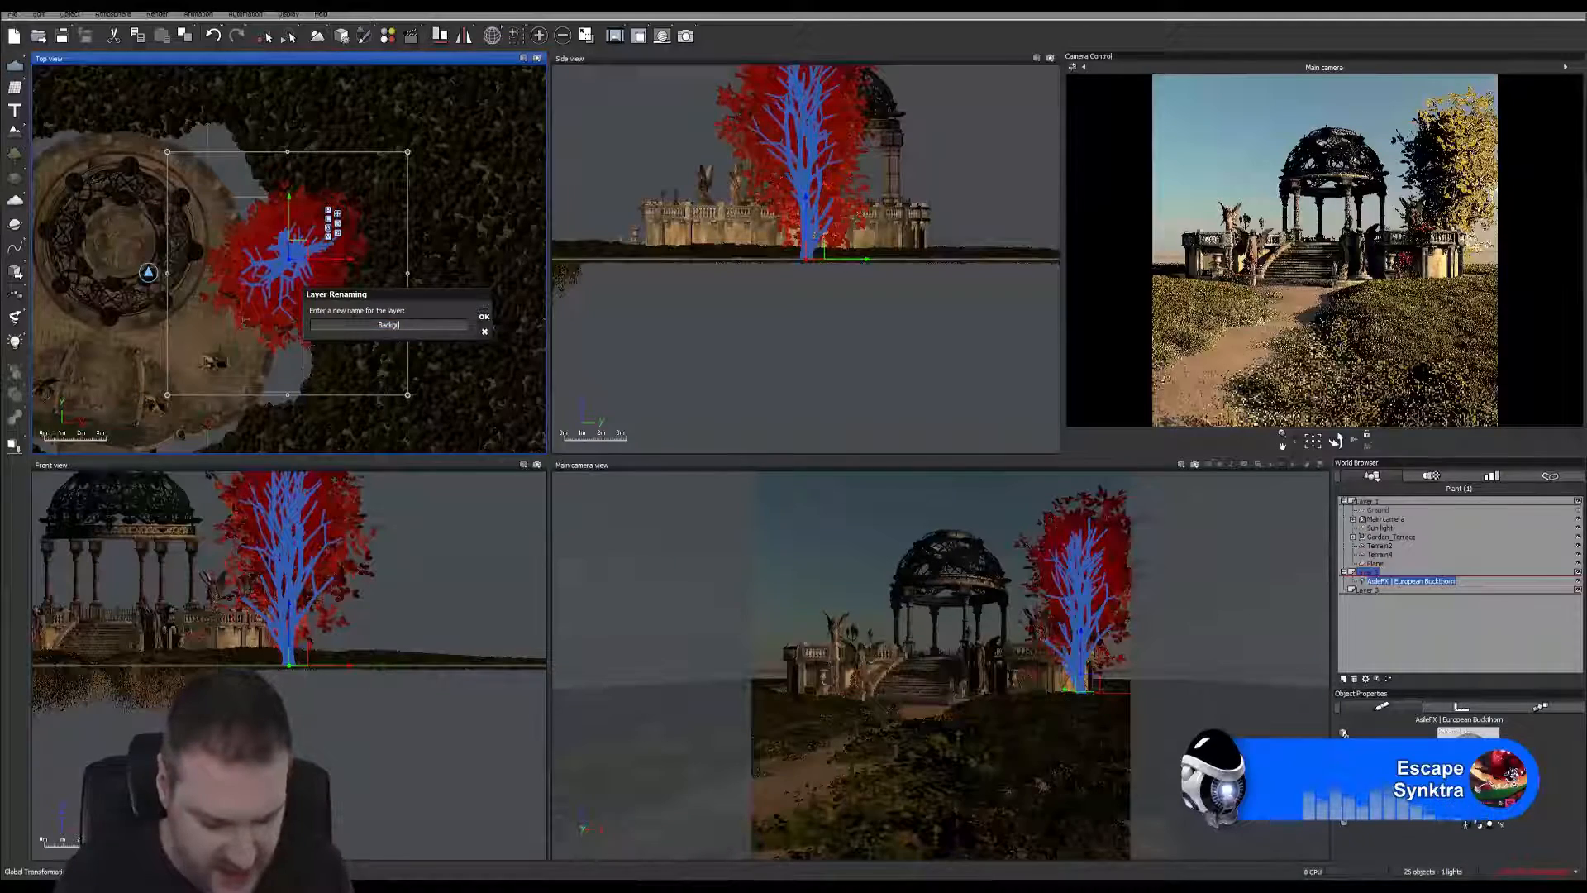
type("round Pl")
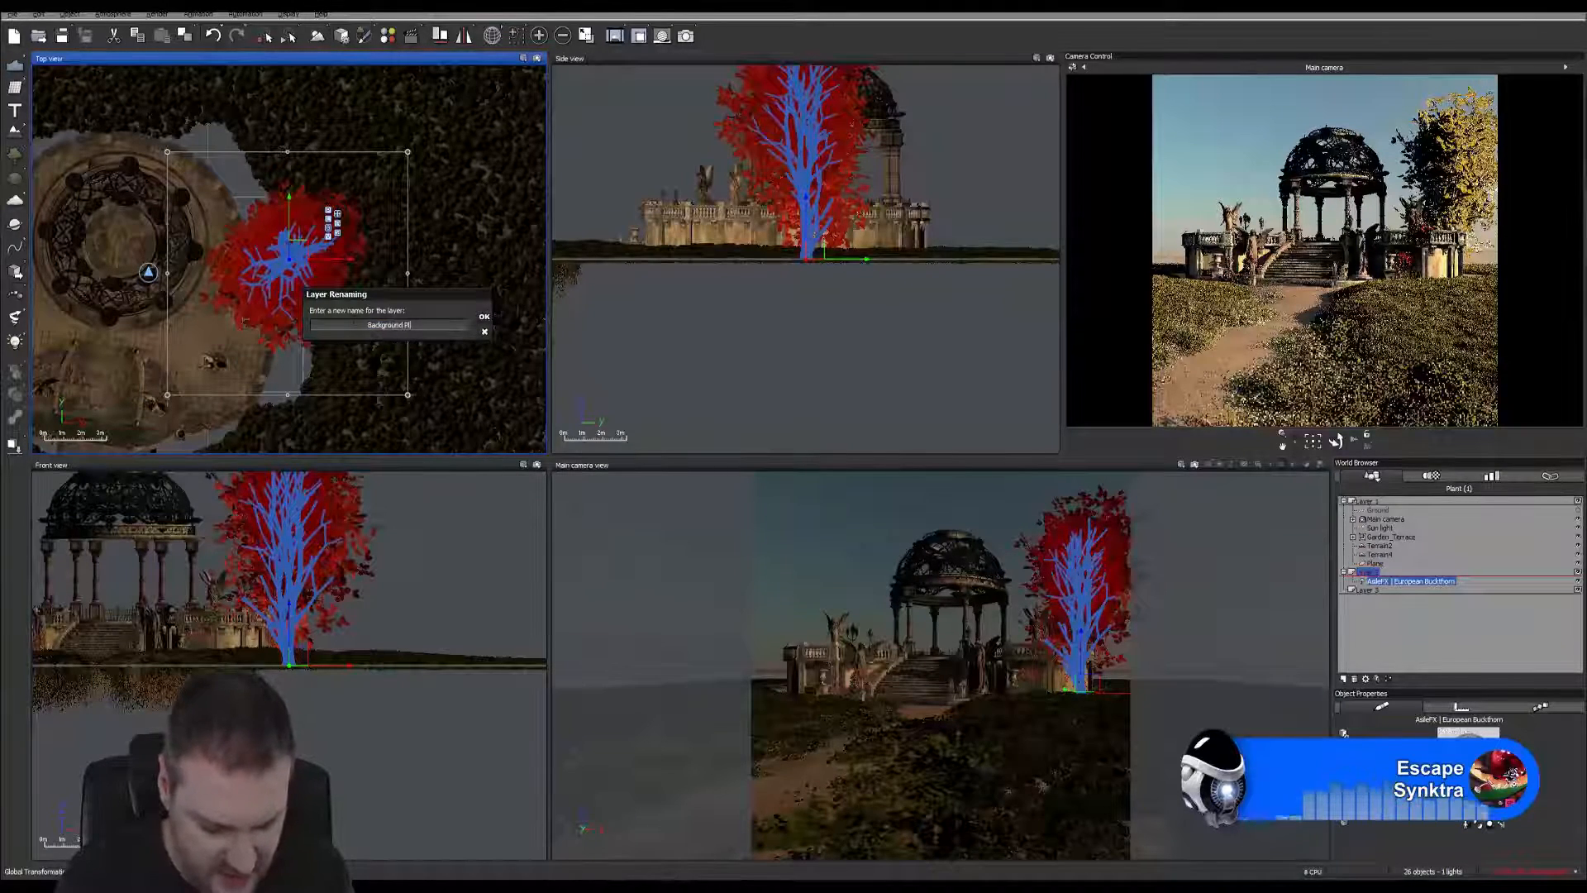
type("ants")
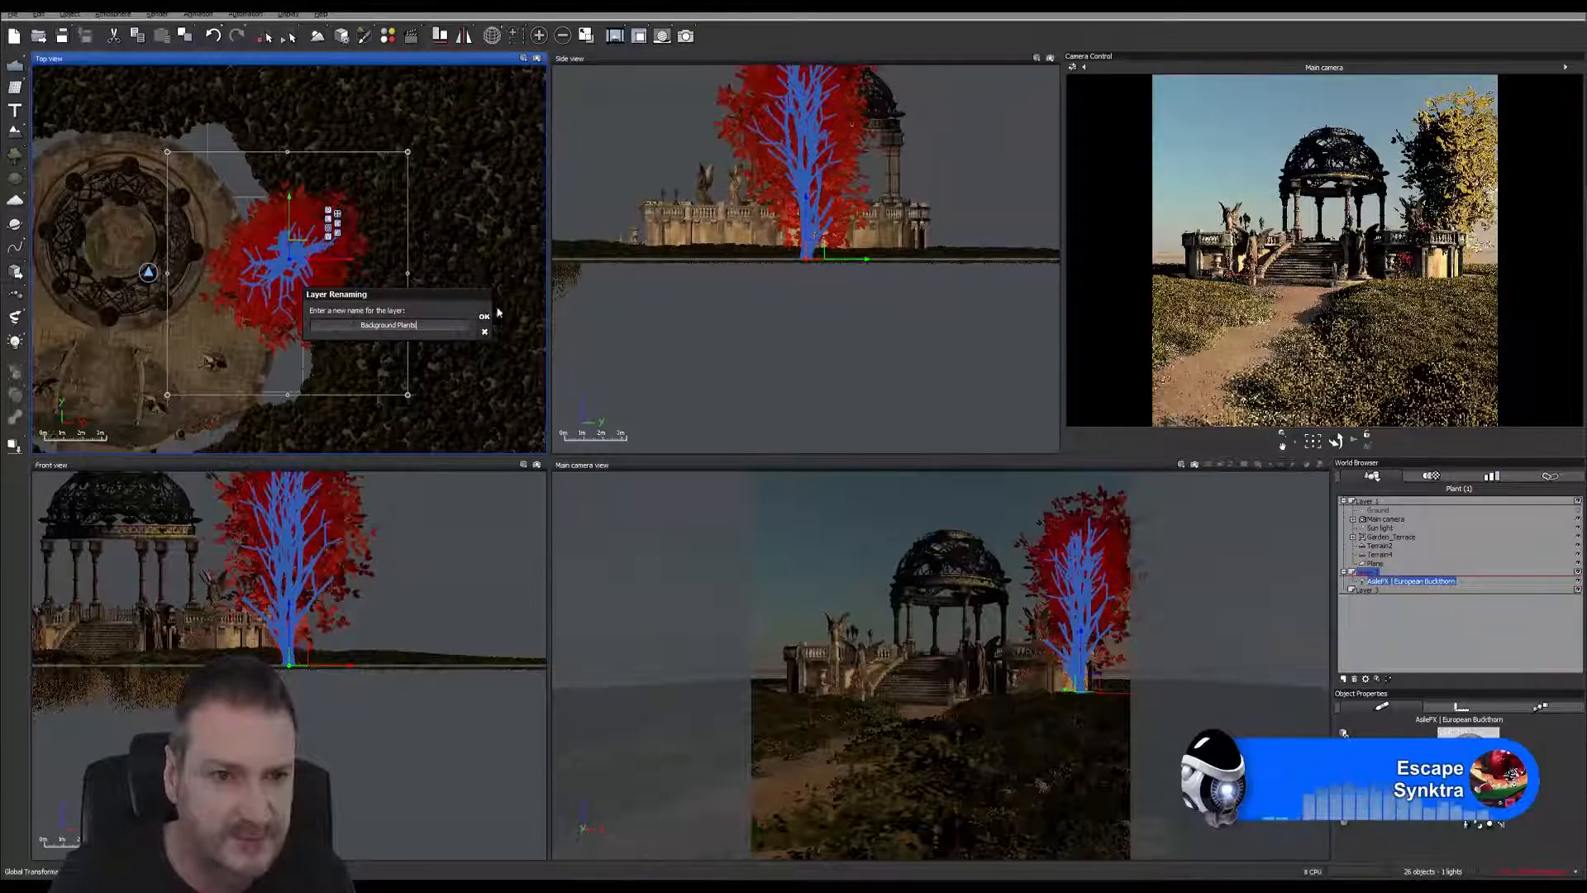
left_click(486, 316)
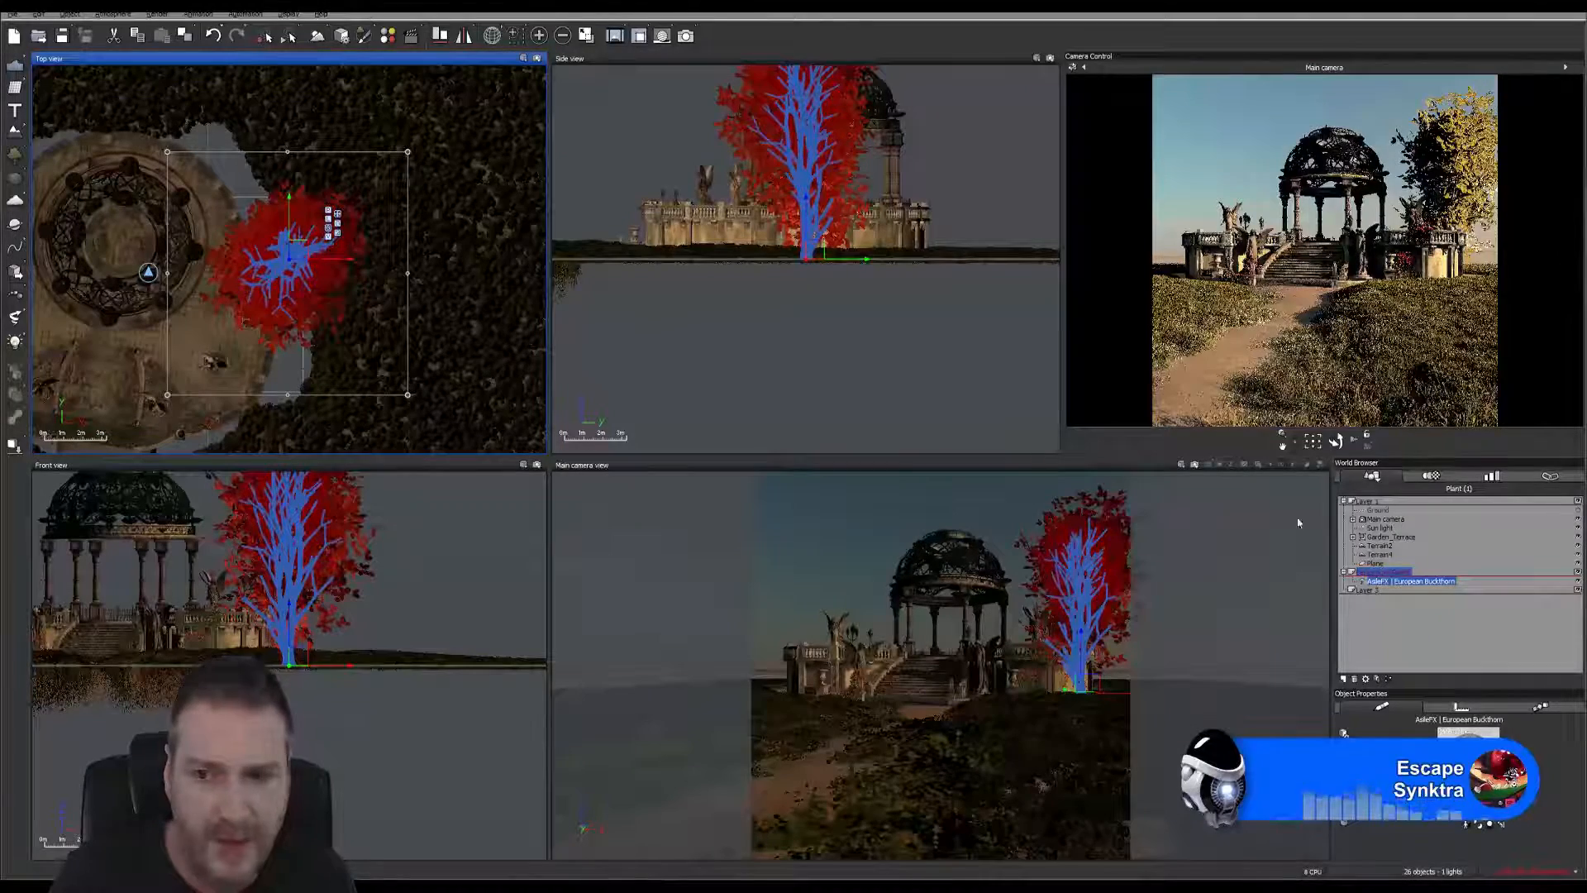
Step: Rename the empty Layer 3 to Foreground Terrain and place it above the Background Plants layer
left_click(1370, 608)
left_click(1367, 590)
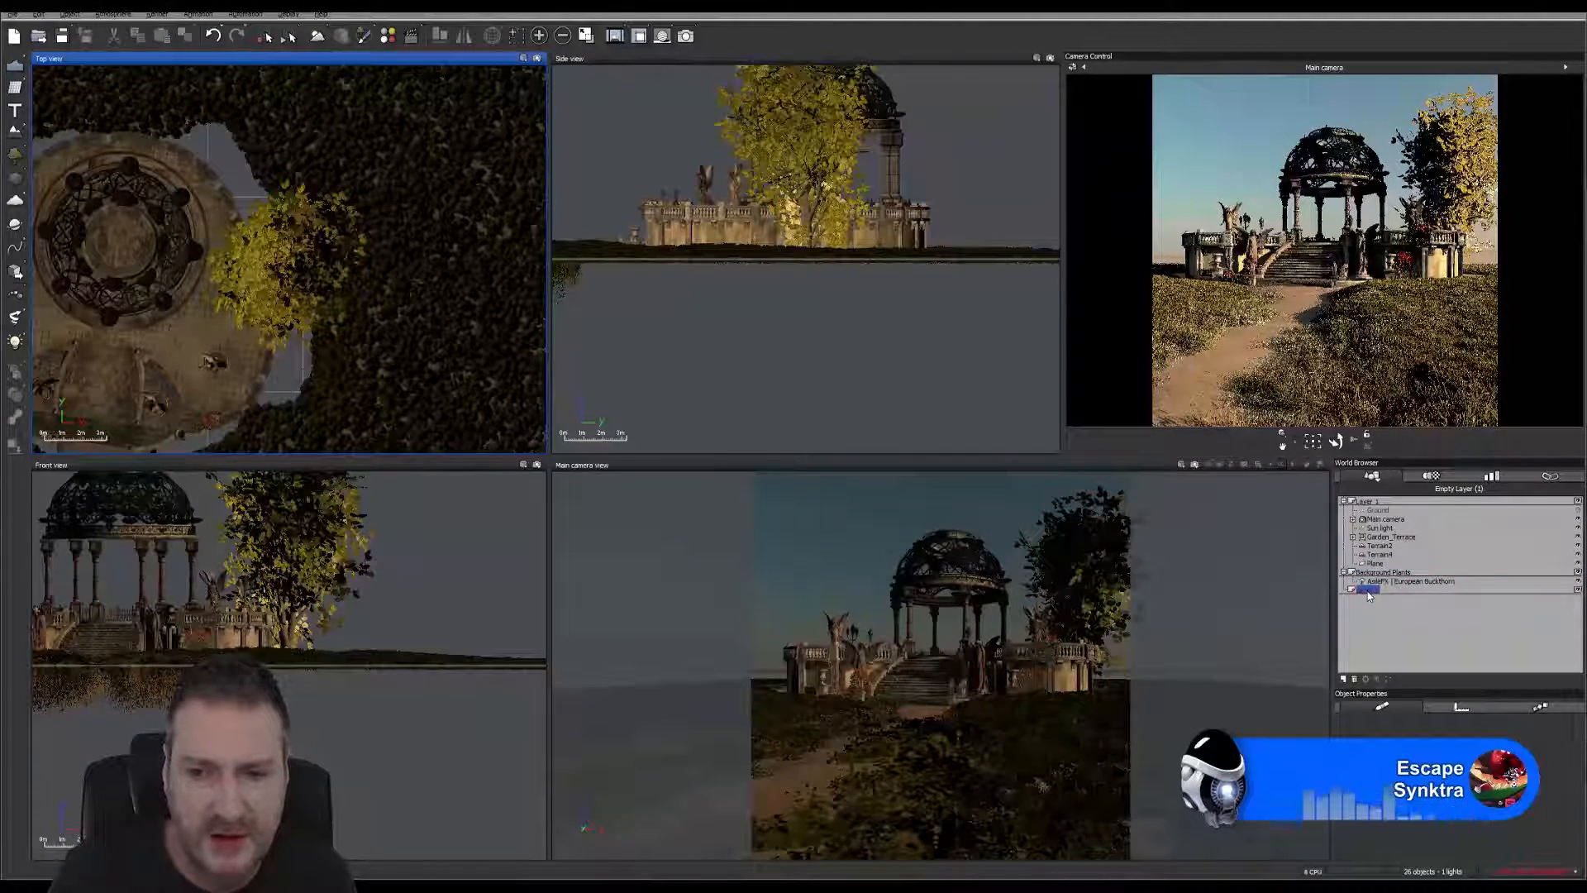
right_click(1369, 593)
left_click(1416, 654)
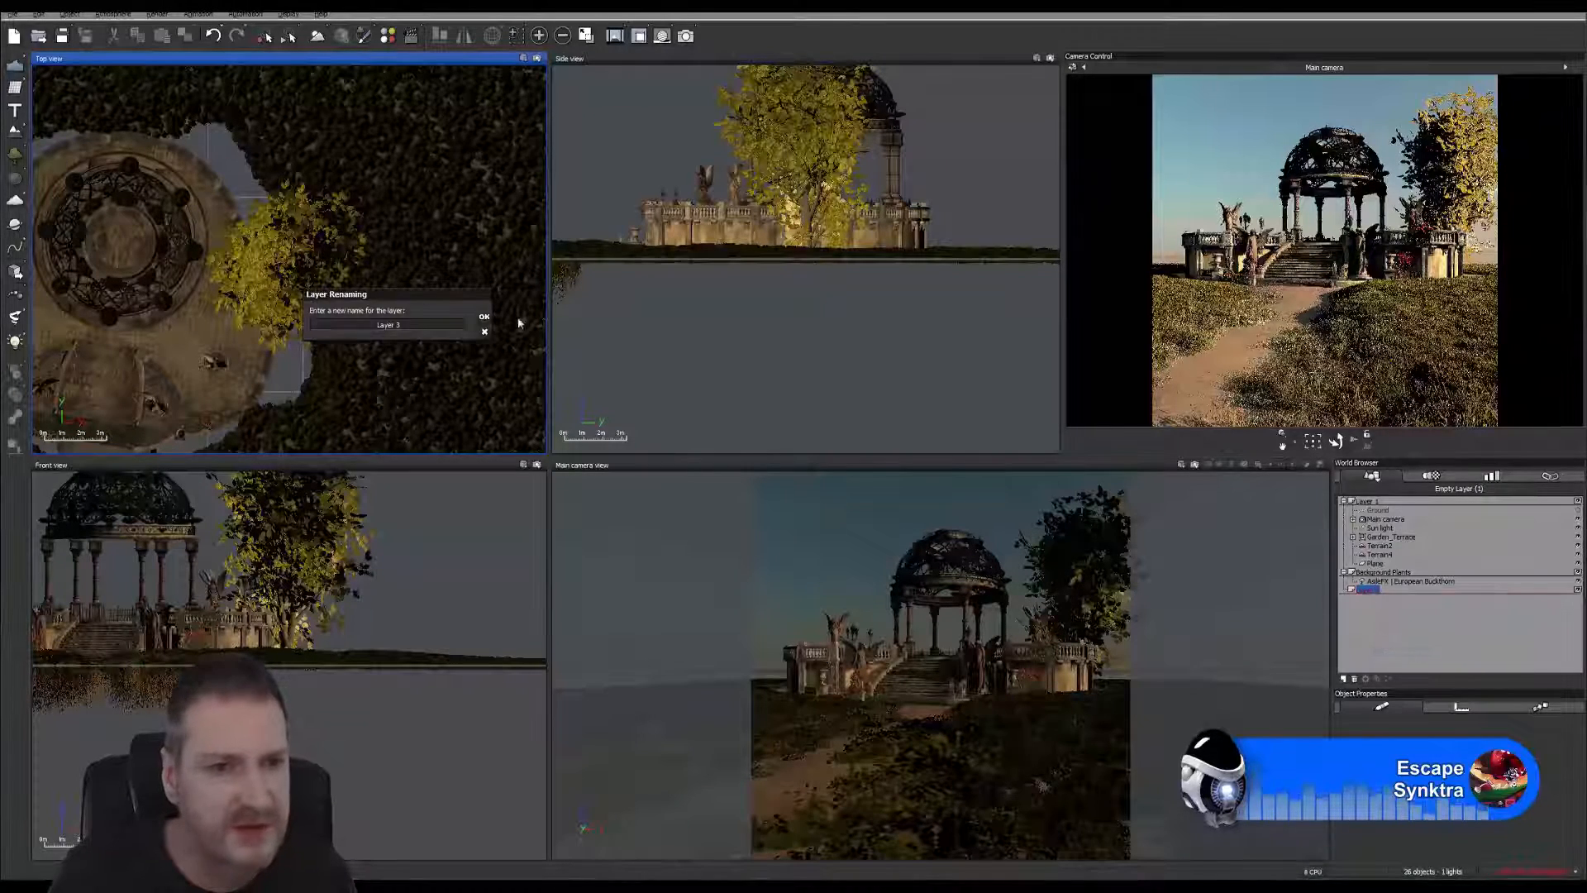
left_click(417, 326)
type("F")
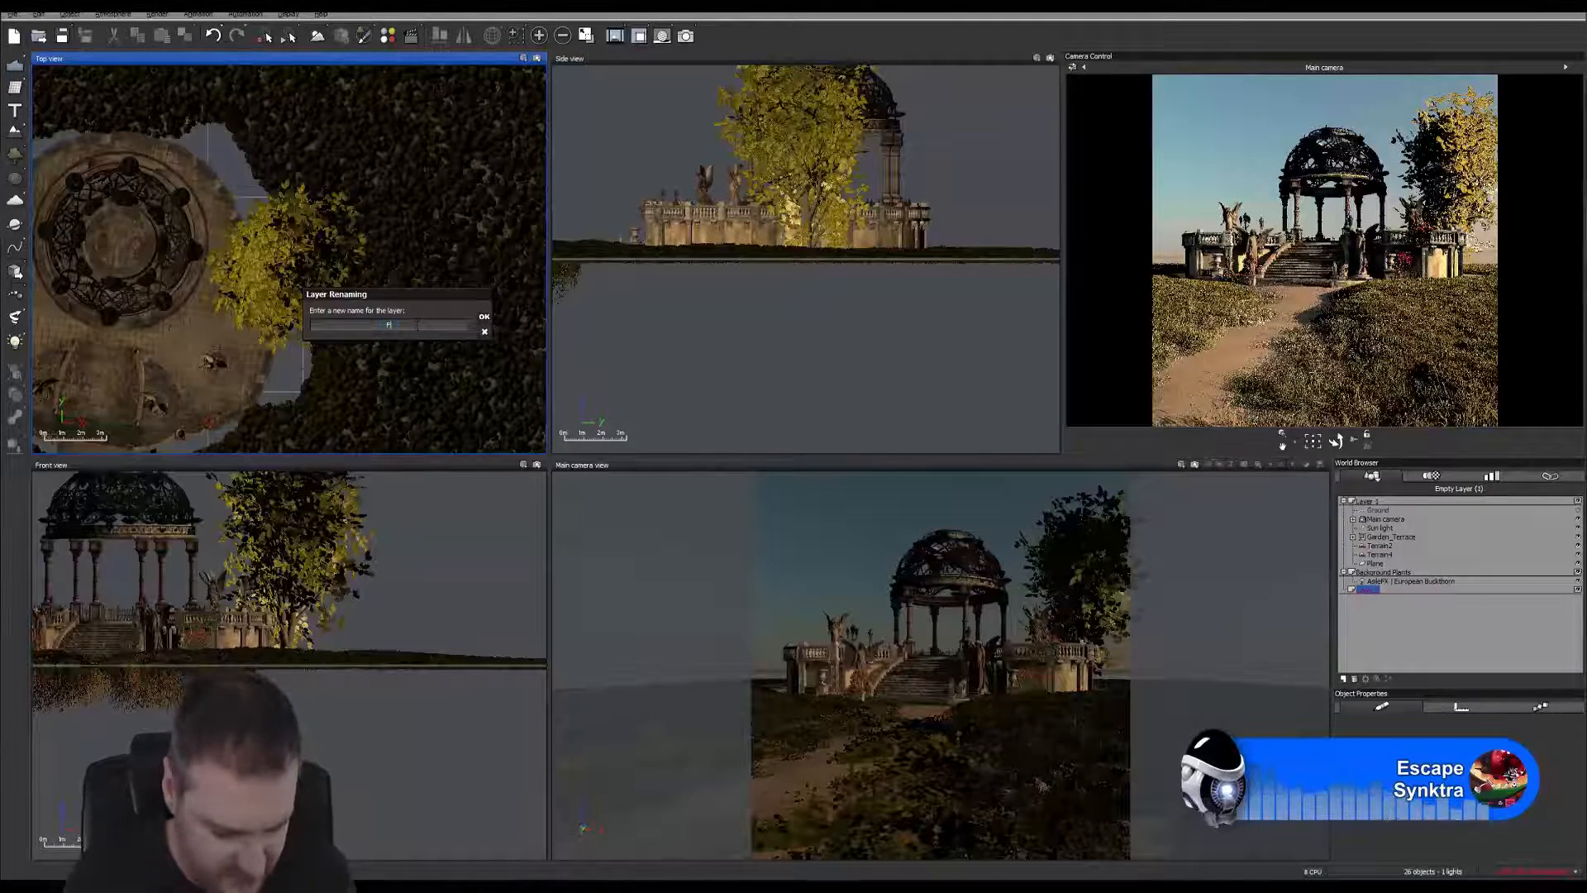
type("ol")
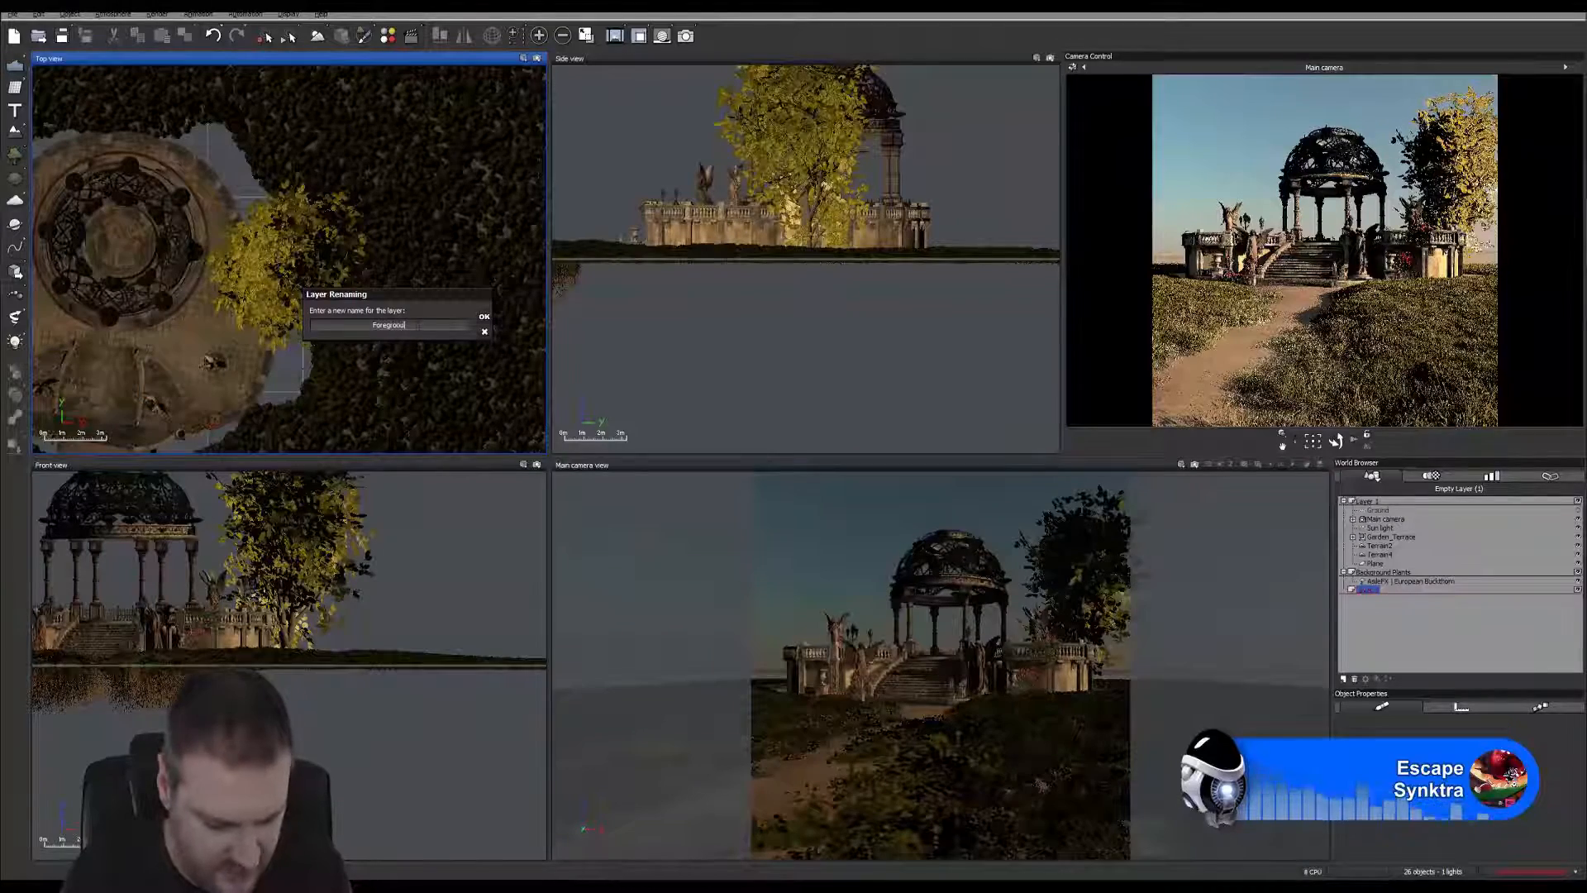
type("eground Terrain")
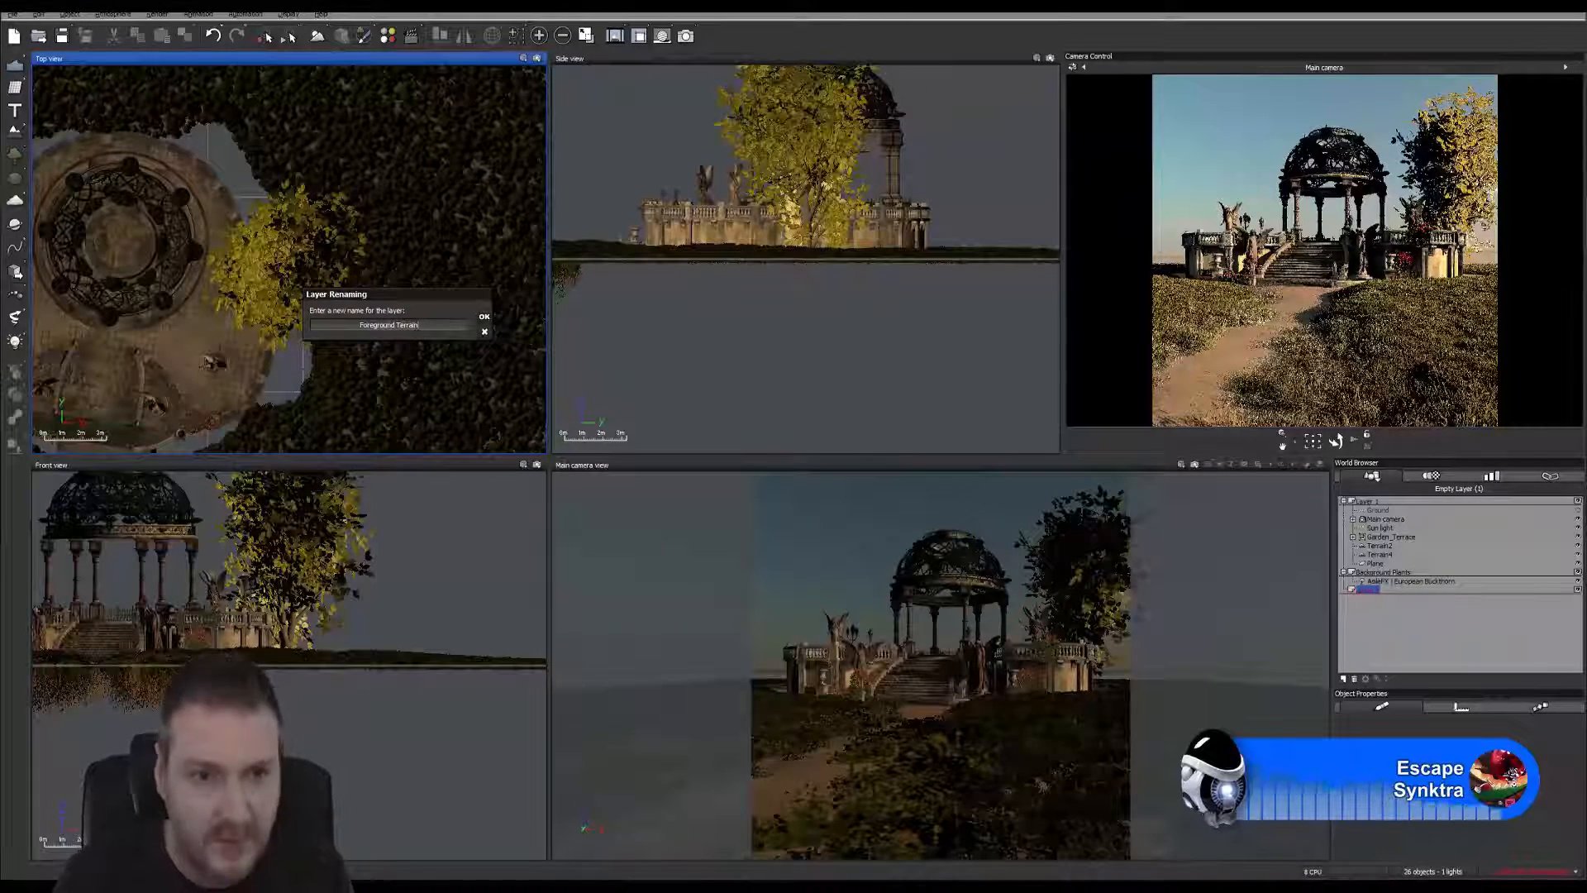
left_click(484, 317)
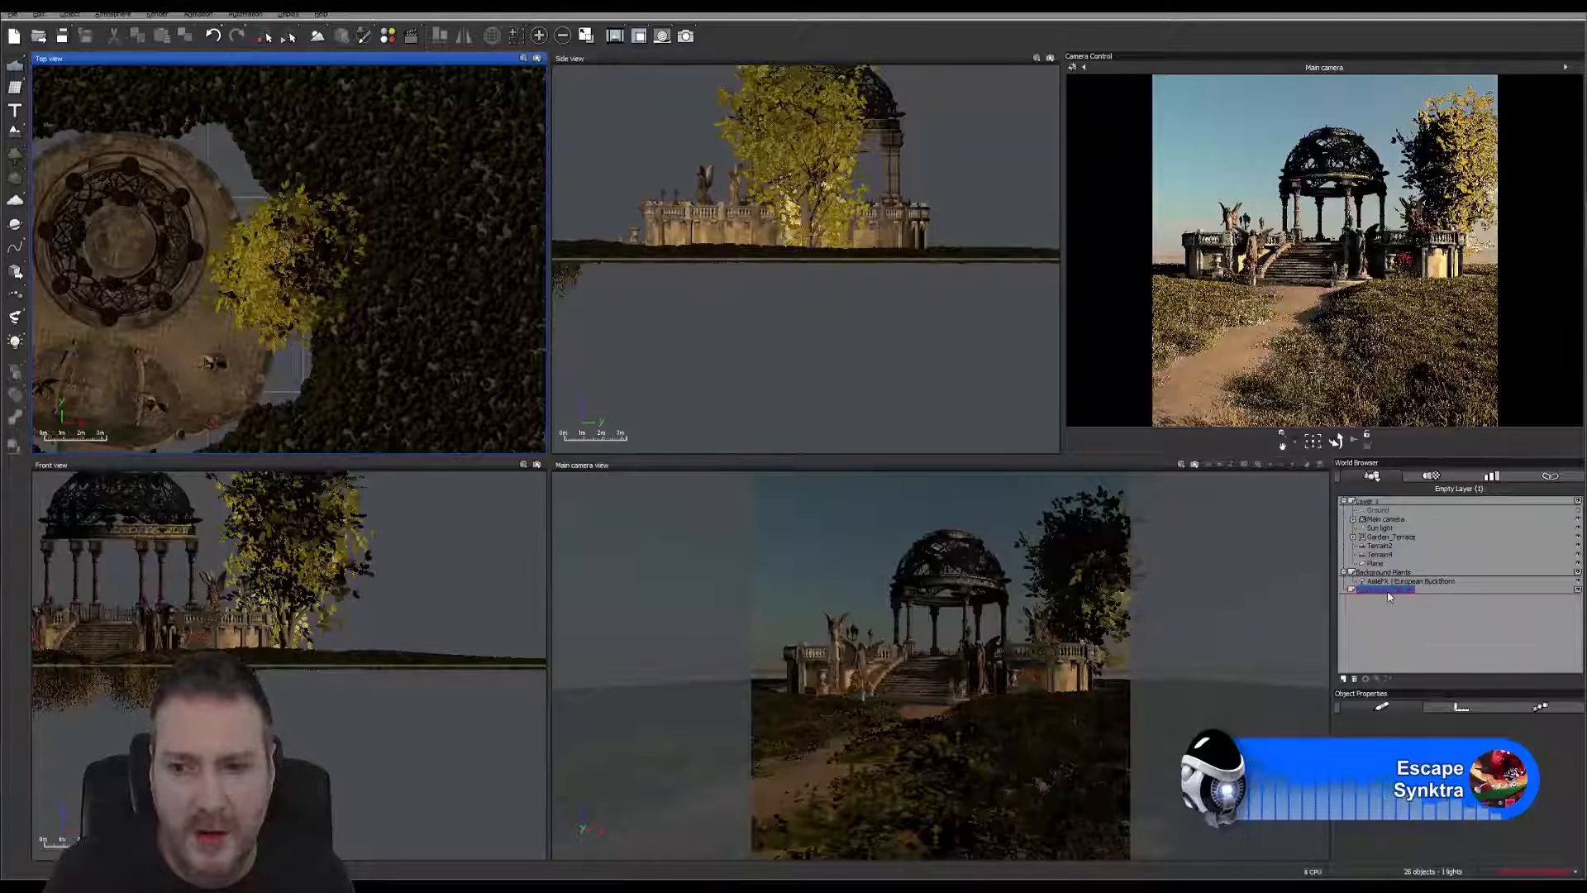
left_click_drag(1387, 592, 1382, 571)
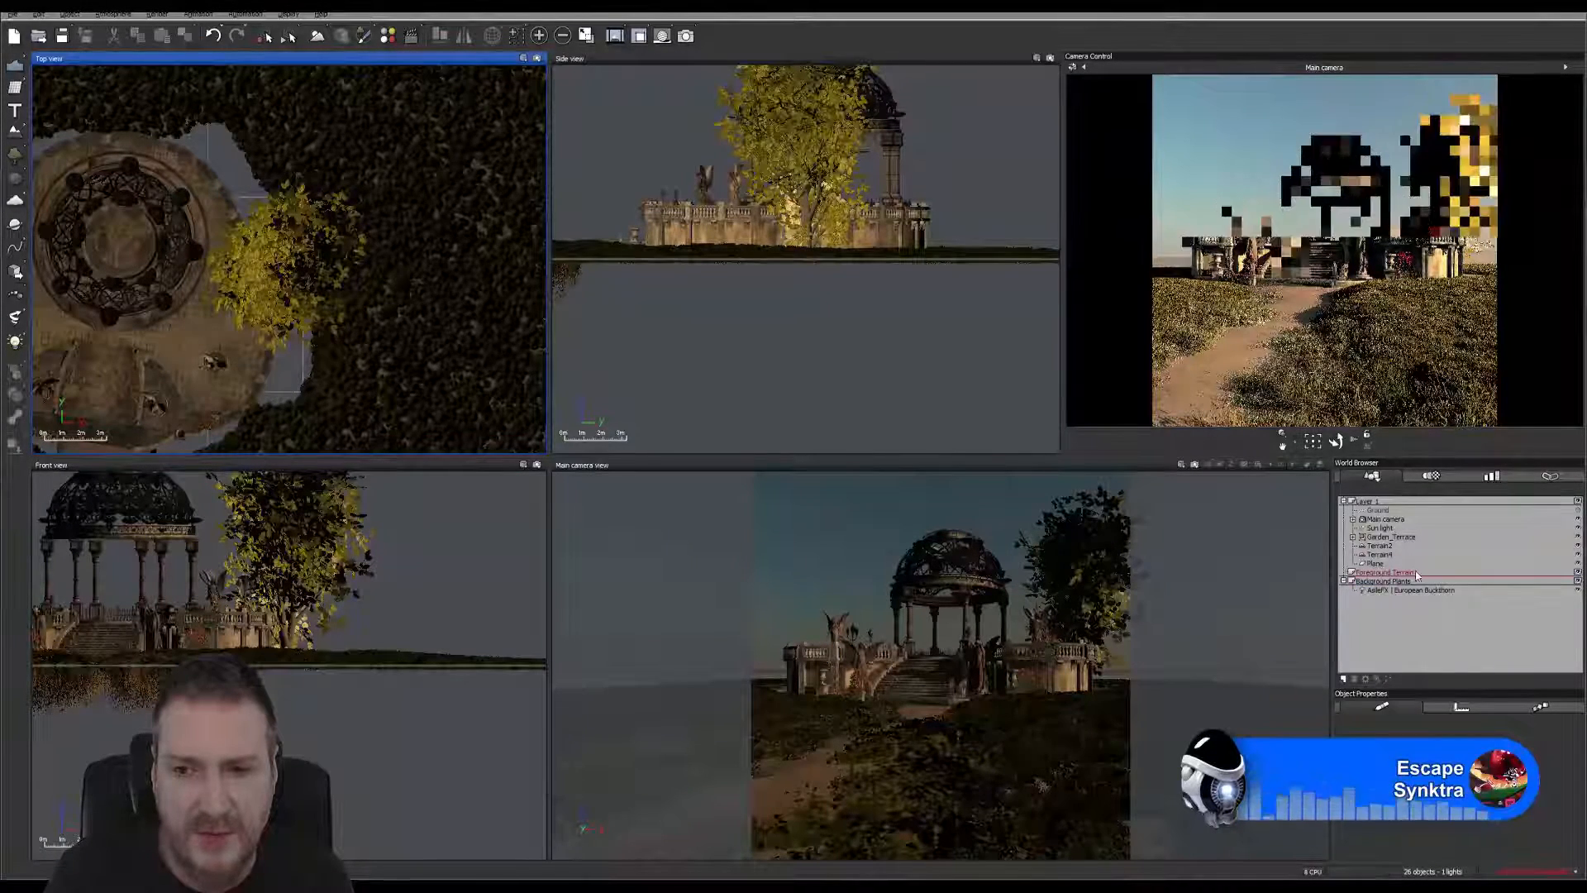
Step: Move Terrain2, Terrain4 and the Plane from Layer 1 into the Foreground Terrain layer
left_click(1380, 547)
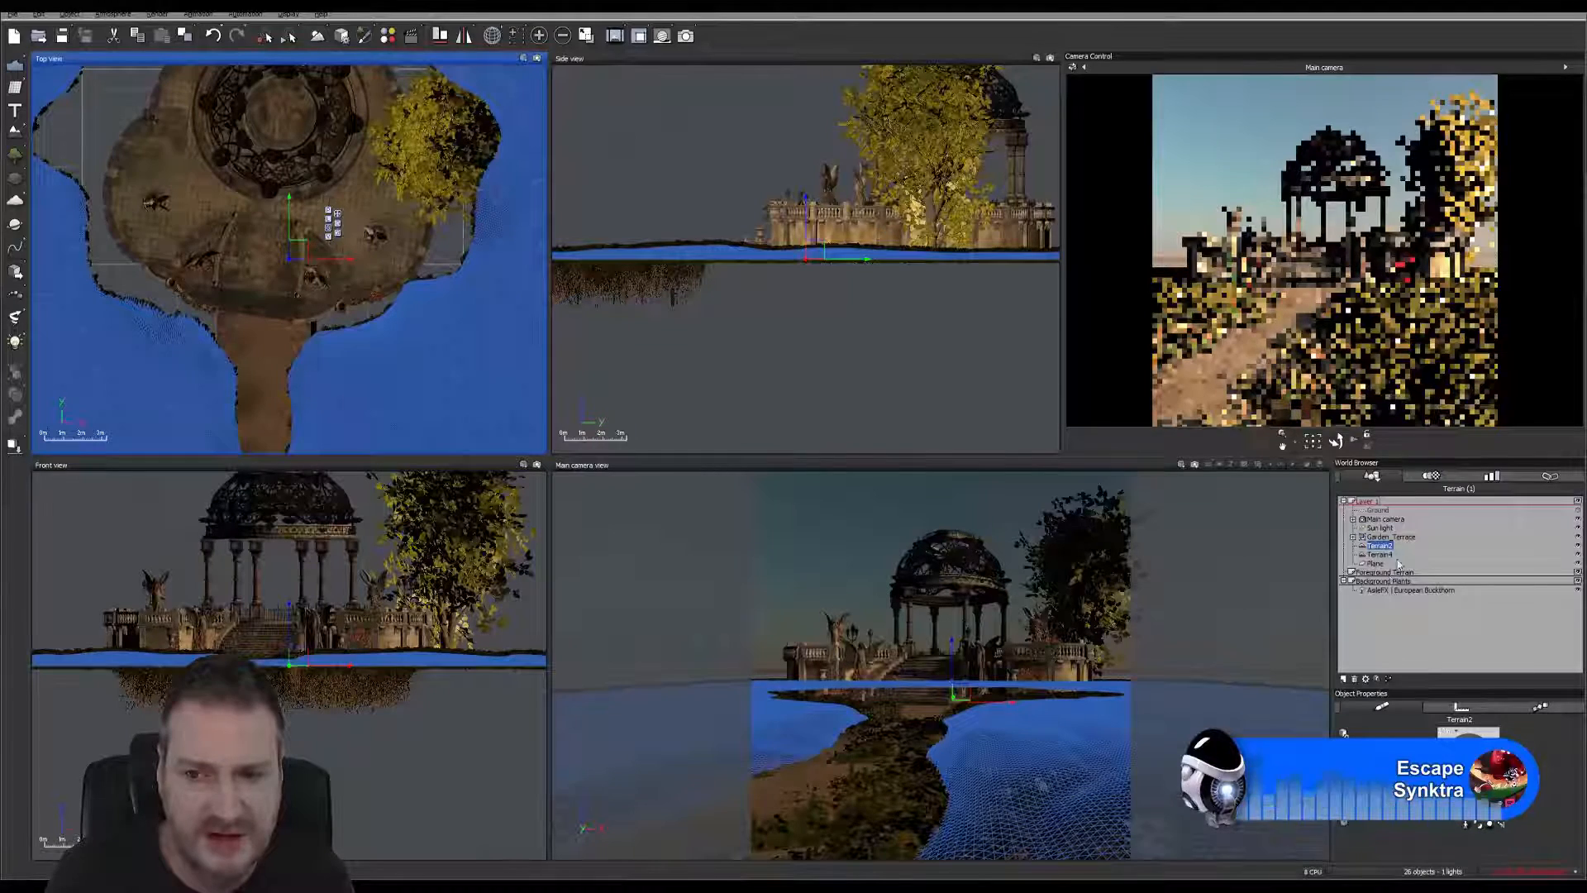
left_click_drag(1381, 547, 1387, 566)
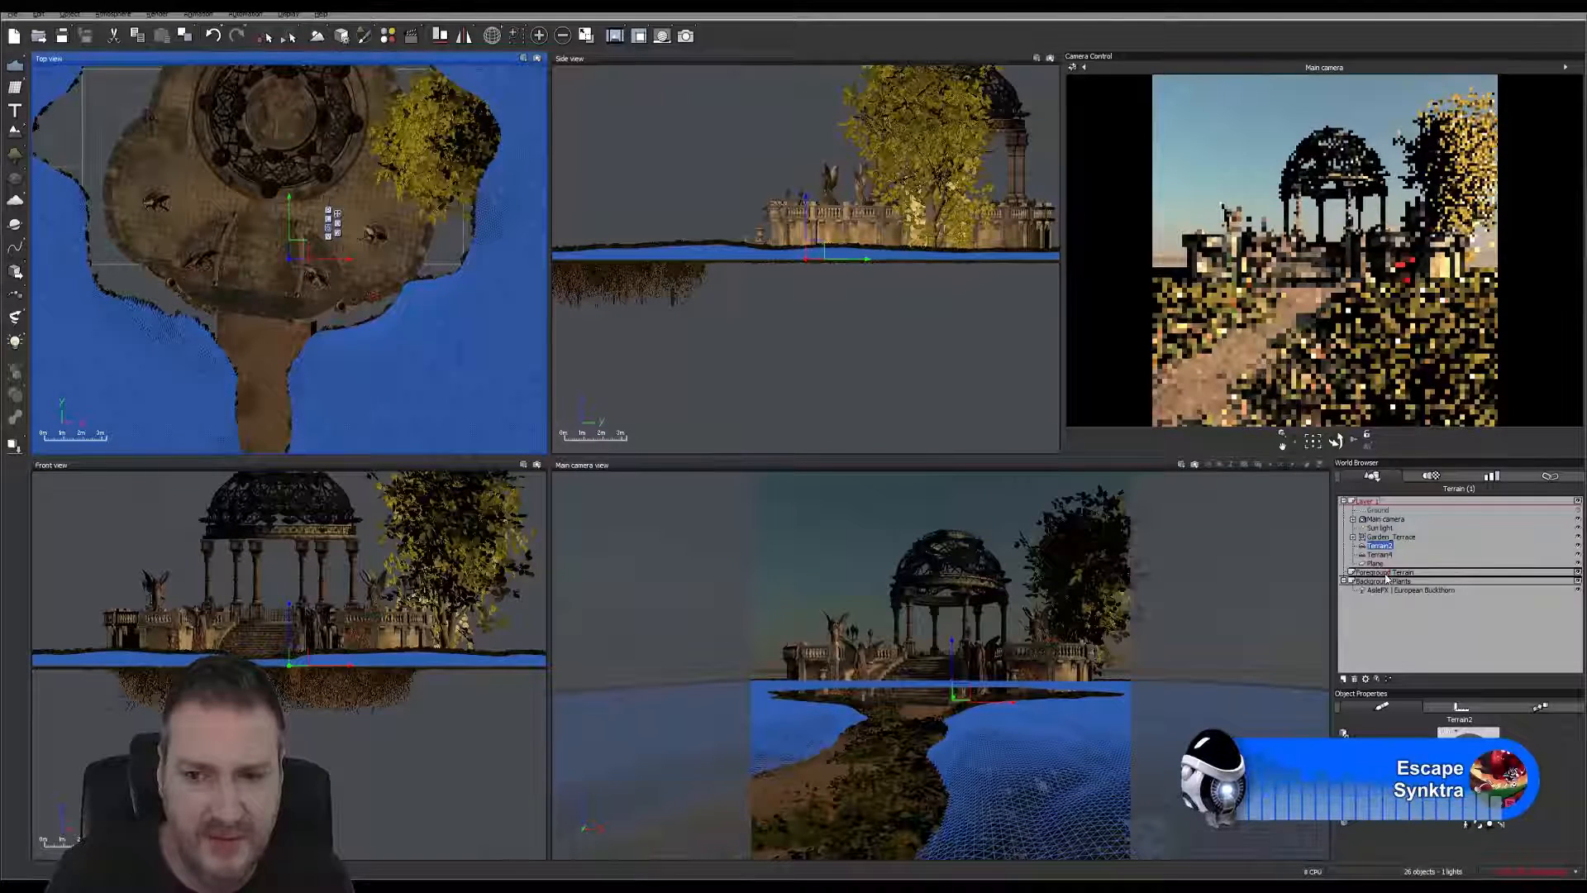
left_click(1382, 546)
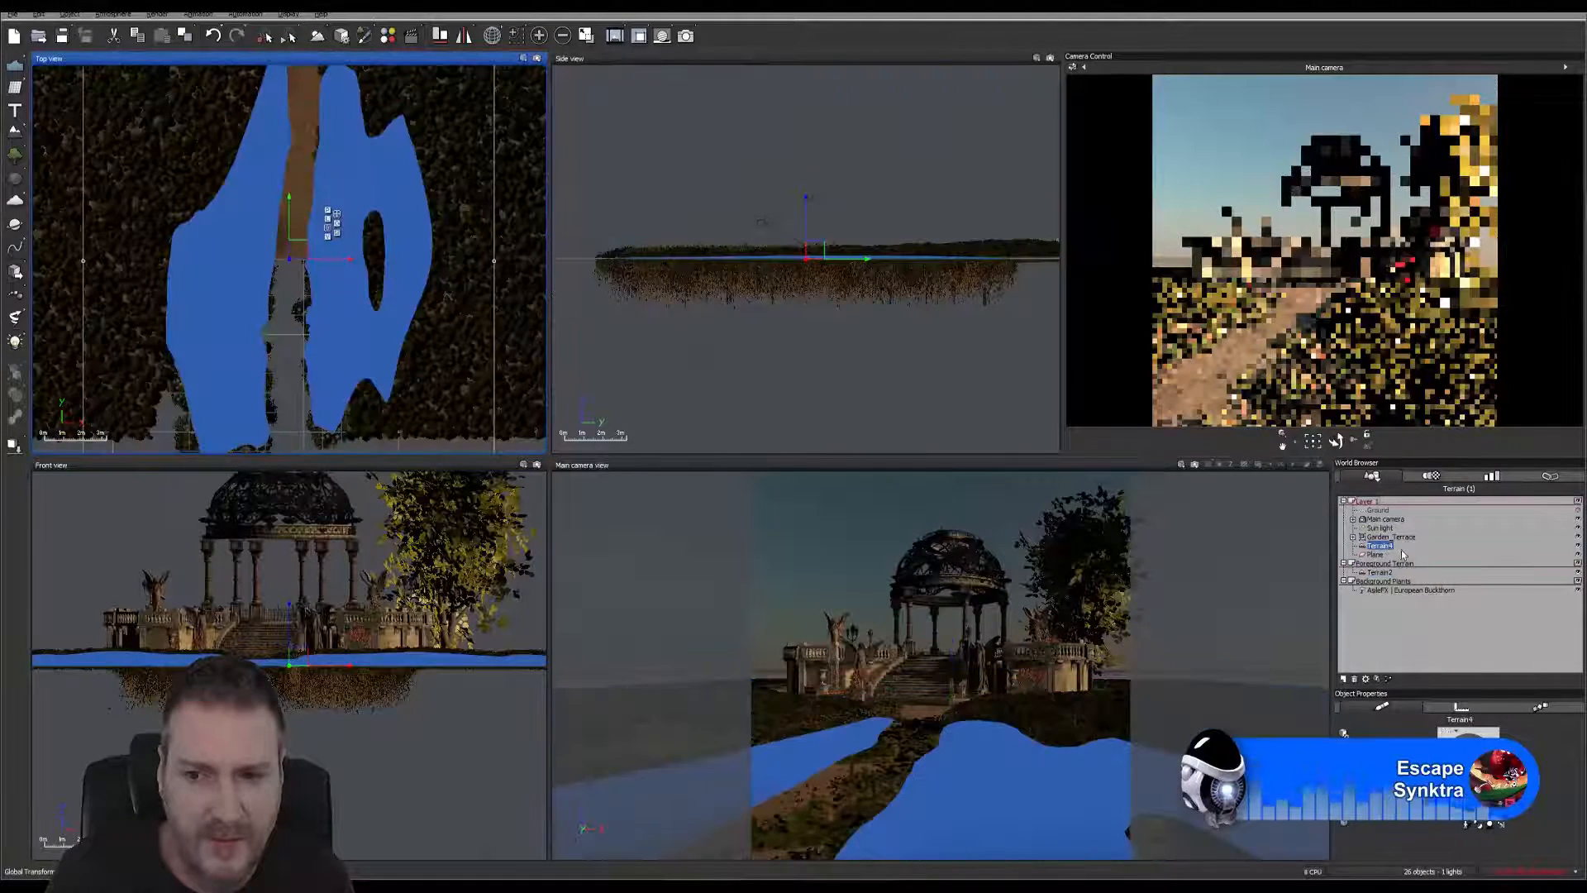
left_click_drag(1382, 547, 1379, 574)
left_click(1389, 545)
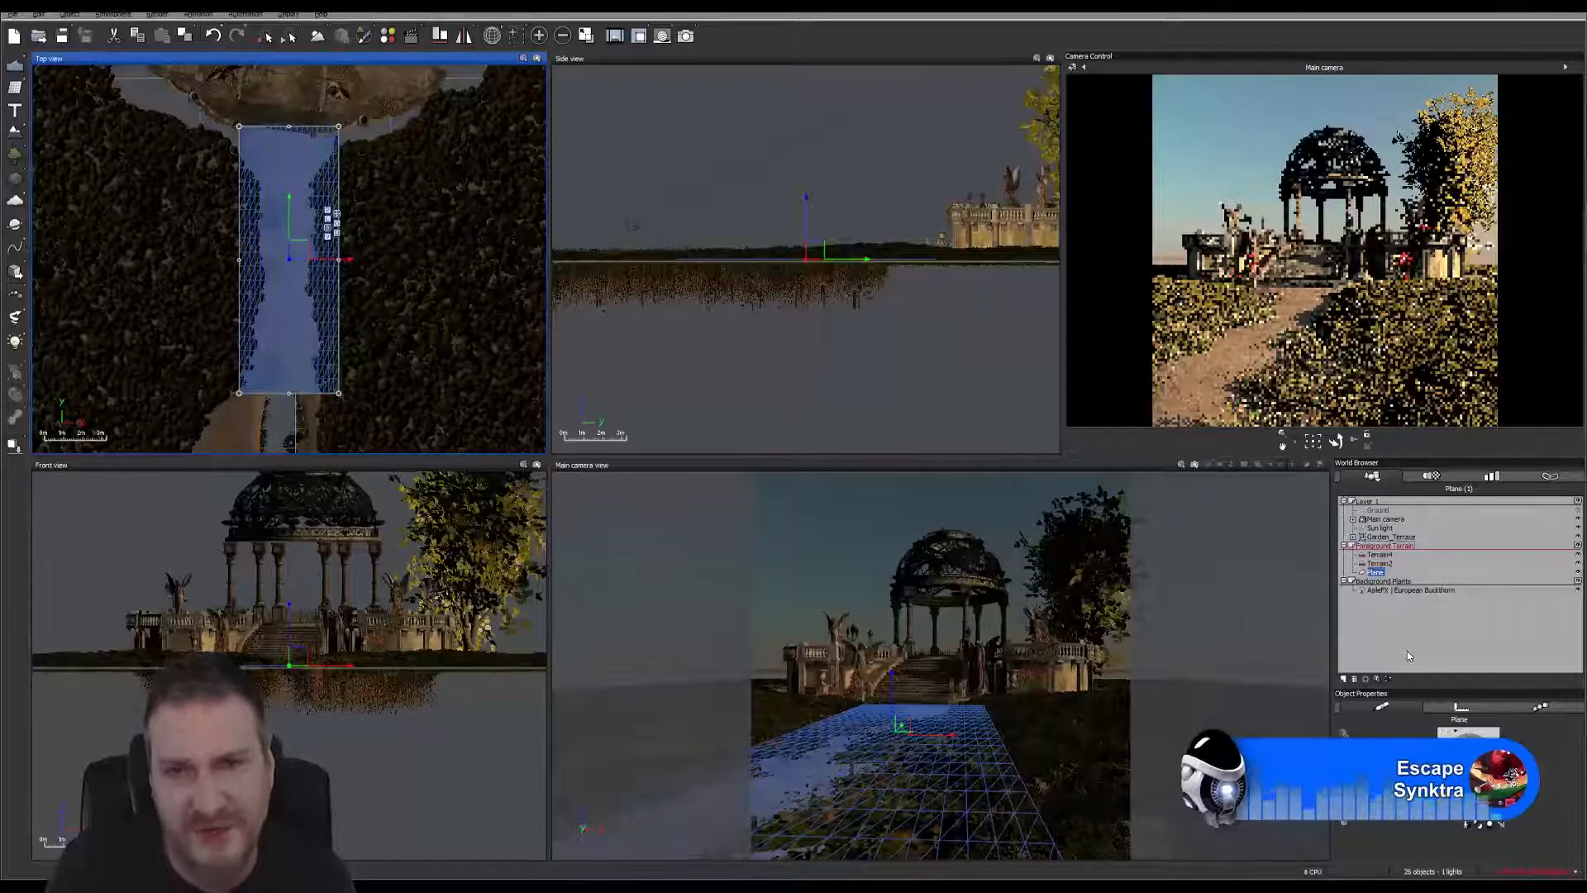
left_click(1391, 633)
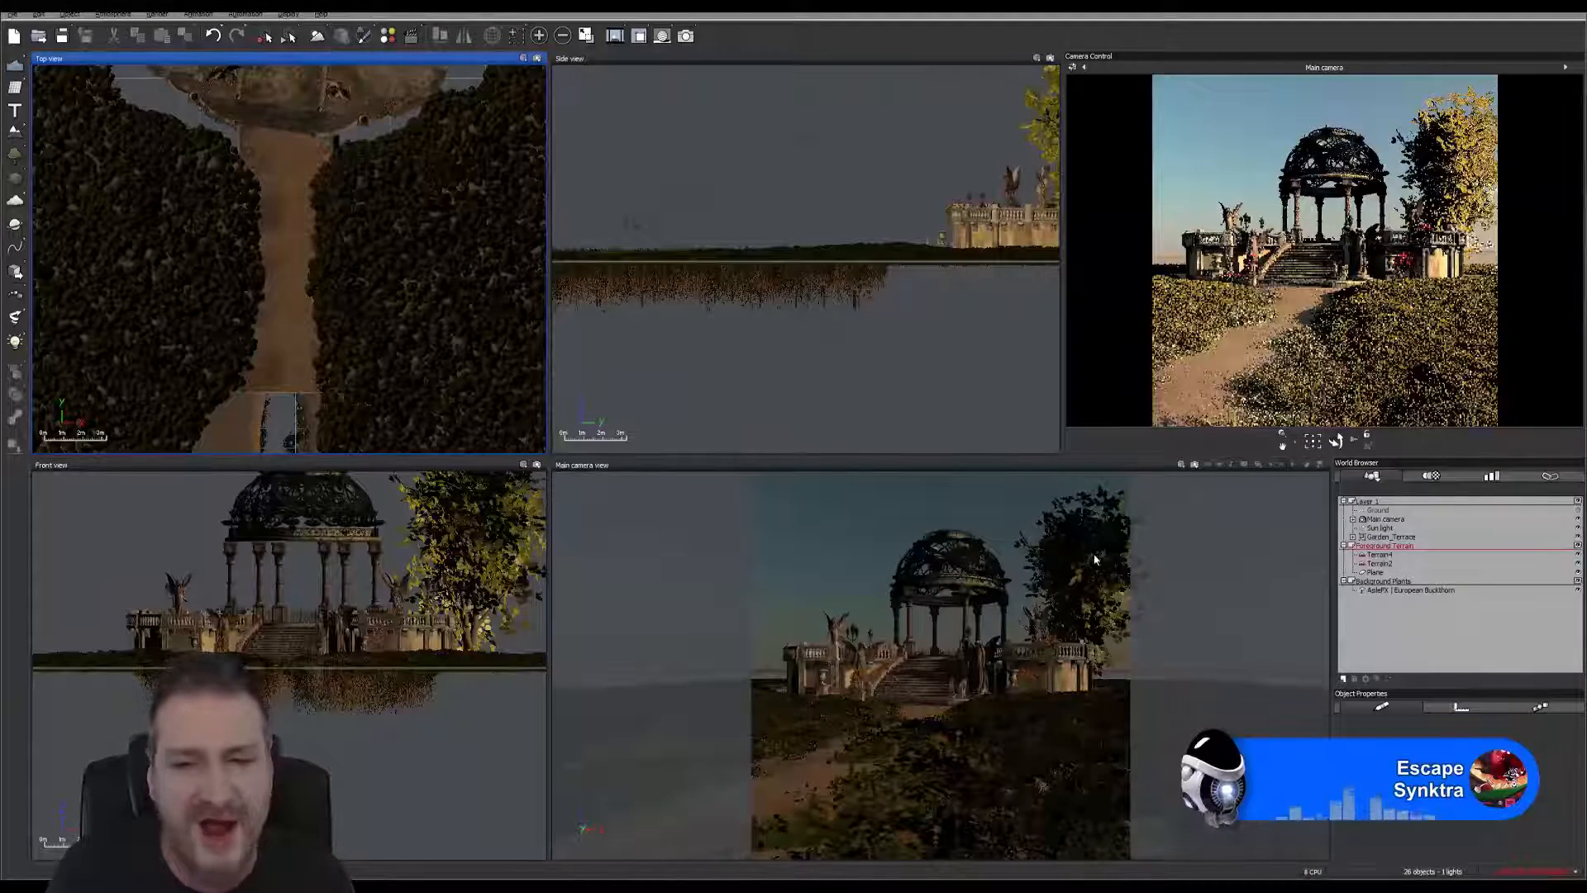
Step: Switch the Background Plants layer from normal to locked, and from locked to hidden
left_click(1397, 589)
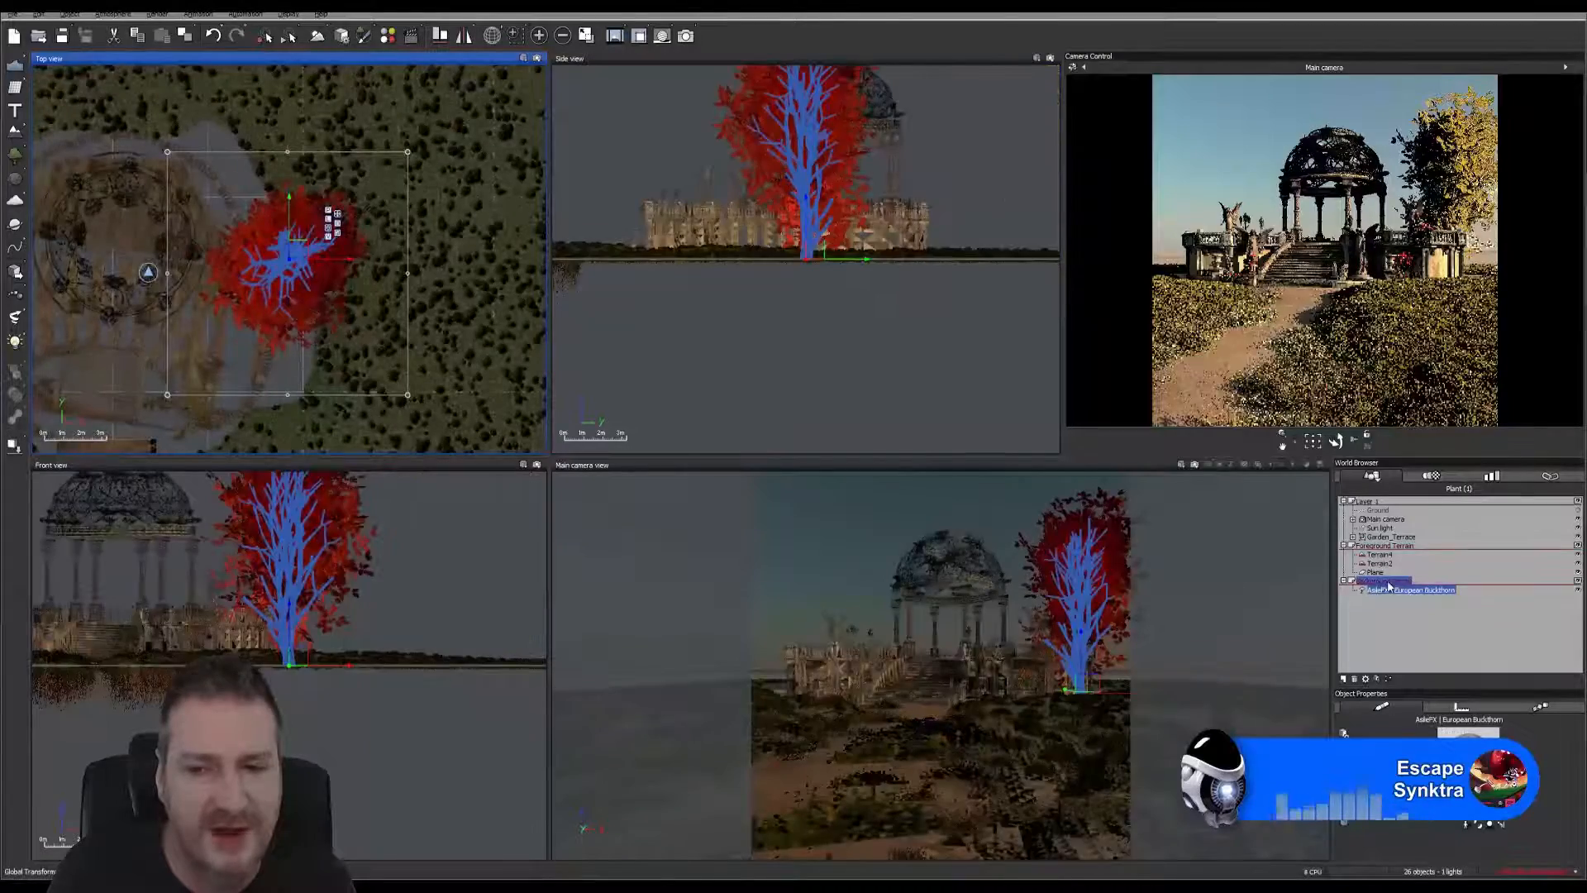
left_click(1378, 617)
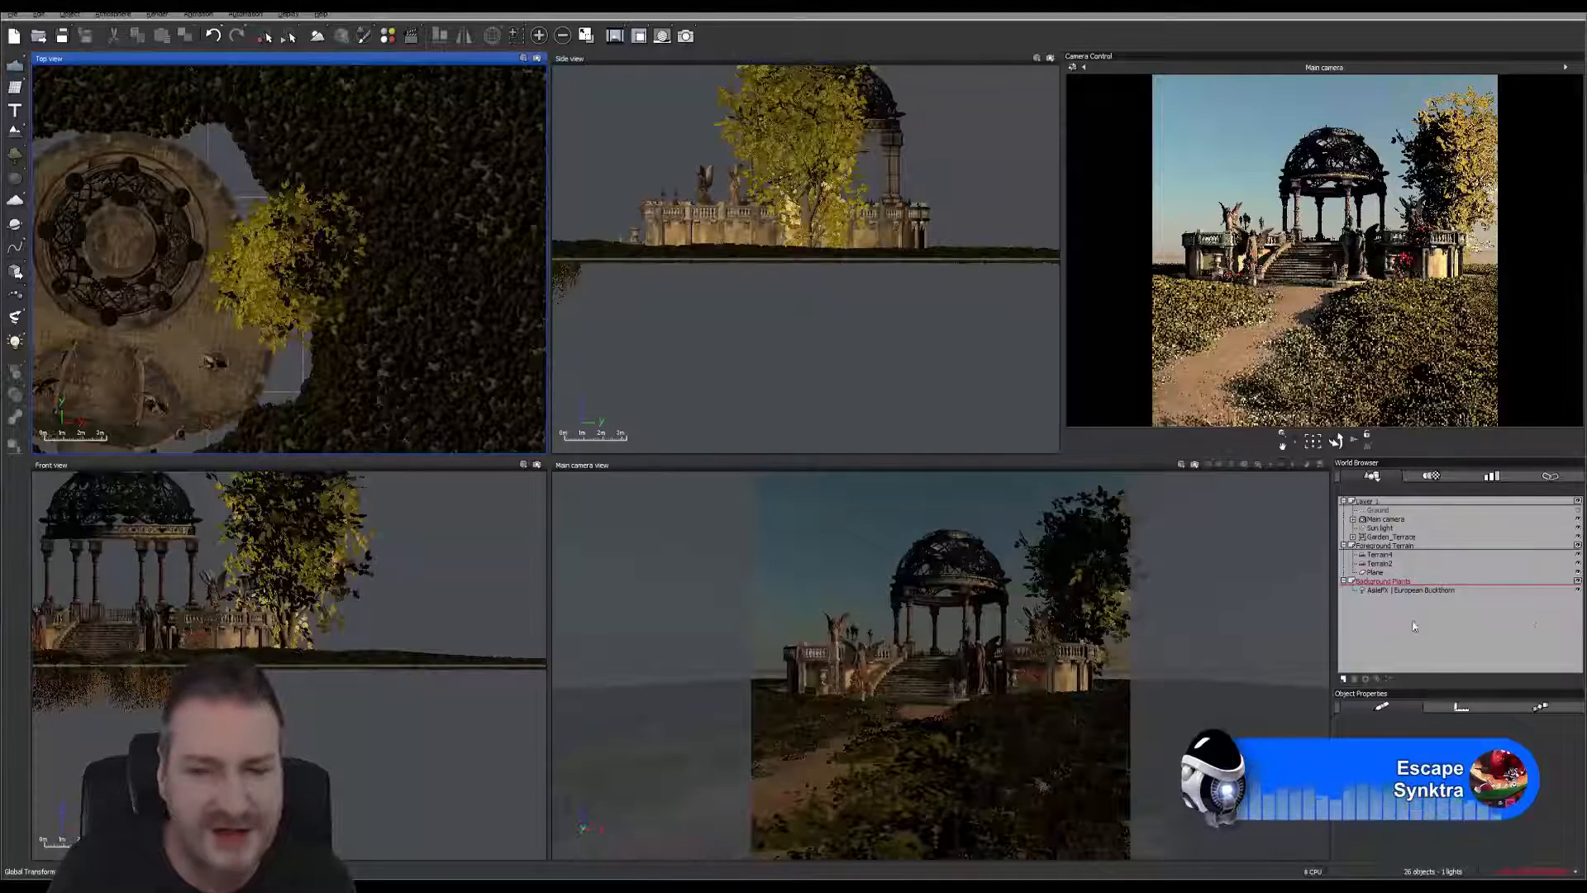
left_click(1577, 581)
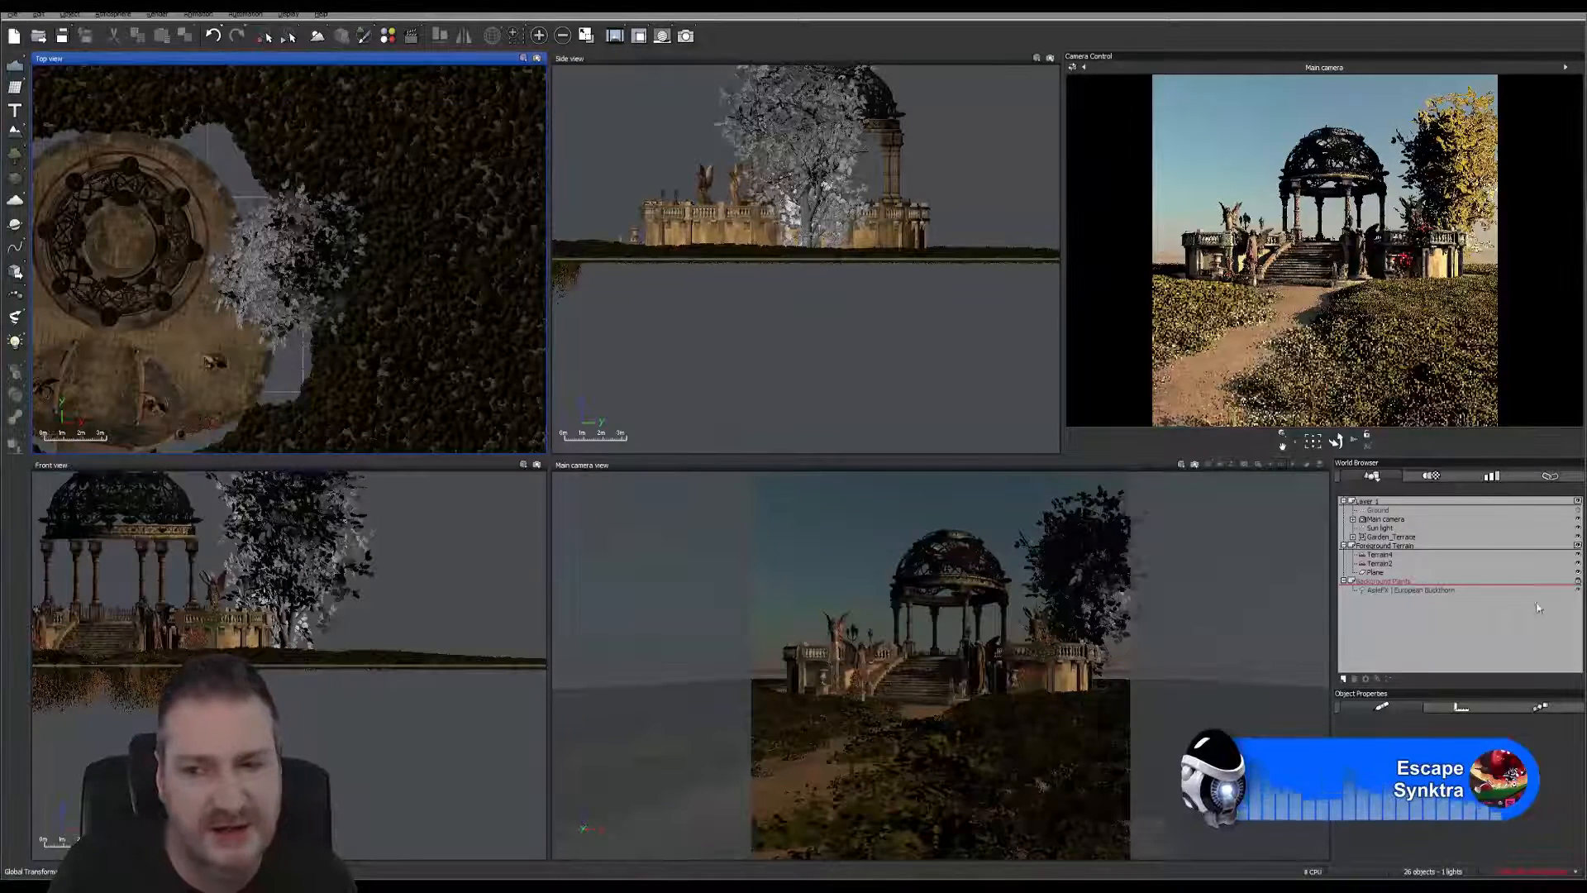
left_click(1578, 582)
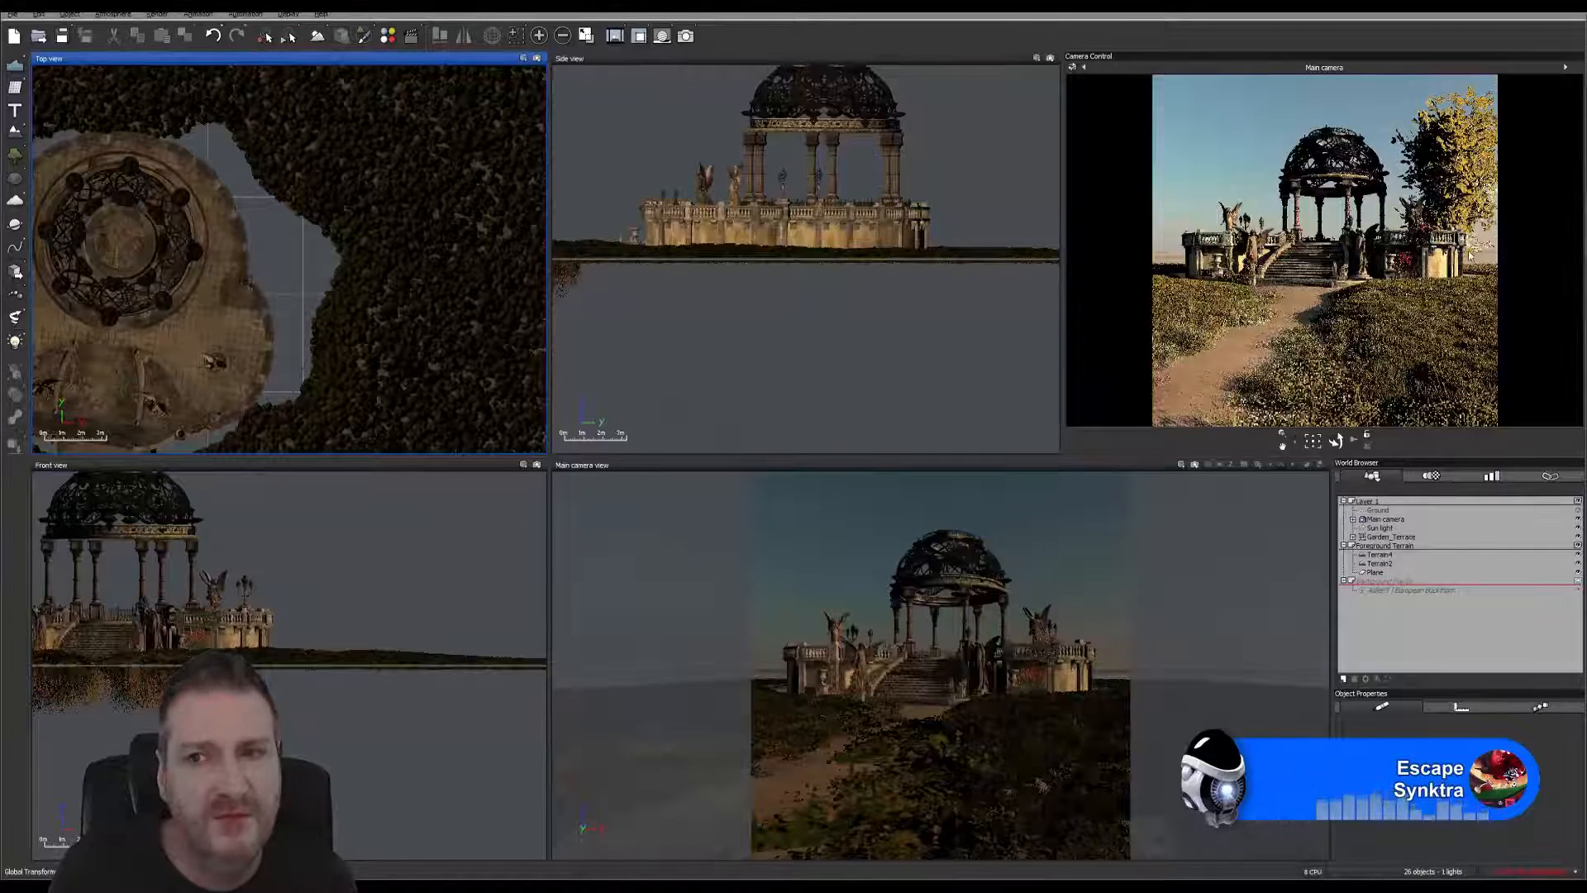
Step: Examine the render options for limiting the render to selected objects, active layers or visible layers
left_click(685, 36)
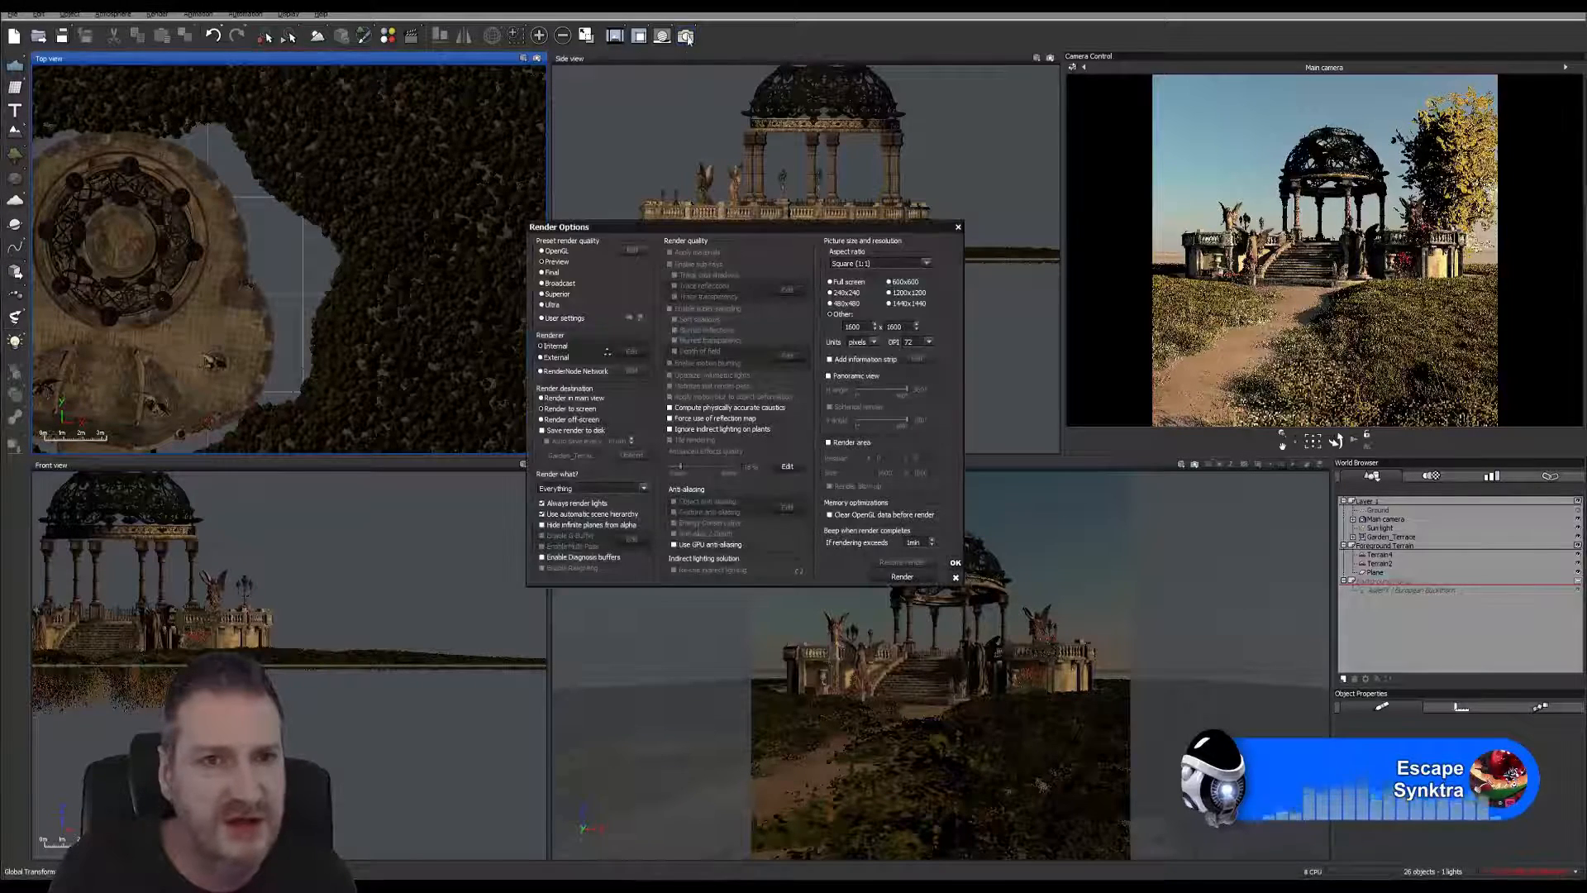
left_click(646, 491)
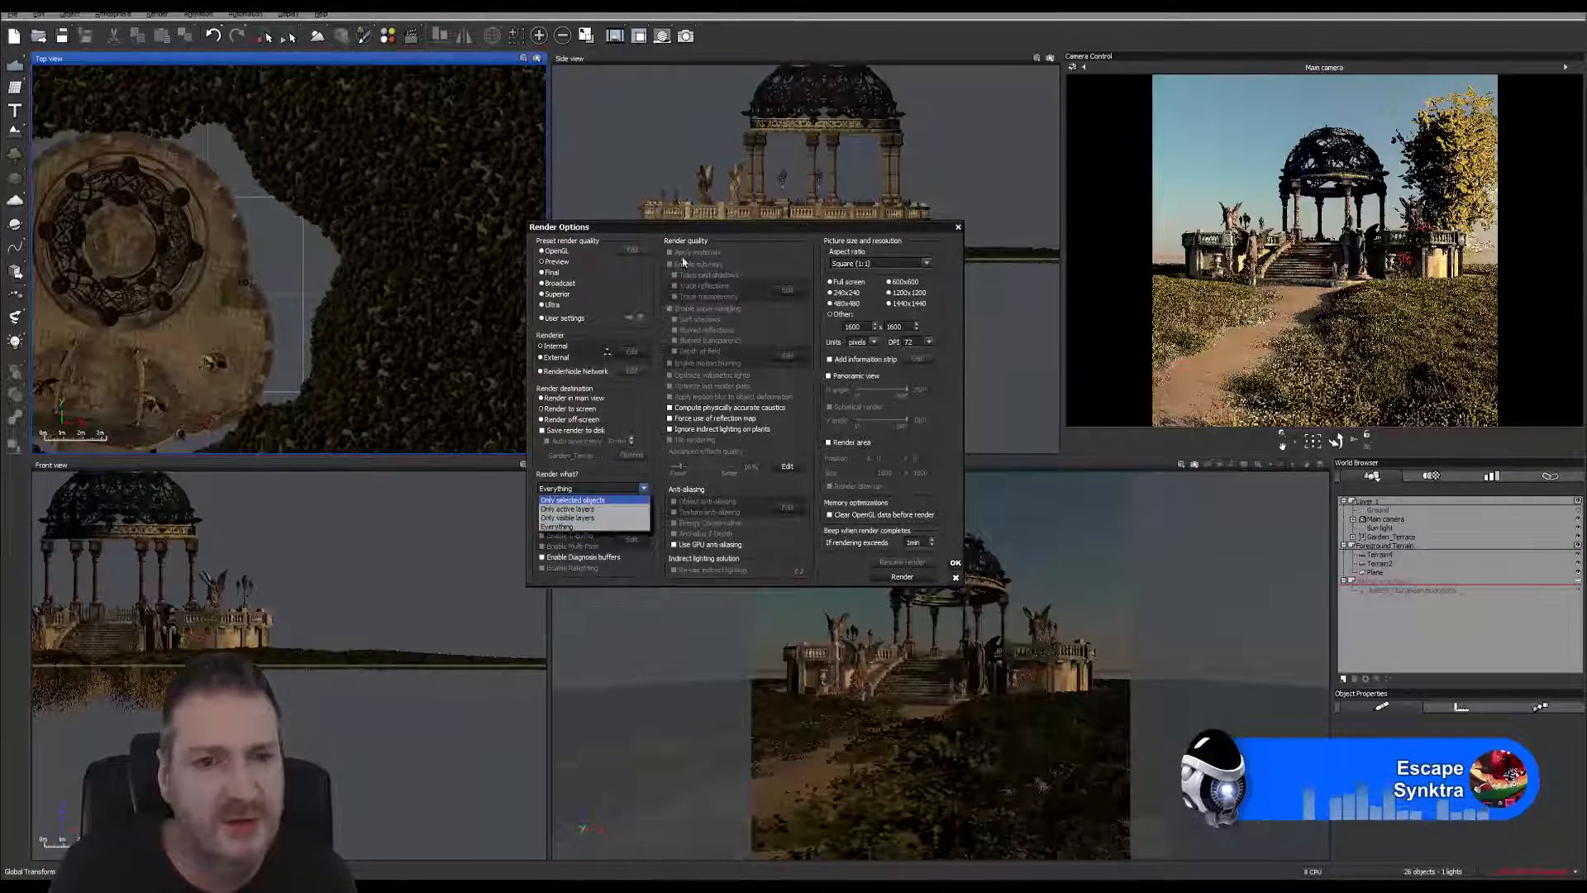
left_click(948, 519)
left_click(956, 577)
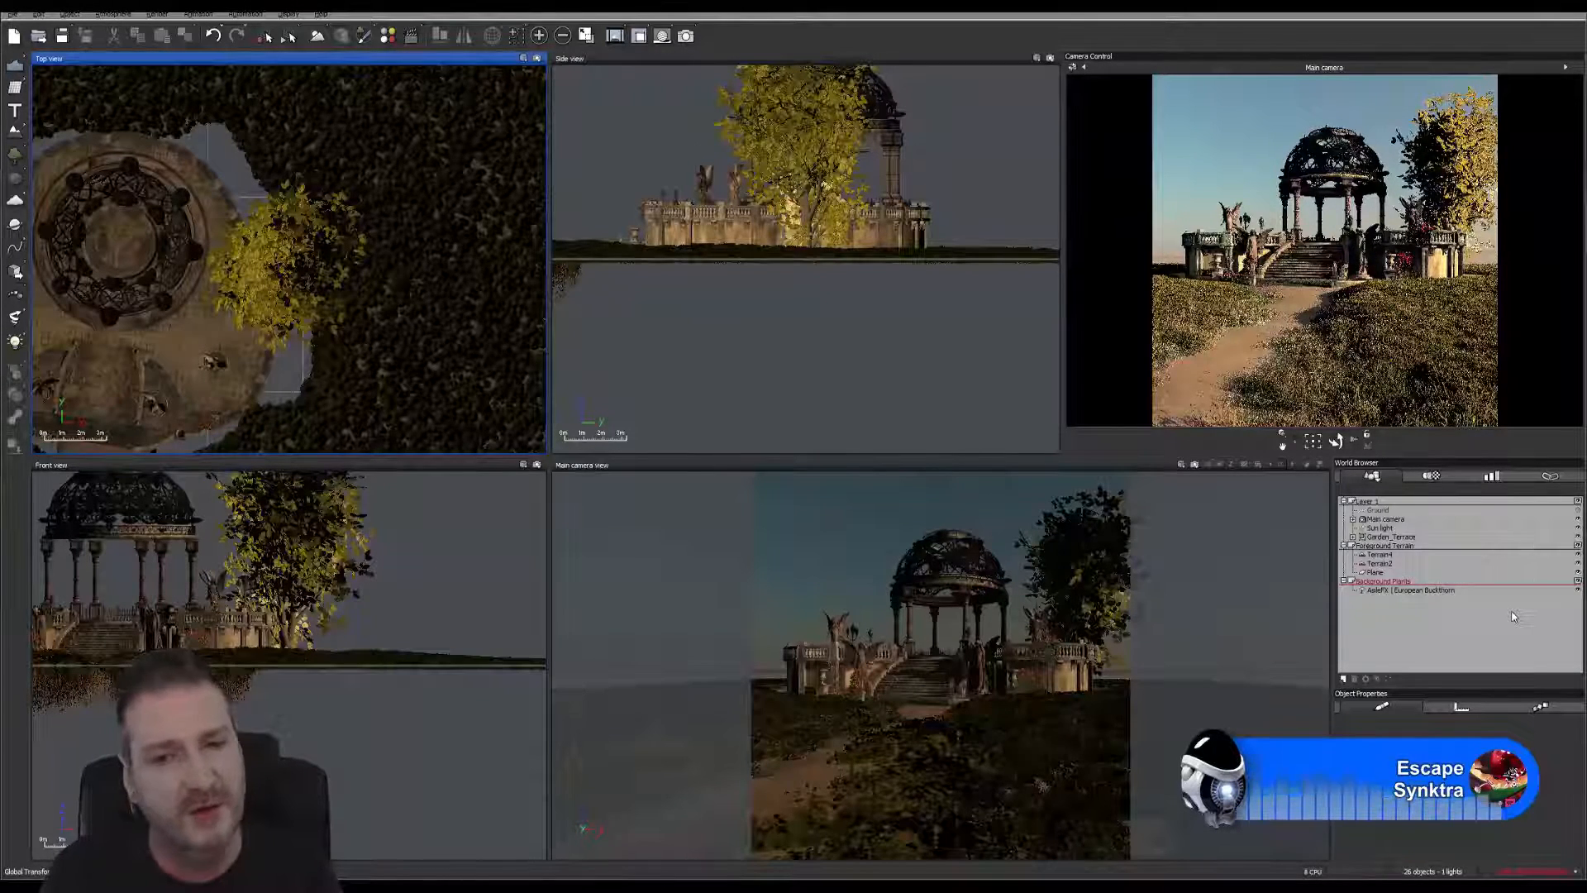
left_click(685, 36)
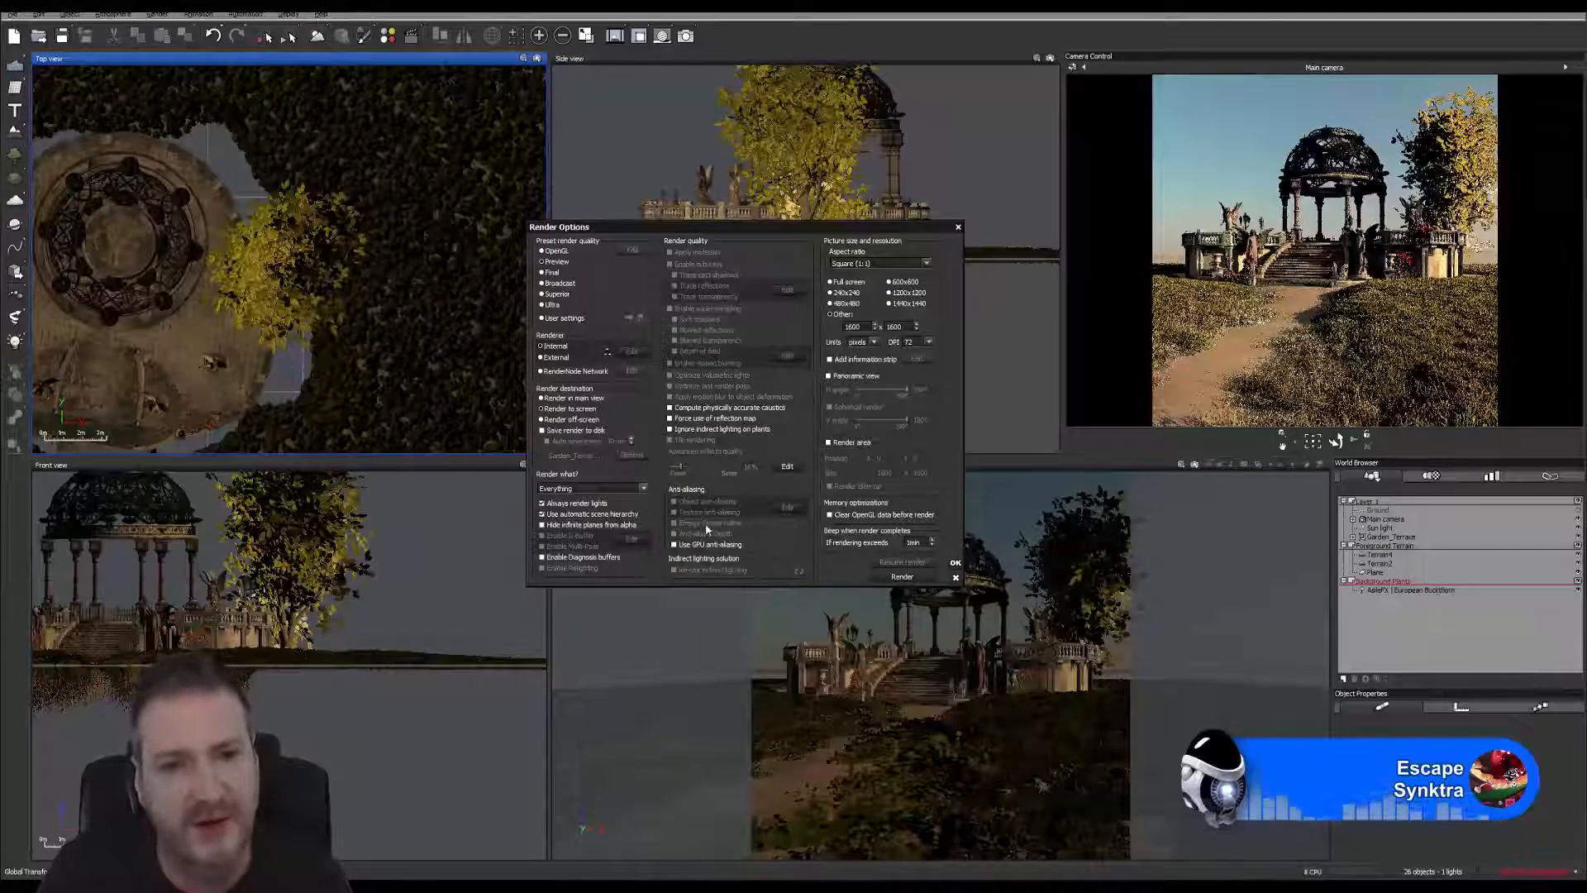
left_click(956, 577)
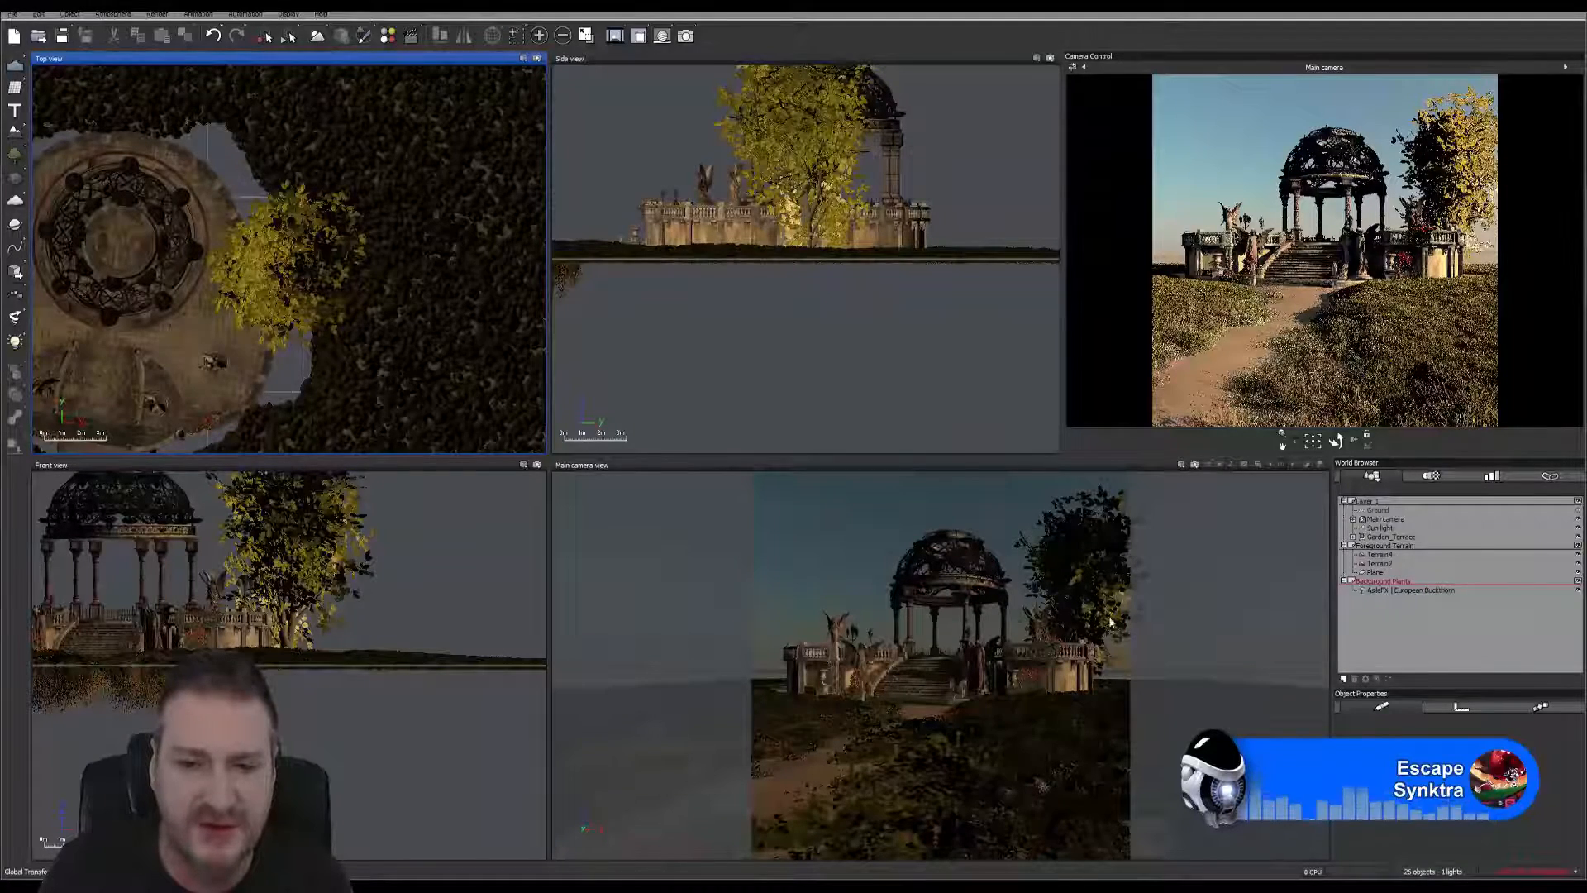
left_click(1374, 572)
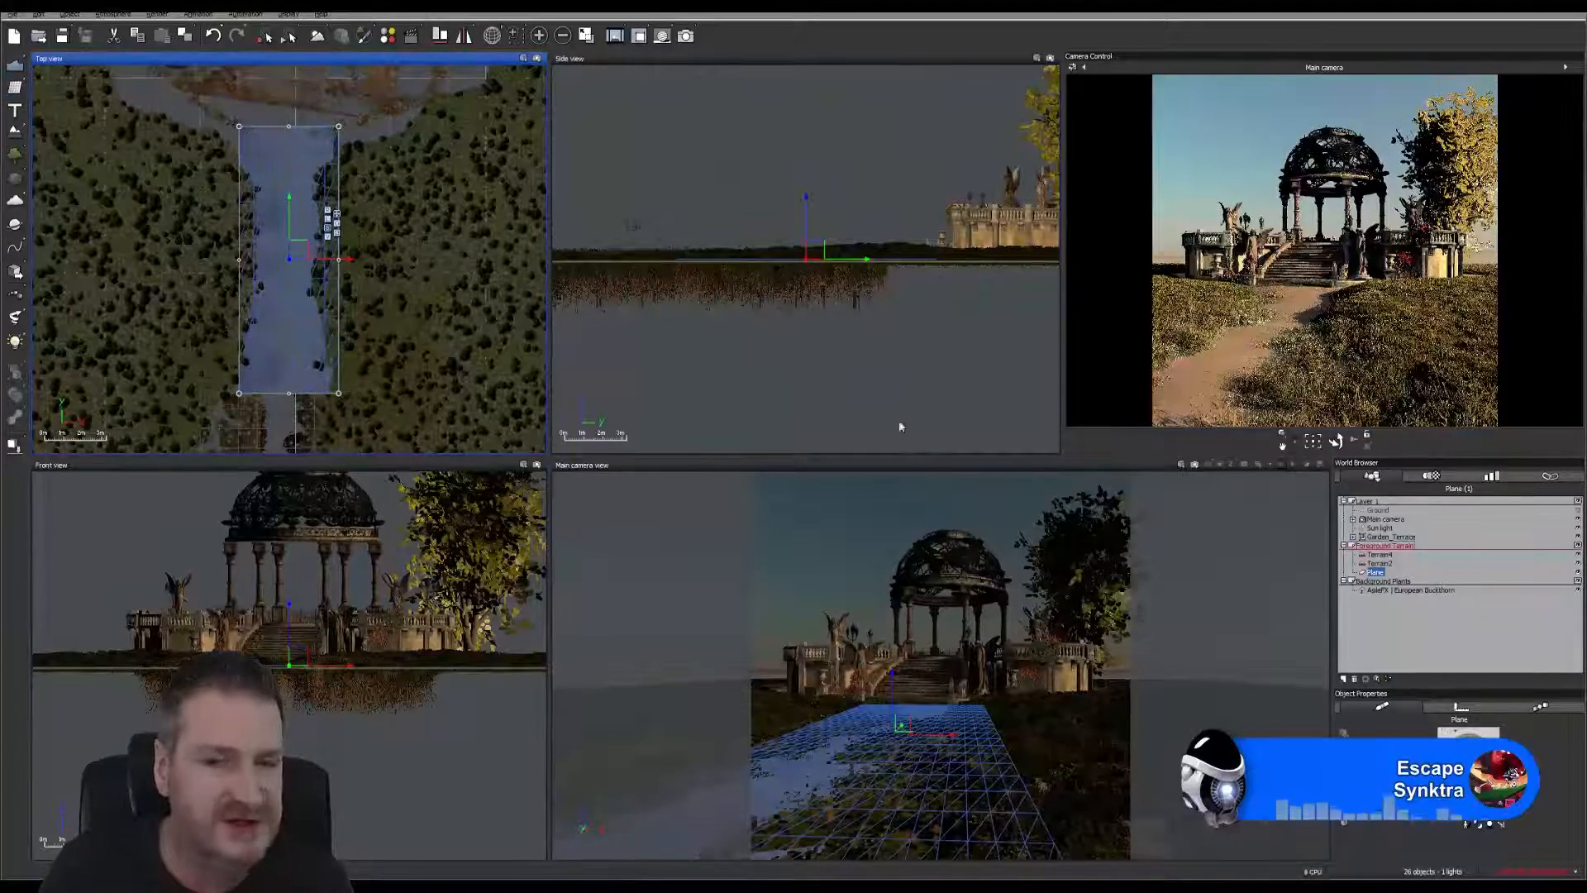
left_click(1385, 622)
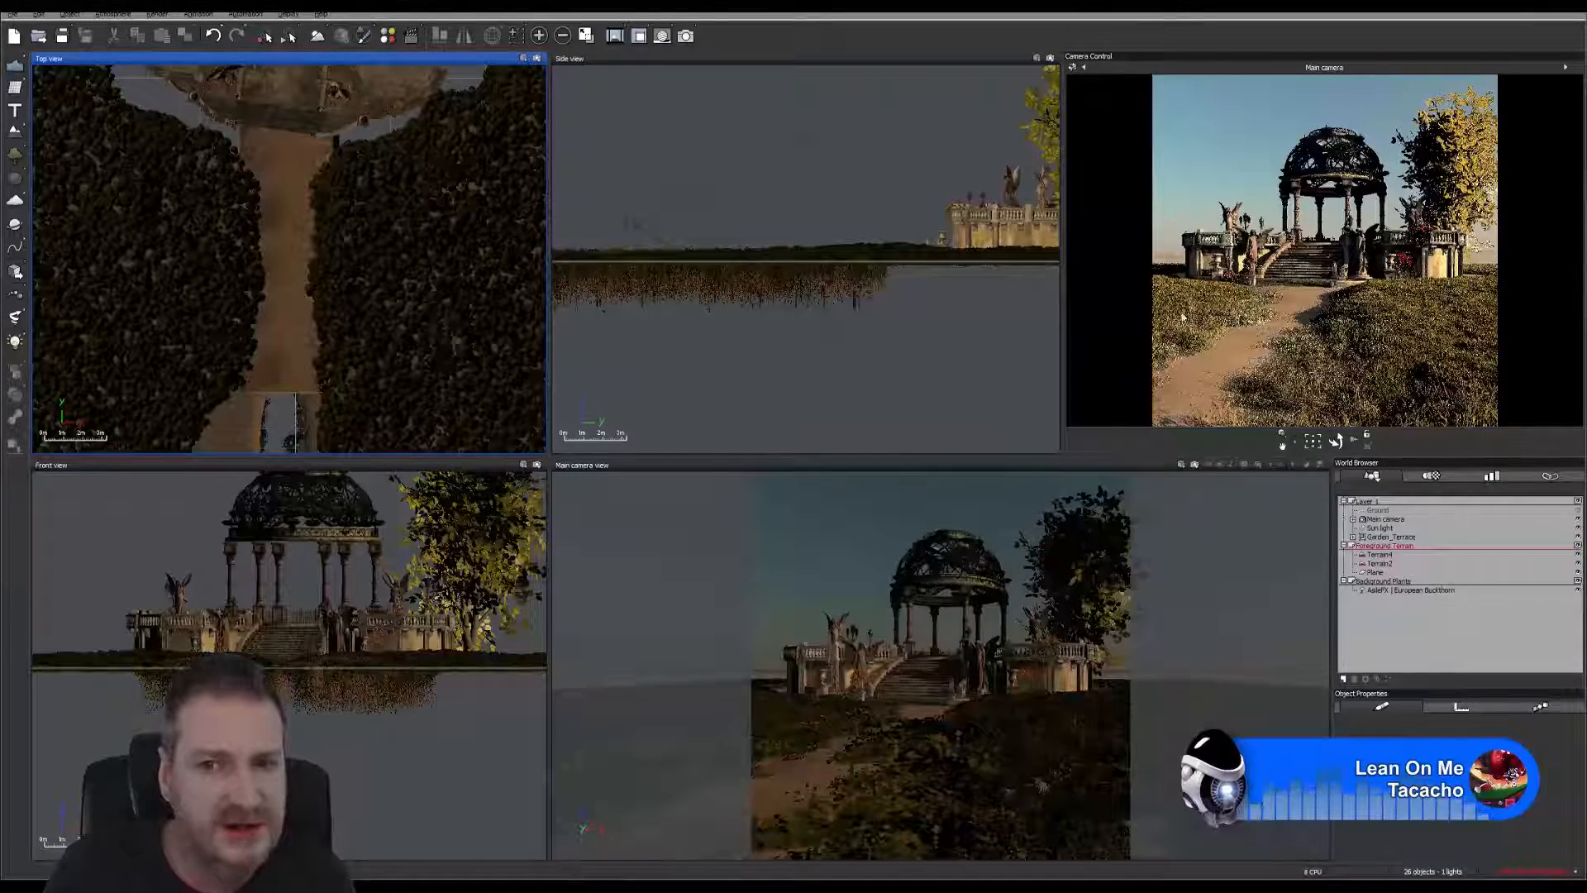
right_click(1391, 385)
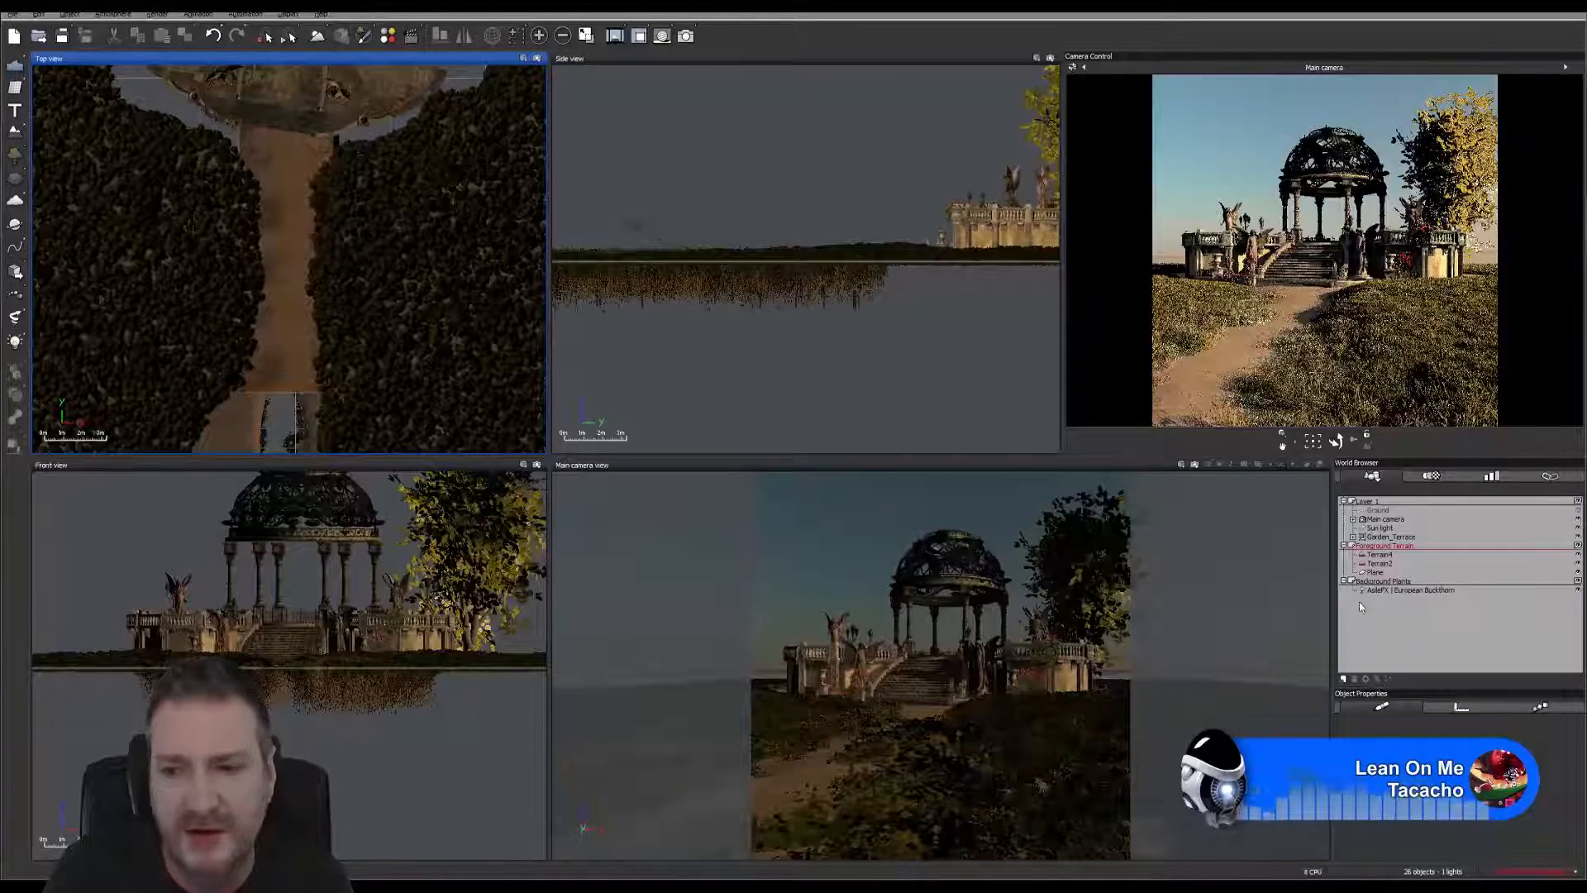
Step: Delete the European Buckthorn tree from the Background Plants layer
left_click(1394, 592)
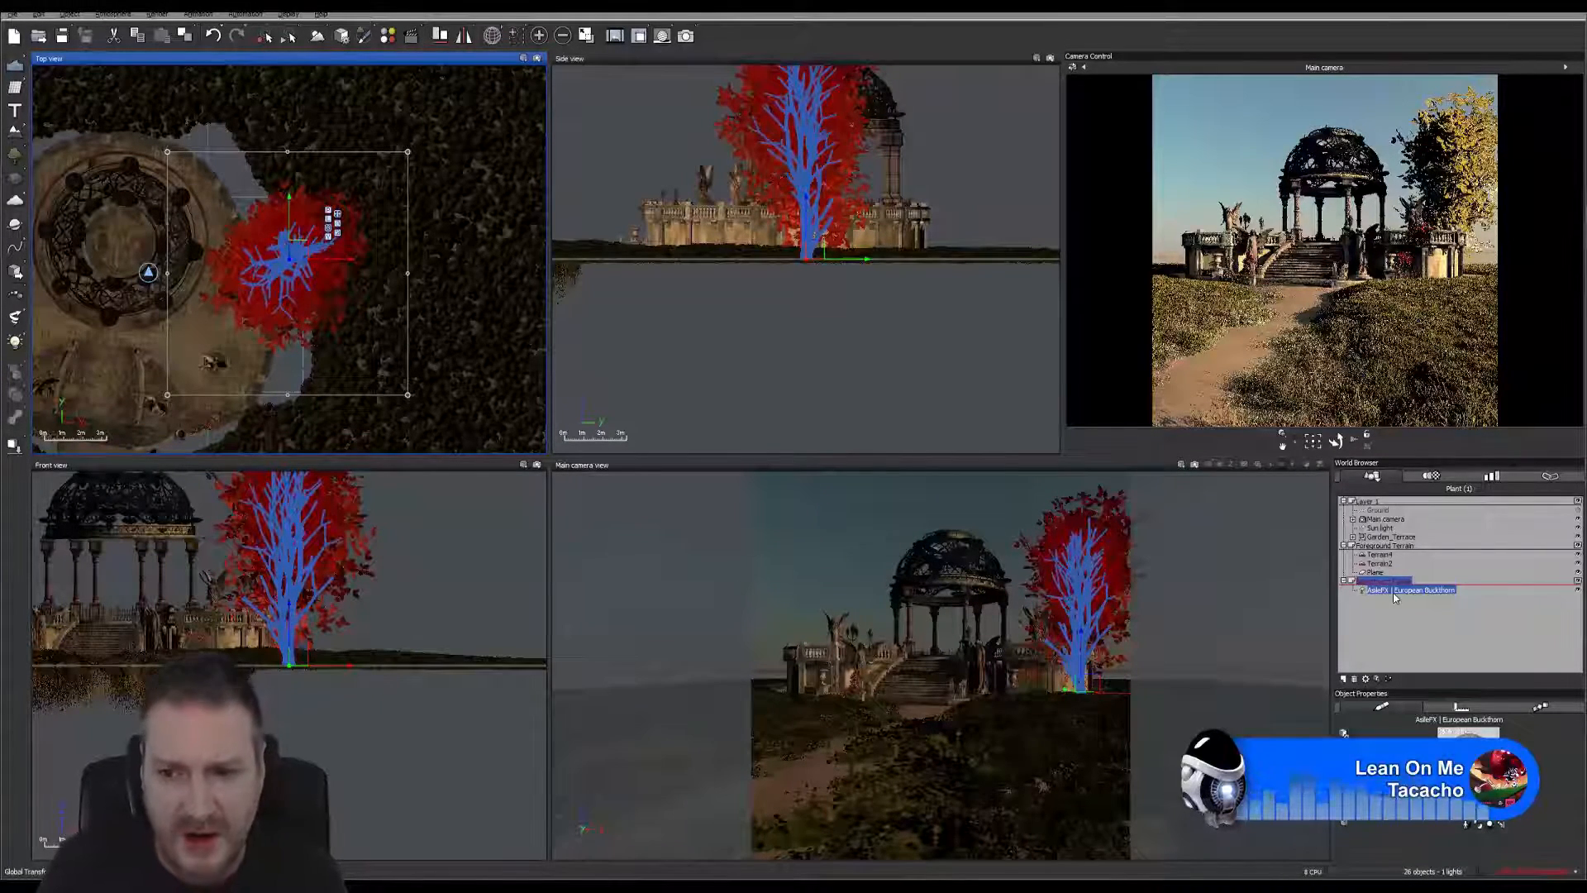
left_click(1389, 645)
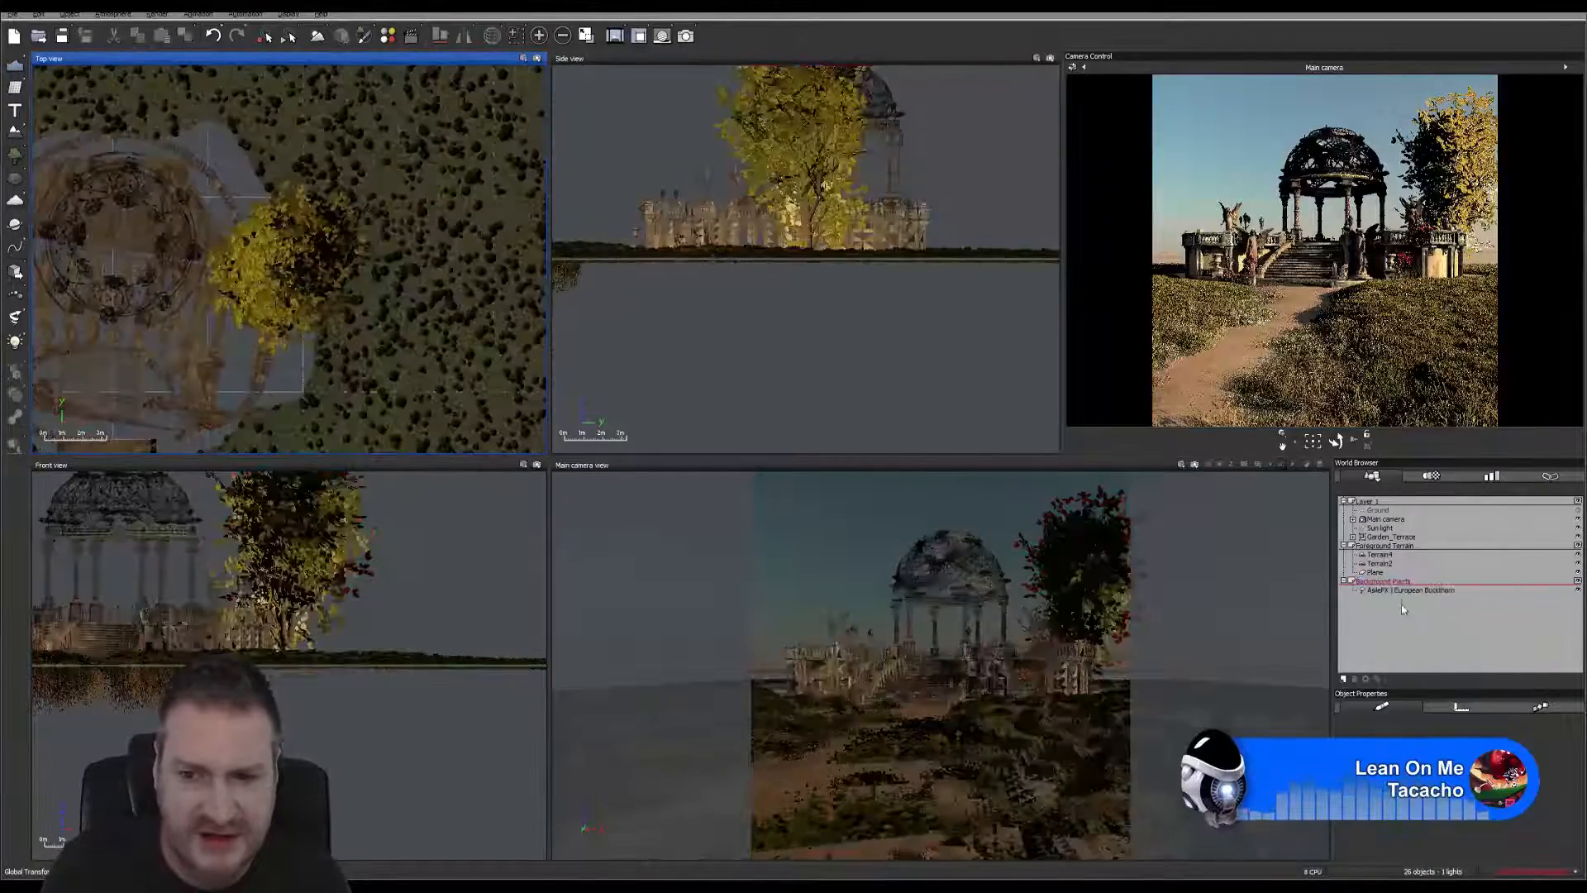
left_click(1403, 590)
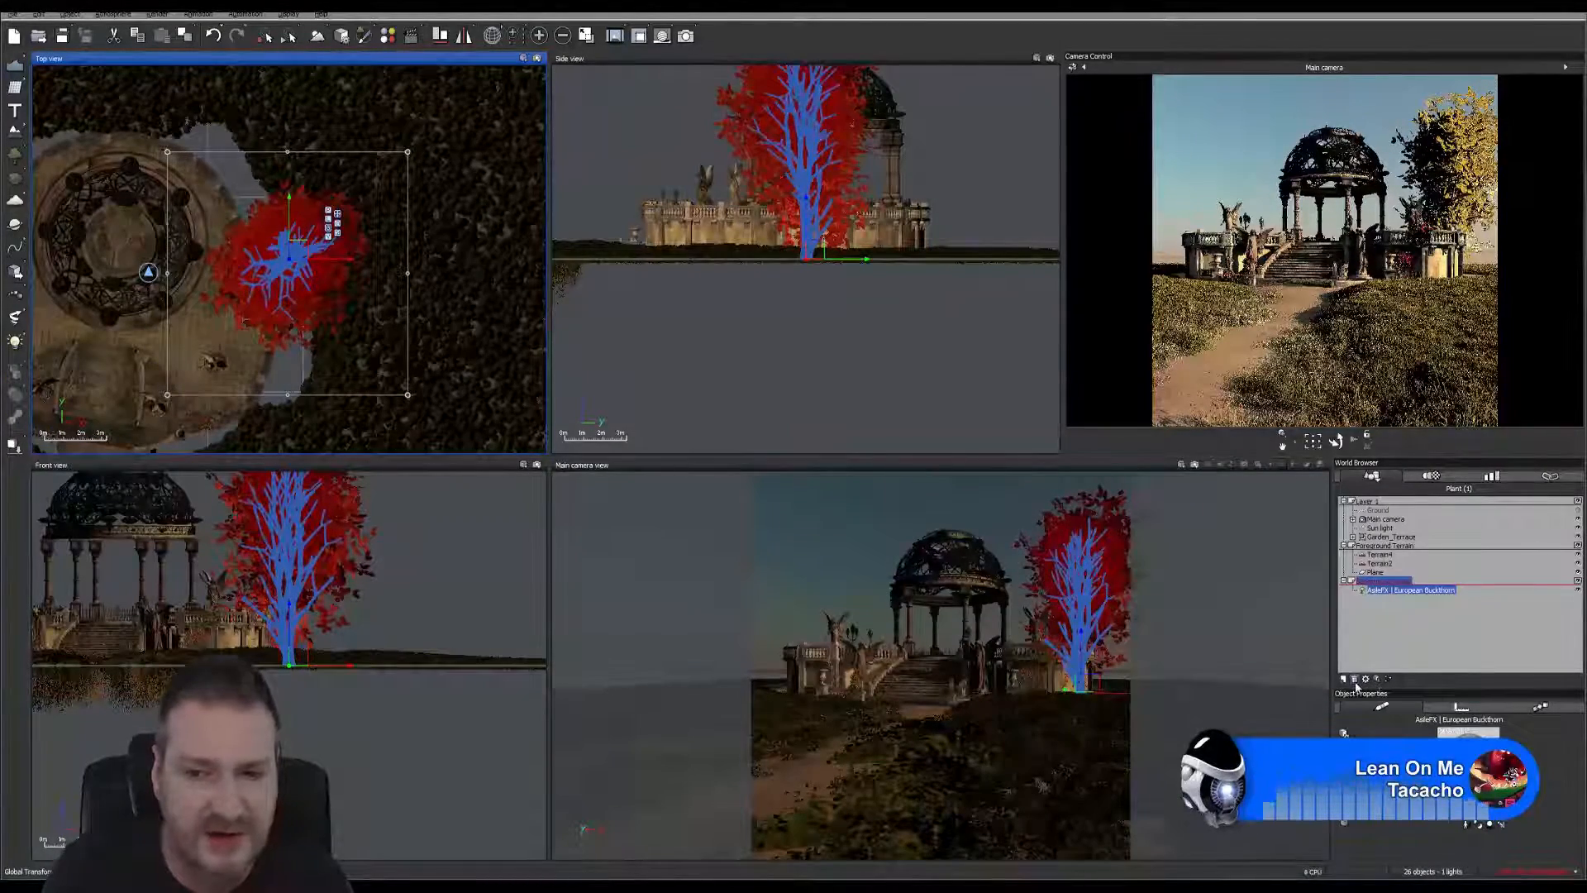
left_click(1355, 679)
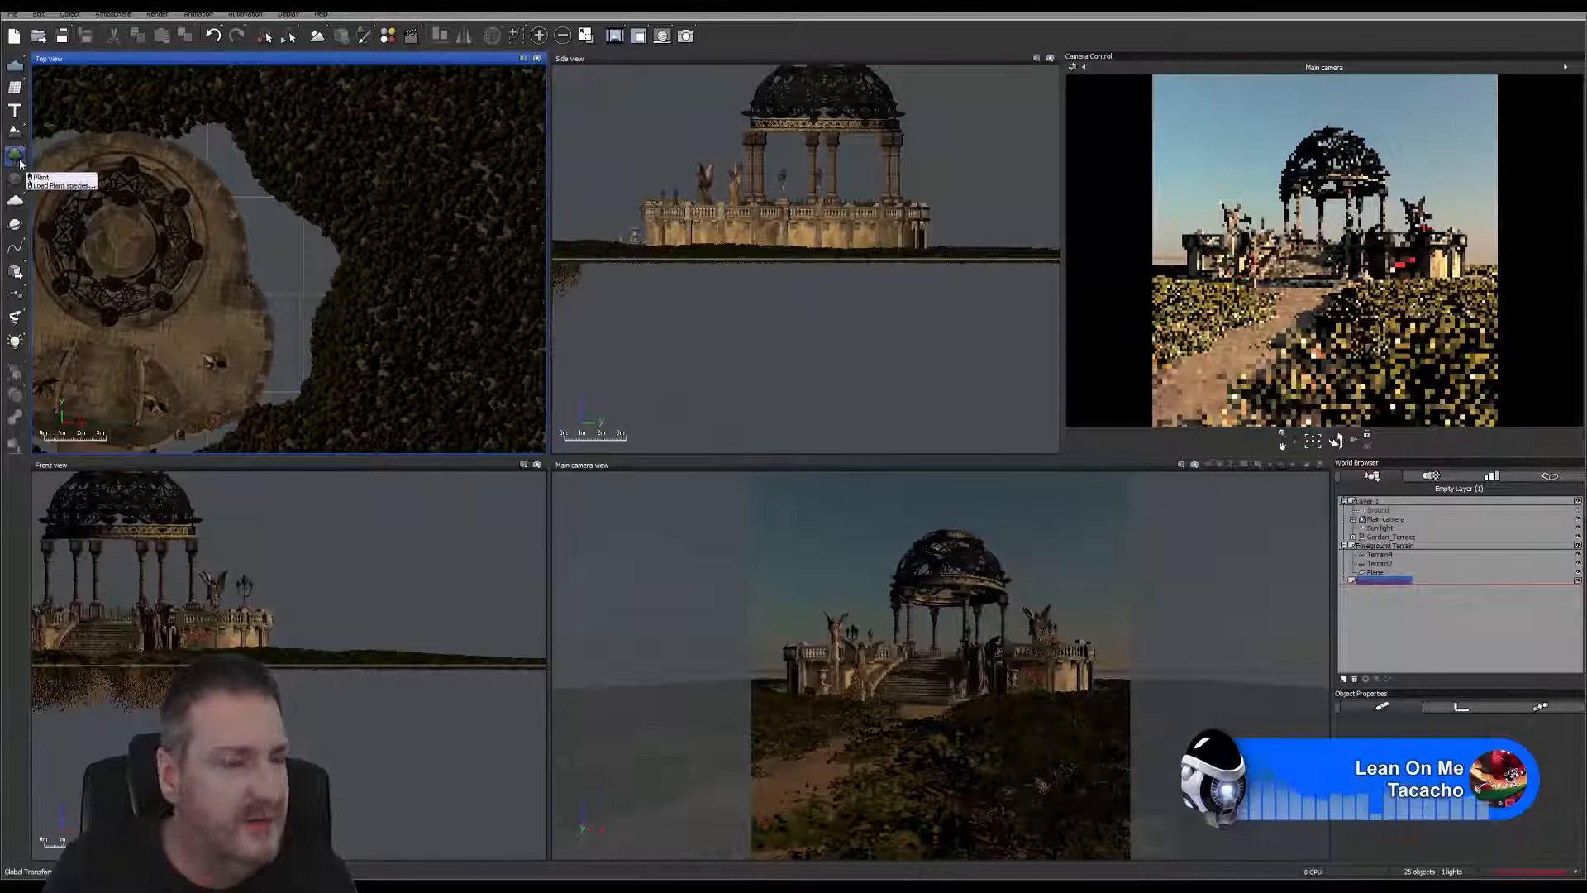
Step: Open the object library and display the Psine Plants folder
left_click(16, 272)
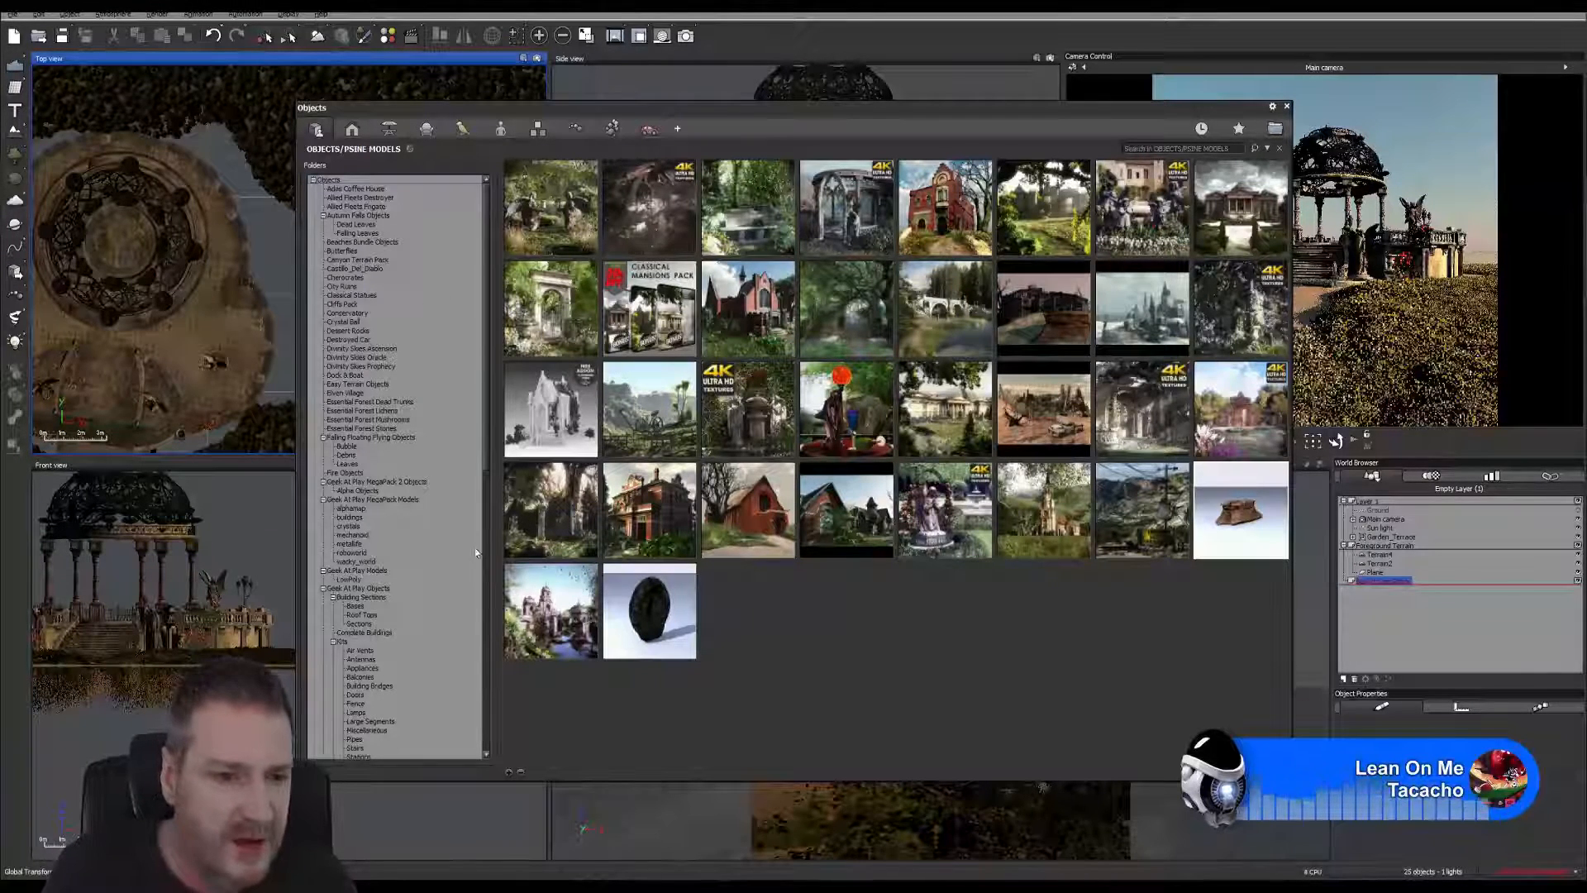
scroll(486, 507, "down", 4)
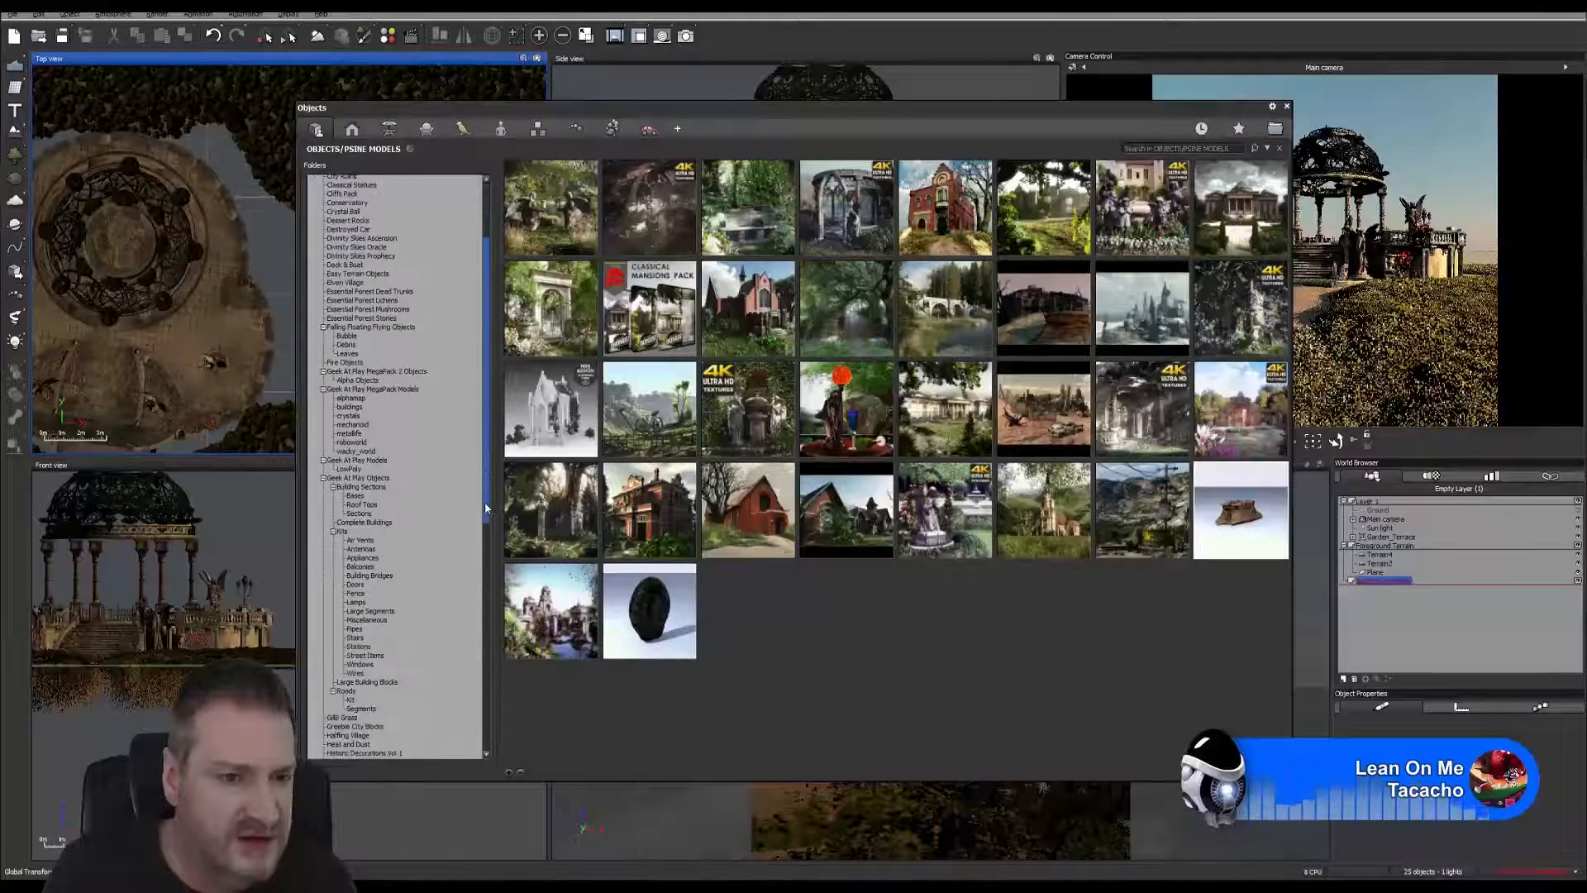
left_click_drag(486, 508, 486, 636)
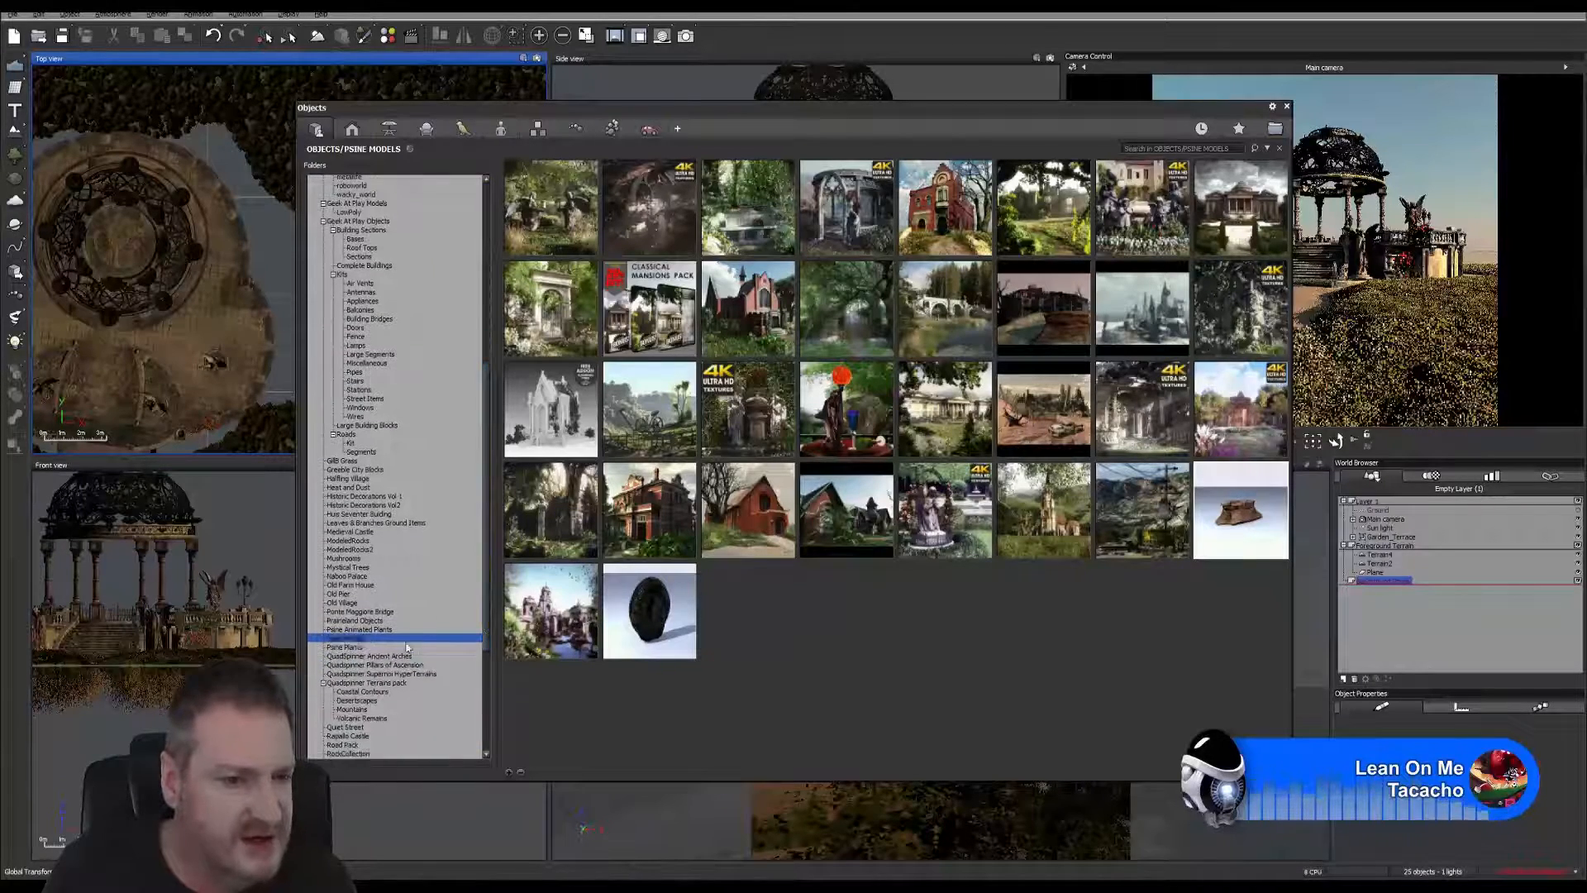
left_click(348, 649)
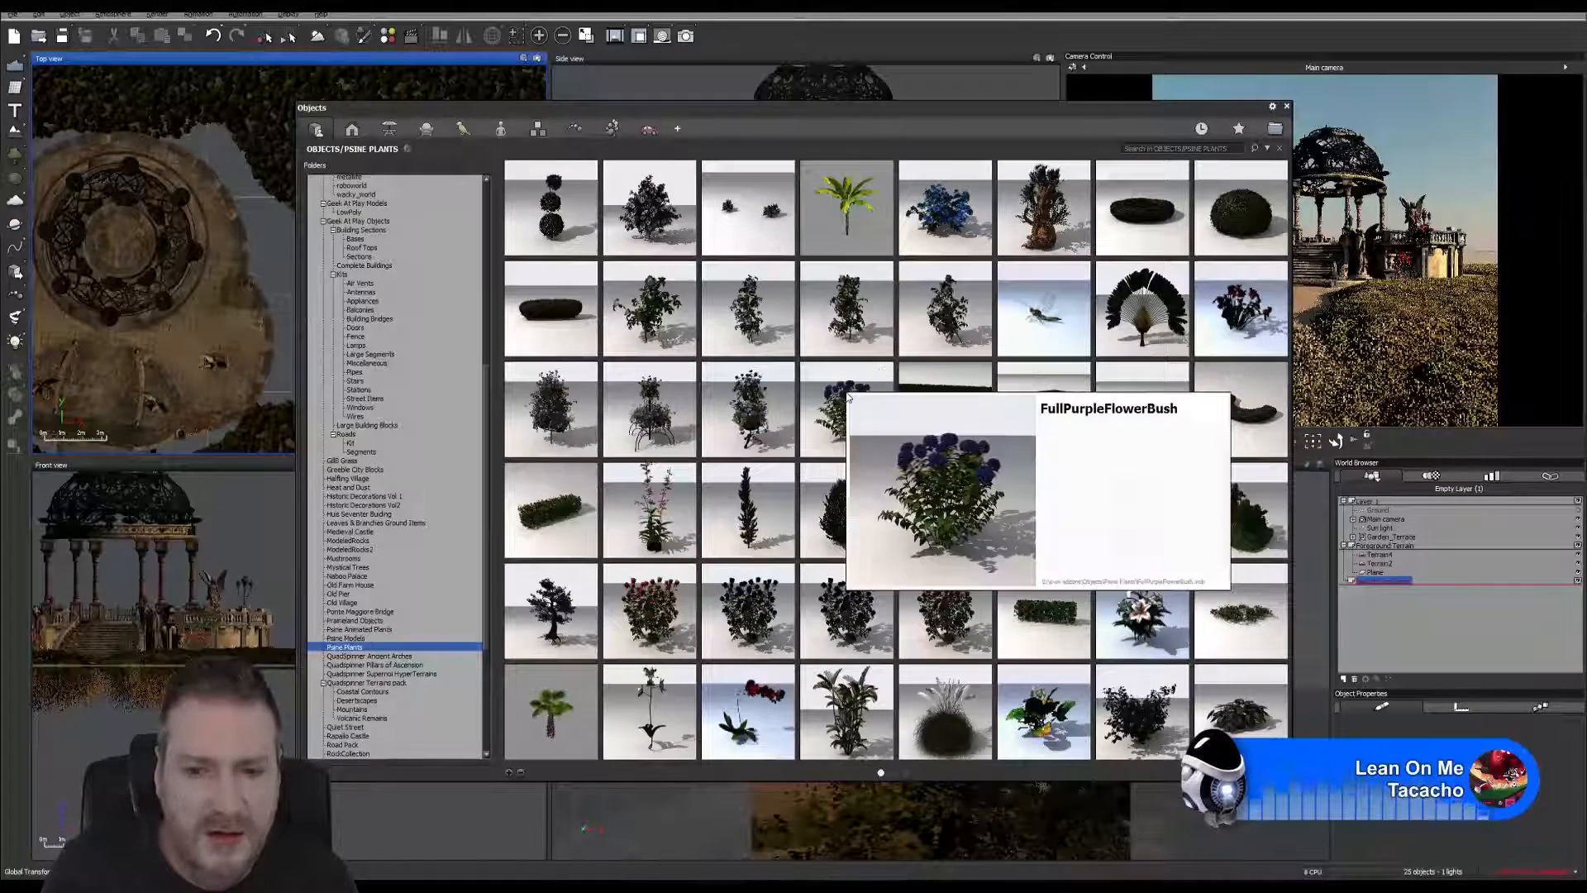
Step: Look through the Psine Plants collection and preview its flowers, shrubs and grasses for models that suit the terrace
mouse_move(1038, 439)
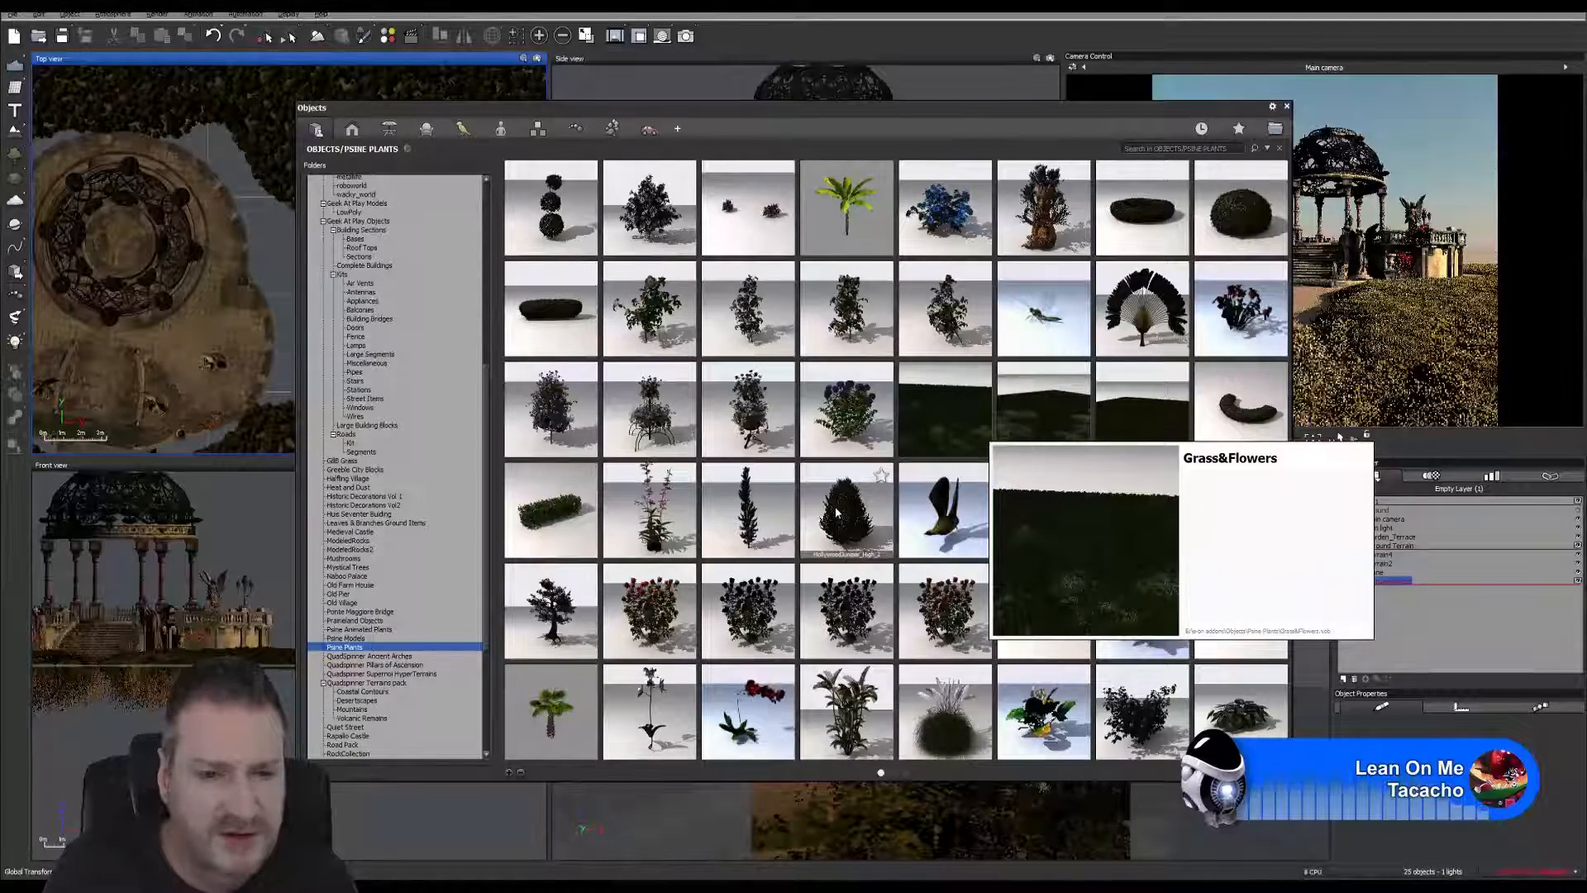
mouse_move(836, 510)
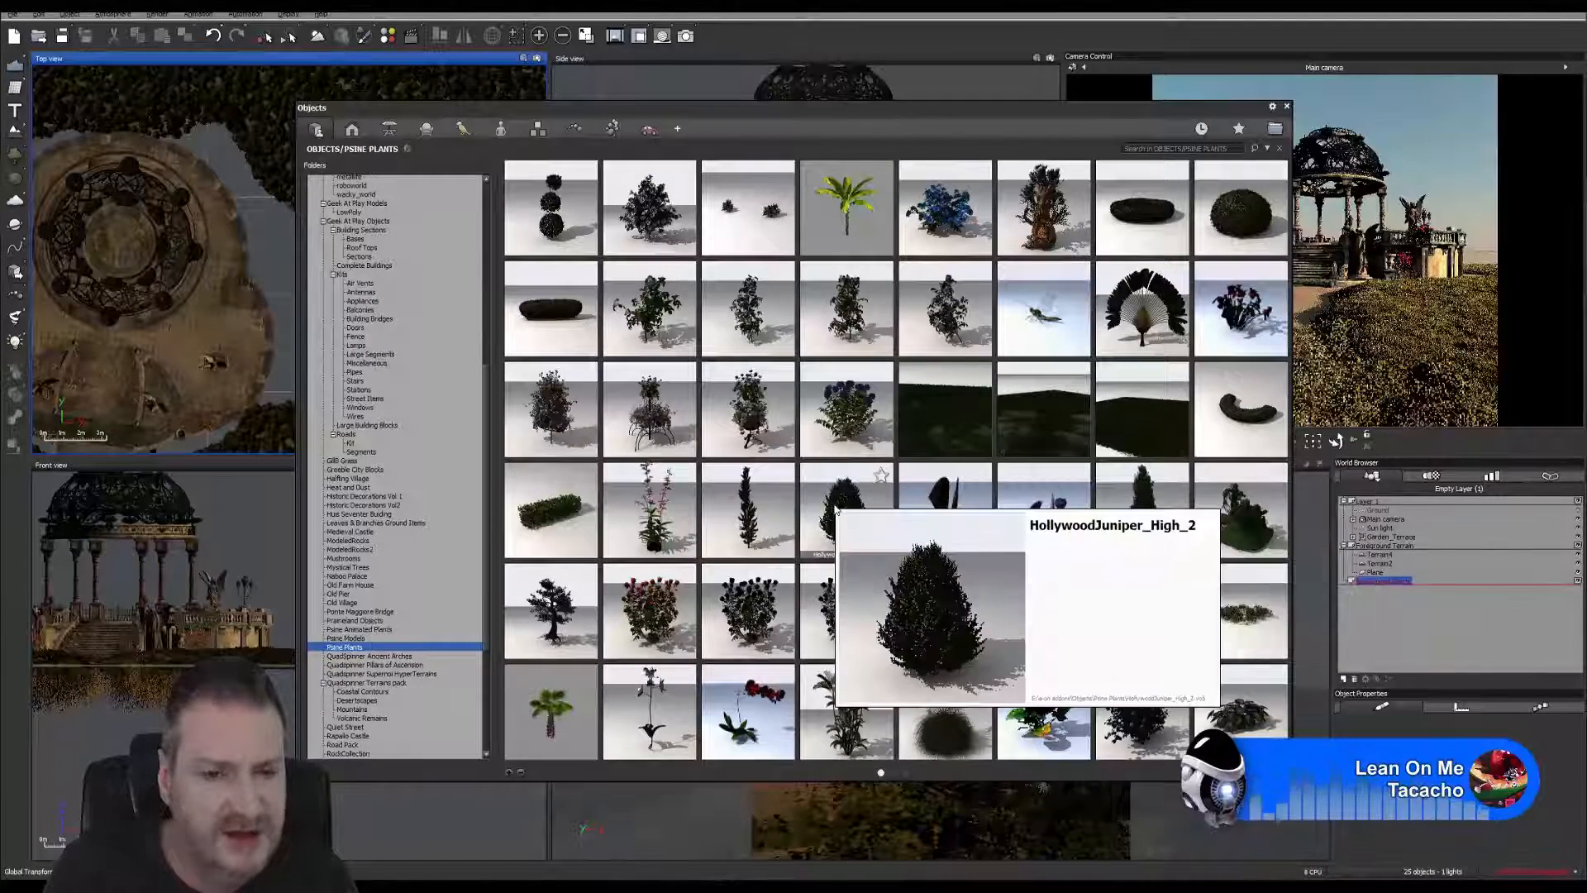
scroll(842, 519, "down", 3)
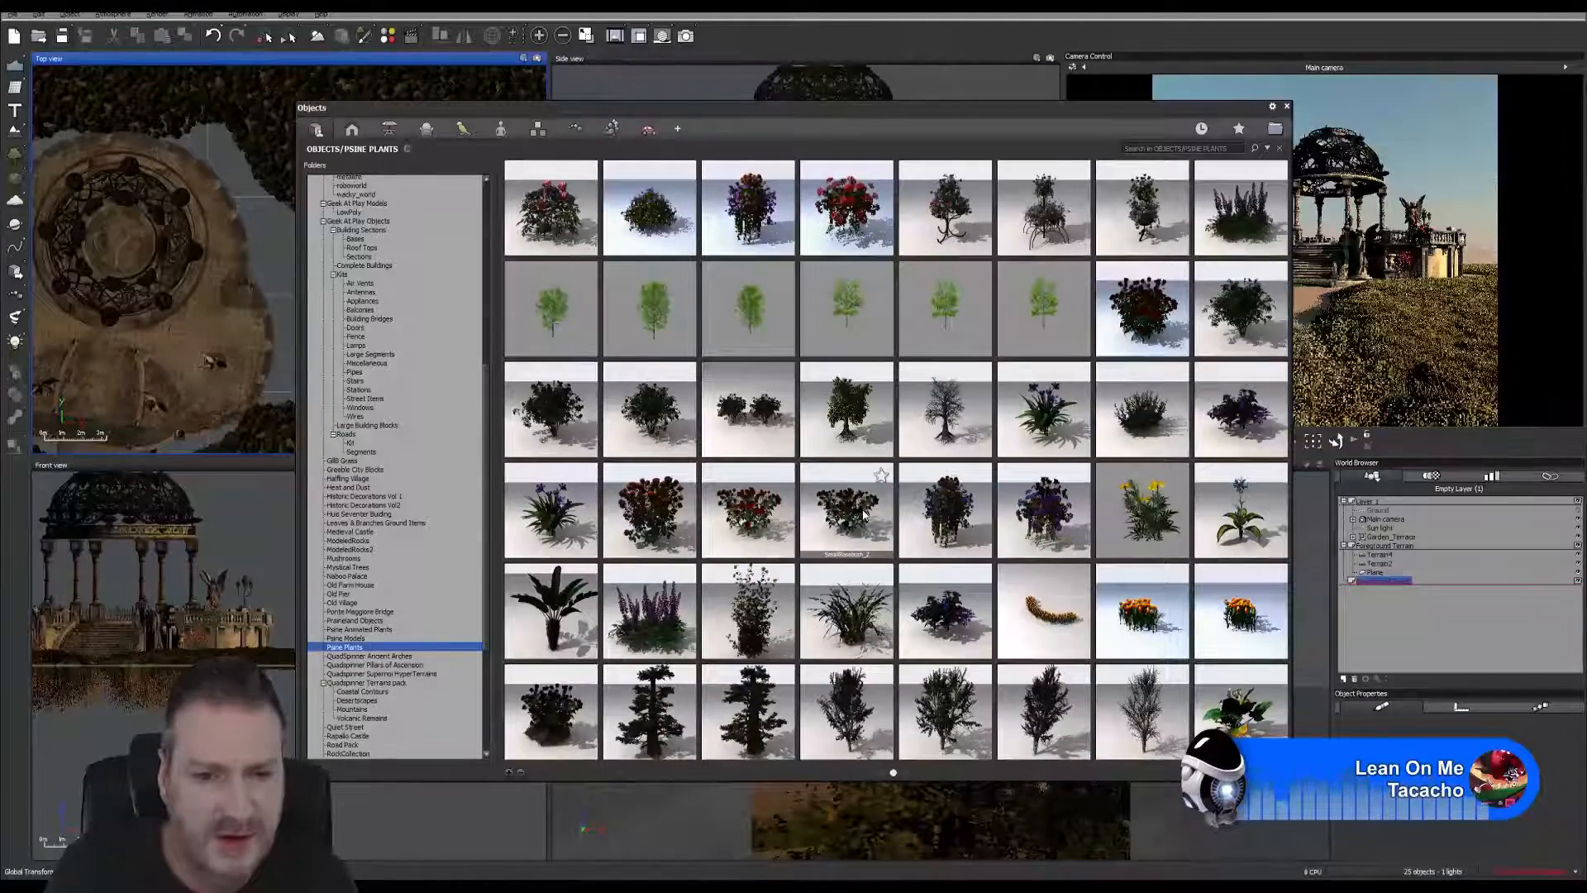
scroll(861, 512, "down", 1)
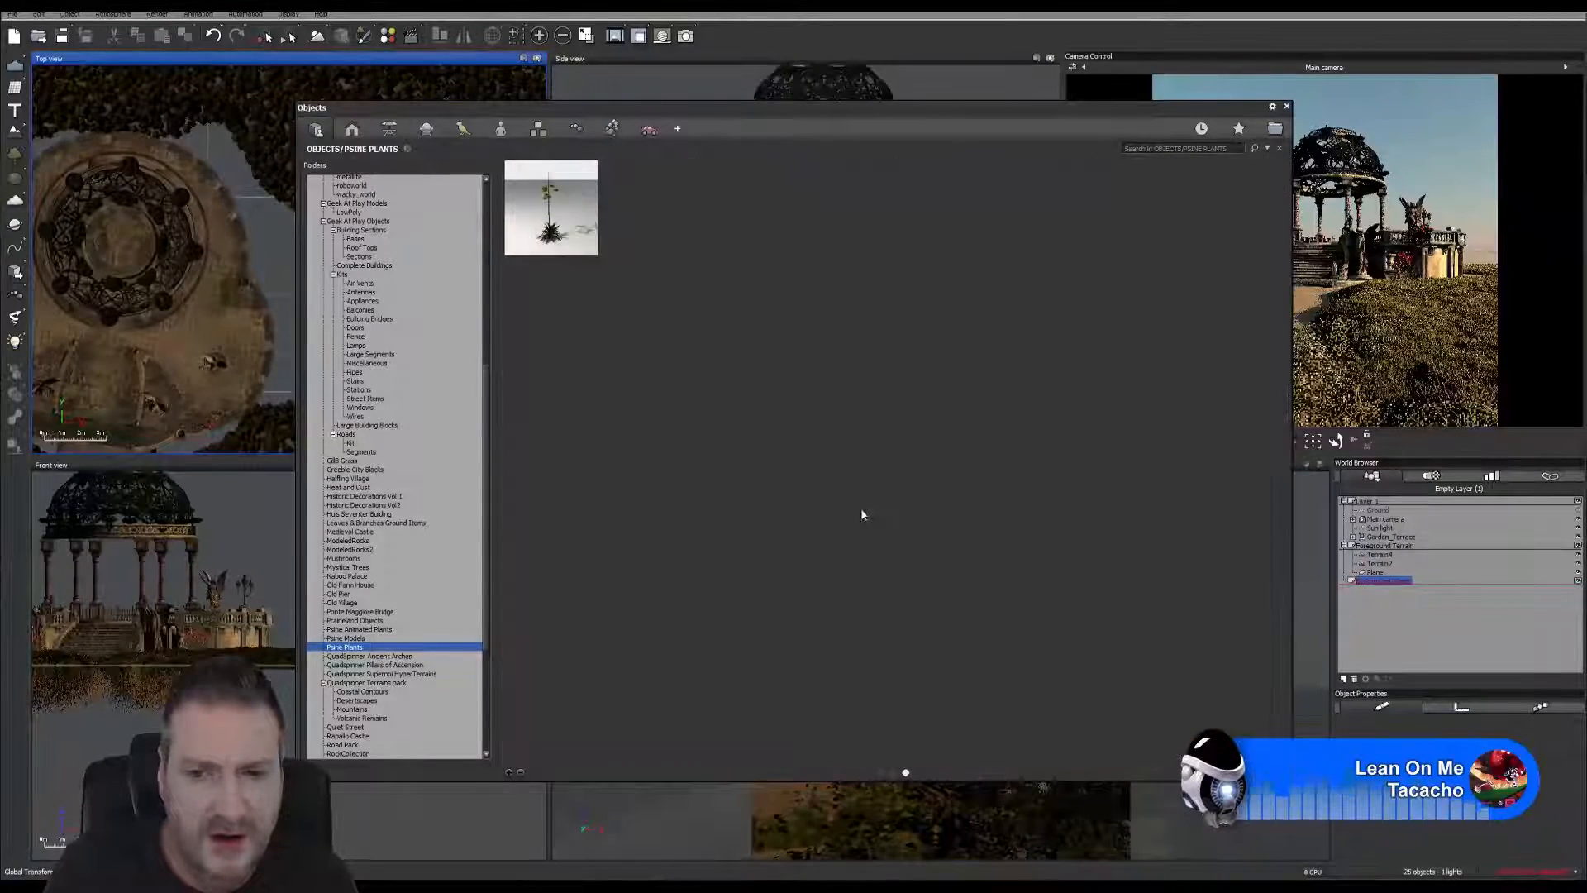
scroll(843, 495, "up", 1)
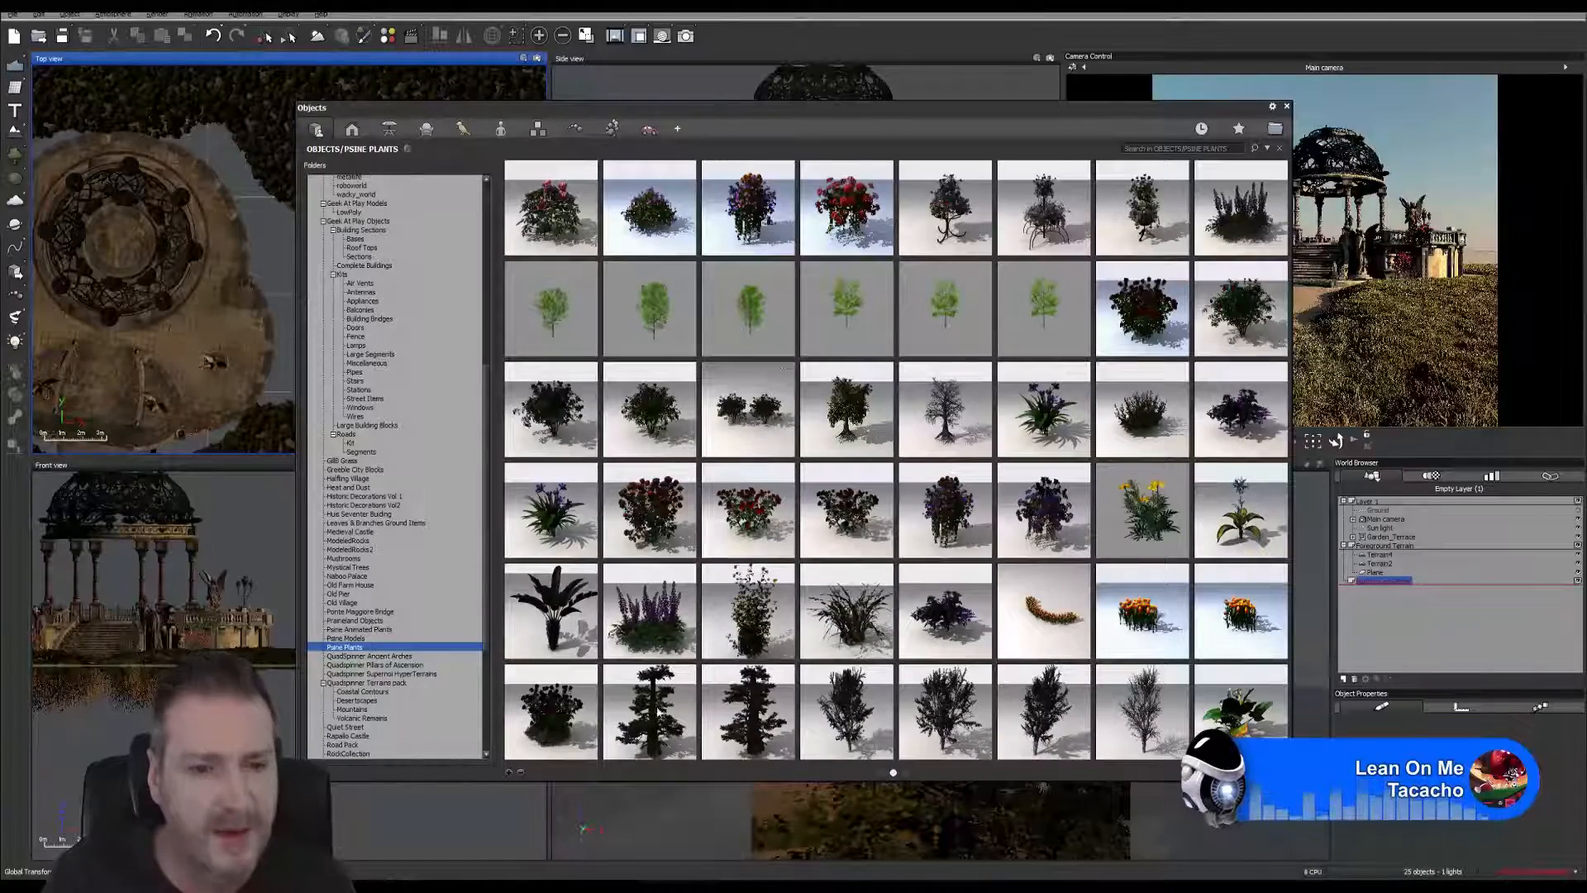
mouse_move(559, 730)
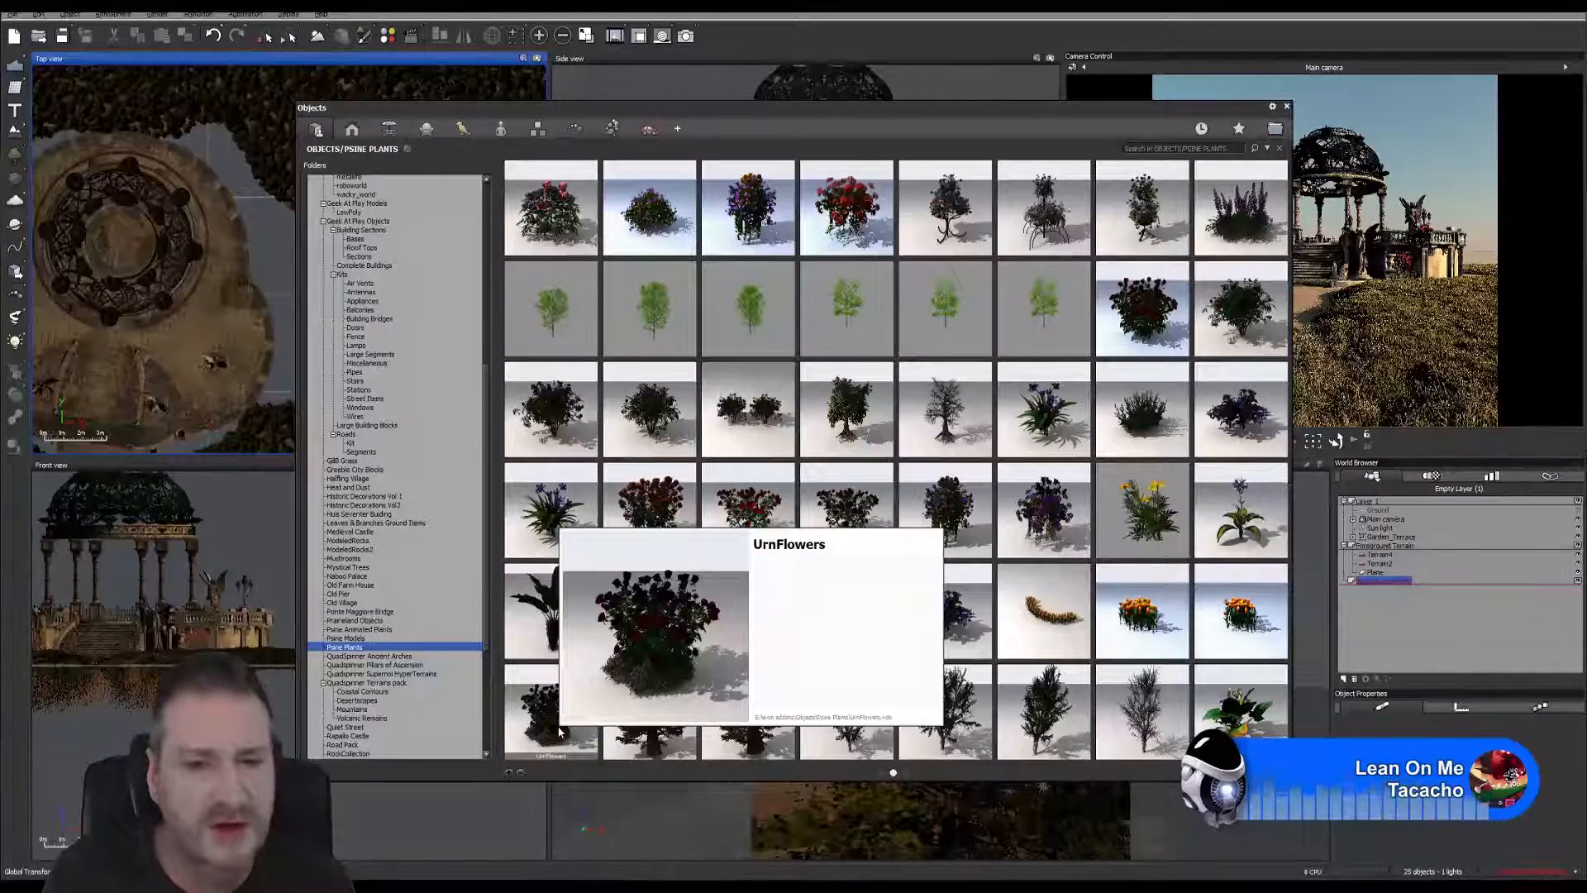
mouse_move(760, 223)
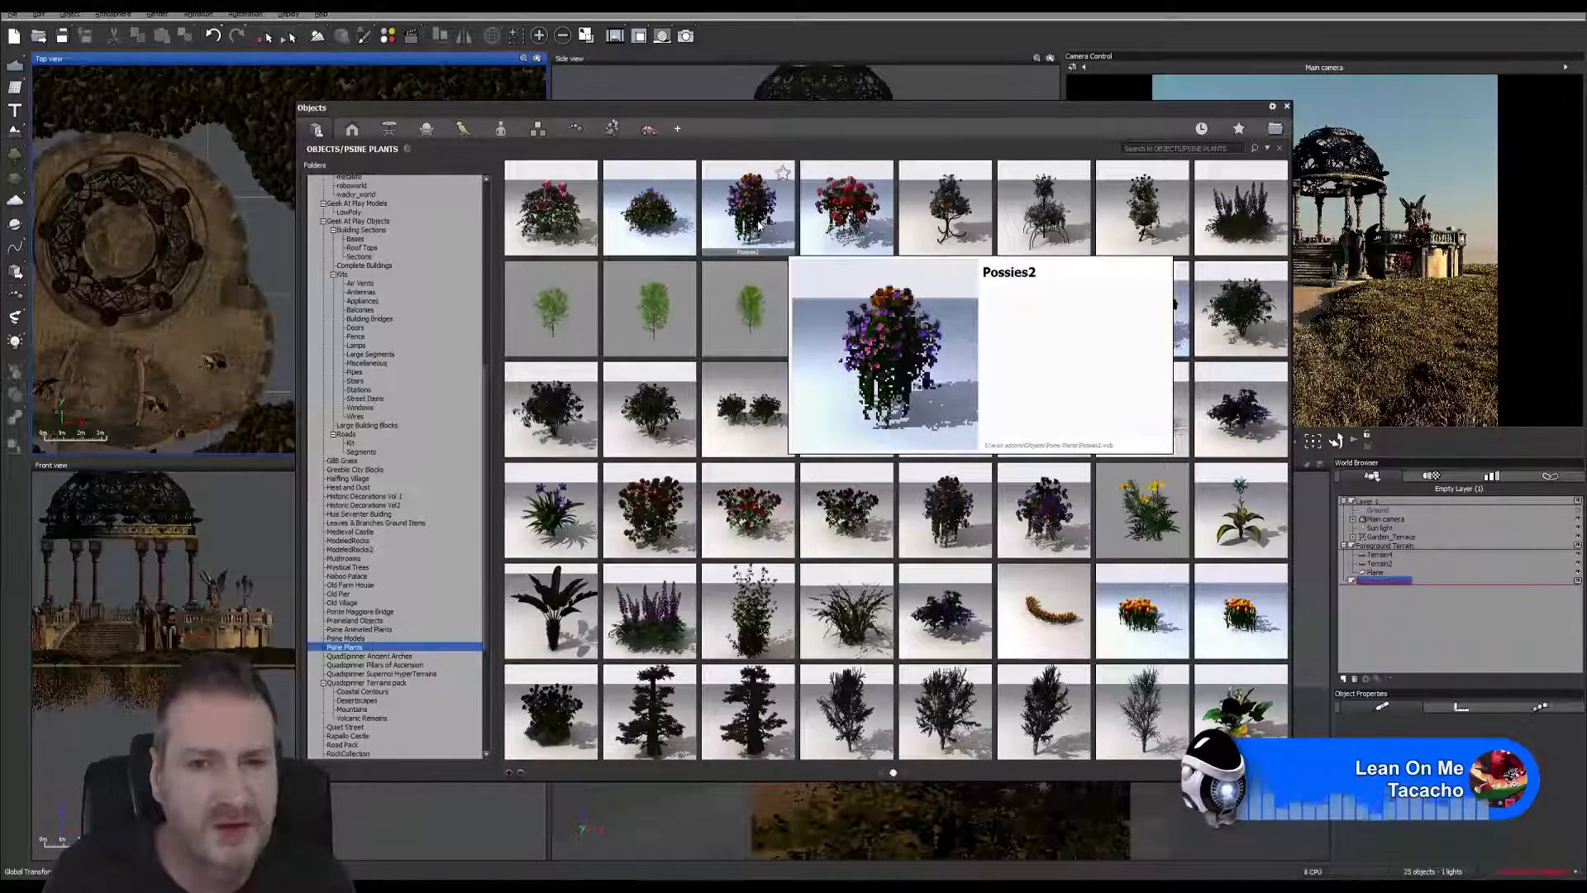
mouse_move(856, 216)
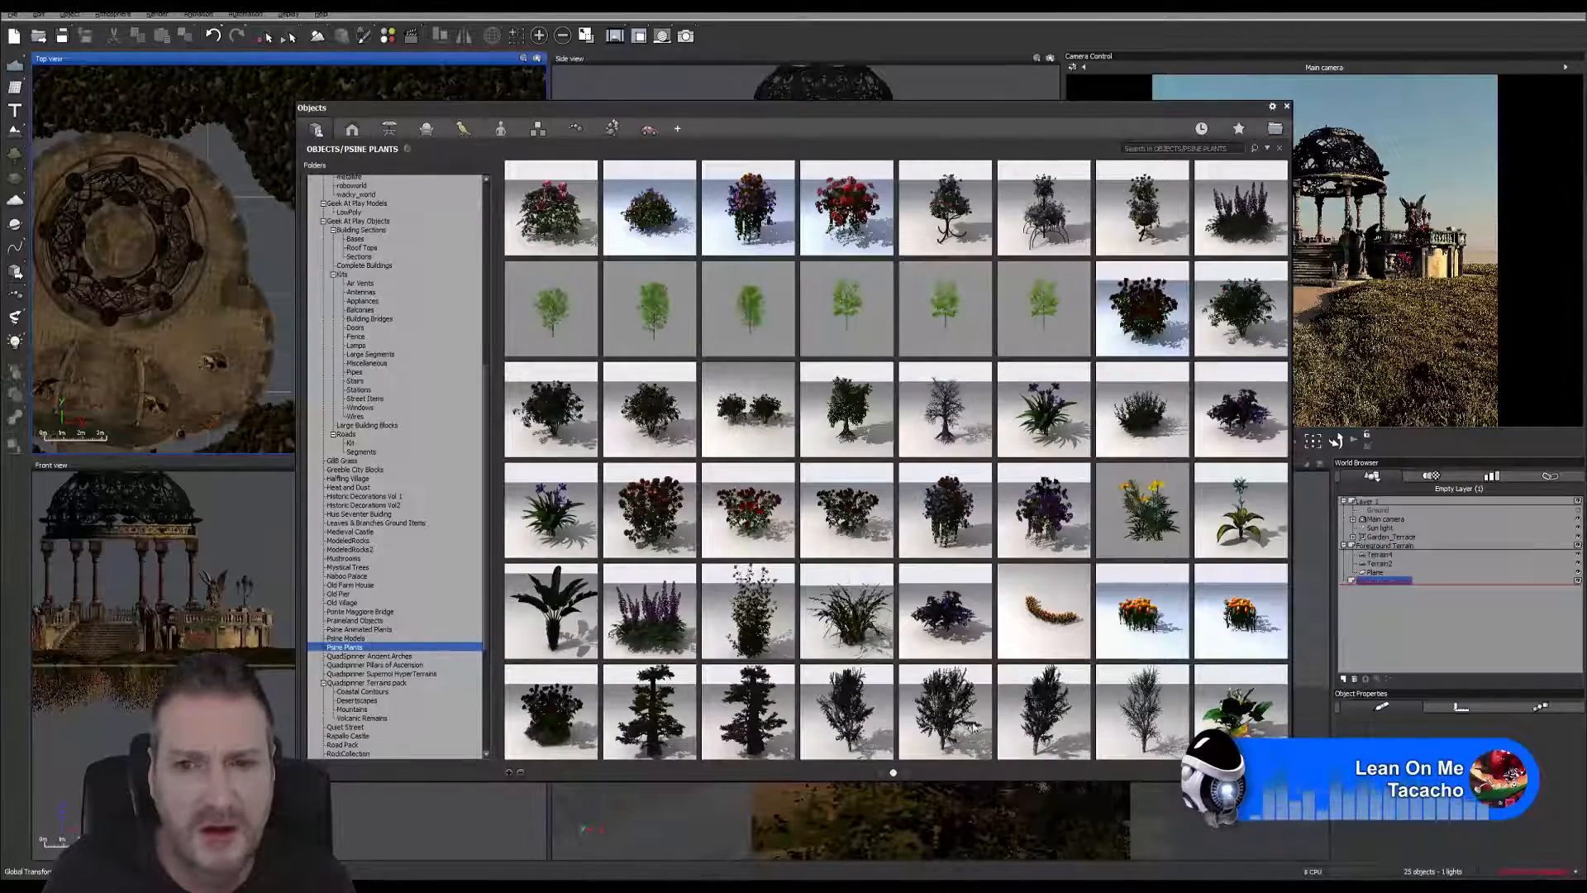
scroll(946, 347, "up", 1)
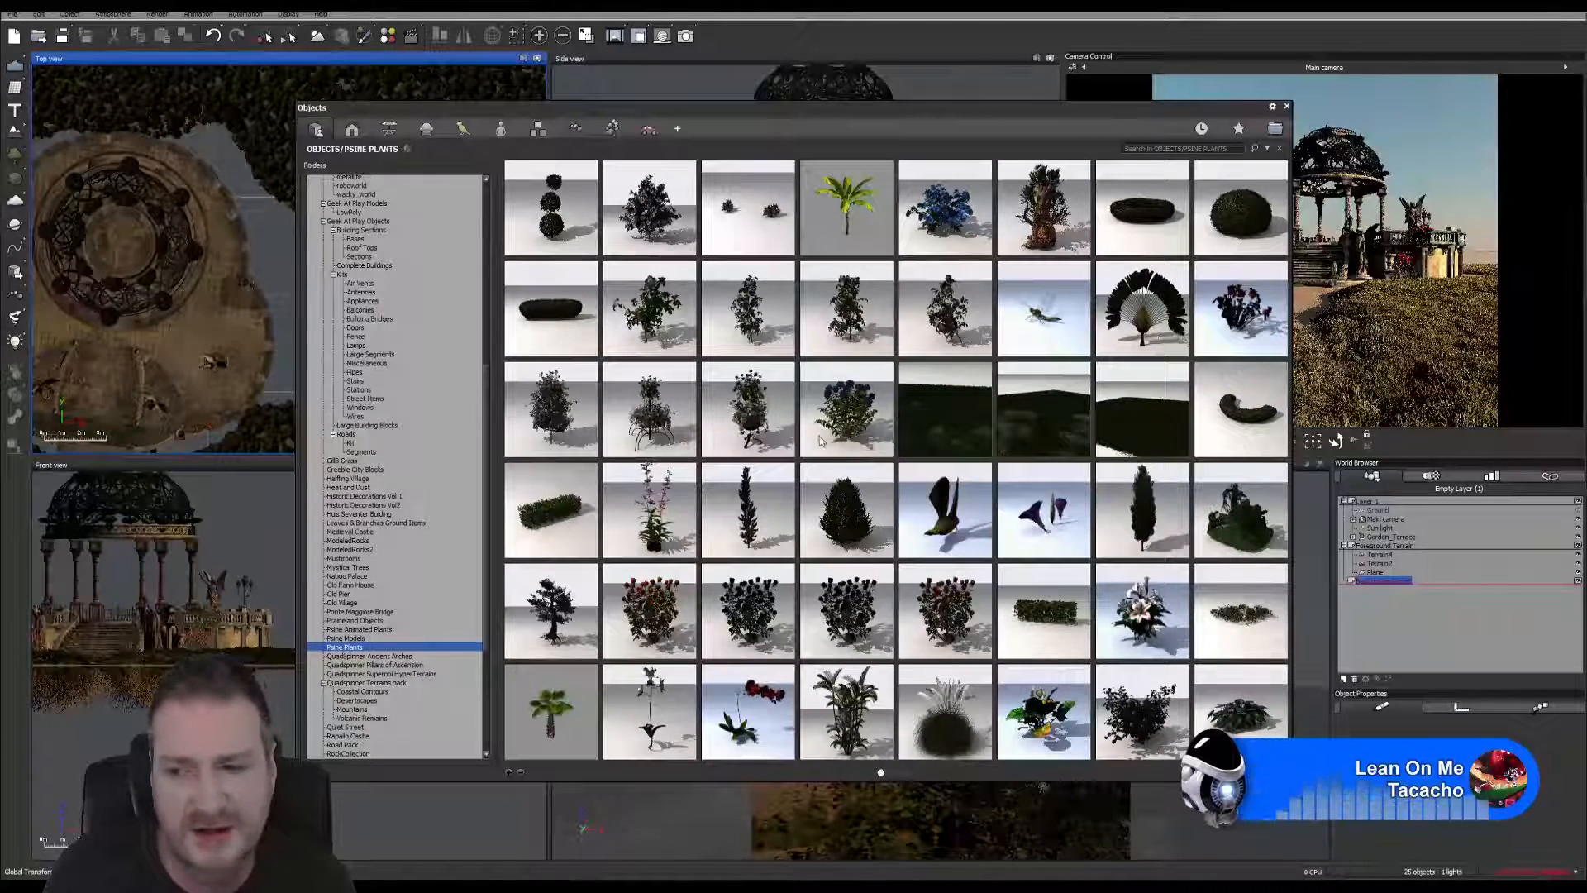
mouse_move(851, 454)
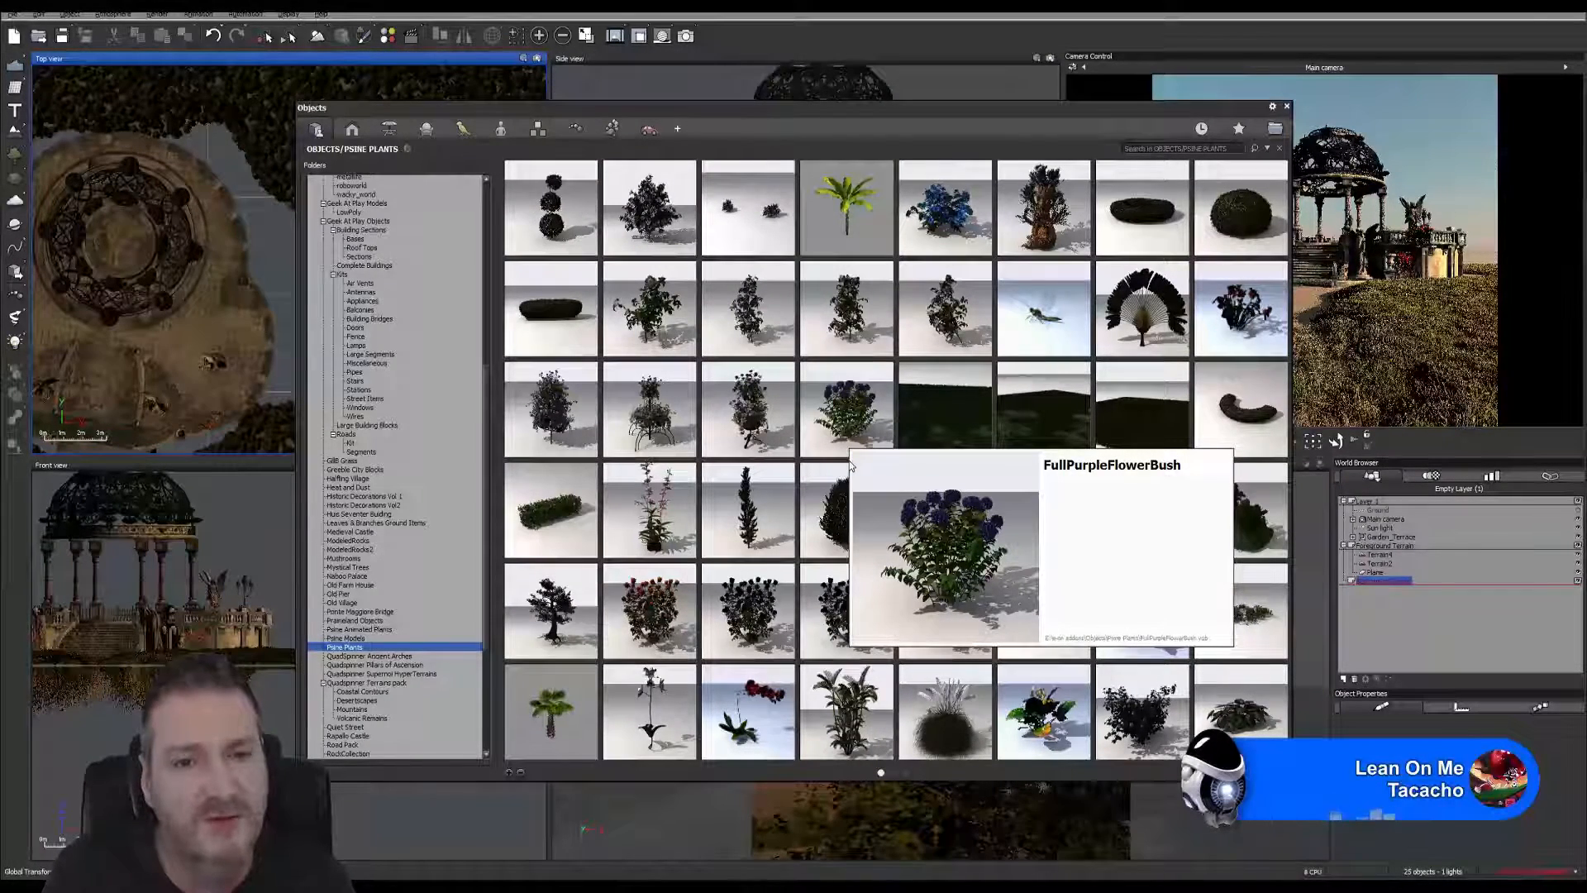
scroll(851, 467, "down", 1)
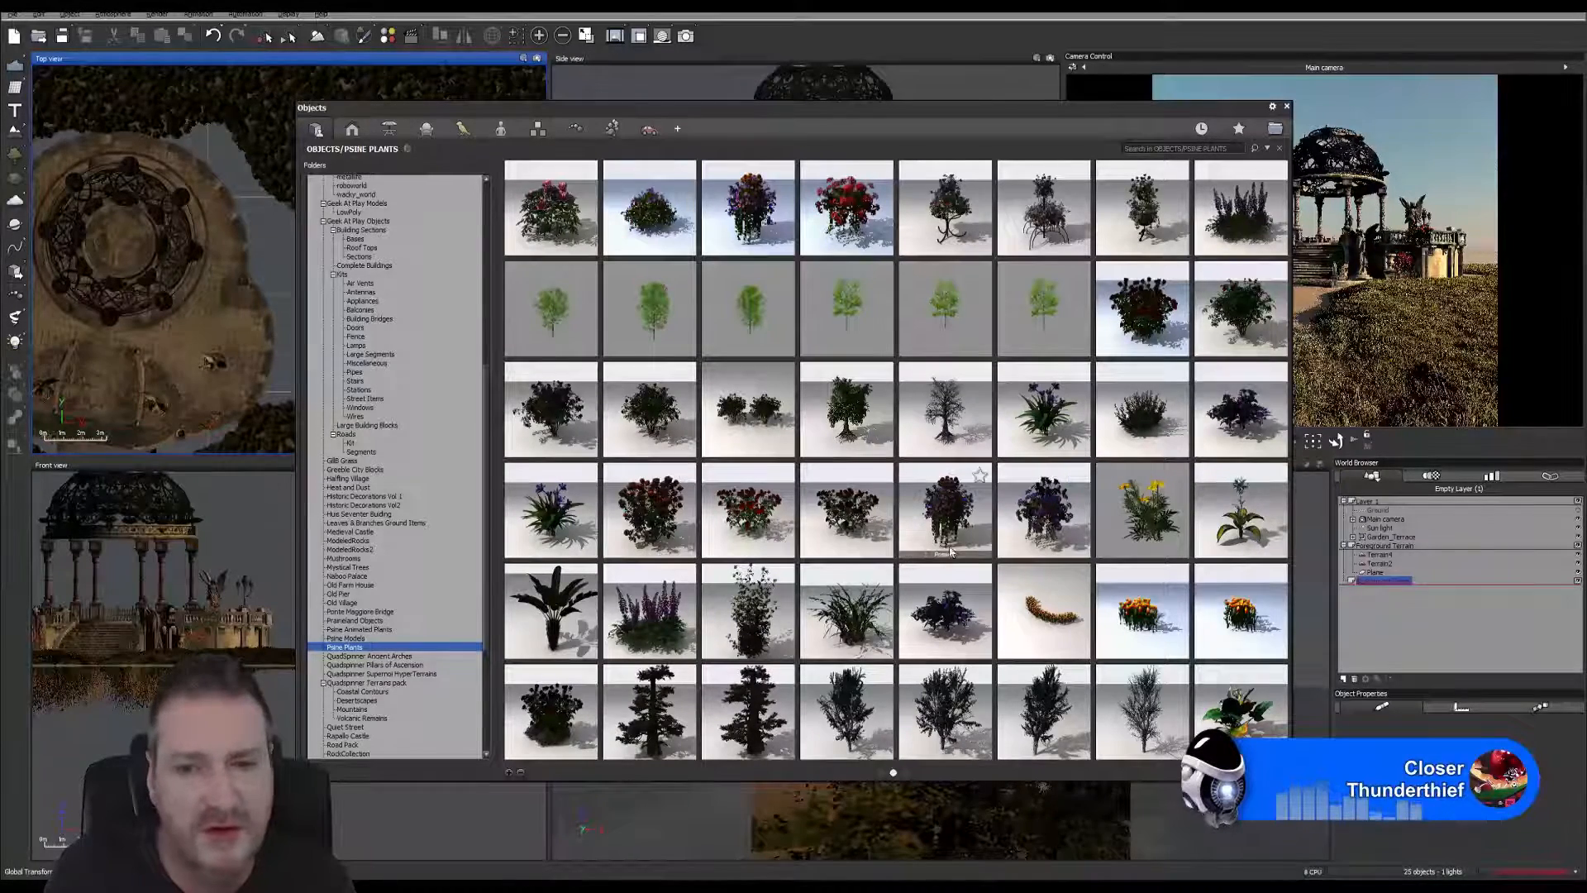
mouse_move(943, 539)
mouse_move(1045, 535)
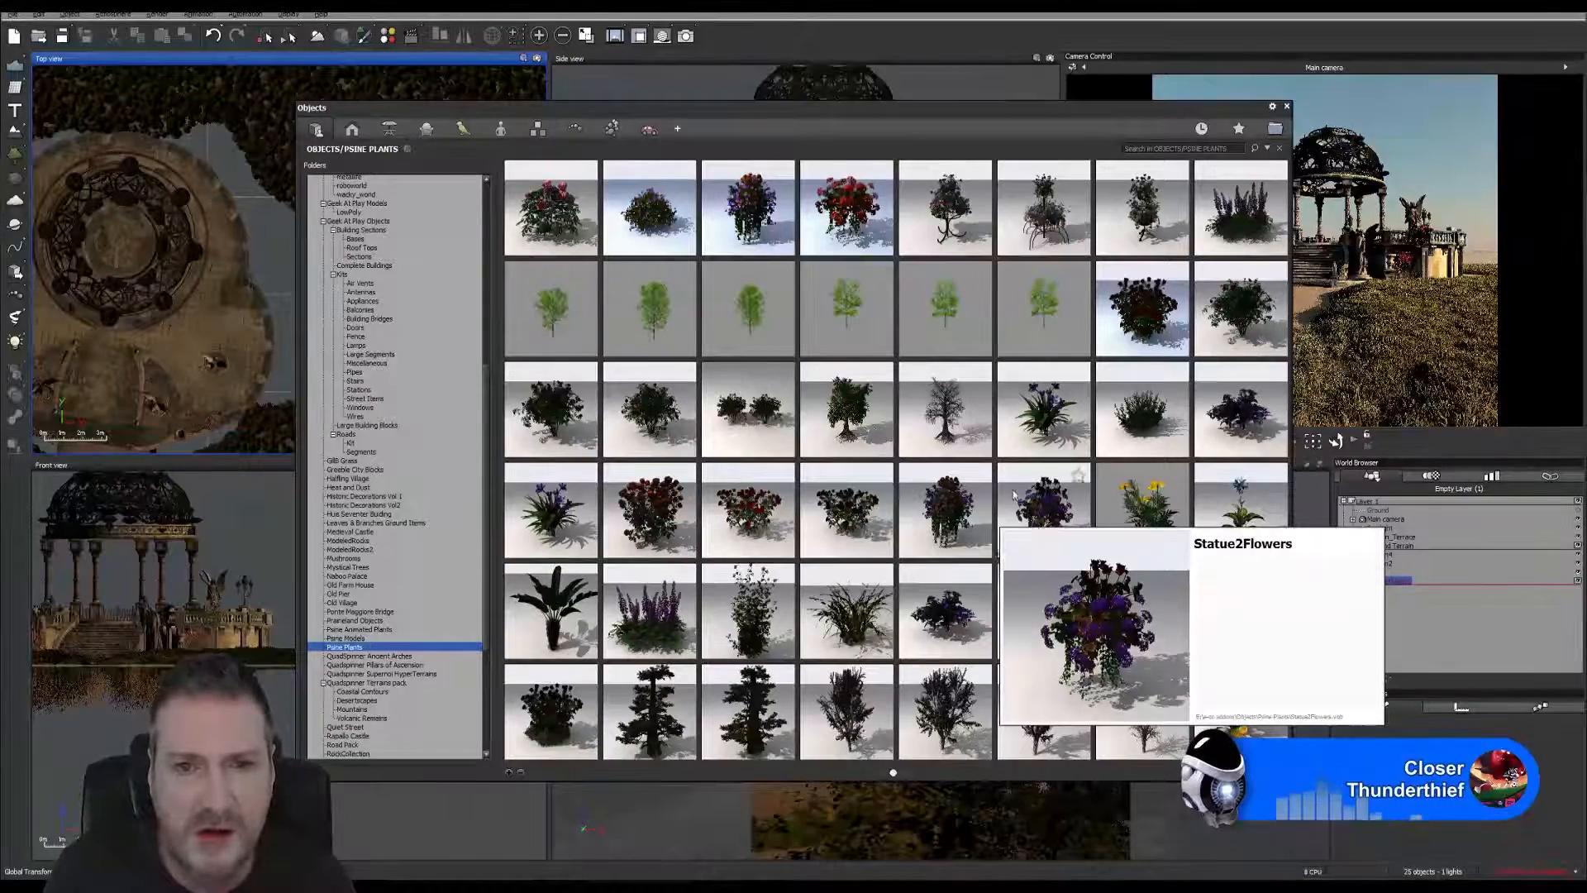
mouse_move(734, 180)
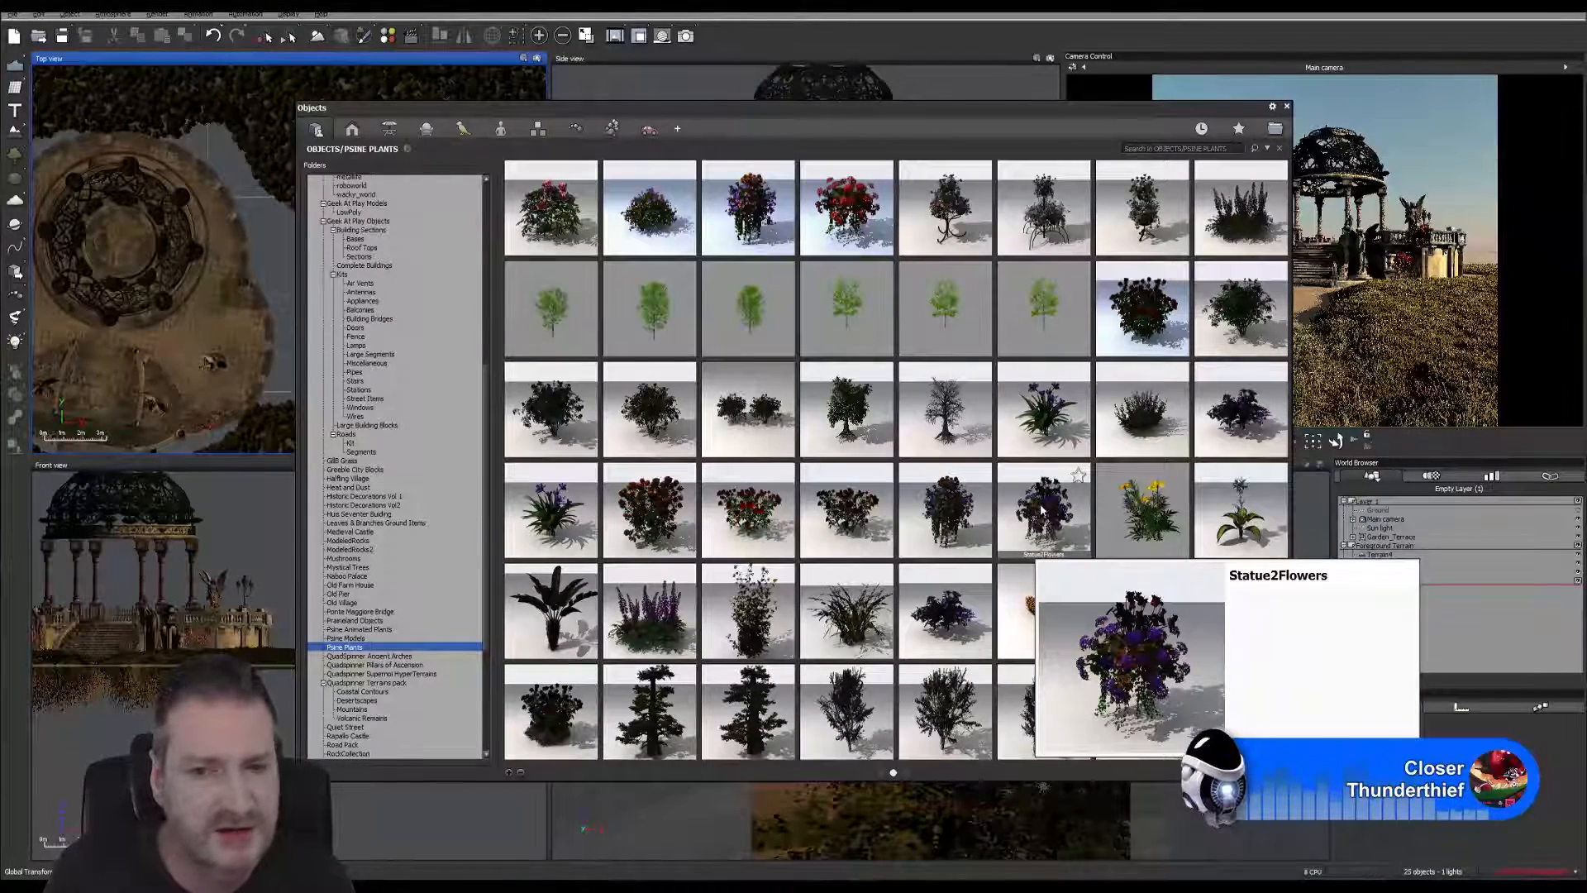
Step: Add Statue2Flowers to the Background Plants layer and move it to the front of the terrace, beside the path
double_click(1041, 508)
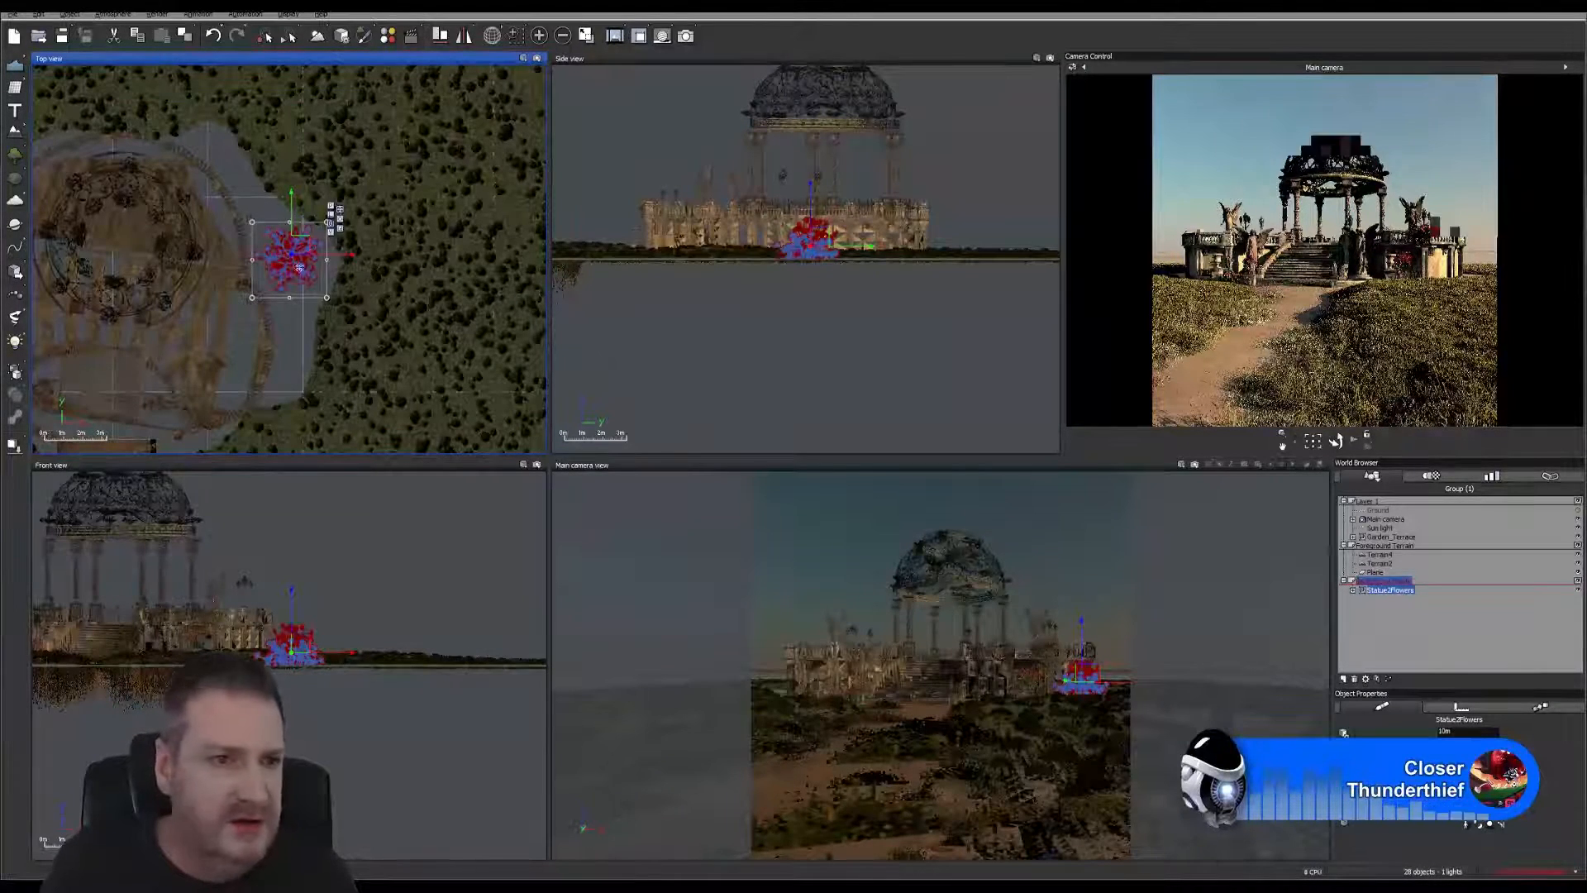
right_click_drag(375, 321, 476, 238)
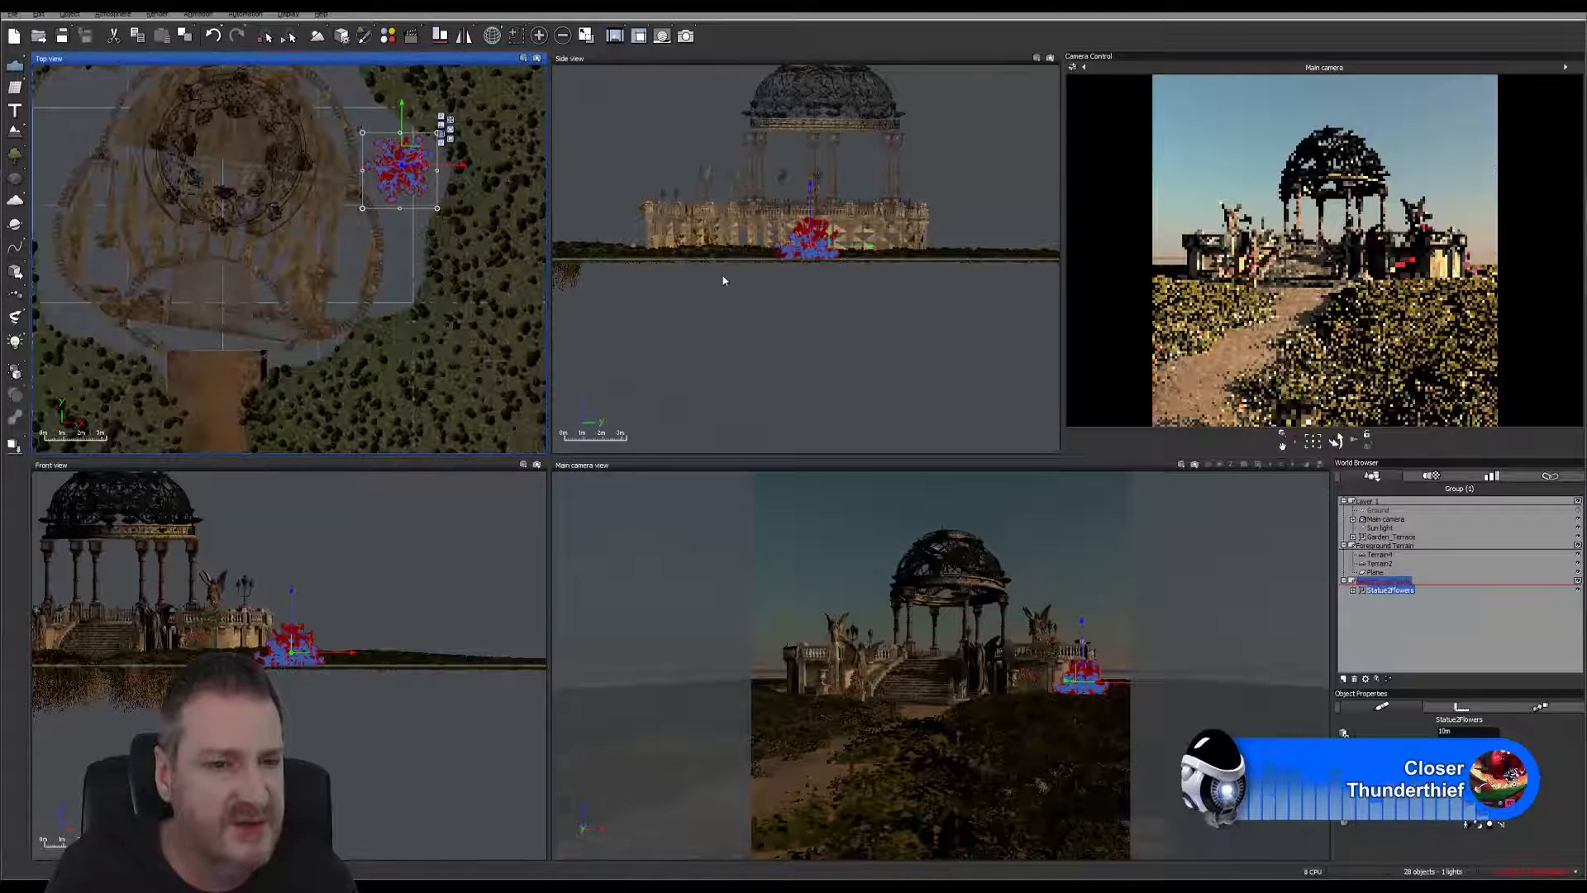
right_click_drag(832, 348, 892, 394)
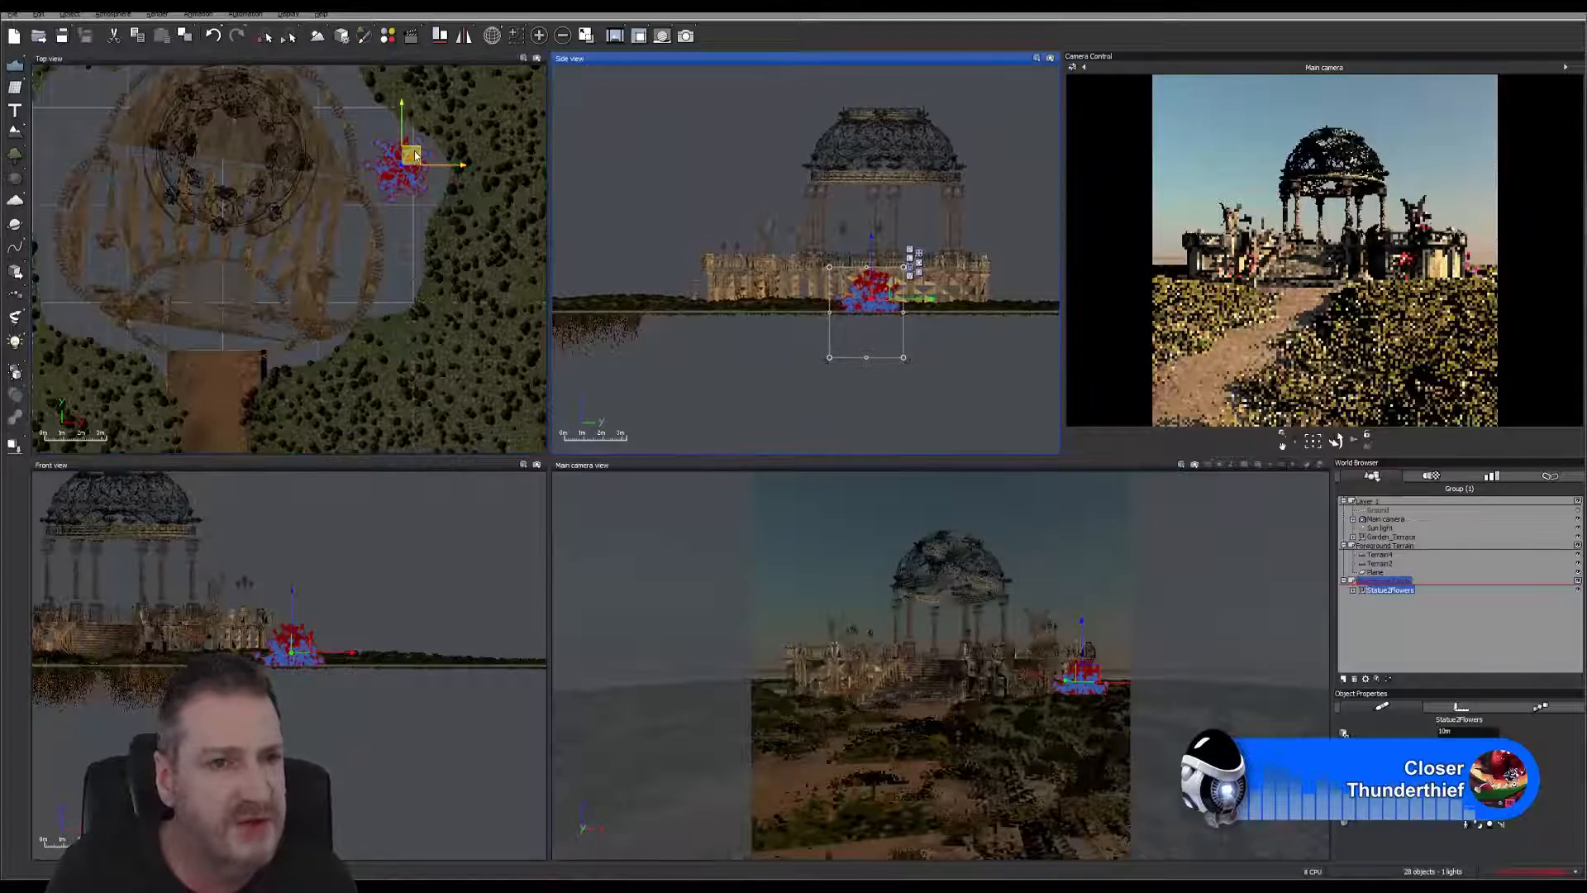
left_click_drag(414, 150, 306, 325)
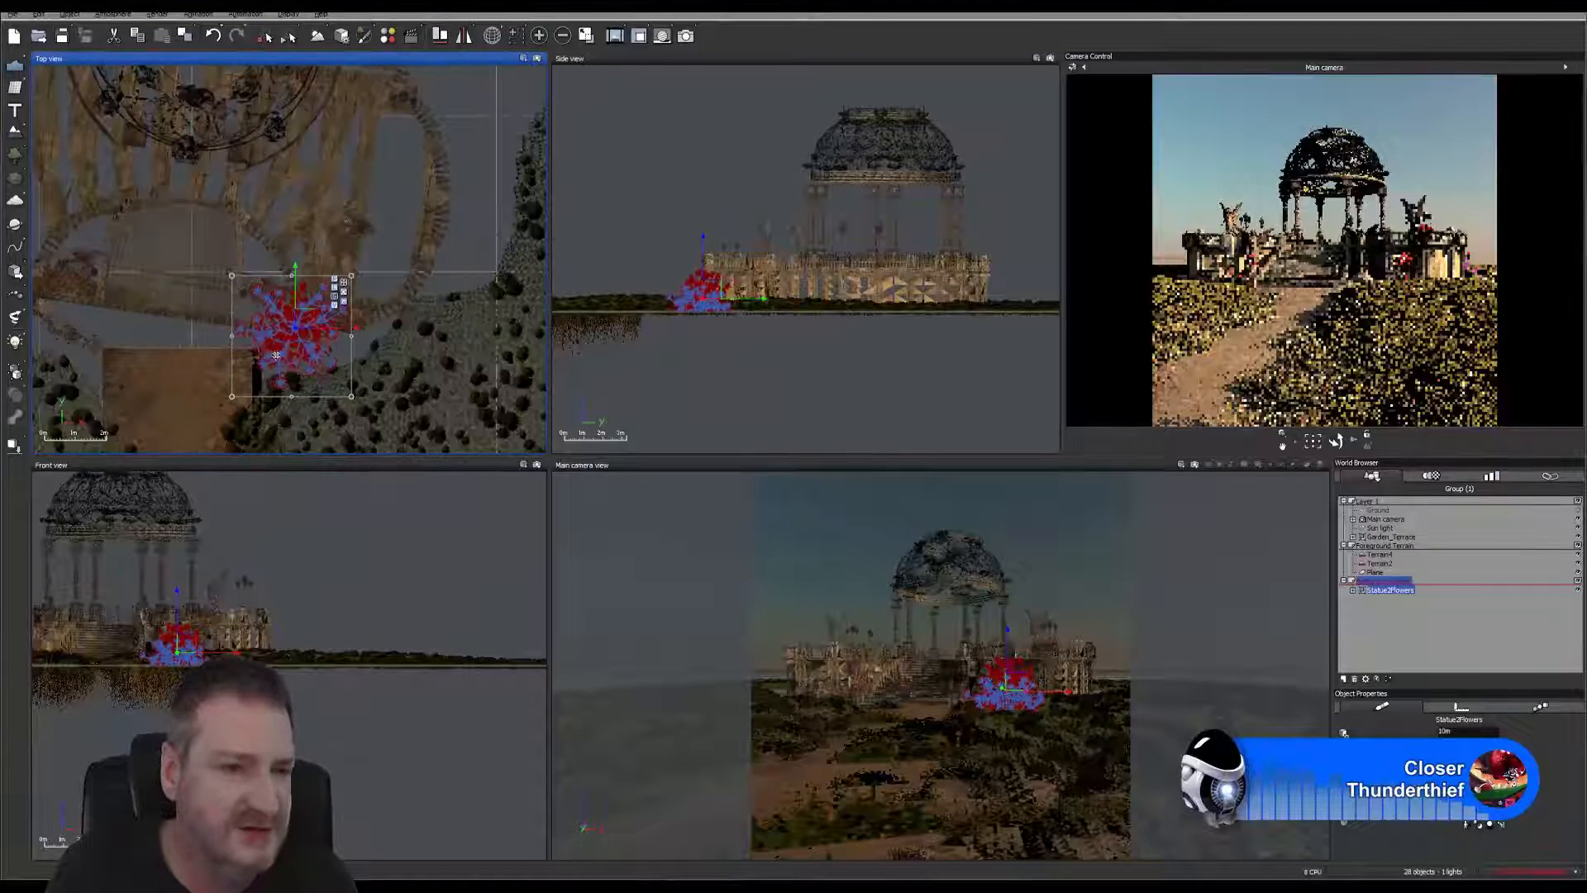
Step: Scale Statue2Flowers down uniformly and move it sideways along the terrace front, over the existing red flowers
scroll(275, 354, "up", 2)
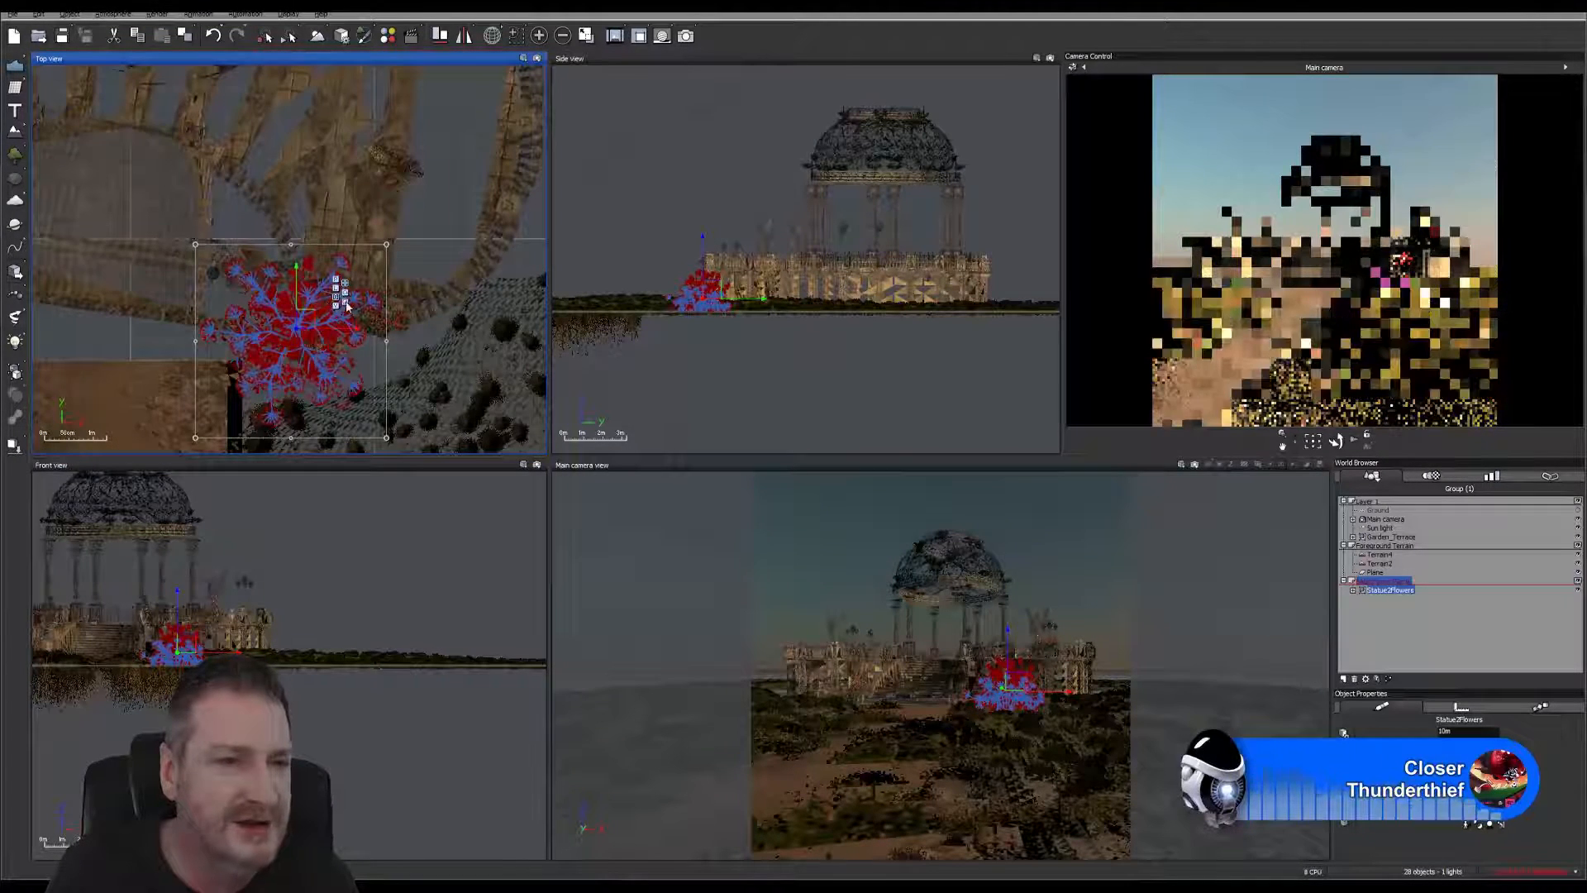
left_click_drag(301, 320, 303, 505)
scroll(335, 383, "up", 4)
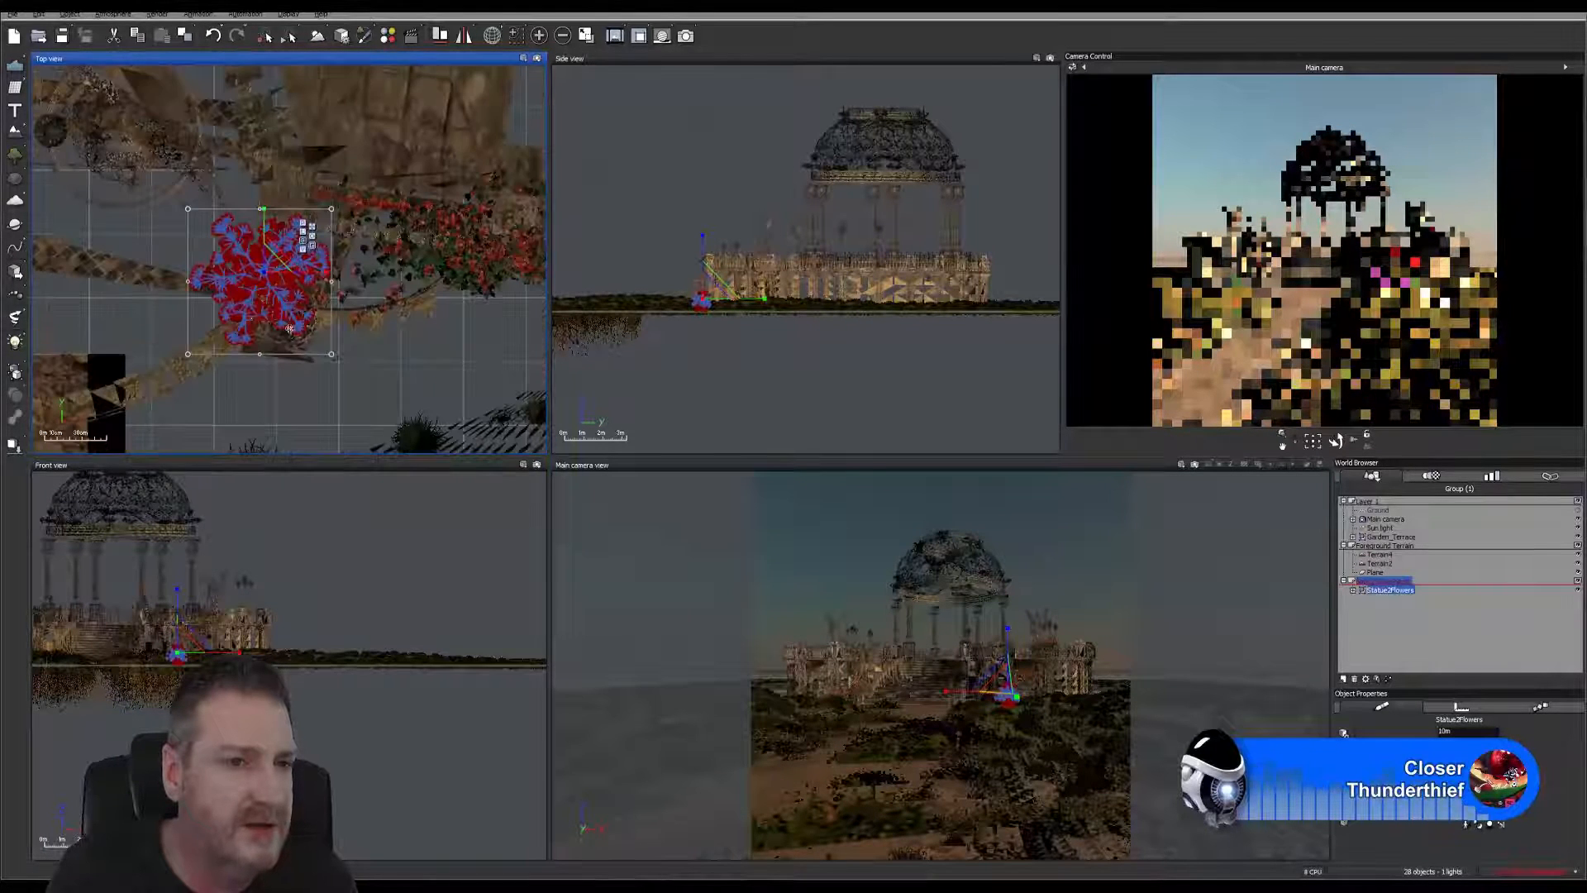
left_click(312, 227)
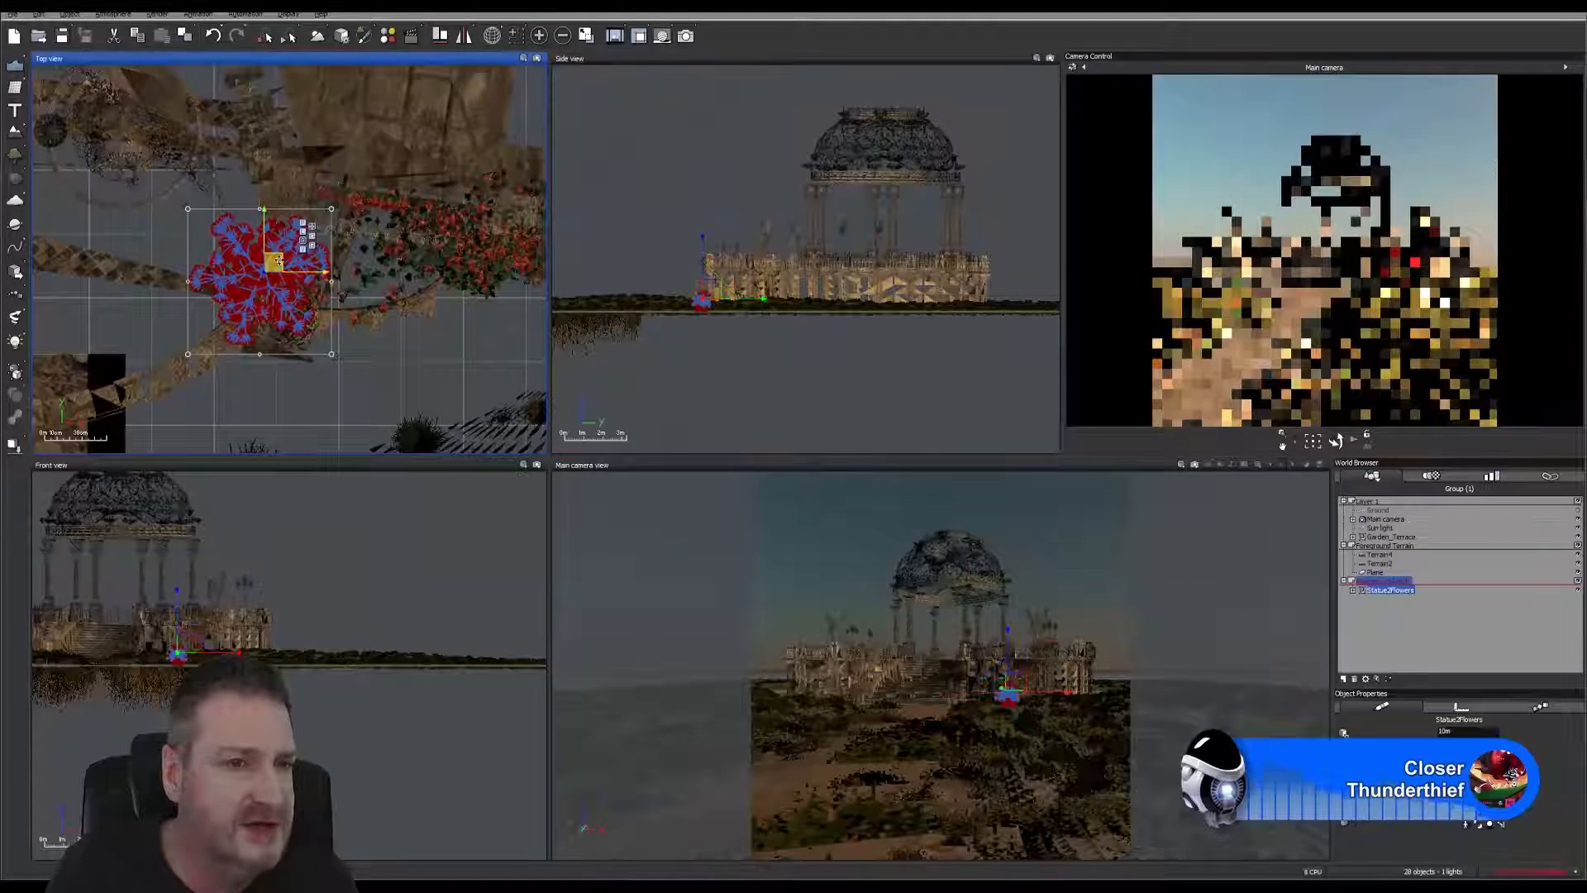
left_click_drag(274, 262, 485, 276)
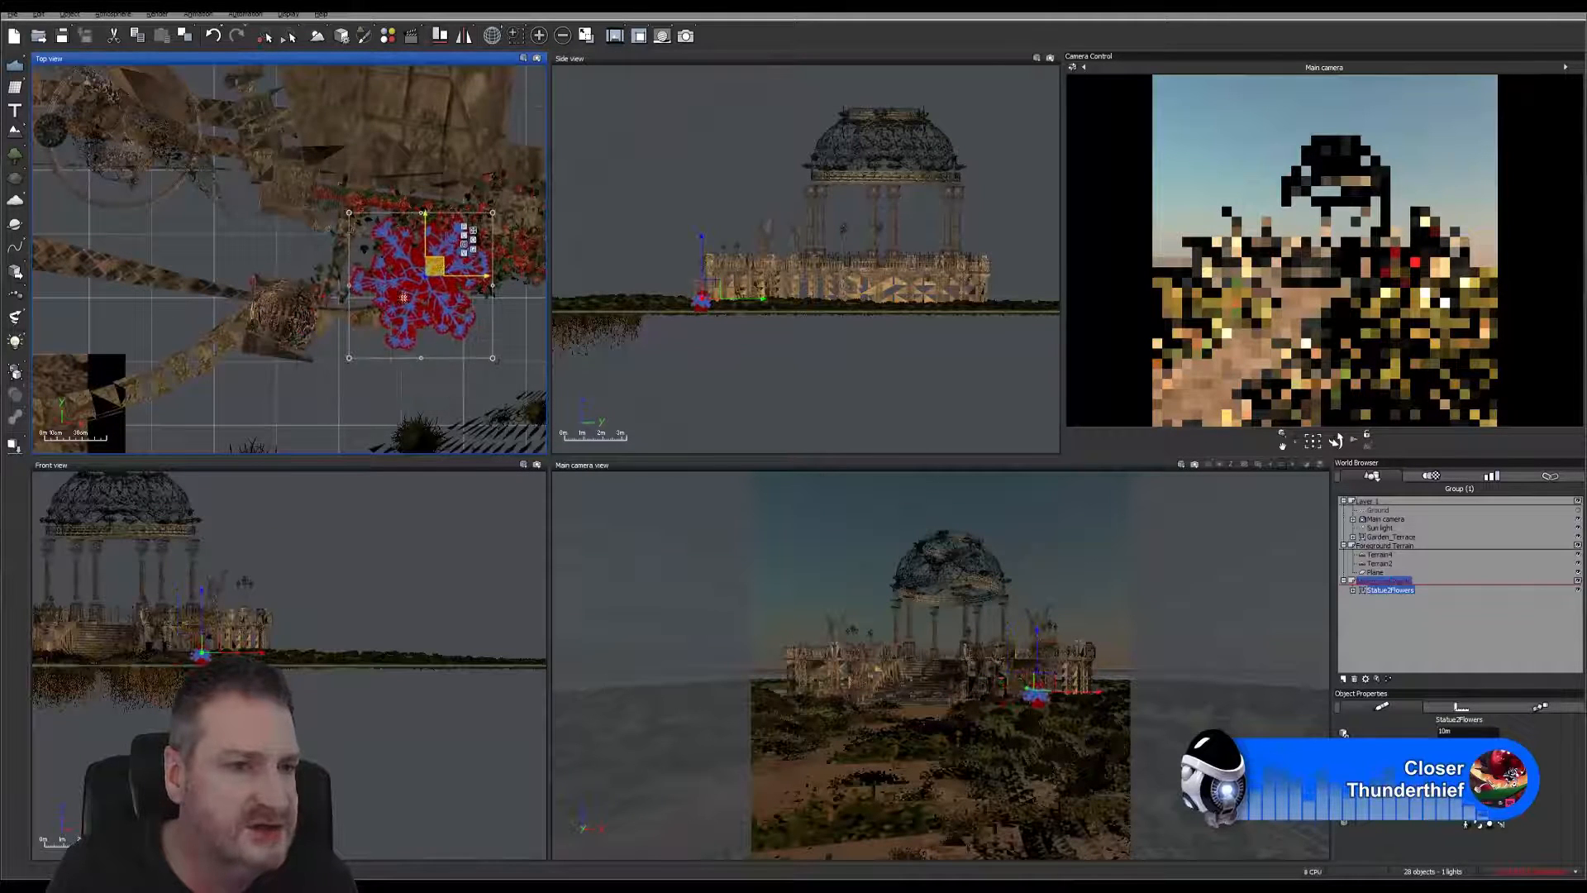
Step: Scale Statue2Flowers down further, to about three quarters of its size, to fit beside the red flowers
right_click_drag(185, 382, 209, 418)
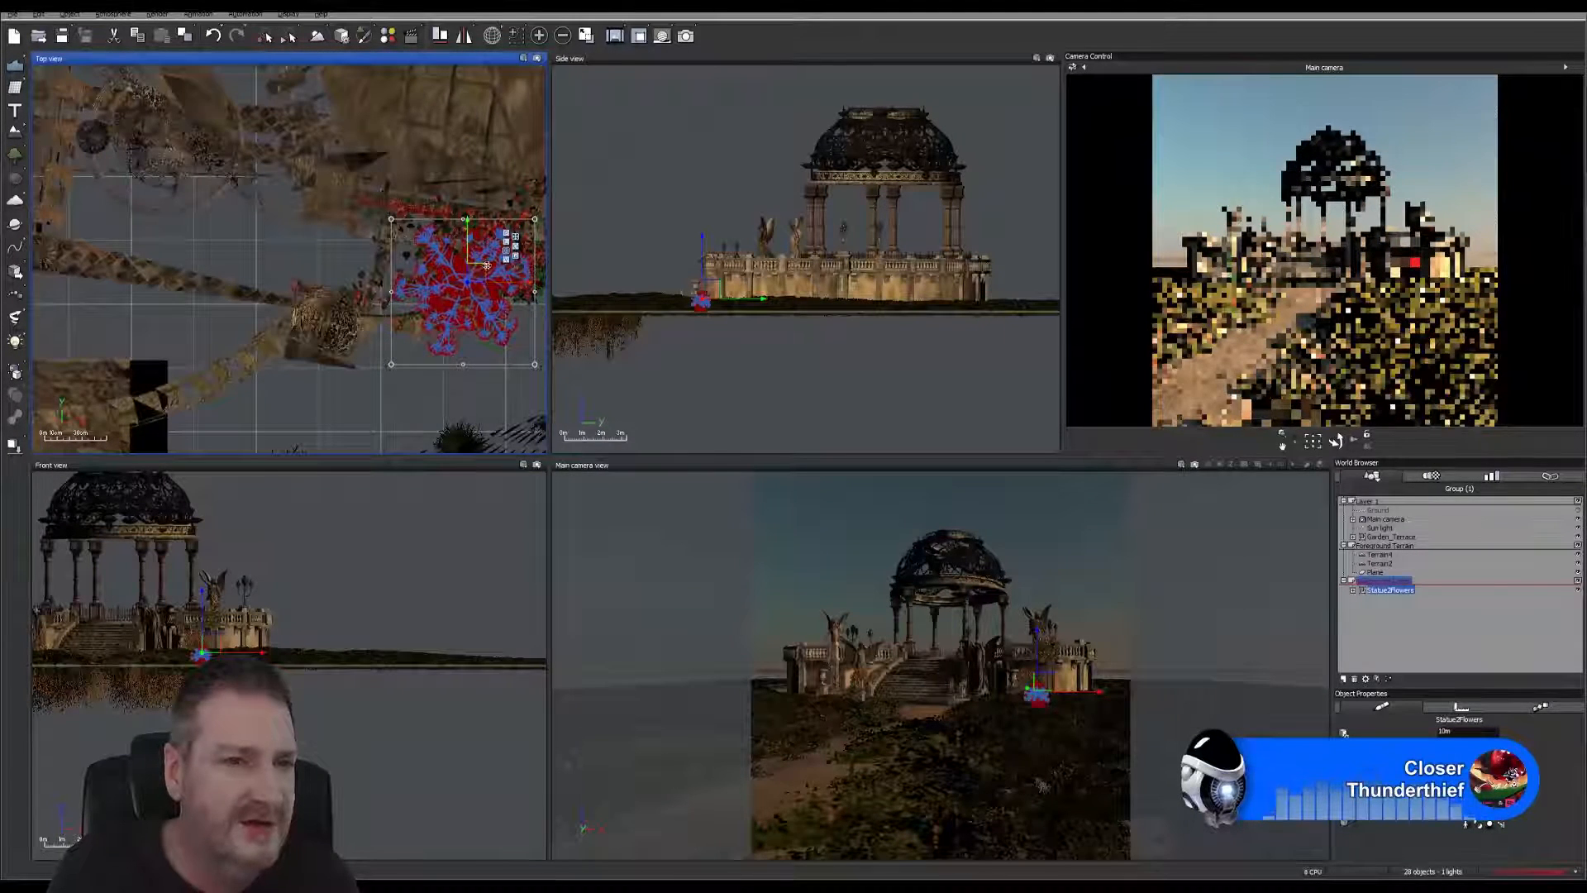
key("z")
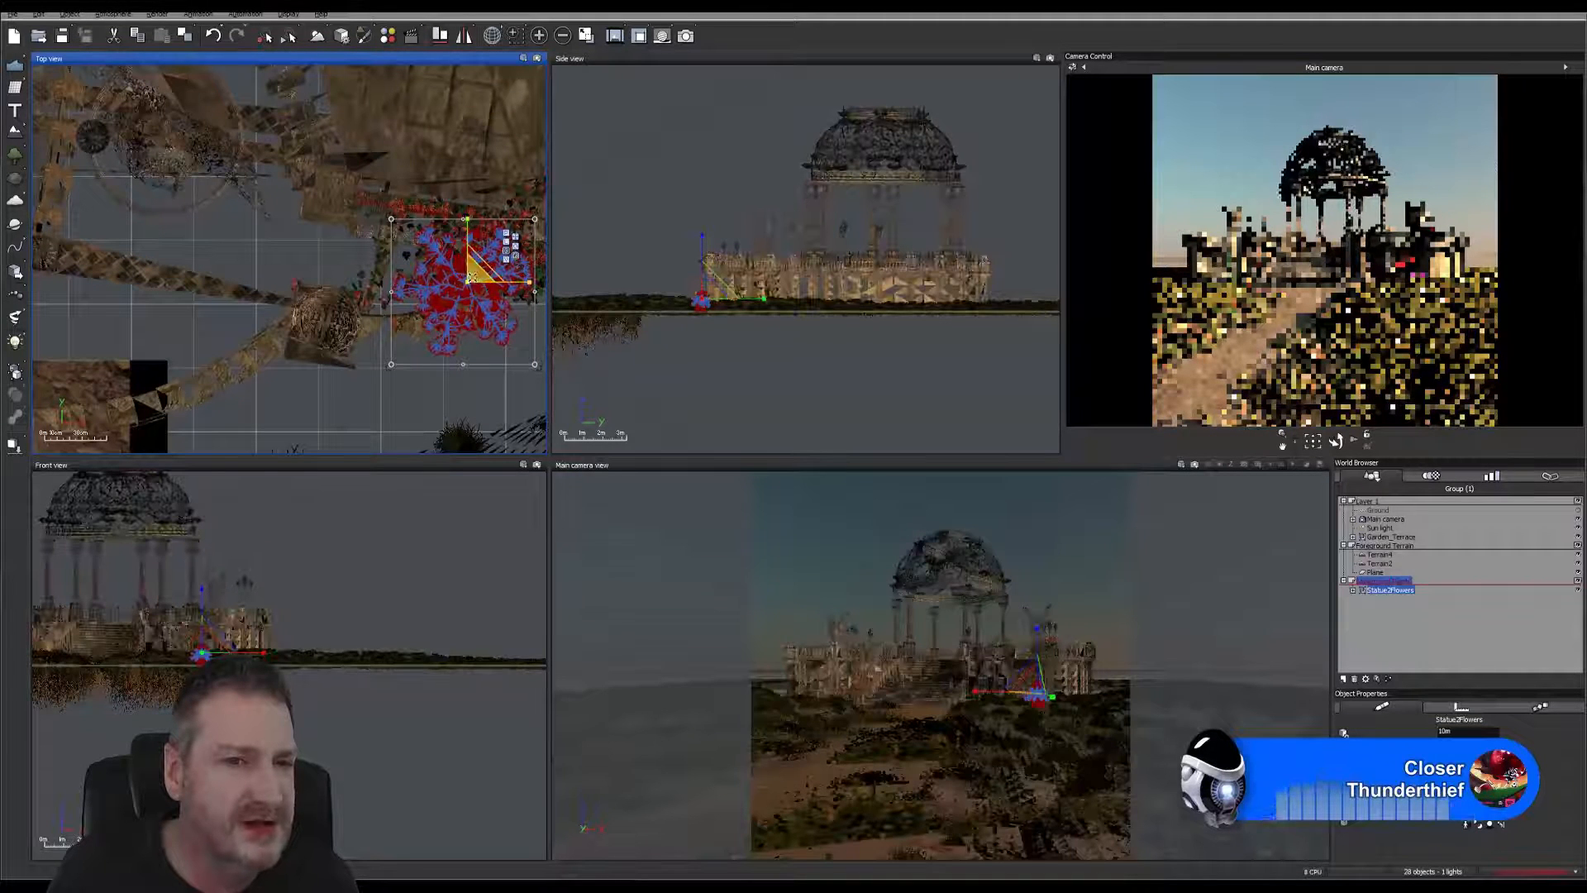
left_click_drag(472, 277, 475, 325)
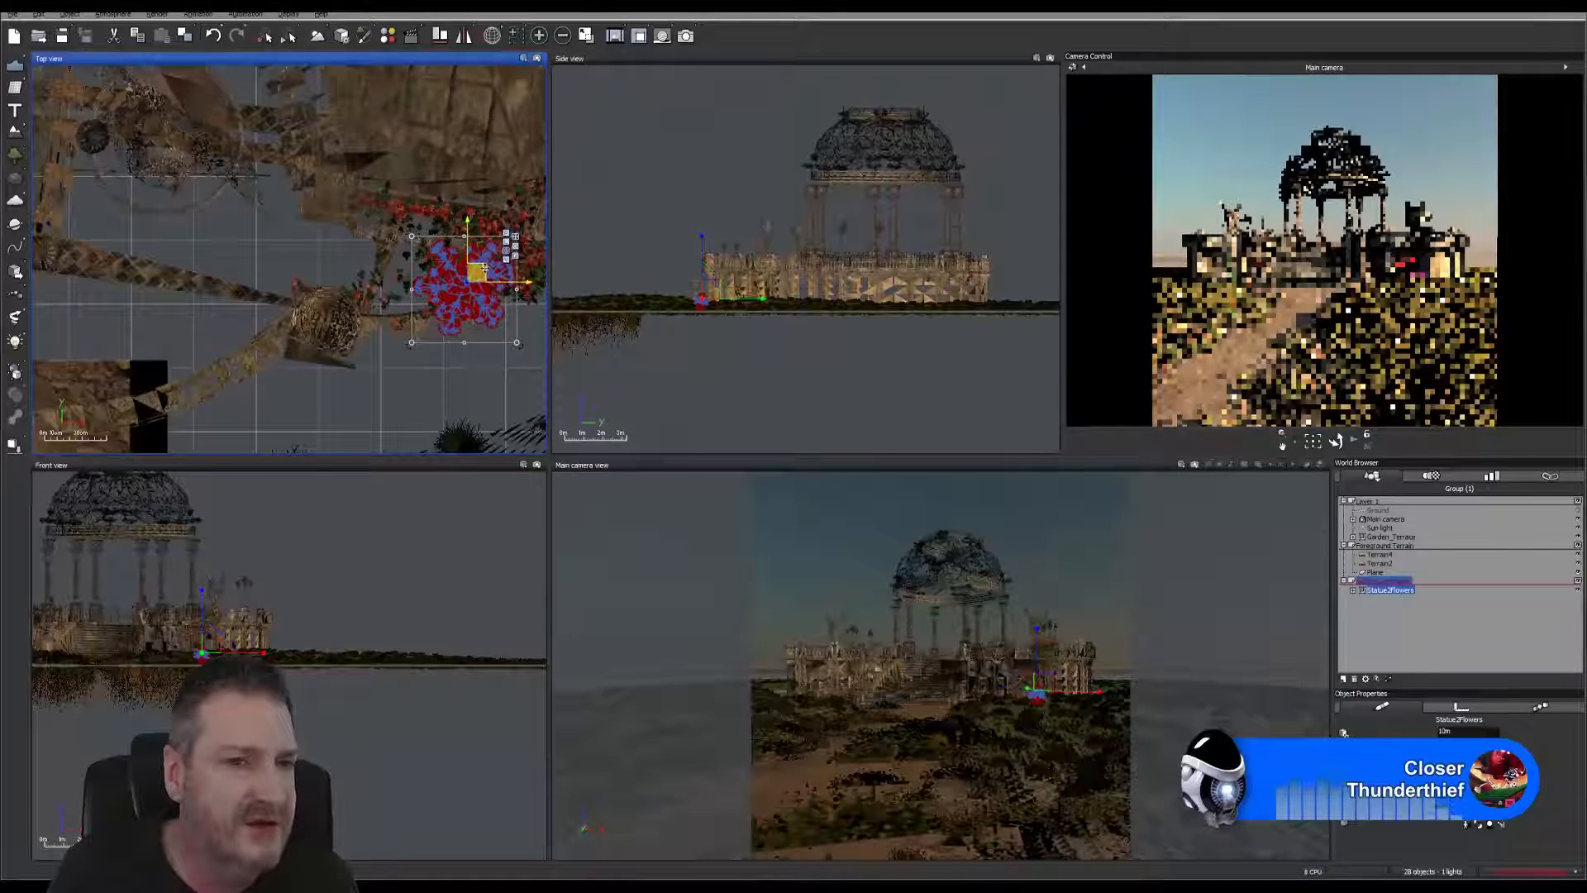
Step: Move Statue2Flowers along the terrace front over the stone urn and raise it into the mouth of the urn
left_click_drag(467, 275, 341, 306)
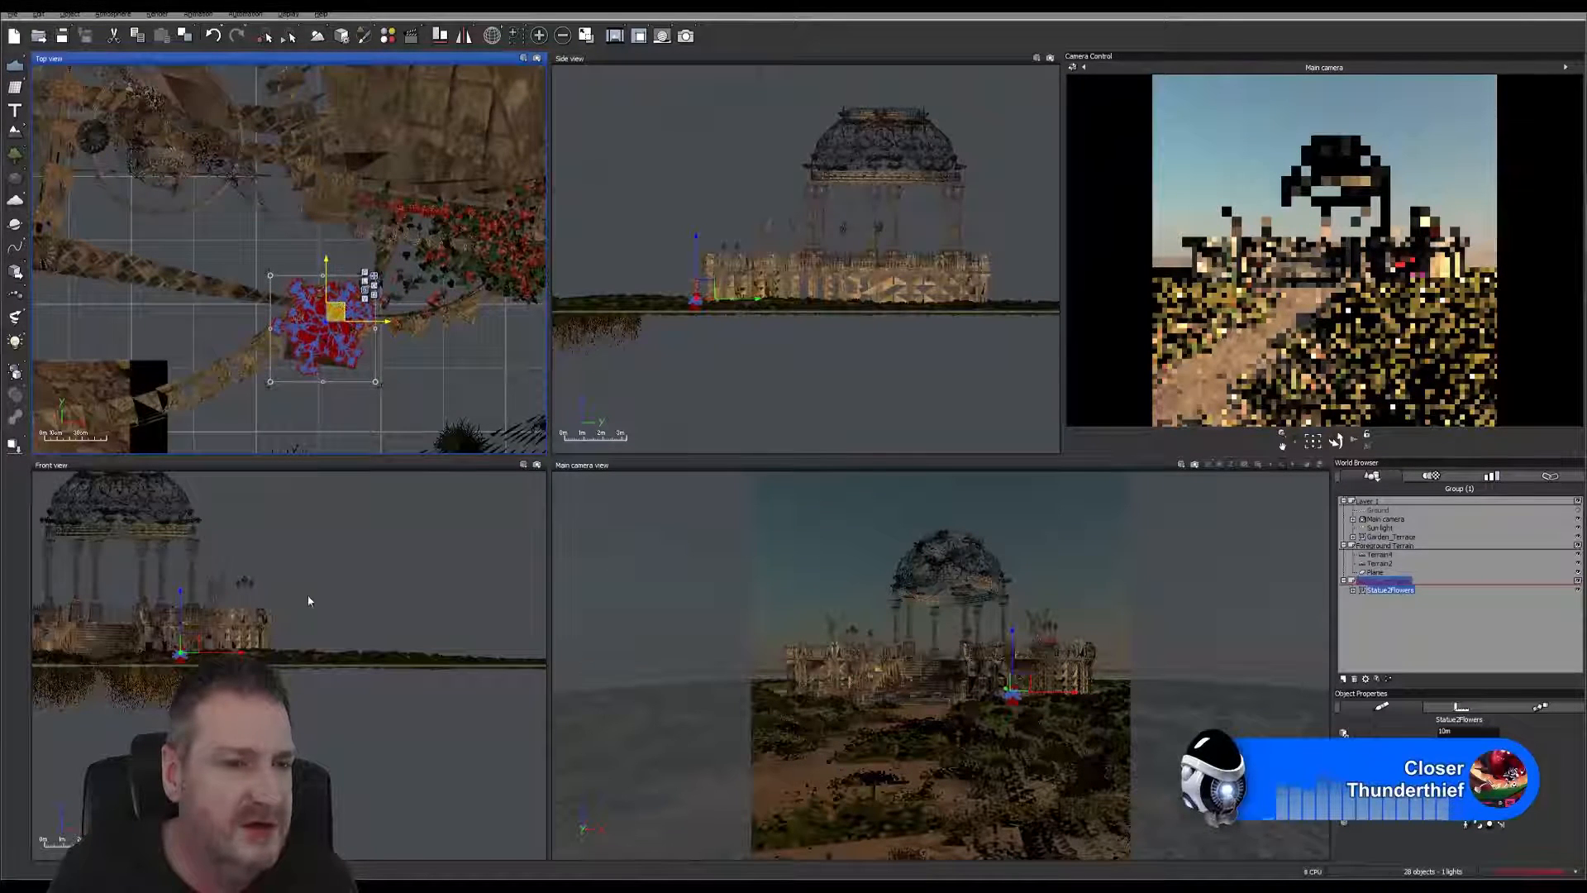
scroll(707, 330, "up", 5)
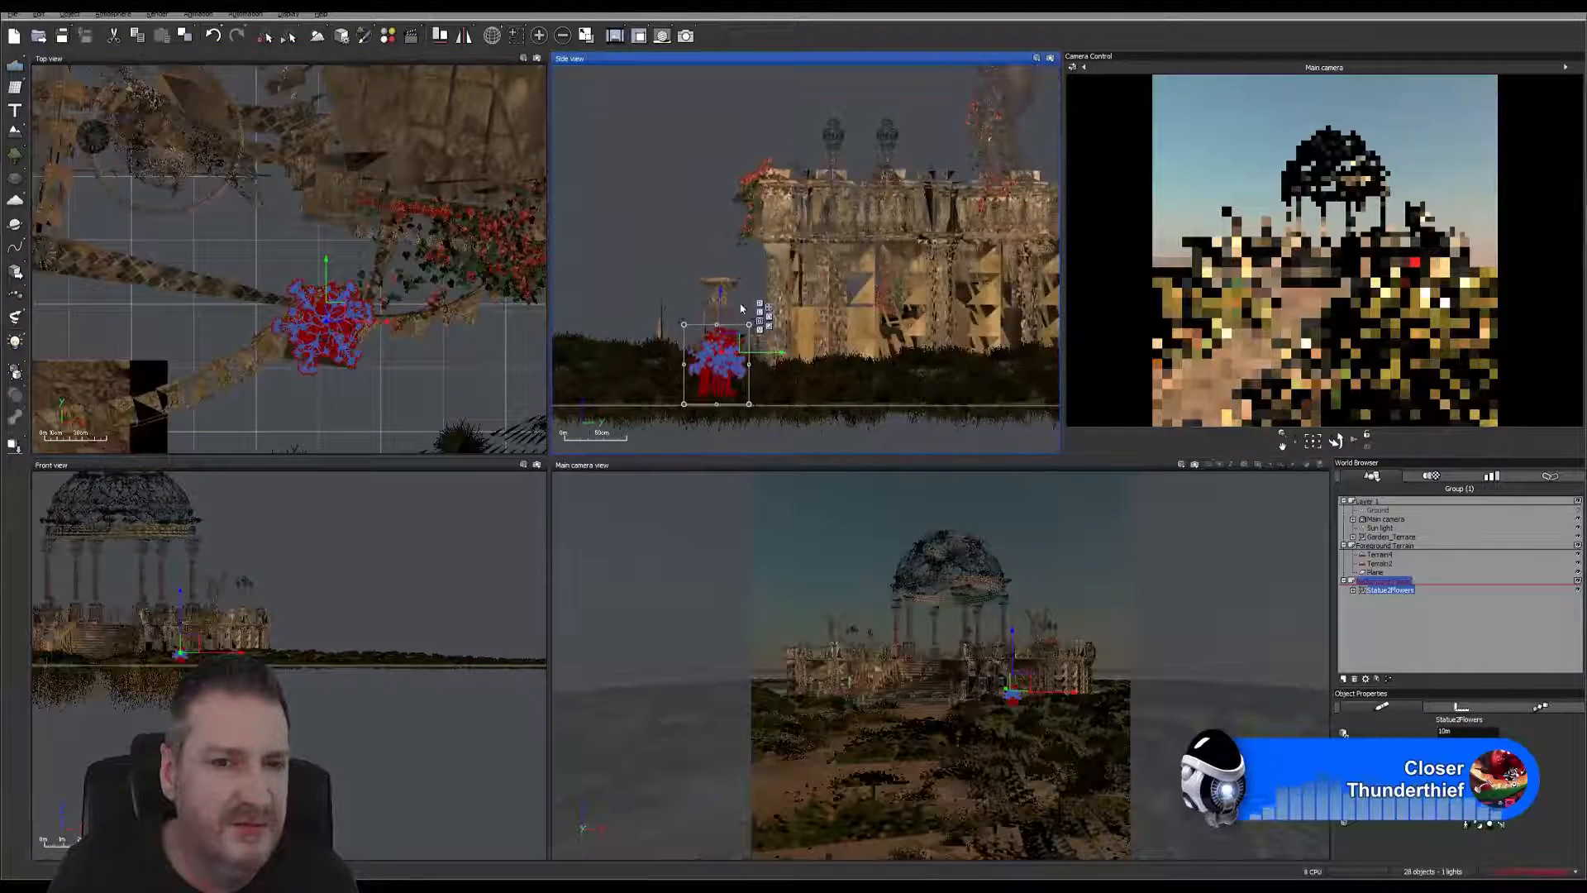
left_click_drag(717, 313, 728, 221)
scroll(728, 222, "up", 2)
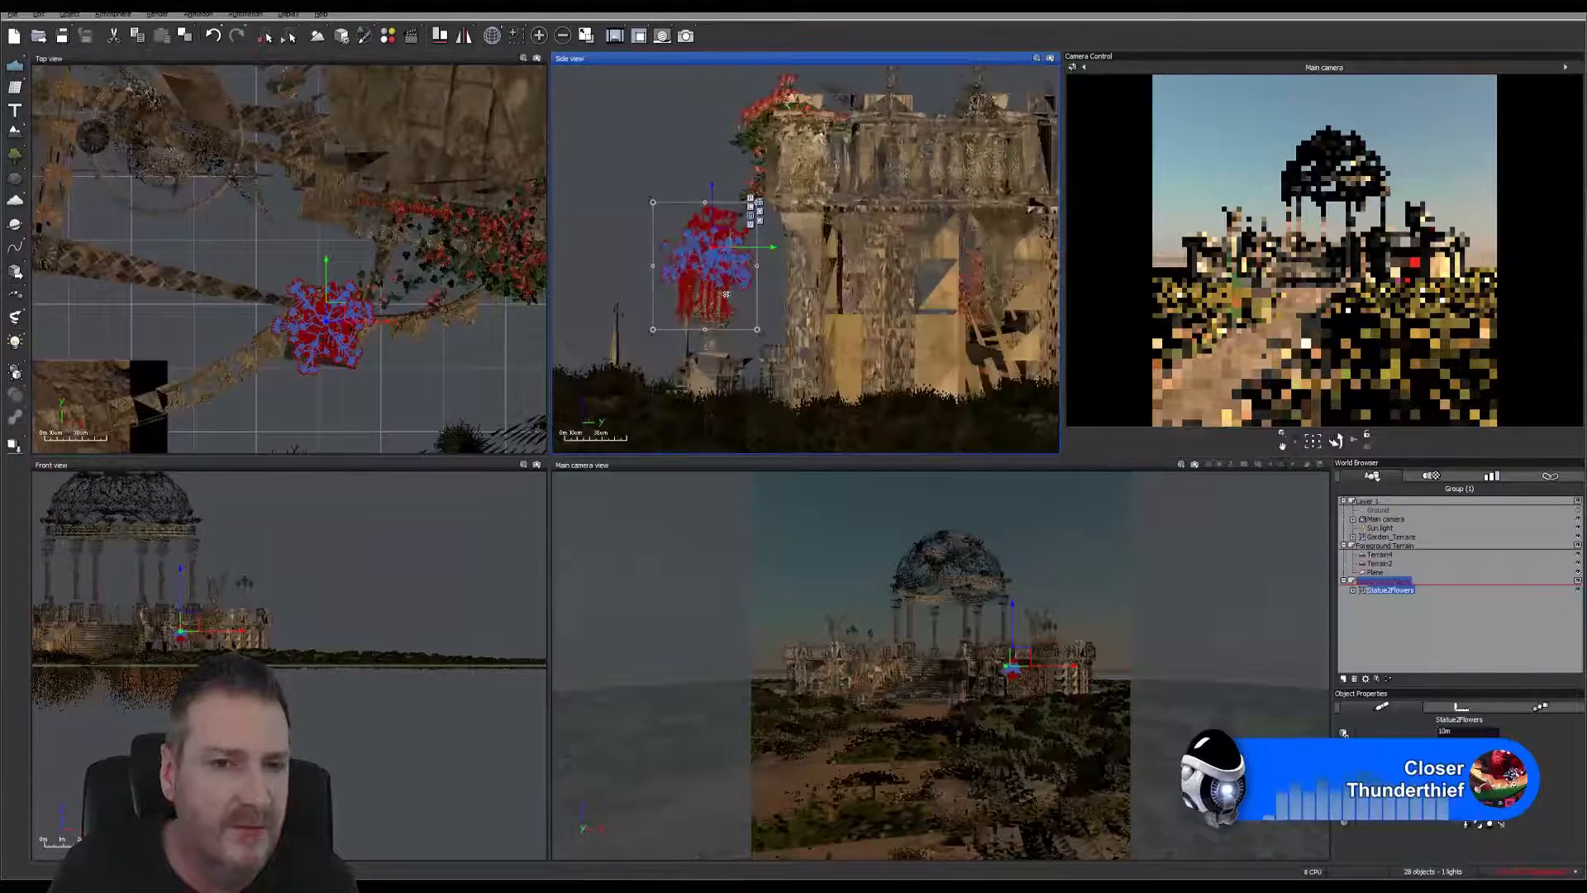
scroll(721, 295, "up", 2)
scroll(722, 294, "up", 2)
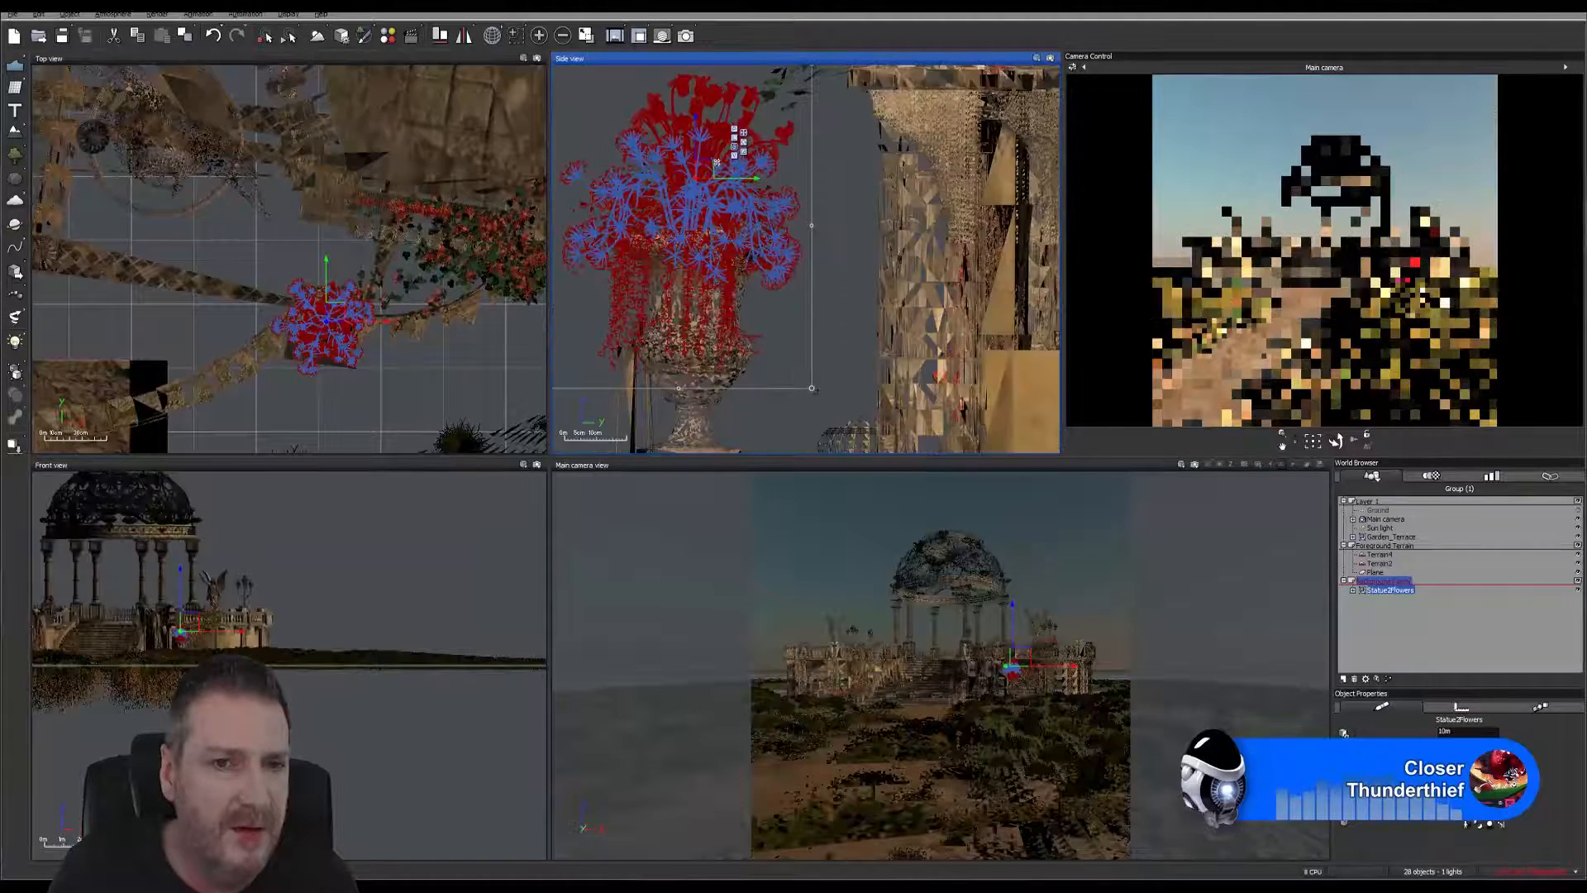
left_click_drag(713, 162, 702, 152)
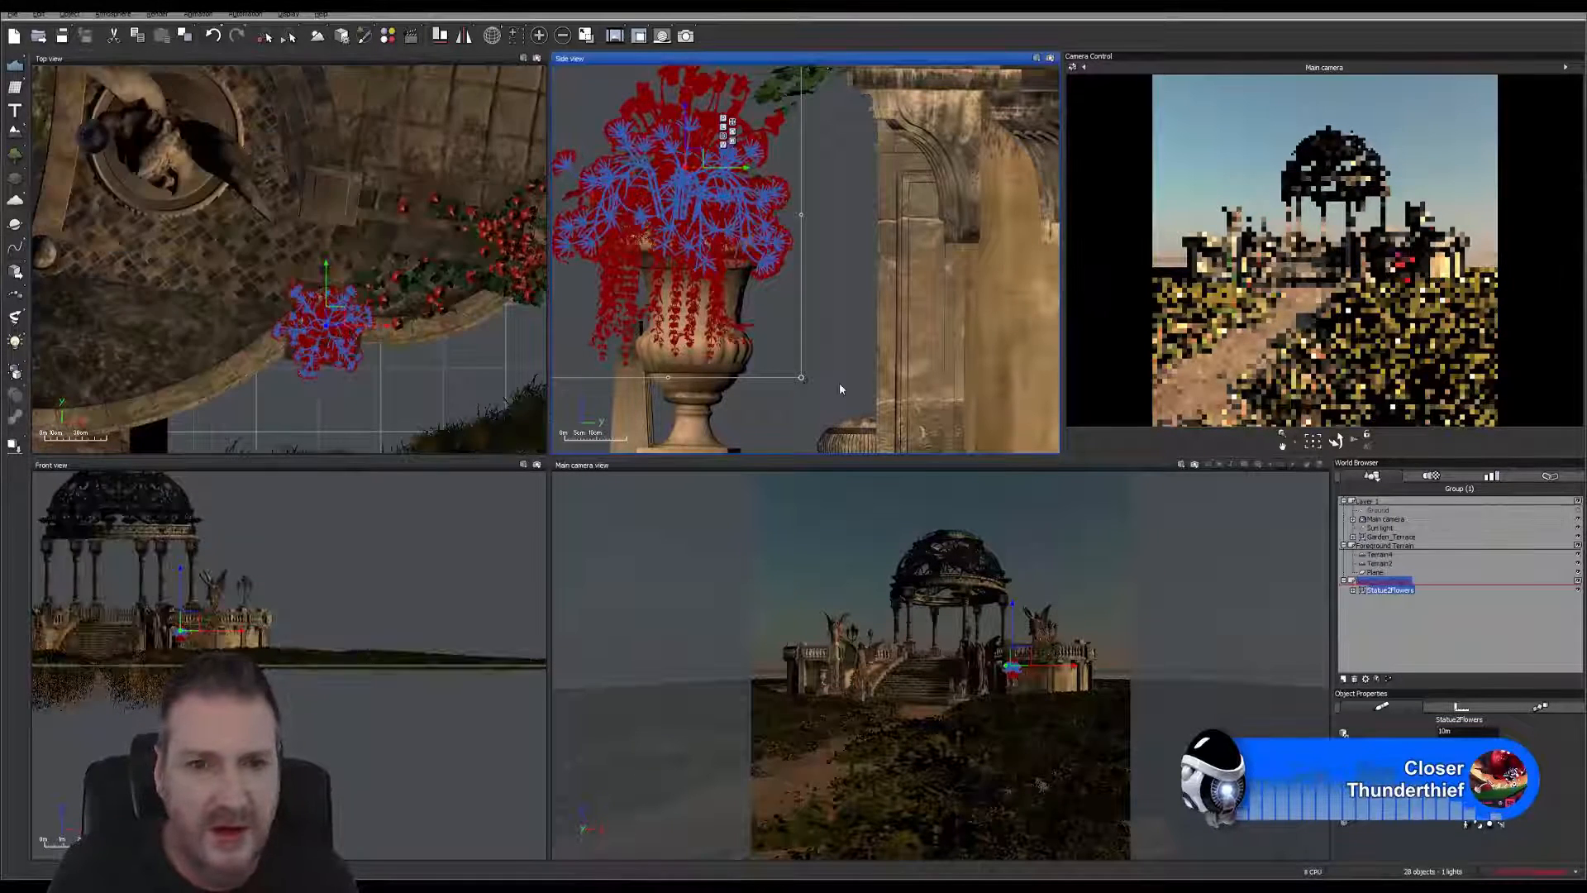
Step: Scale Statue2Flowers up slightly and raise it a little so the flowers fill the rim of the urn
left_click(829, 322)
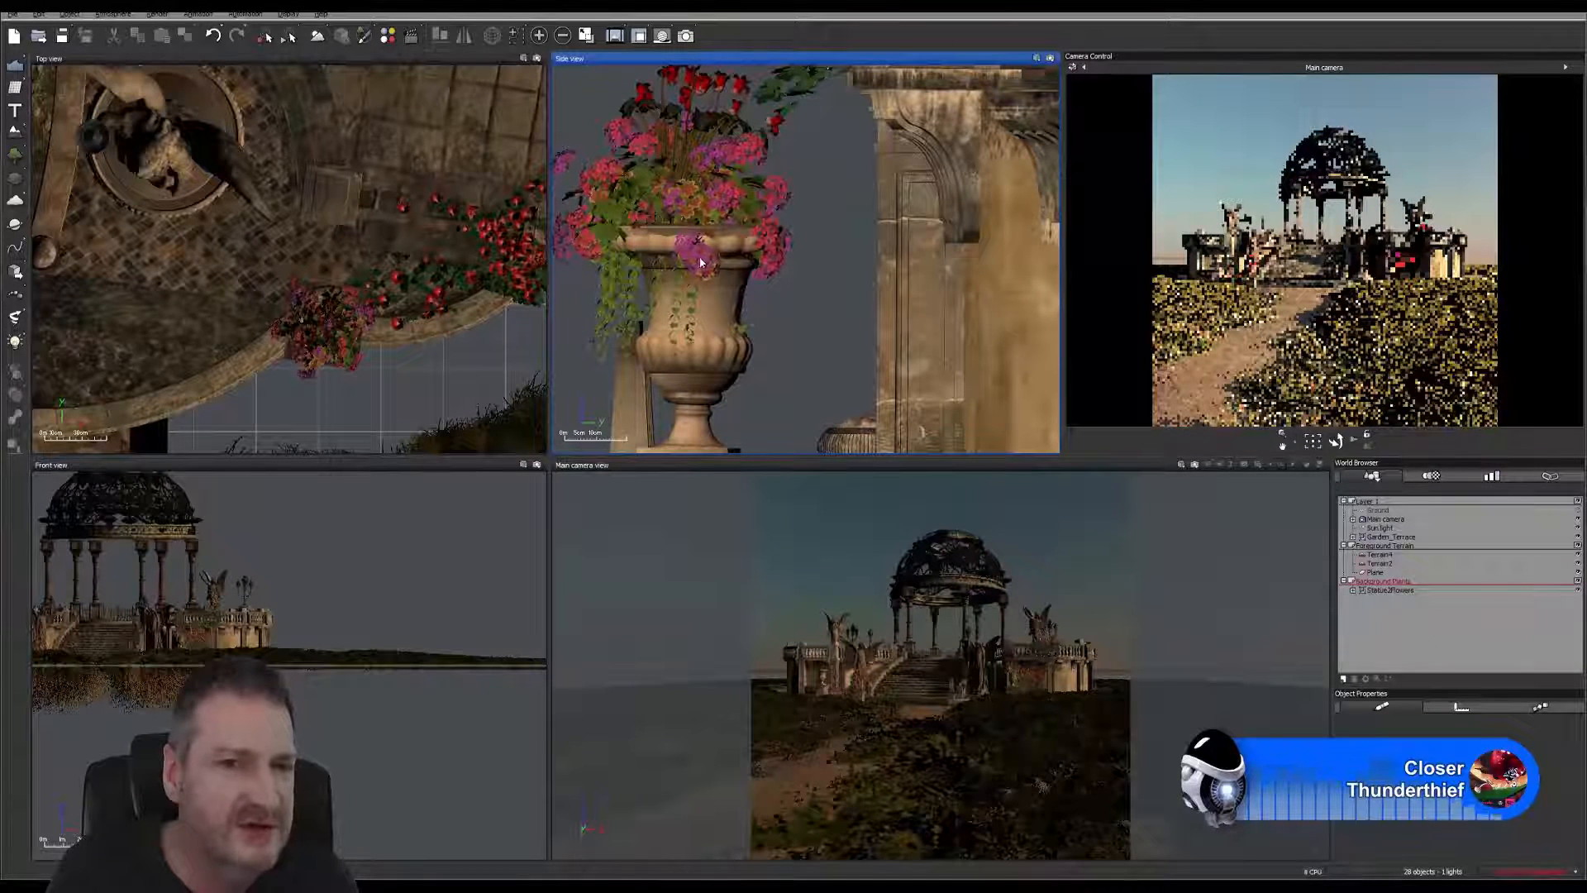
left_click(691, 203)
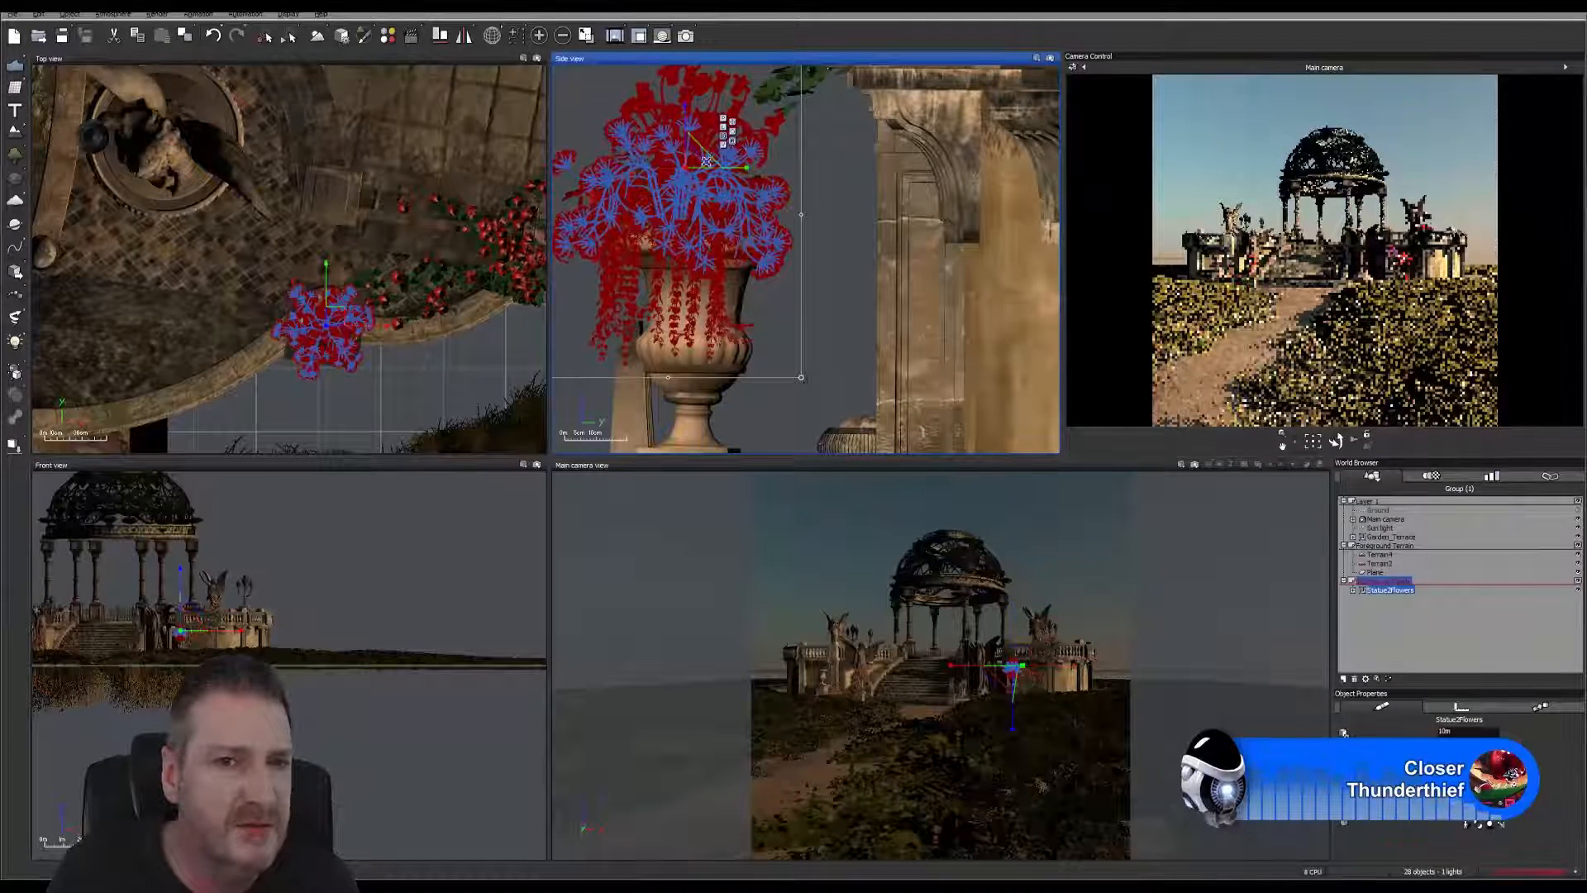
left_click_drag(687, 161, 708, 157)
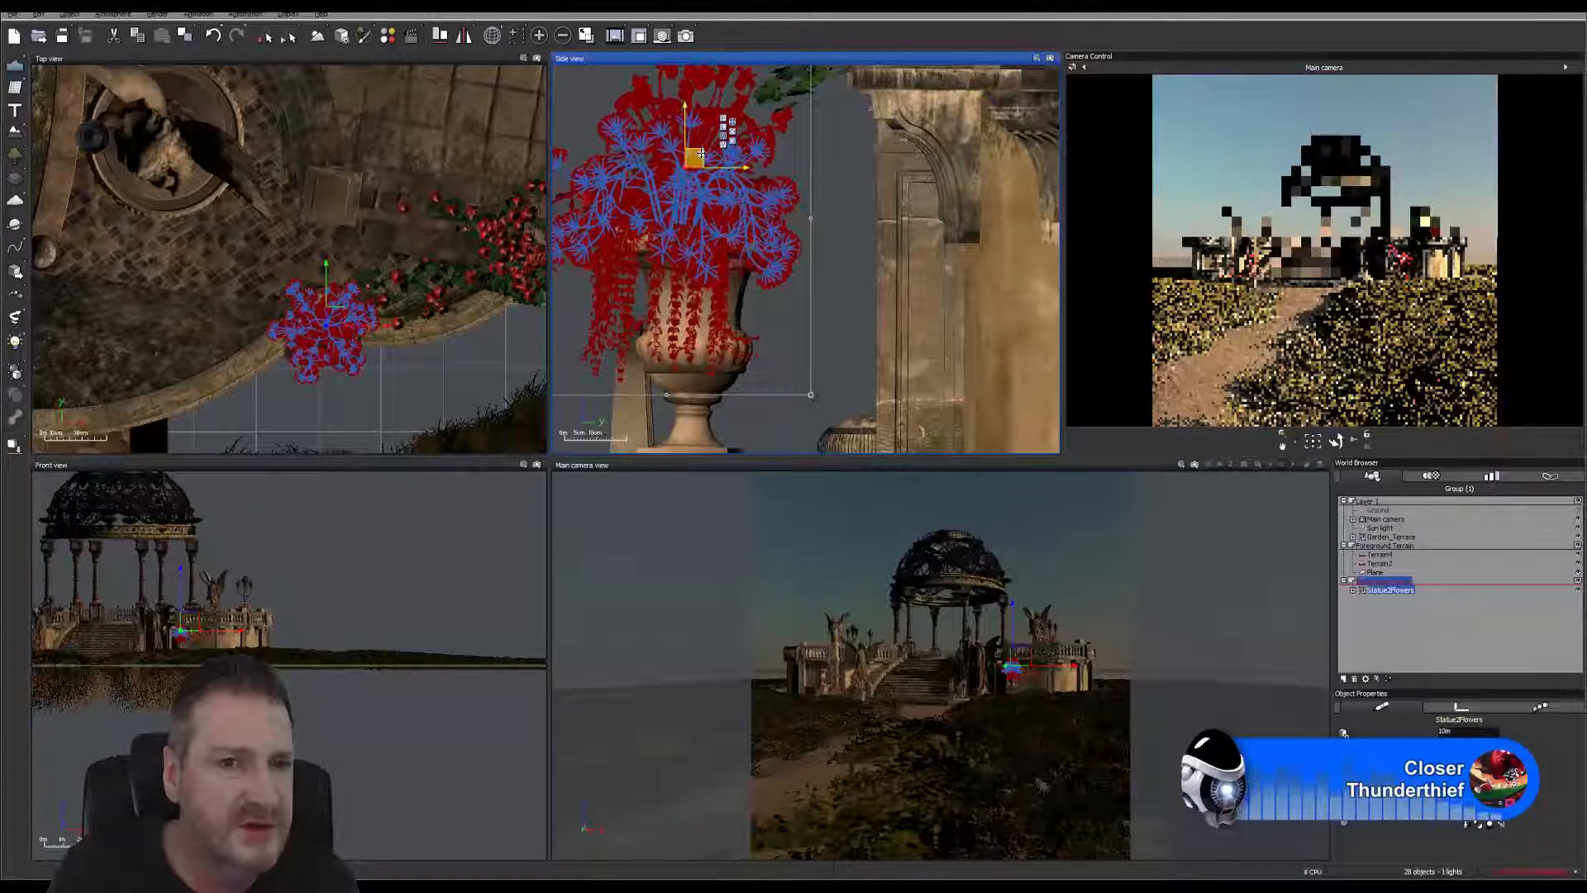
left_click_drag(705, 154, 701, 134)
left_click(853, 278)
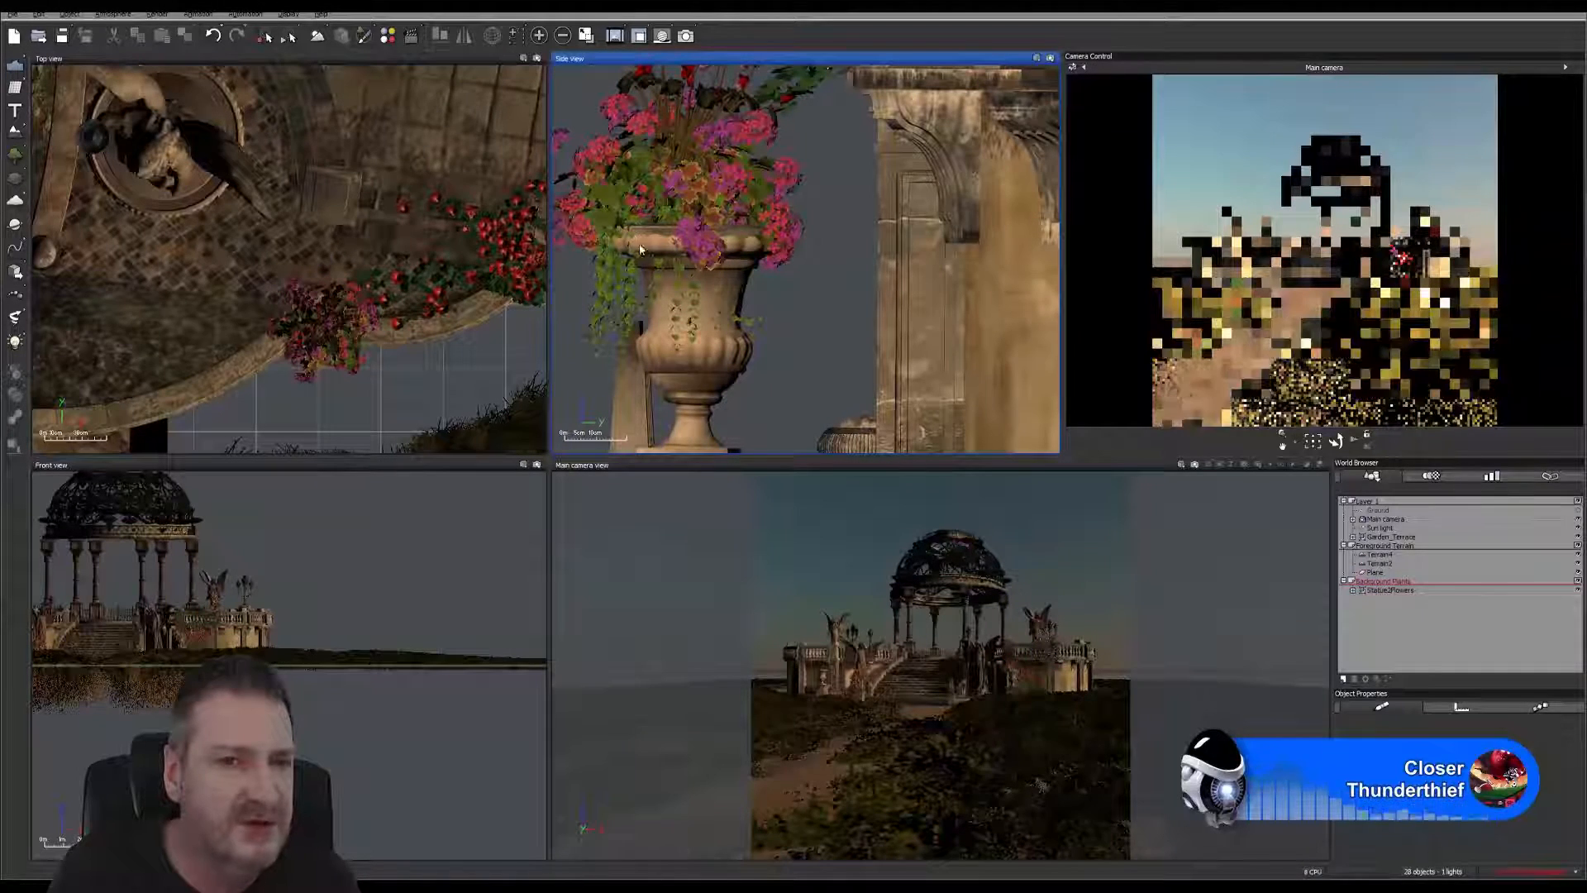
left_click(698, 178)
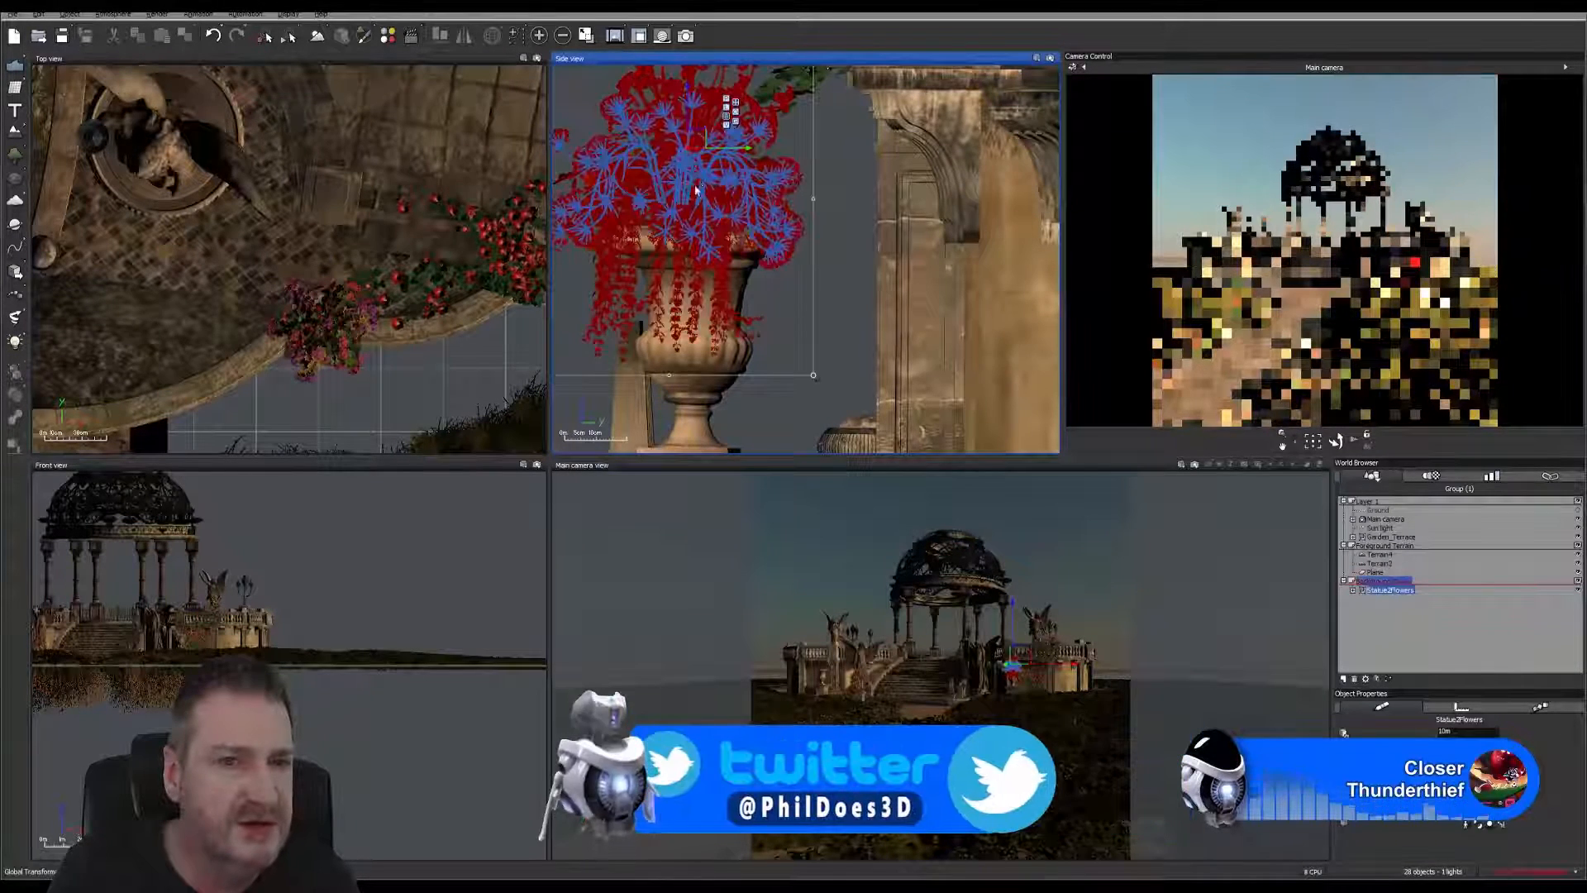
Step: Nudge Statue2Flowers sideways to centre it on the urn as seen from the front, and check the fit
right_click_drag(308, 574, 449, 570)
scroll(296, 645, "up", 7)
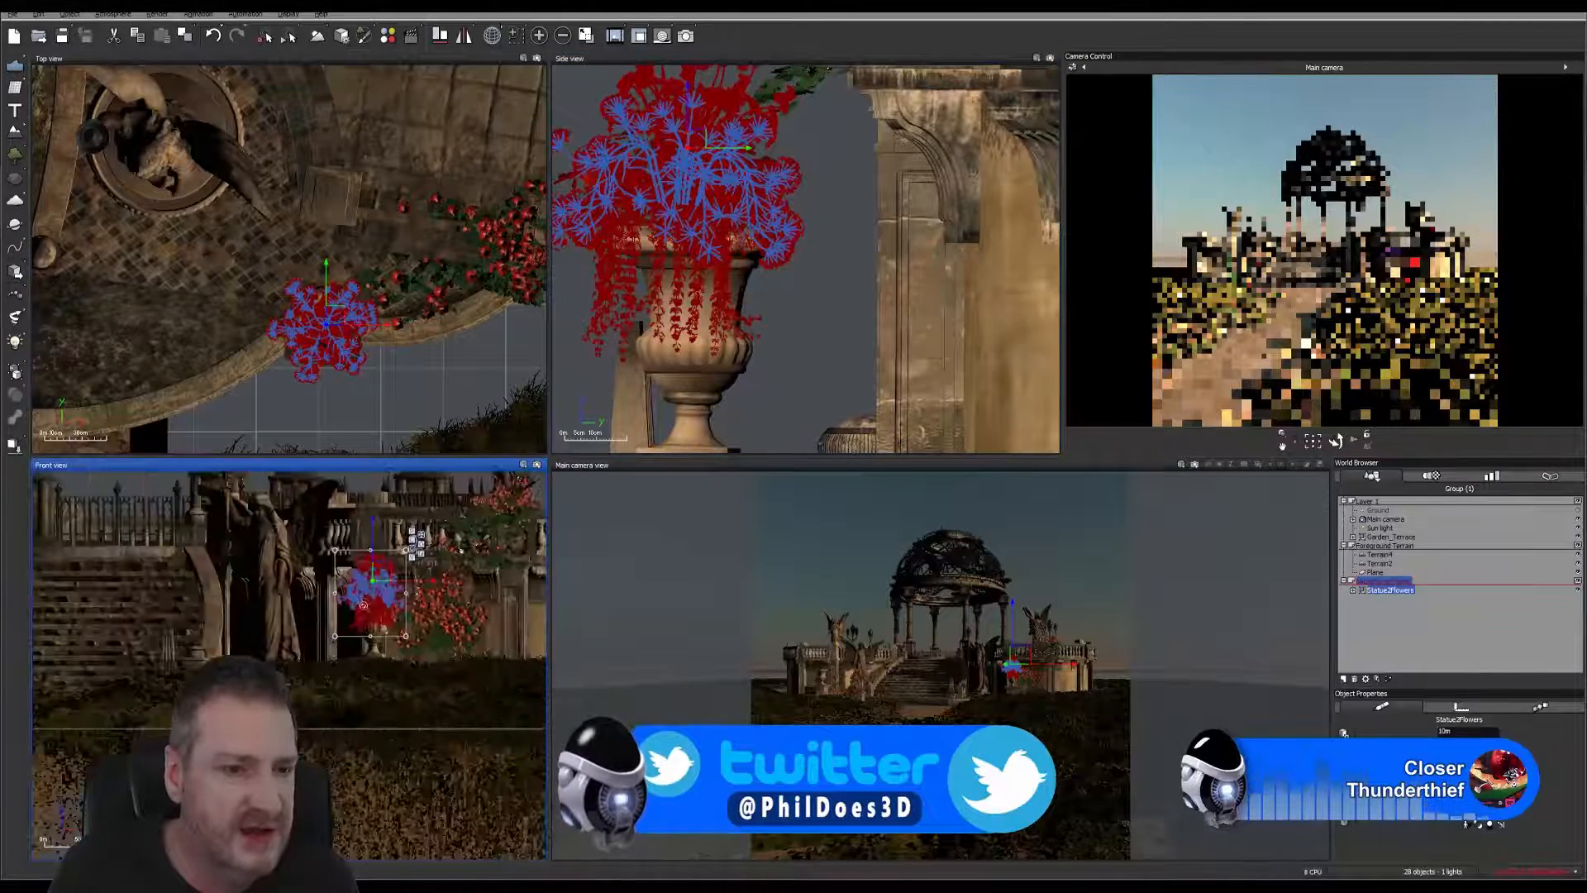
scroll(436, 576, "up", 3)
scroll(367, 602, "up", 2)
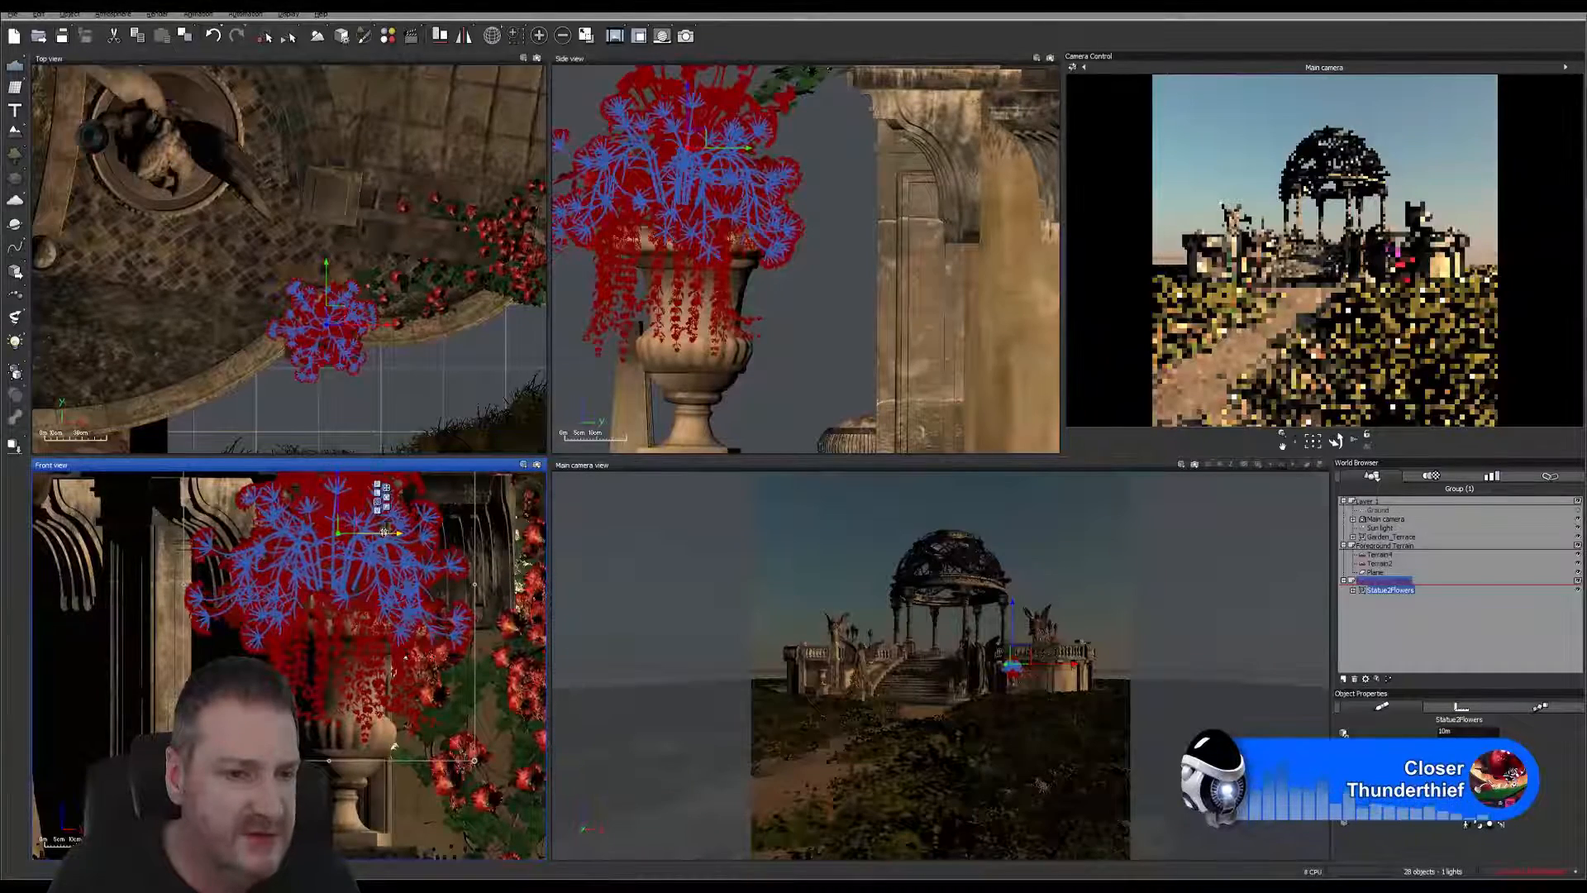
left_click_drag(383, 532, 391, 532)
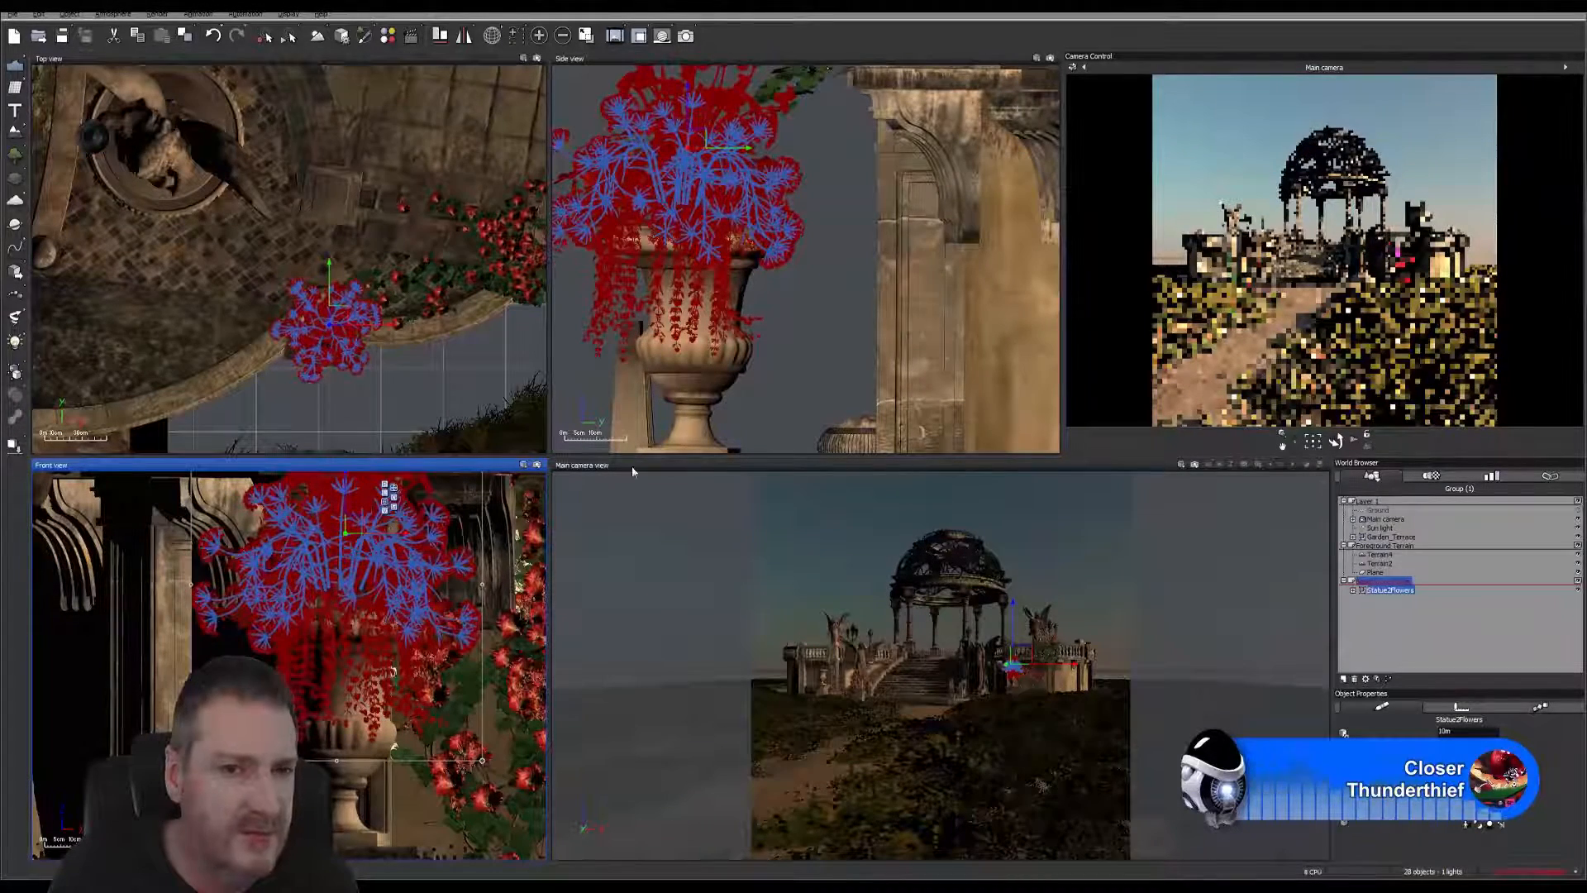
left_click(833, 306)
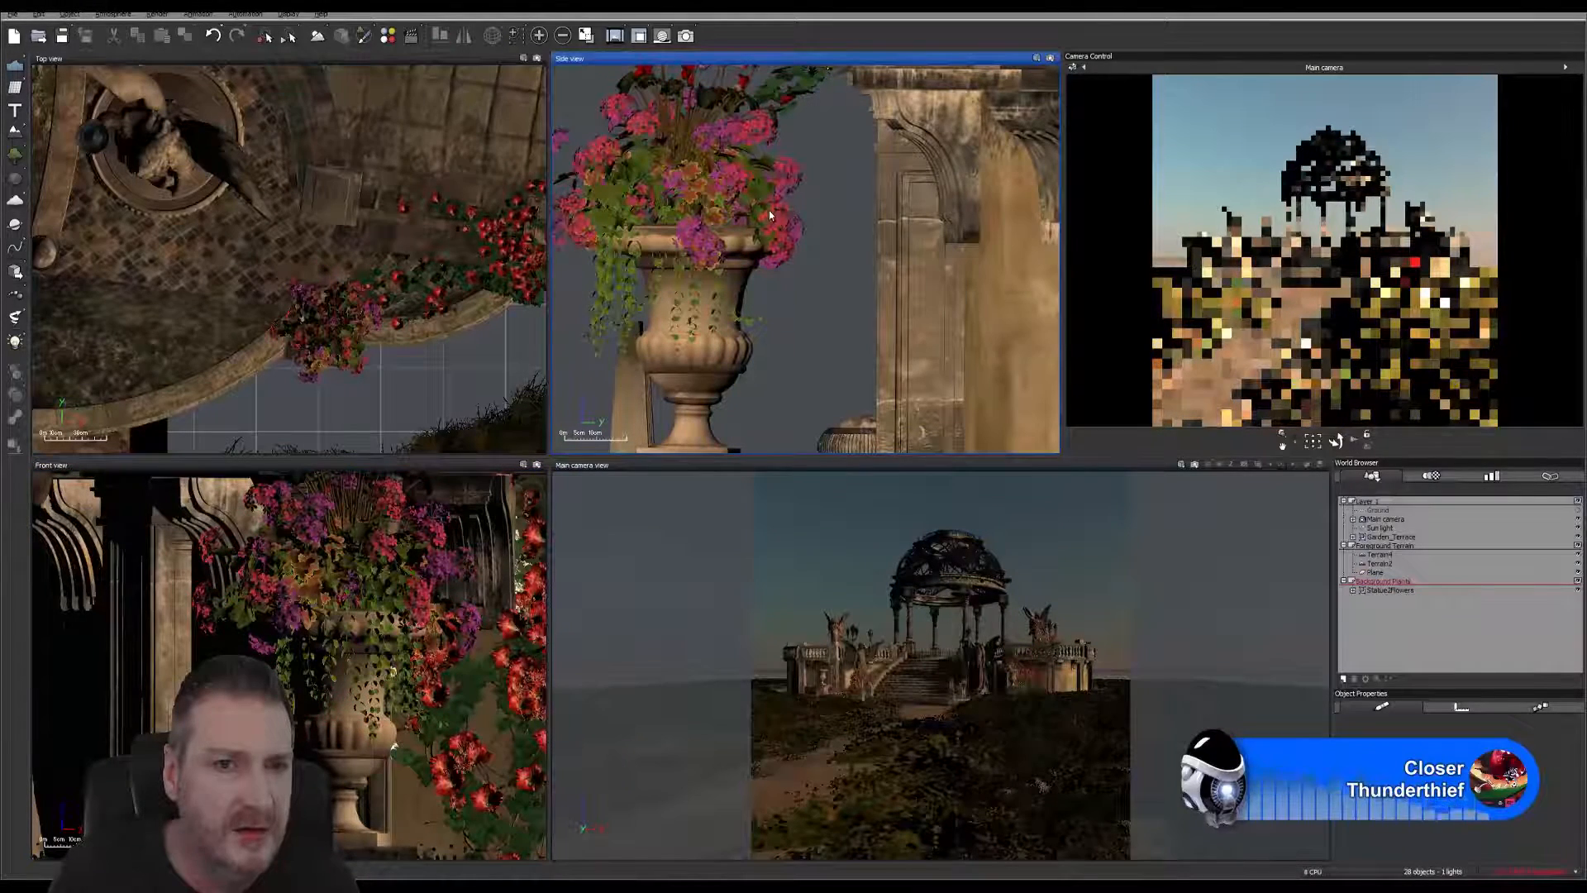
left_click(719, 186)
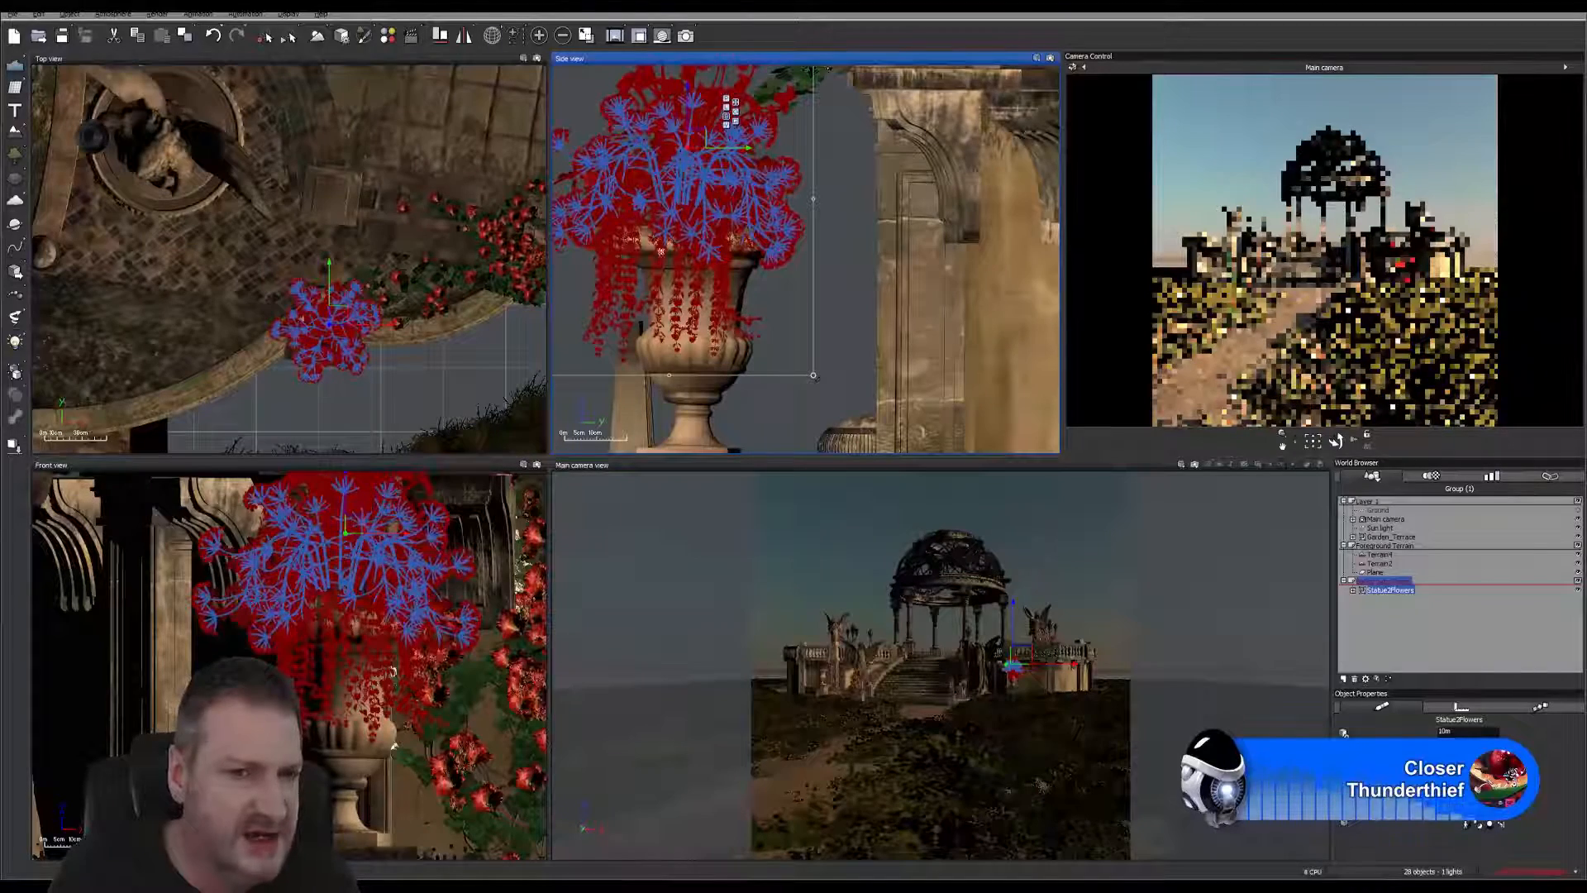
left_click(831, 270)
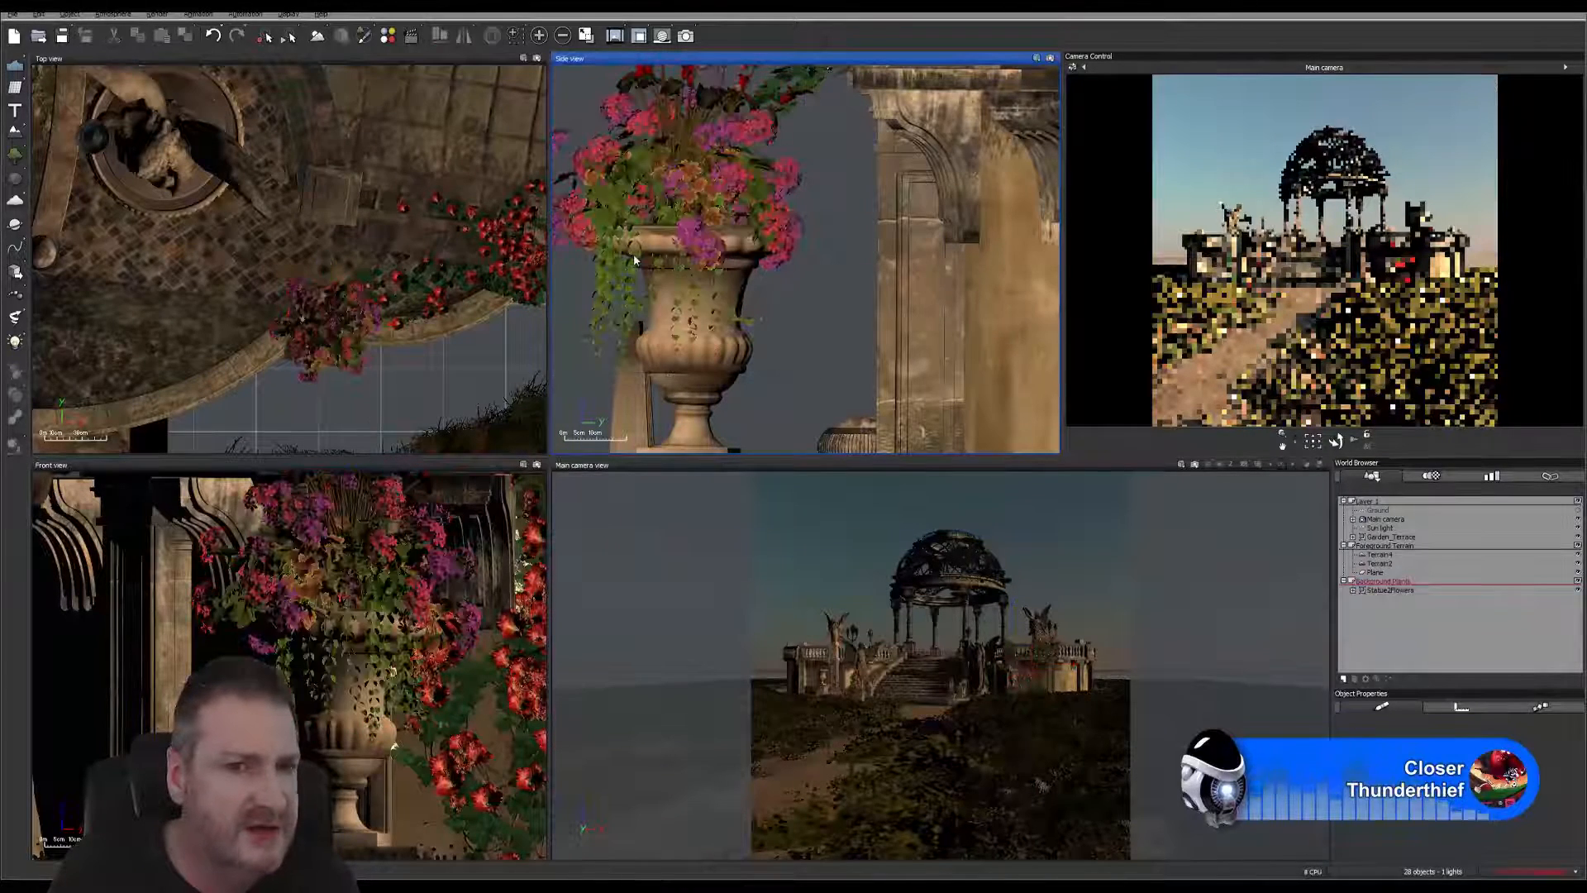
left_click(741, 184)
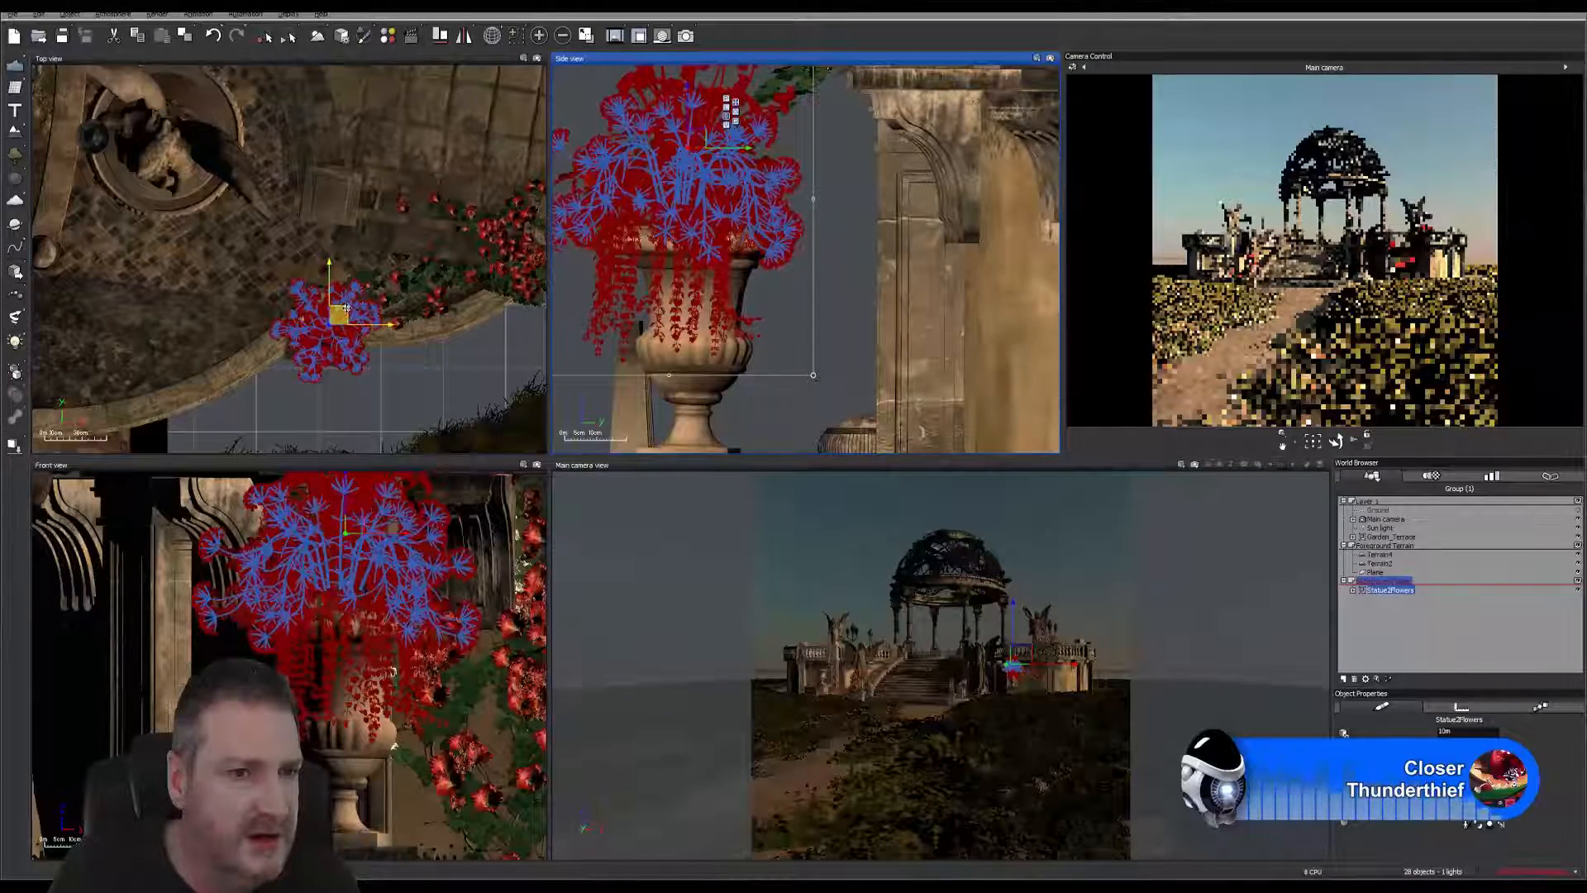
Step: Shift Statue2Flowers slightly further sideways over the urn, towards the red flowers, and check it without the selection highlight
left_click_drag(347, 308, 335, 290)
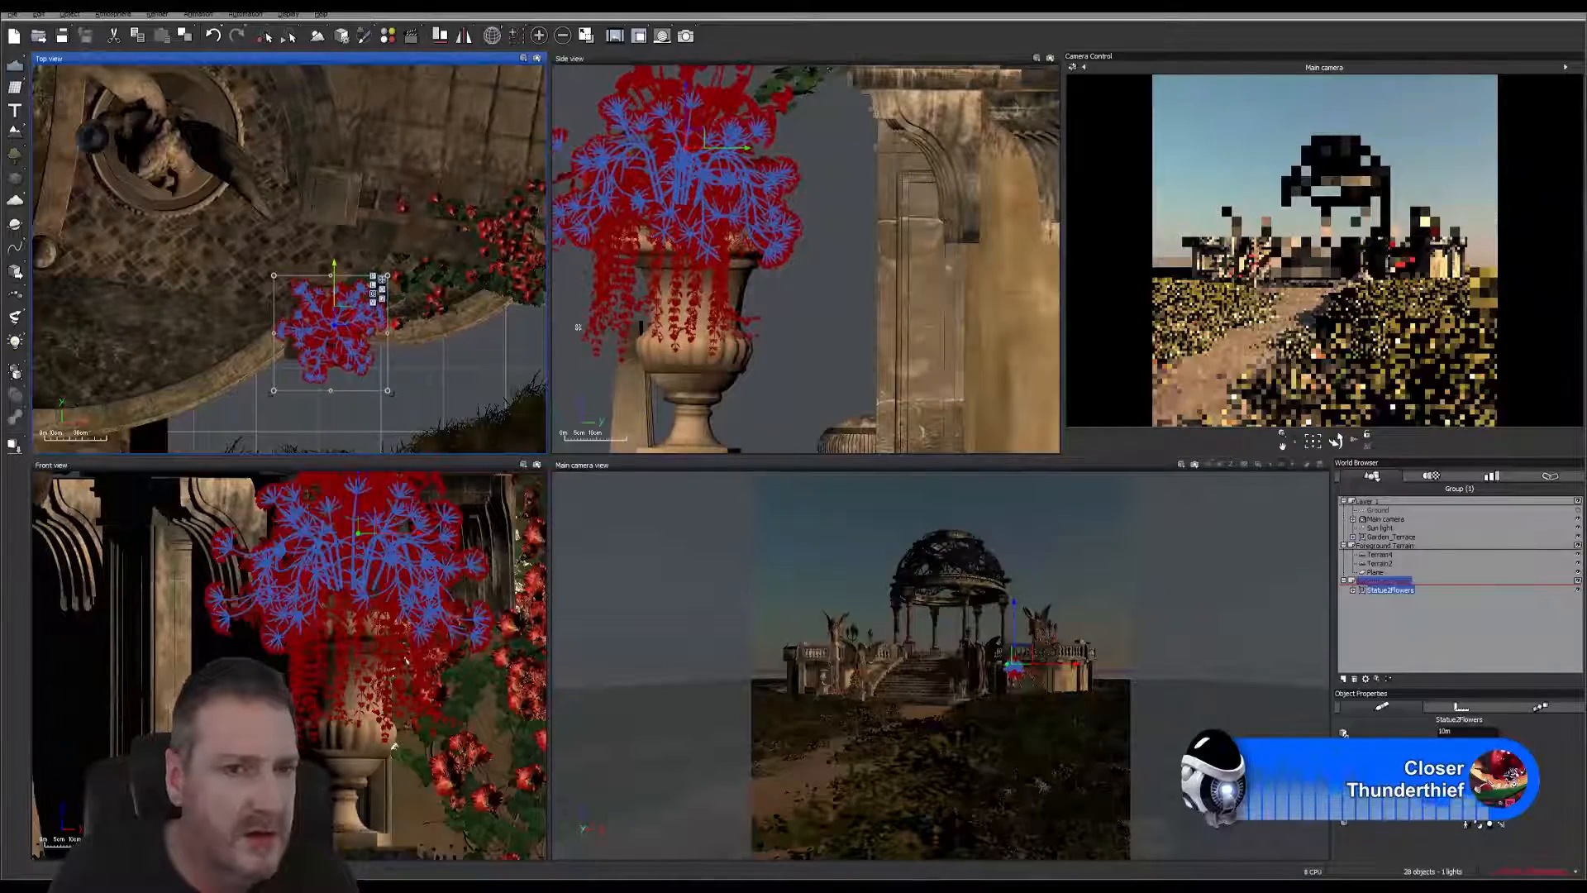
left_click(830, 327)
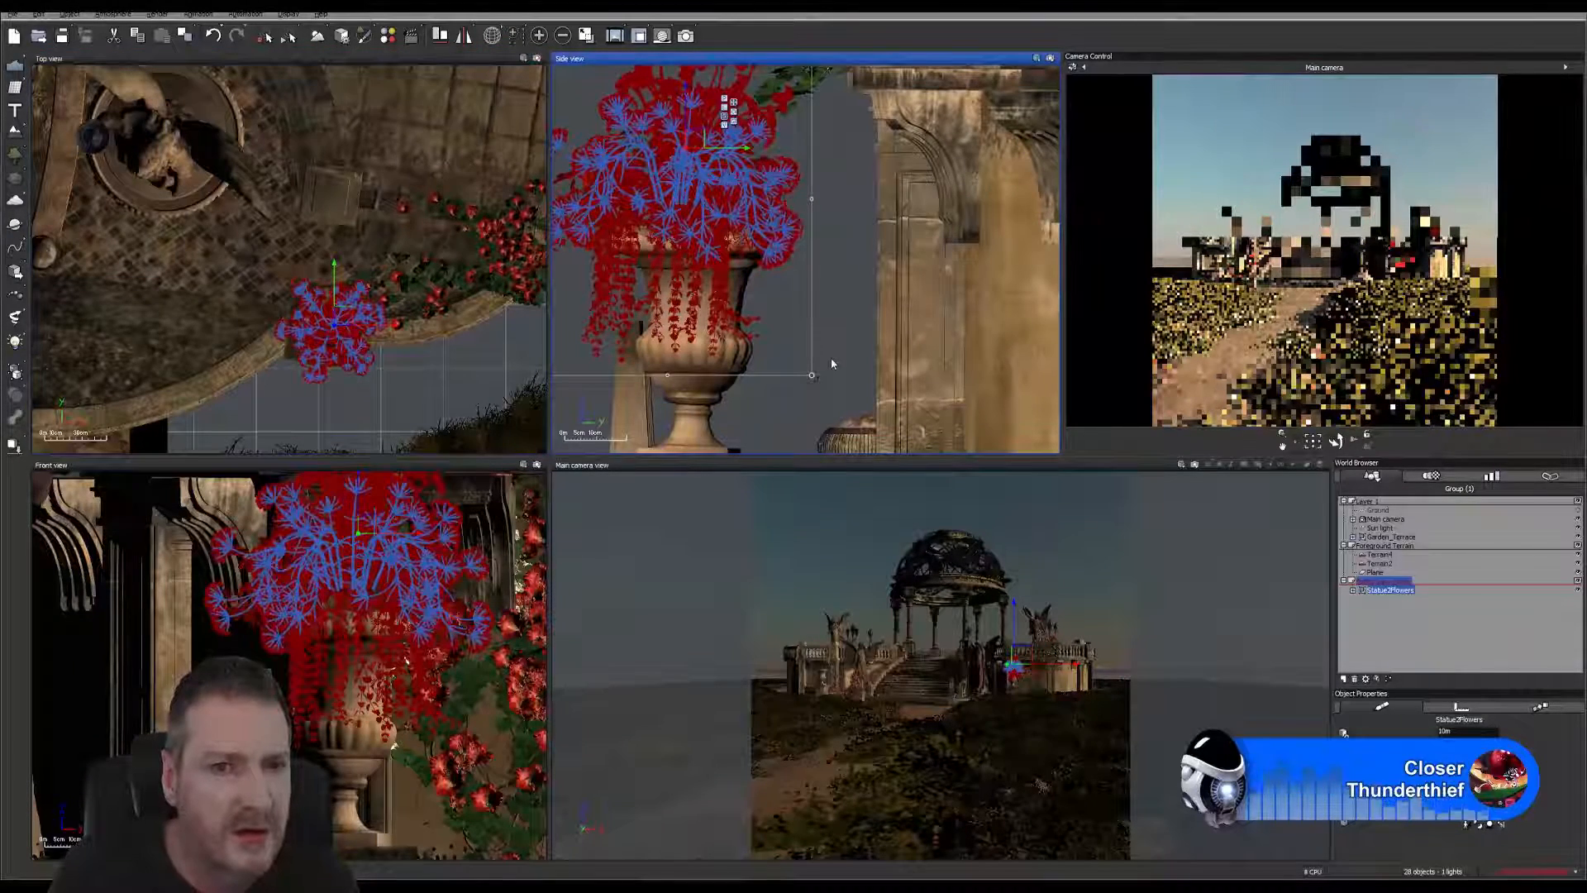
left_click(832, 361)
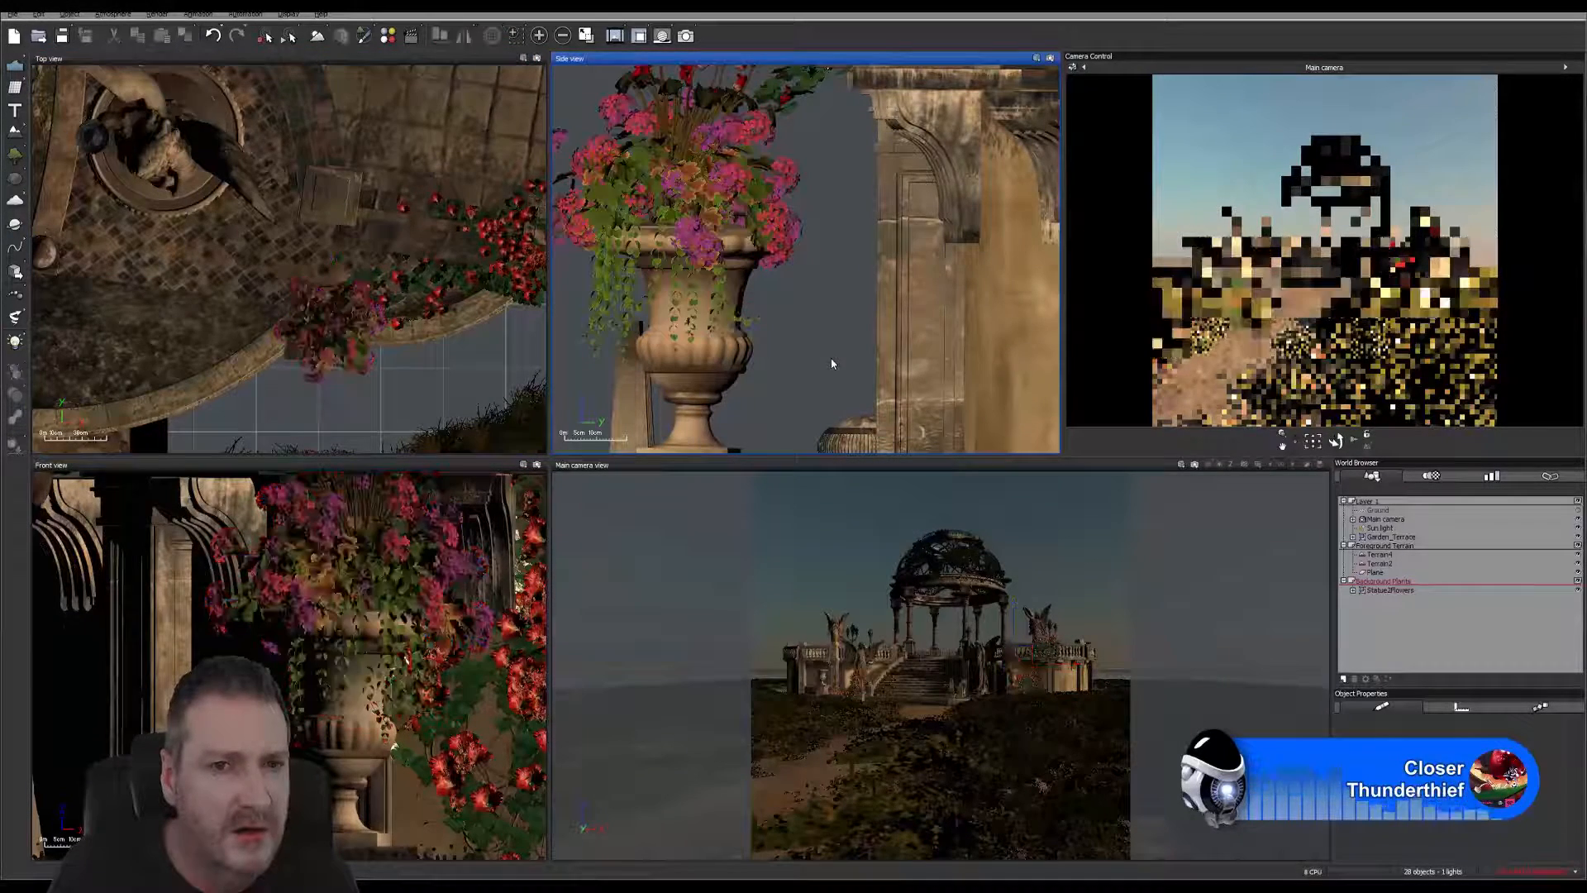
left_click(703, 180)
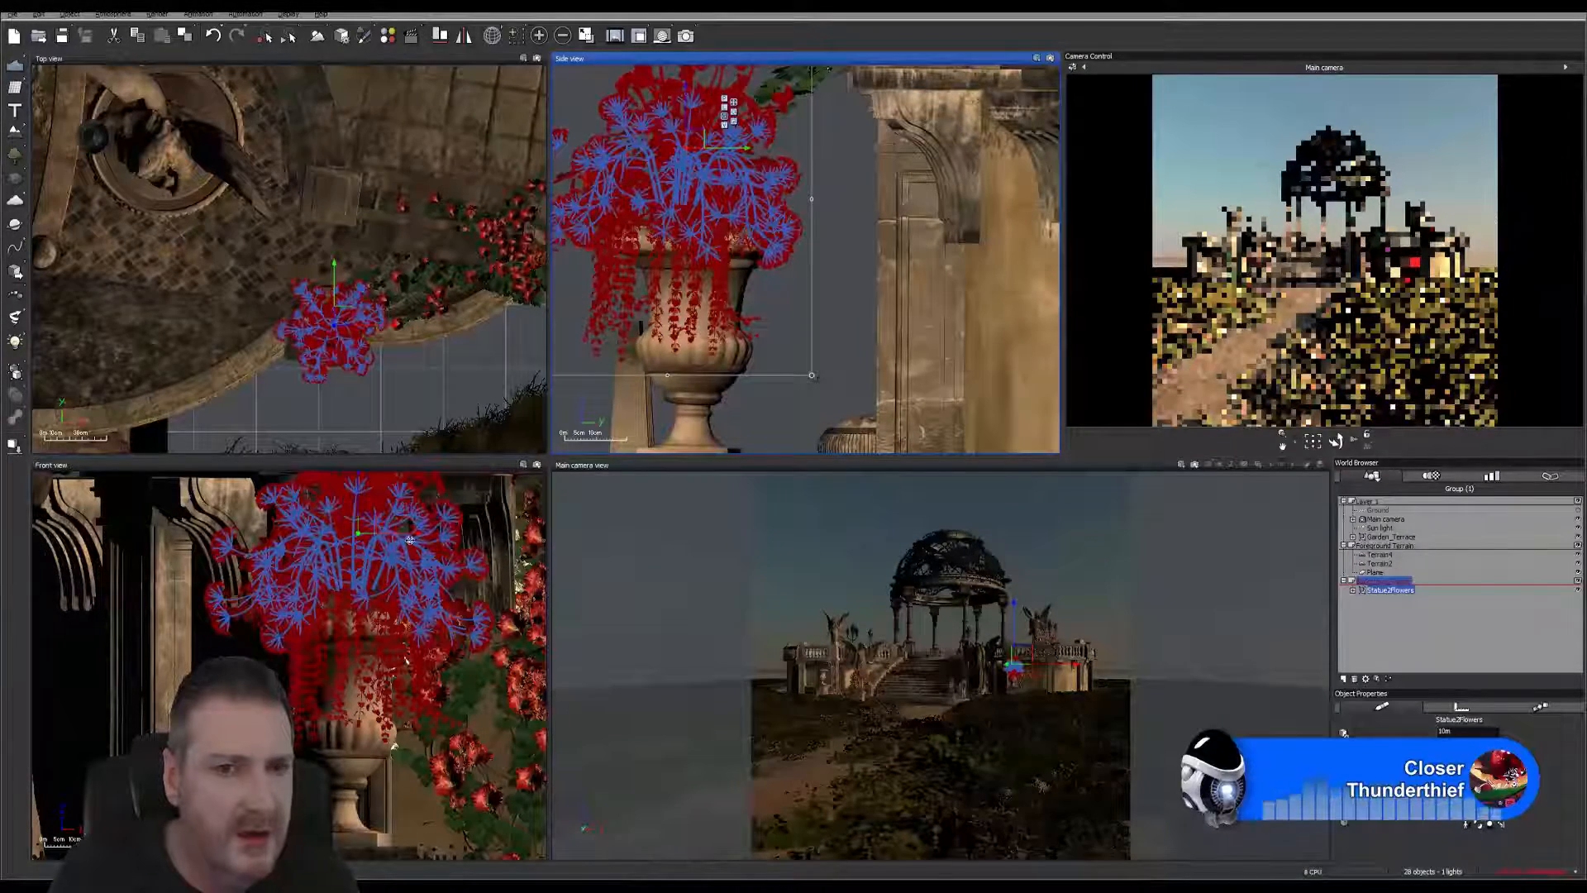
left_click(382, 328)
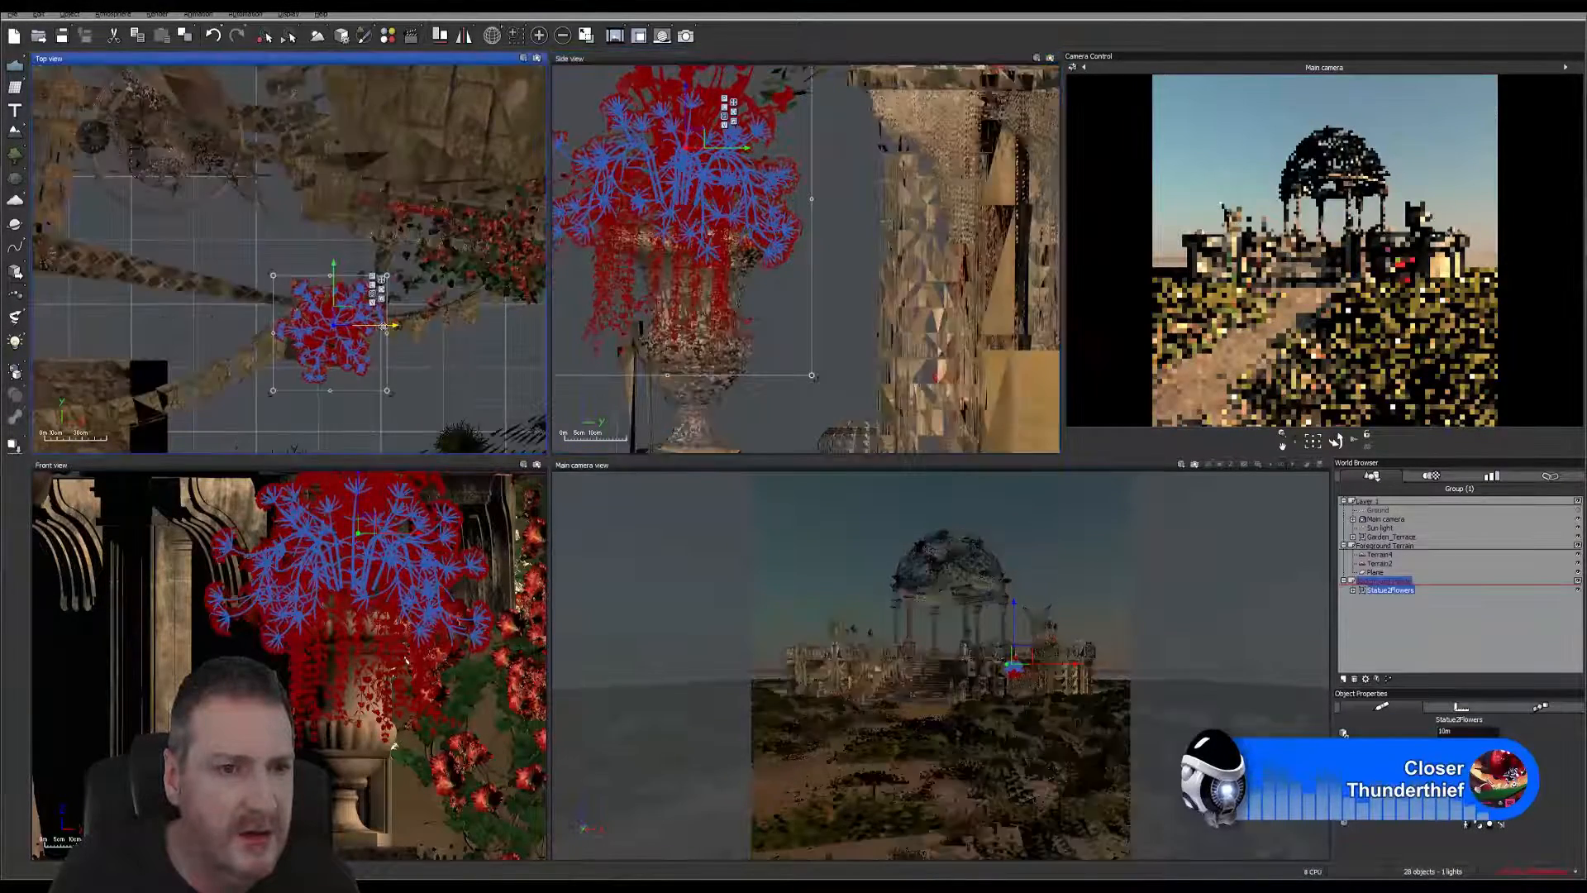
left_click(795, 330)
left_click(842, 305)
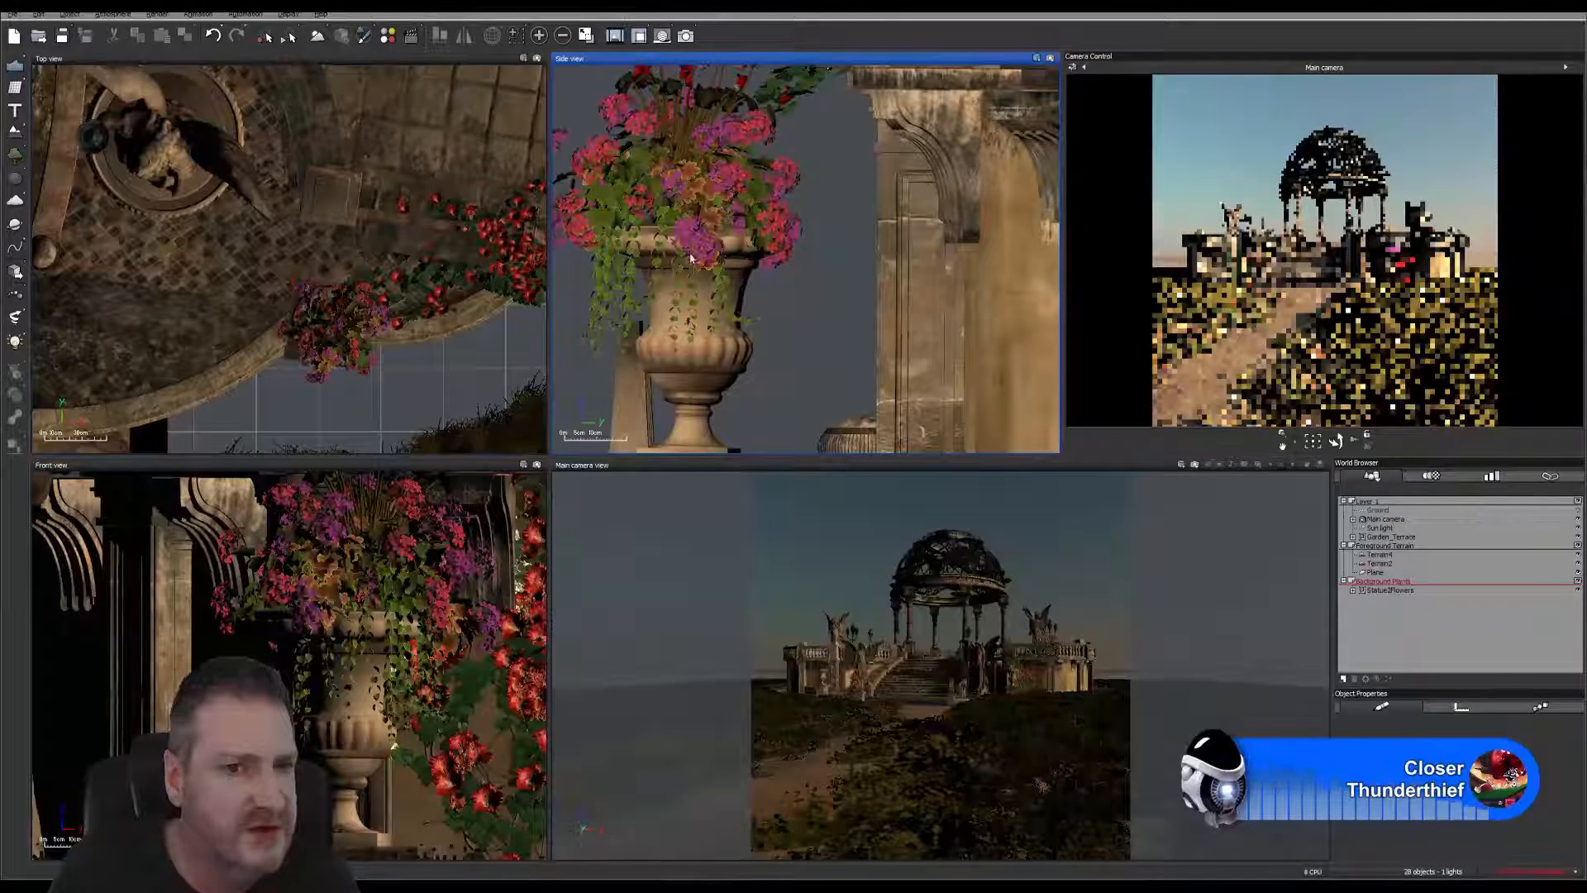
Step: Duplicate Statue2Flowers within the Background Plants layer by copying and pasting it
right_click_drag(805, 227, 859, 291)
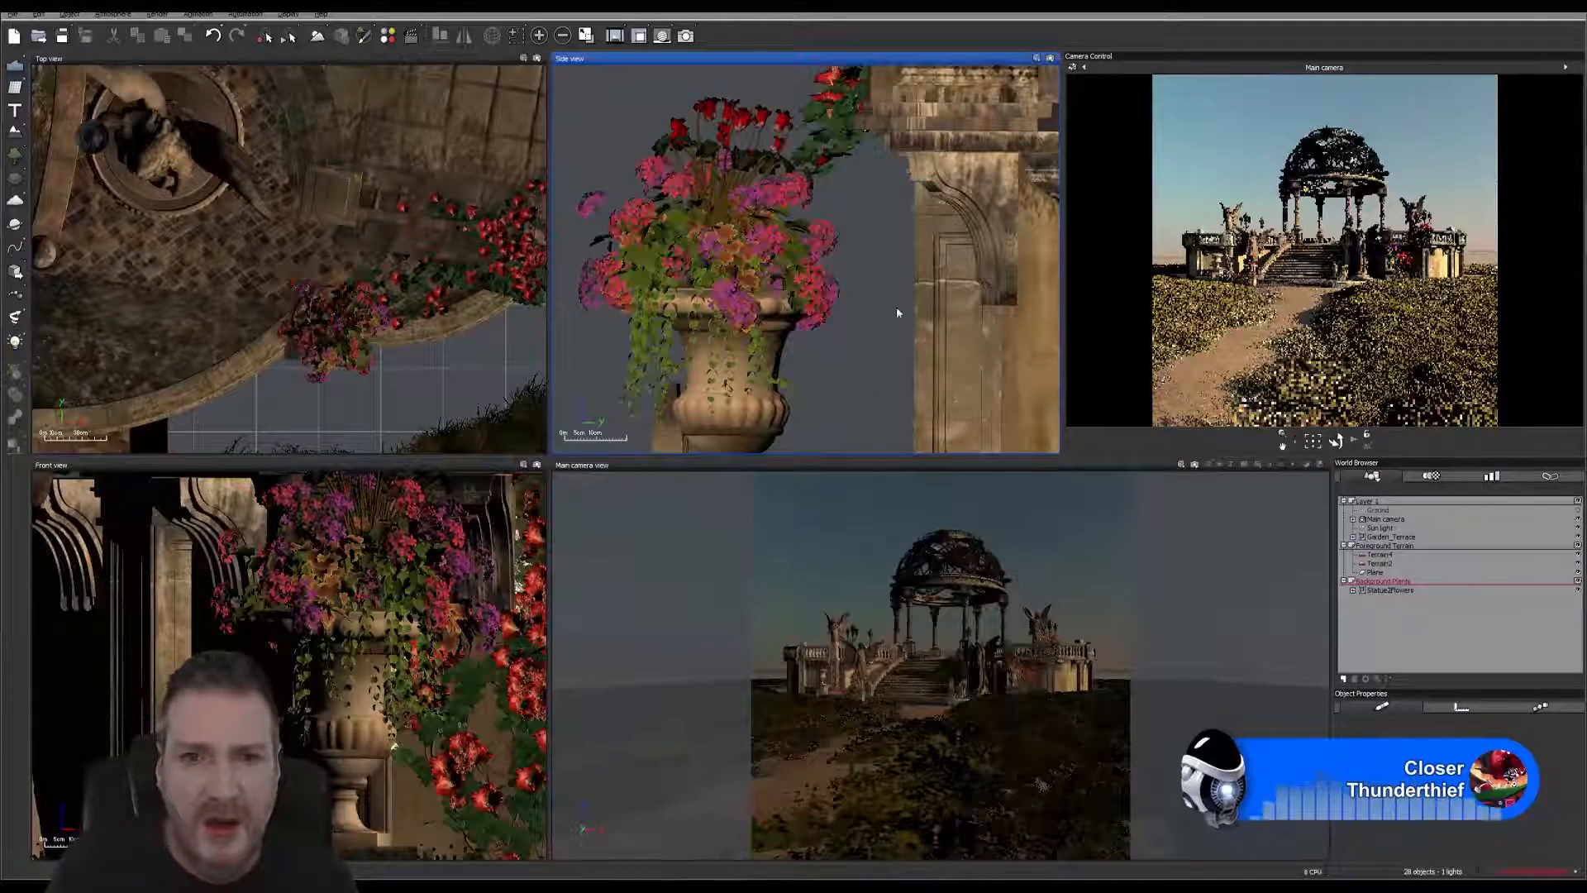
left_click(726, 245)
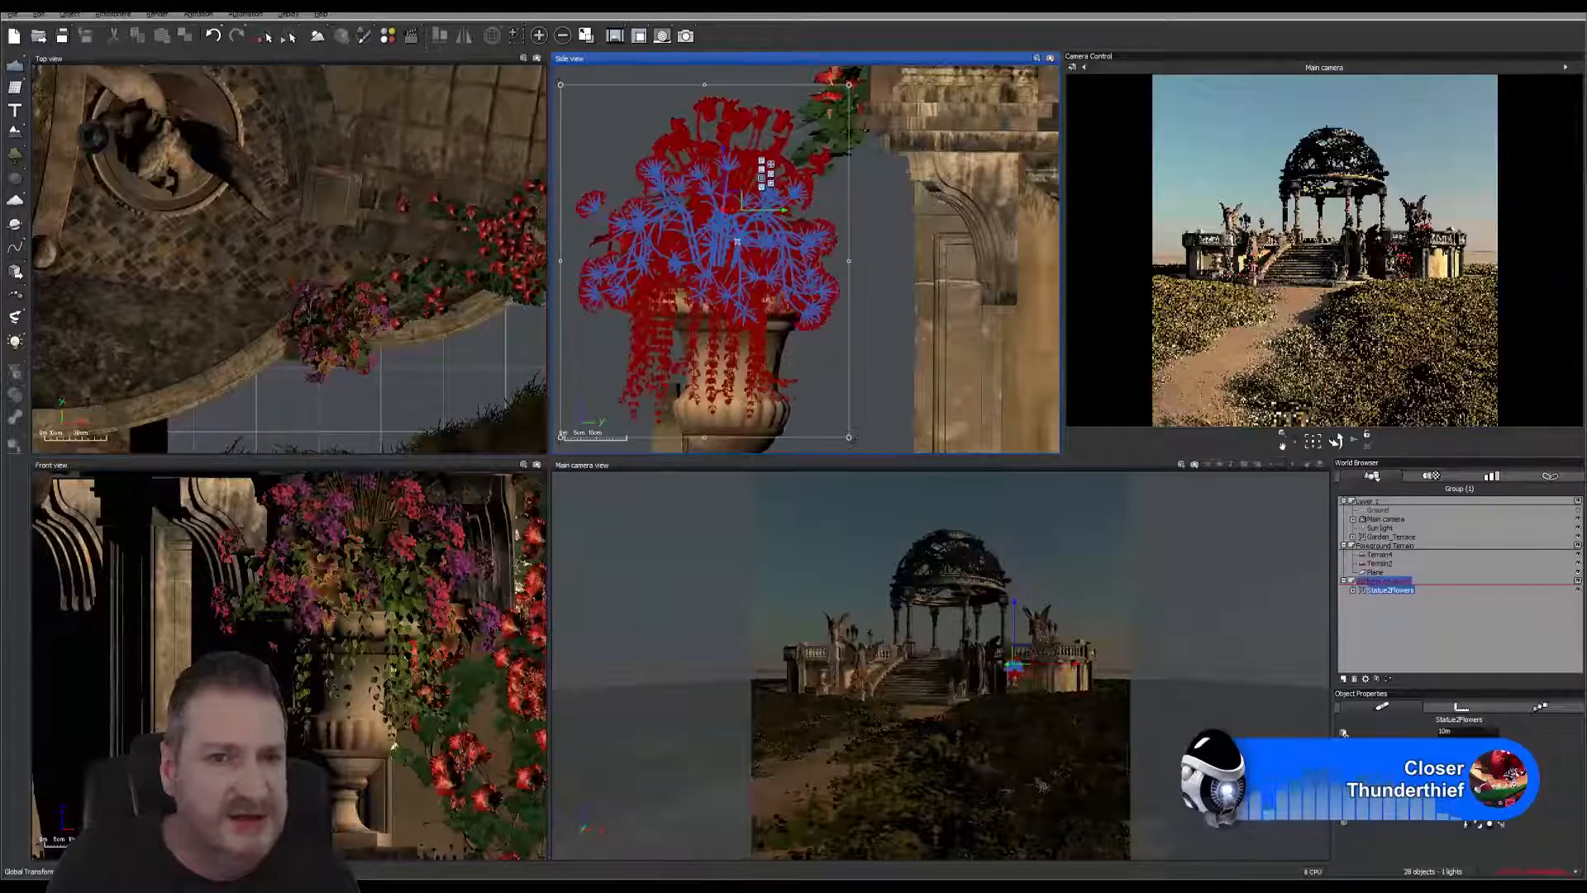
left_click(1381, 606)
left_click(1387, 591)
right_click(1388, 591)
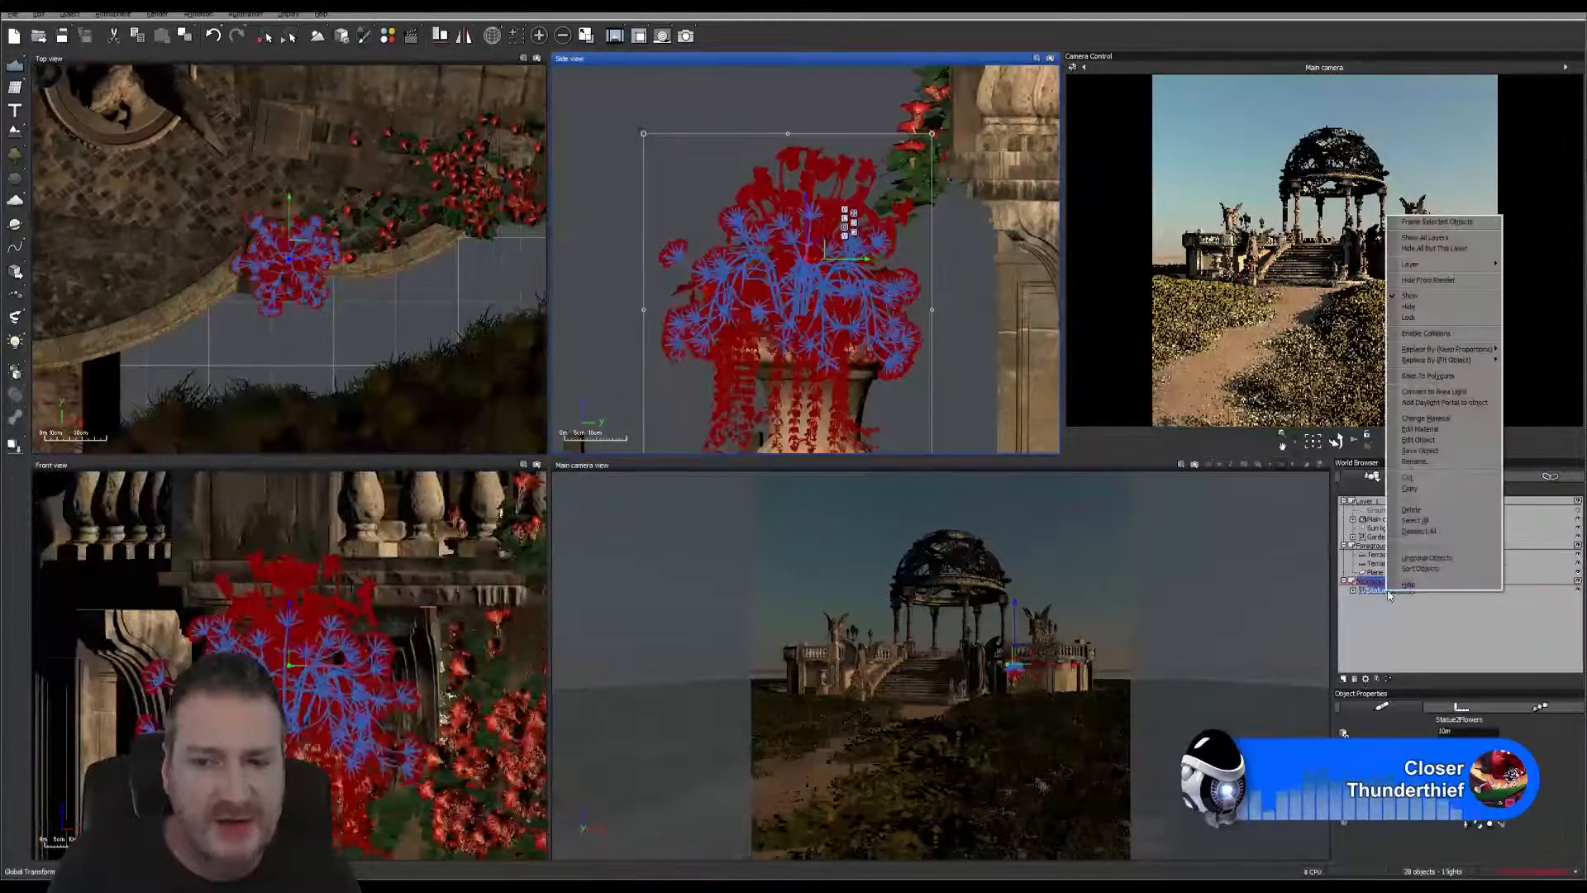
left_click(1414, 488)
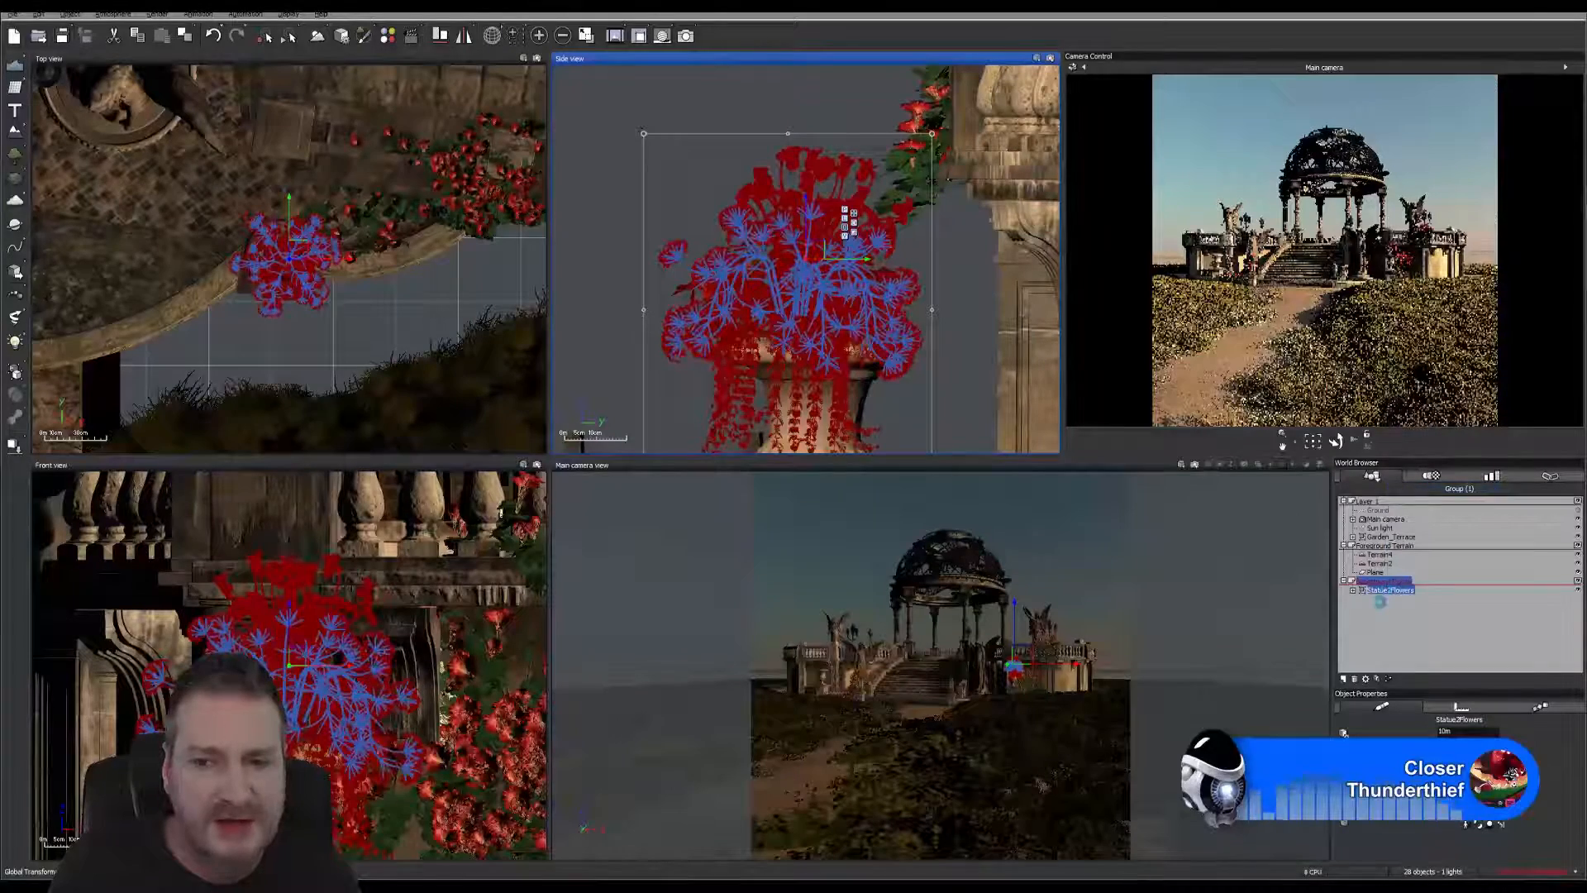
right_click(1380, 595)
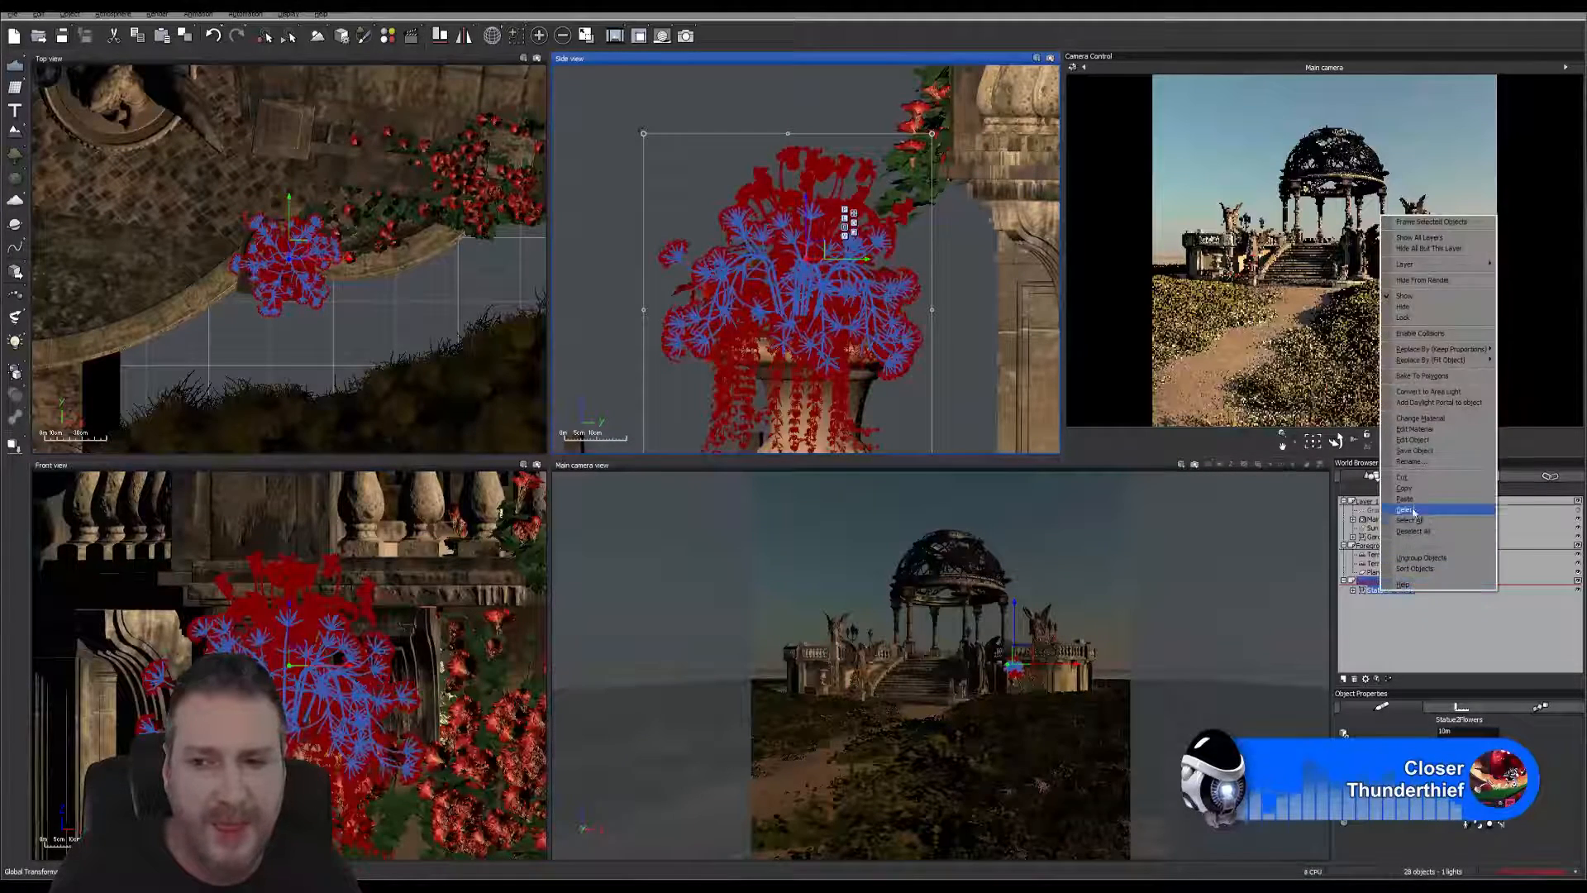
left_click(1380, 500)
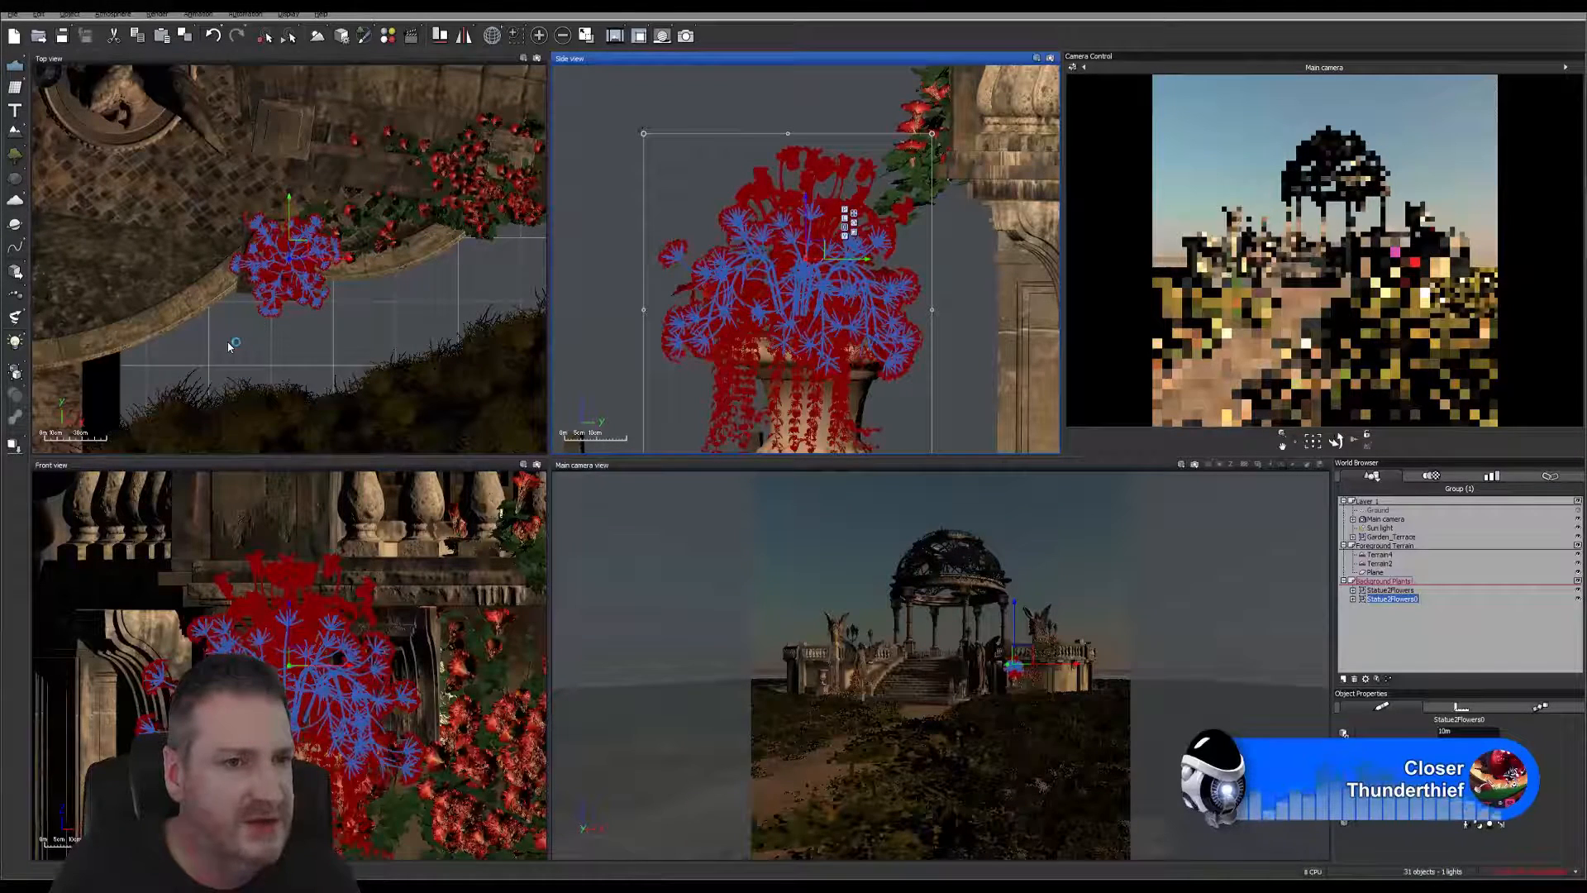
Step: Move the duplicated Statue2Flowers across the terrace onto the urn on the opposite side of the stairs
right_click_drag(227, 347, 475, 348)
scroll(349, 350, "down", 2)
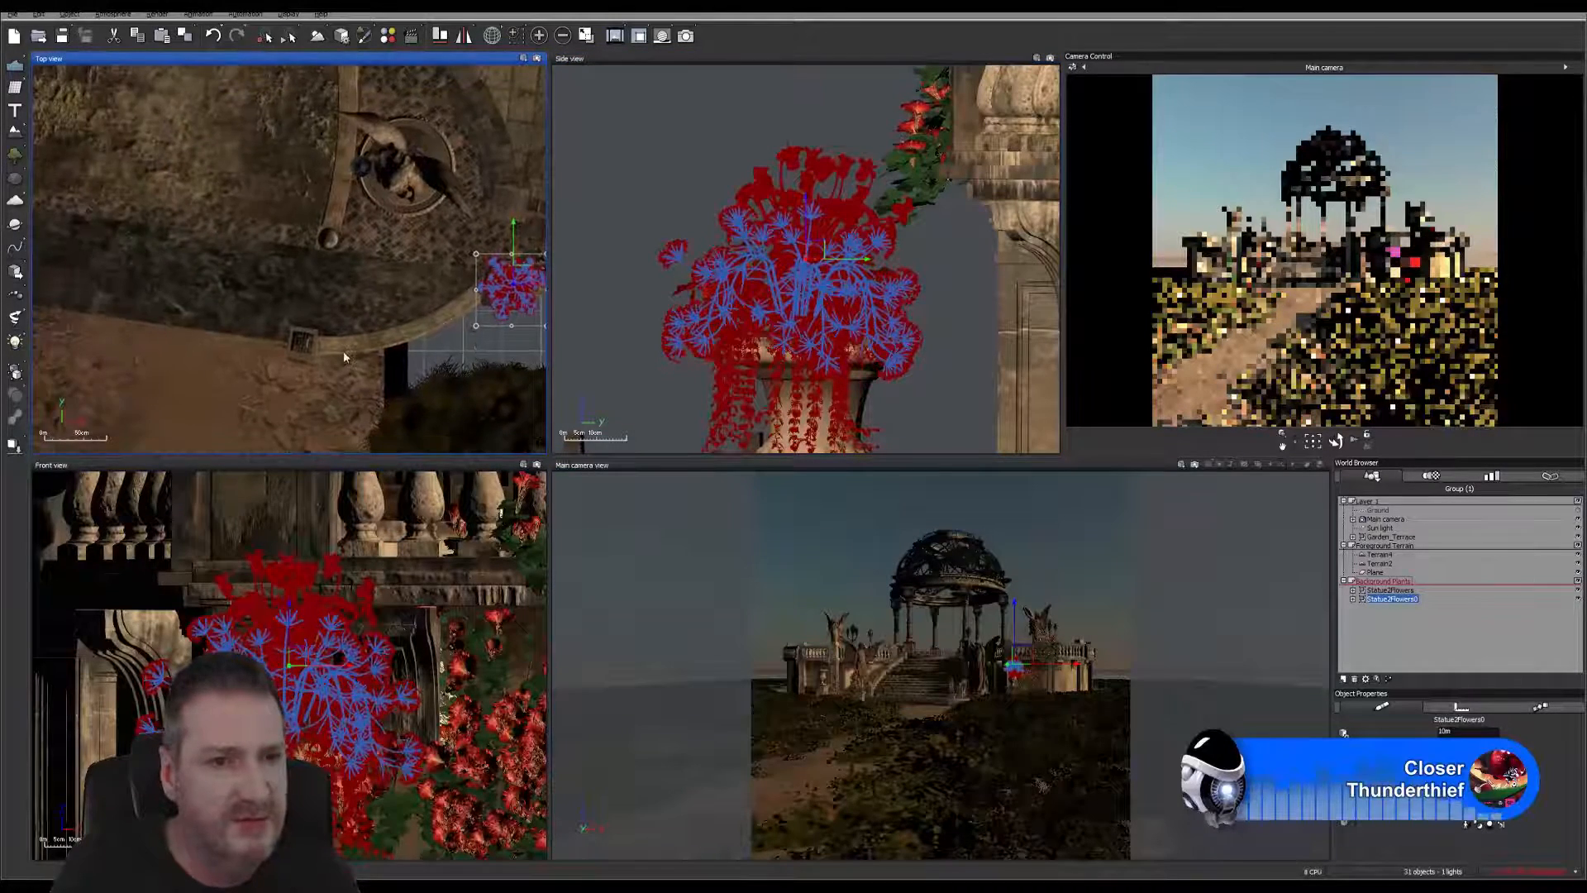
scroll(344, 350, "down", 2)
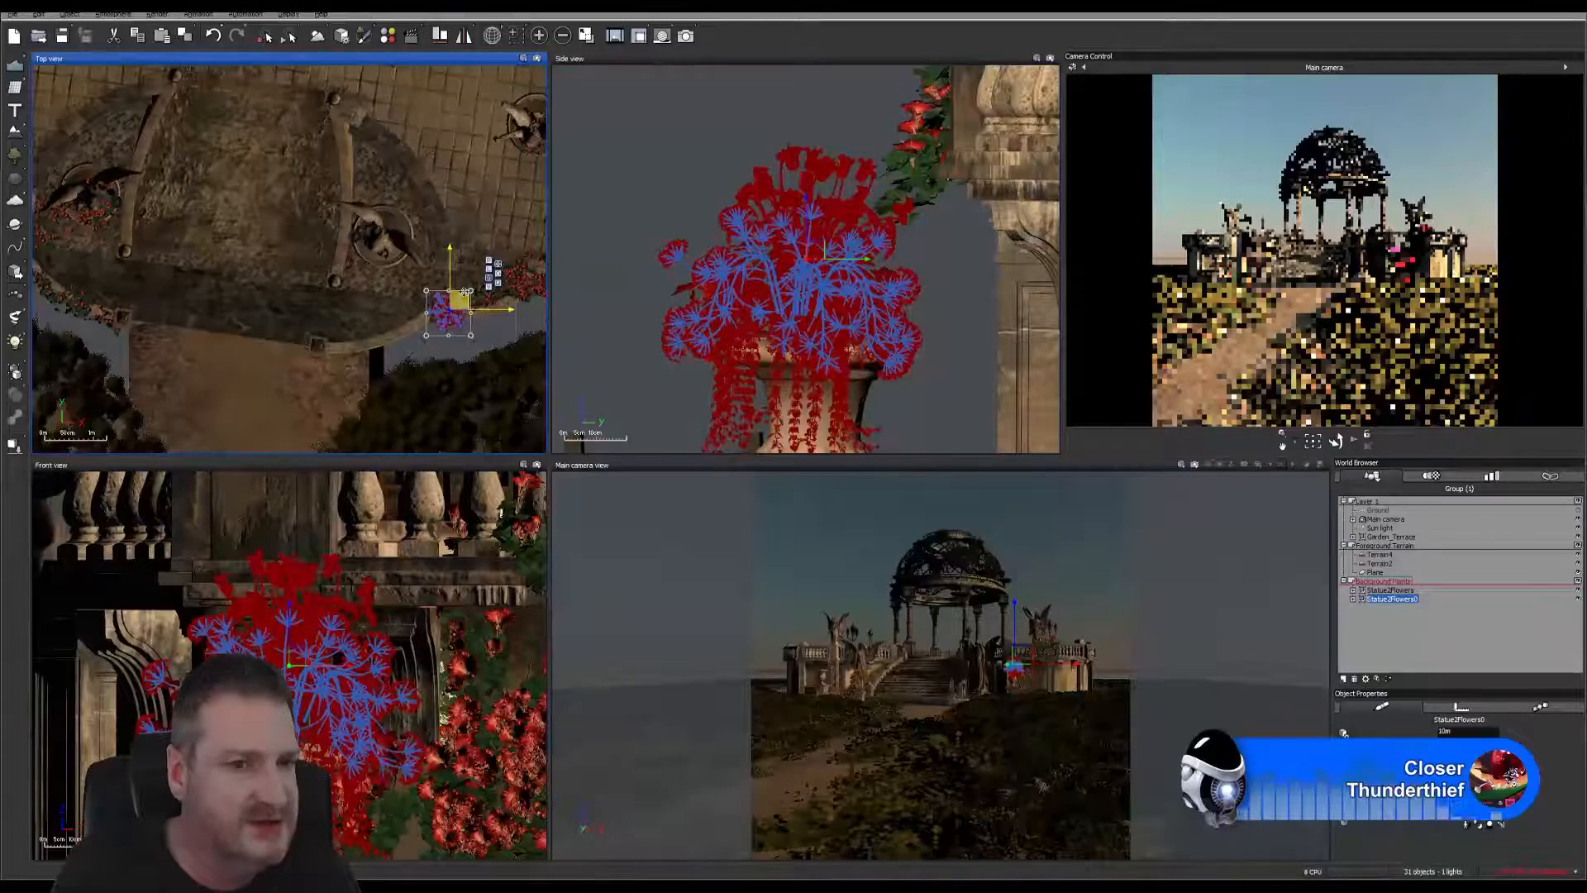
left_click_drag(467, 293, 107, 217)
right_click_drag(188, 303, 407, 326)
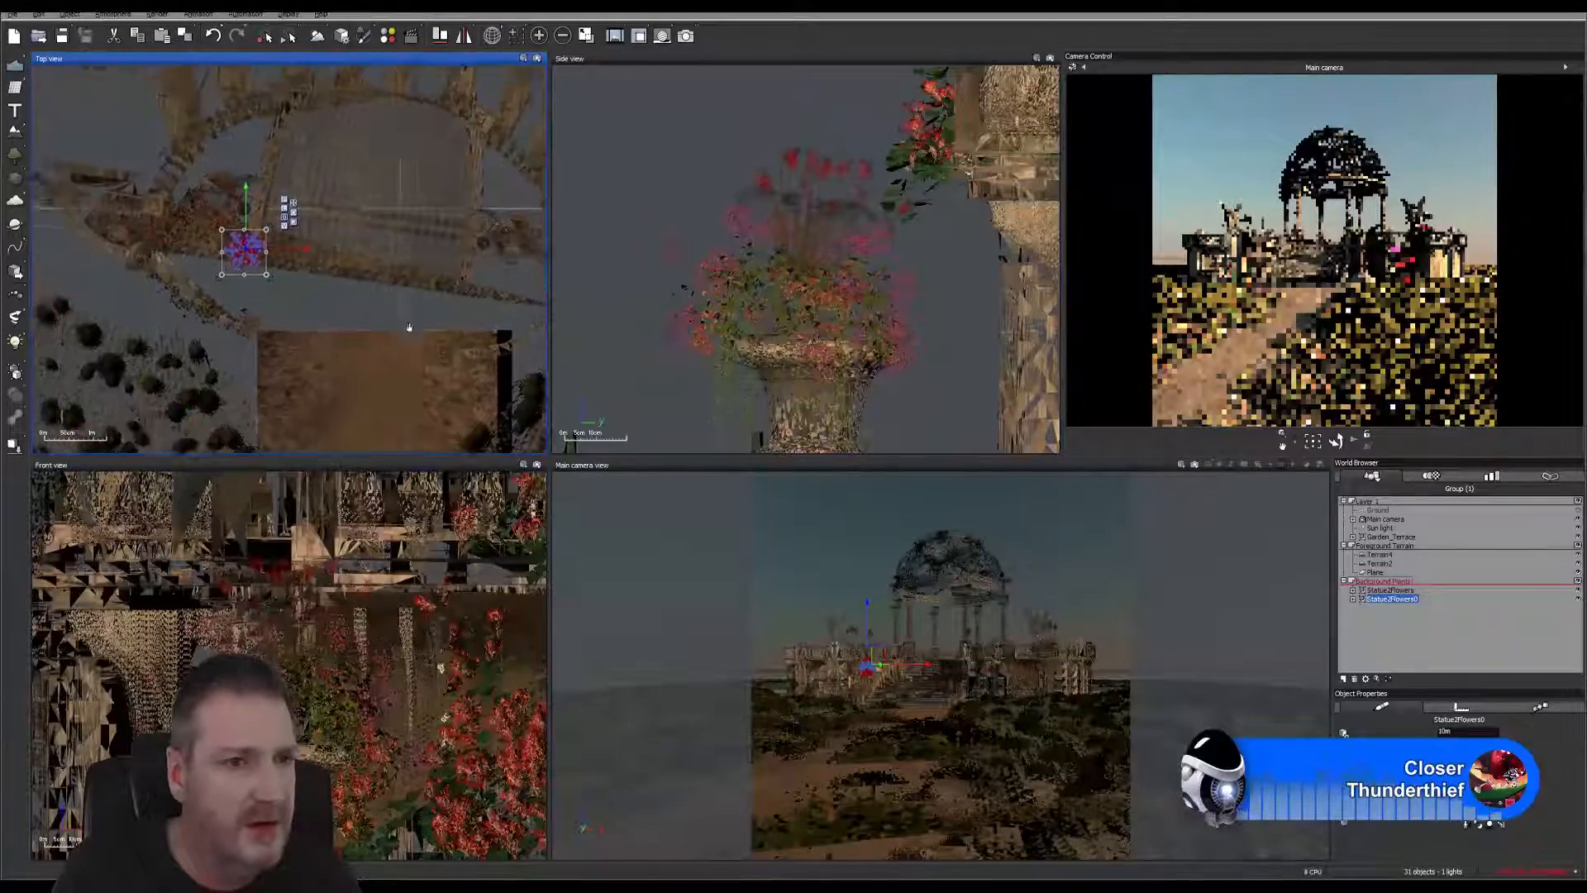
scroll(240, 273, "up", 4)
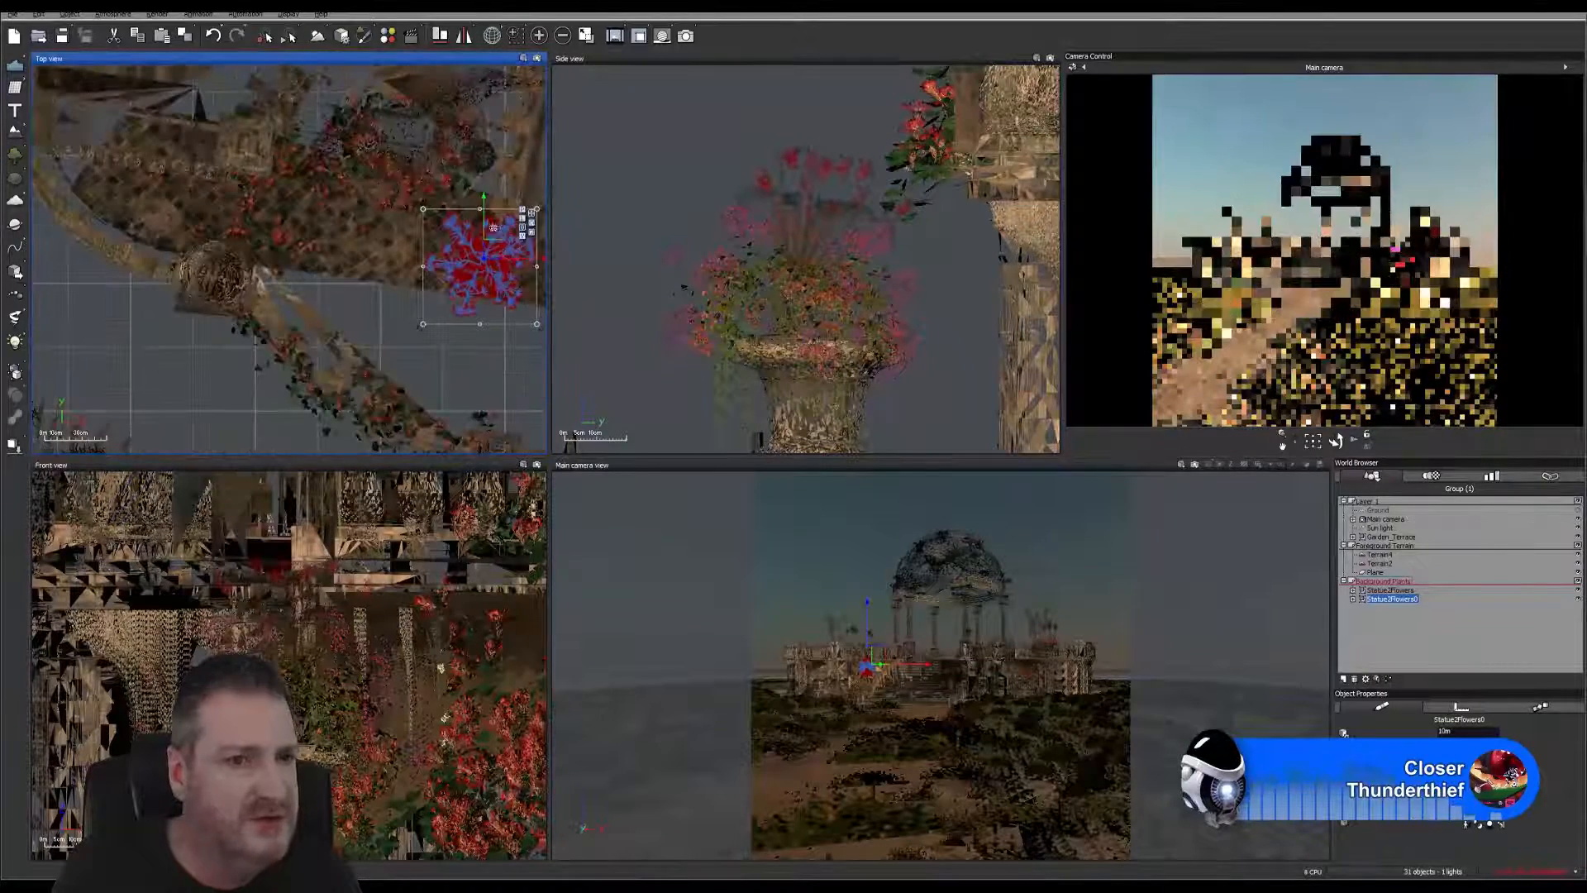
left_click_drag(493, 249, 224, 258)
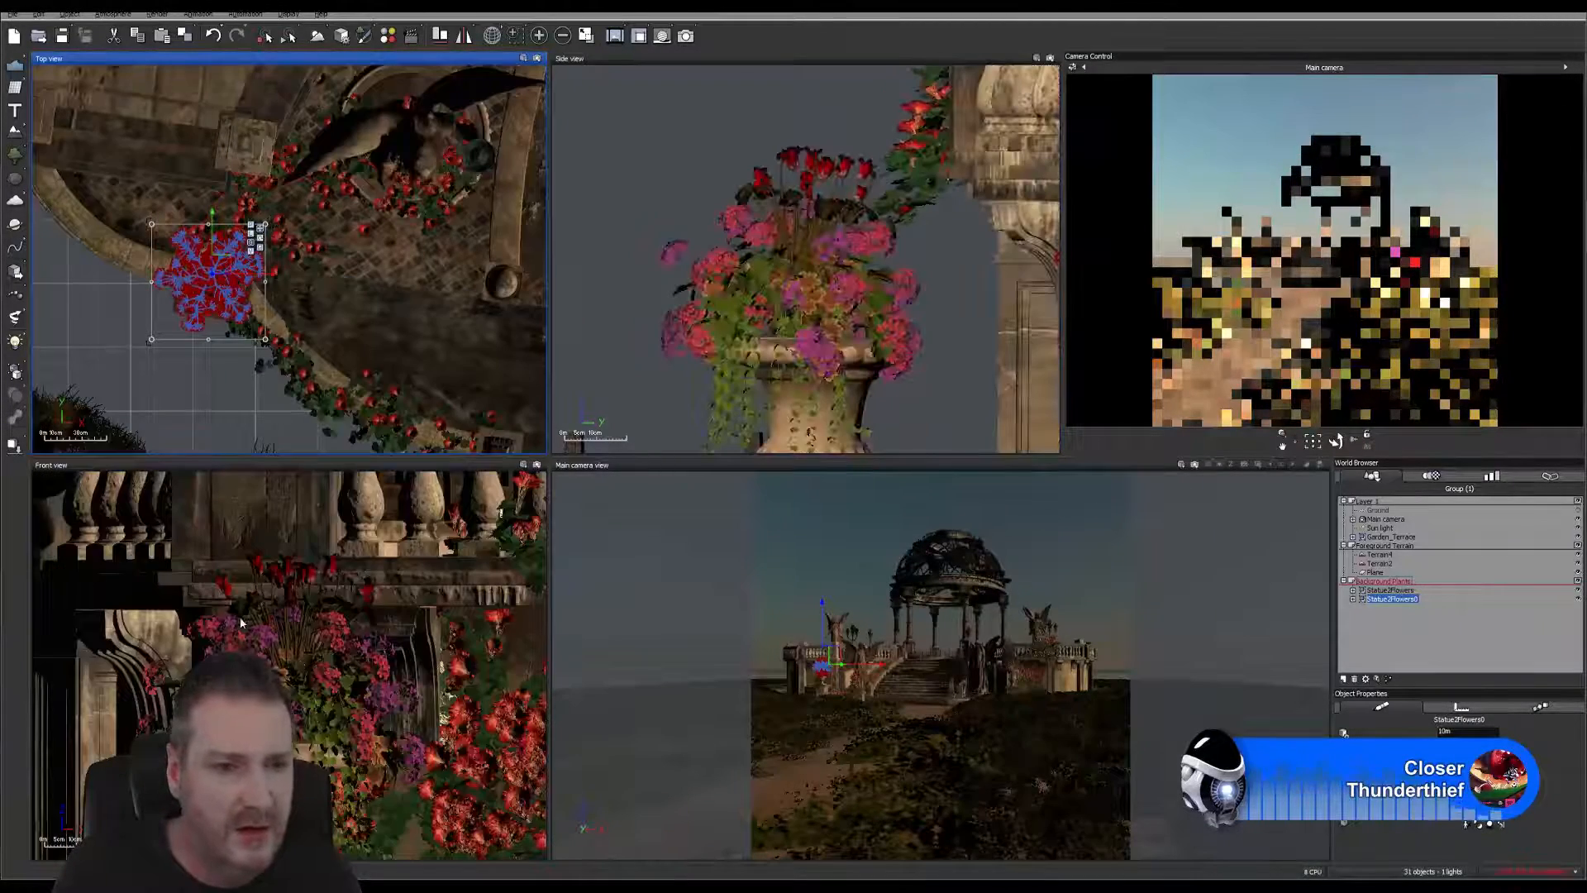
Step: Nudge the duplicated flowers slightly to centre them over the second urn as seen from above, and deselect them
right_click_drag(299, 662, 338, 661)
scroll(330, 661, "down", 5)
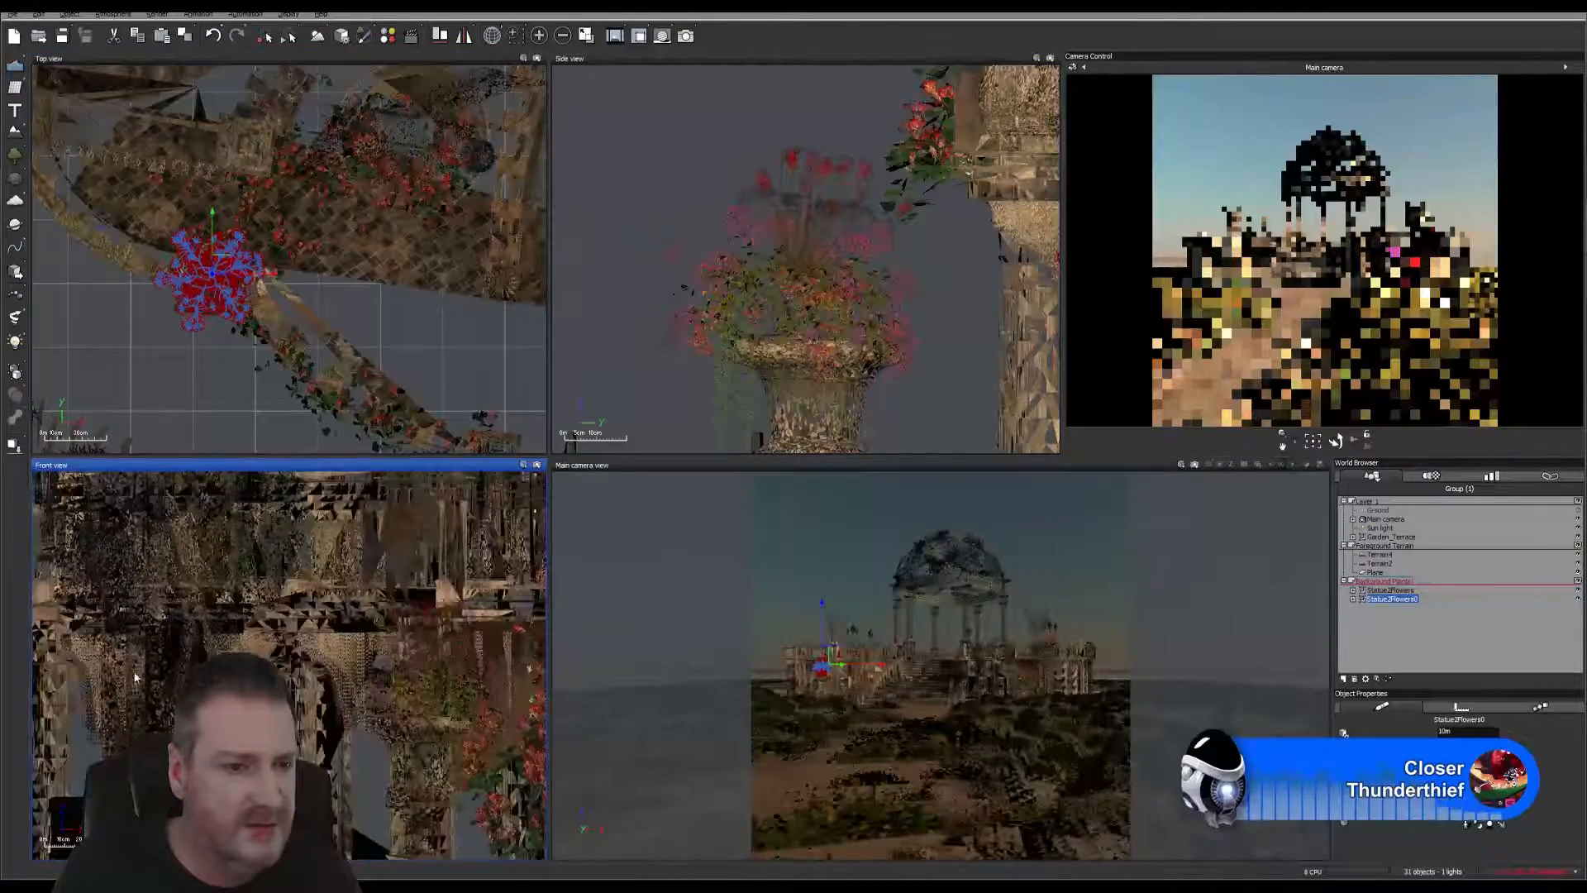
right_click_drag(320, 746, 450, 673)
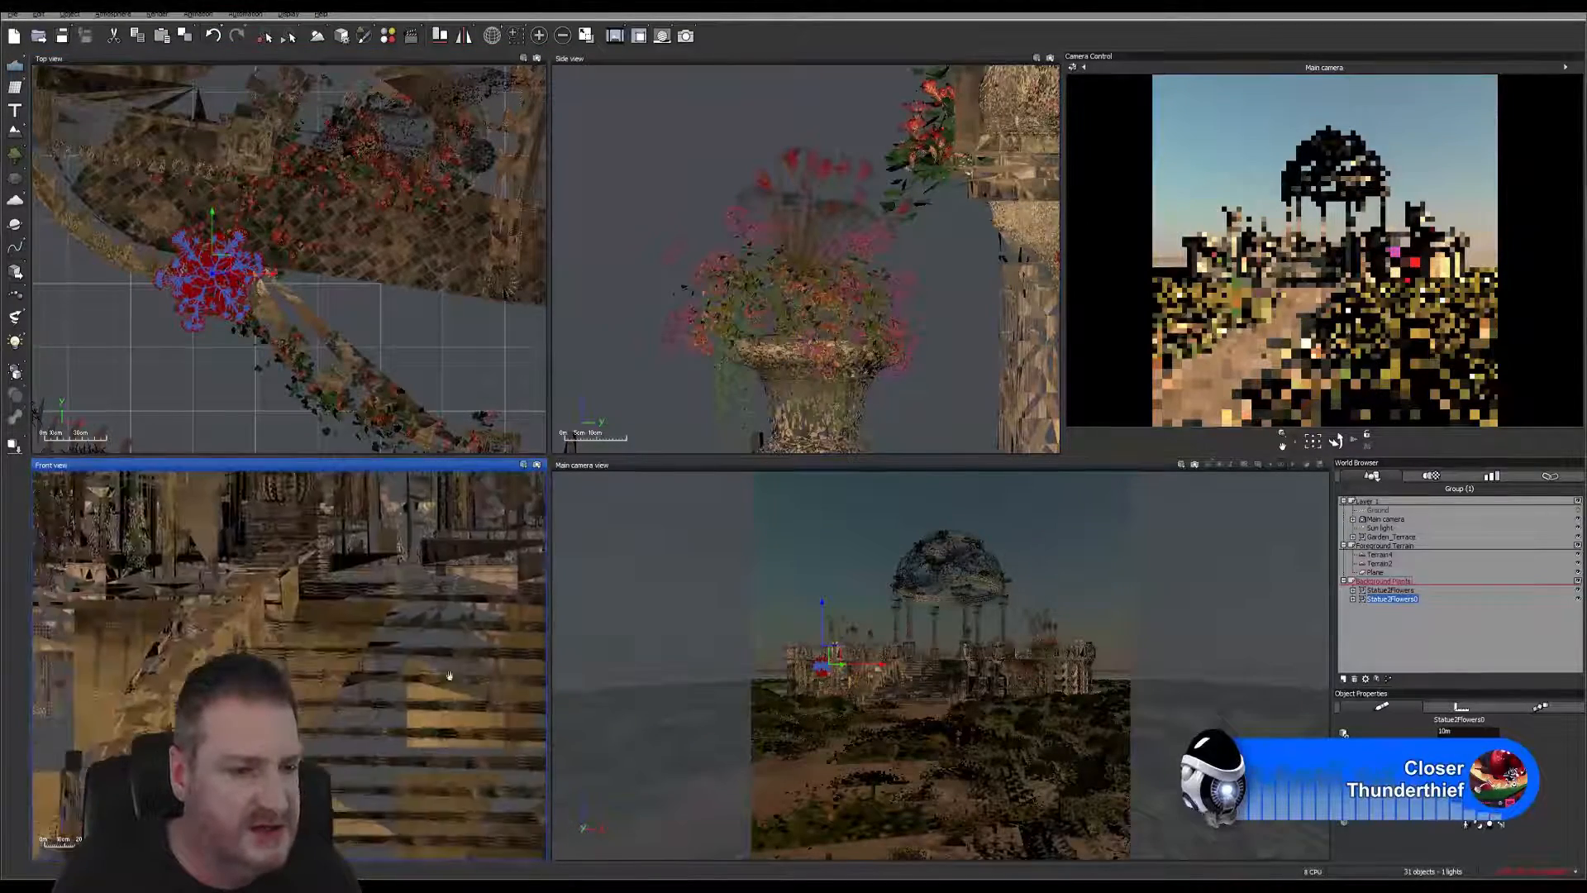
right_click_drag(318, 662, 368, 621)
scroll(368, 621, "up", 5)
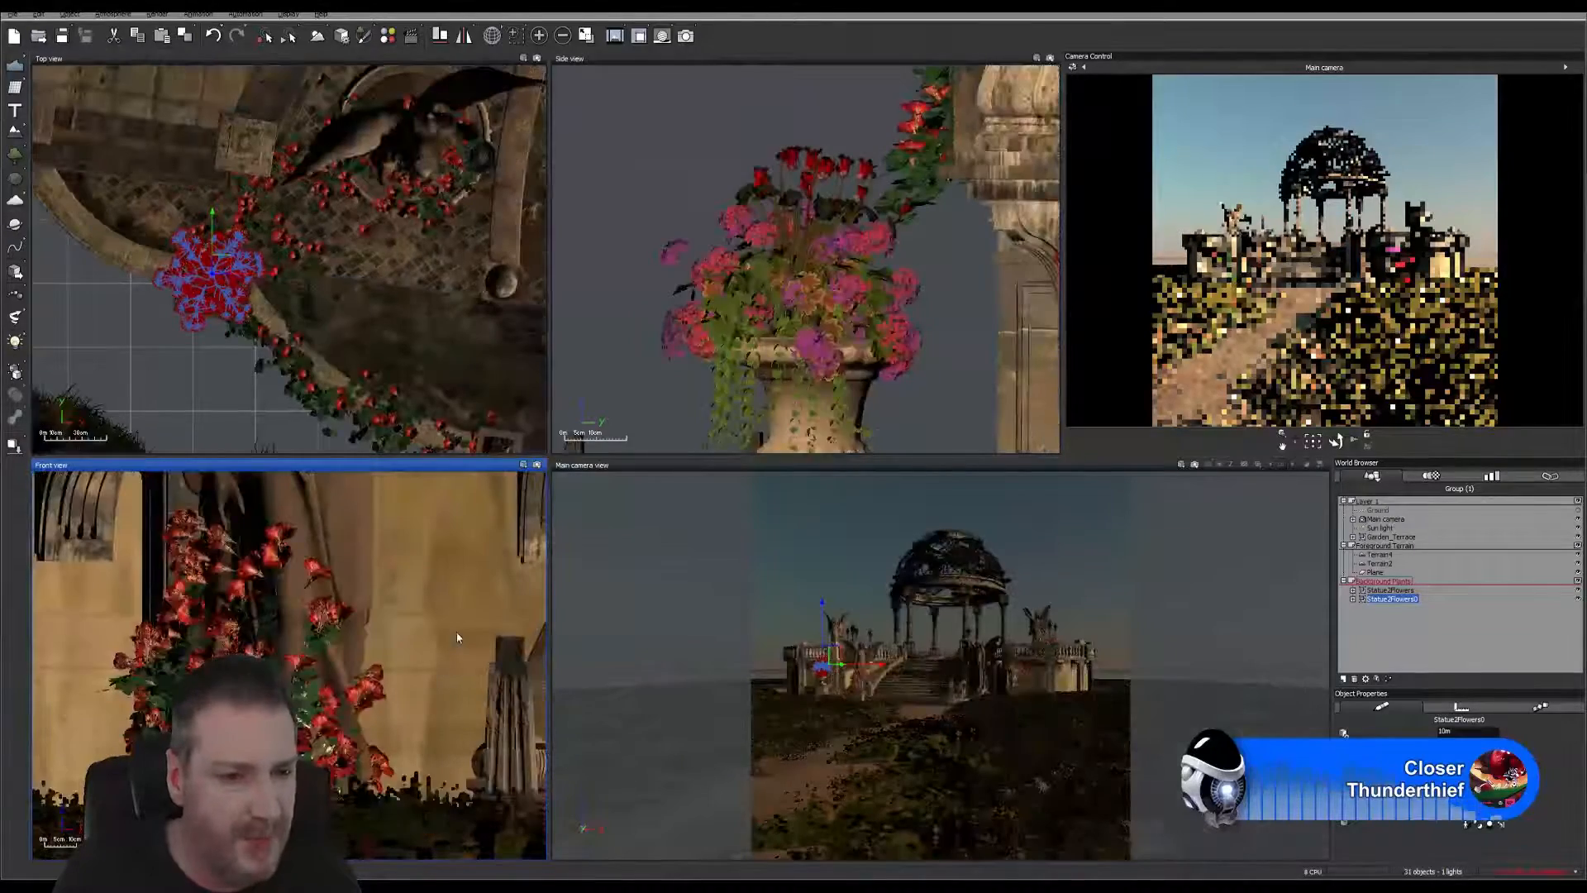
right_click_drag(451, 712, 445, 648)
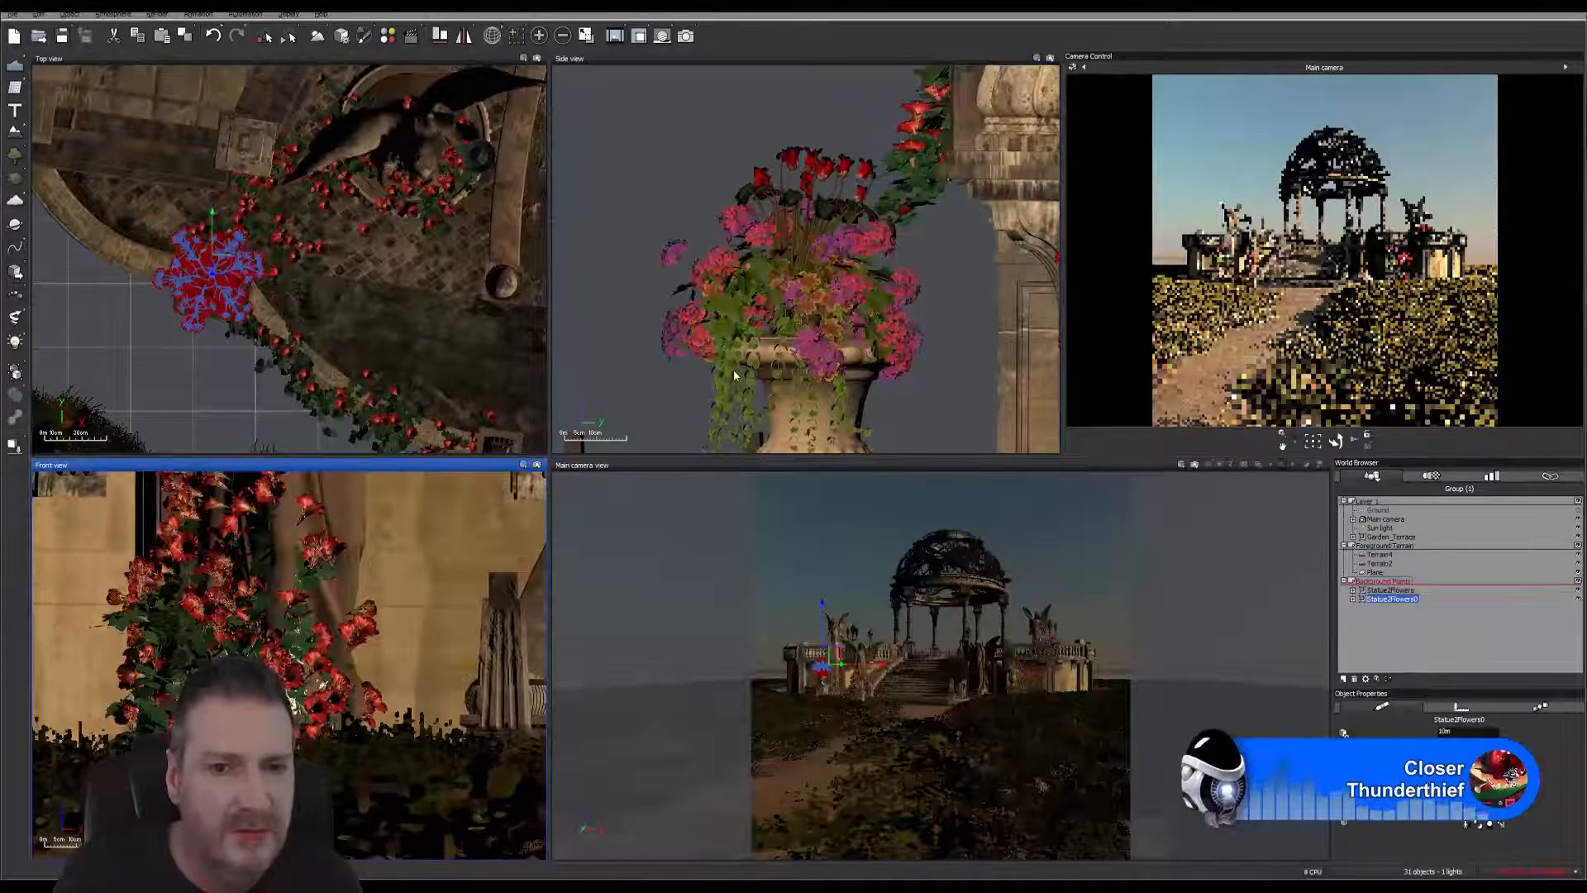
right_click_drag(245, 353, 270, 363)
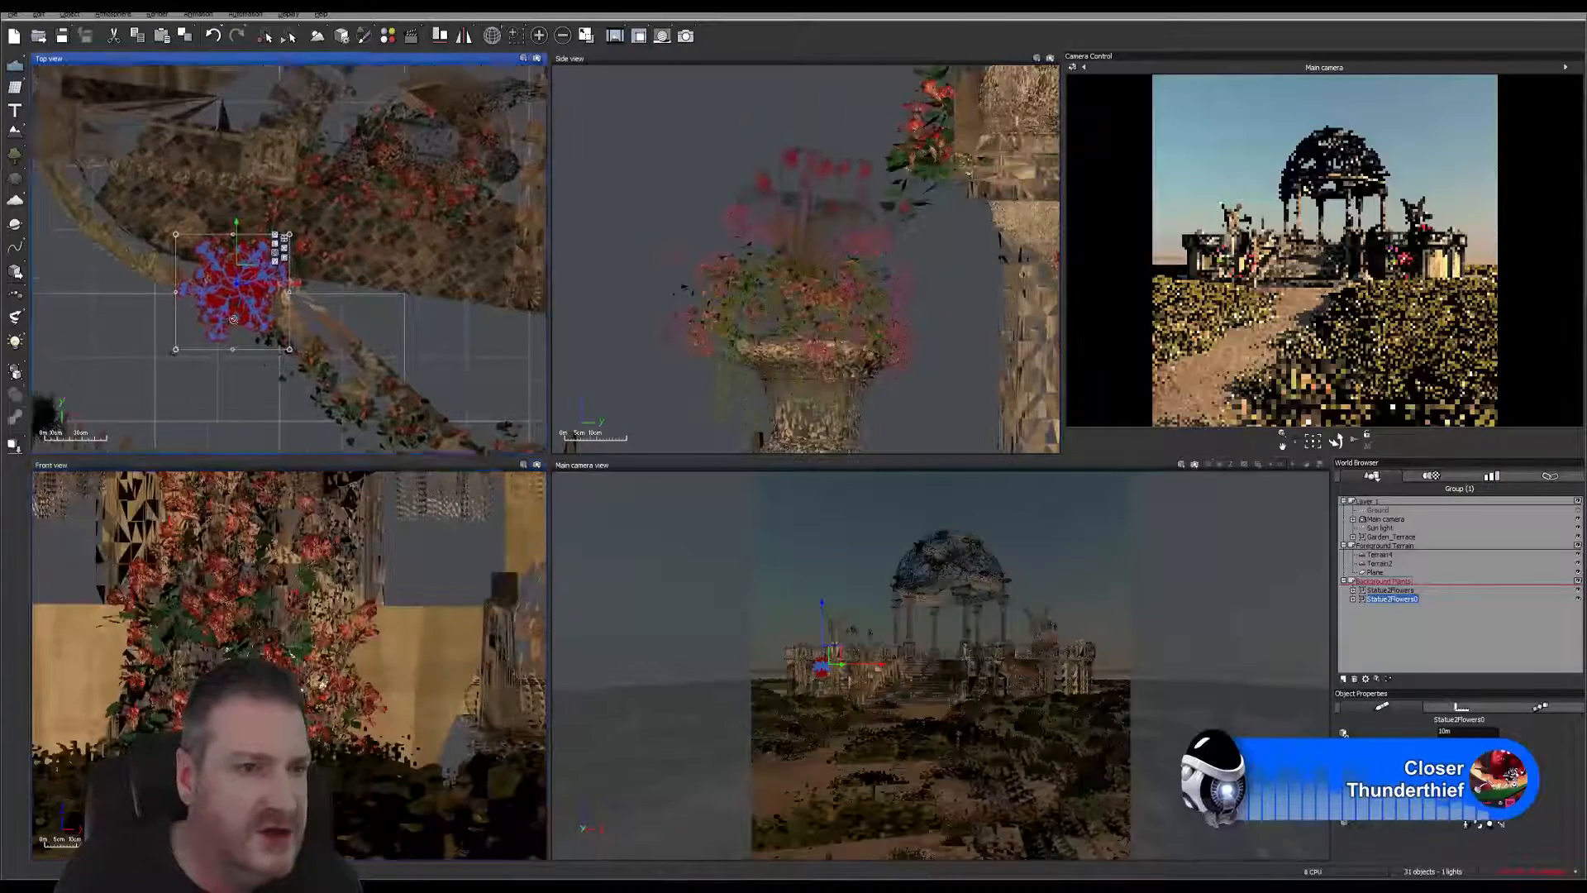
scroll(240, 314, "up", 3)
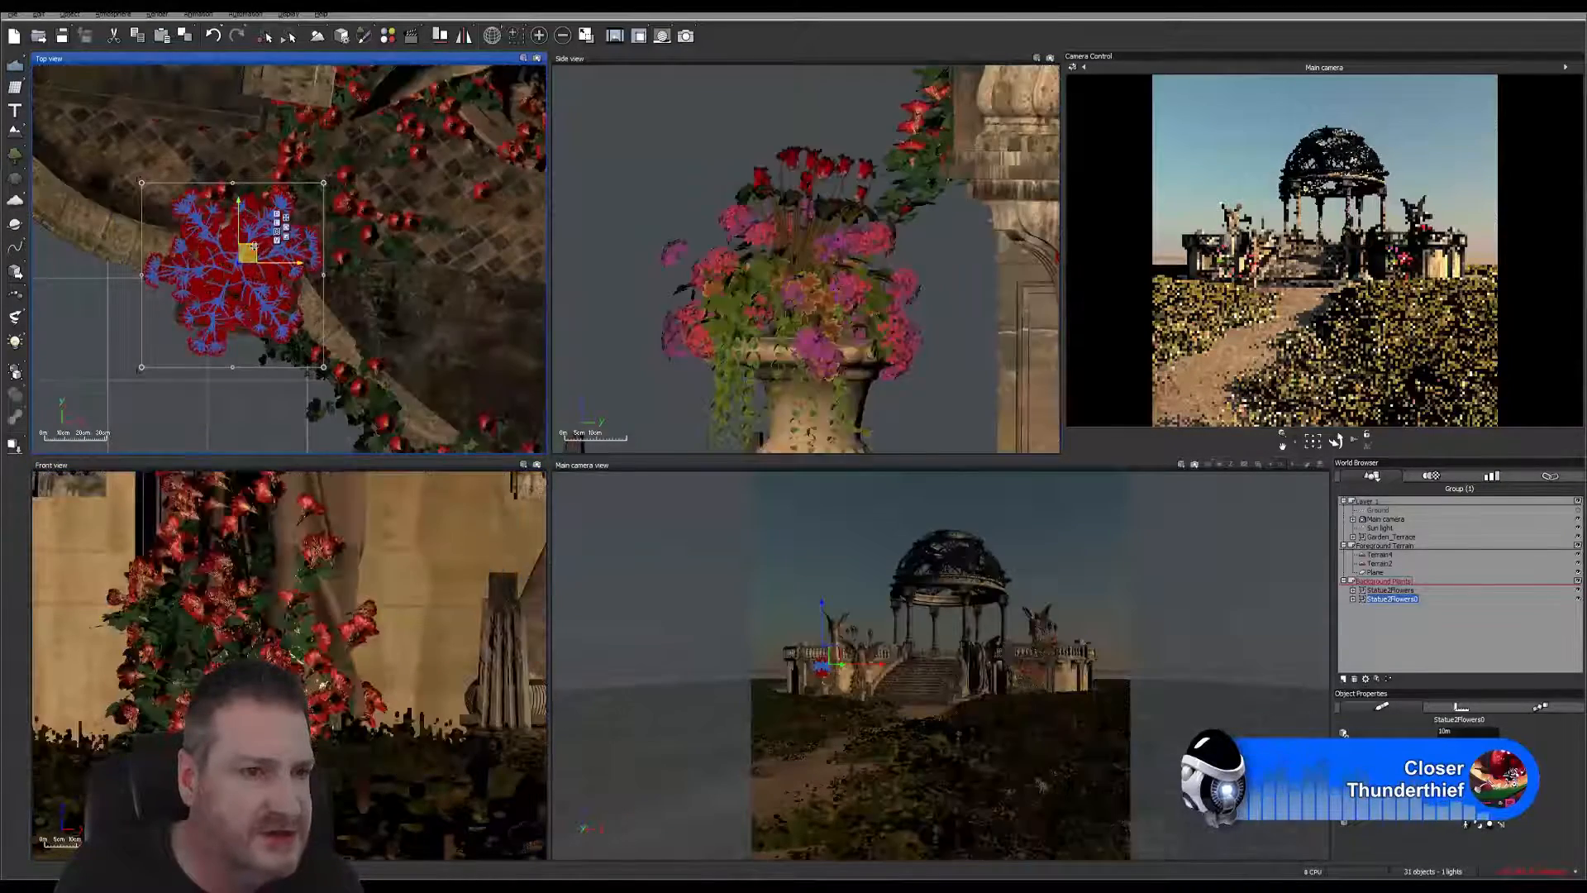
left_click_drag(246, 246, 250, 265)
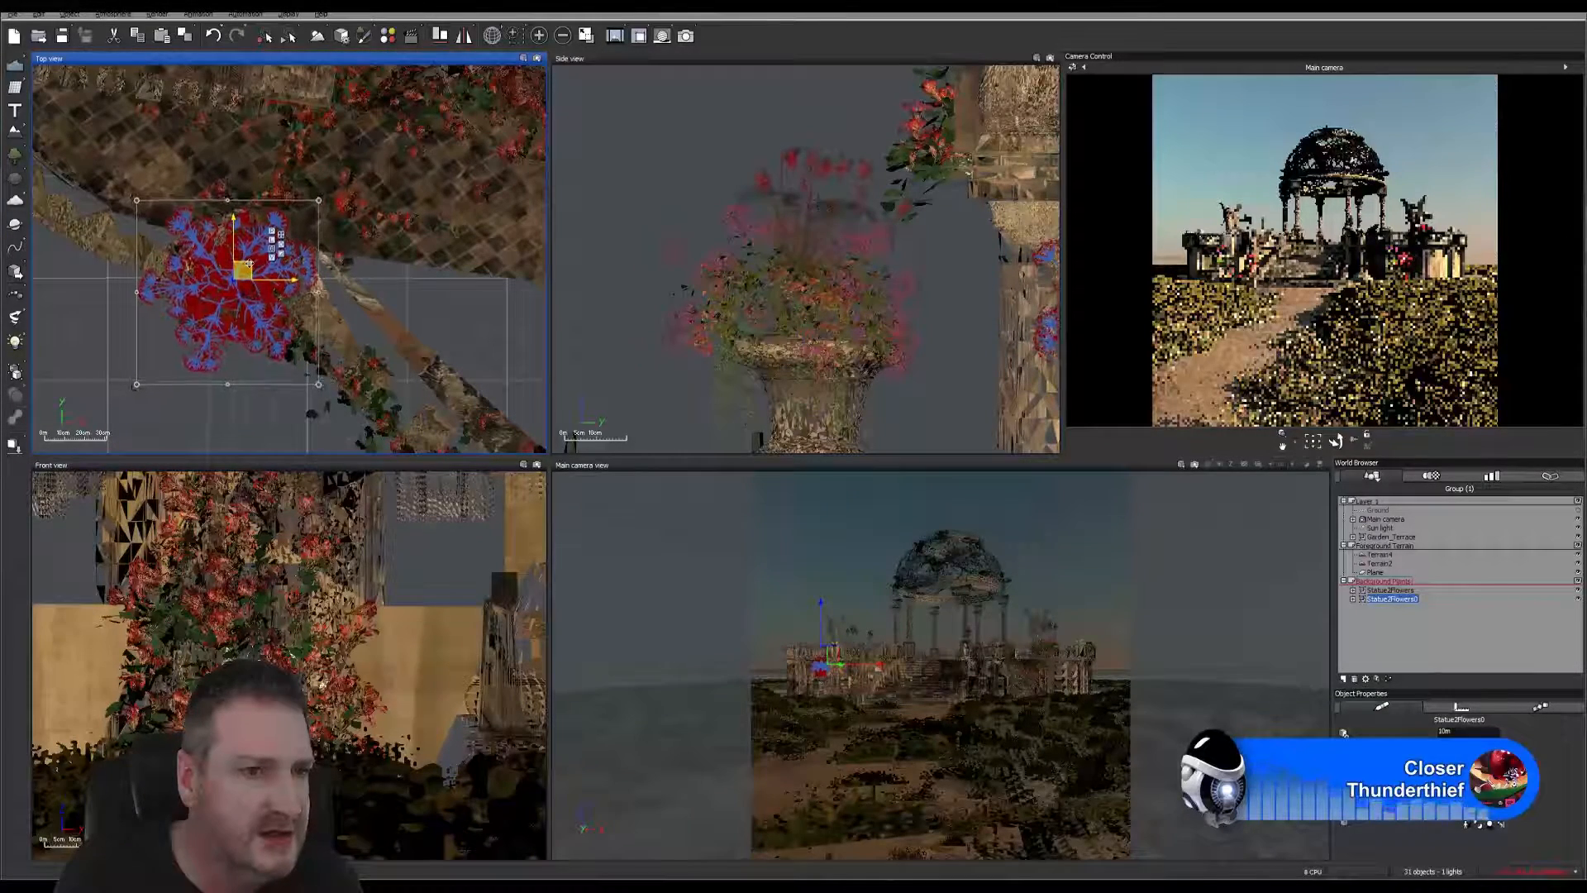
left_click(632, 290)
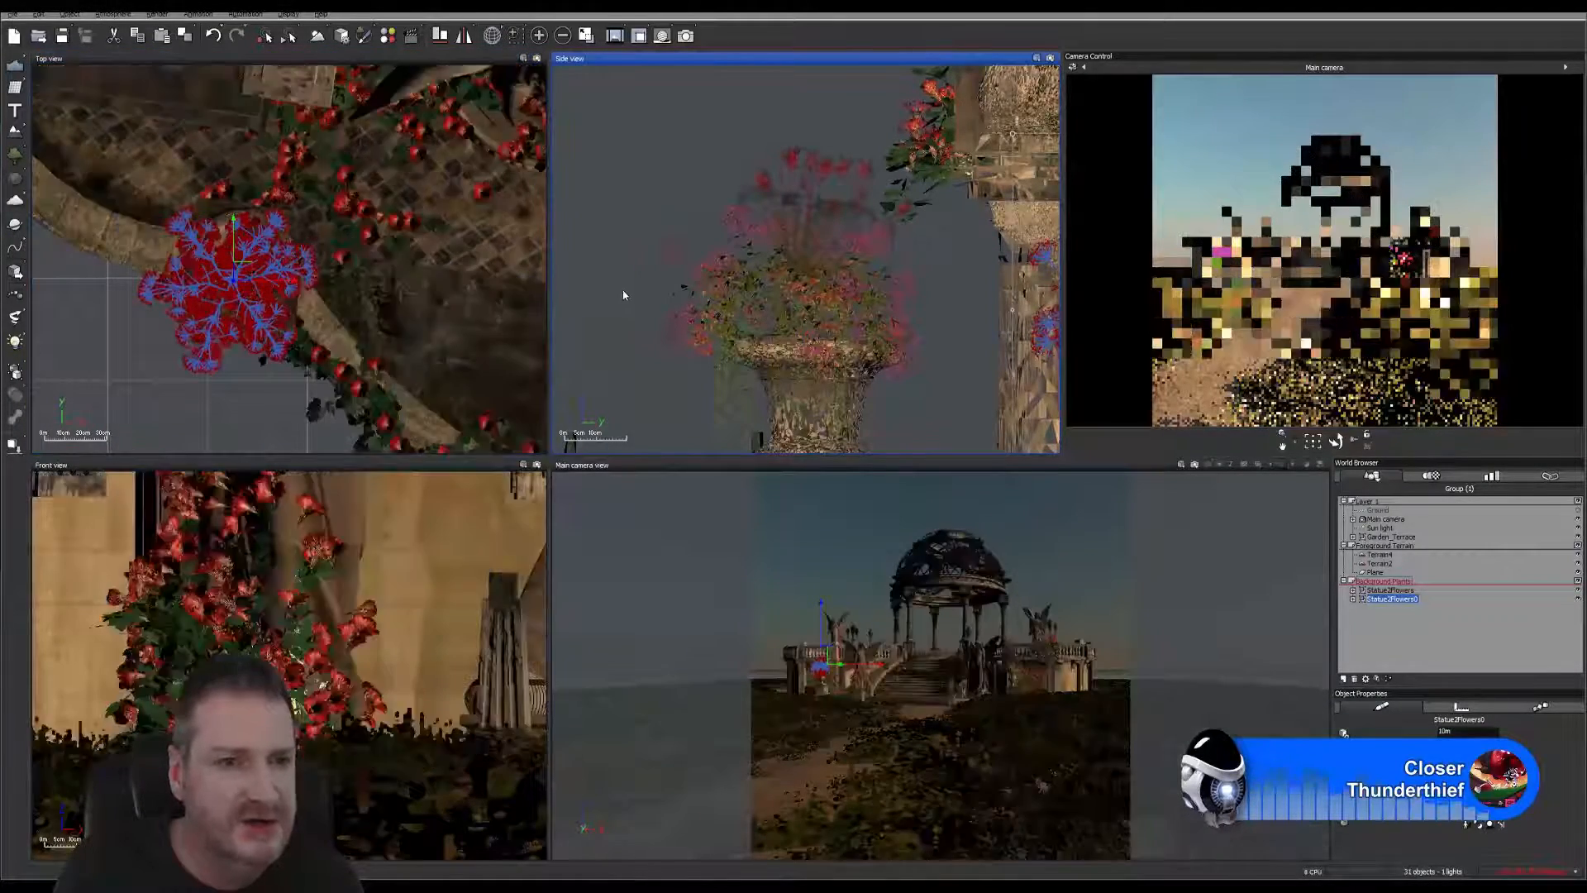
left_click(589, 290)
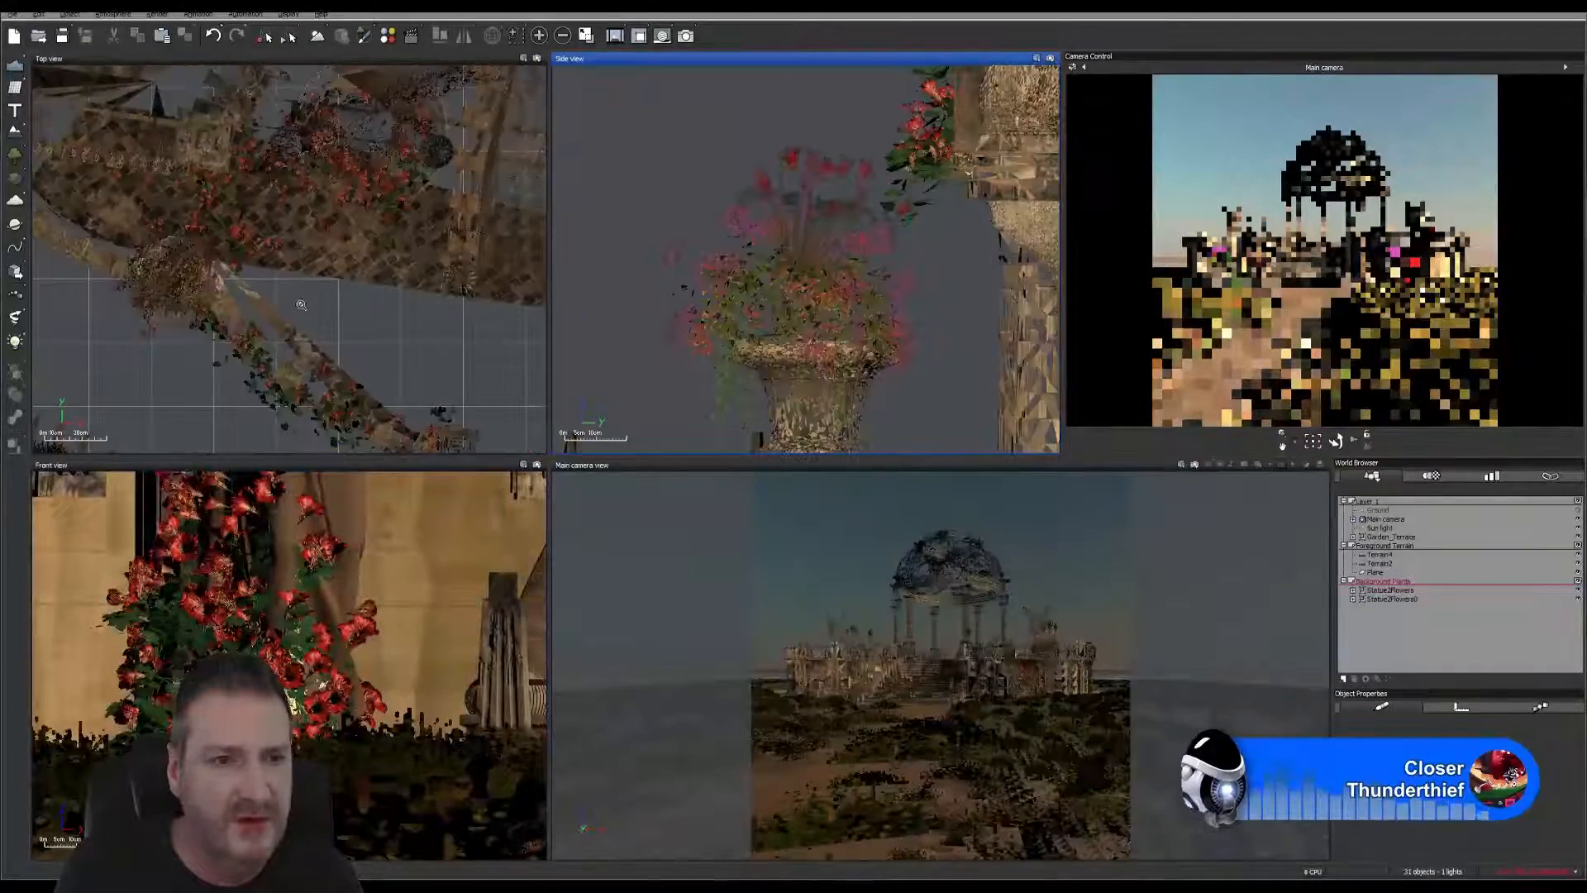
Step: Examine the whole terrace from above, including the planted urns, the statues and the area around the stairs
scroll(330, 318, "down", 8)
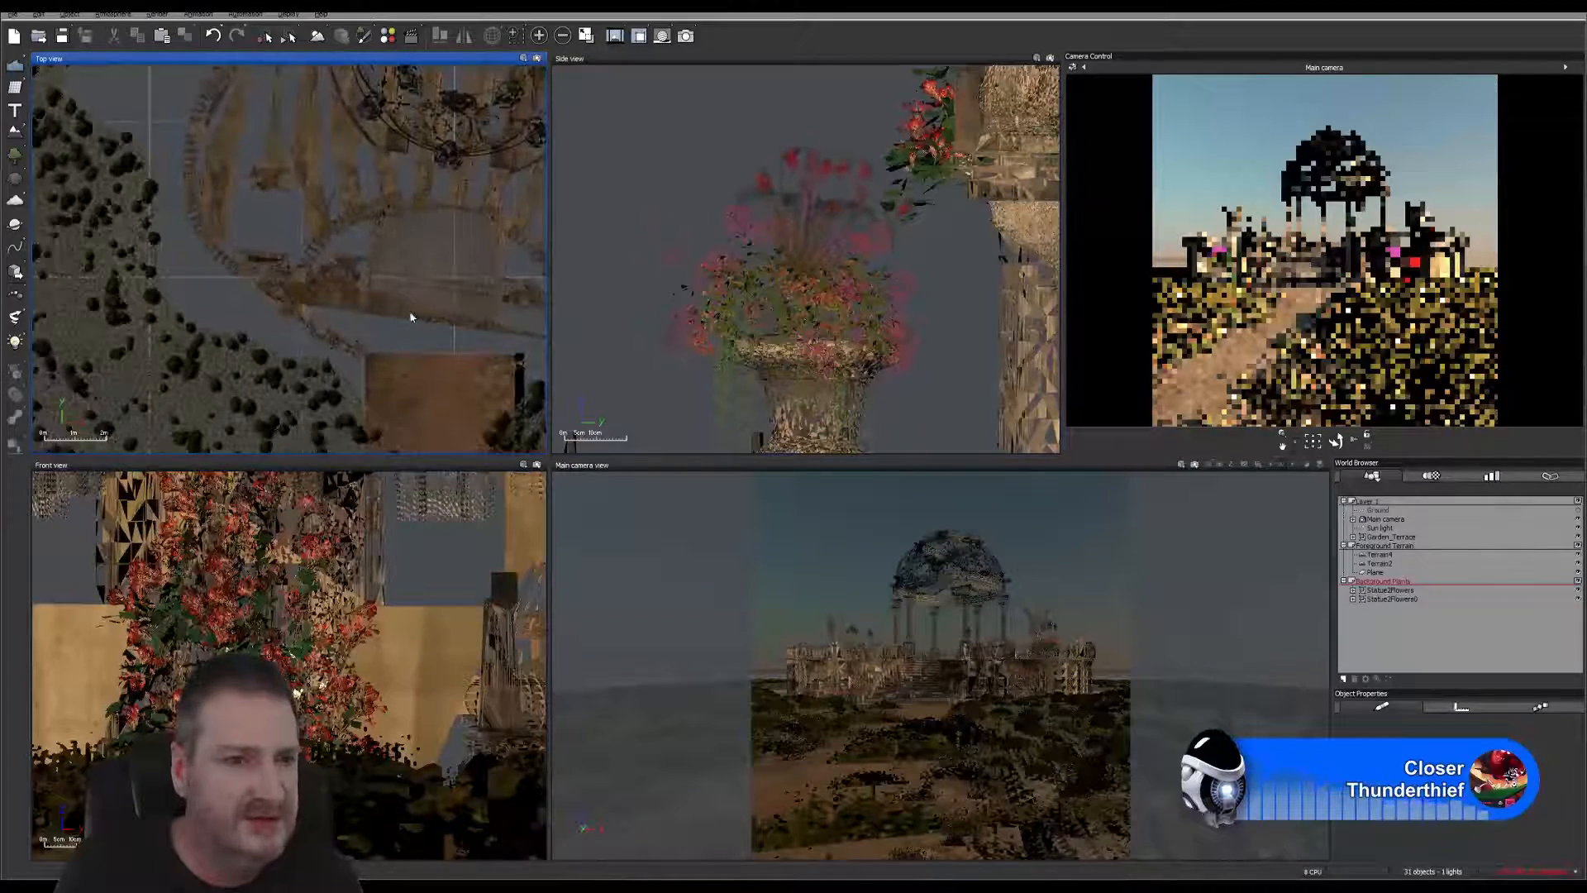
right_click_drag(411, 319, 257, 301)
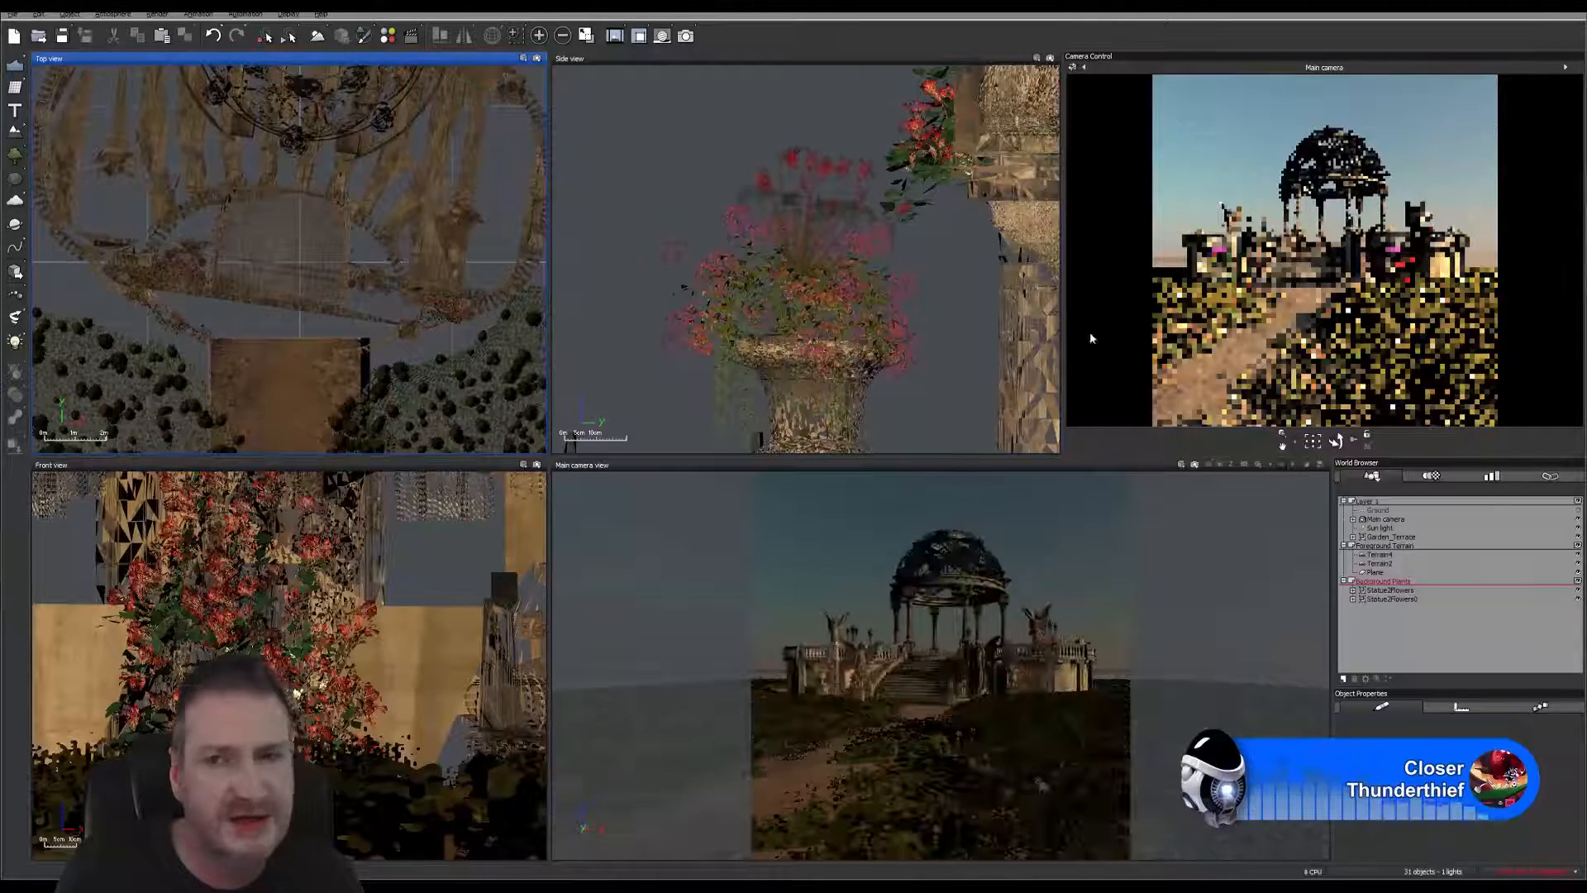
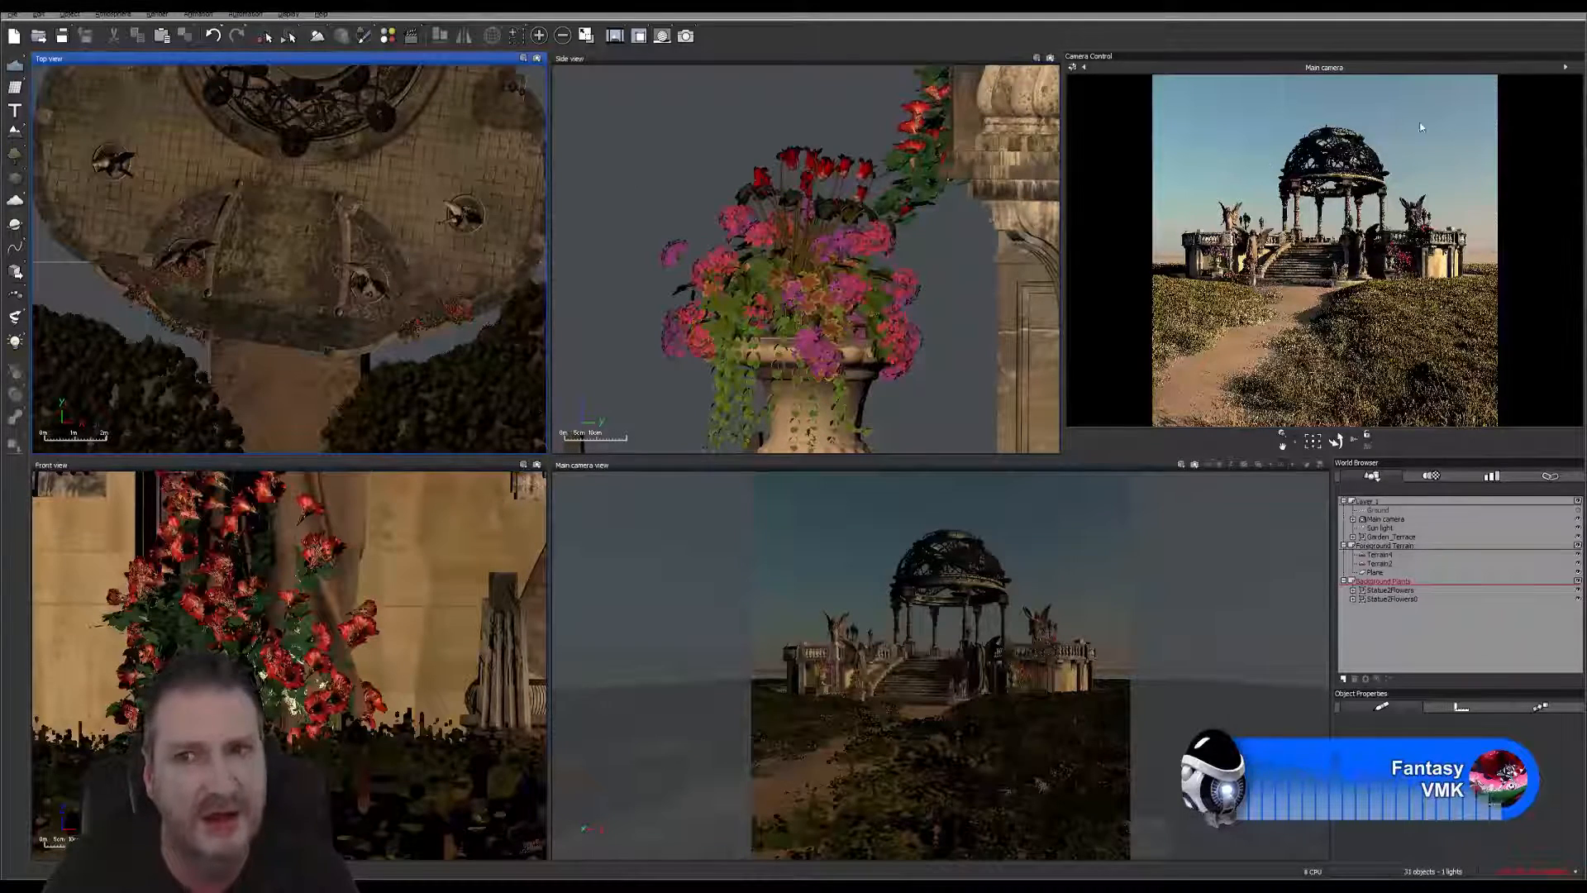
right_click(1127, 314)
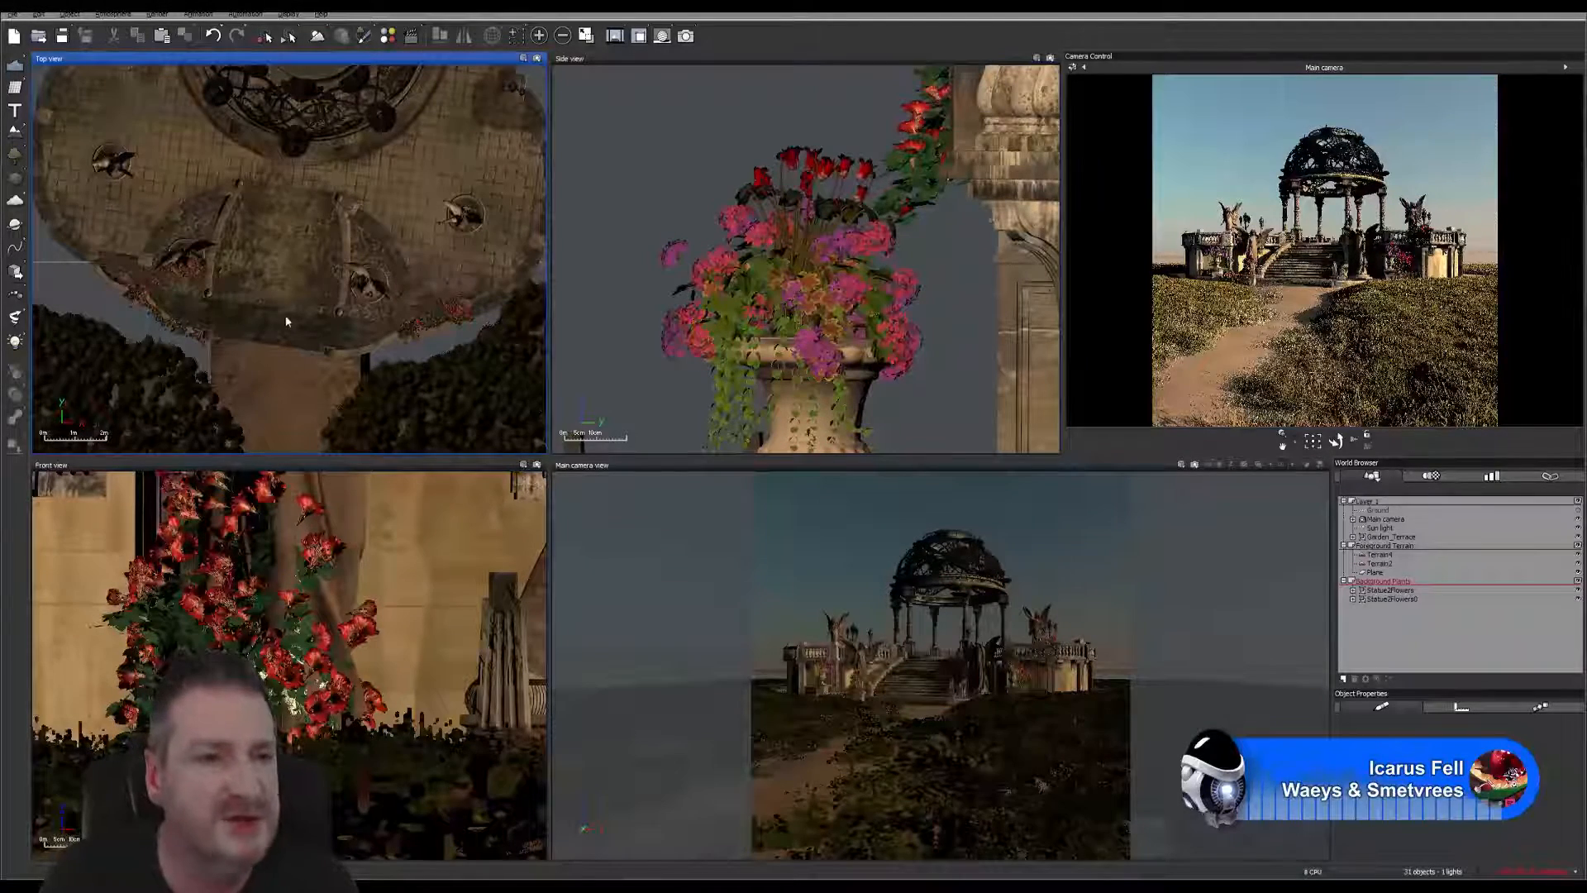
right_click_drag(264, 278, 293, 278)
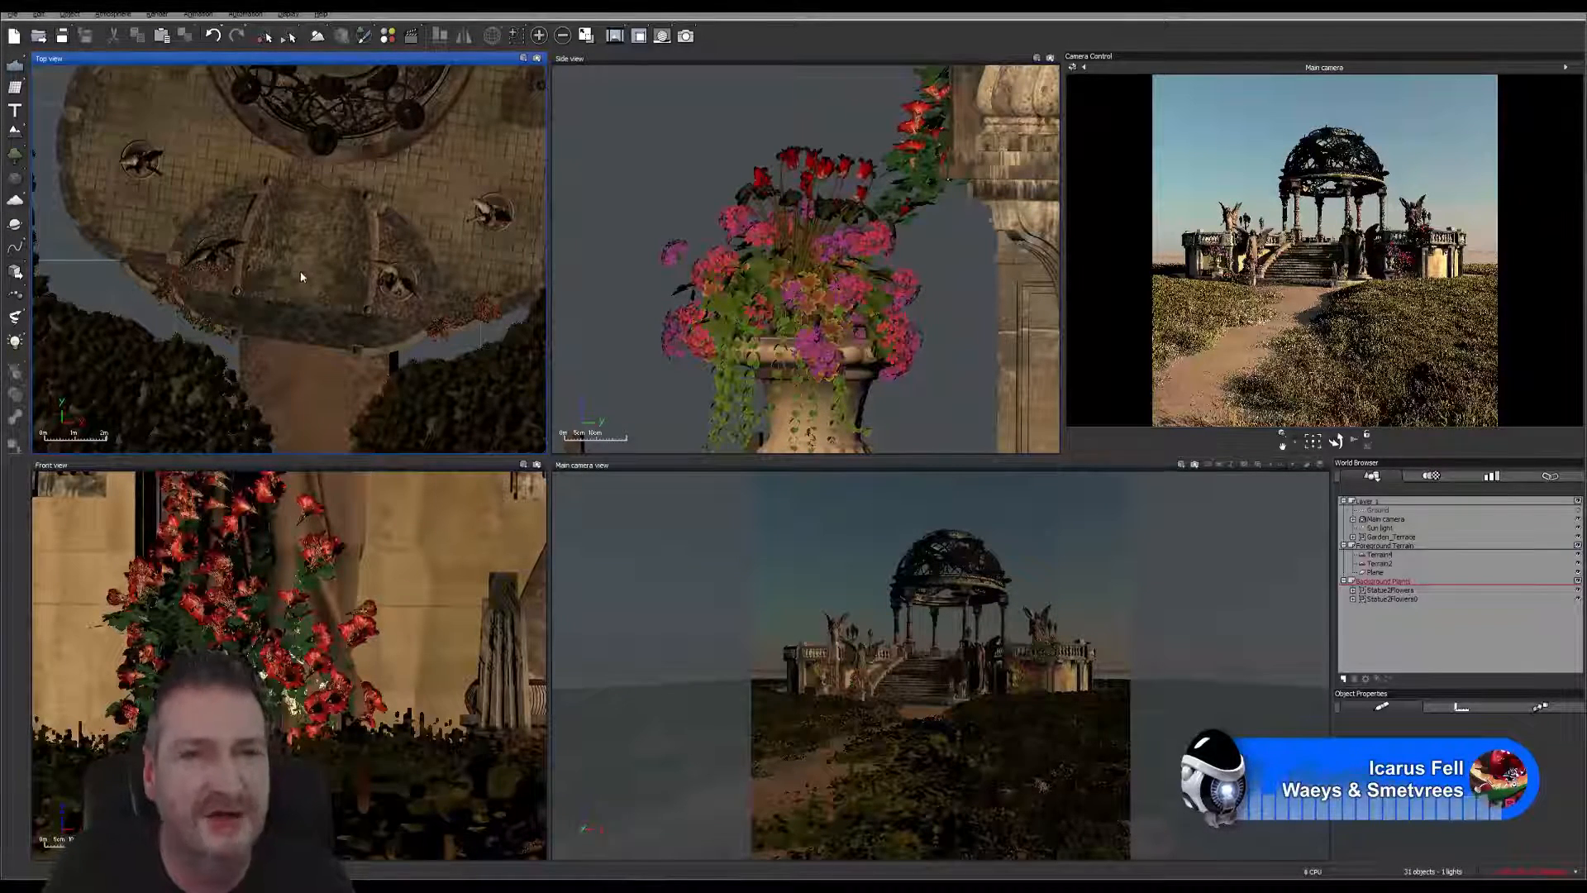
right_click_drag(274, 286, 309, 292)
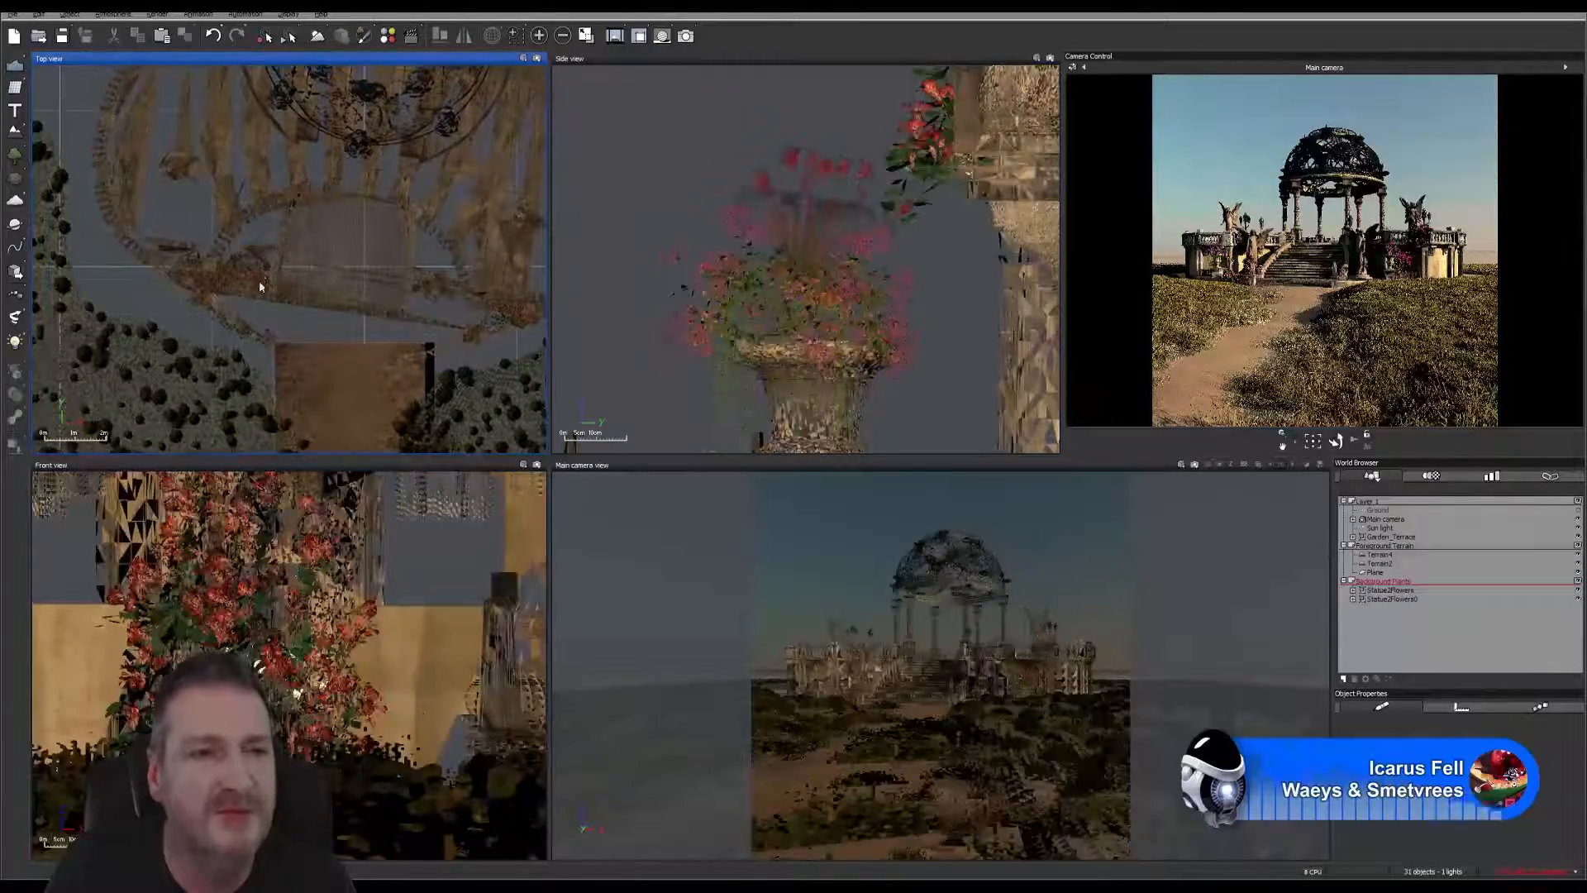
scroll(258, 285, "up", 2)
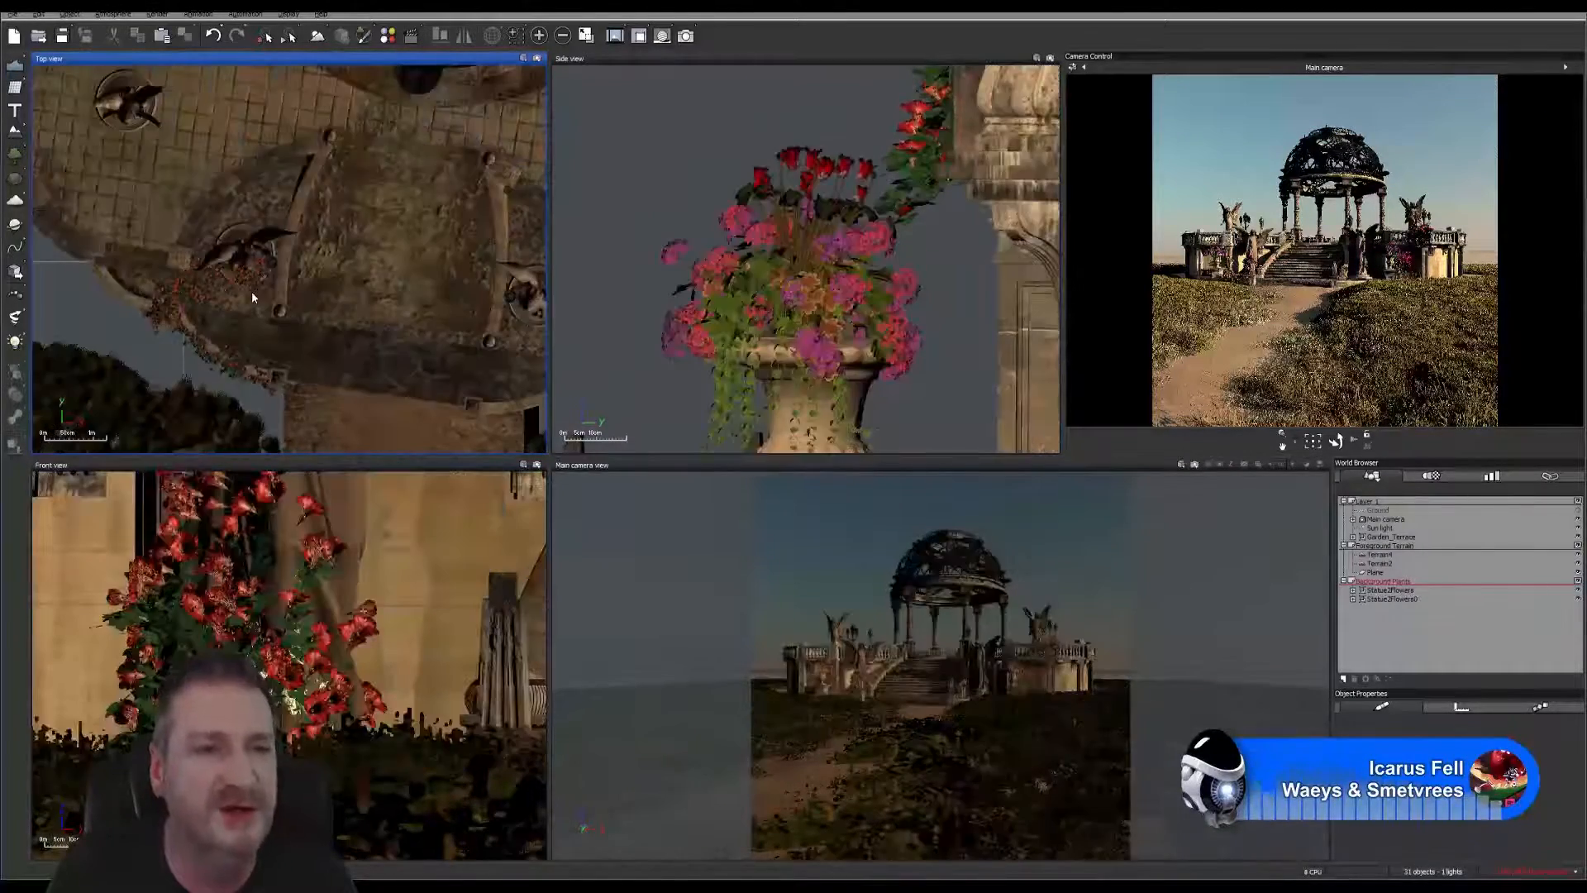
scroll(253, 296, "up", 2)
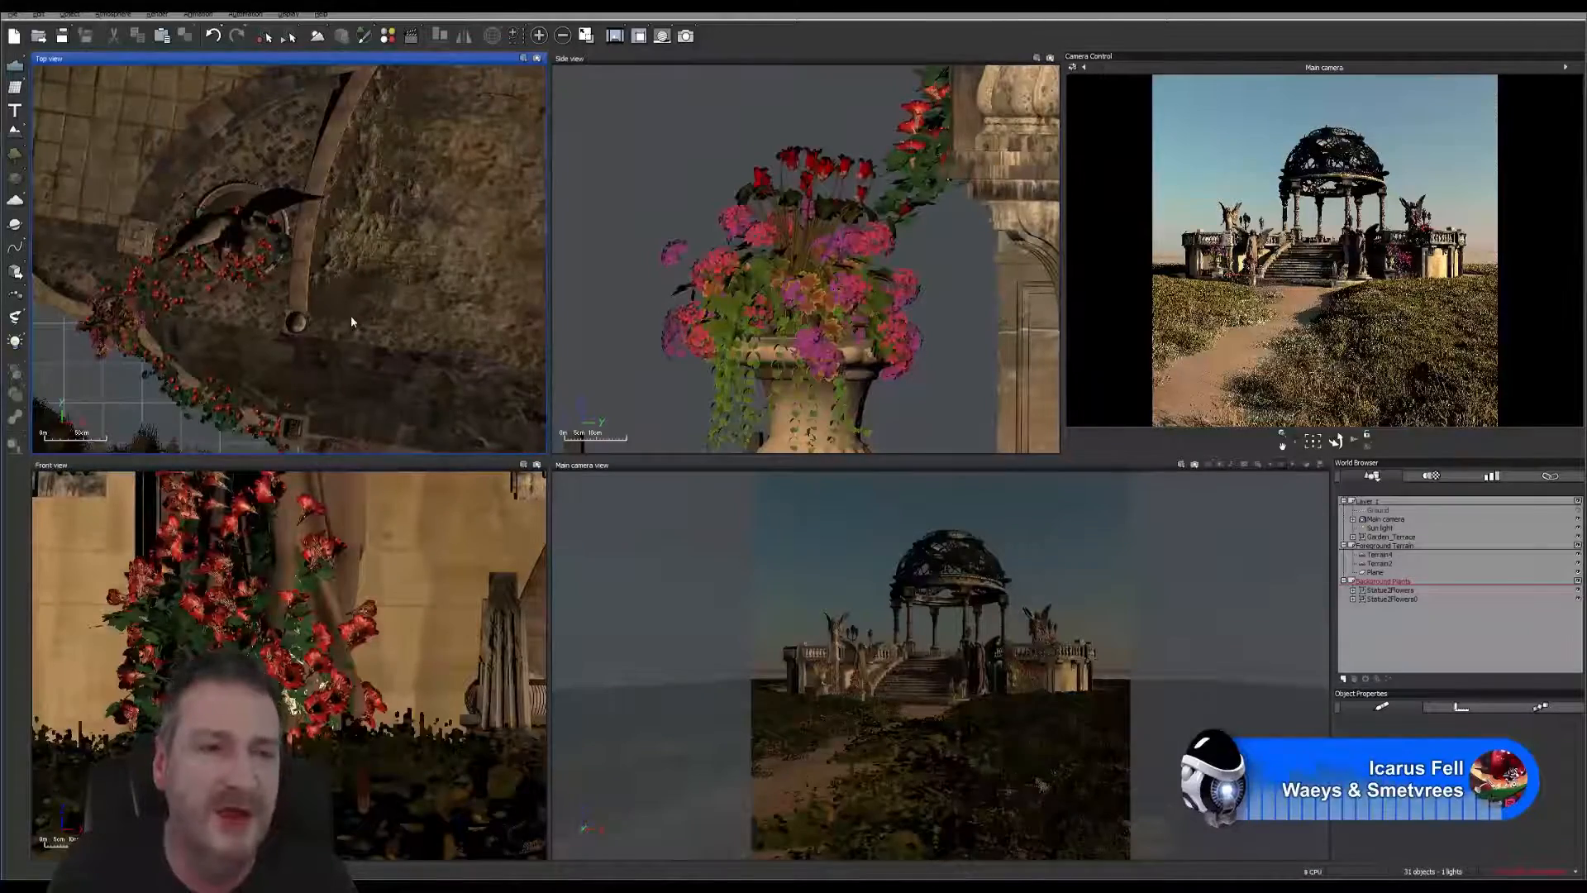
right_click_drag(351, 315, 210, 259)
scroll(311, 291, "down", 2)
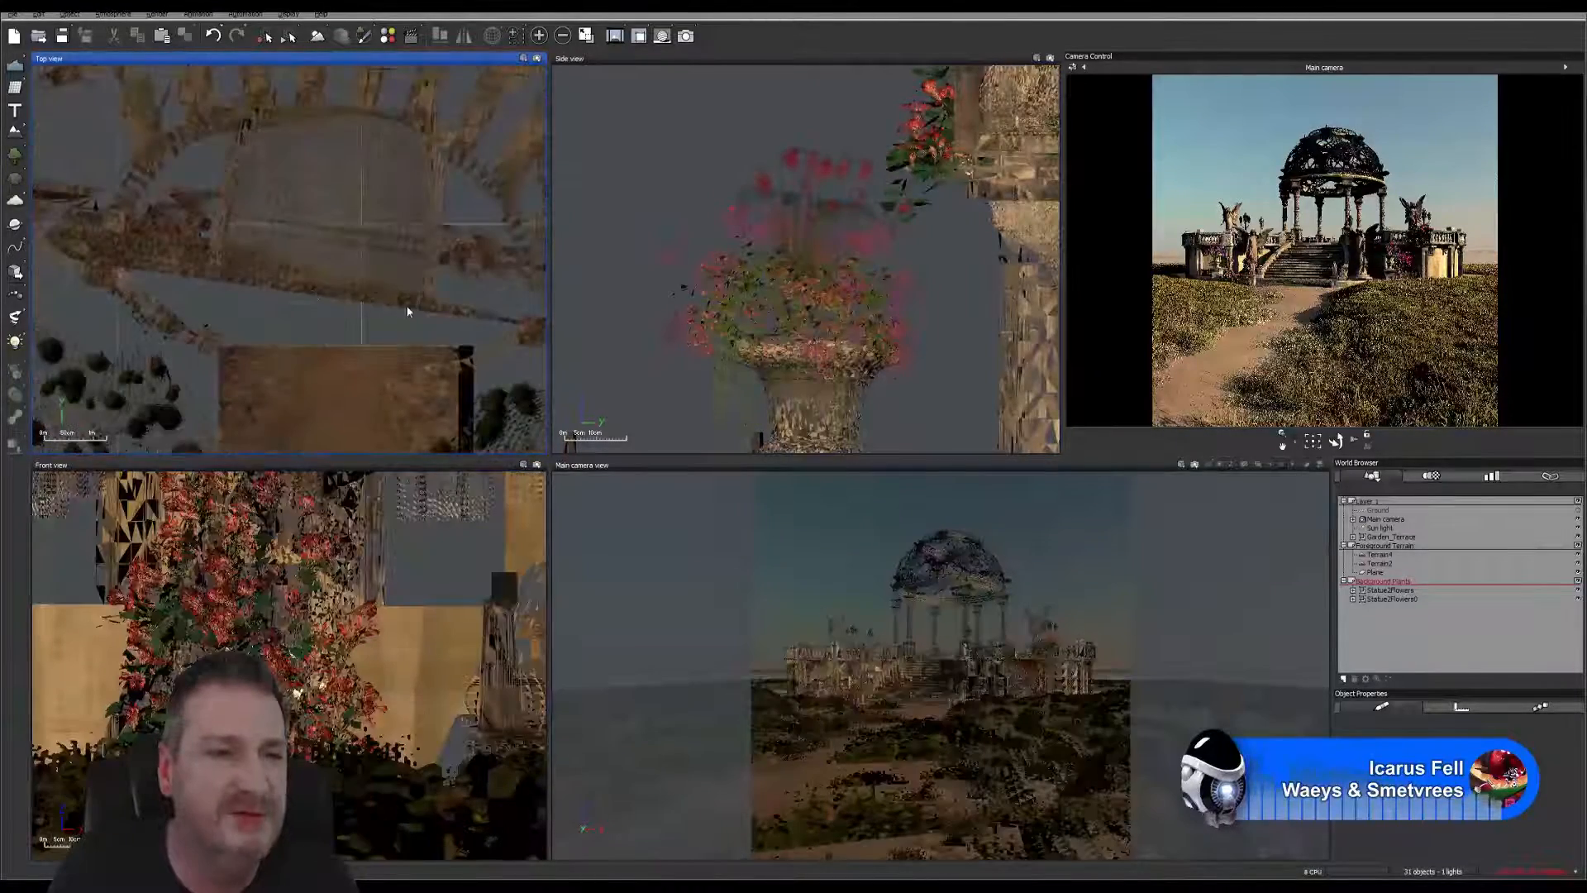
scroll(351, 265, "down", 2)
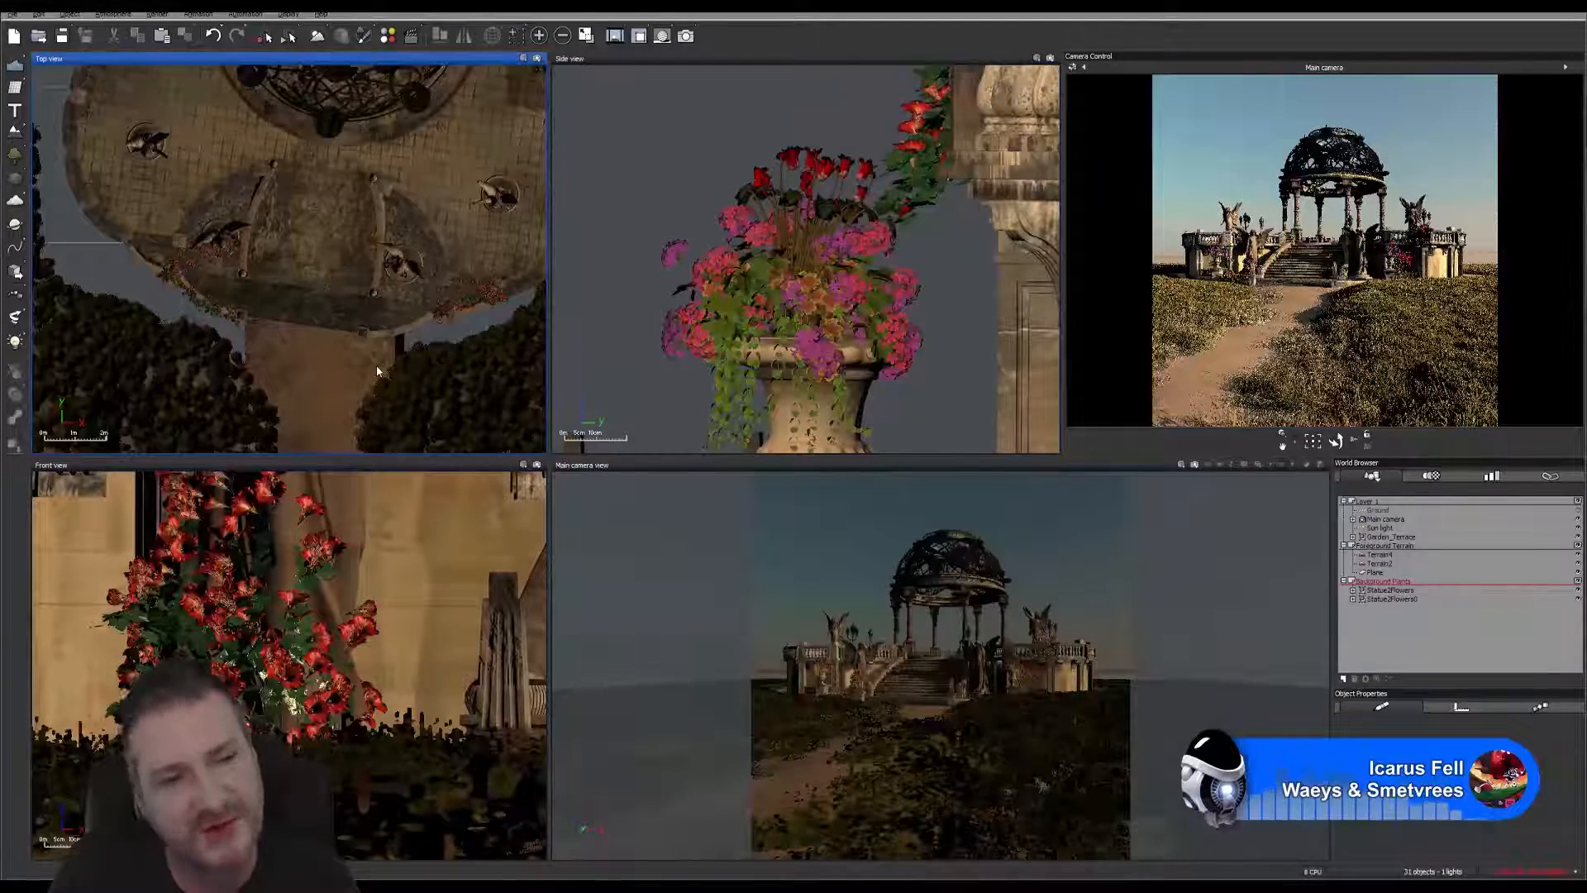
right_click_drag(349, 332, 328, 296)
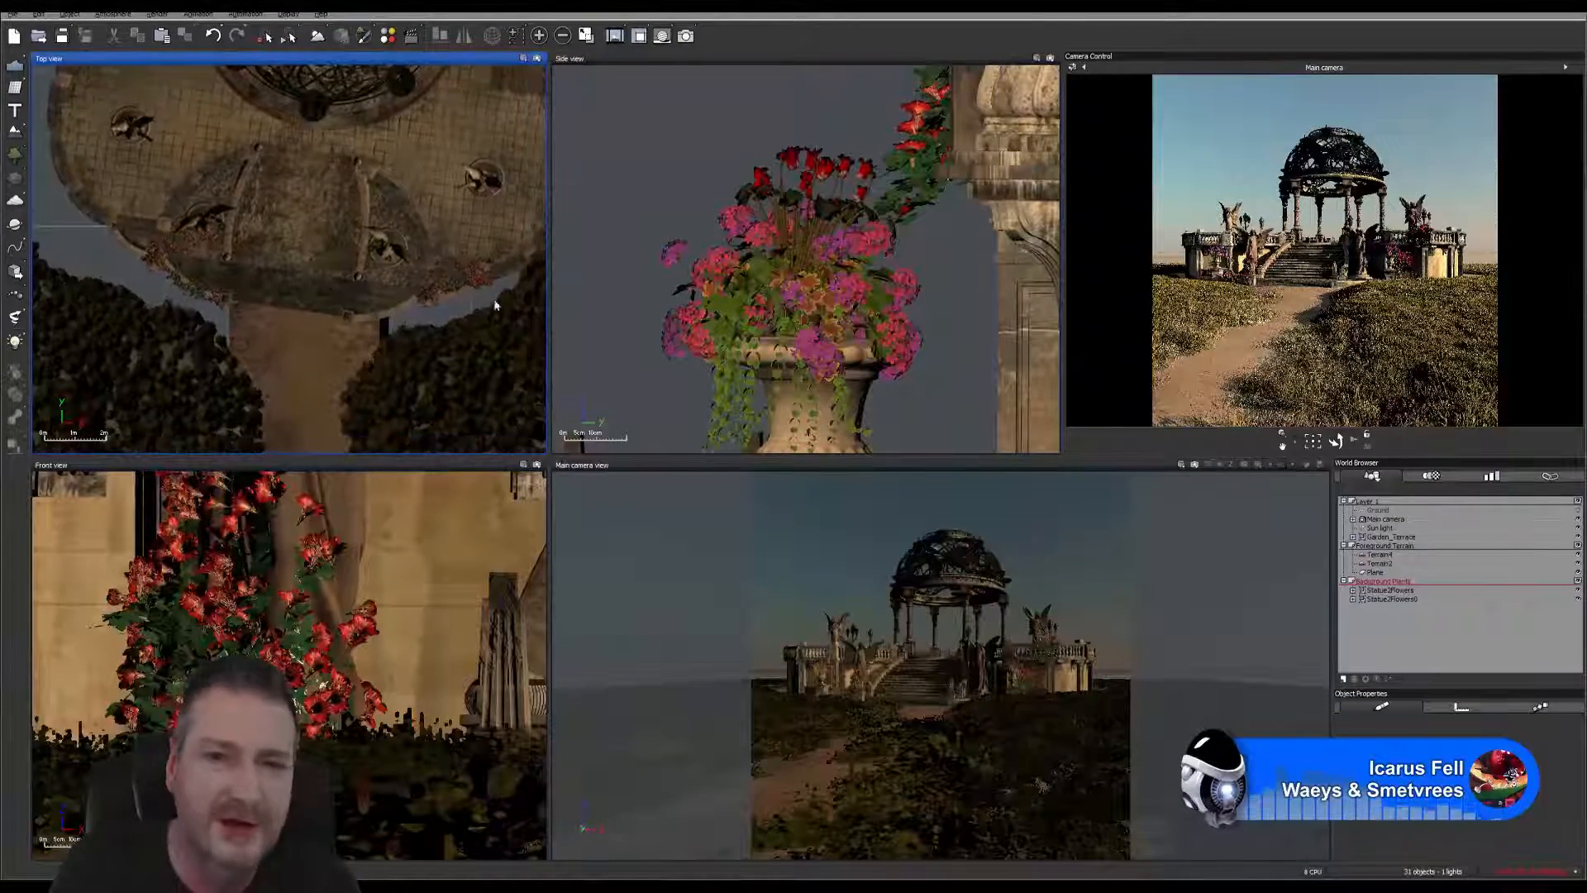
Step: Examine the flower-filled urn, the climbing red flowers and the balustrade wall from the side
right_click_drag(944, 339, 801, 298)
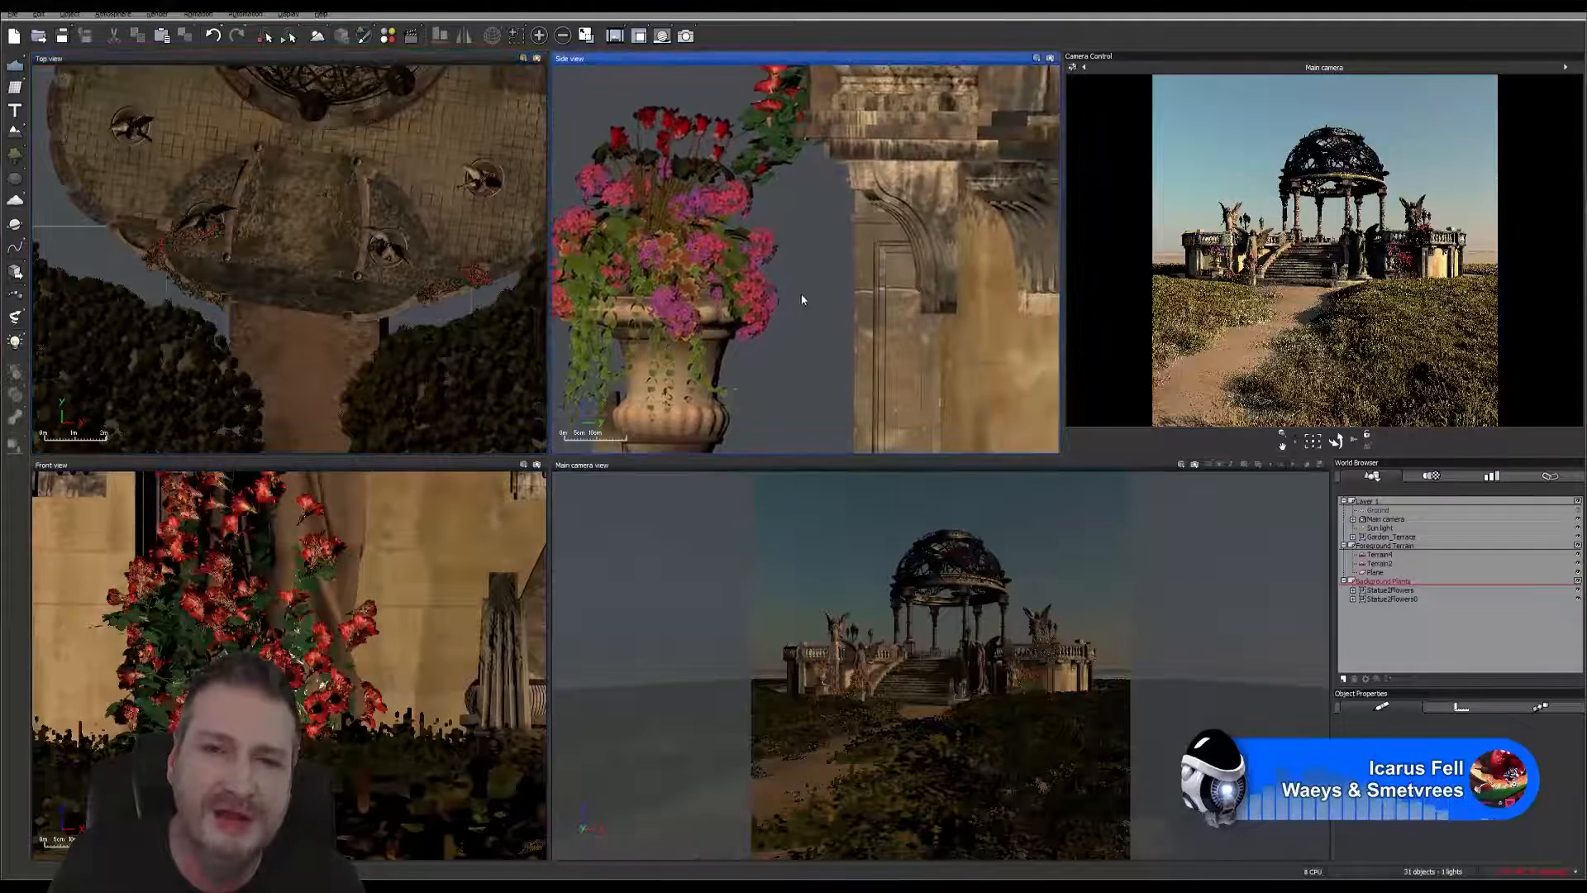
scroll(790, 320, "down", 5)
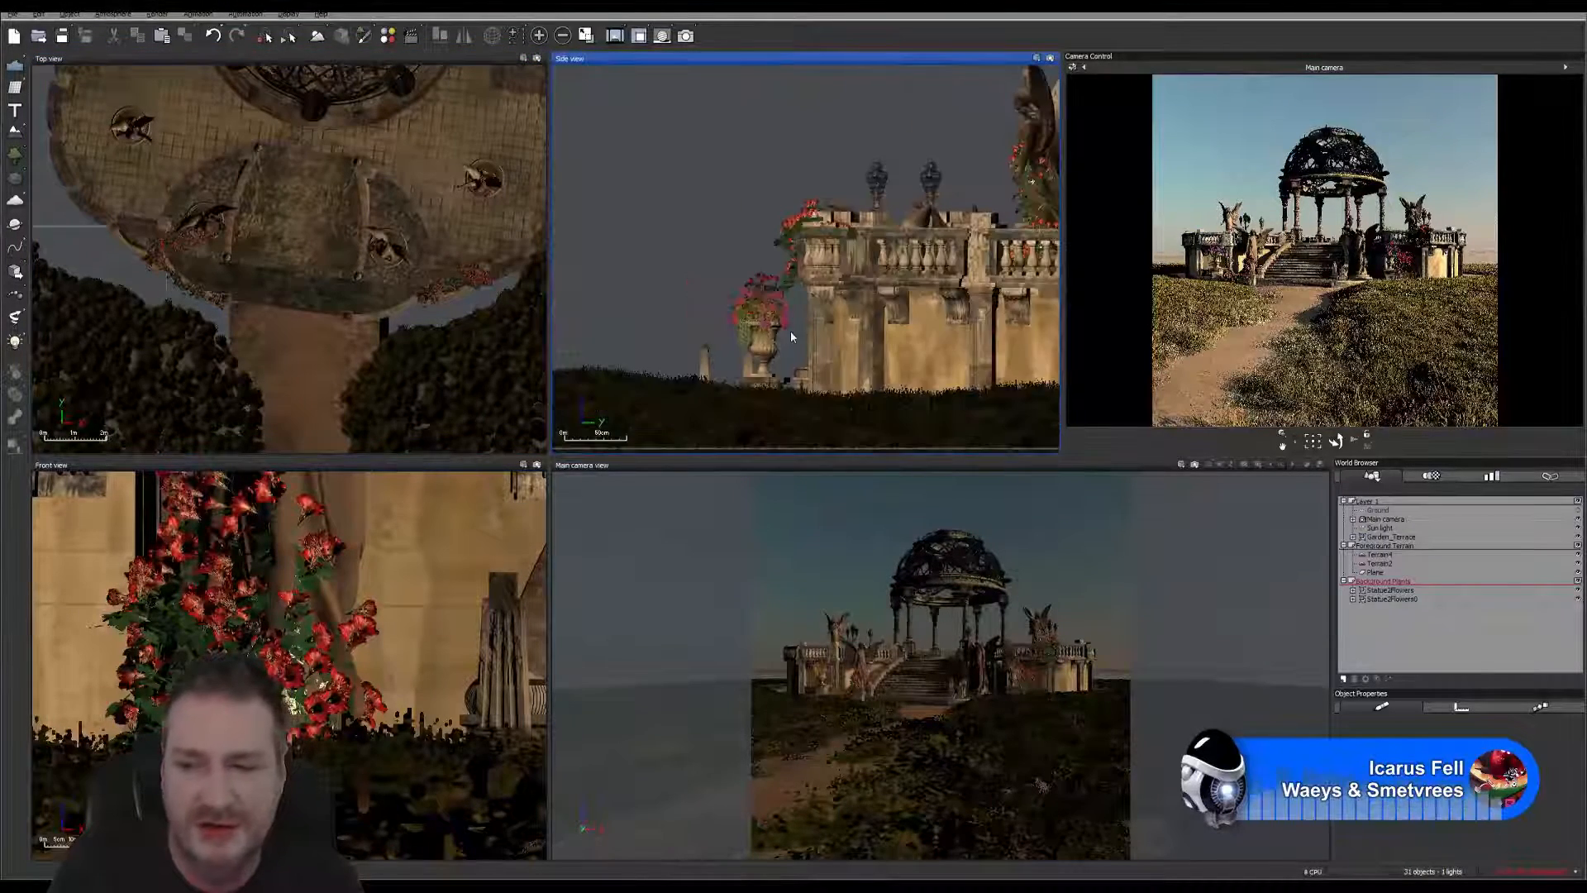
right_click_drag(750, 178, 635, 192)
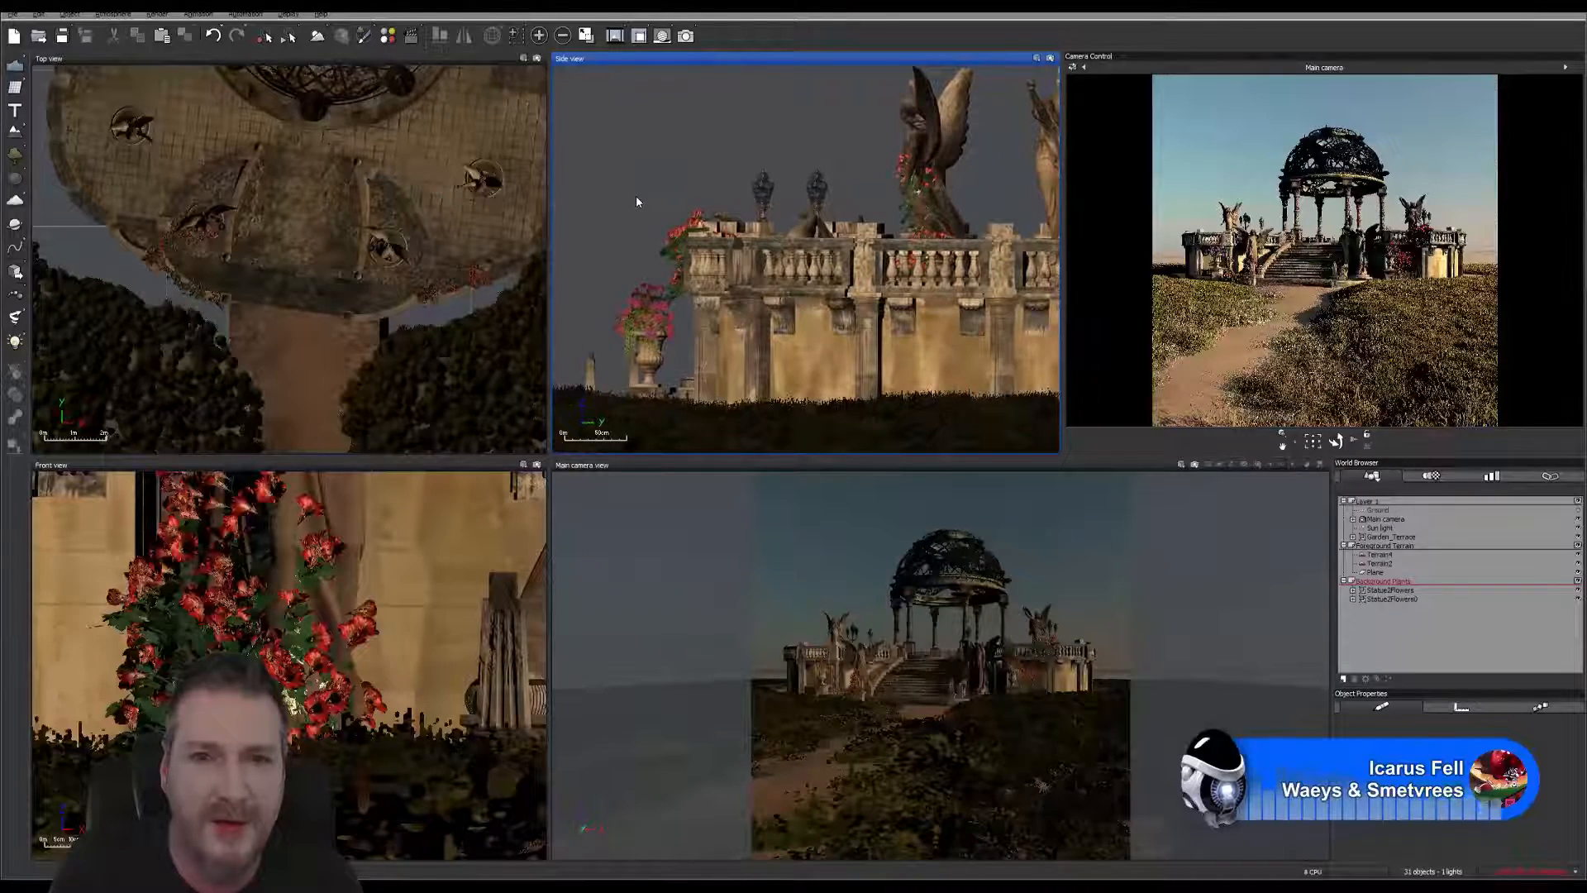
scroll(683, 253, "up", 5)
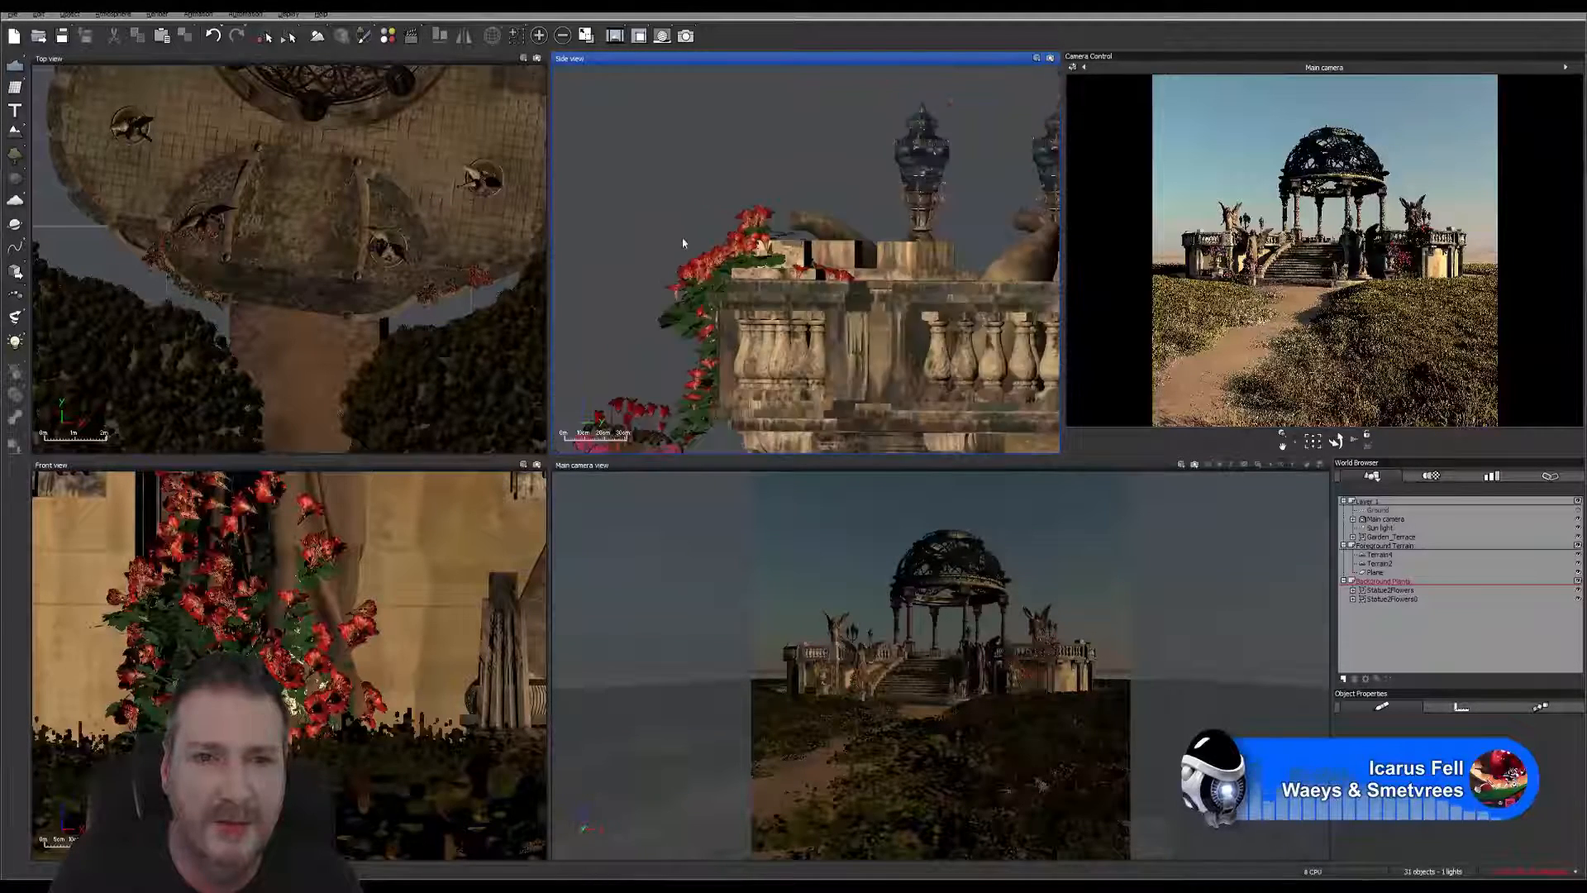
right_click_drag(676, 251, 788, 107)
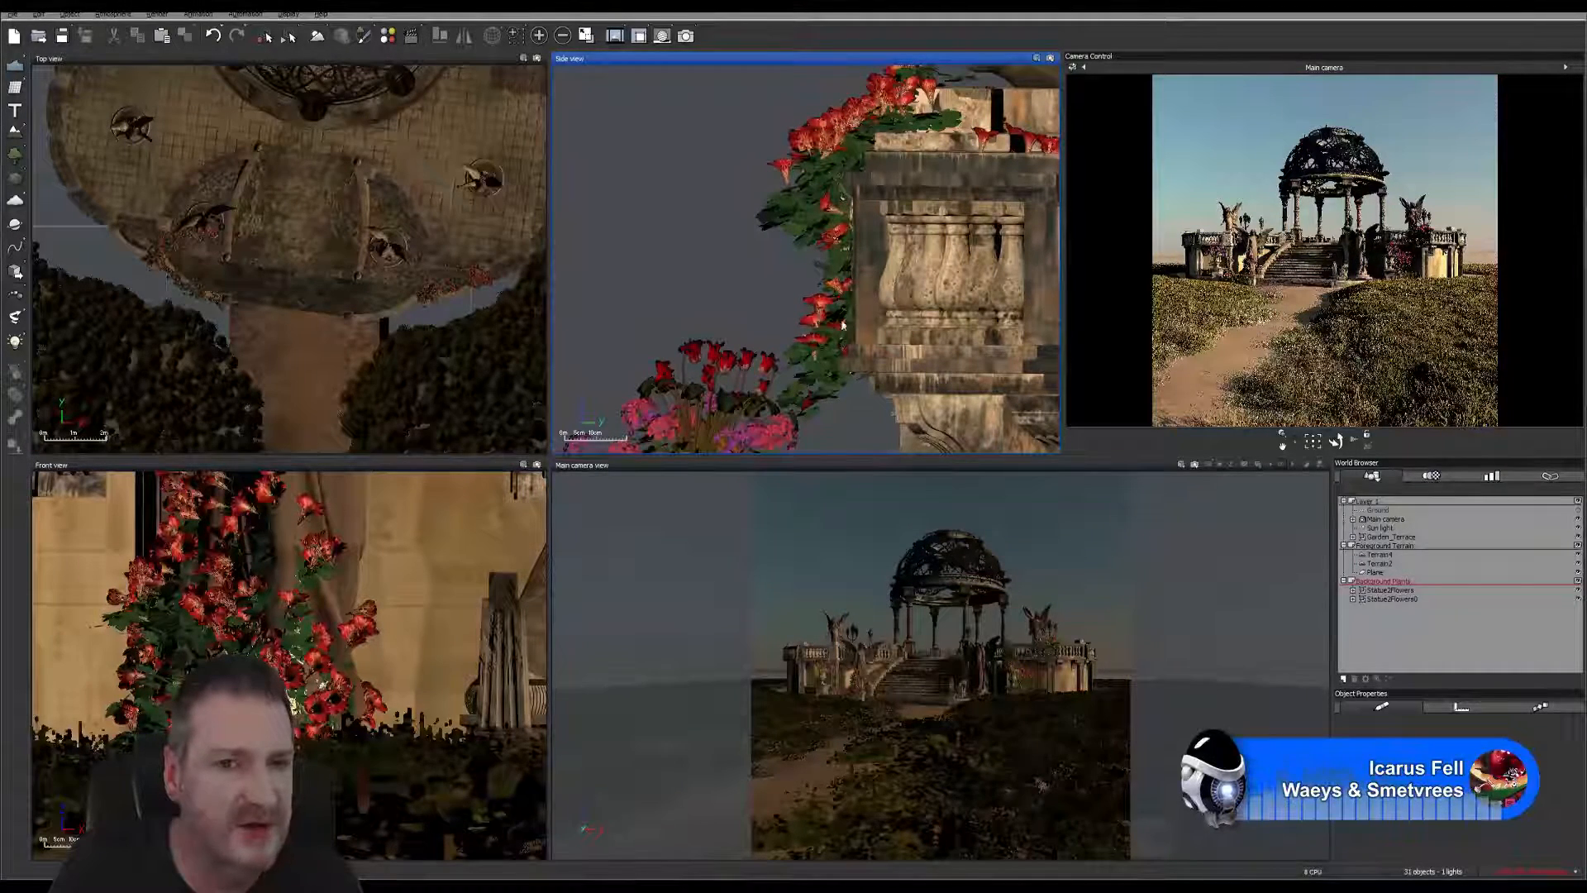
right_click_drag(697, 257, 709, 203)
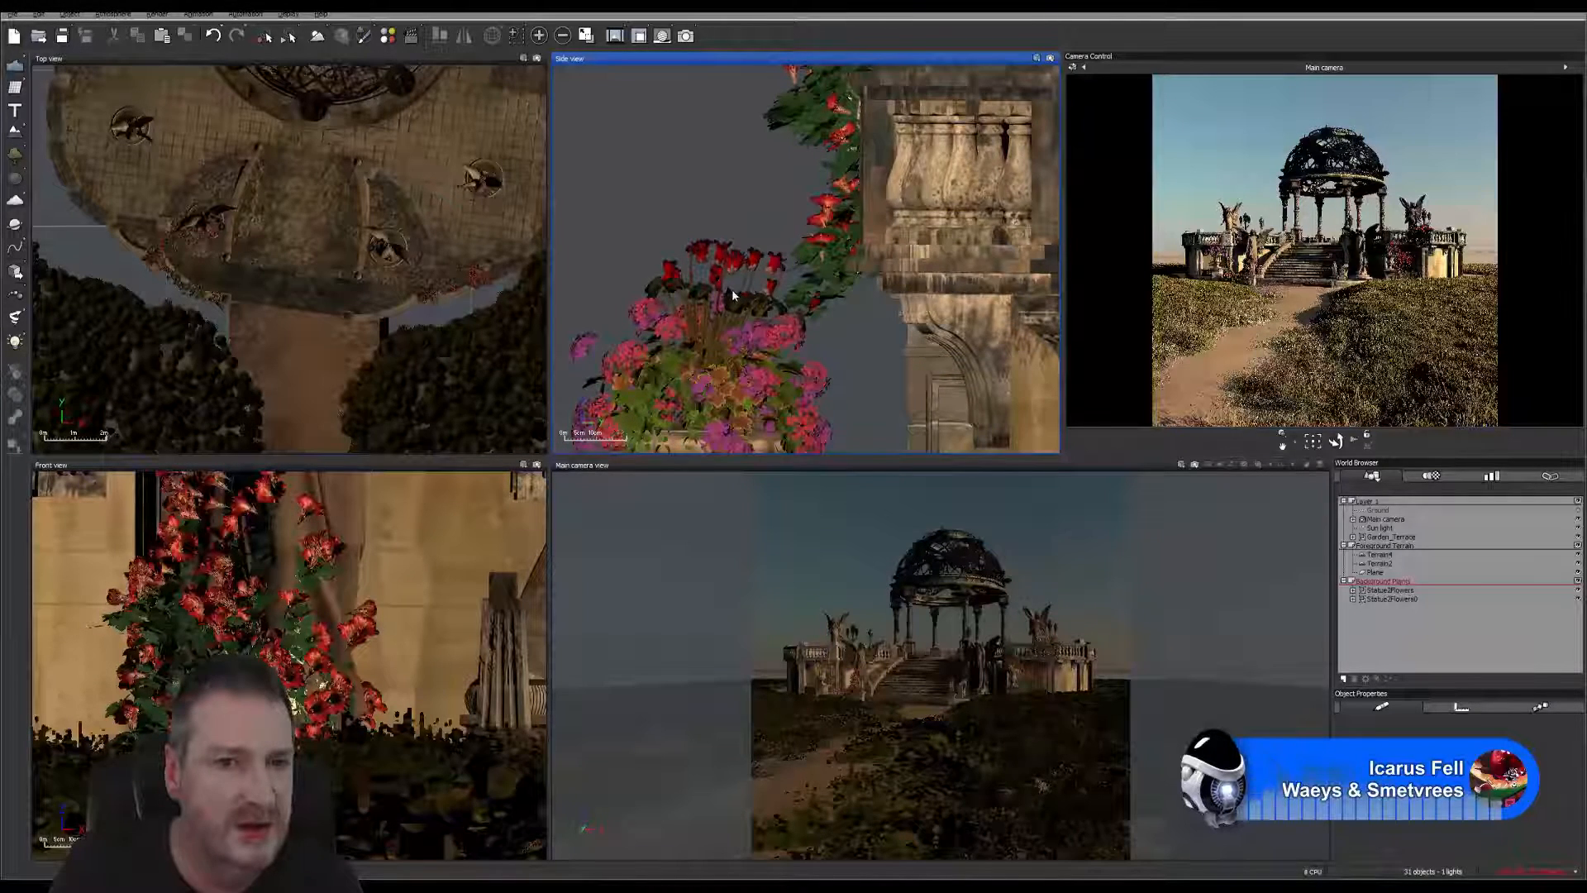
scroll(732, 291, "down", 2)
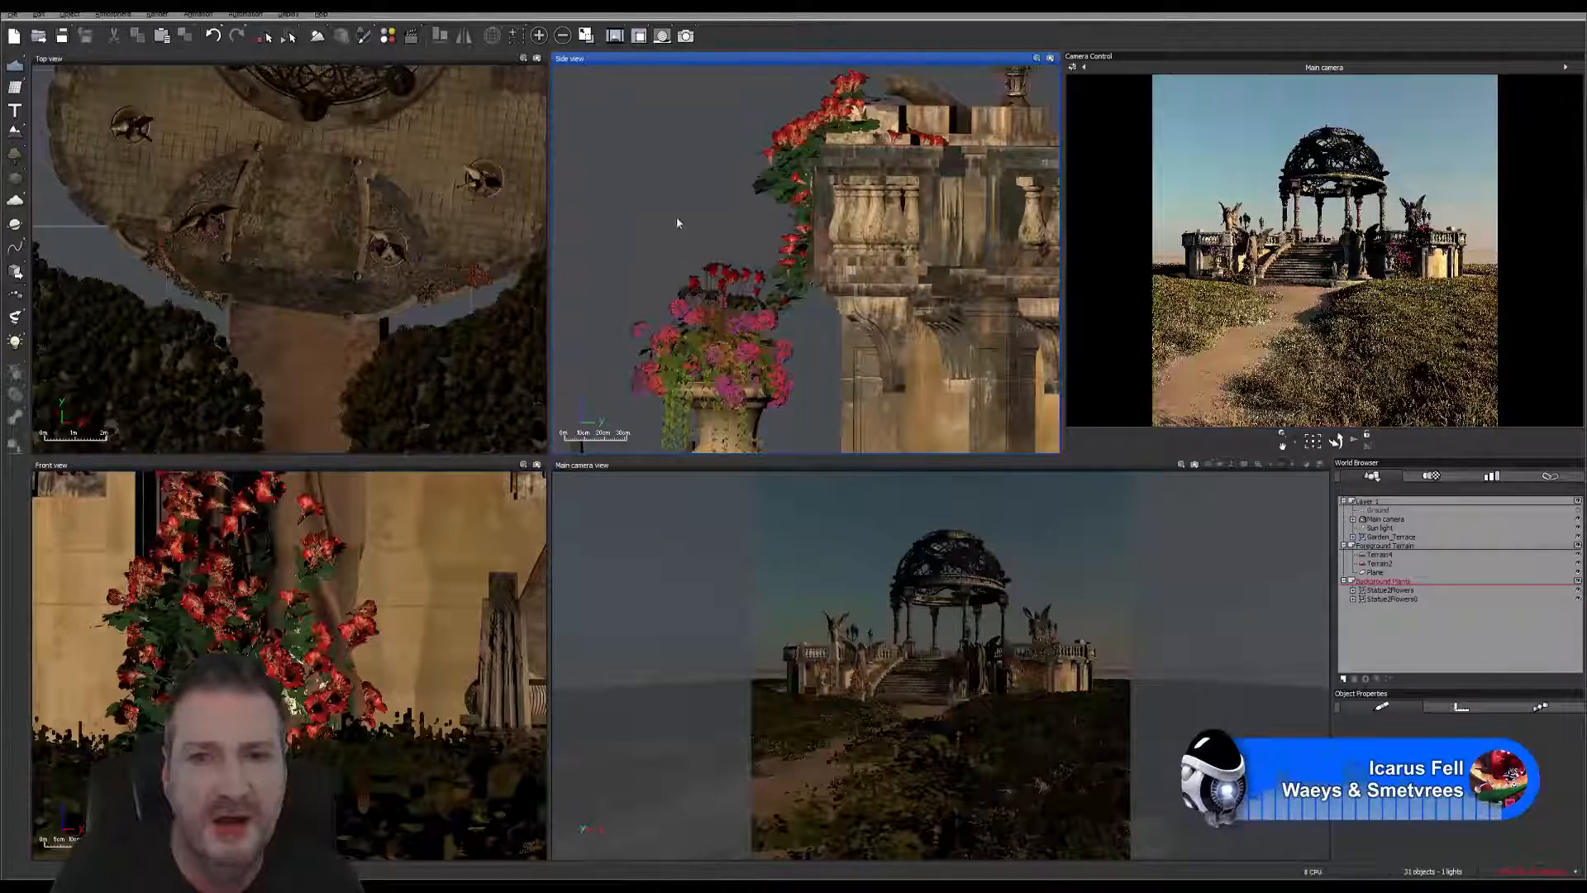
scroll(677, 216, "down", 3)
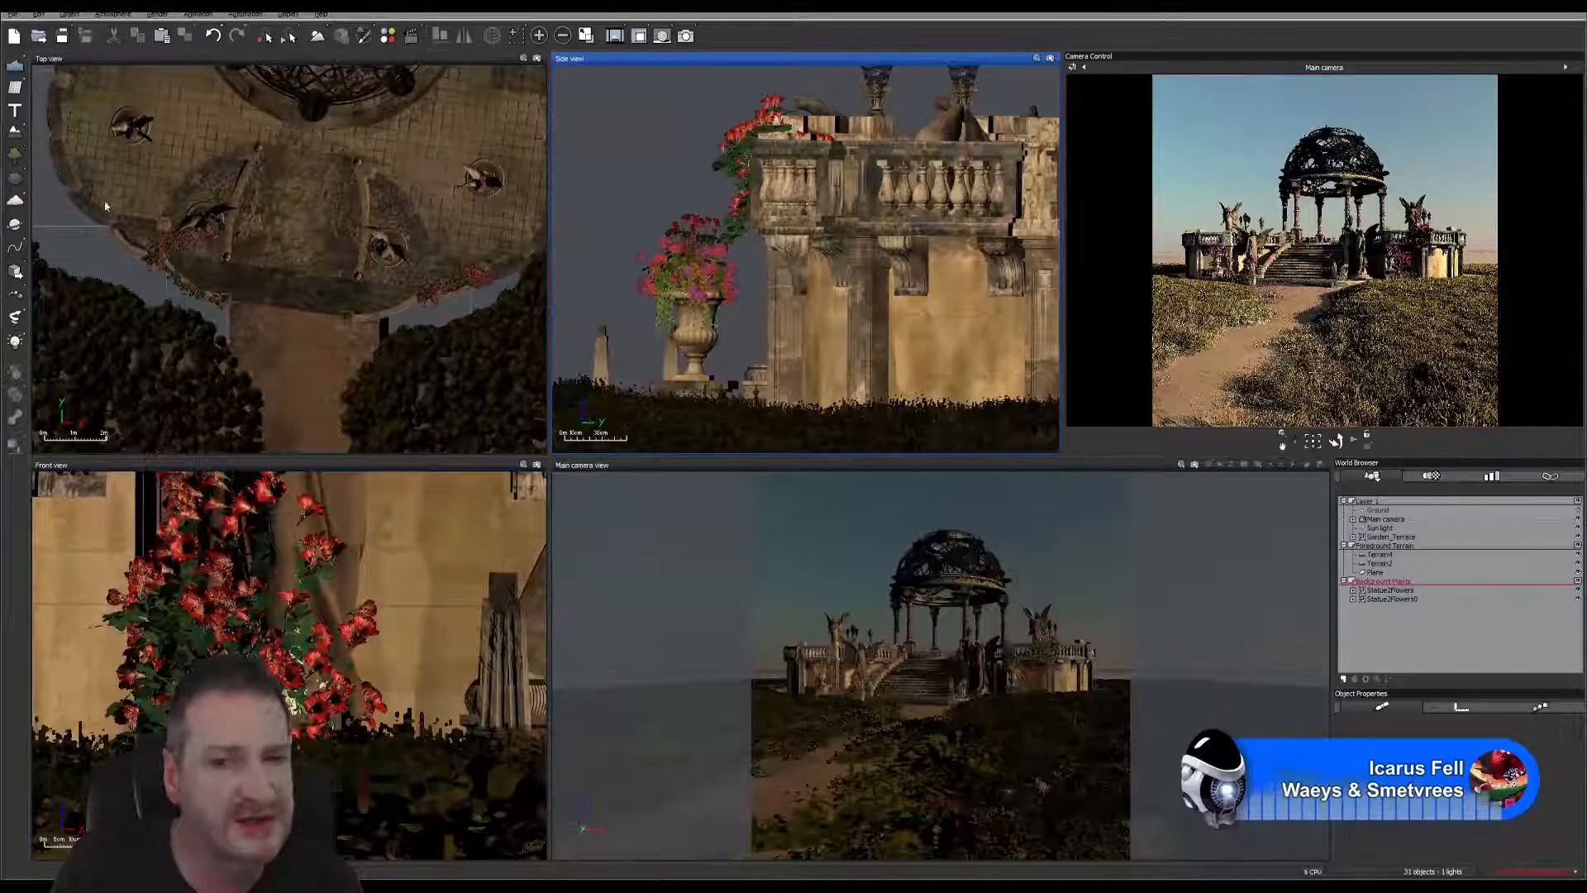
Step: Try a European Buckthorn tree in the Background Plants layer and delete it again
left_click(1389, 585)
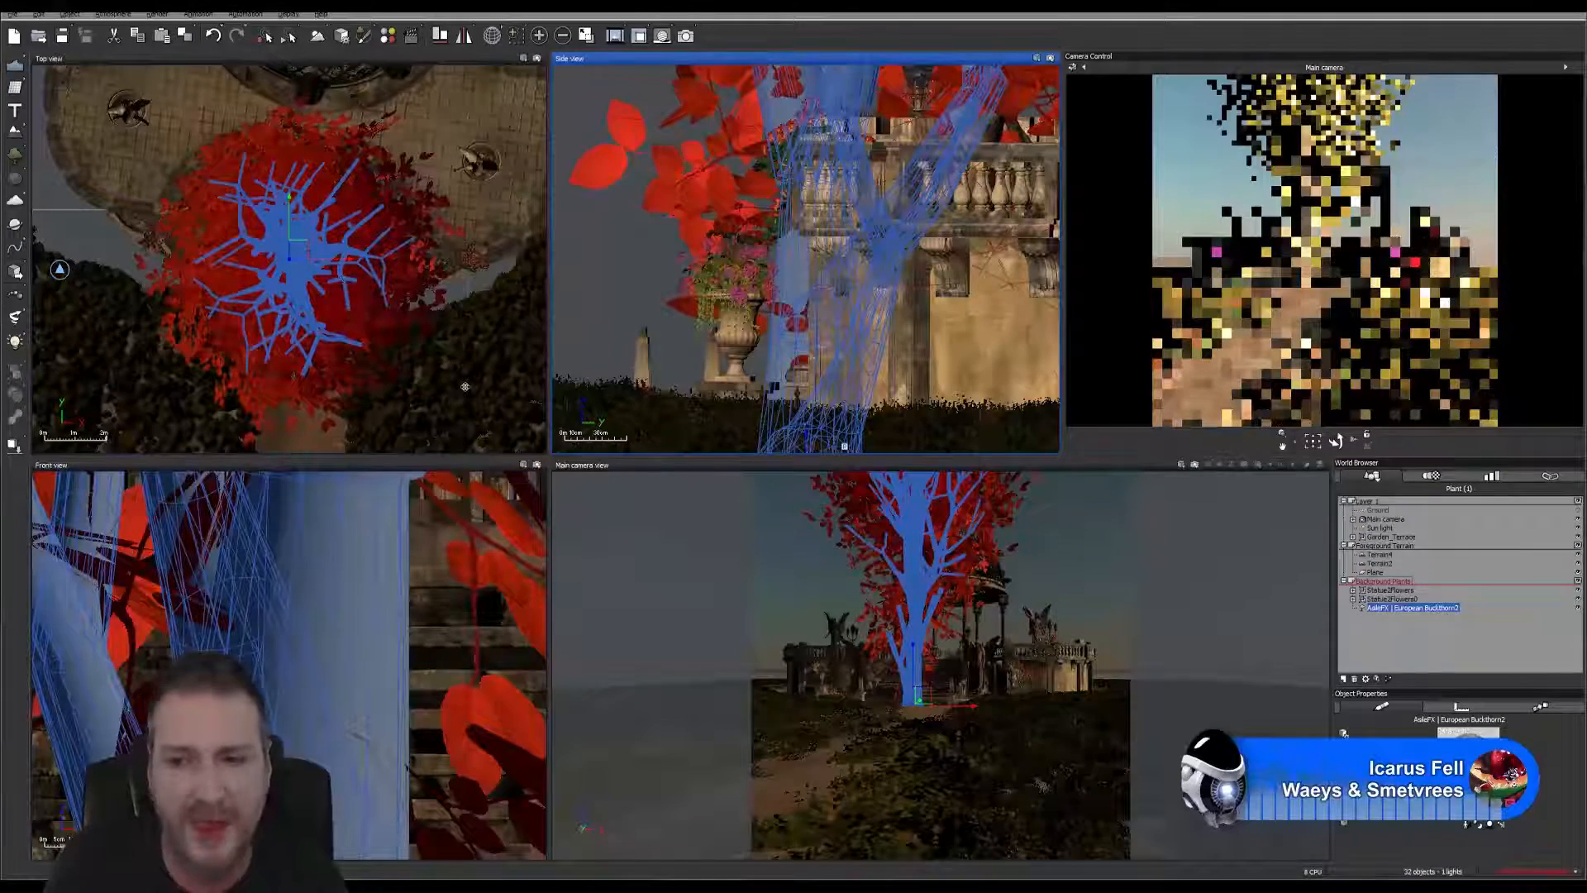
left_click(1355, 678)
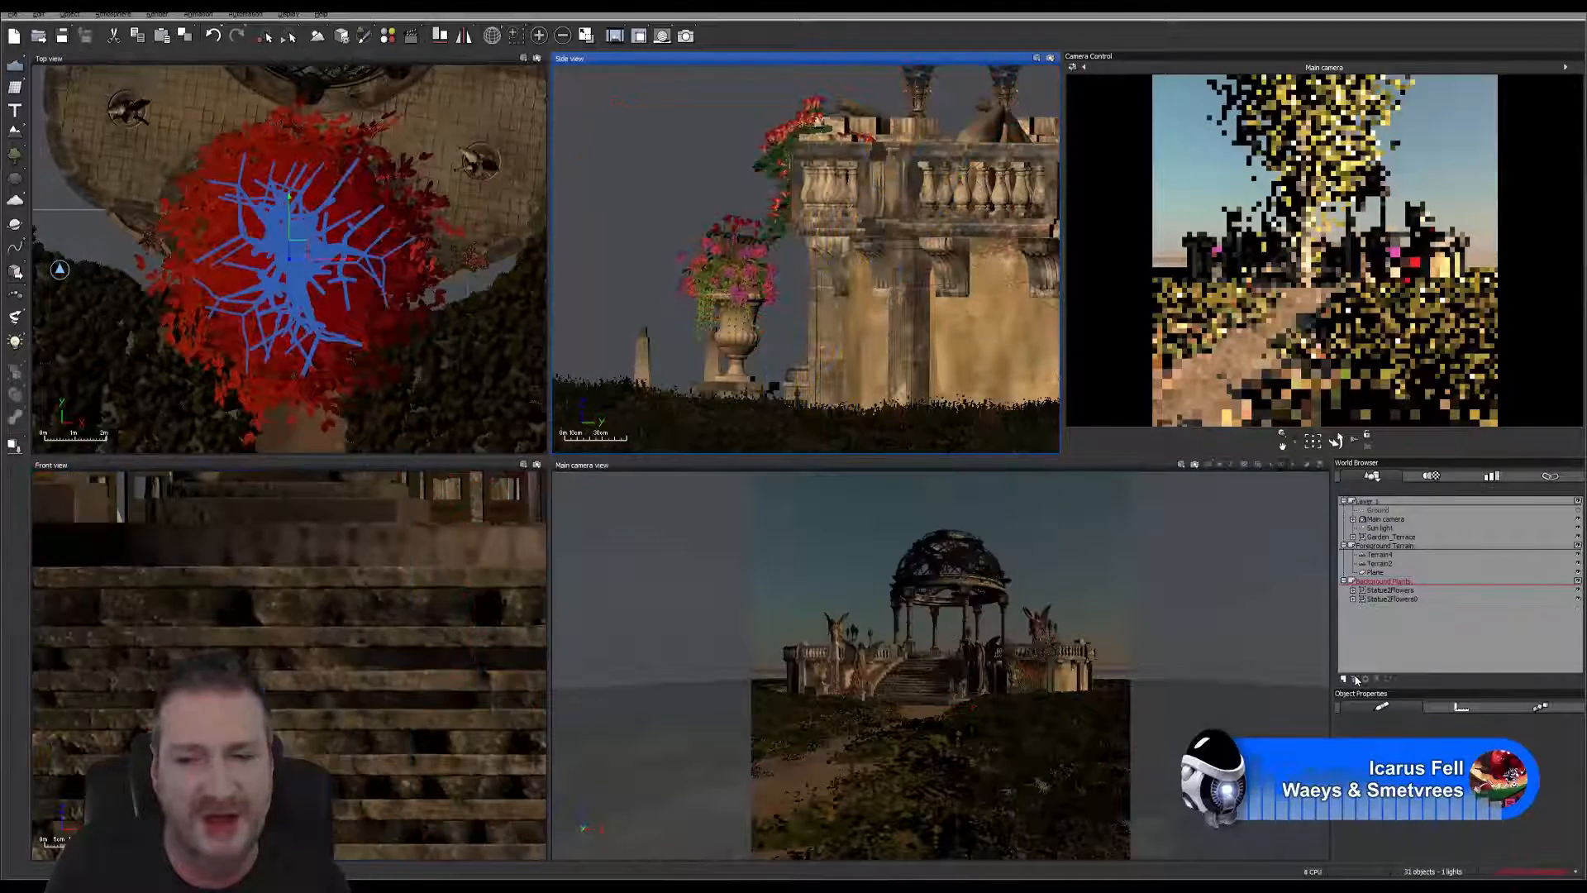
Step: Look through the potted flowers, rose bushes and other plants in the Psine Plants object library
left_click(20, 166)
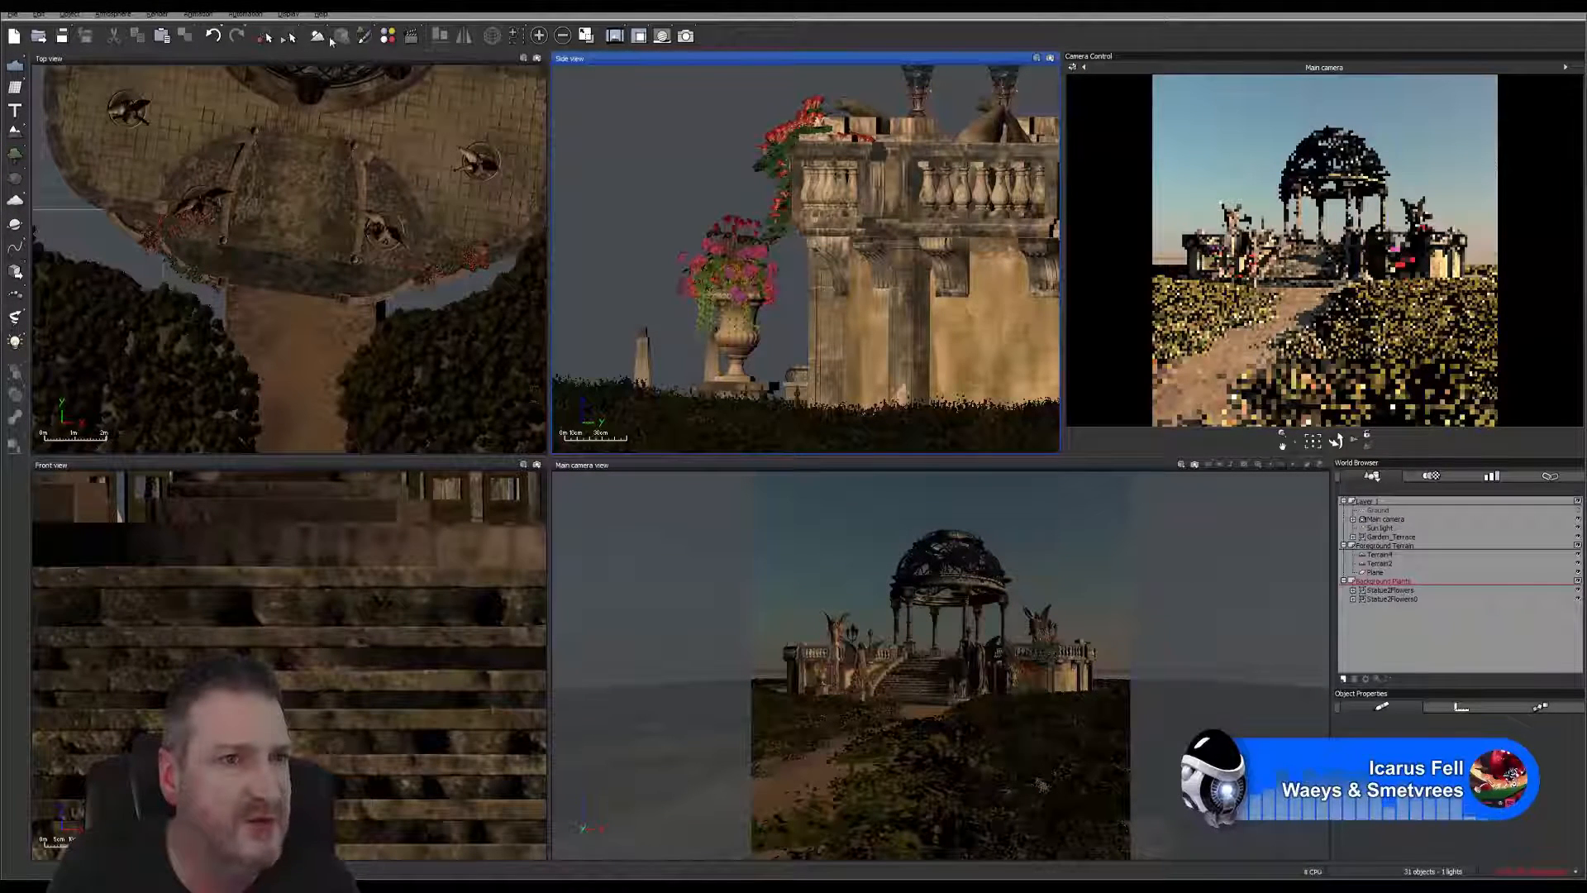
left_click(320, 38)
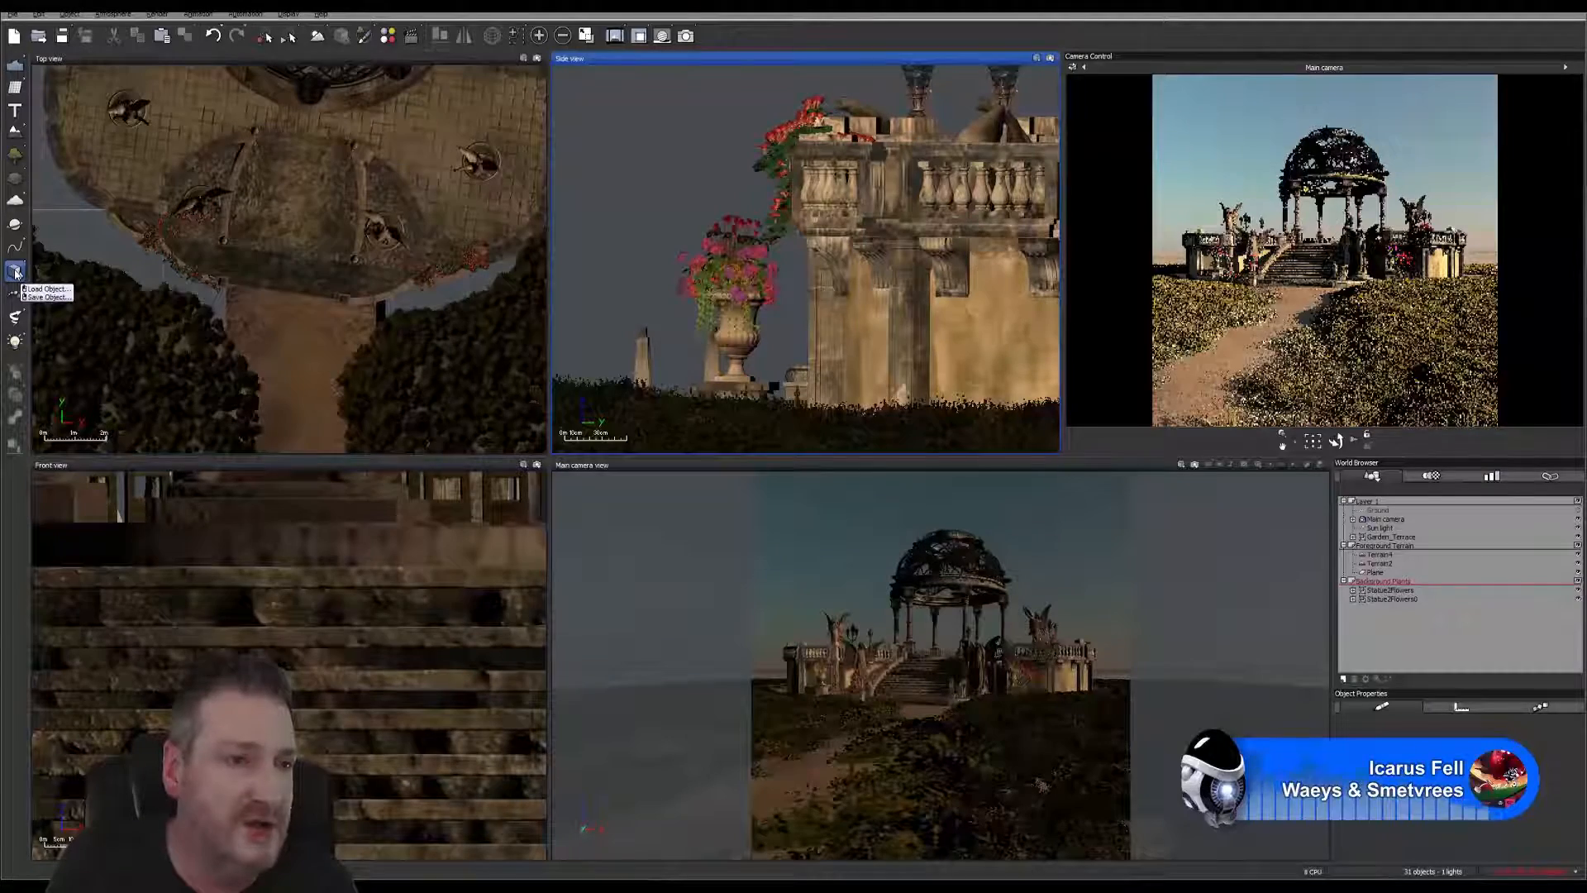
left_click(15, 272)
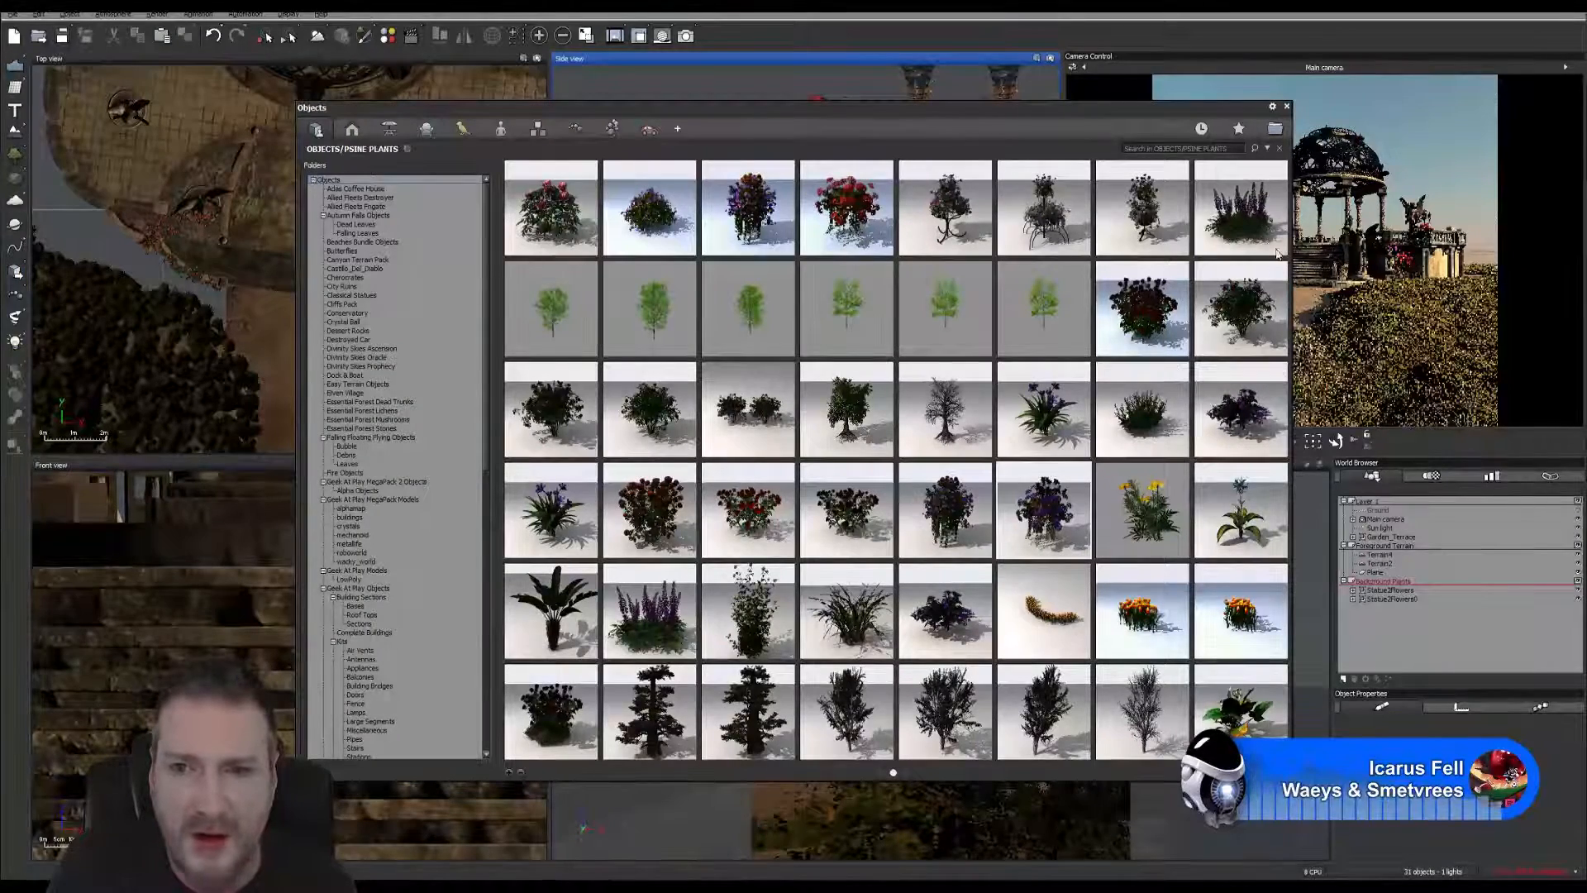
scroll(1004, 400, "up", 1)
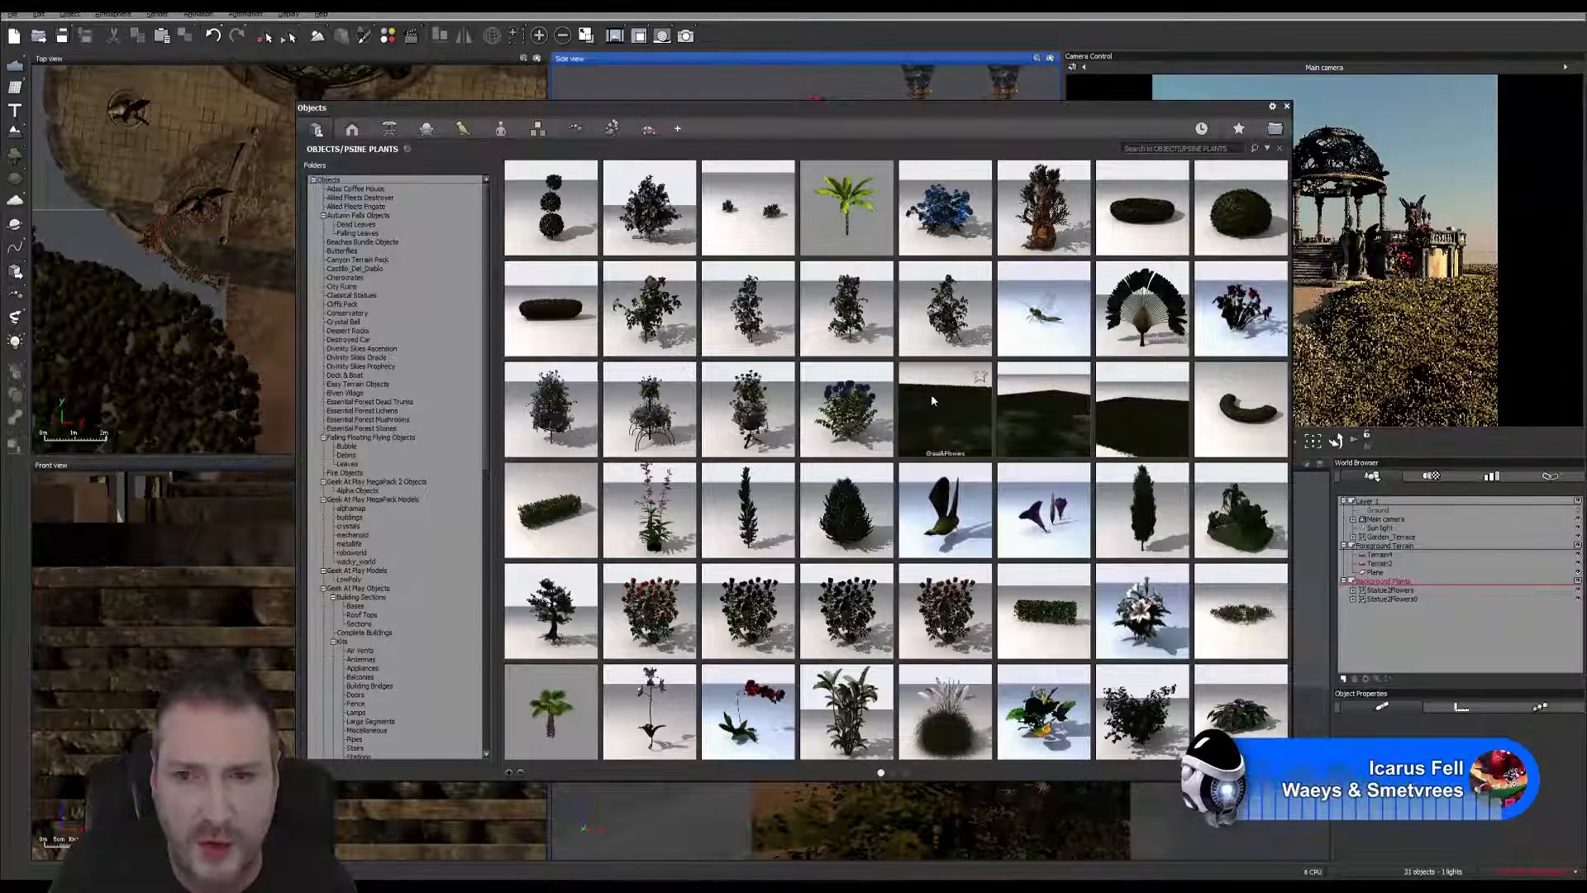
mouse_move(632, 414)
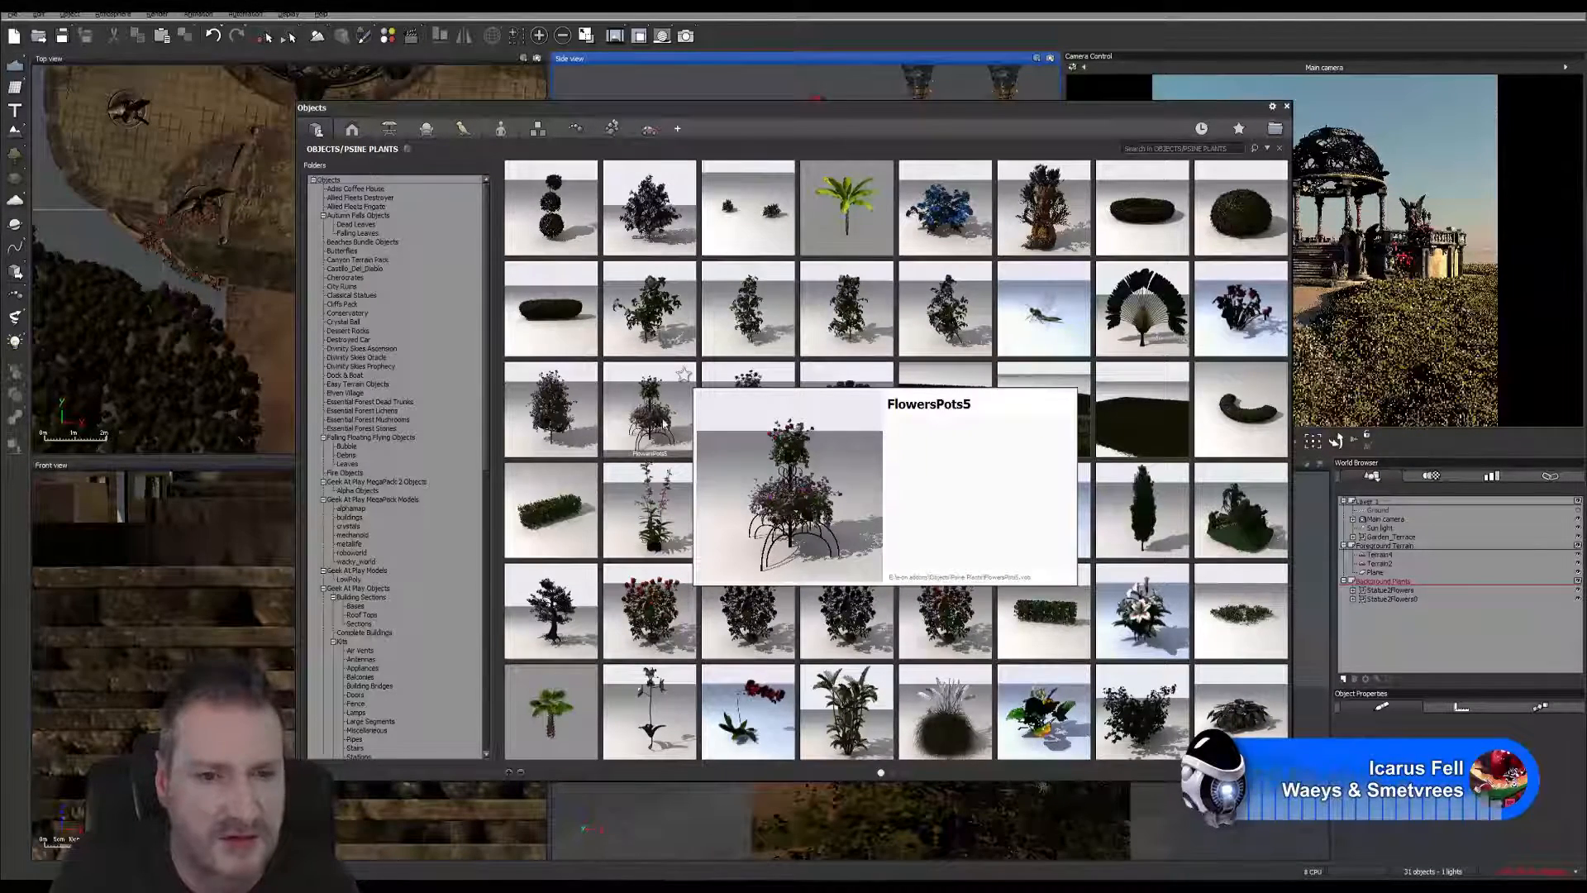
scroll(652, 417, "down", 1)
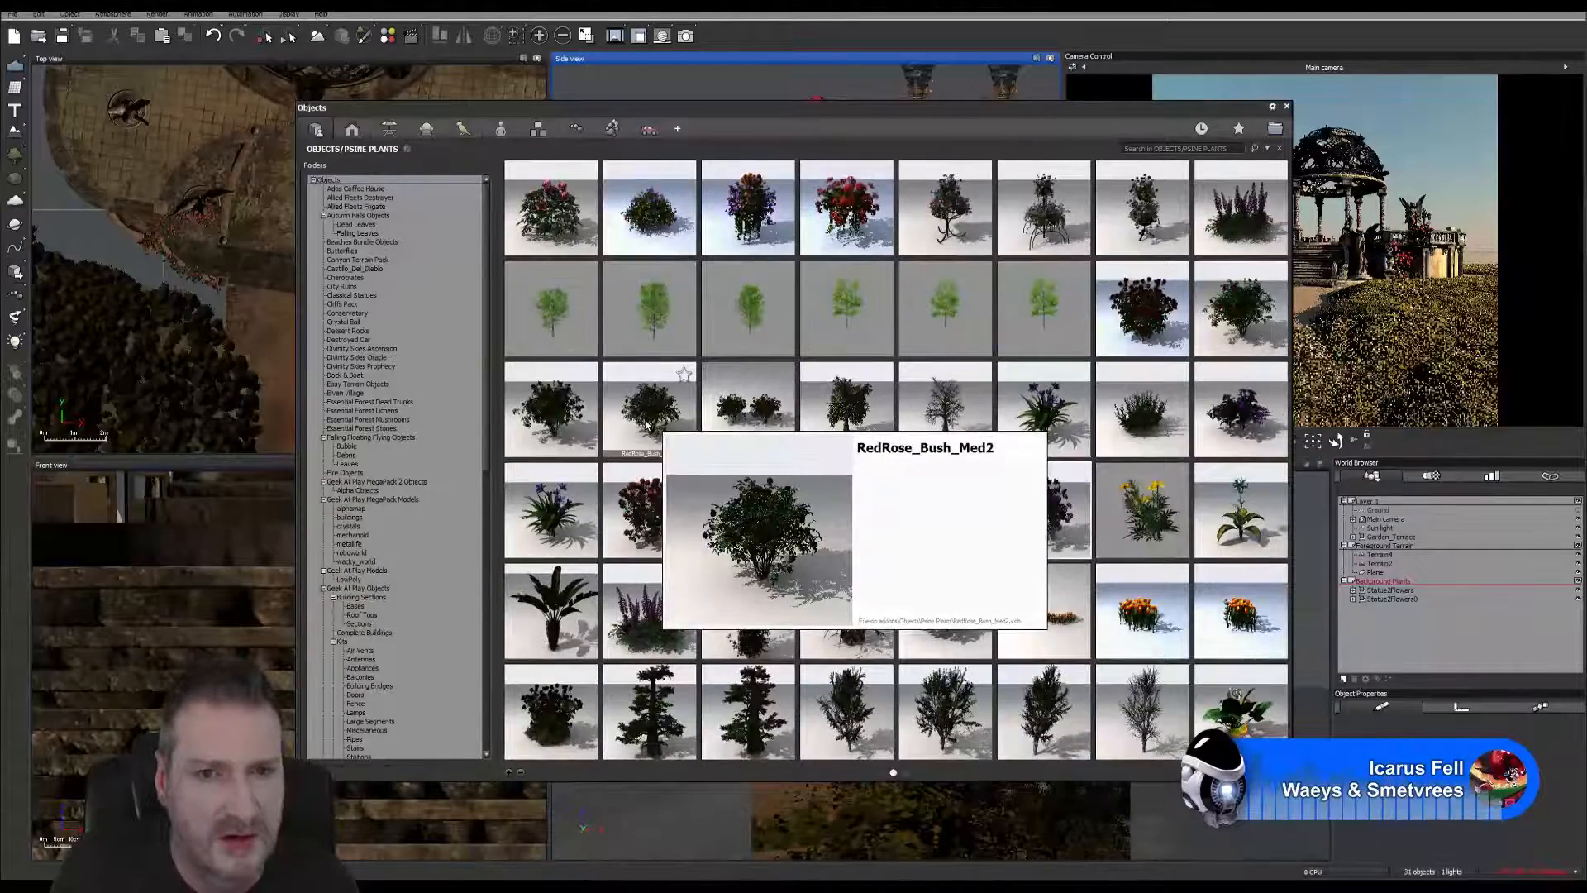
scroll(660, 433, "down", 1)
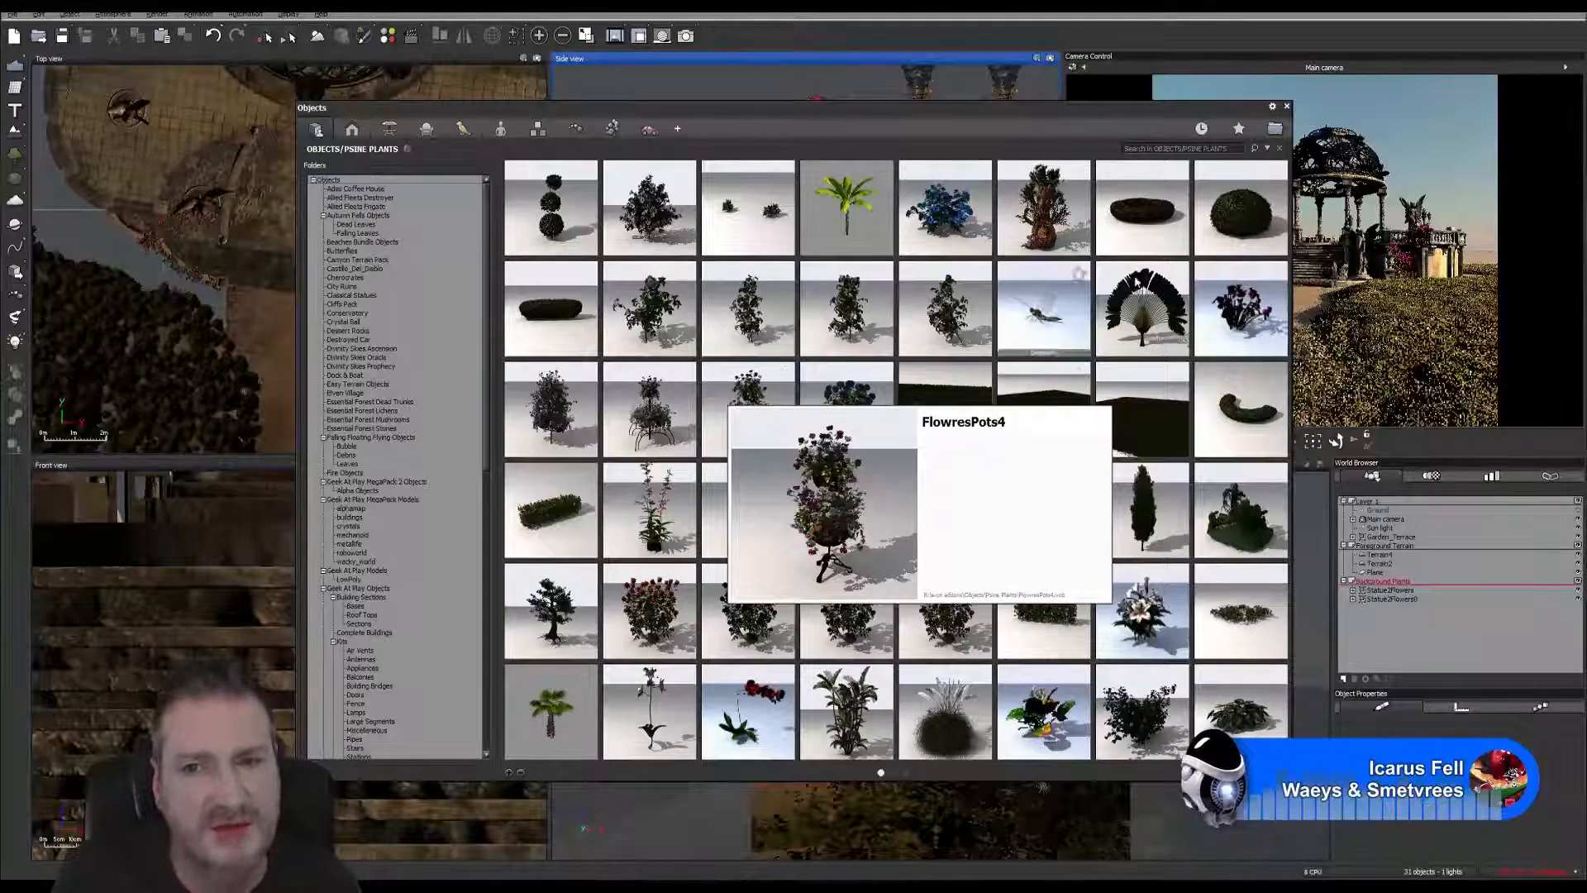
right_click(1337, 319)
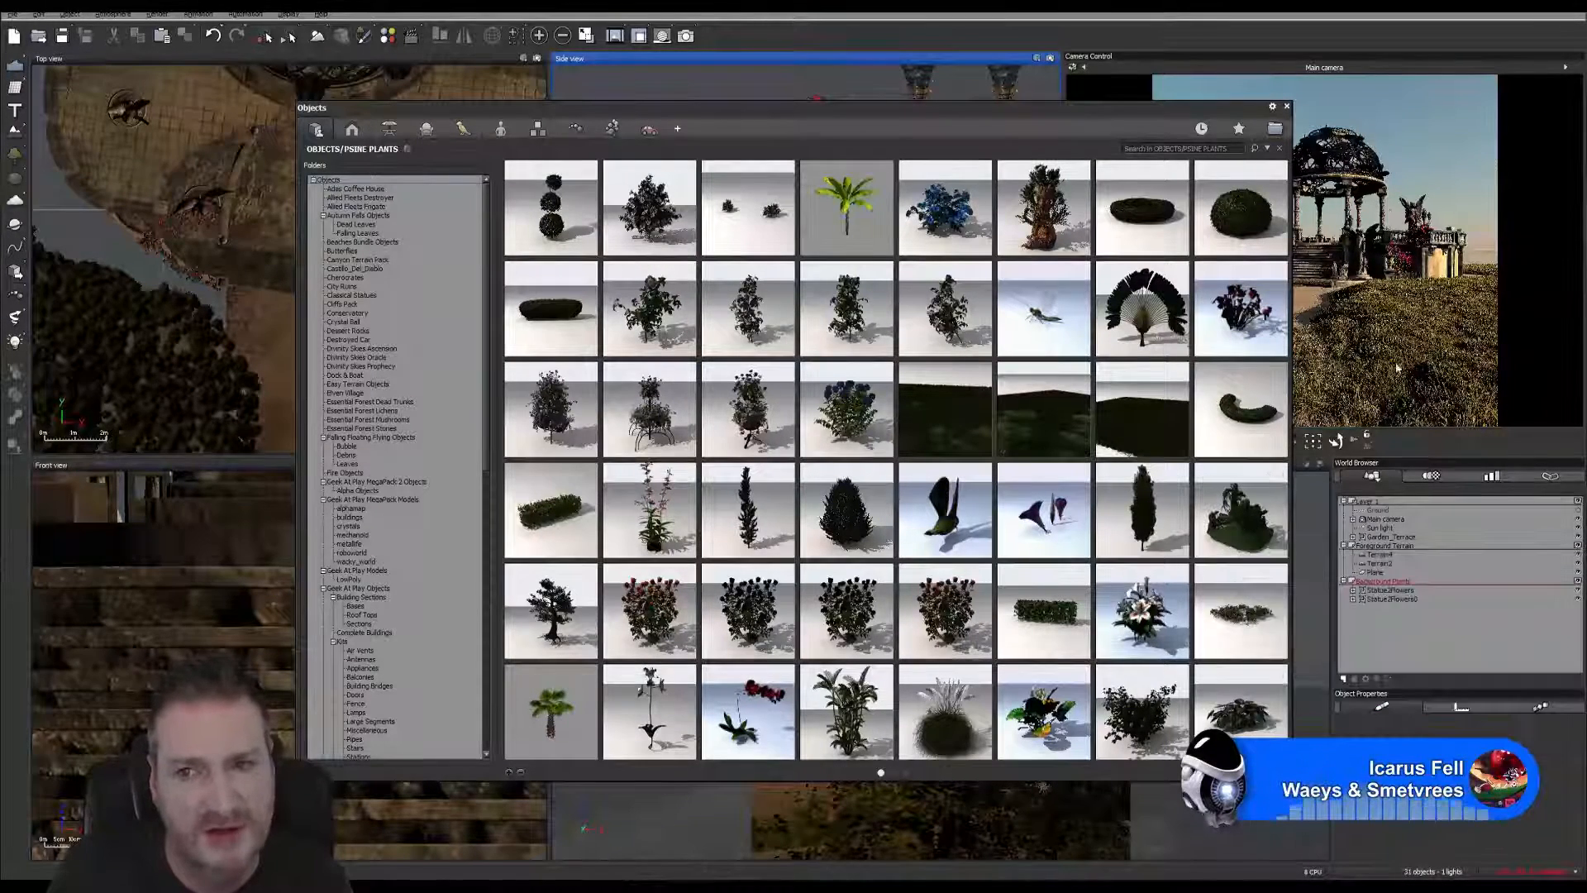
mouse_move(1217, 522)
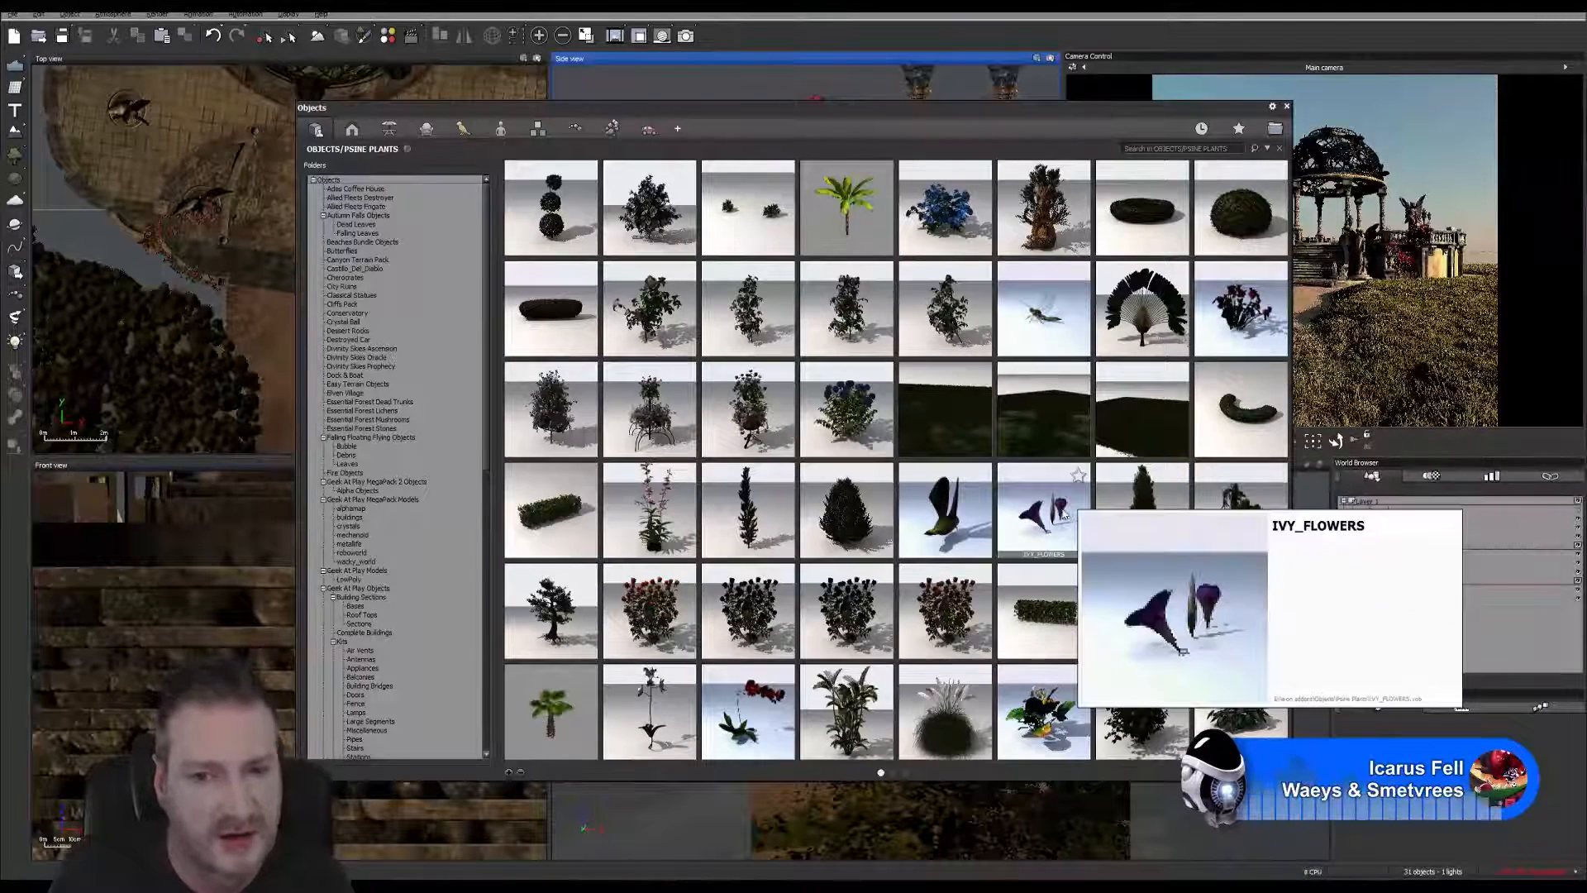
mouse_move(923, 519)
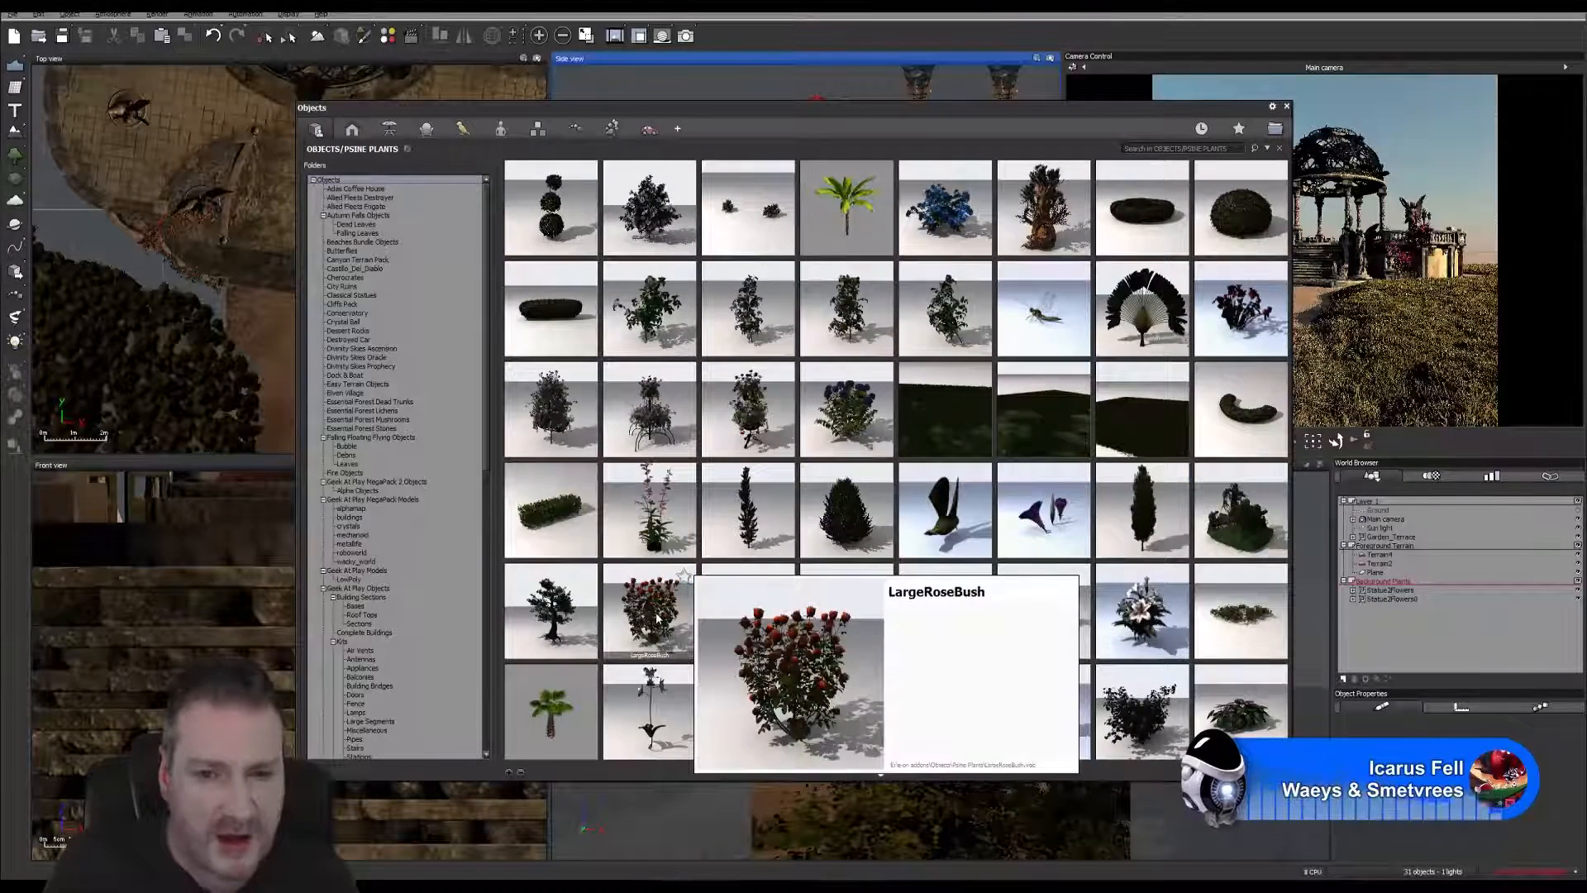
scroll(662, 554, "down", 1)
mouse_move(666, 548)
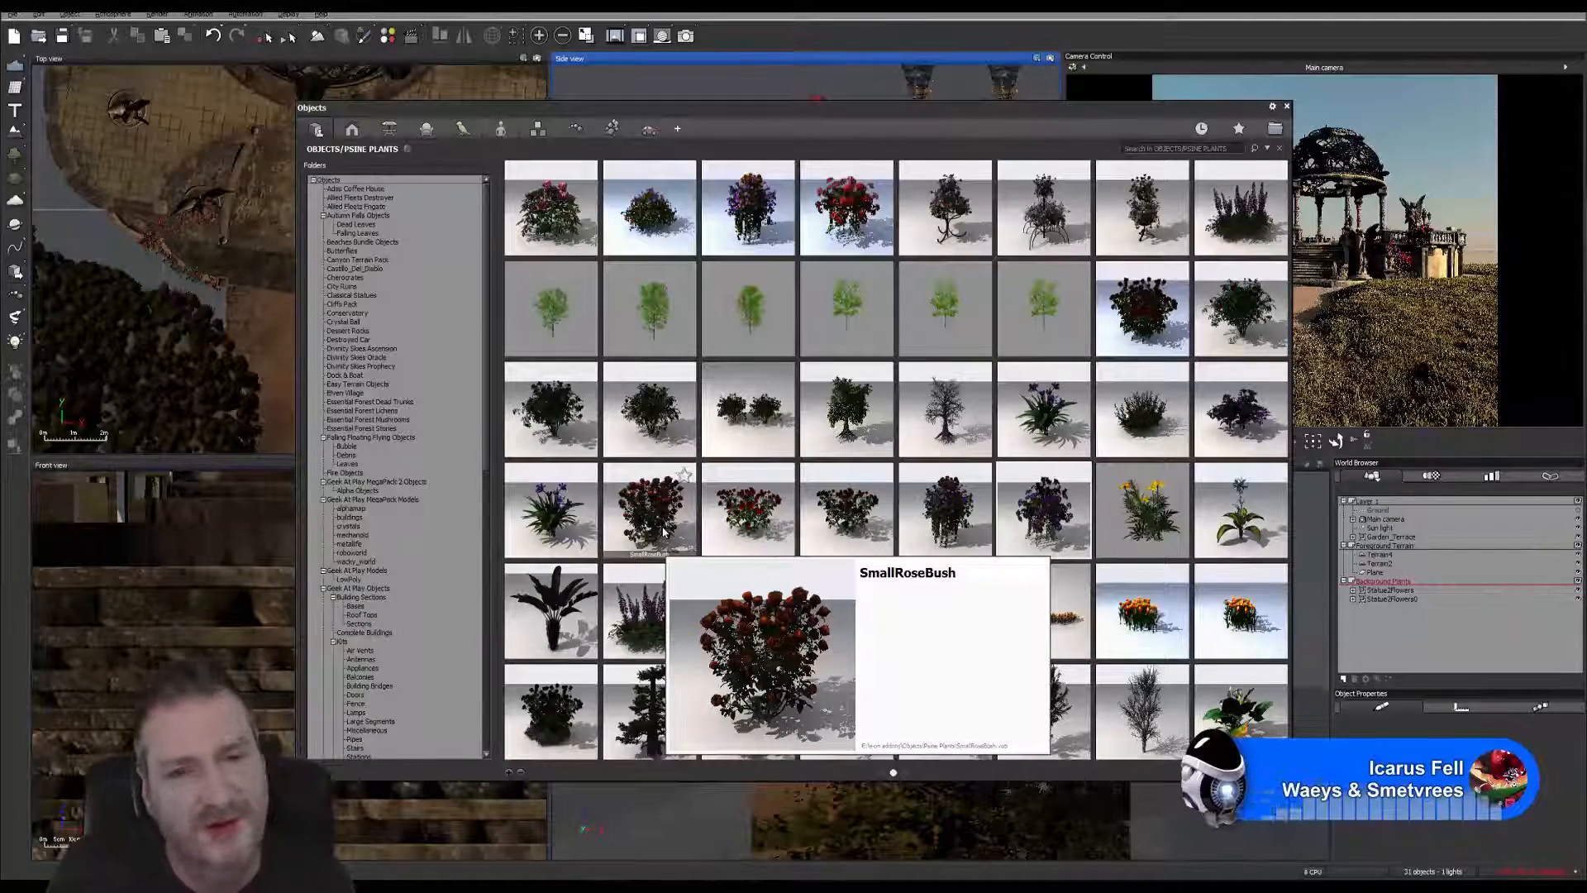
scroll(668, 515, "down", 1)
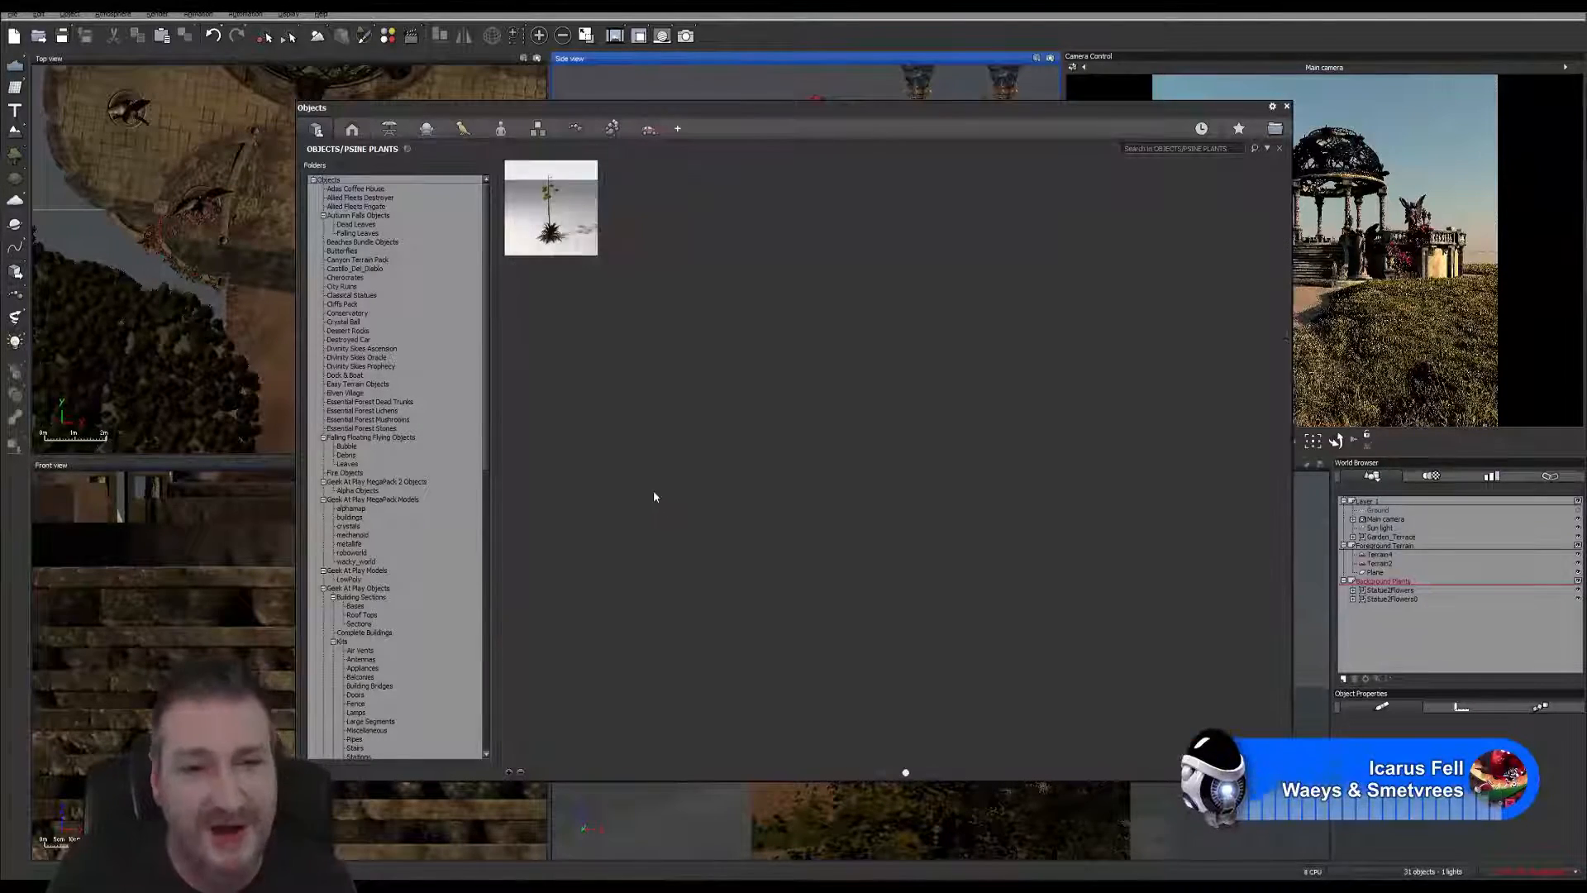
scroll(653, 496, "up", 1)
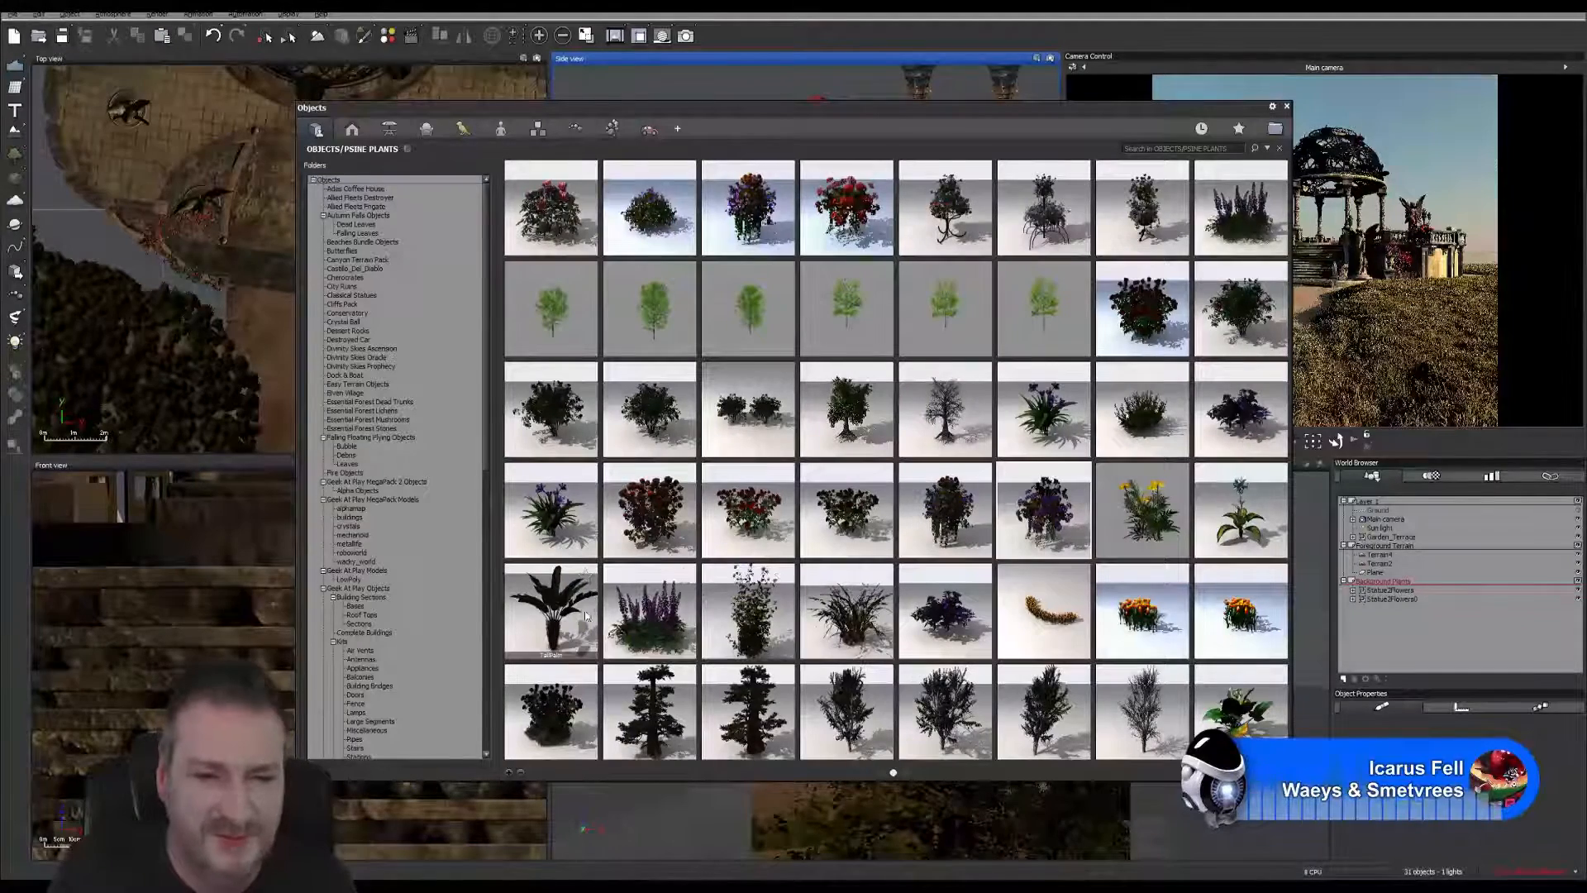
Step: Add the TallPalm from the Psine Plants library, place it among the bushes just outside the terrace's right edge, and deselect it
mouse_move(554, 615)
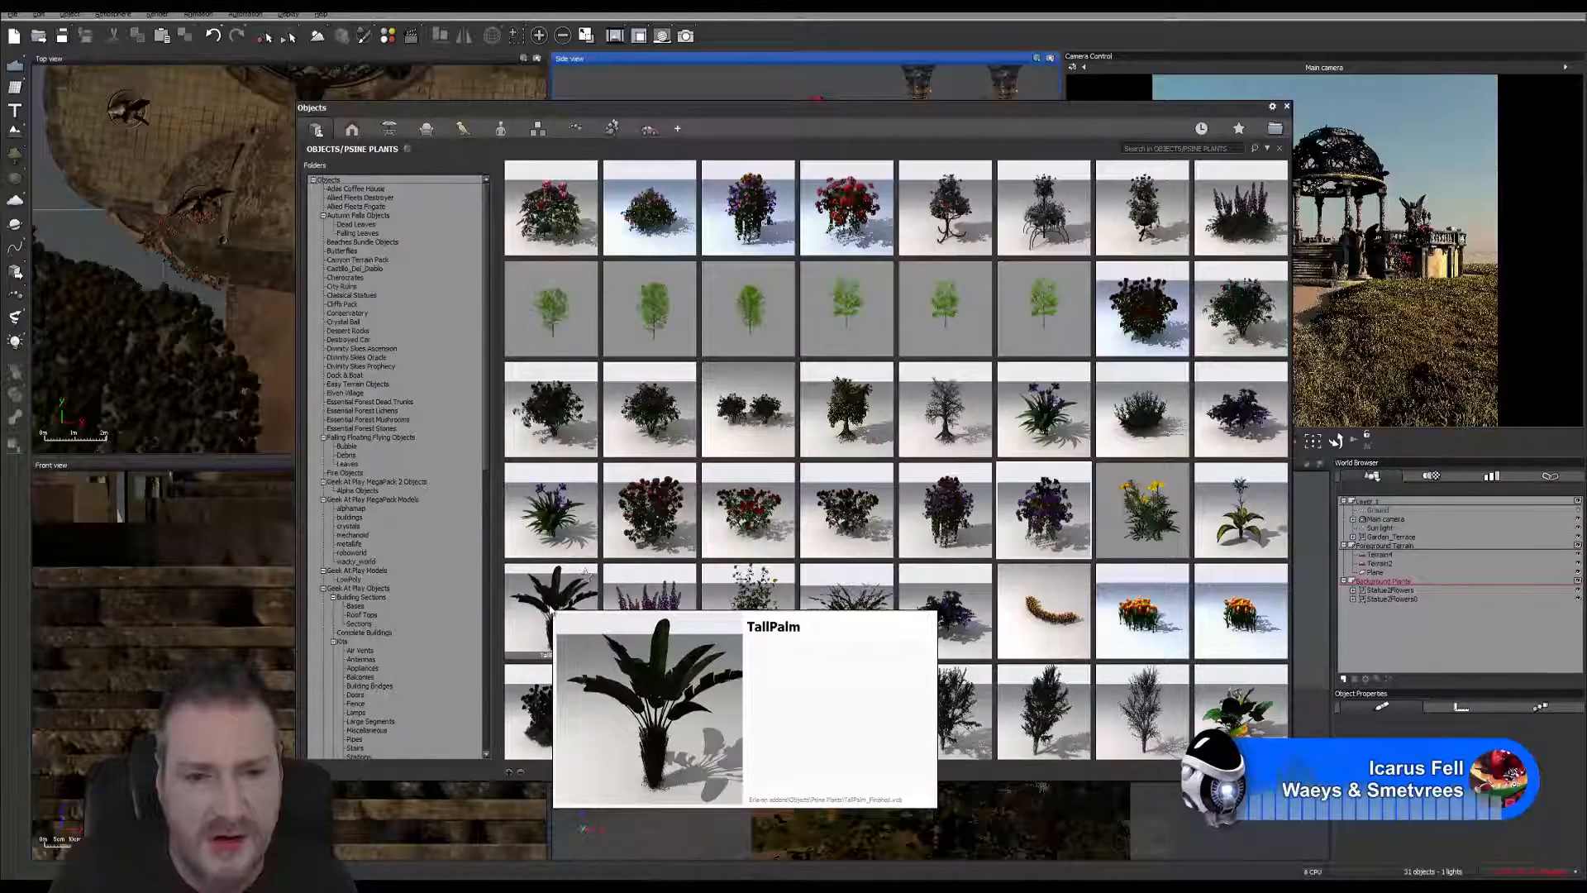
double_click(549, 606)
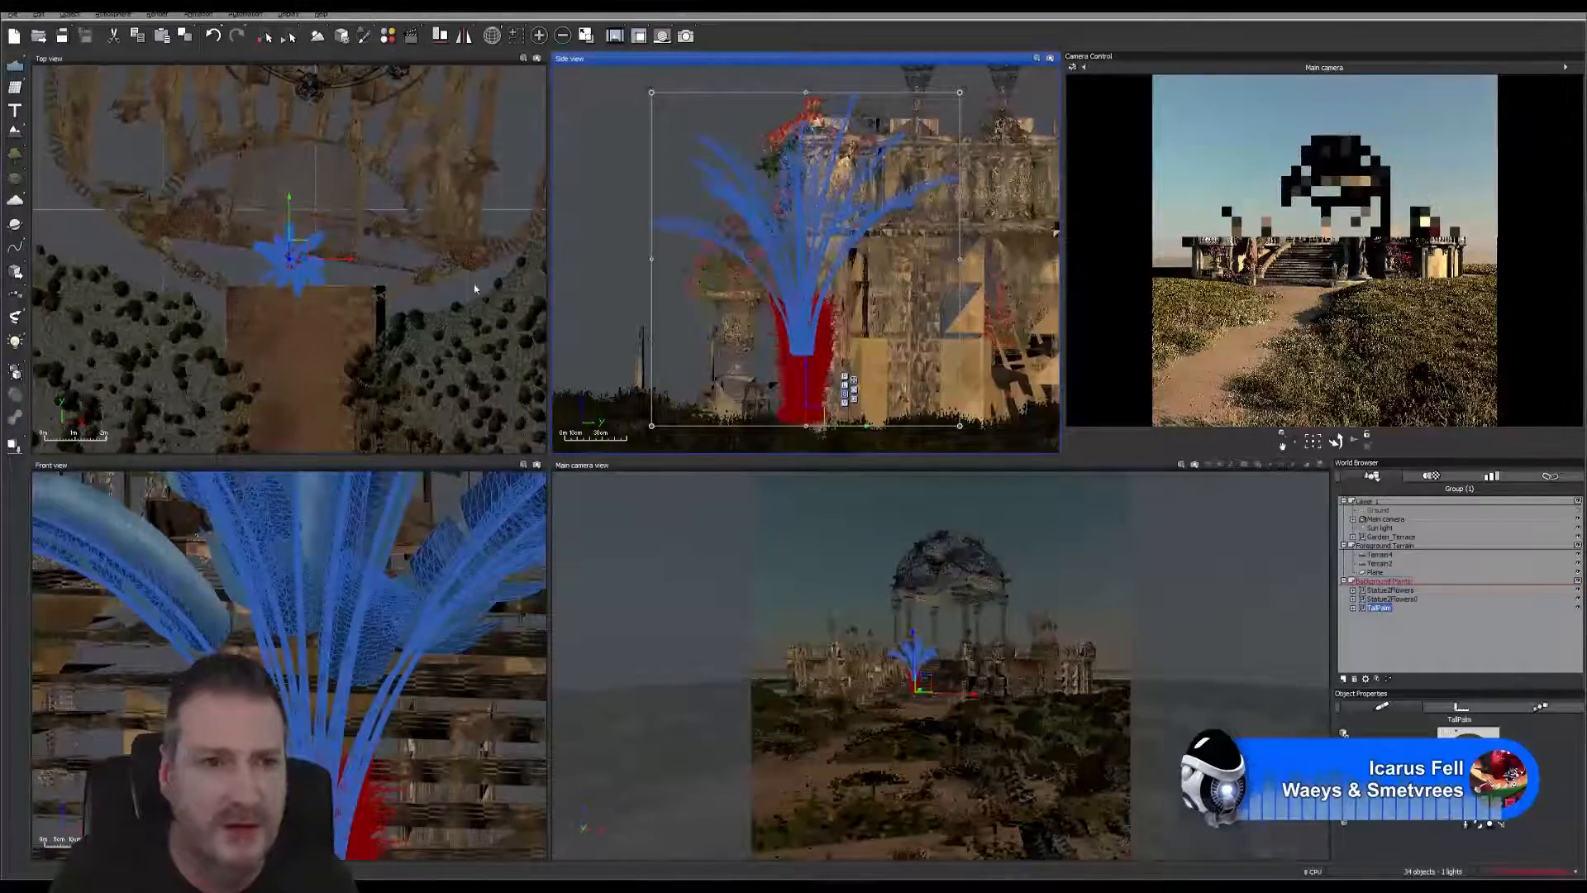
right_click_drag(611, 229, 599, 246)
scroll(599, 251, "down", 3)
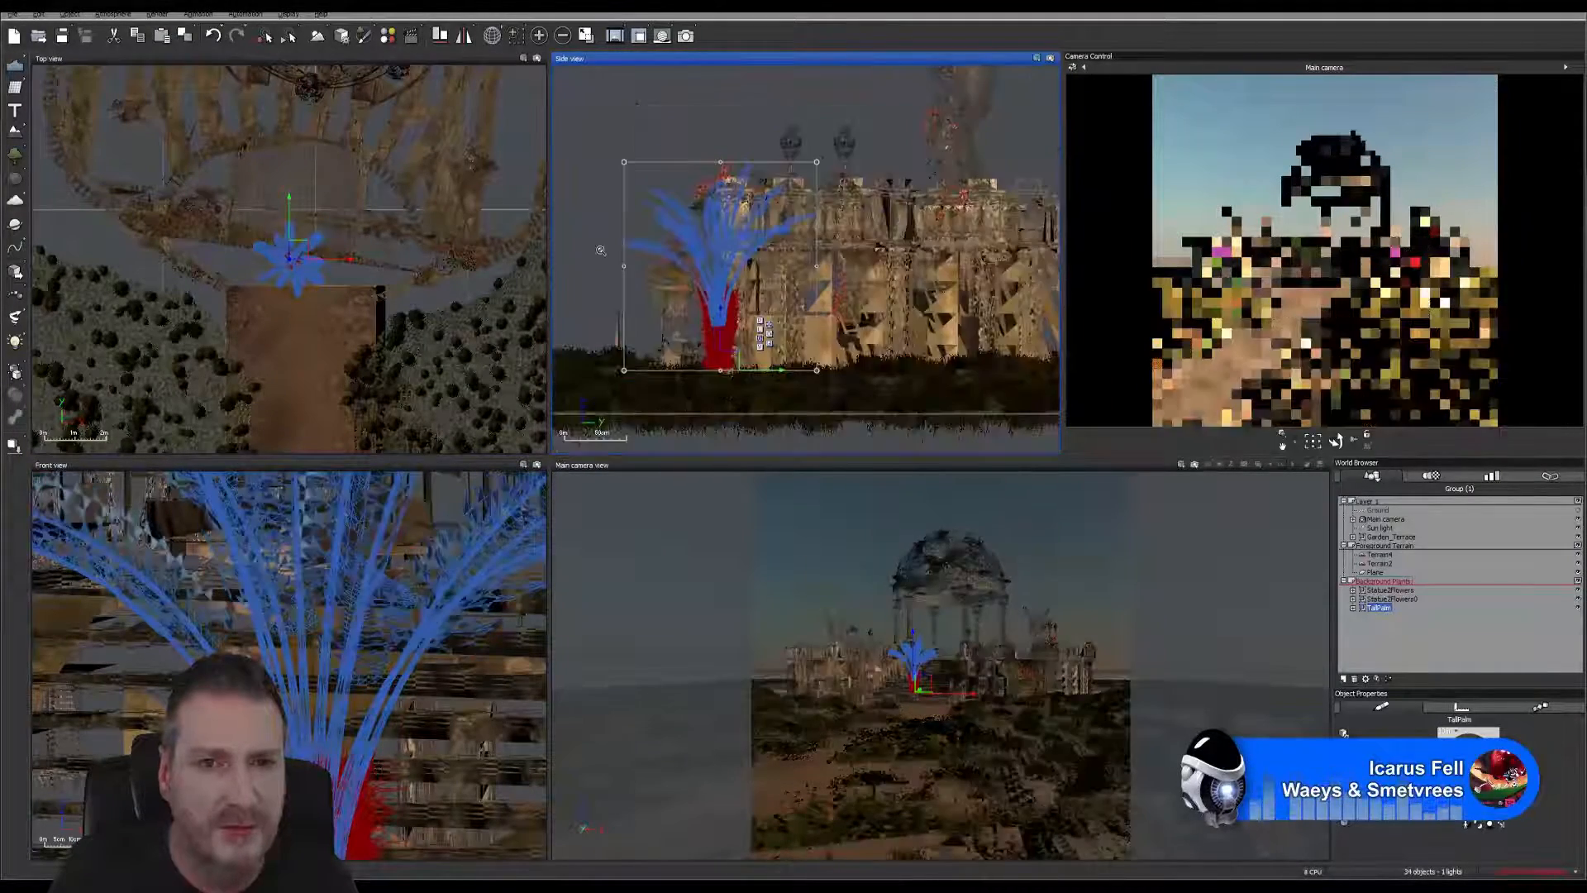
right_click_drag(373, 268, 300, 279)
scroll(343, 271, "down", 3)
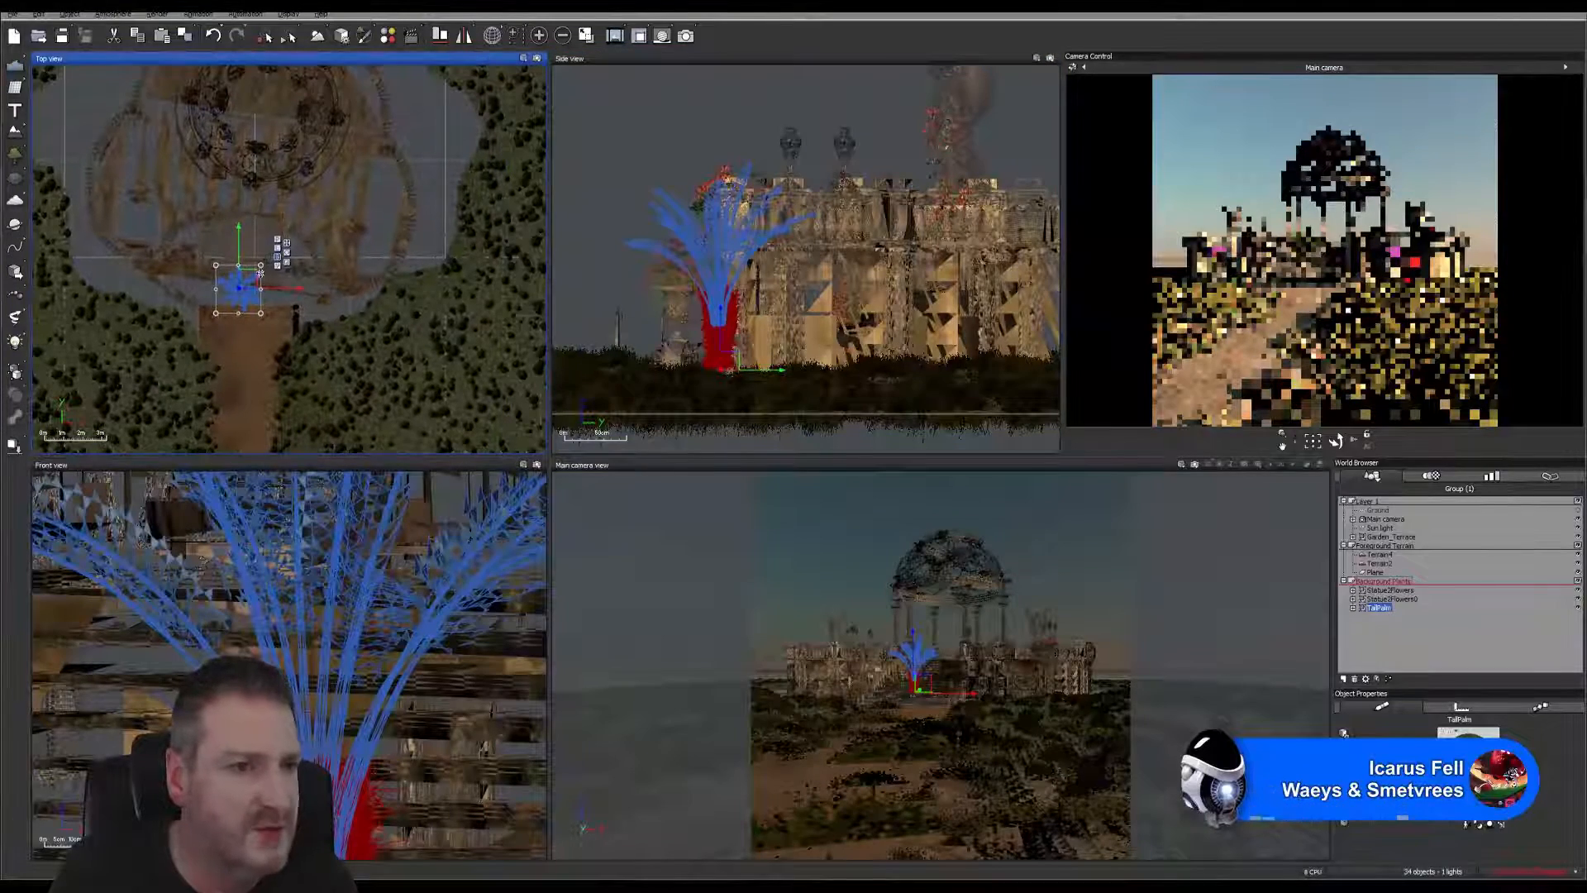
left_click_drag(257, 269, 440, 237)
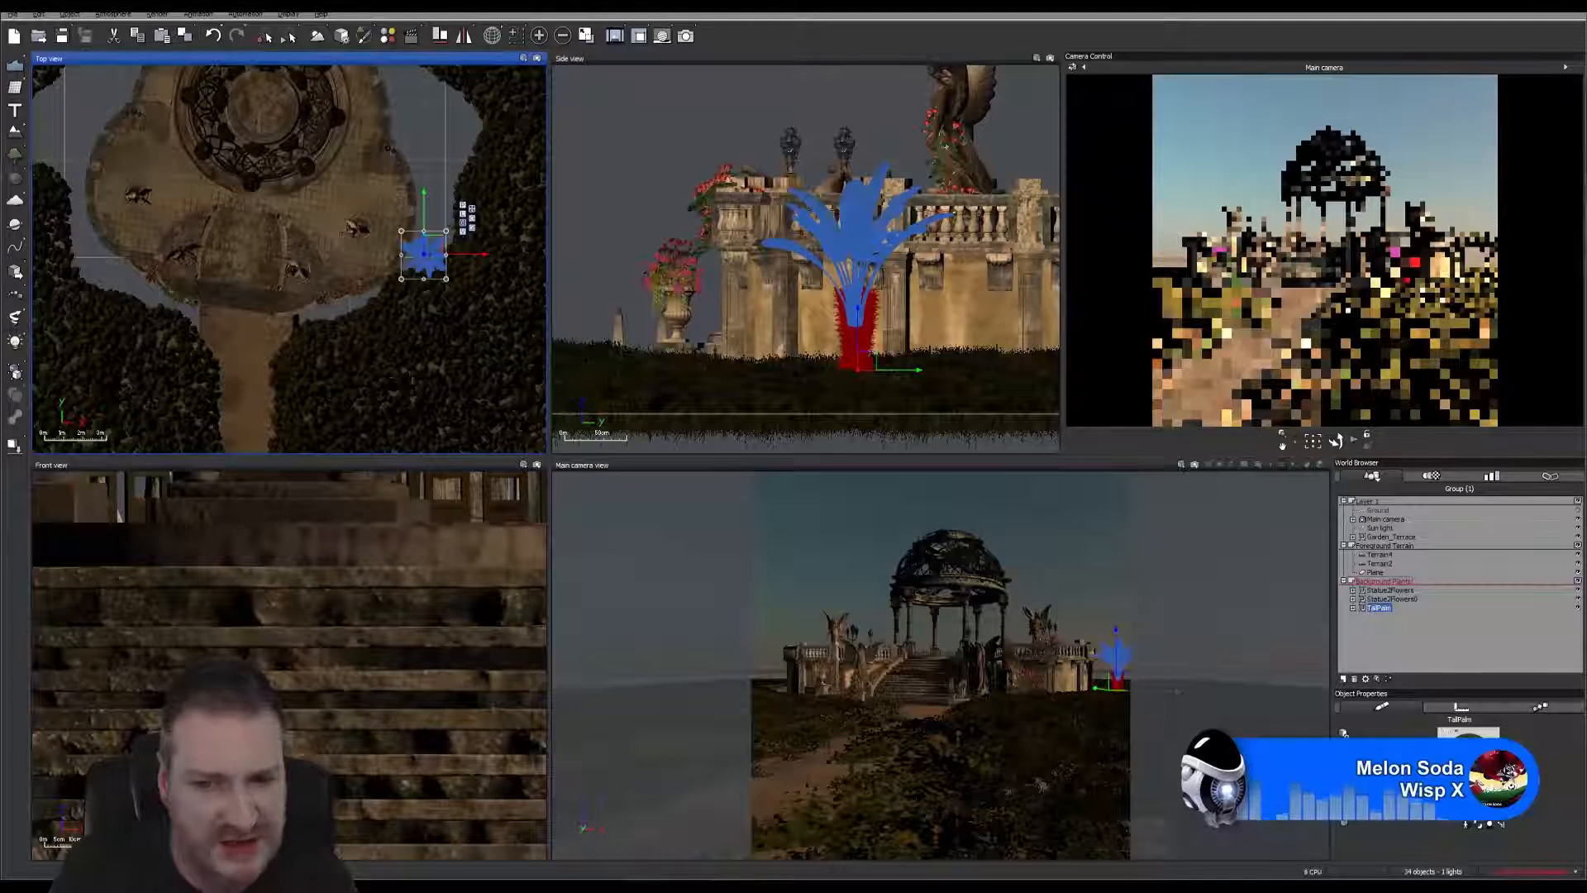
left_click(1385, 651)
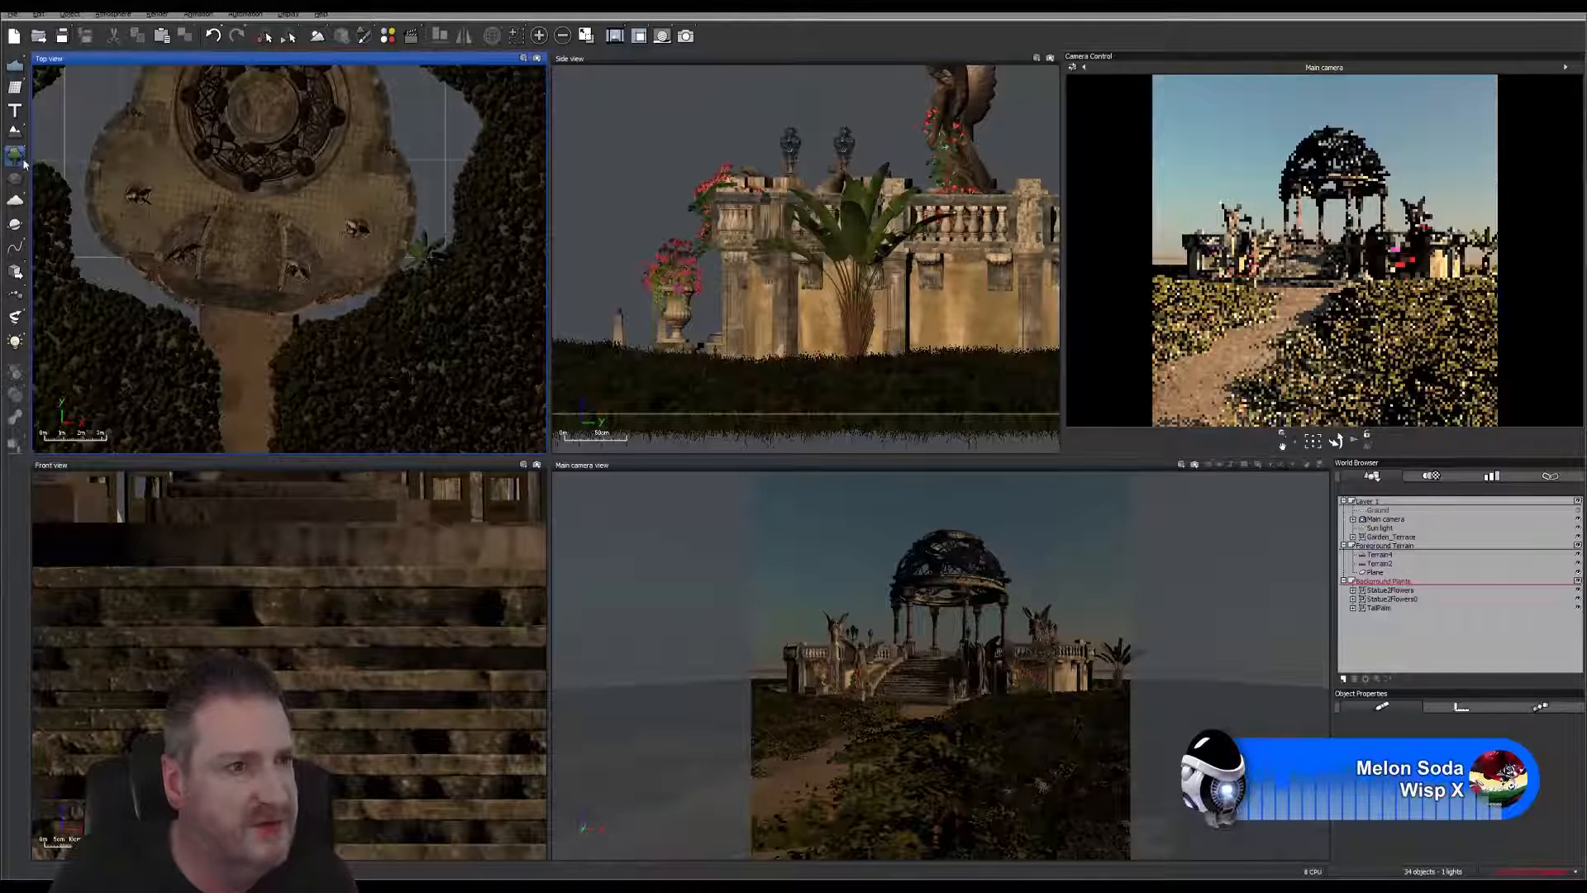
Step: Move the tall palm to the right side of the path at the foot of the terrace stairs
mouse_move(24, 164)
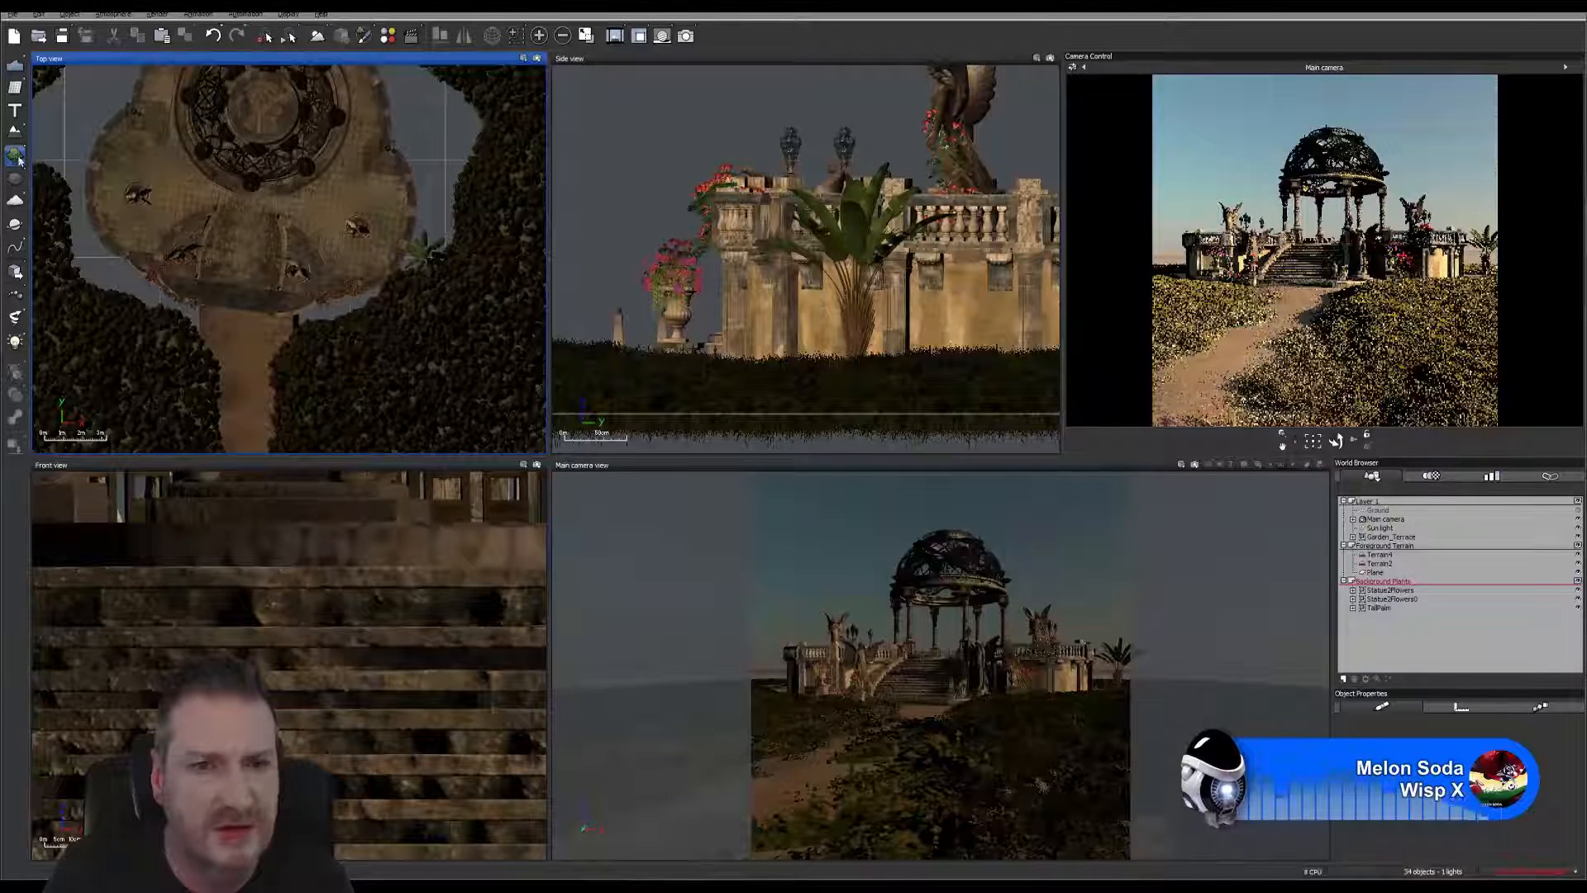
left_click(864, 239)
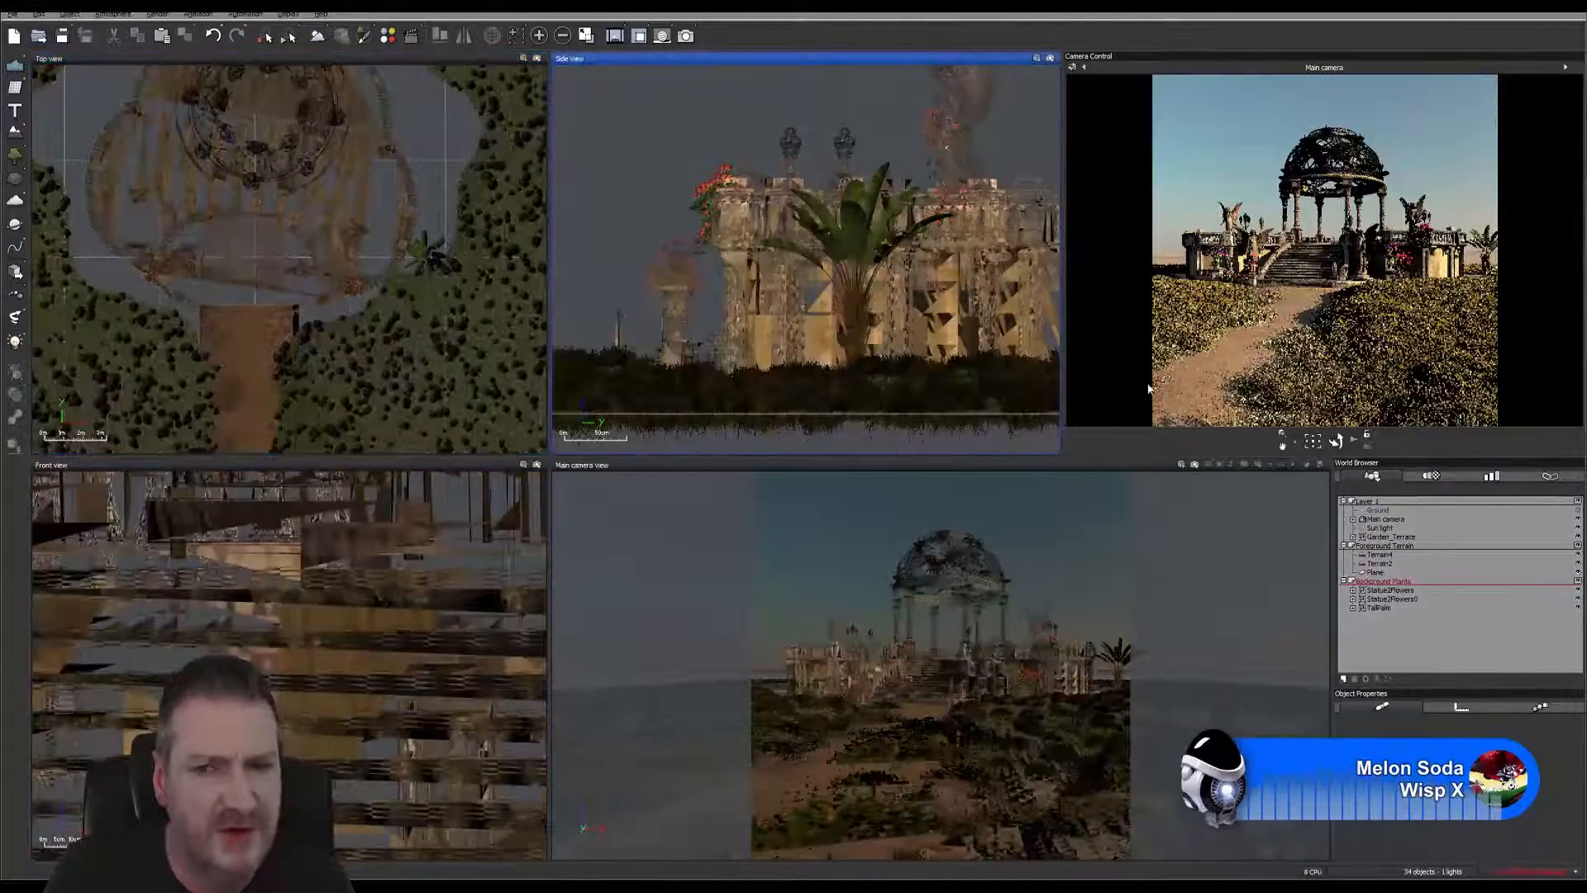
left_click(1378, 608)
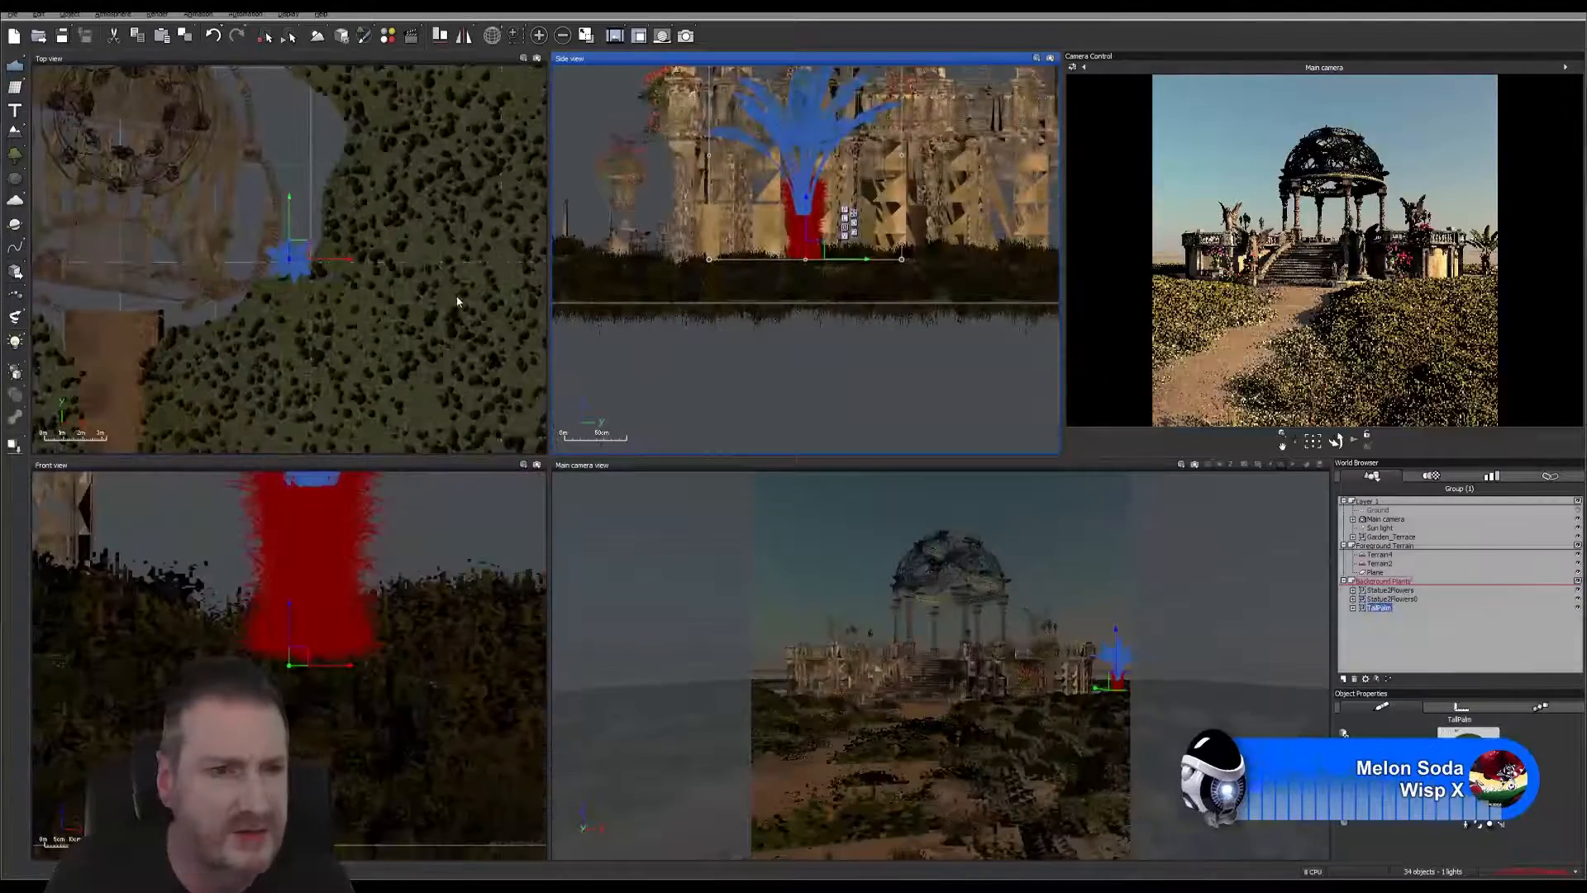
right_click_drag(376, 287, 416, 256)
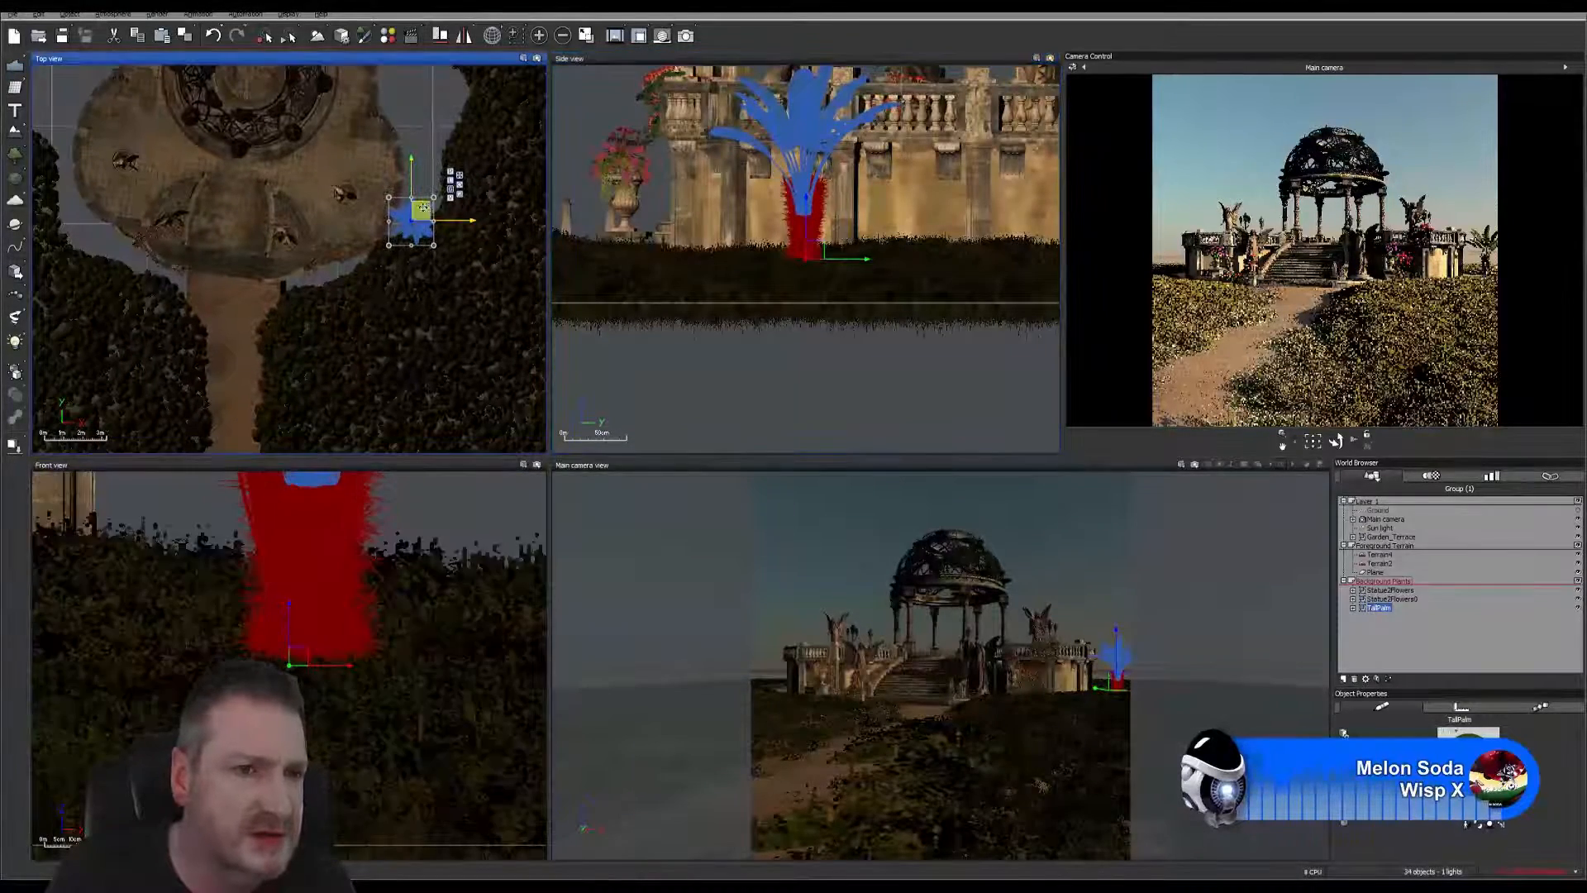
left_click_drag(424, 210, 293, 271)
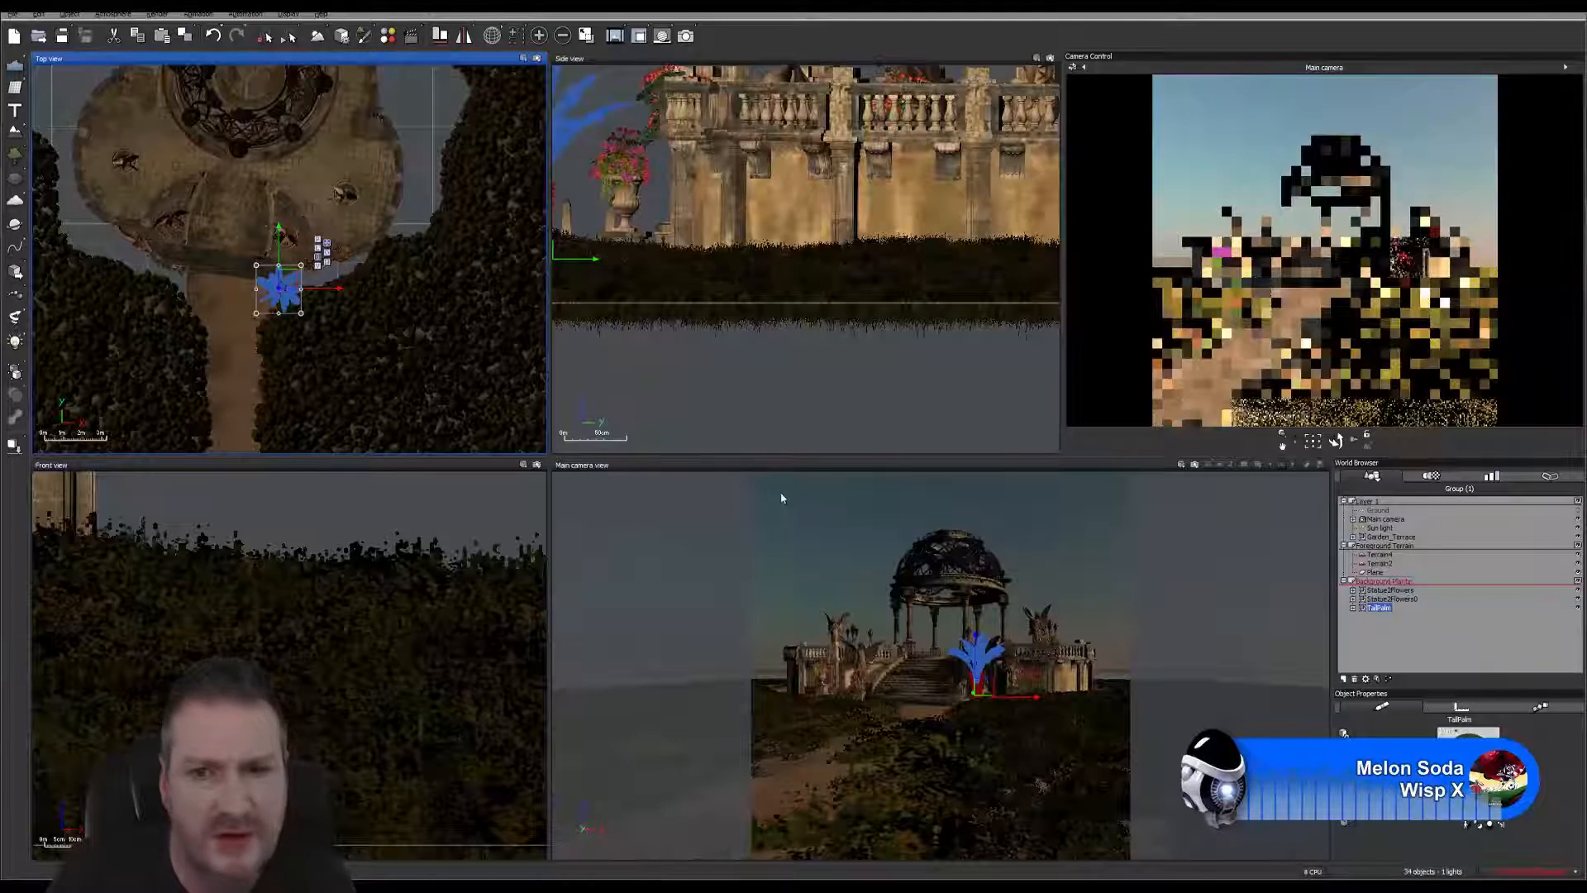
right_click_drag(675, 210, 803, 238)
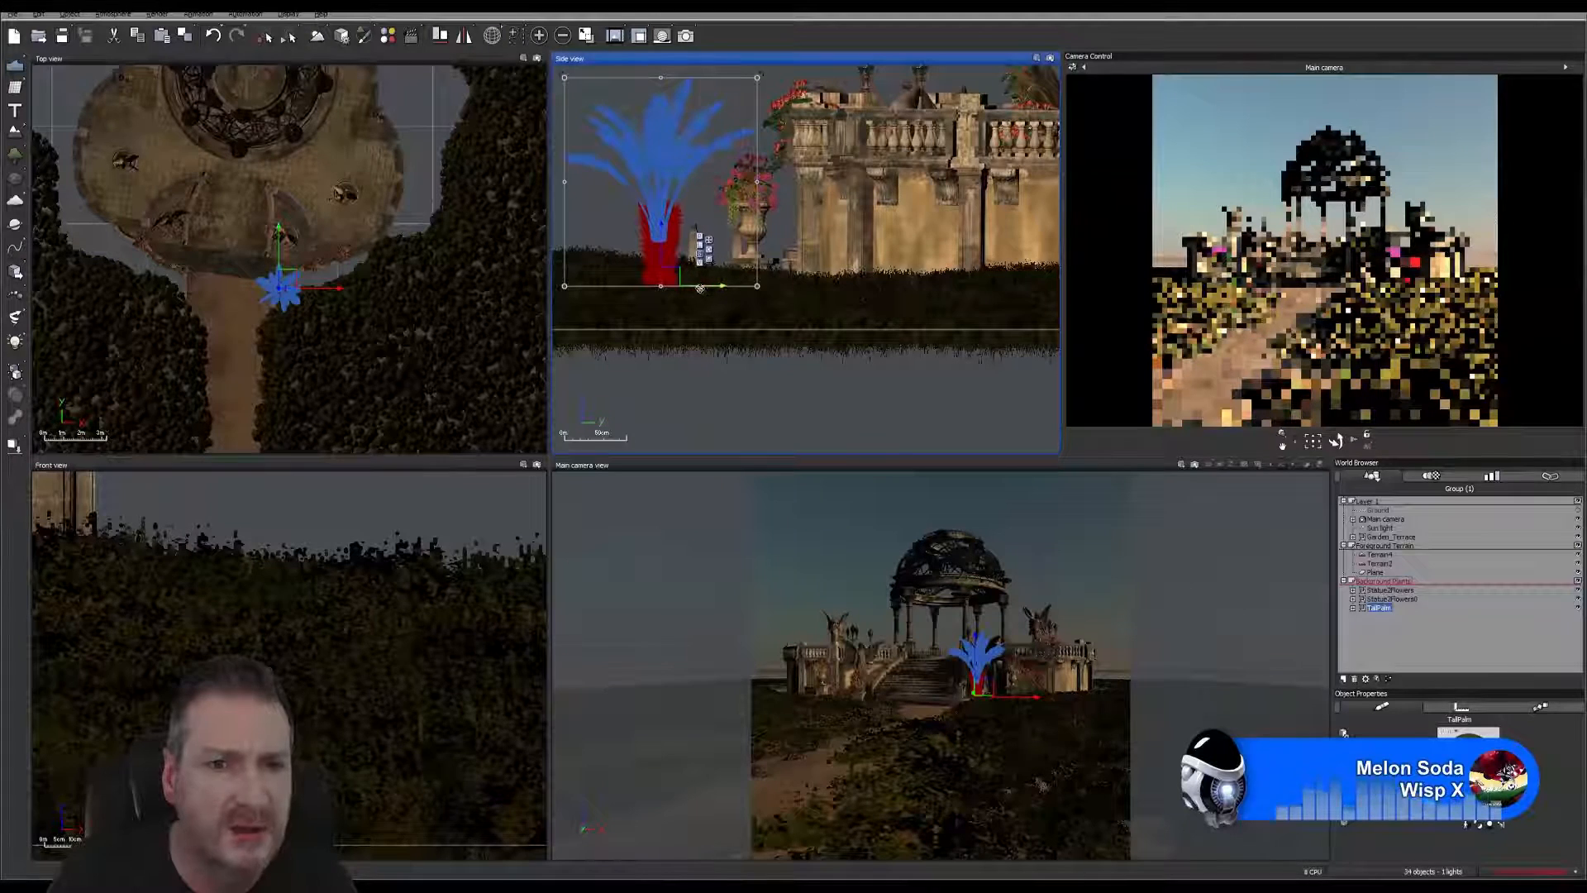
left_click_drag(700, 289, 777, 281)
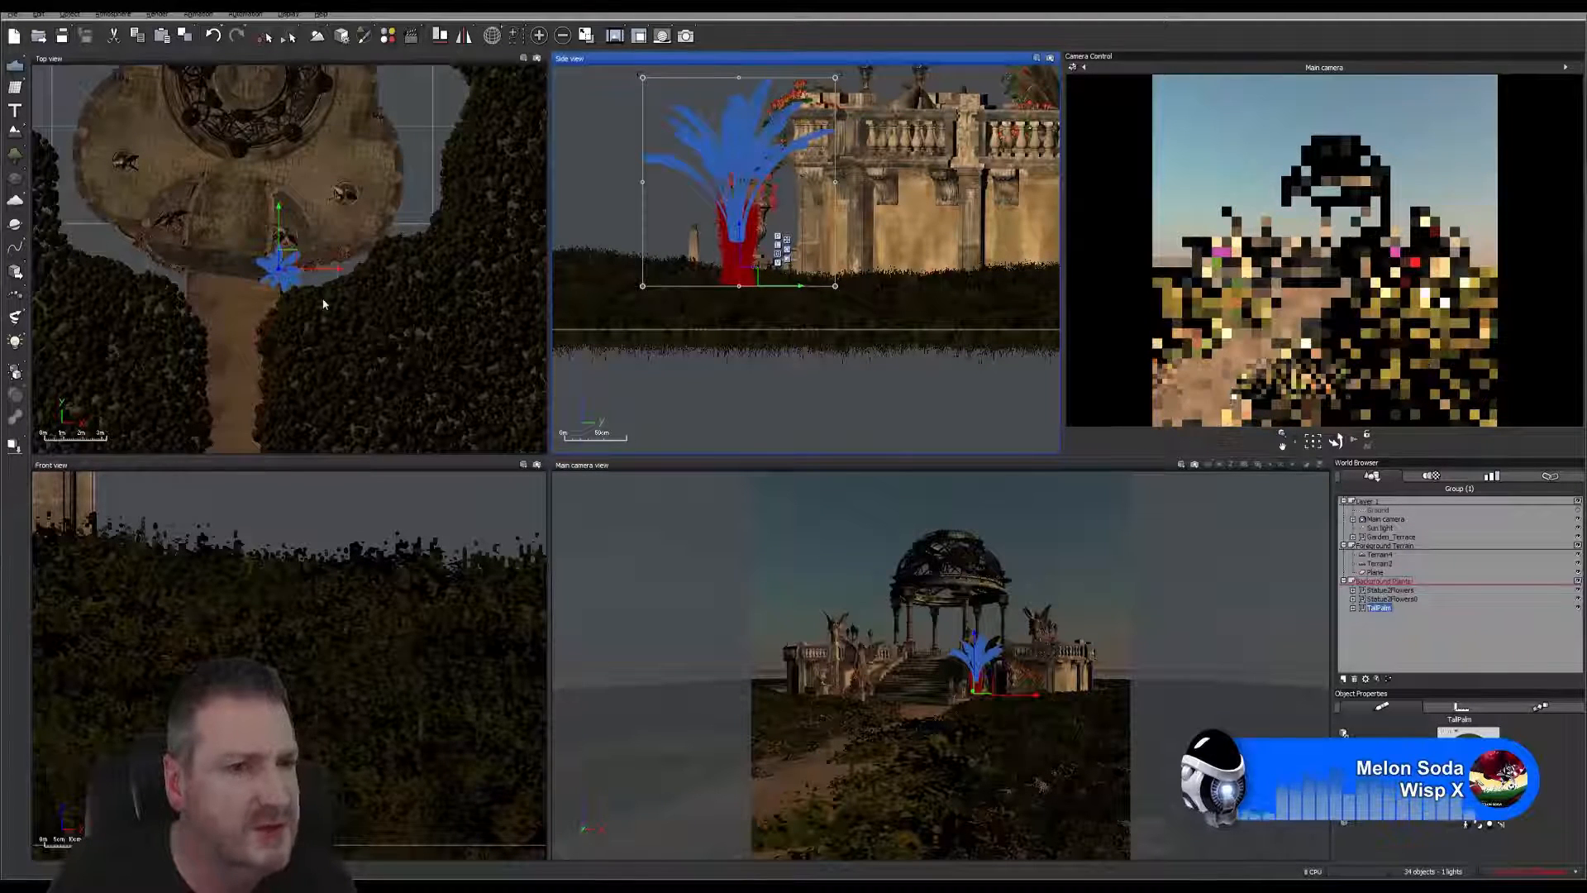
Step: Refine the palm's position at the hedge corner where the path meets the stairs, and check it from the front
scroll(324, 304, "up", 6)
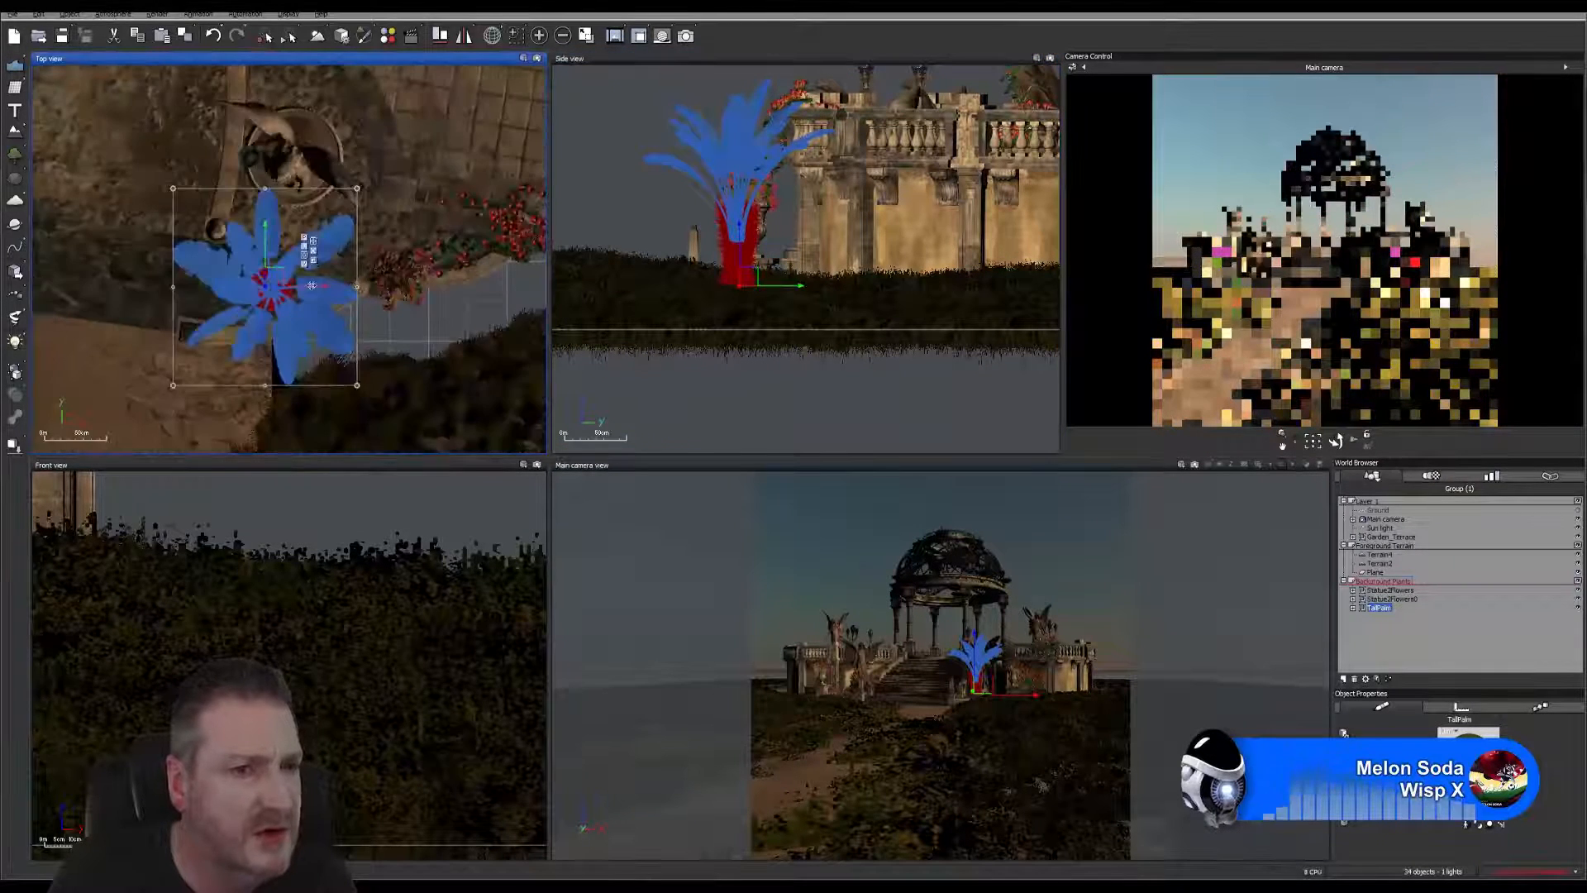
left_click_drag(311, 285, 388, 333)
right_click_drag(191, 359, 322, 348)
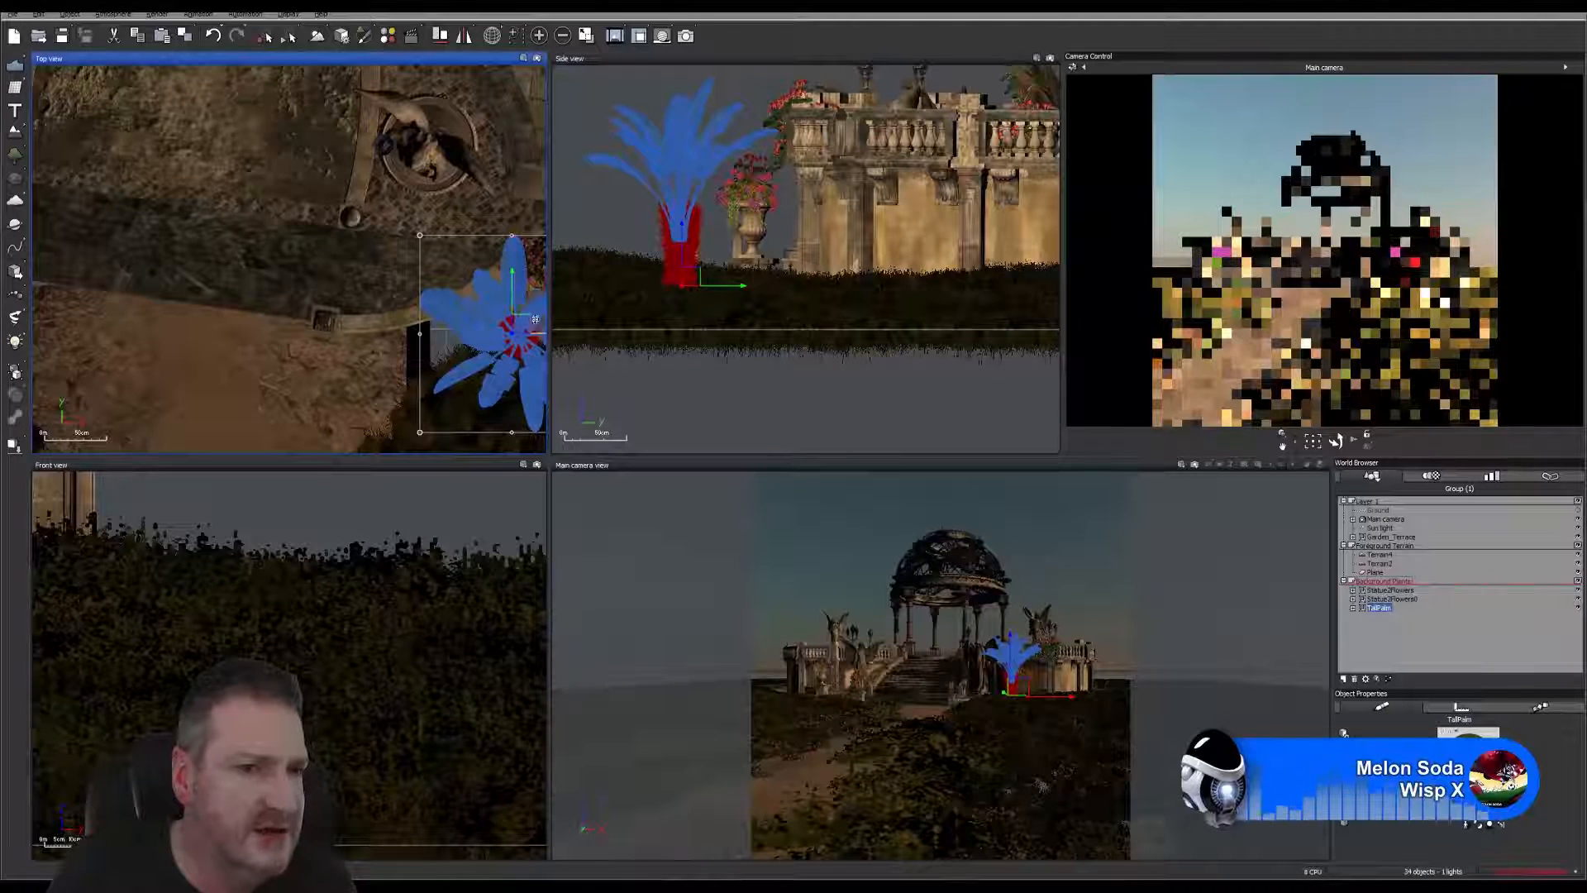
left_click_drag(535, 318, 412, 353)
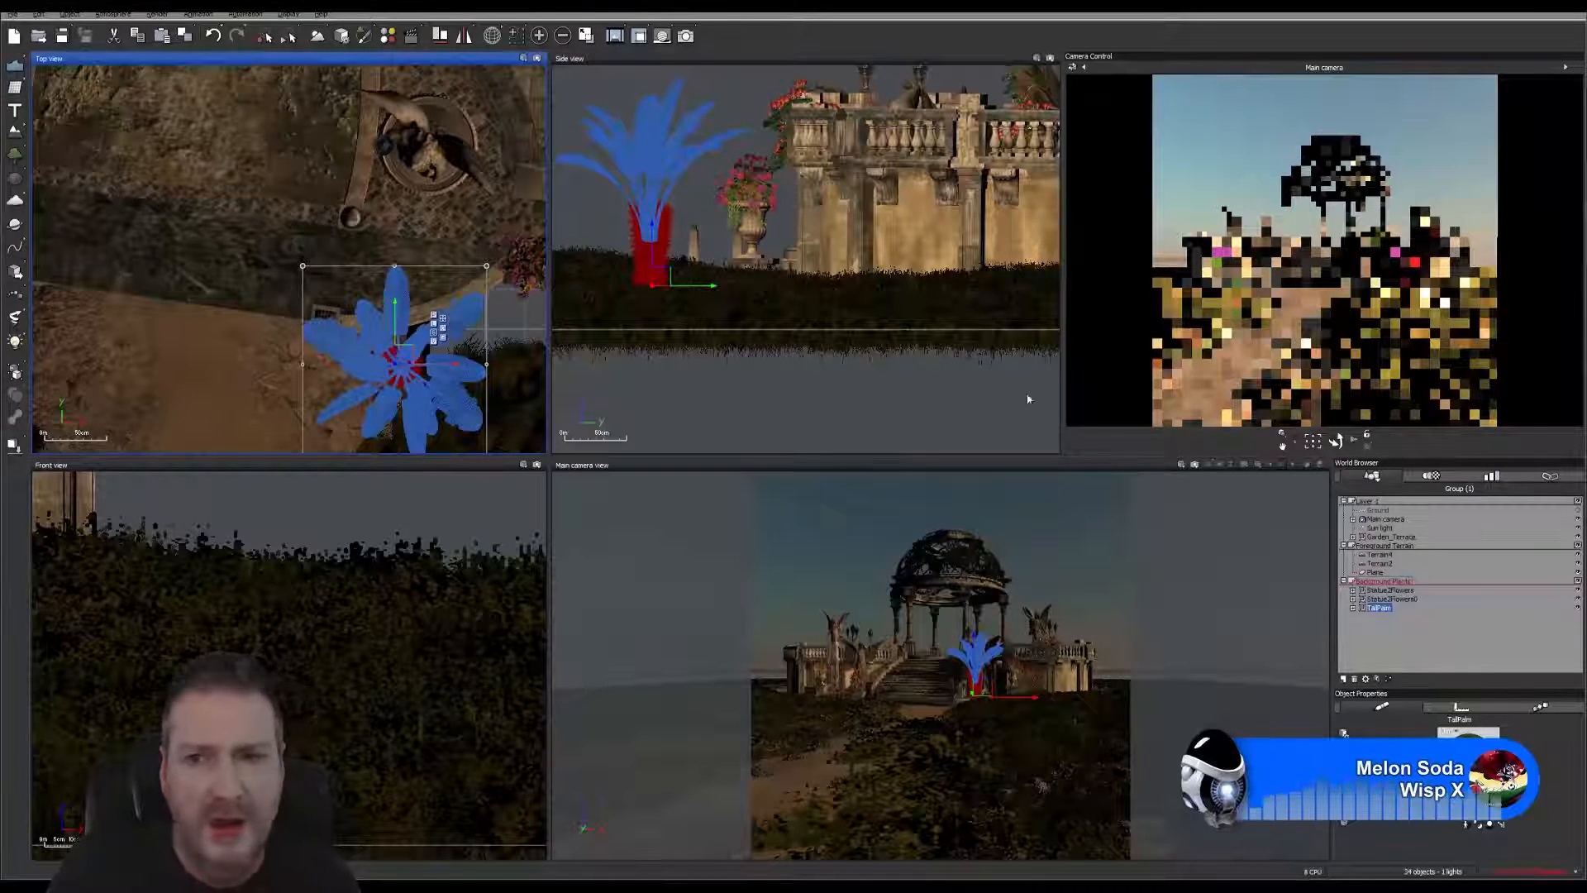
right_click_drag(226, 605, 379, 641)
scroll(303, 686, "down", 3)
scroll(273, 671, "down", 4)
right_click_drag(93, 703, 518, 728)
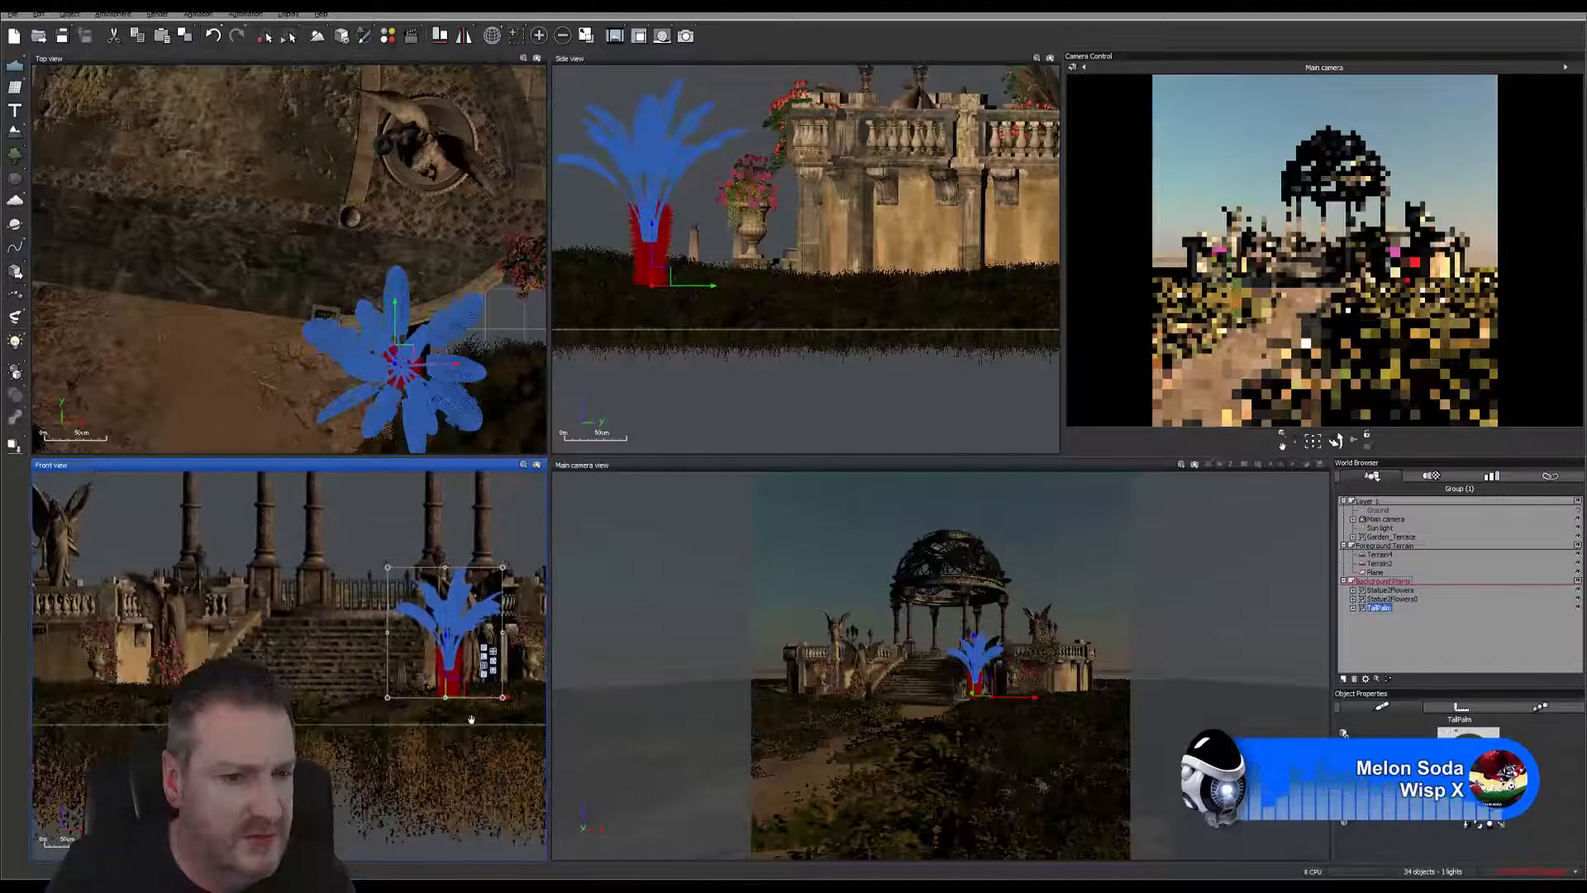
Step: Duplicate the tall palm by copy and paste, and move the copy to the hedge on the opposite side of the path
right_click(1379, 610)
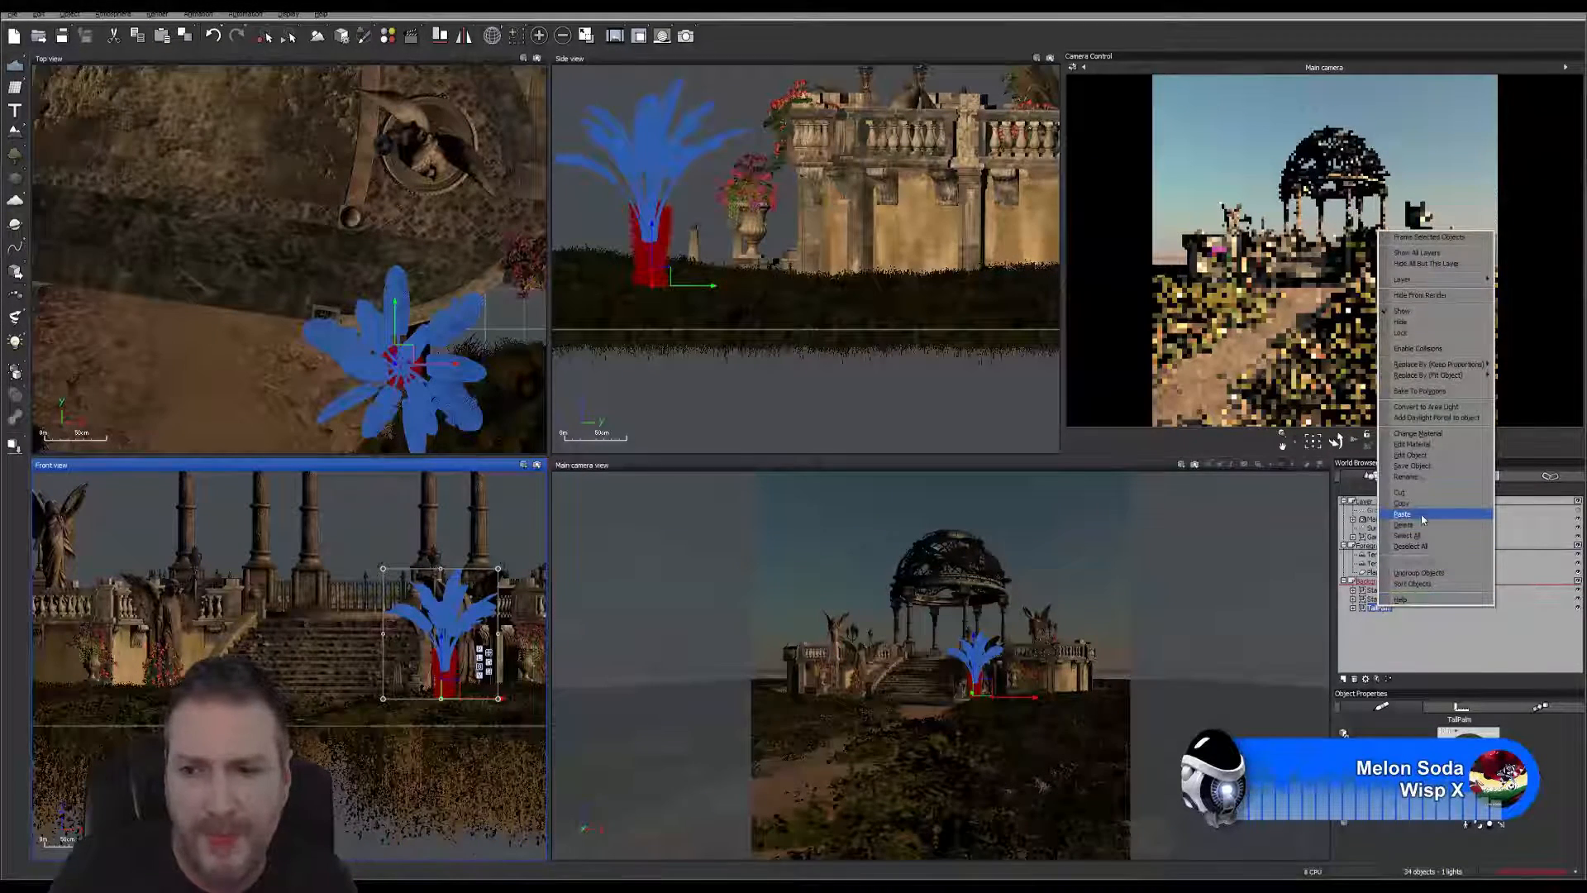
left_click(1409, 508)
right_click(1380, 610)
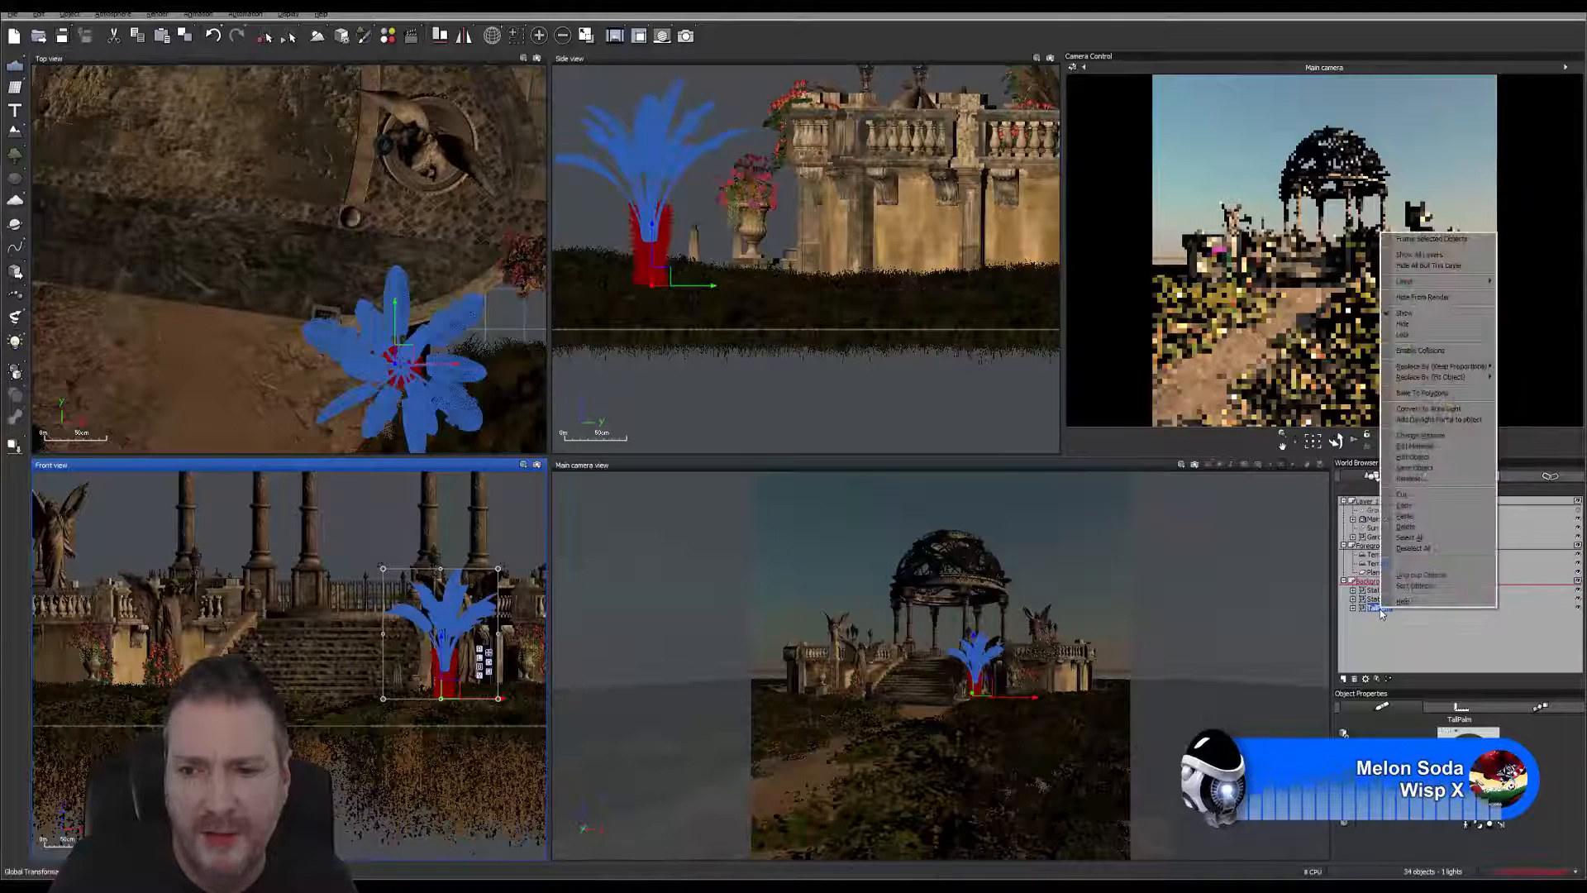
left_click(1418, 521)
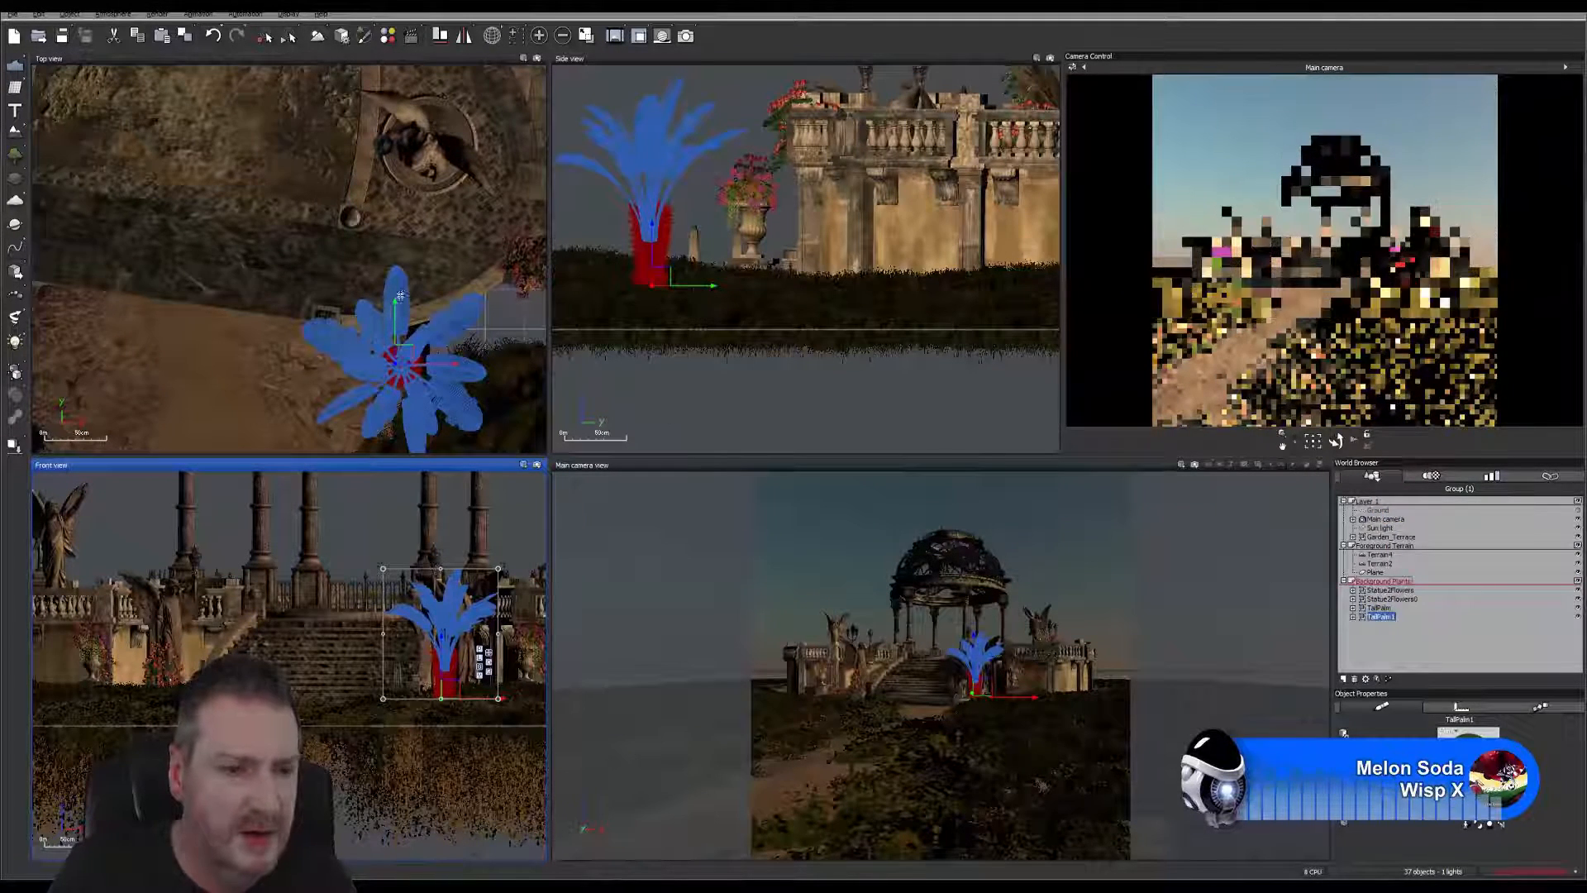
right_click_drag(348, 245, 348, 231)
scroll(349, 235, "down", 3)
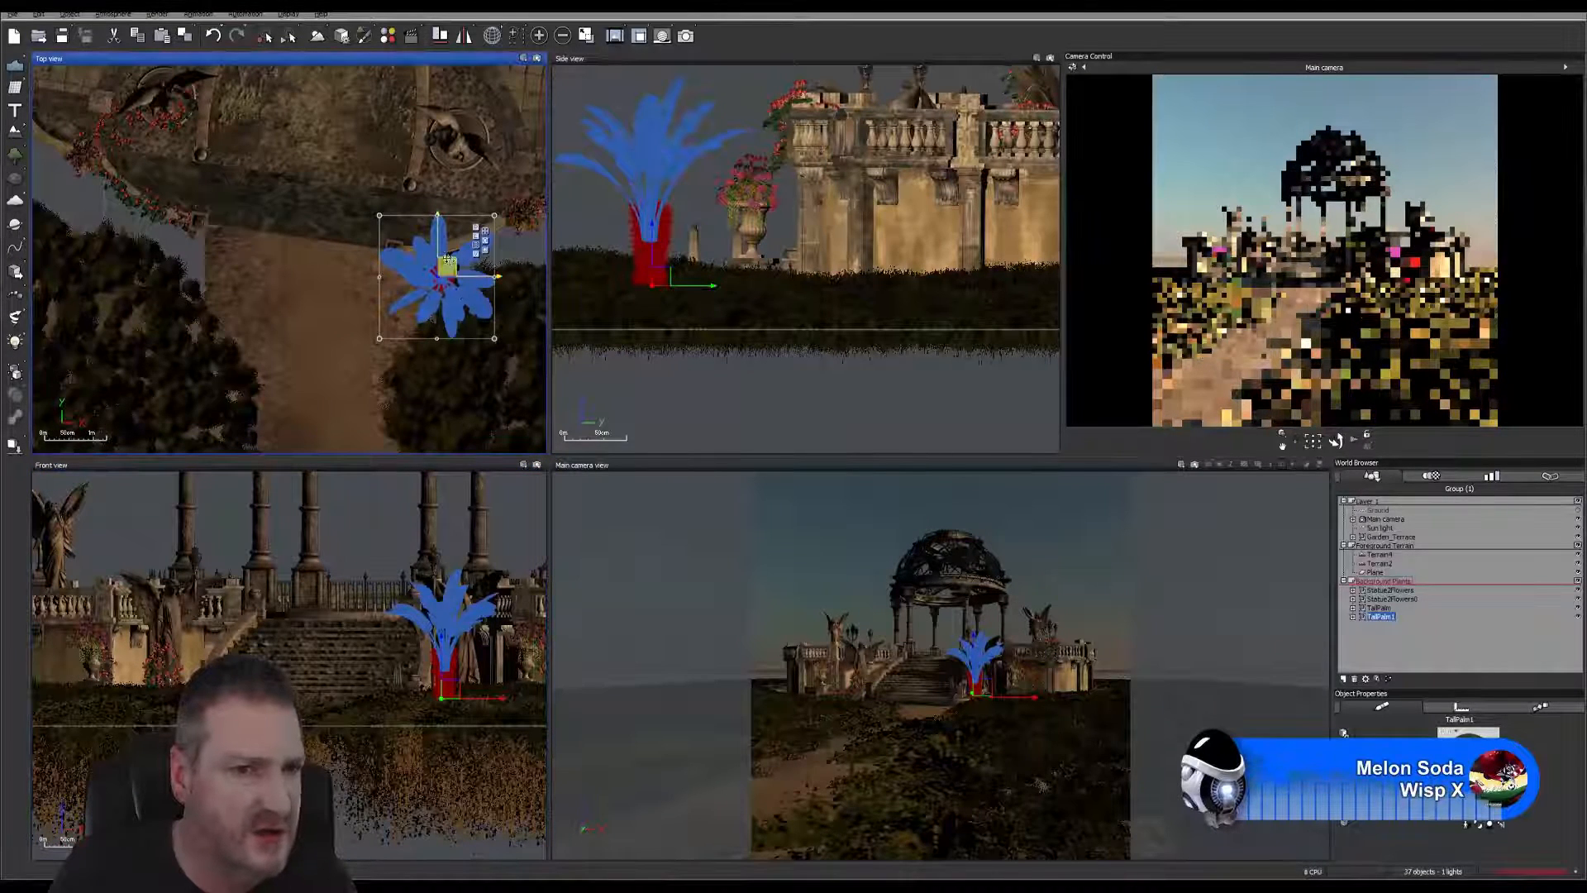
left_click_drag(450, 260, 217, 238)
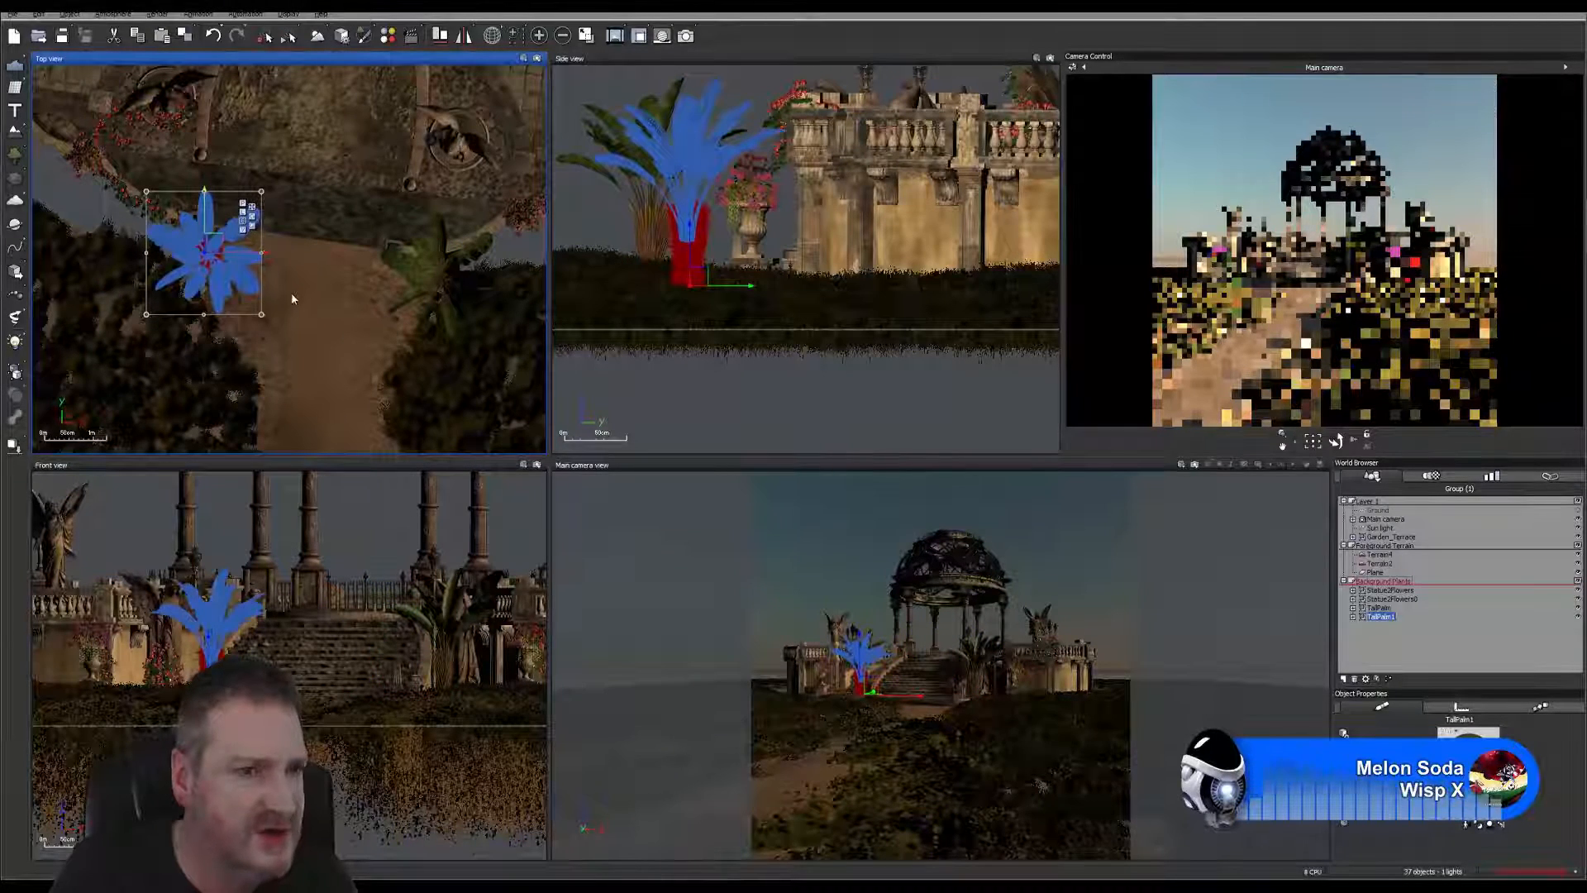
Step: Rotate the second tall palm around its vertical axis, shift it slightly outward and toward the terrace, and deselect it
right_click_drag(285, 294, 401, 298)
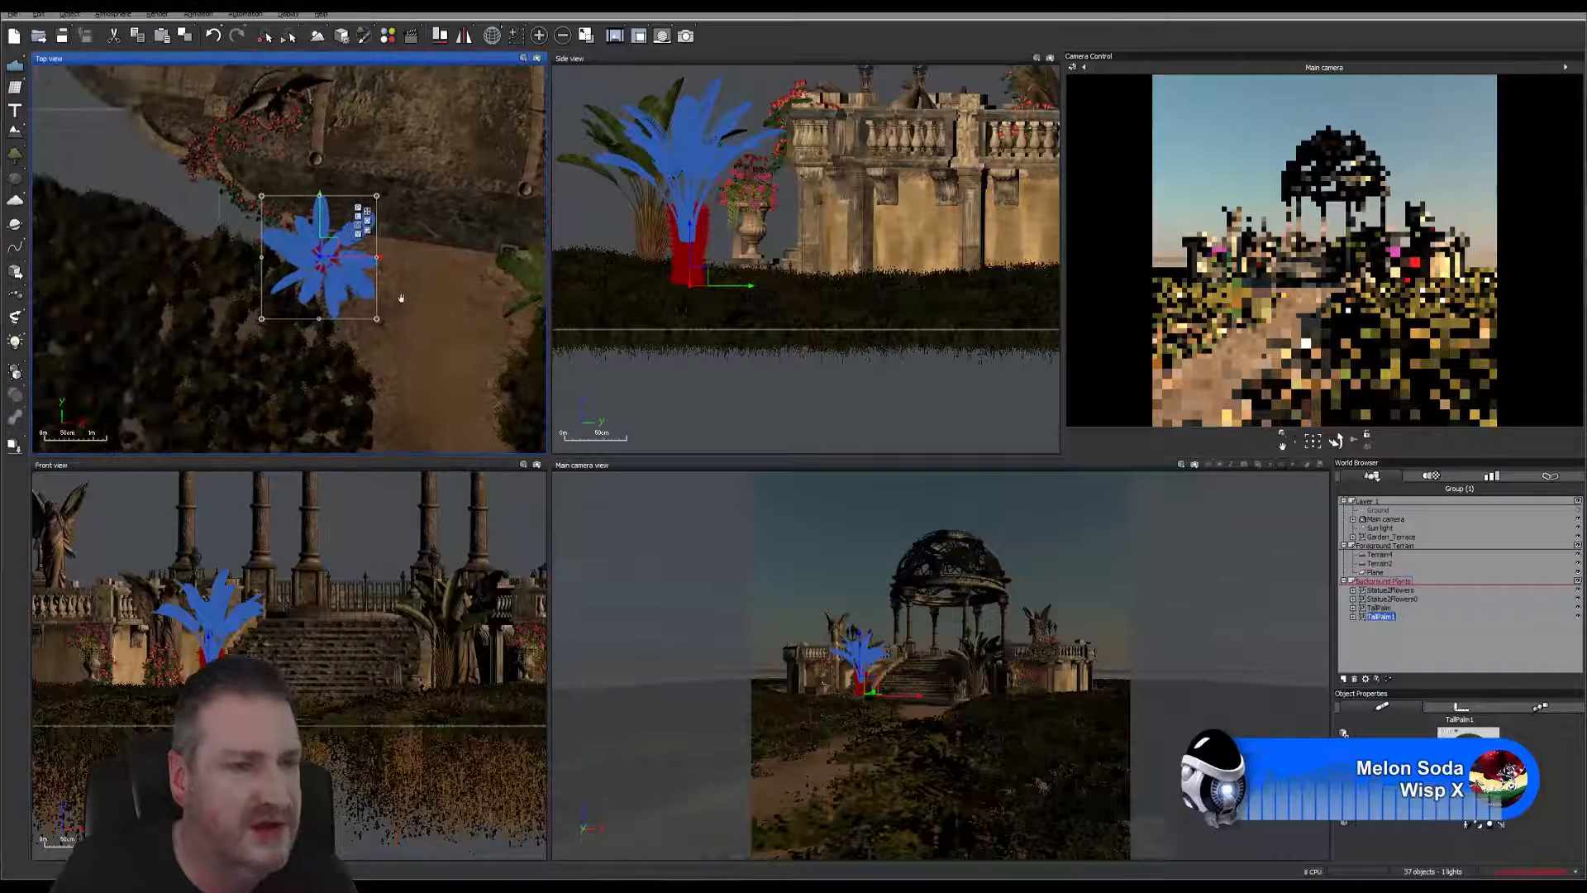
left_click(367, 224)
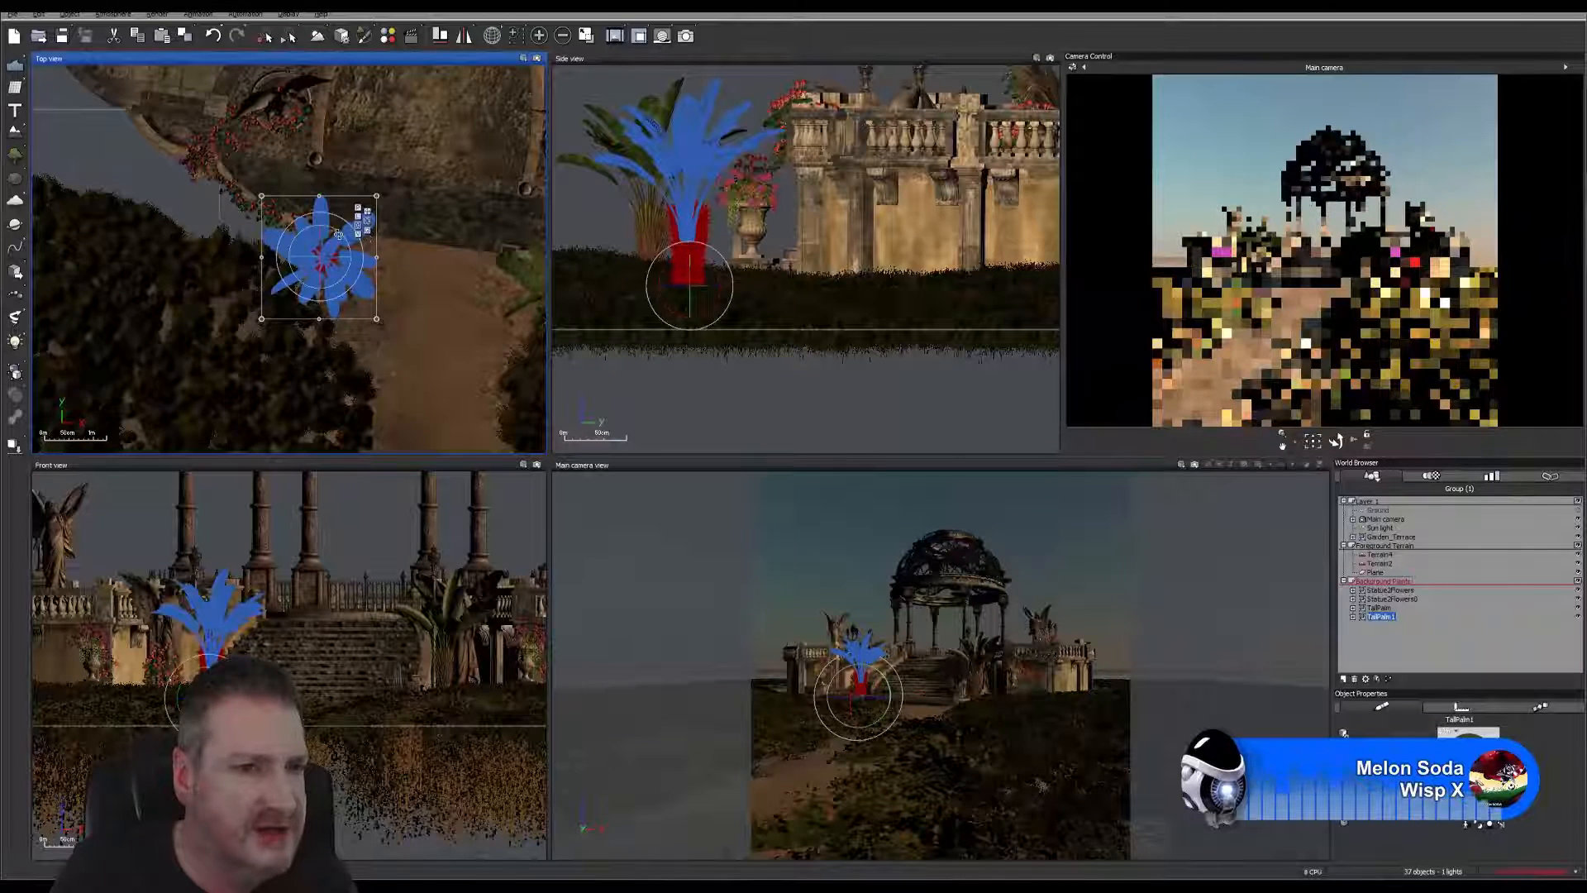
left_click_drag(338, 234, 351, 246)
left_click_drag(360, 307, 347, 299)
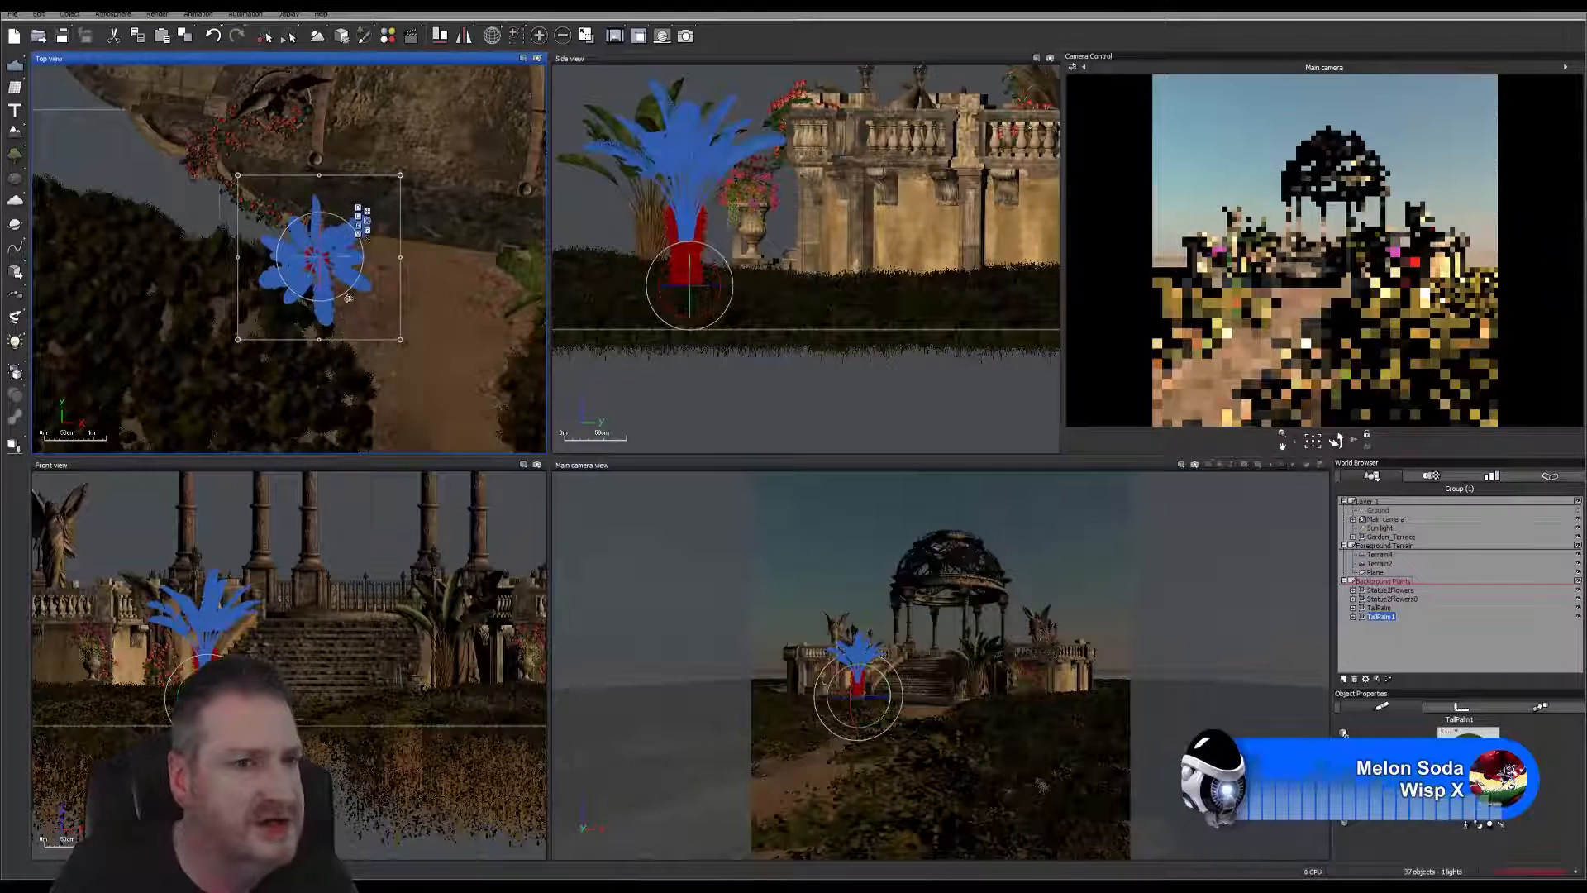
left_click(361, 217)
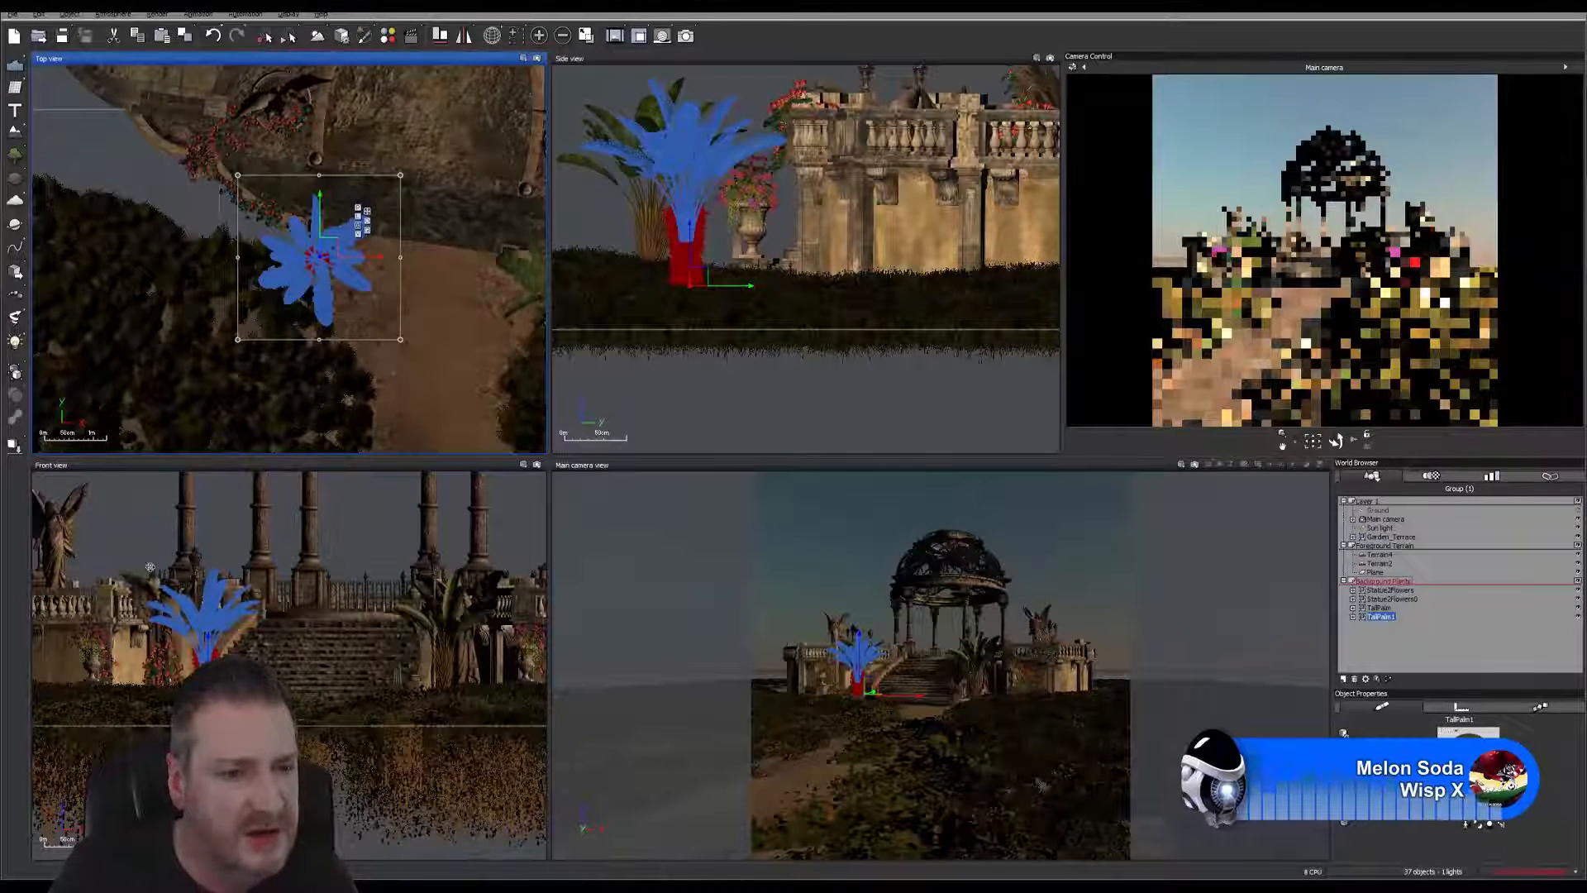
right_click_drag(447, 271, 481, 313)
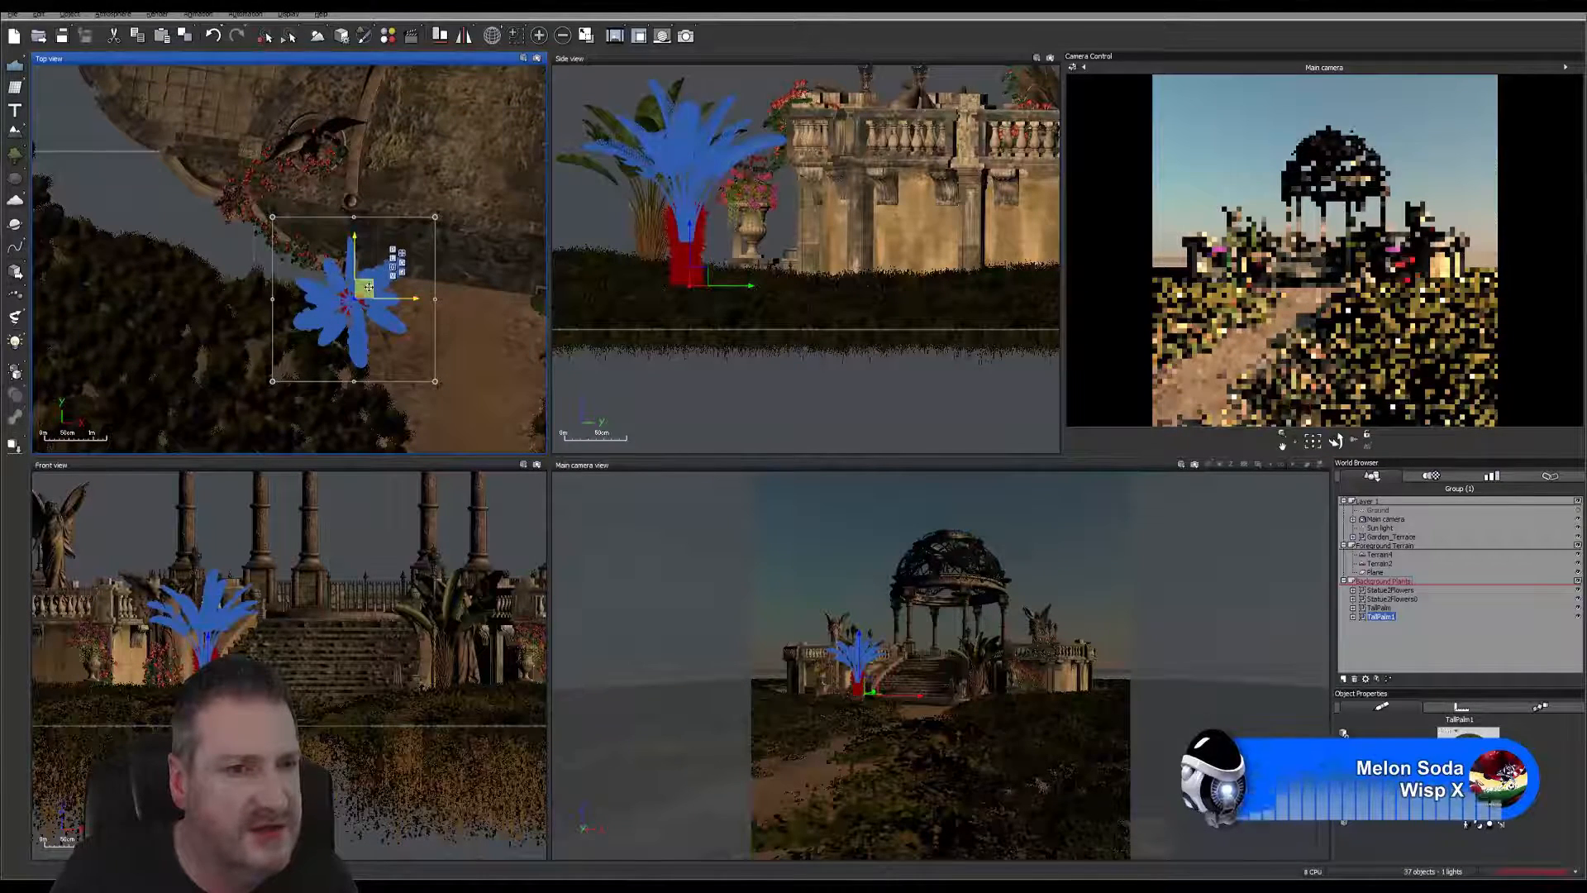
mouse_move(369, 287)
left_mouse_down()
mouse_move(281, 281)
mouse_move(349, 279)
left_mouse_up()
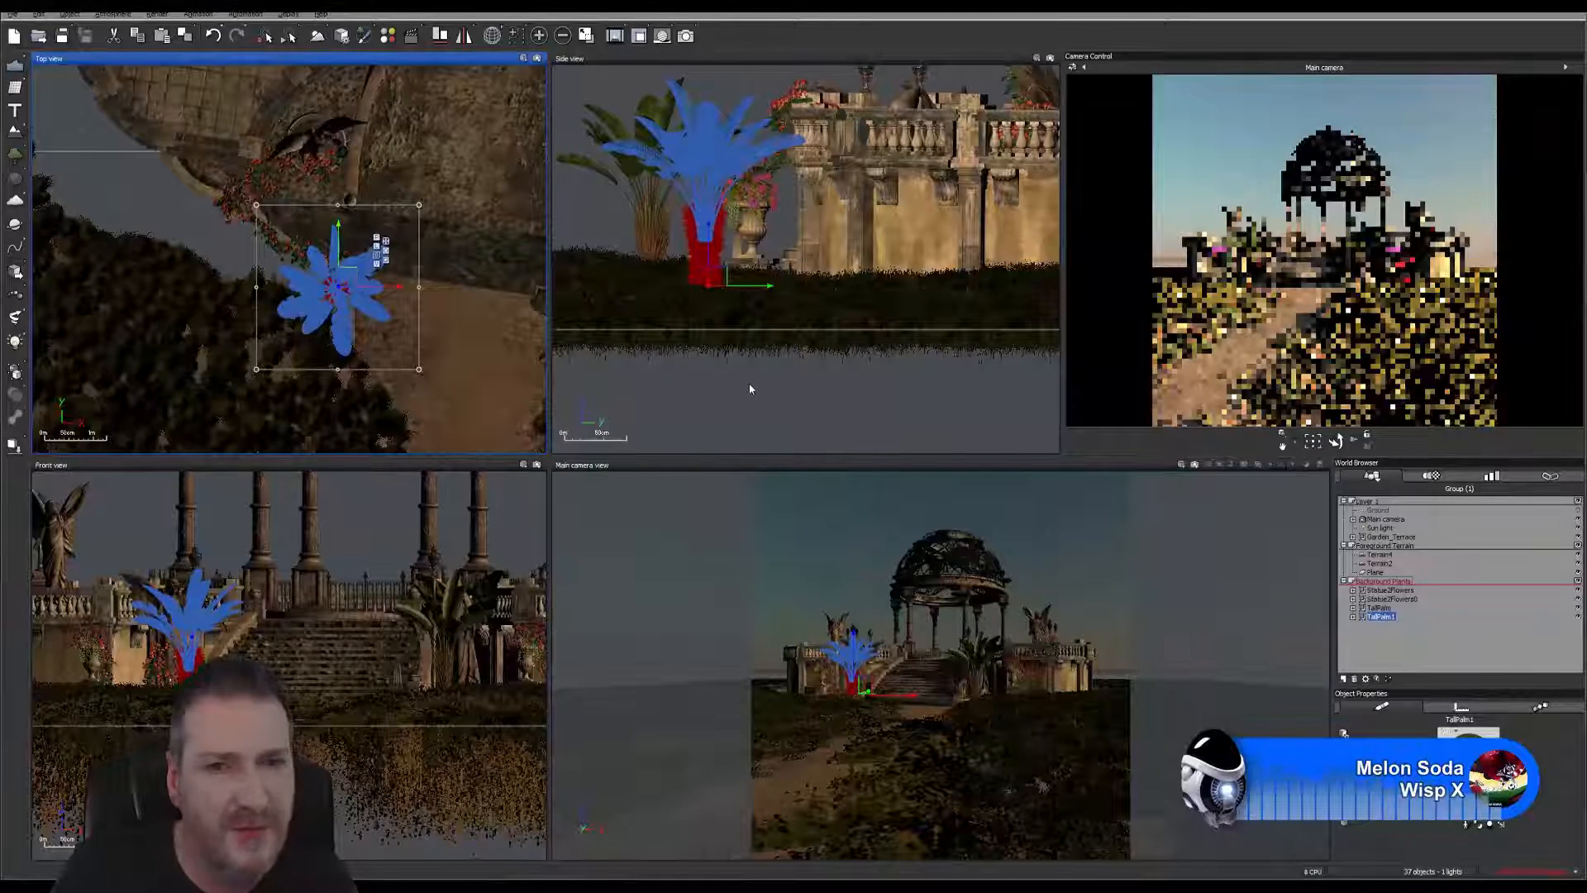
left_click(696, 421)
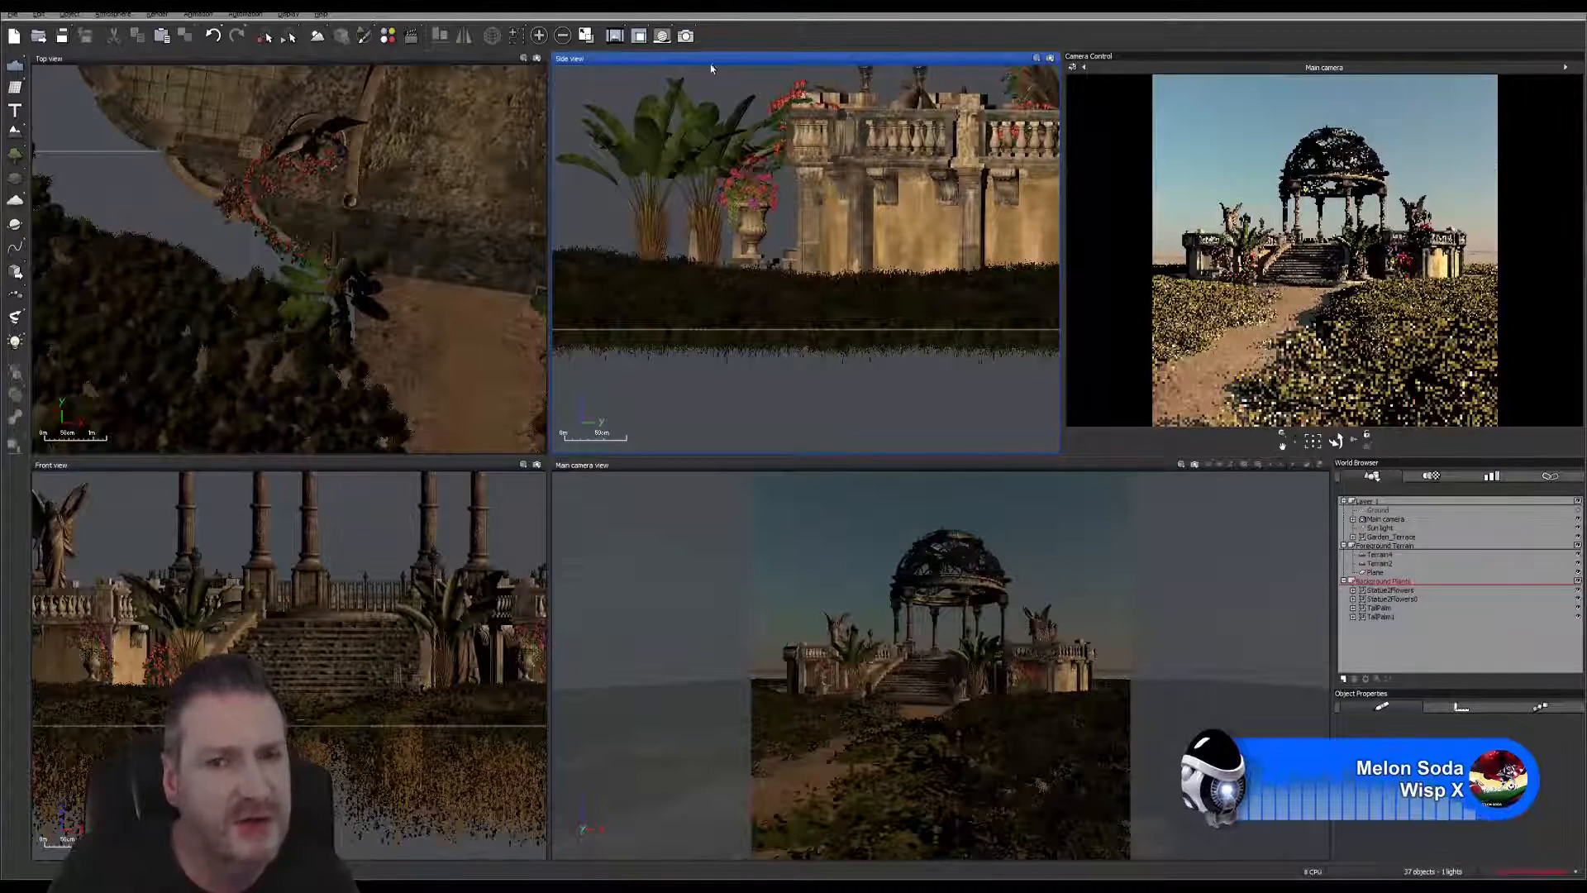
Step: Add the TallPinkFlowers_OPT plant from the Psine Plants library to the background plants layer
left_click(1394, 582)
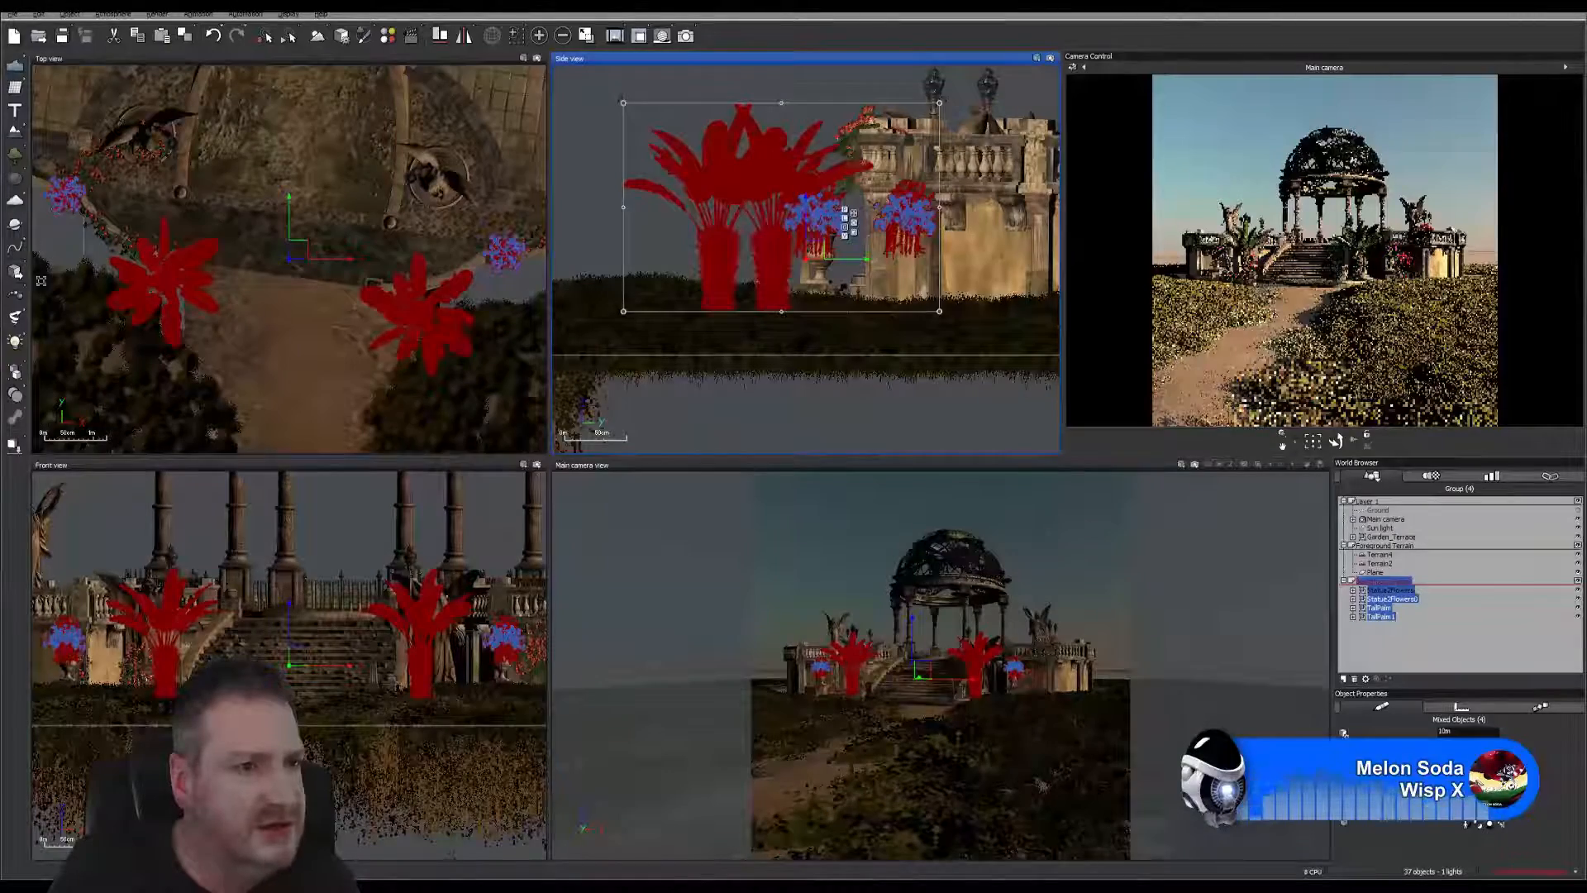
left_click(15, 271)
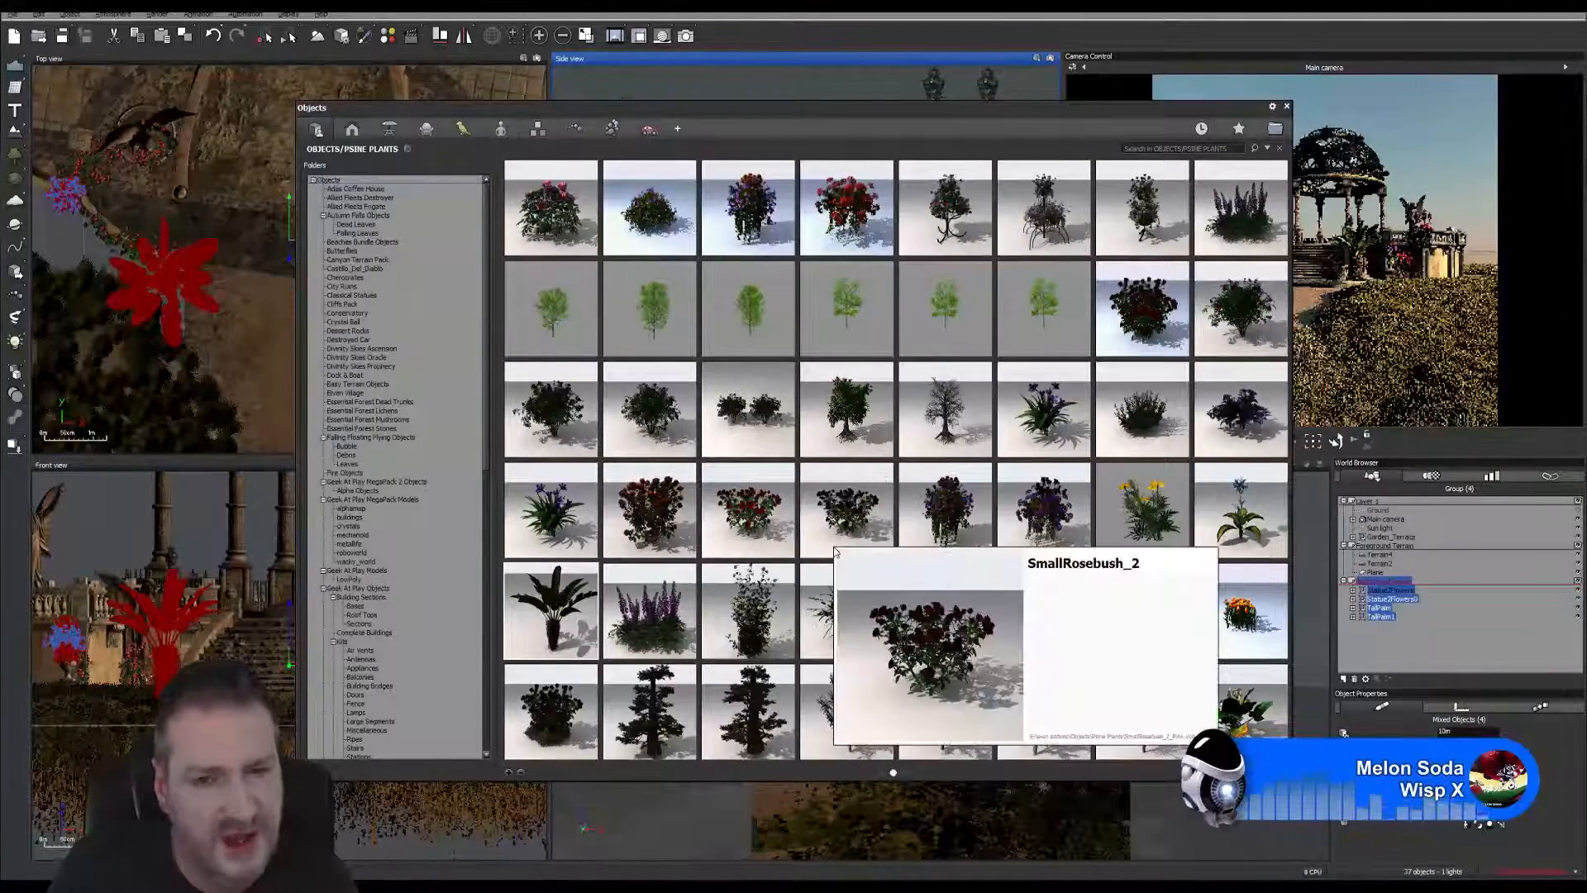
mouse_move(760, 601)
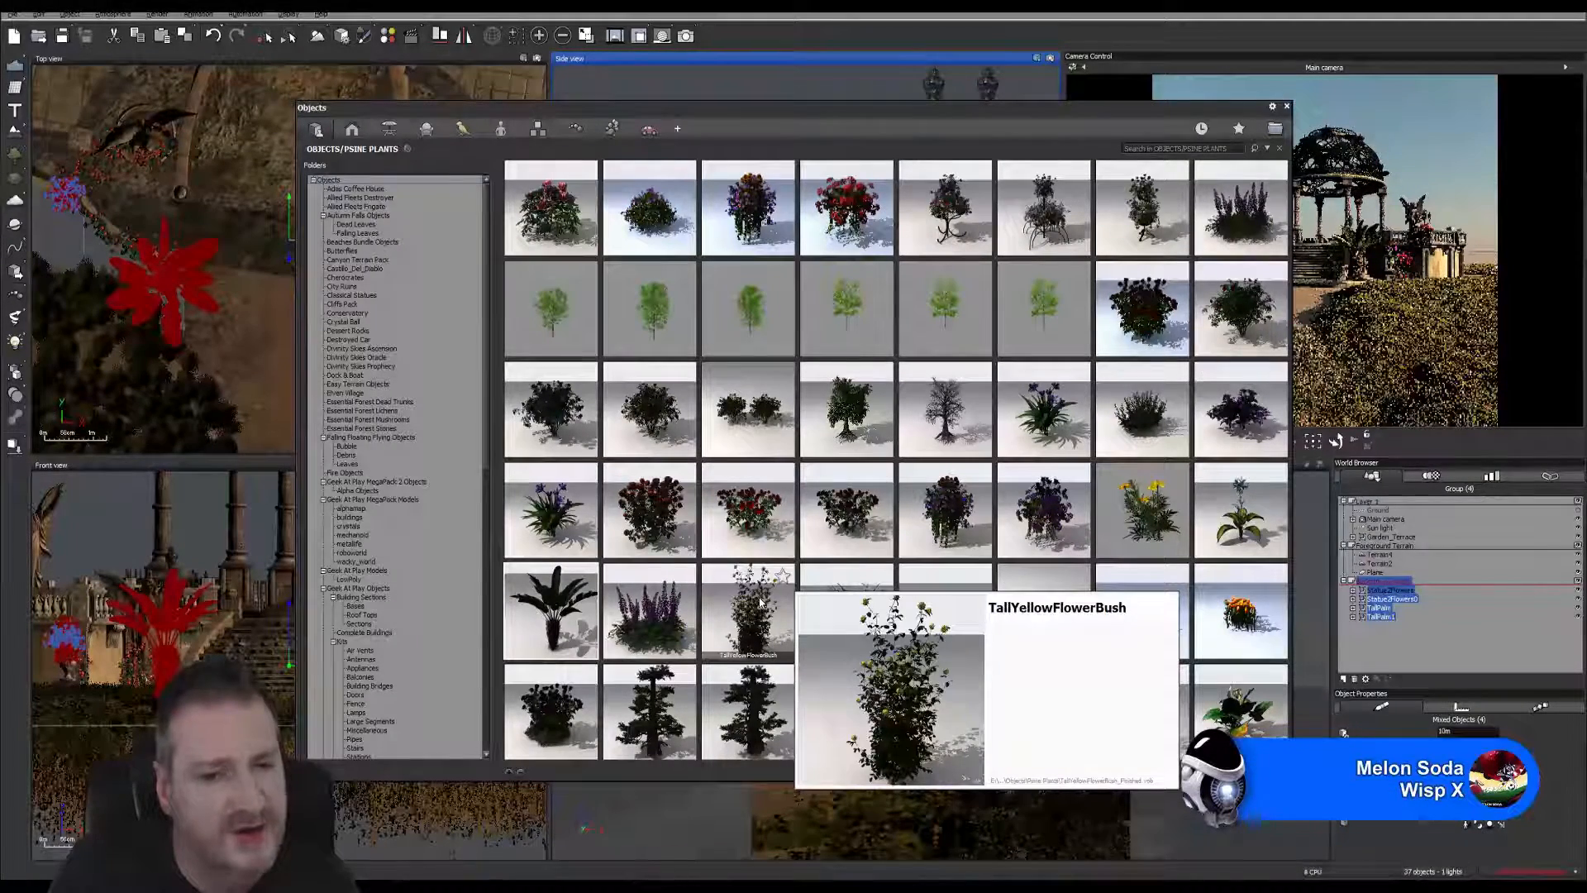
mouse_move(934, 424)
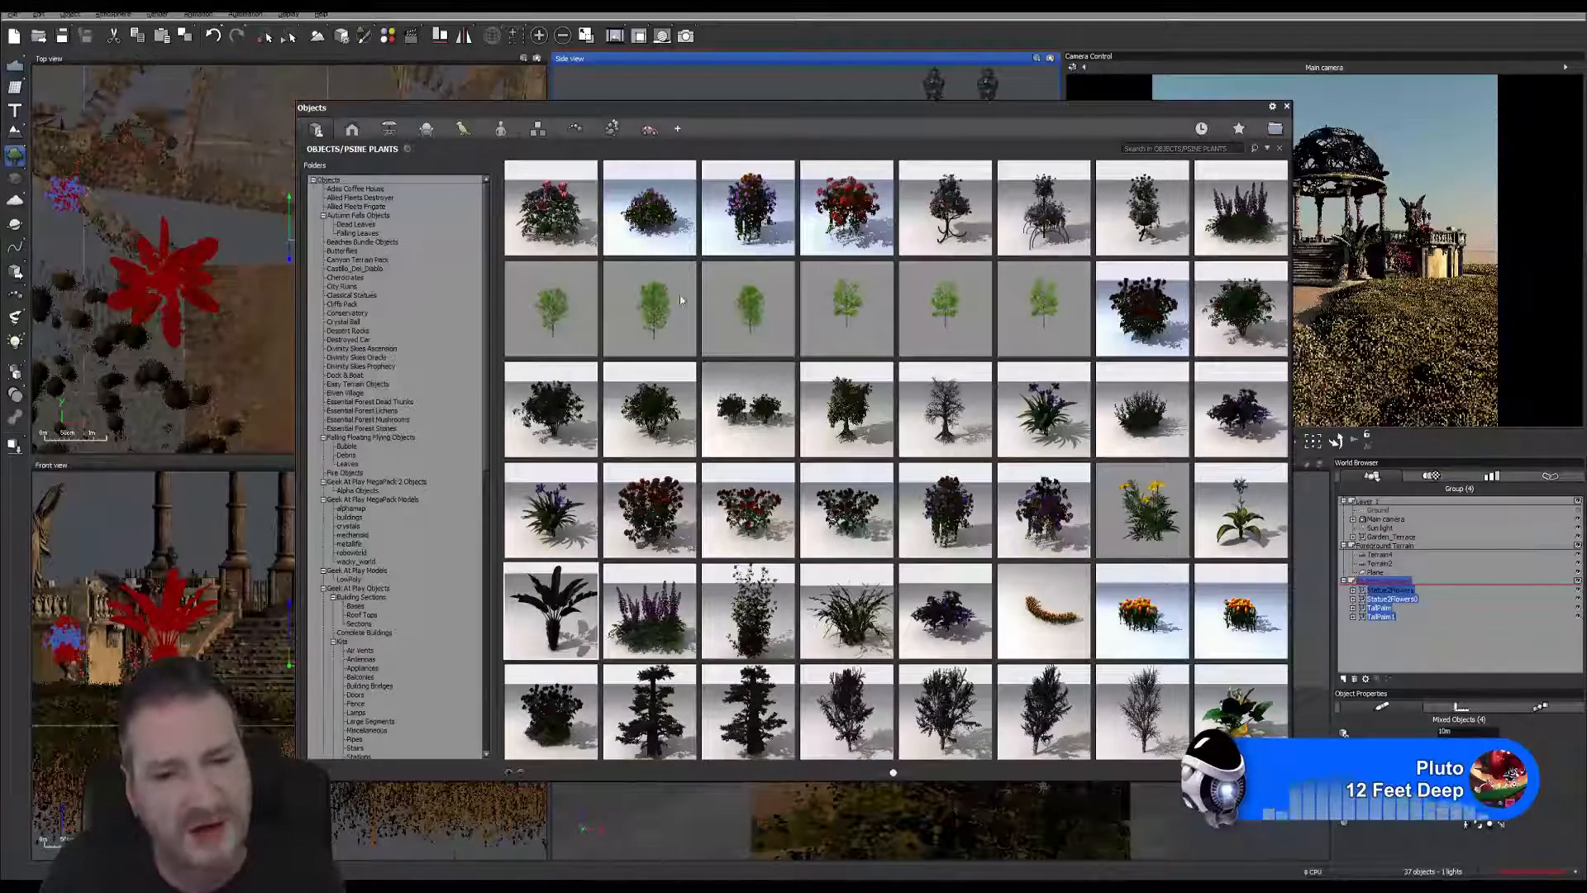
mouse_move(885, 449)
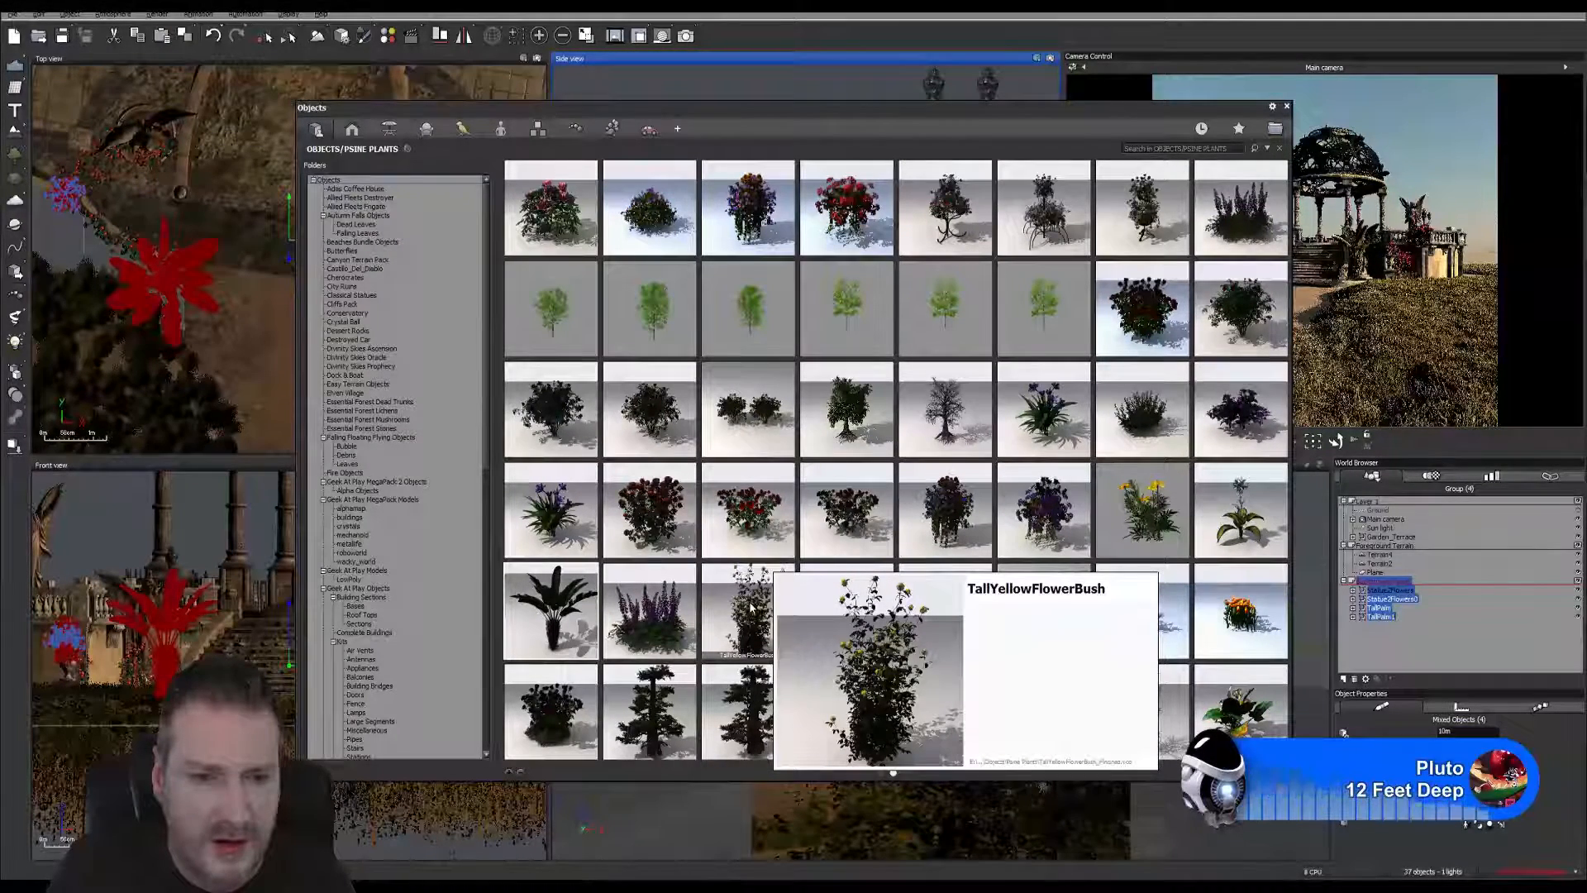
mouse_move(643, 624)
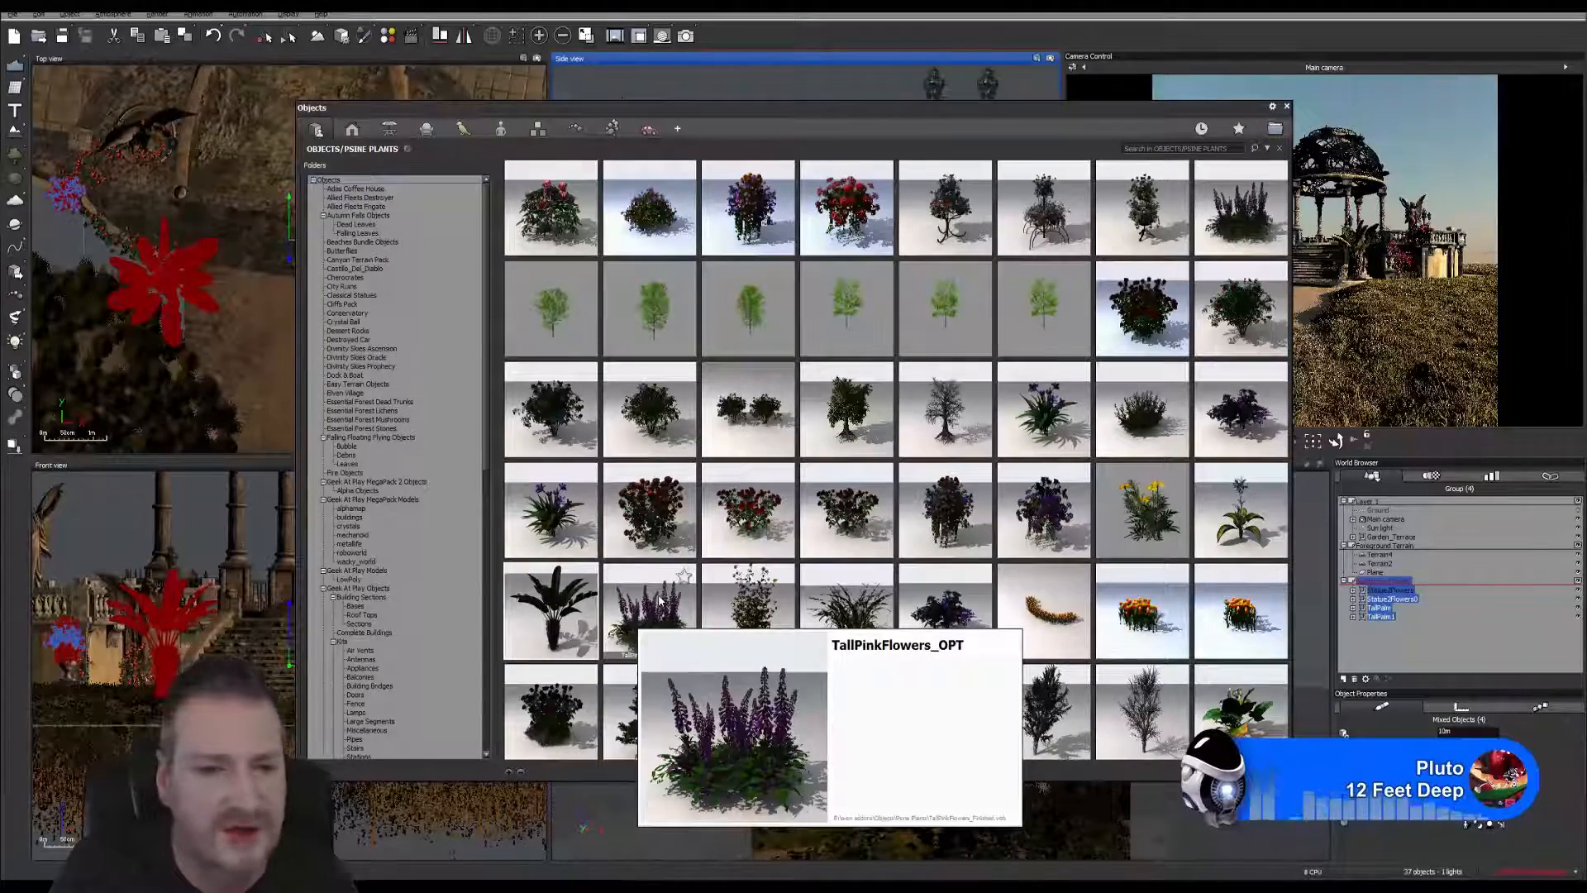
double_click(661, 596)
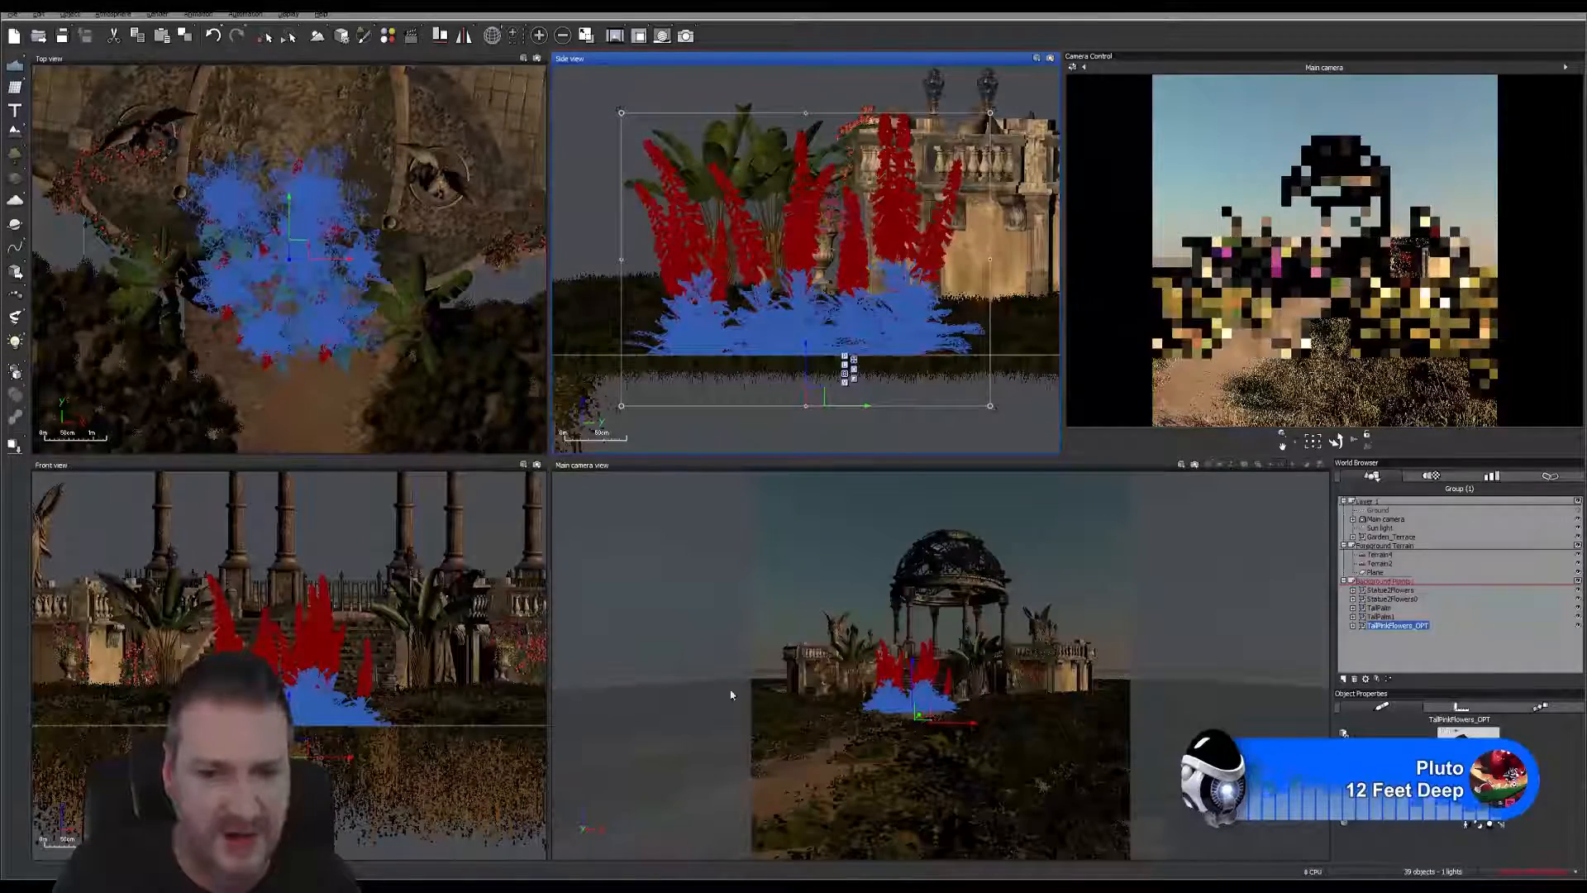
Step: Raise the tall pink flowers to ground level and scale them down uniformly to about a third of their size
left_click(290, 666)
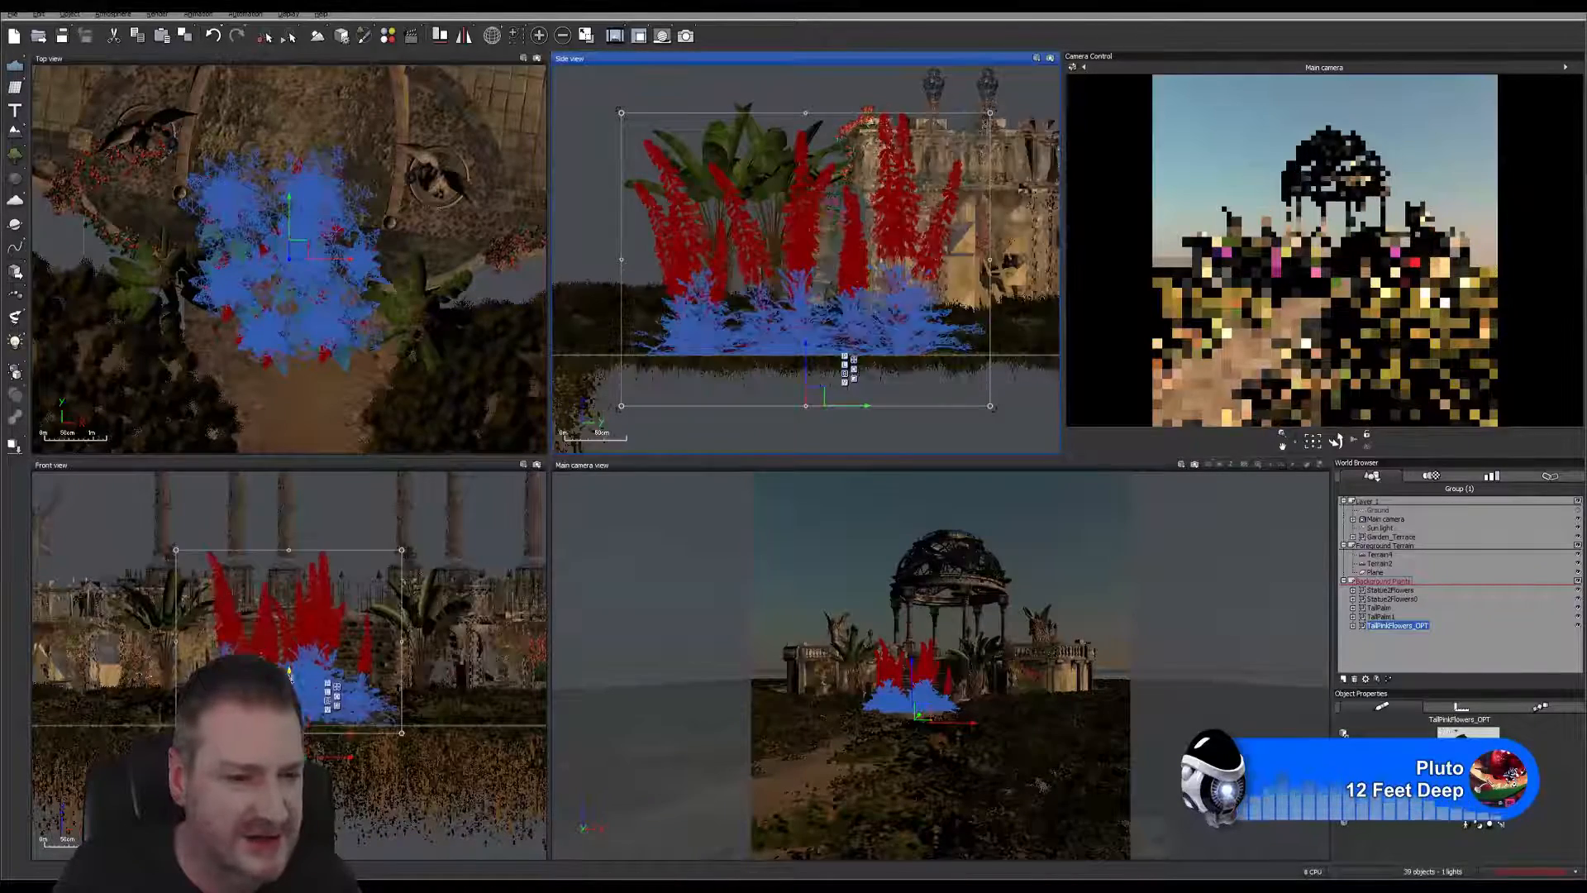
left_click_drag(290, 666, 289, 684)
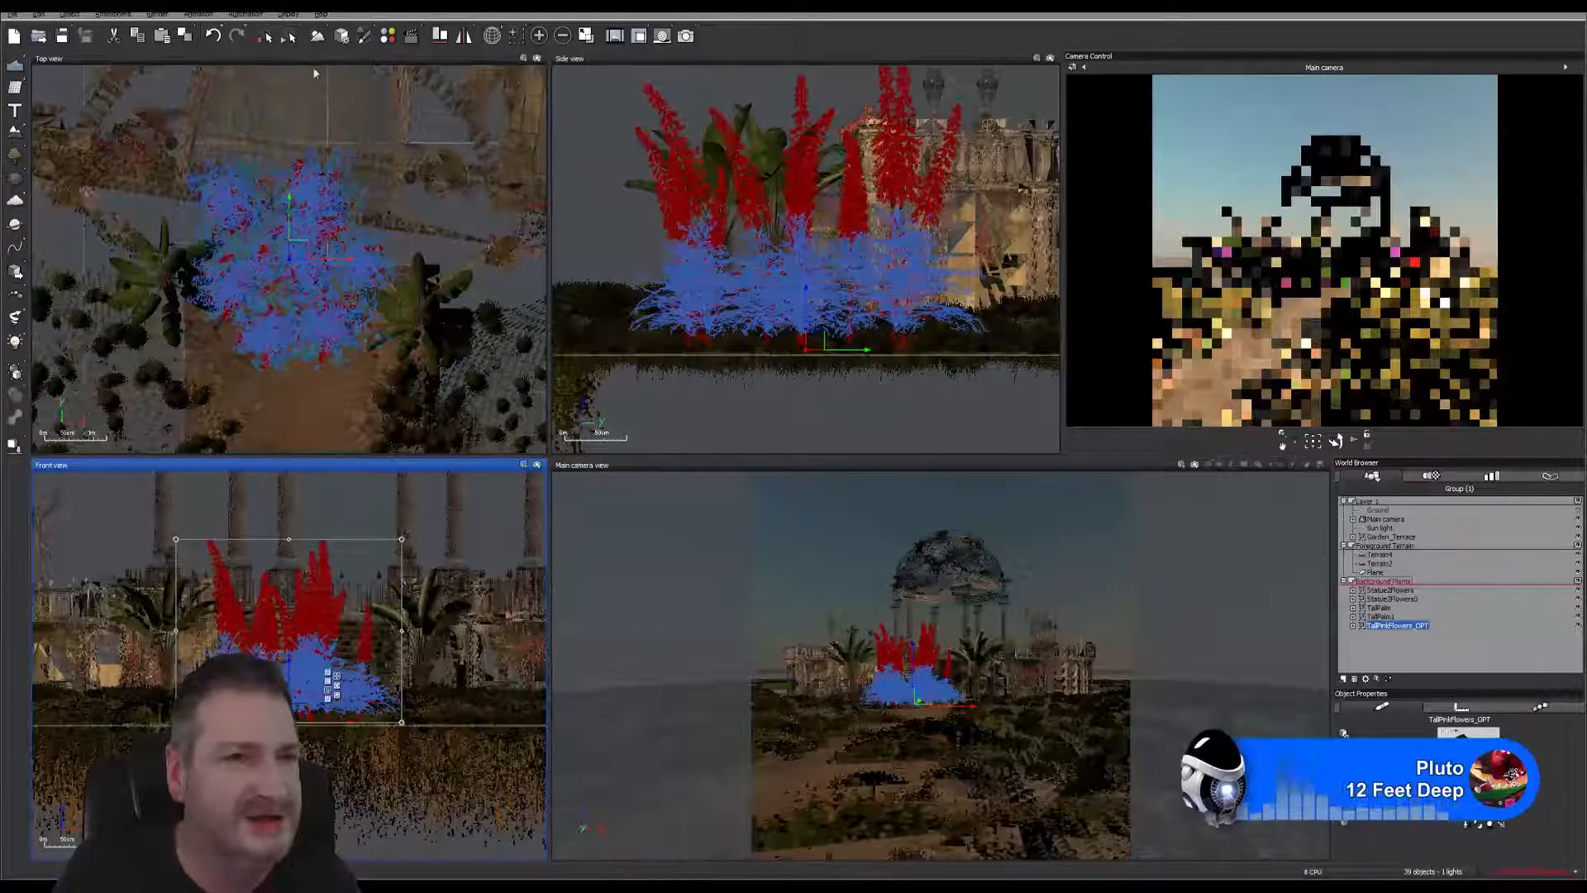
left_click(319, 241)
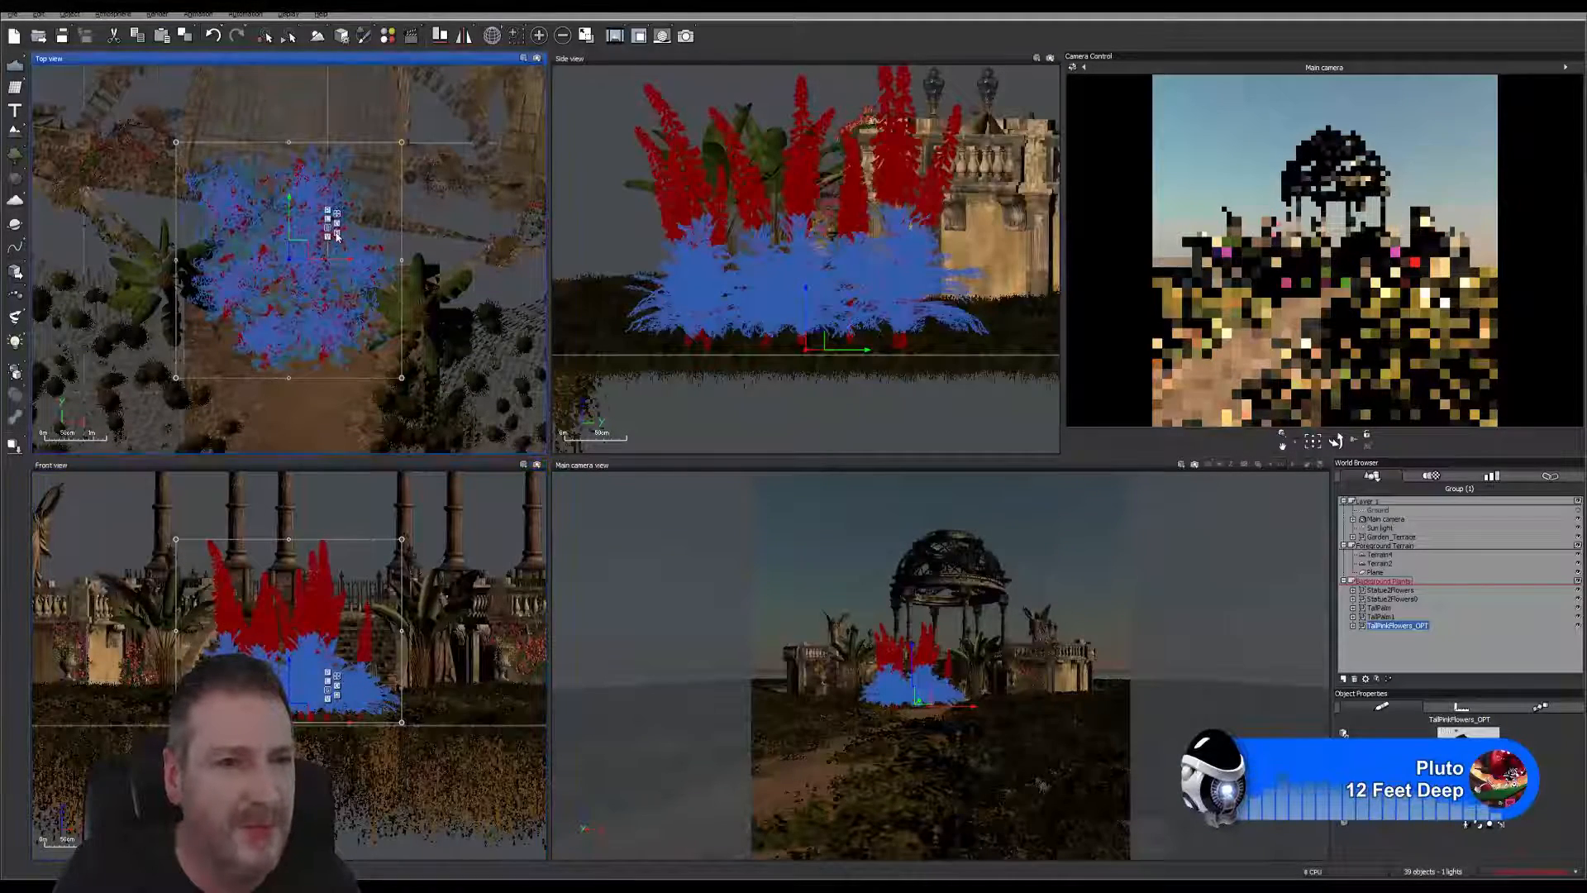
key("r")
left_click_drag(298, 249, 282, 368)
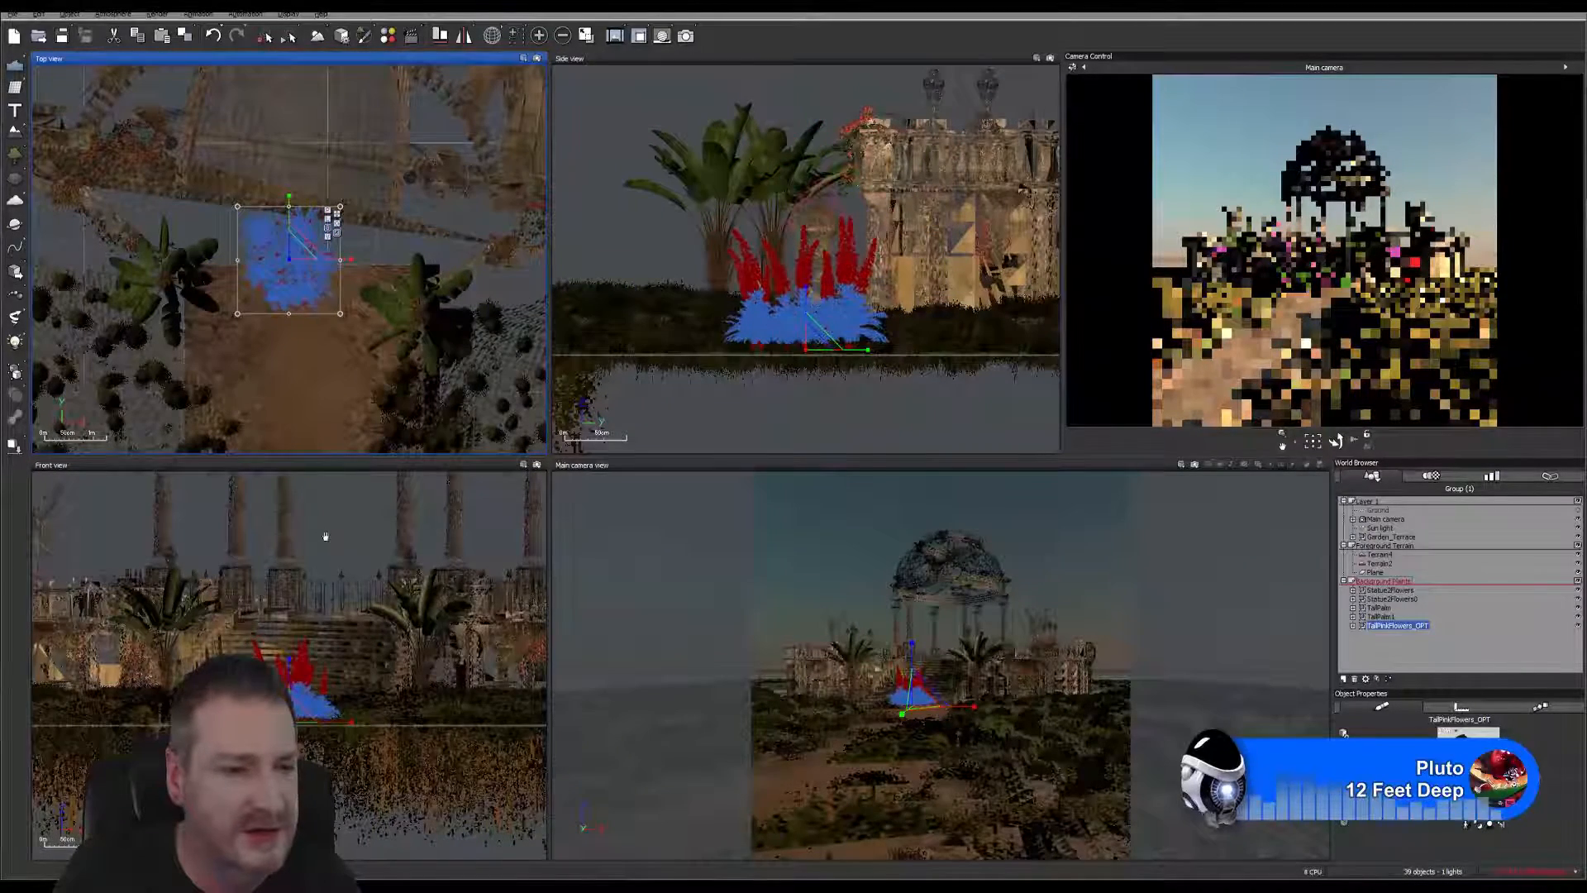
right_click_drag(327, 536, 226, 555)
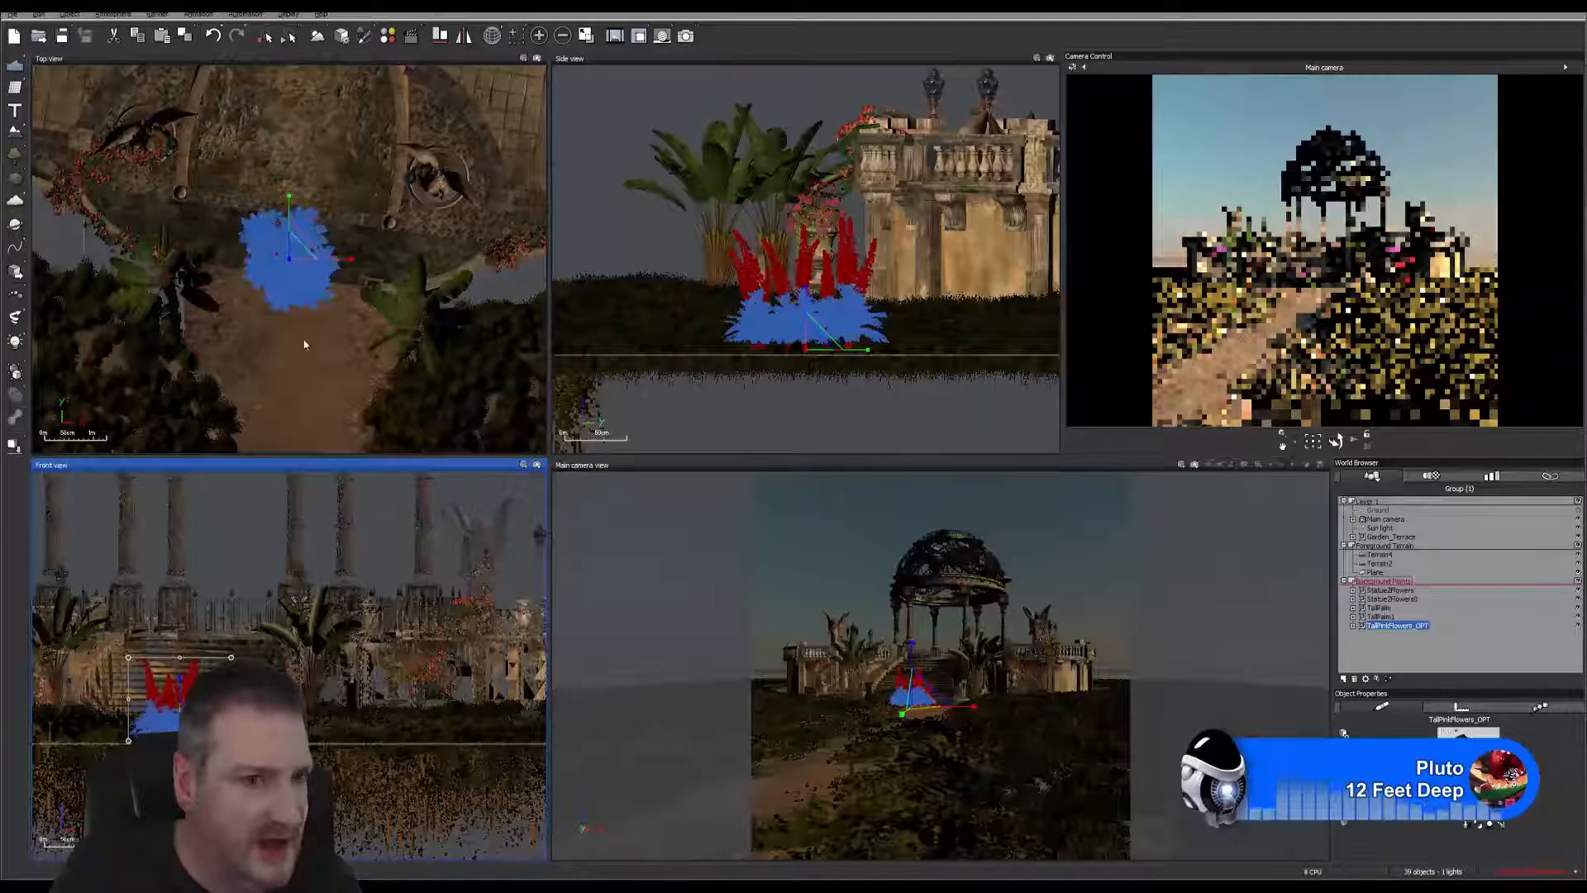
left_click(296, 254)
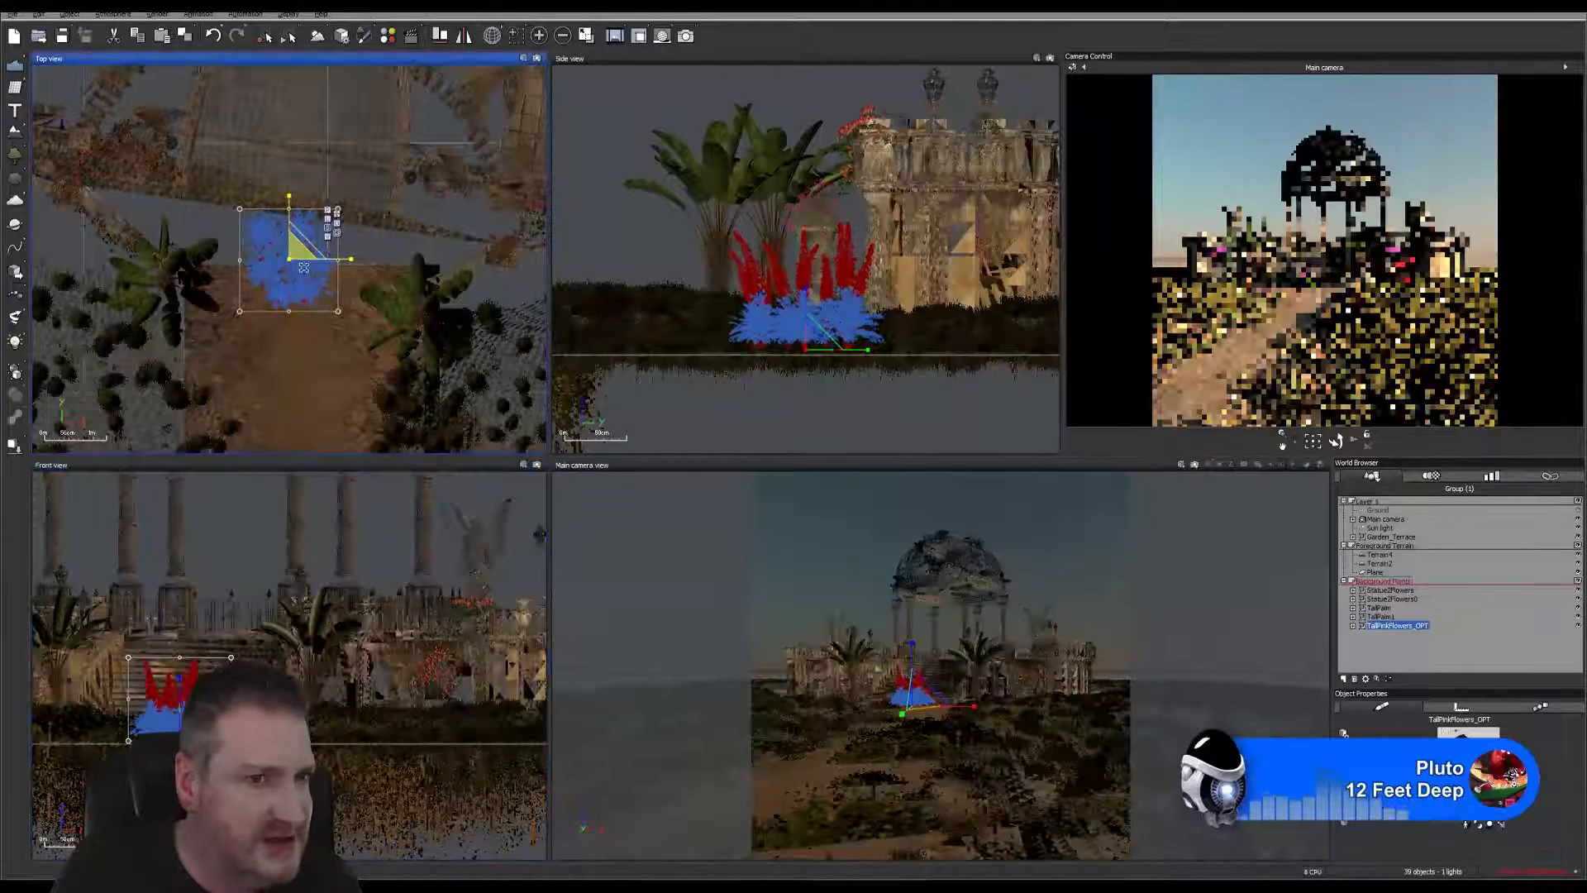
left_click_drag(296, 254, 293, 300)
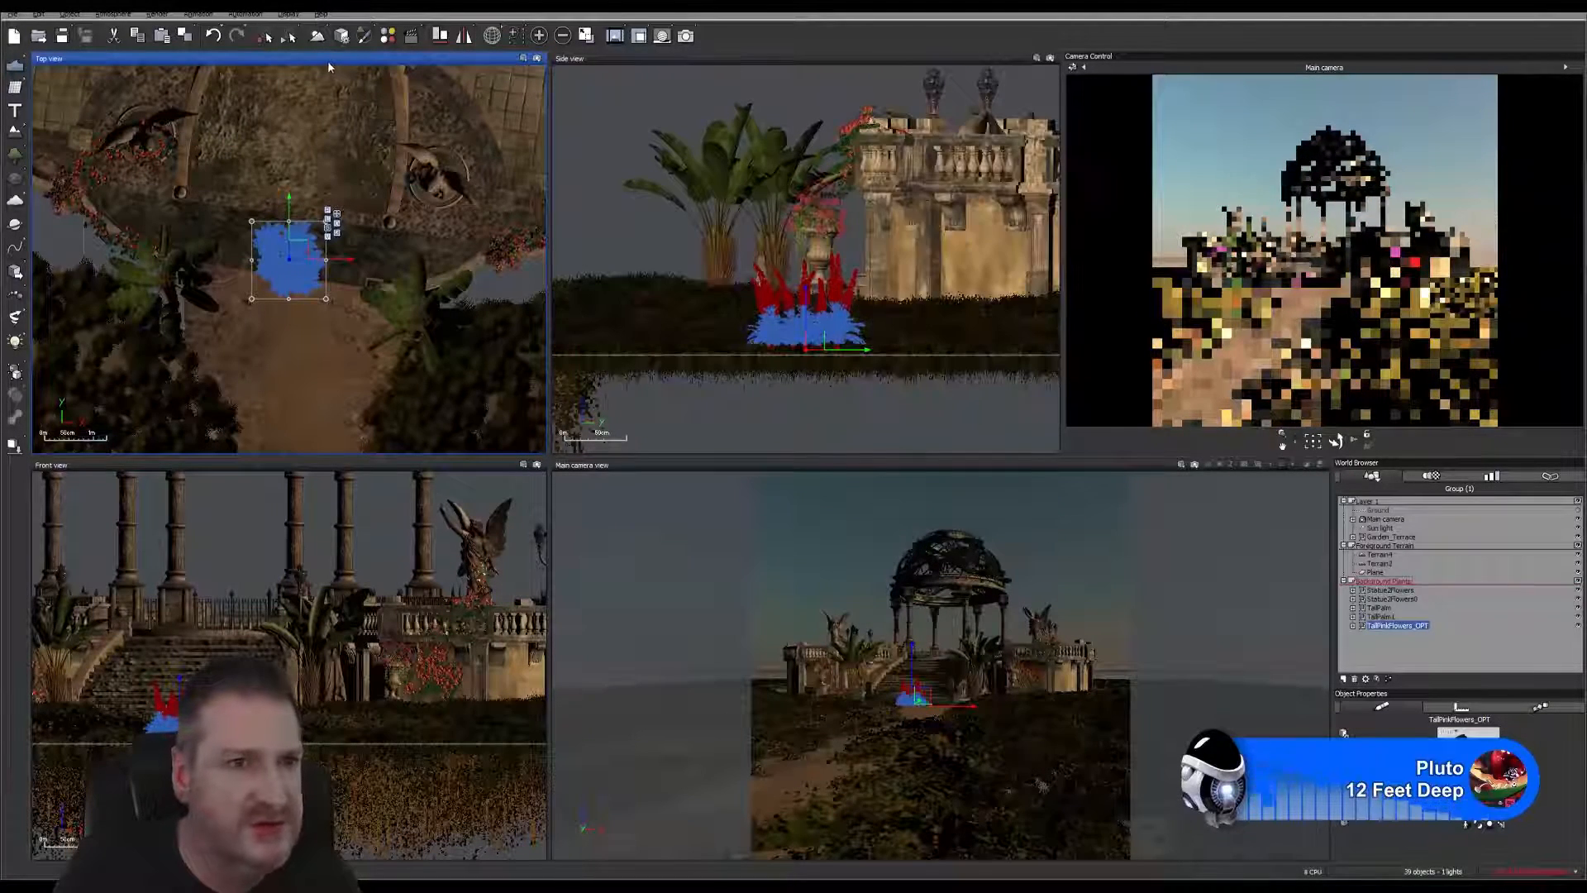
Step: Move the tall pink flowers to the path edge in front of the palm on the right side of the path
double_click(262, 58)
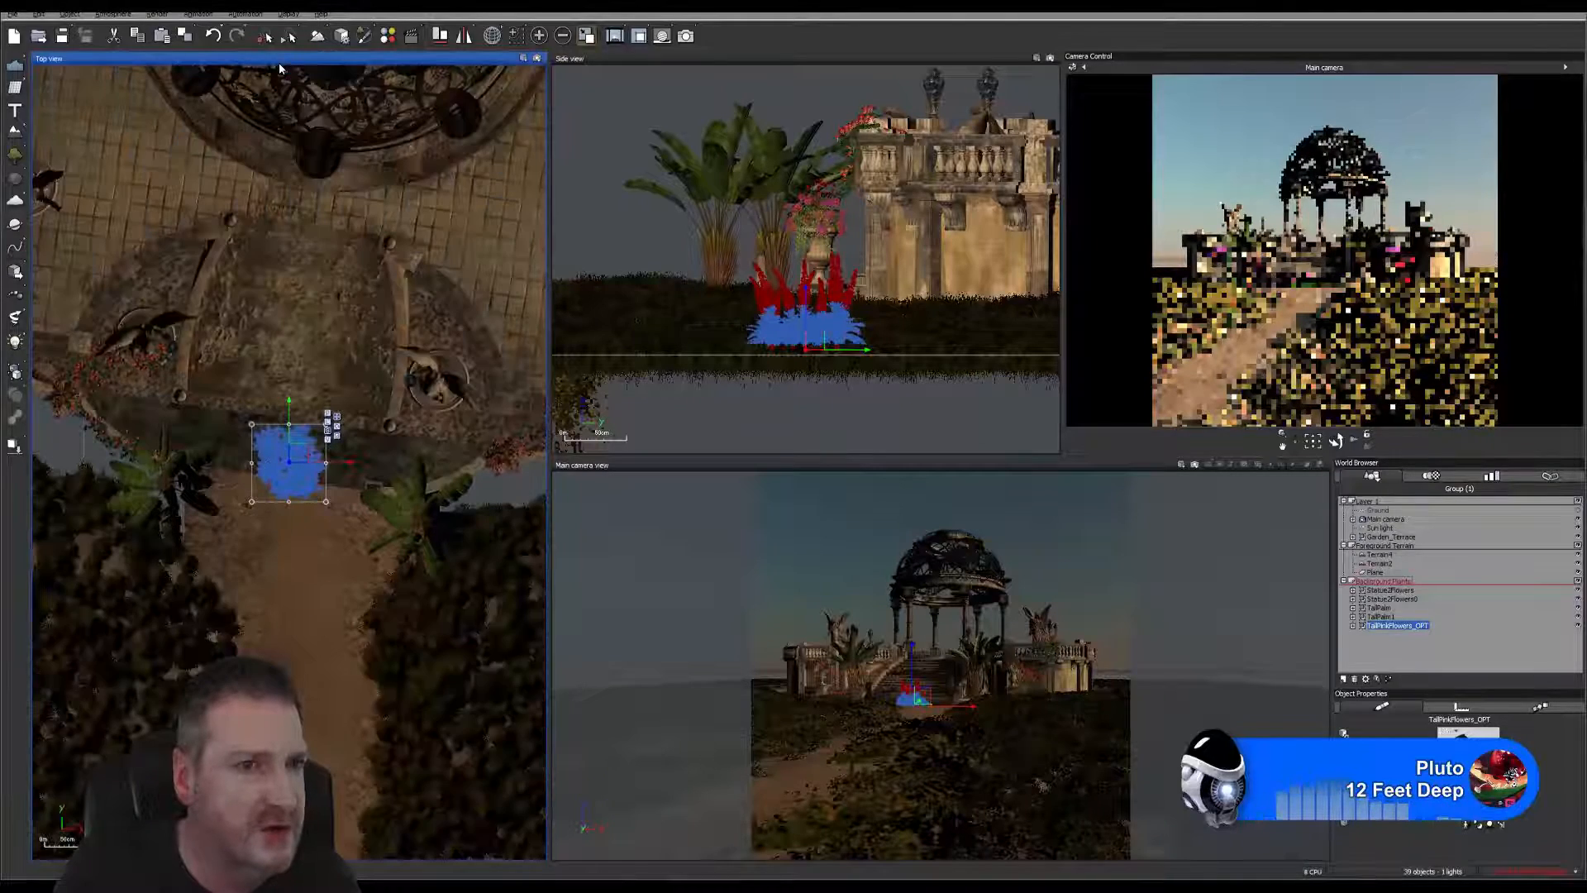
double_click(276, 59)
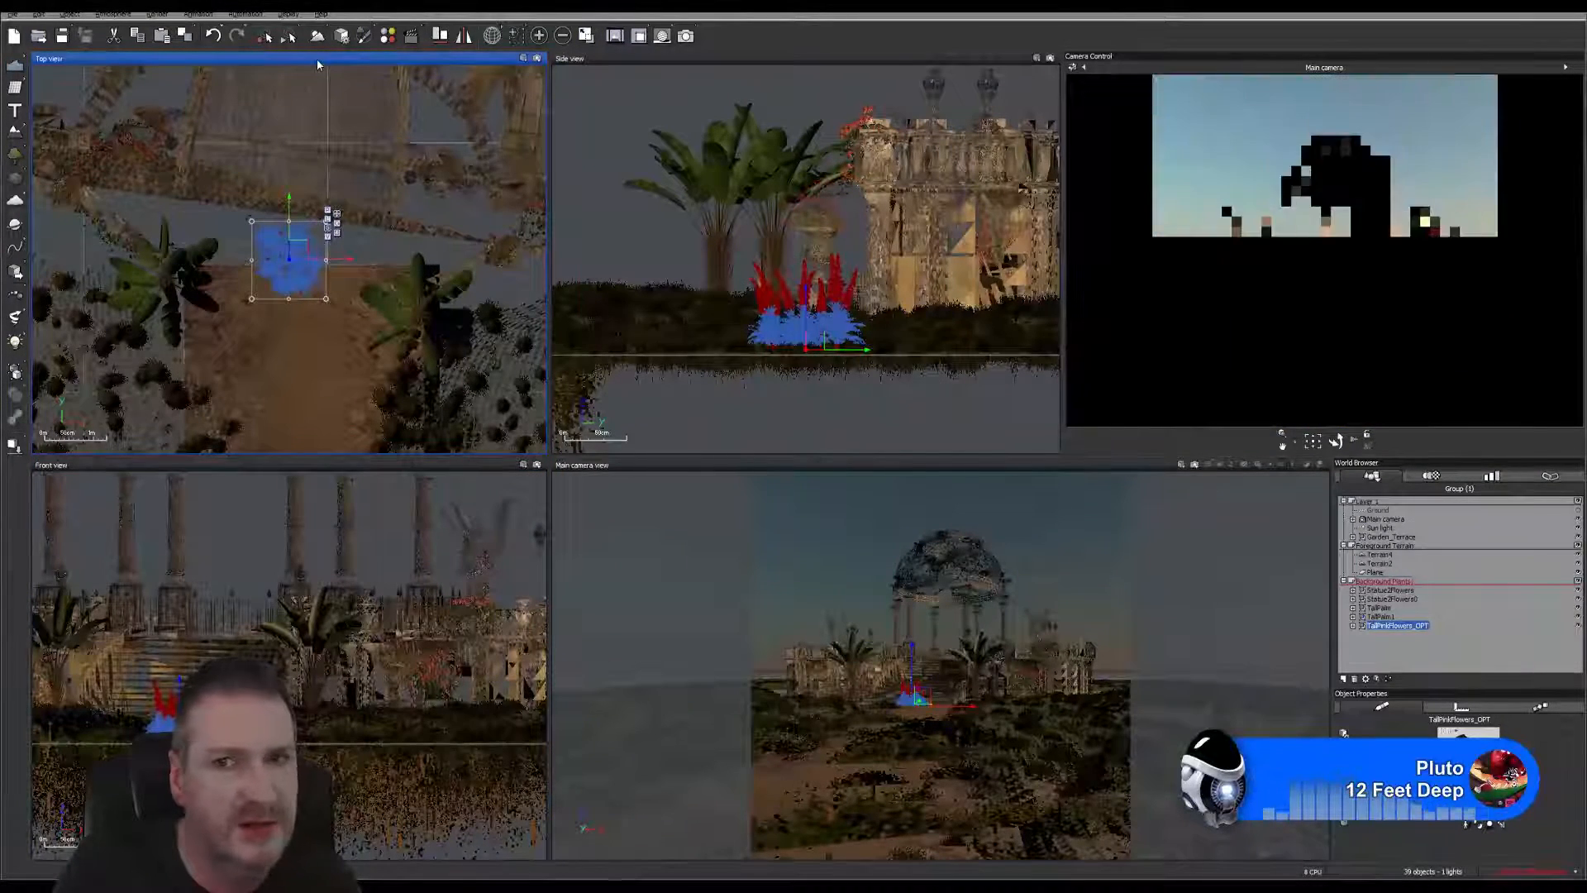
right_click_drag(387, 318, 280, 328)
left_click_drag(192, 258, 373, 308)
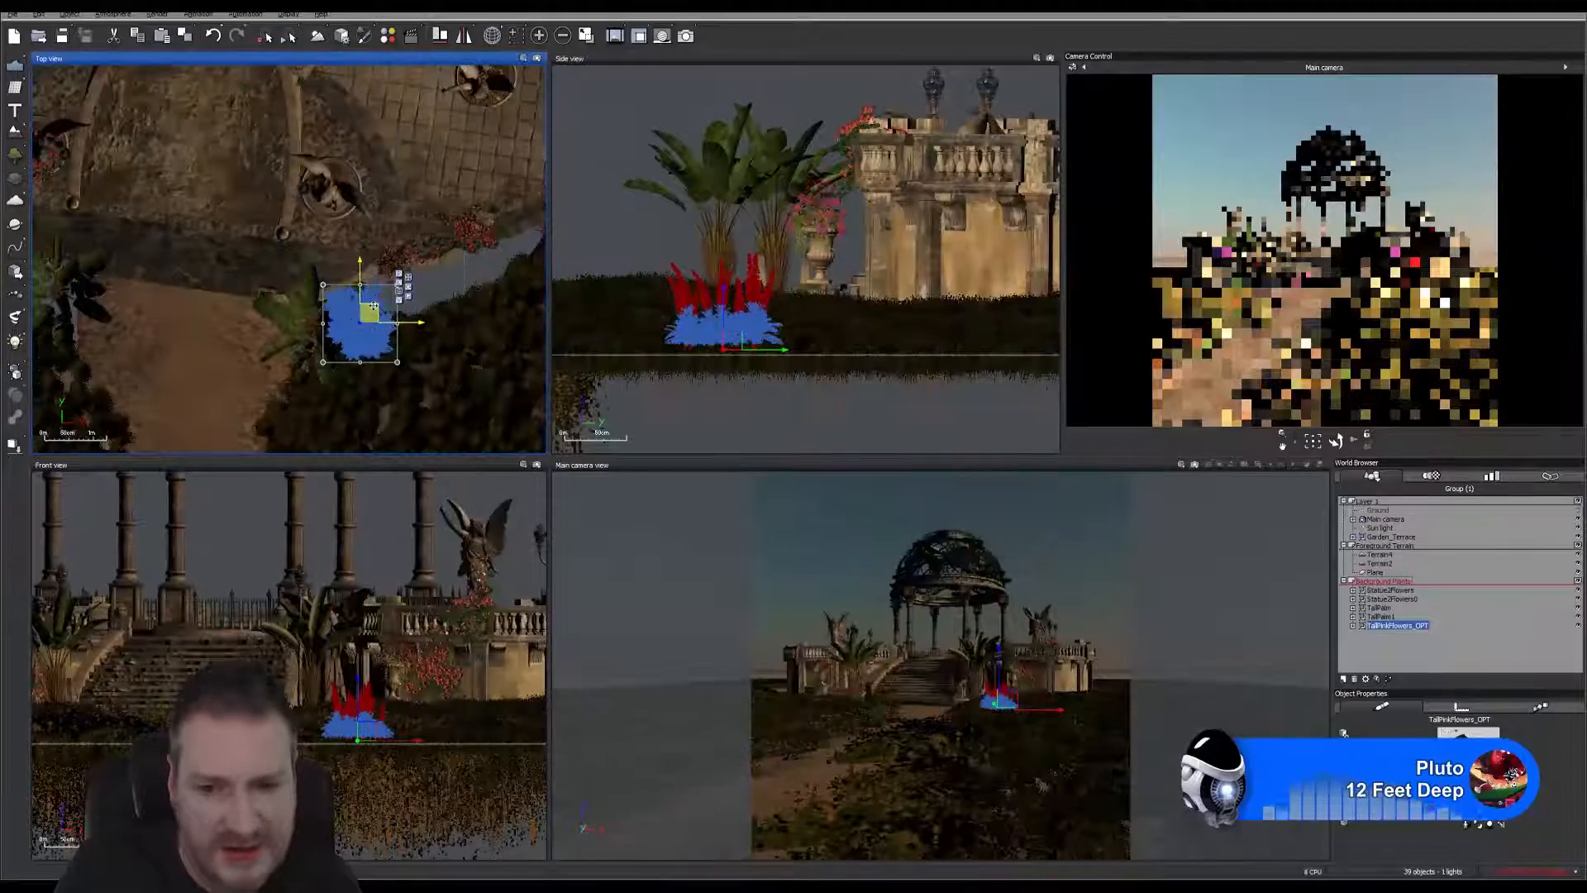
left_click_drag(374, 307, 297, 316)
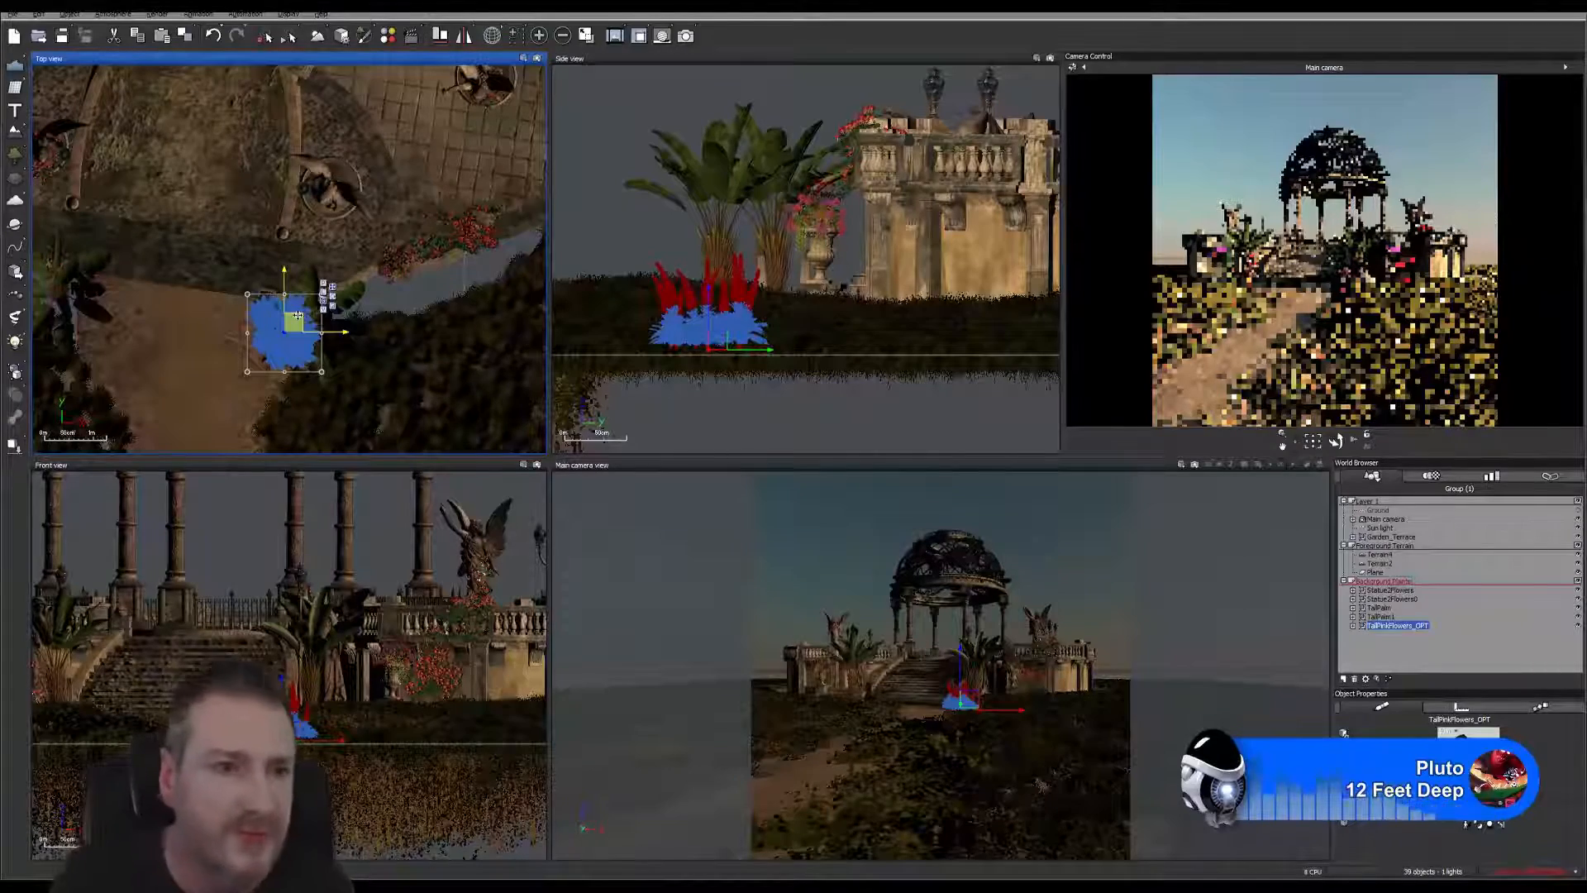
left_click_drag(296, 316, 372, 312)
scroll(343, 255, "up", 4)
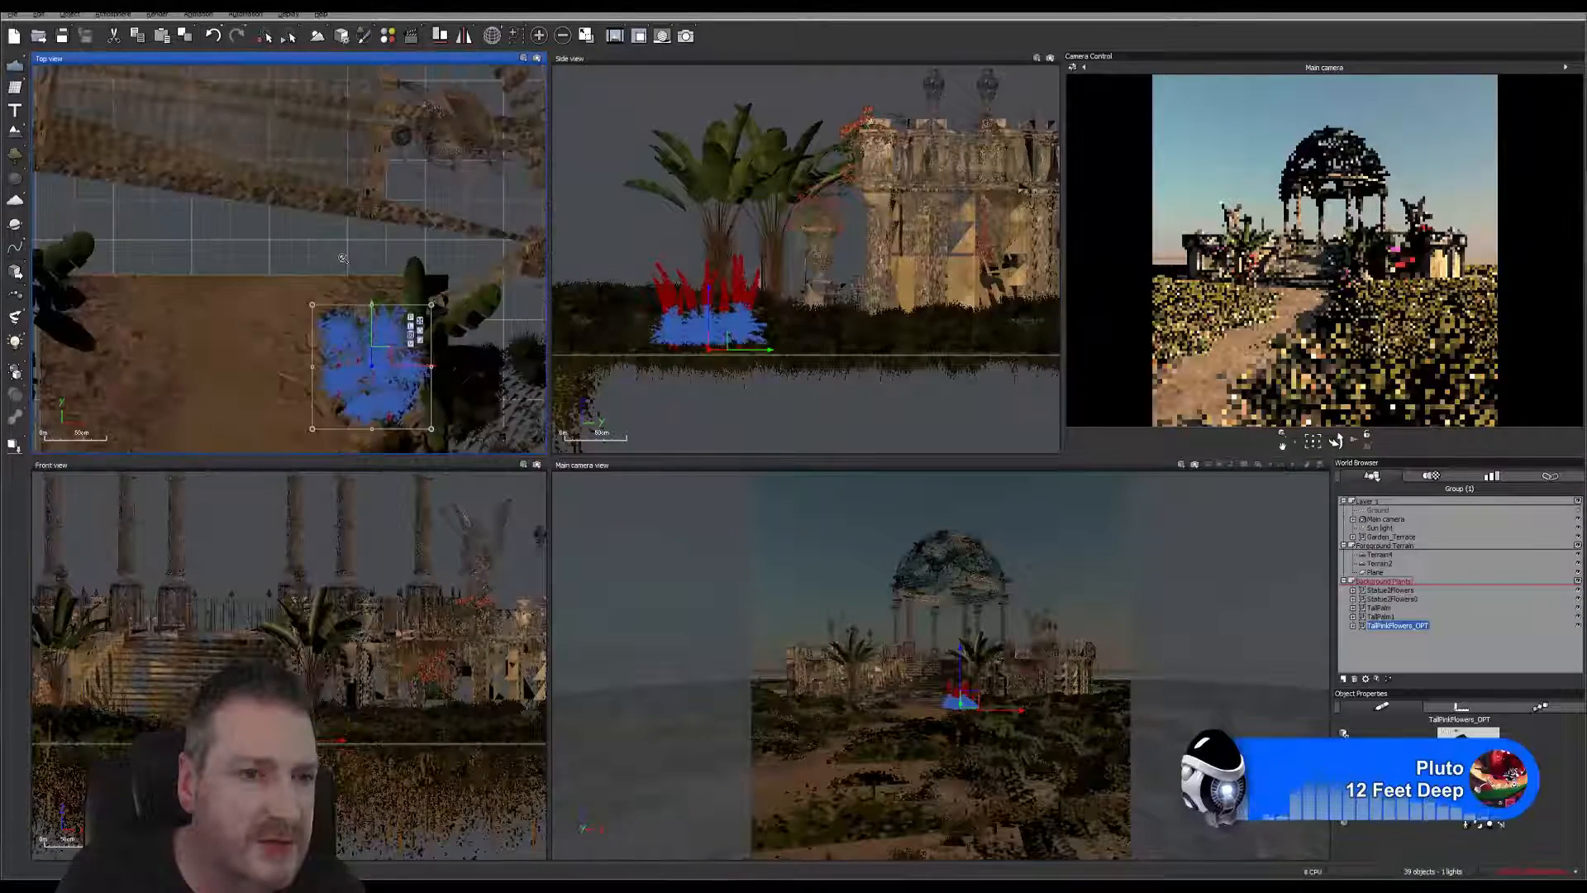
right_click_drag(348, 226, 284, 161)
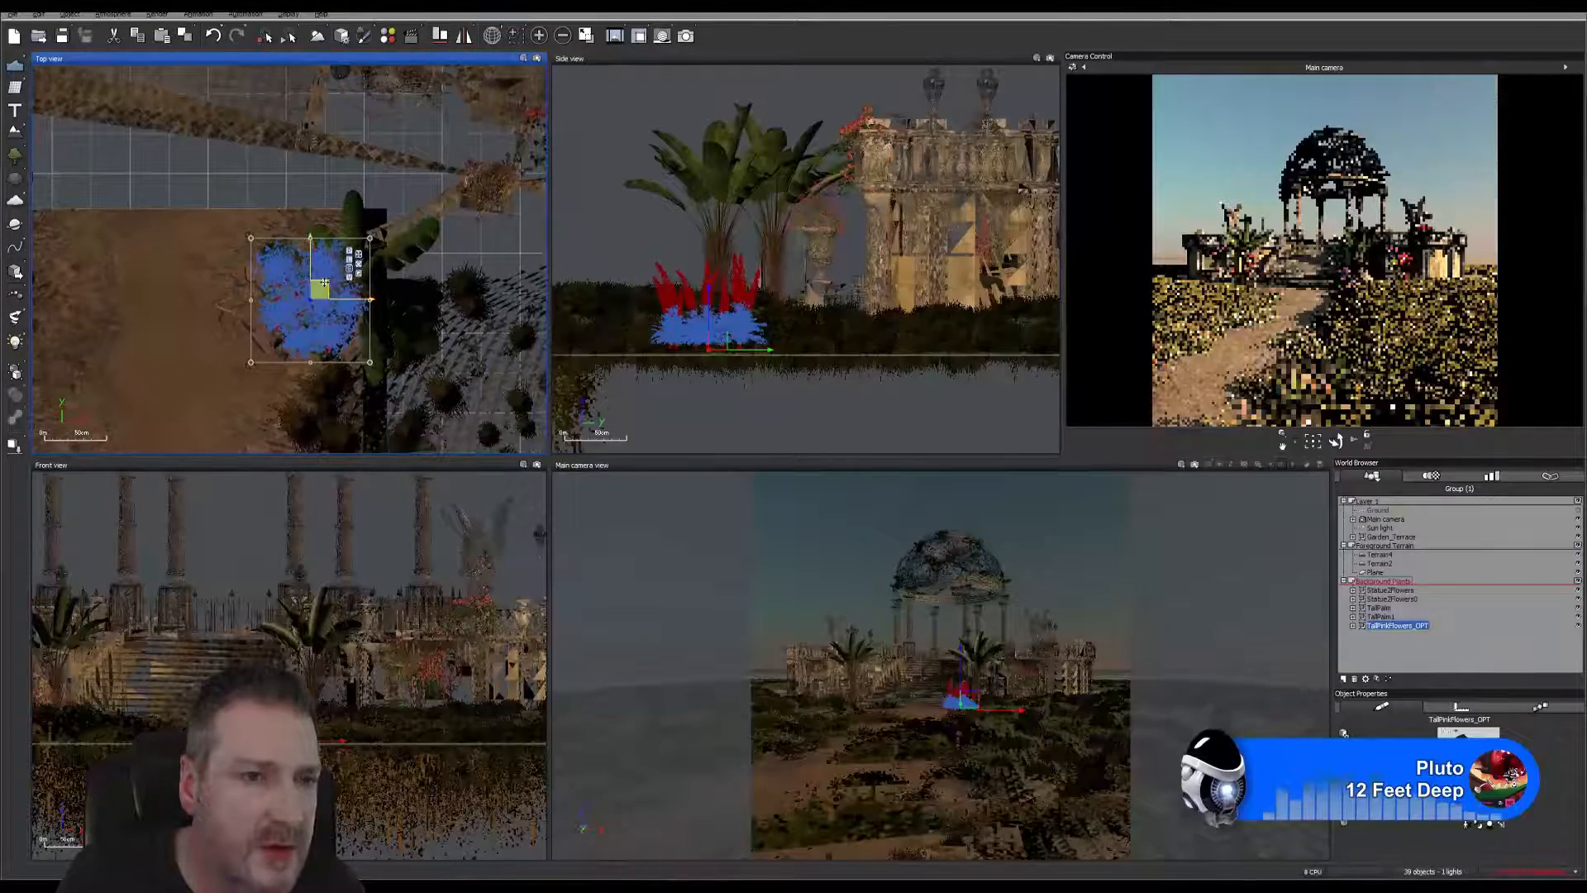
mouse_move(320, 271)
left_mouse_down()
mouse_move(331, 329)
mouse_move(329, 295)
left_mouse_up()
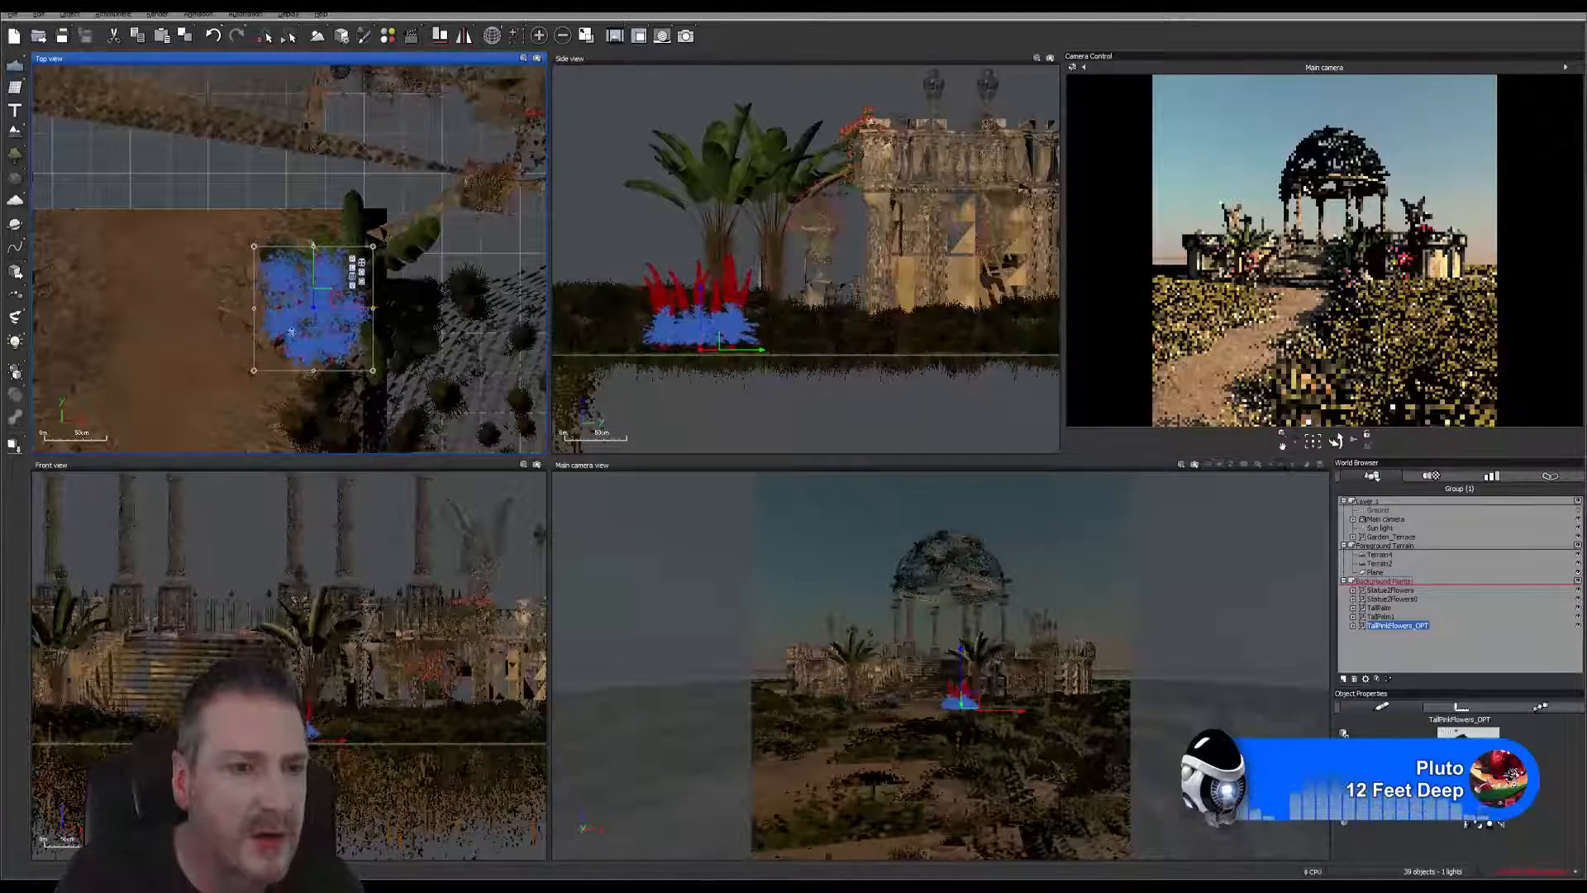
Step: Duplicate the tall pink flowers by copy and paste, move the copy beside the opposite palm, rotate it, and deselect it
right_click_drag(205, 320, 339, 295)
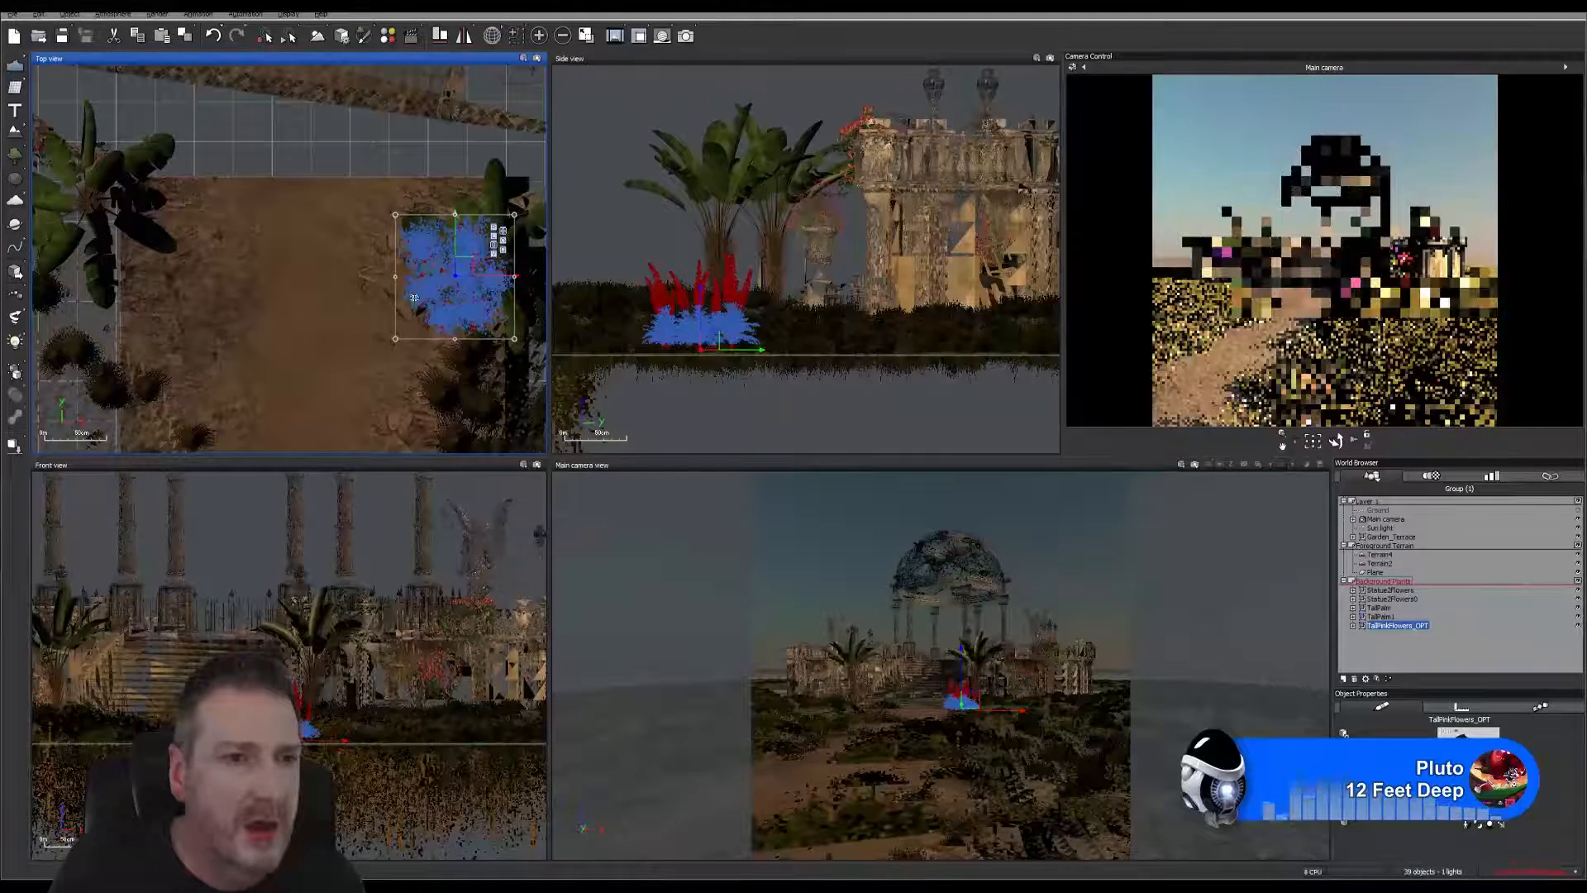
right_click(436, 286)
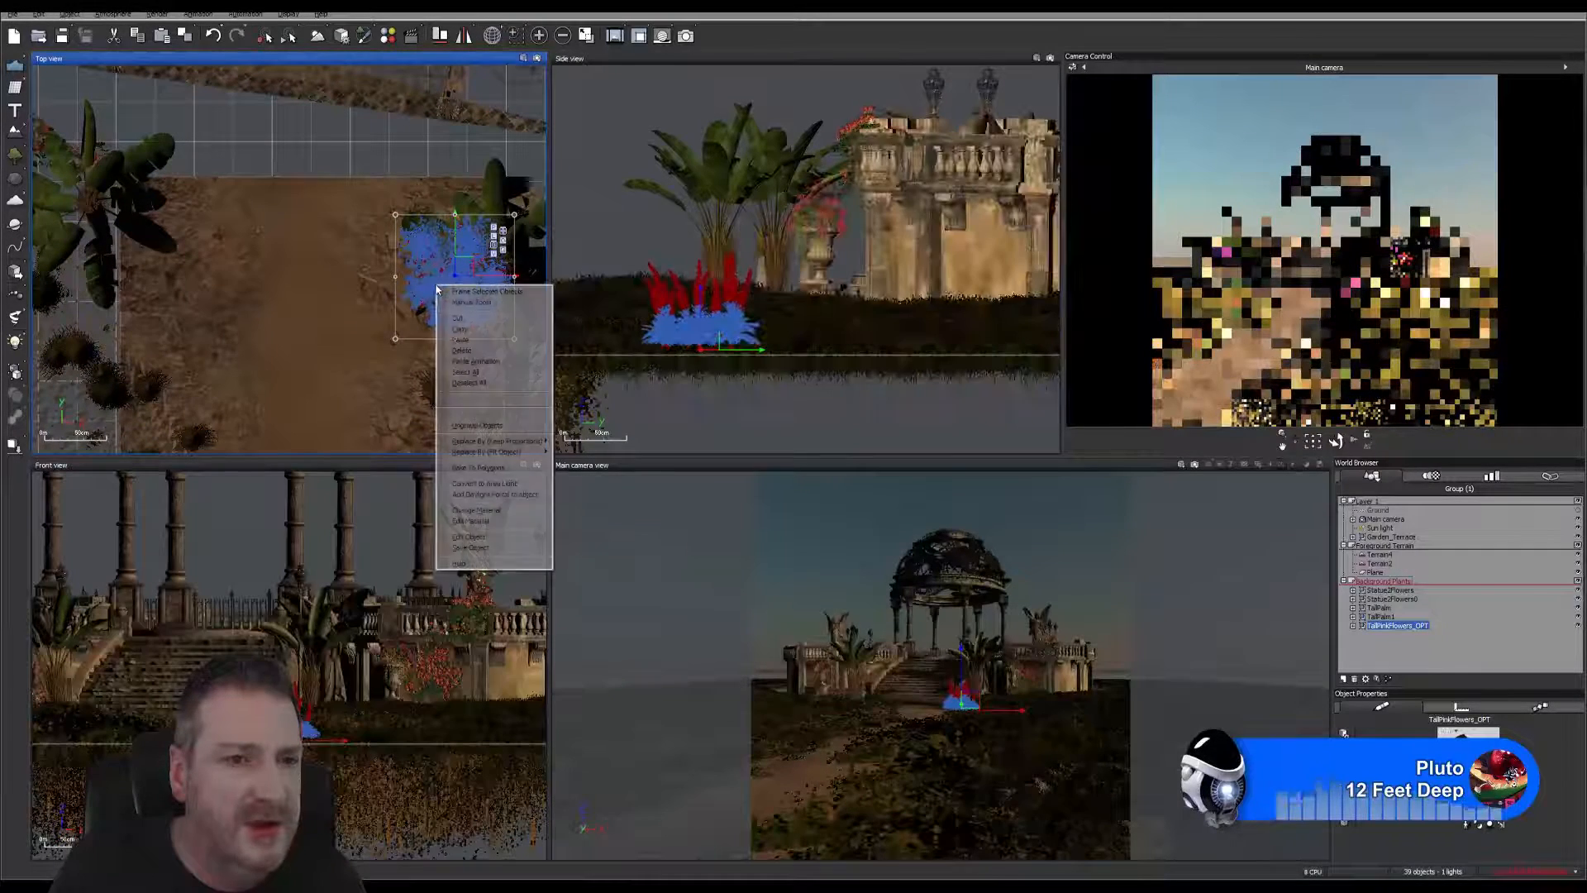
left_click(460, 339)
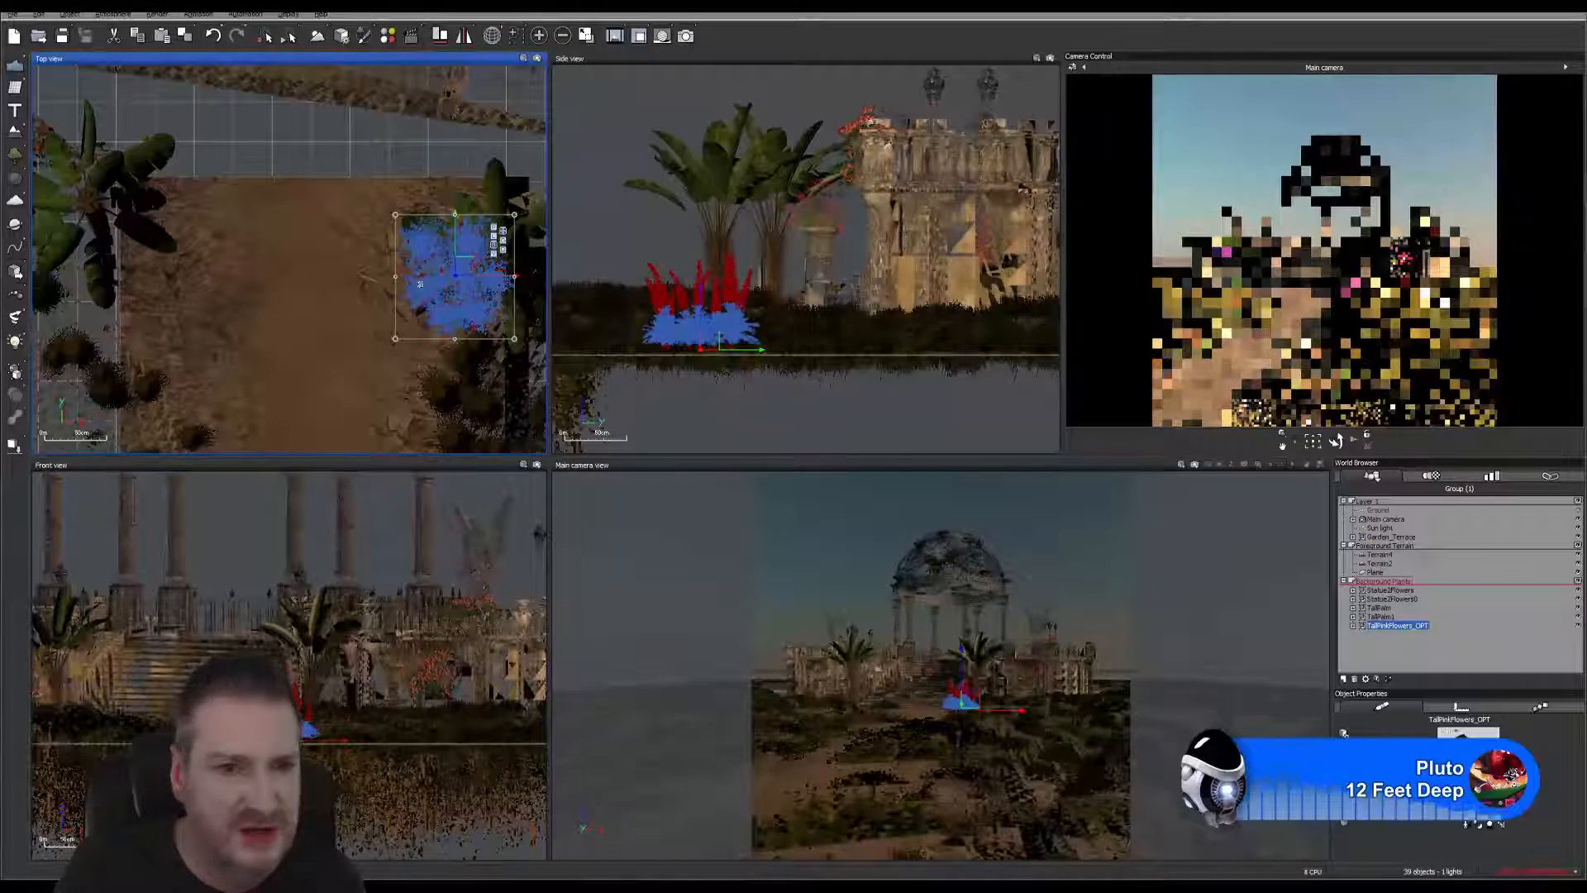
right_click(436, 281)
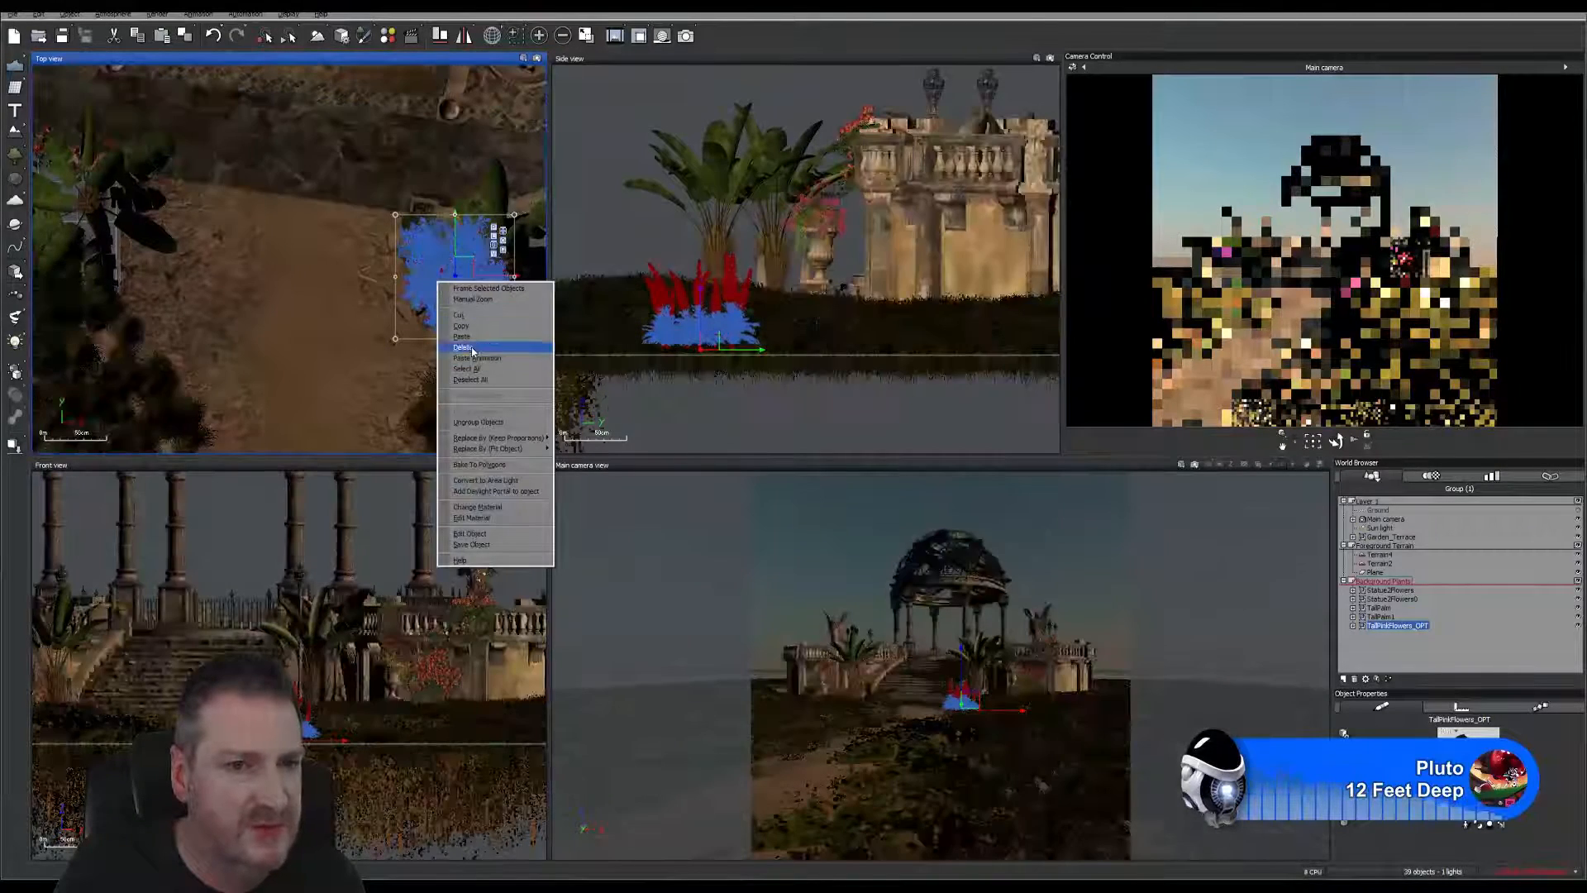
left_click(459, 337)
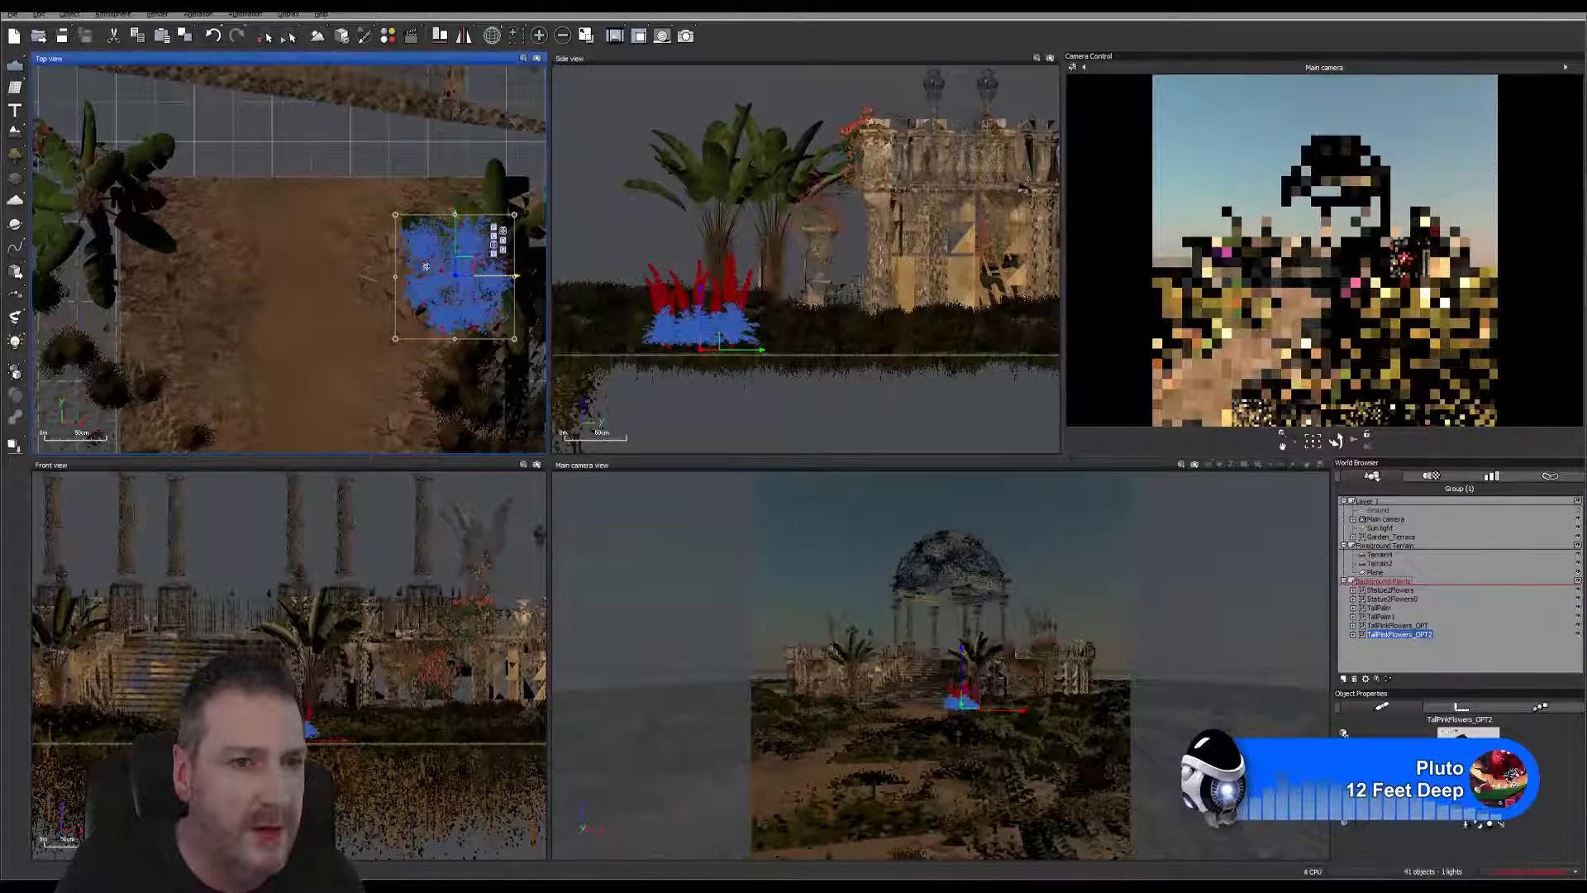
left_click_drag(426, 266, 103, 291)
left_click(179, 243)
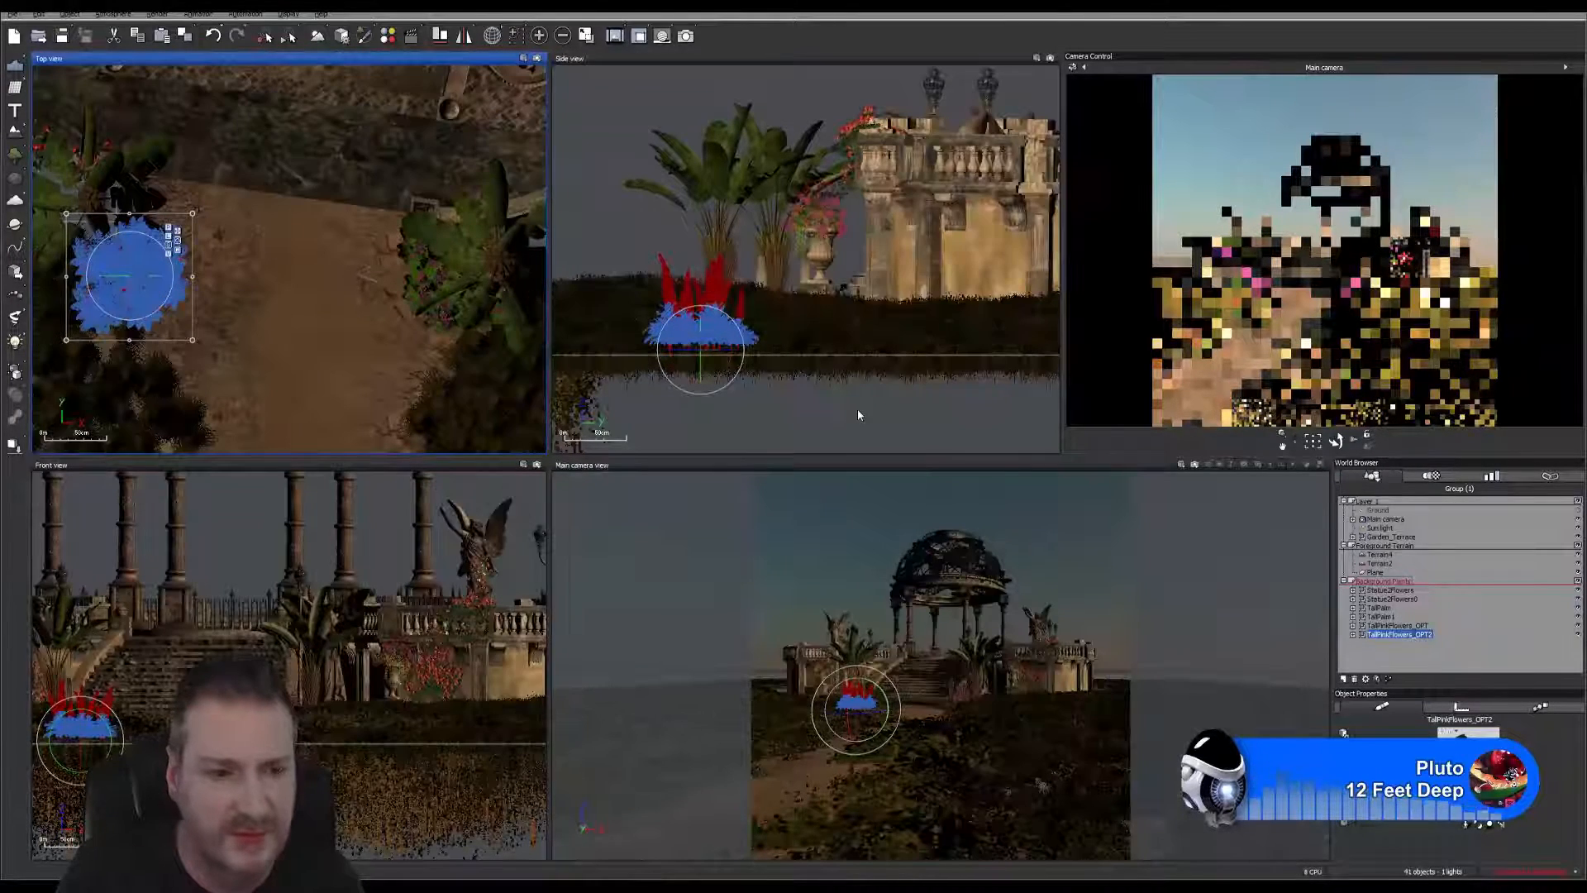
left_click(857, 415)
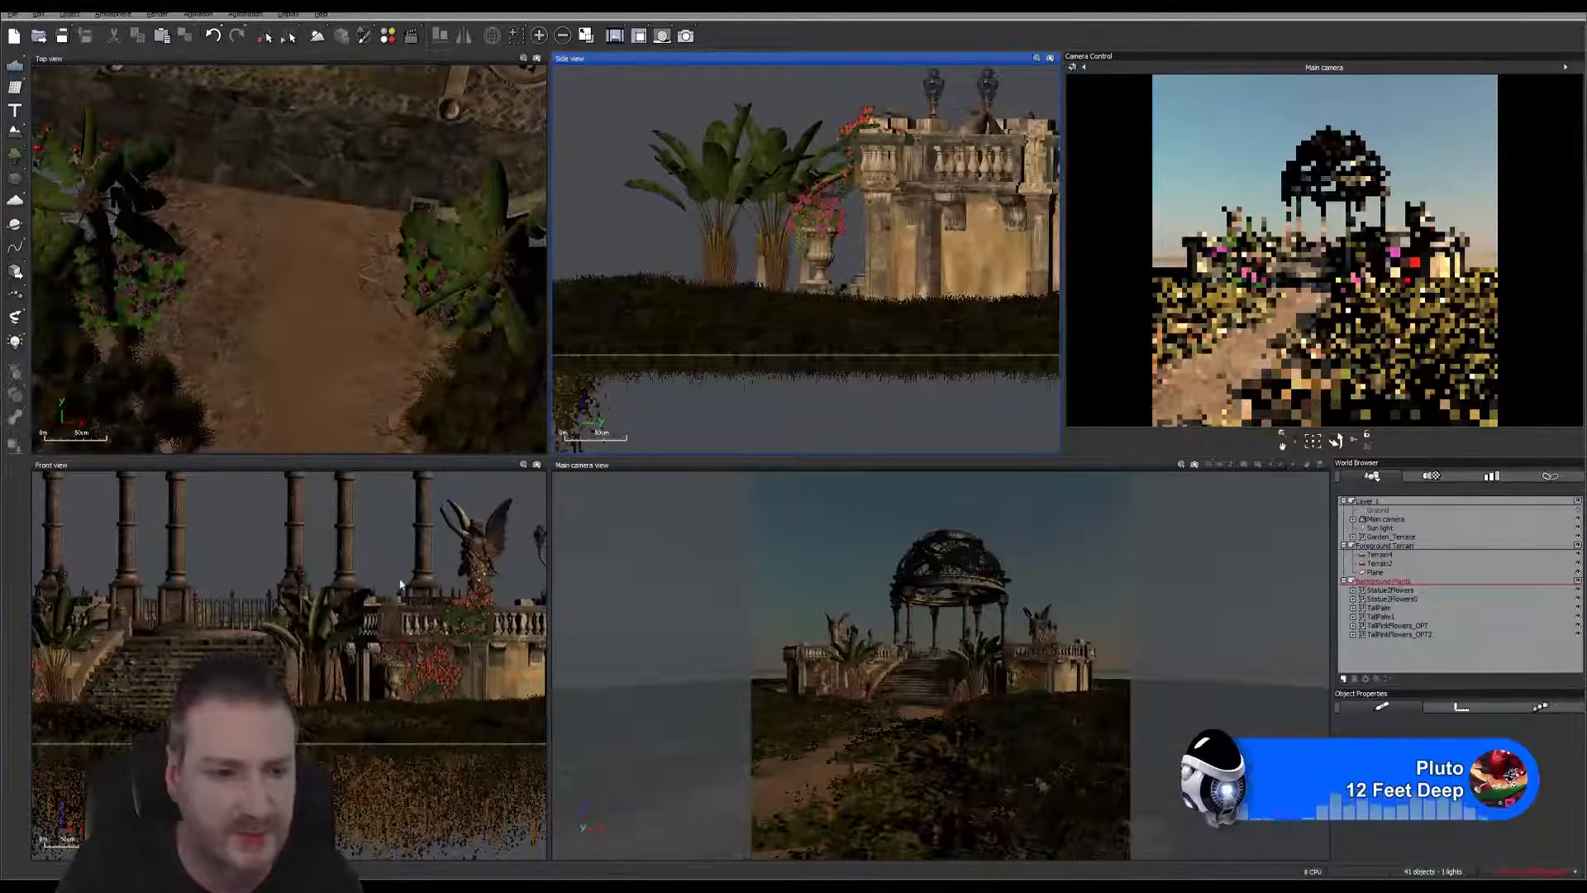
Step: Move the copied tall pink flowers beside the left-hand palm slightly closer to the terrace and deselect them
right_click_drag(217, 588, 321, 660)
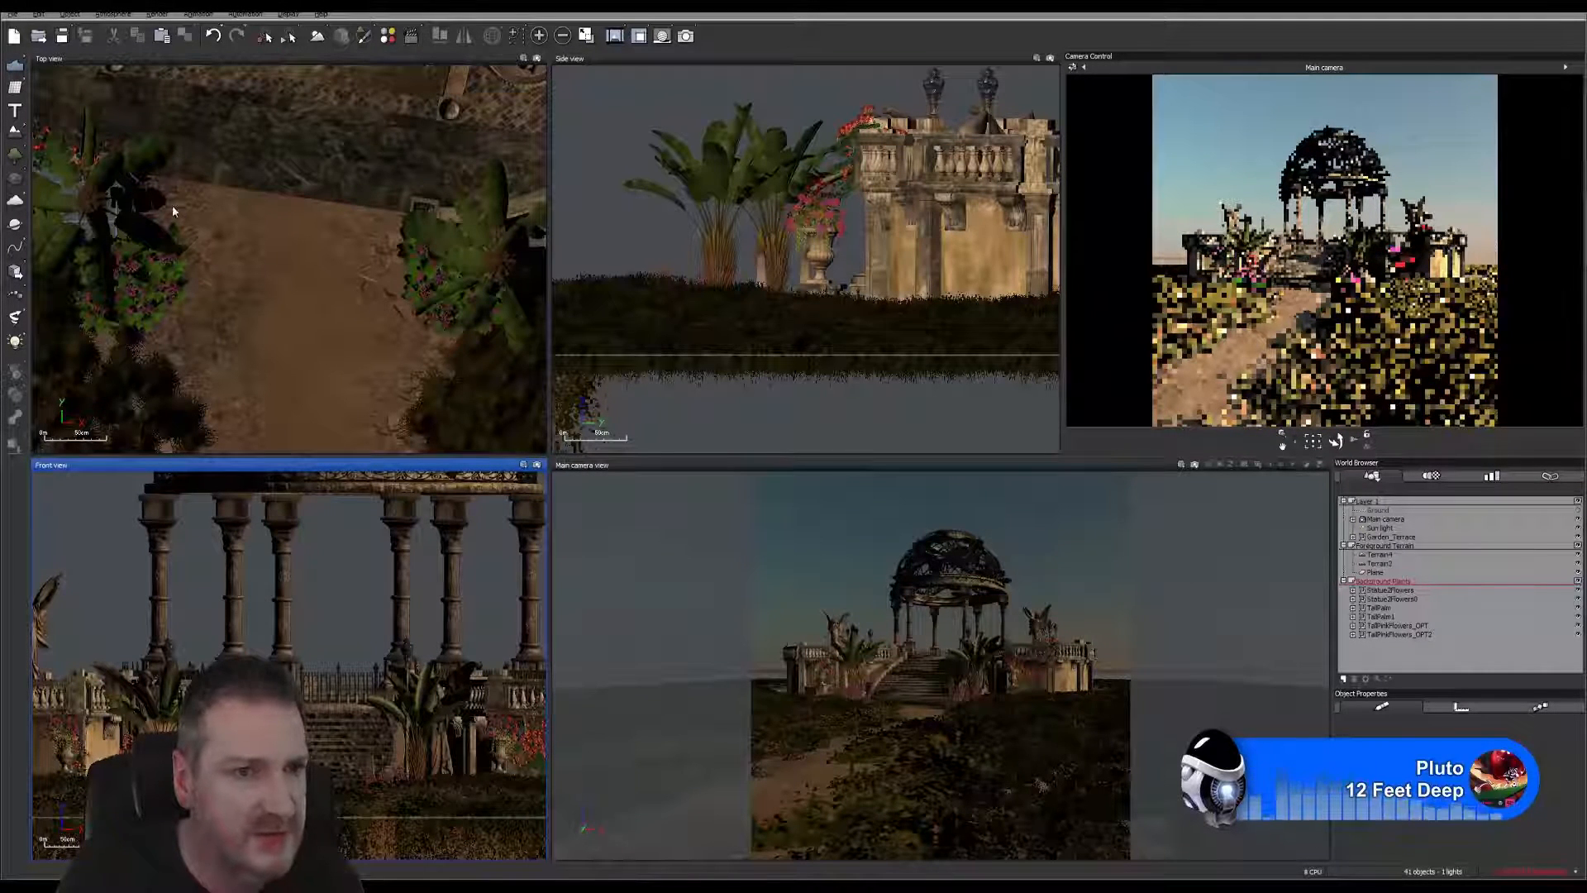
right_click_drag(235, 254, 305, 272)
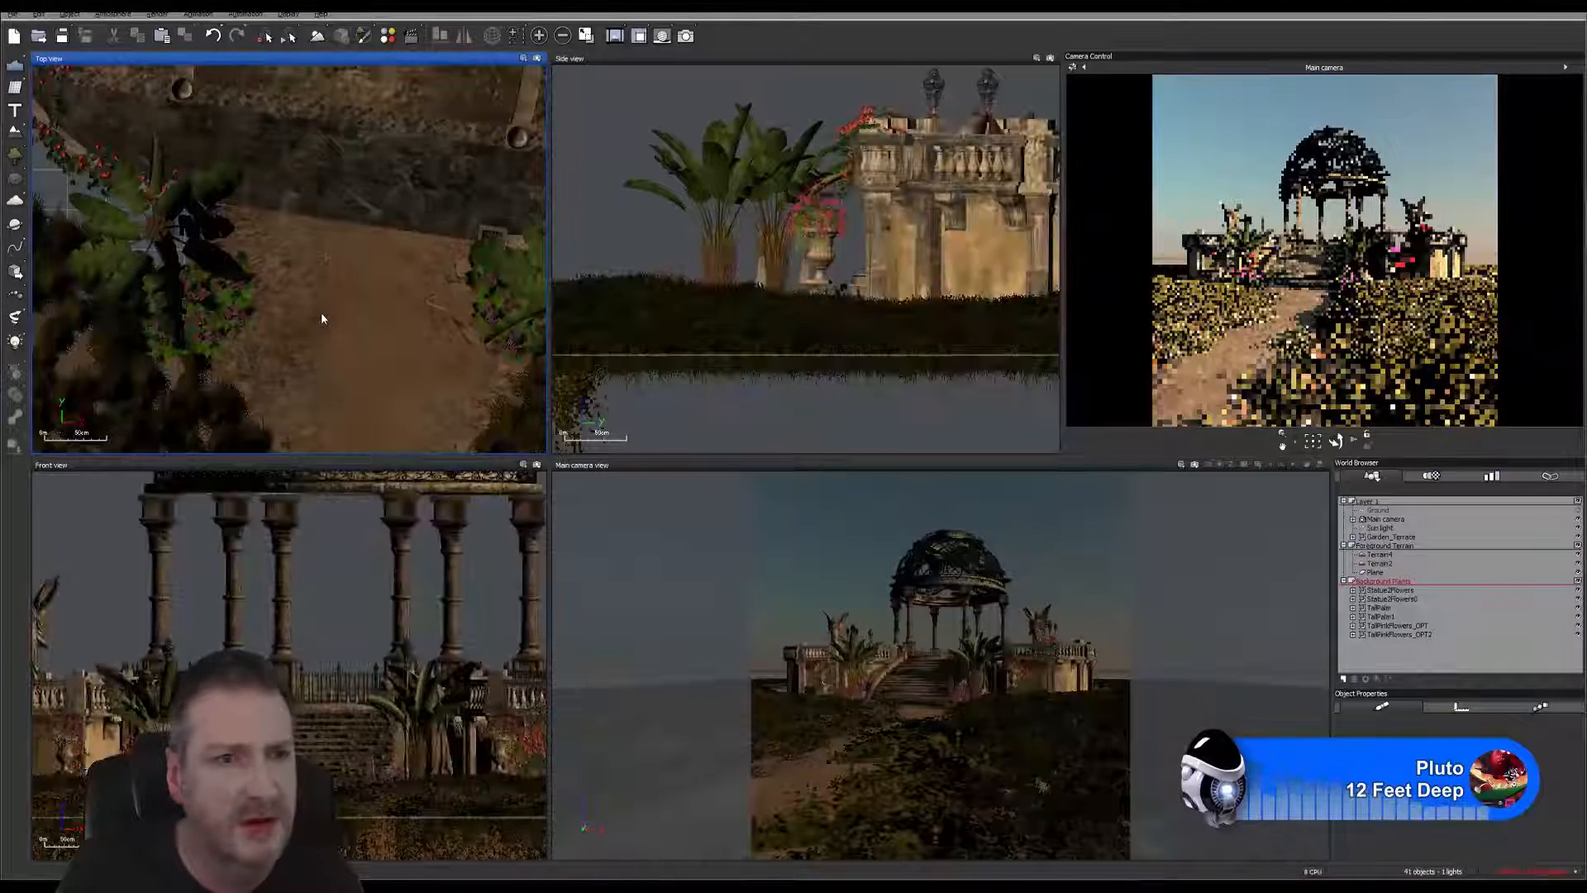
left_click(229, 305)
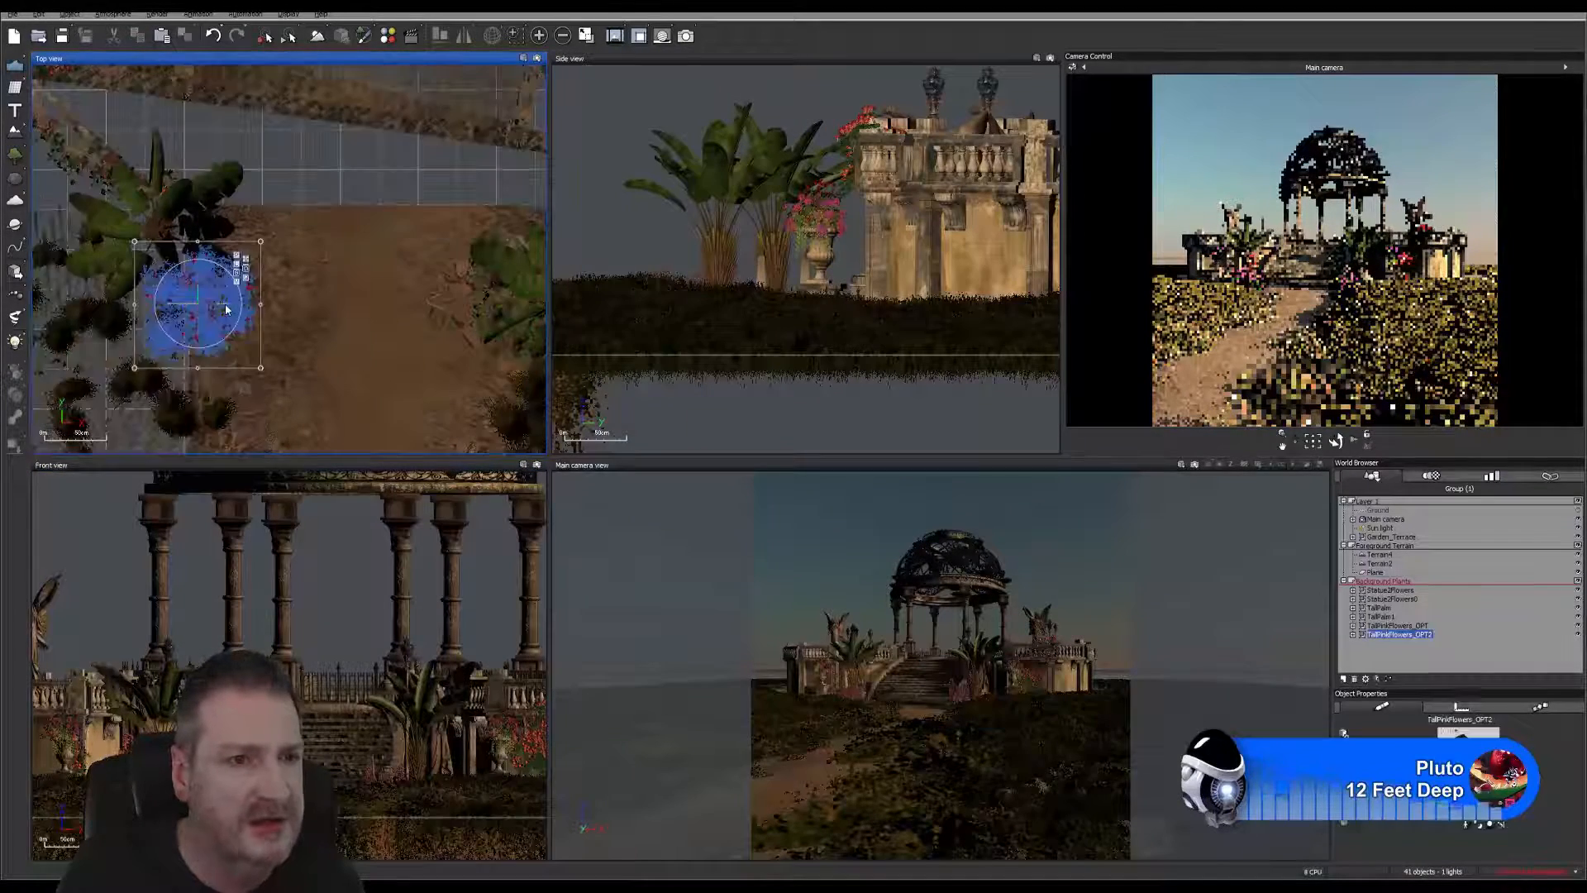
left_click(246, 259)
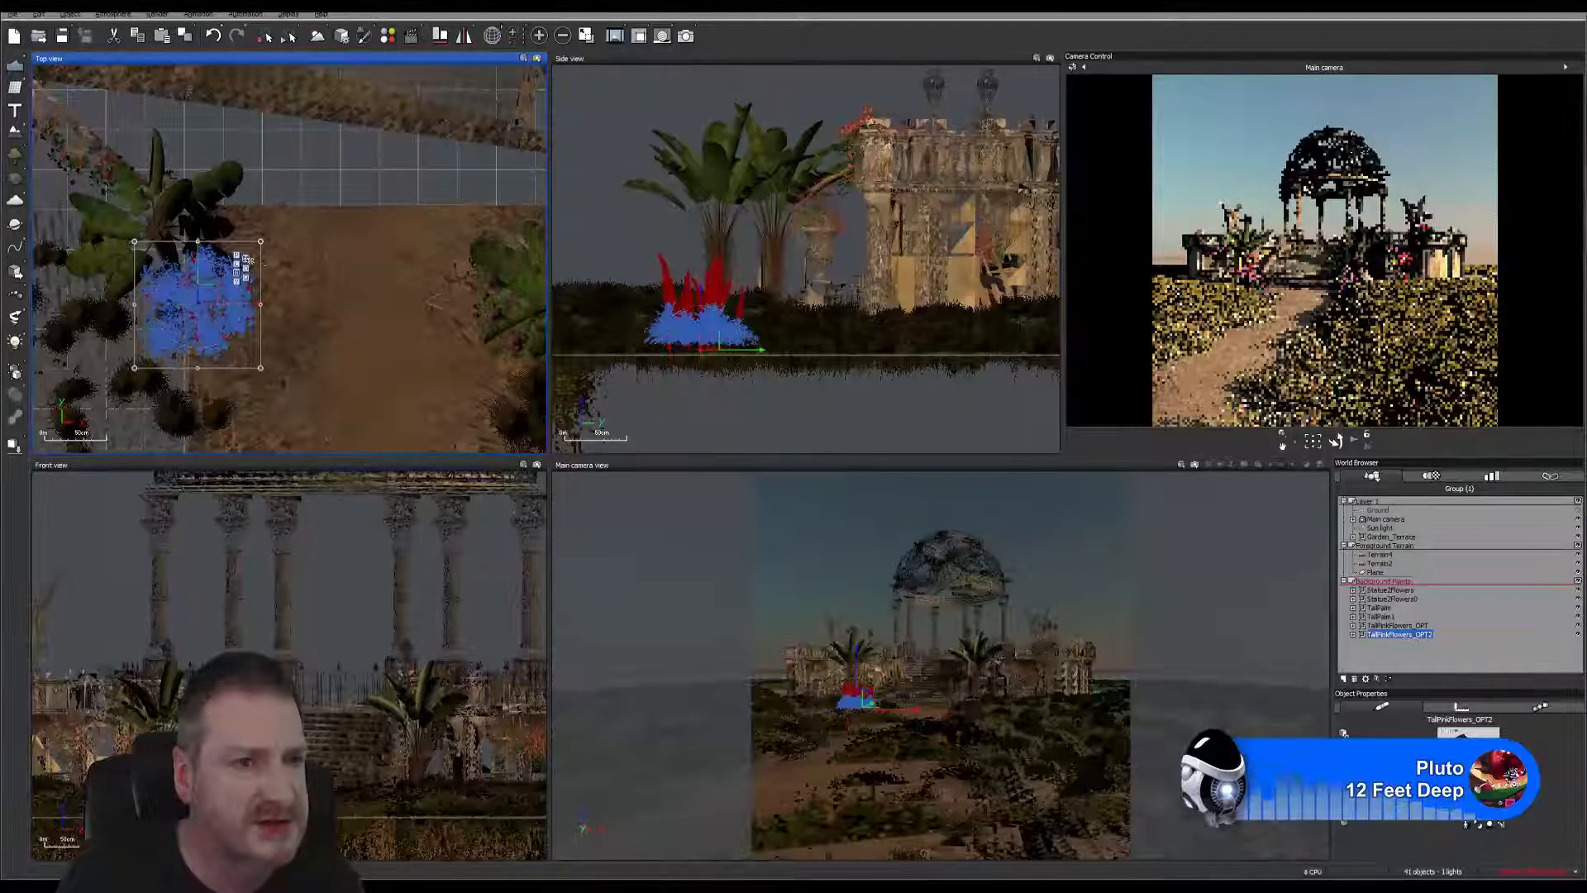
left_click_drag(196, 267, 197, 229)
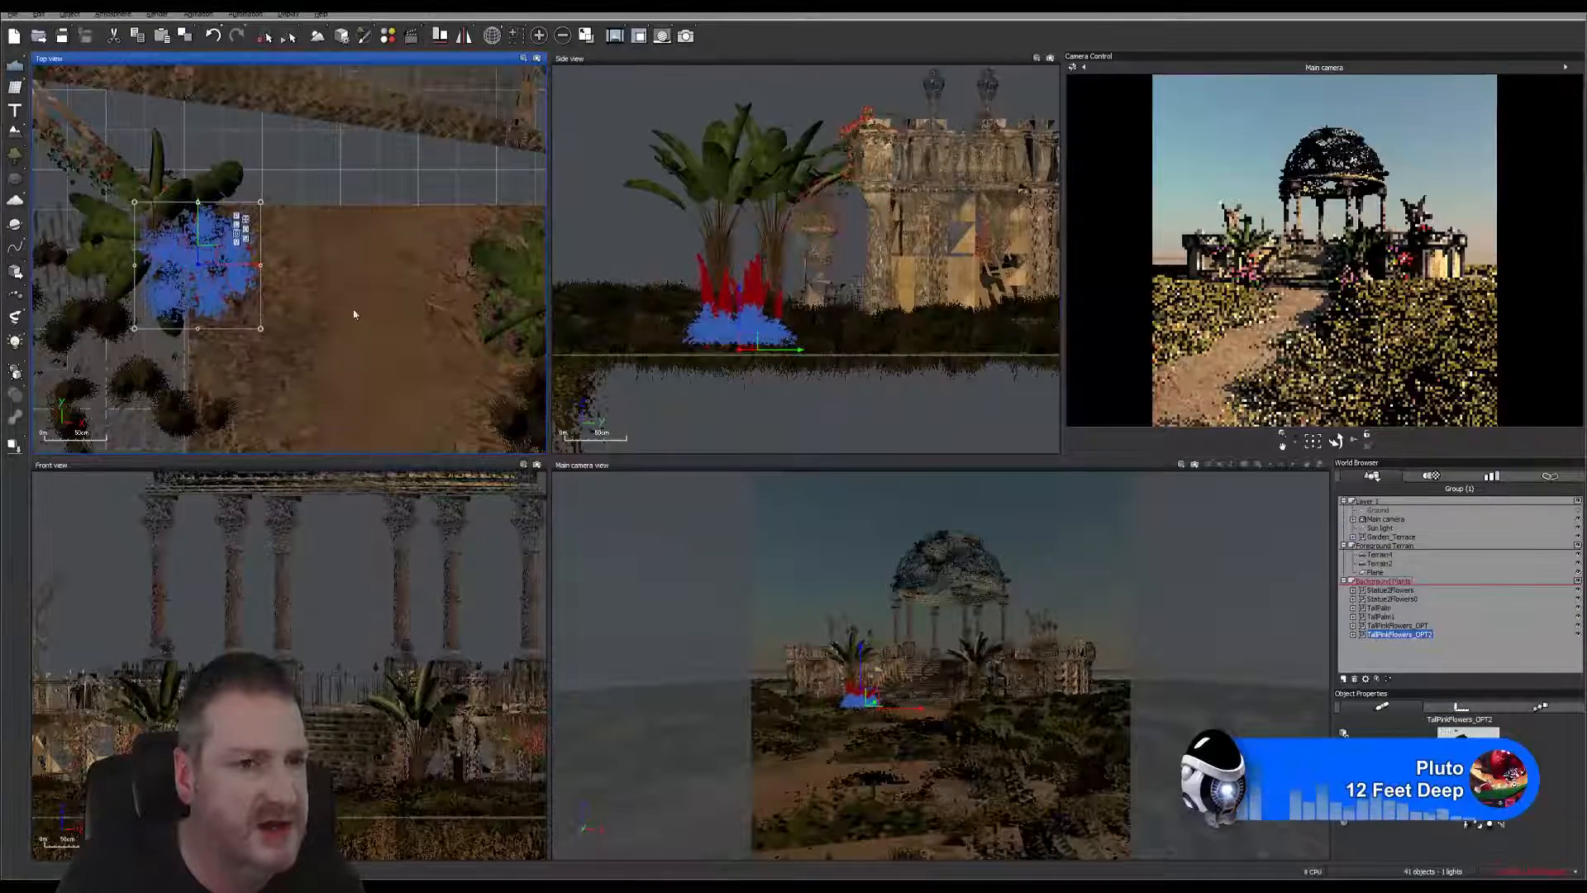
right_click_drag(354, 314, 273, 333)
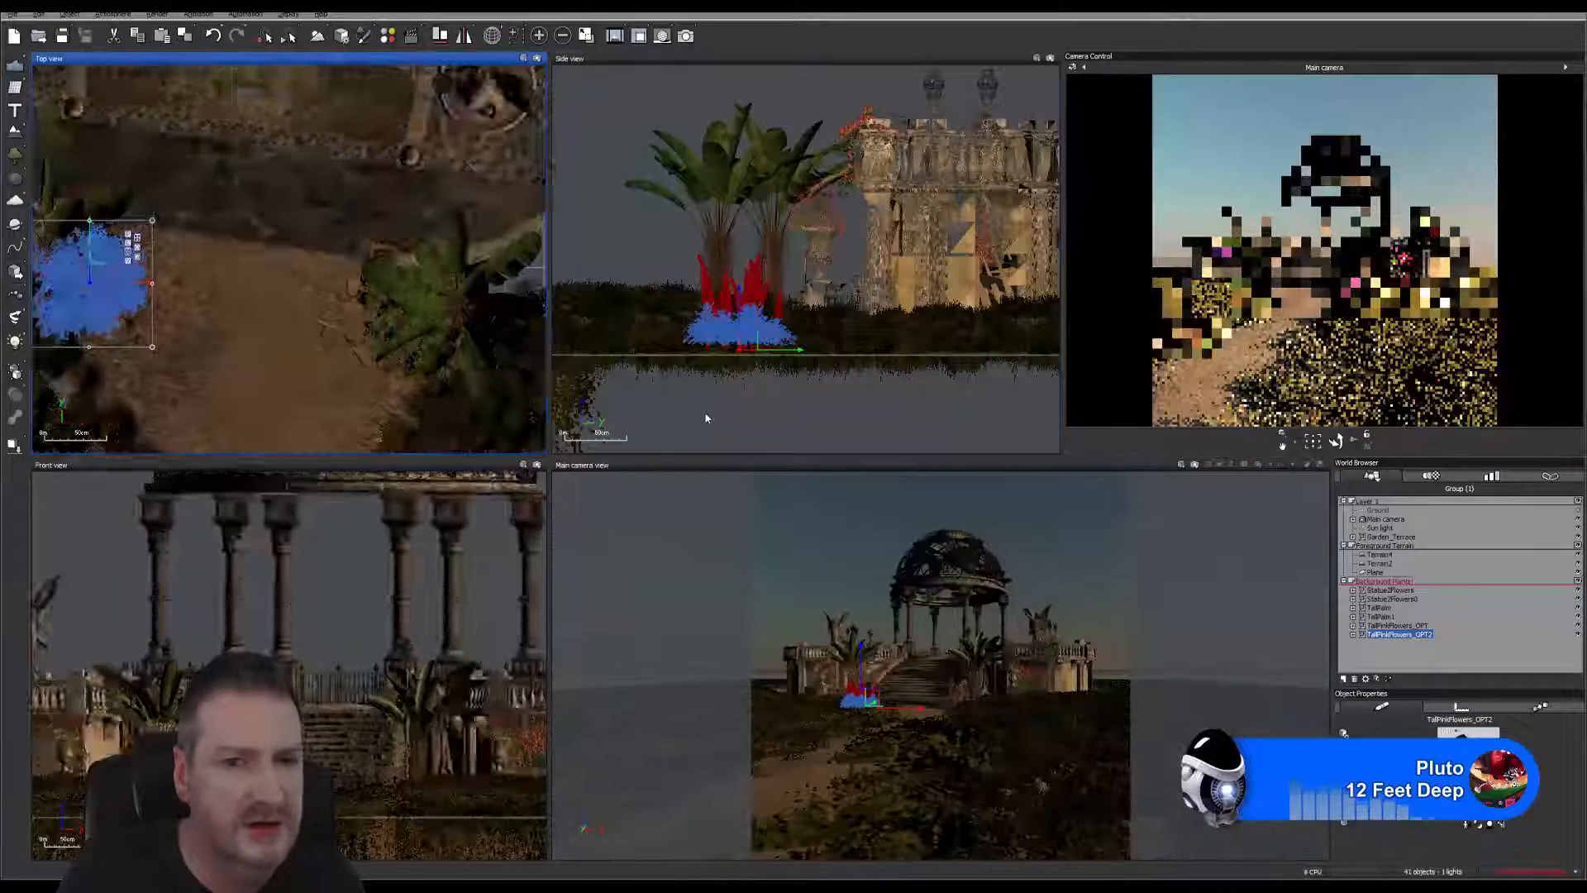
left_click(762, 431)
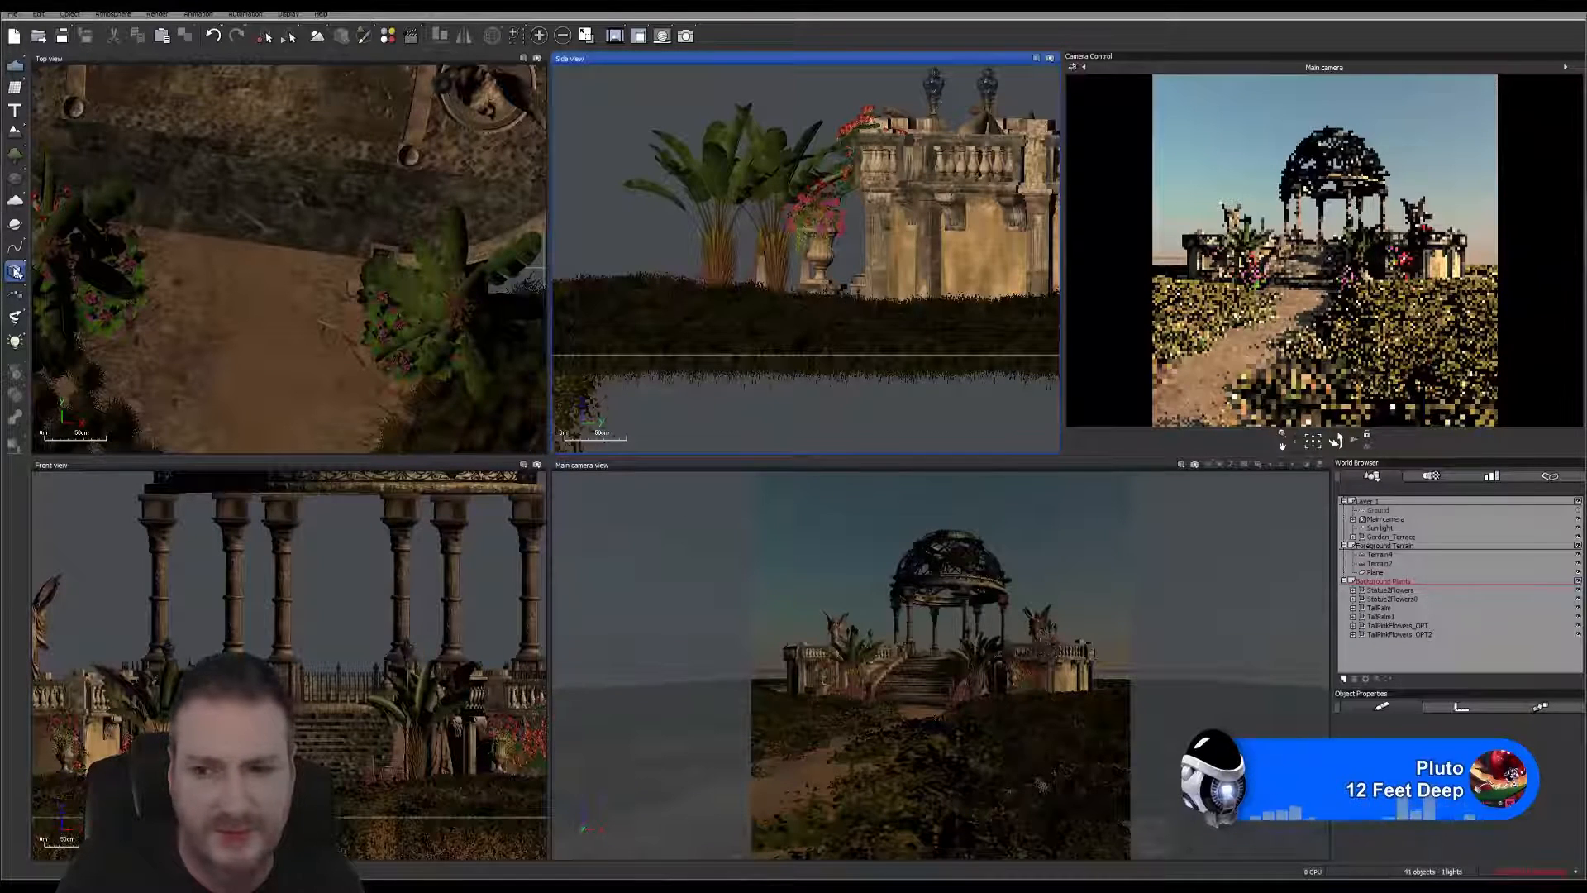
Step: Select the background plants layer with all the plants on it
left_click(1383, 582)
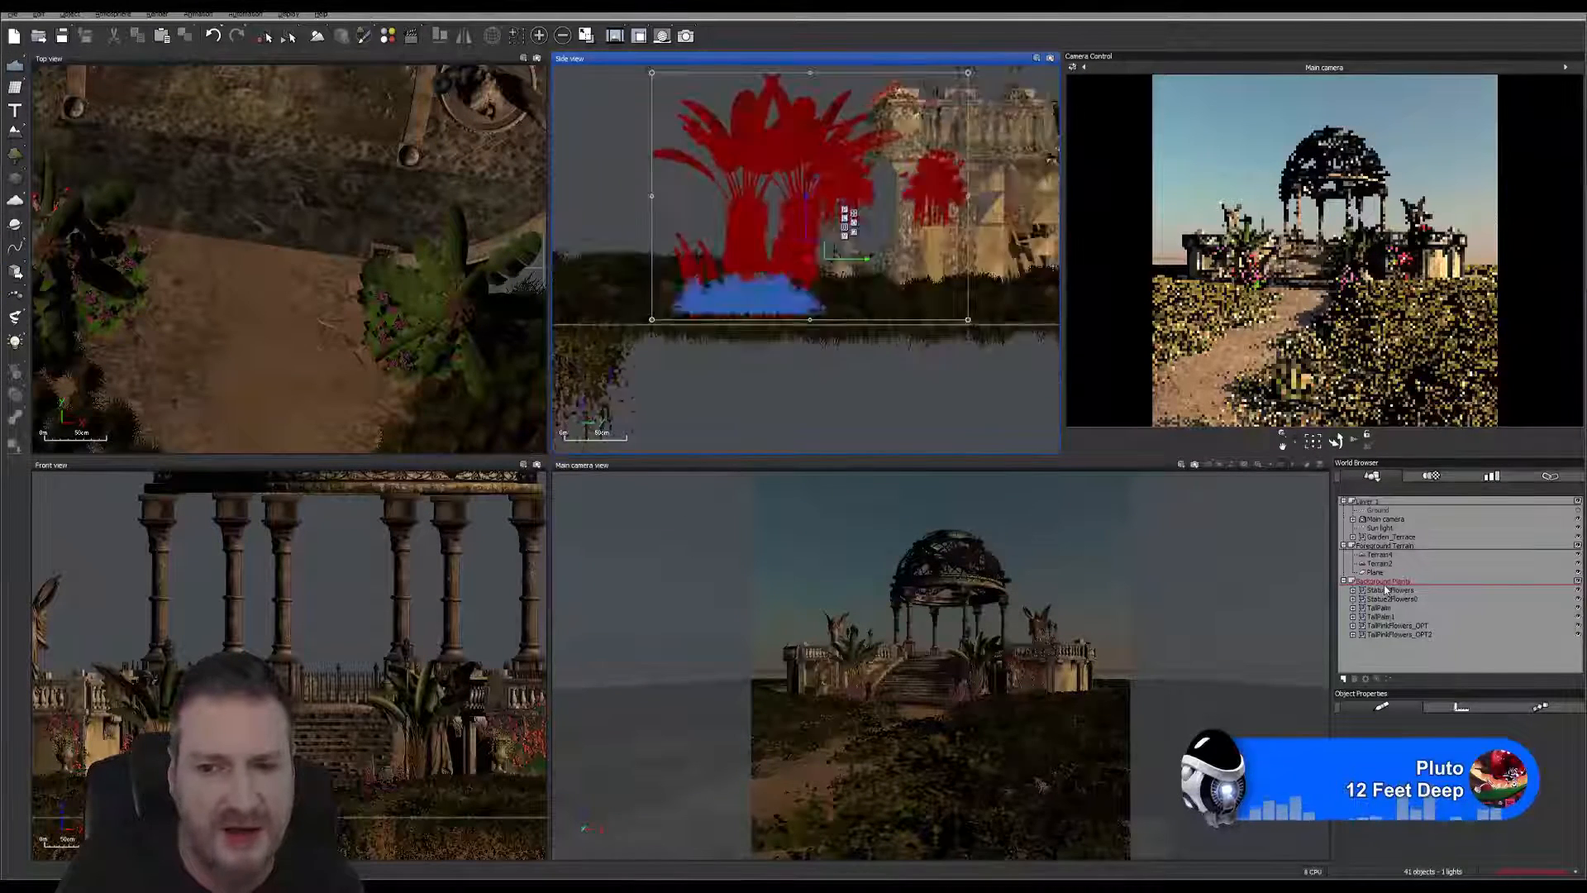